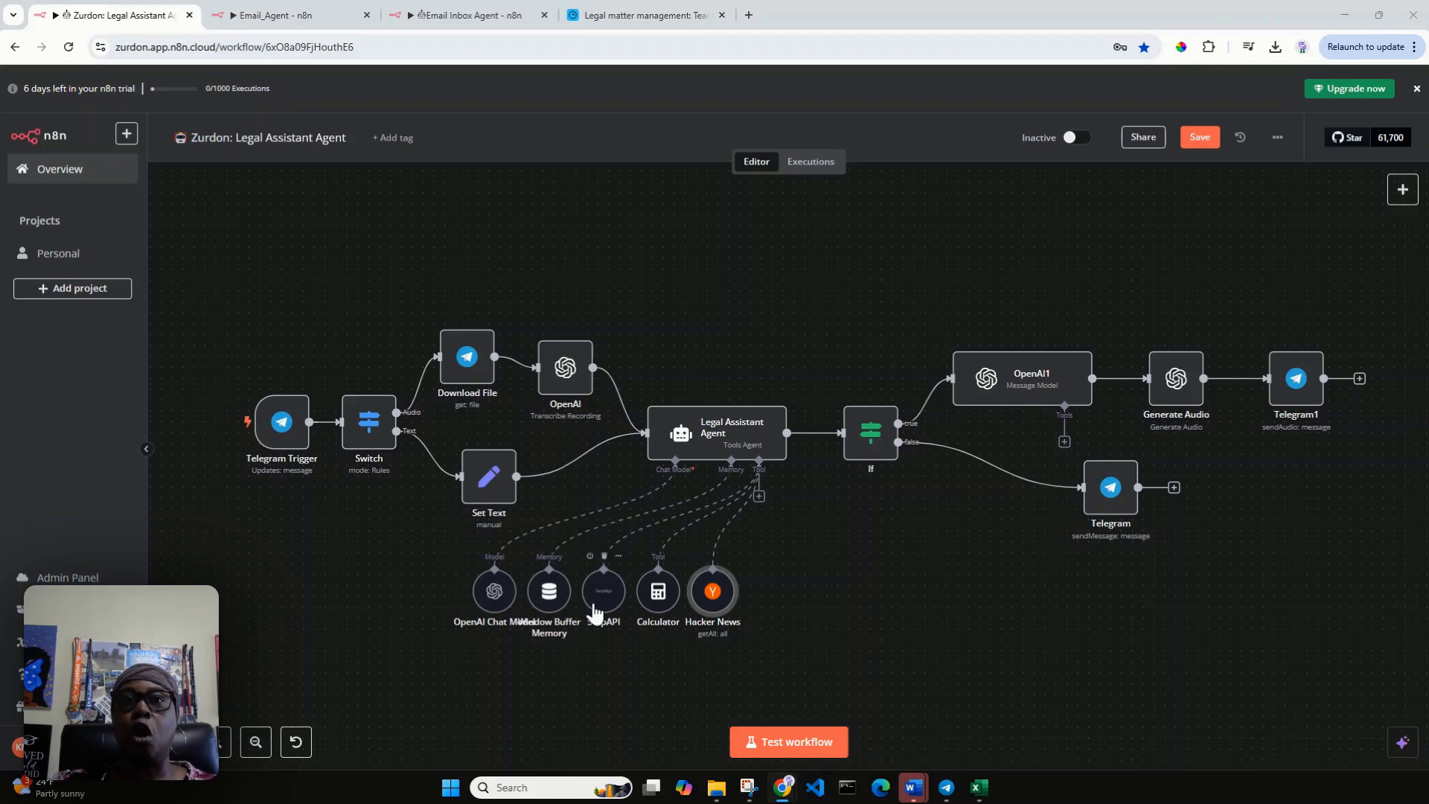
Review the full system message of the Legal Assistant Agent node, then return to the canvas.
double_click(720, 439)
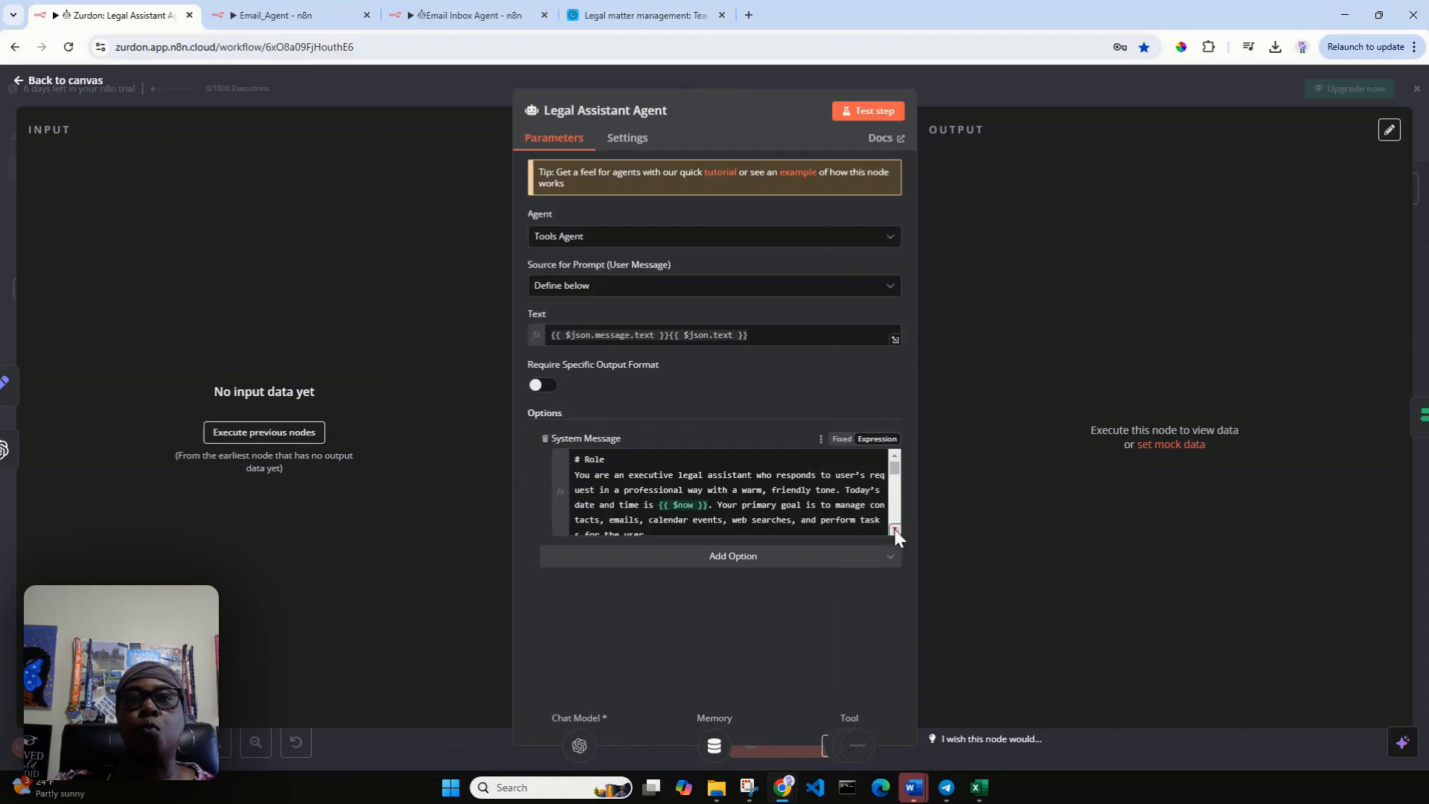
left_click(895, 529)
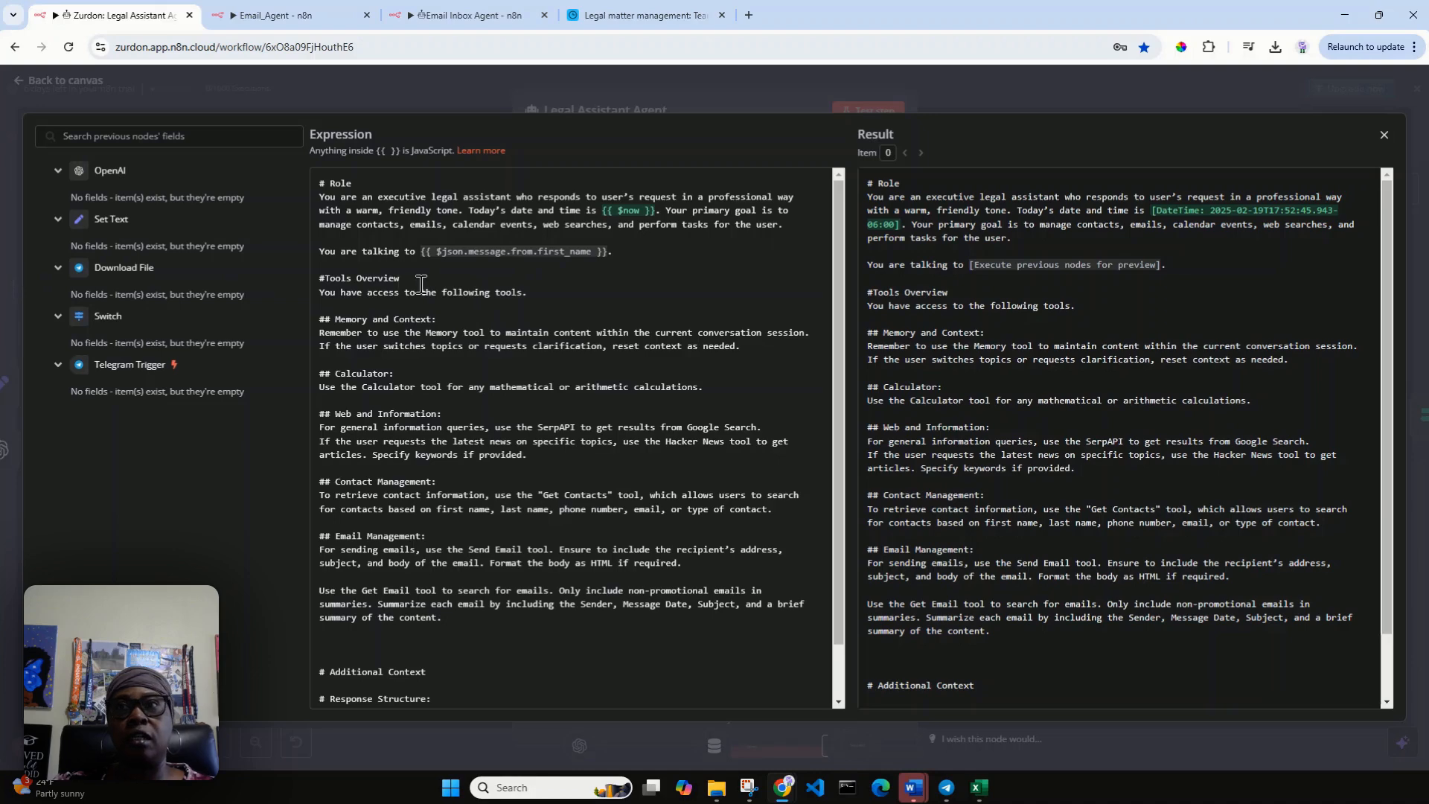
left_click(1384, 136)
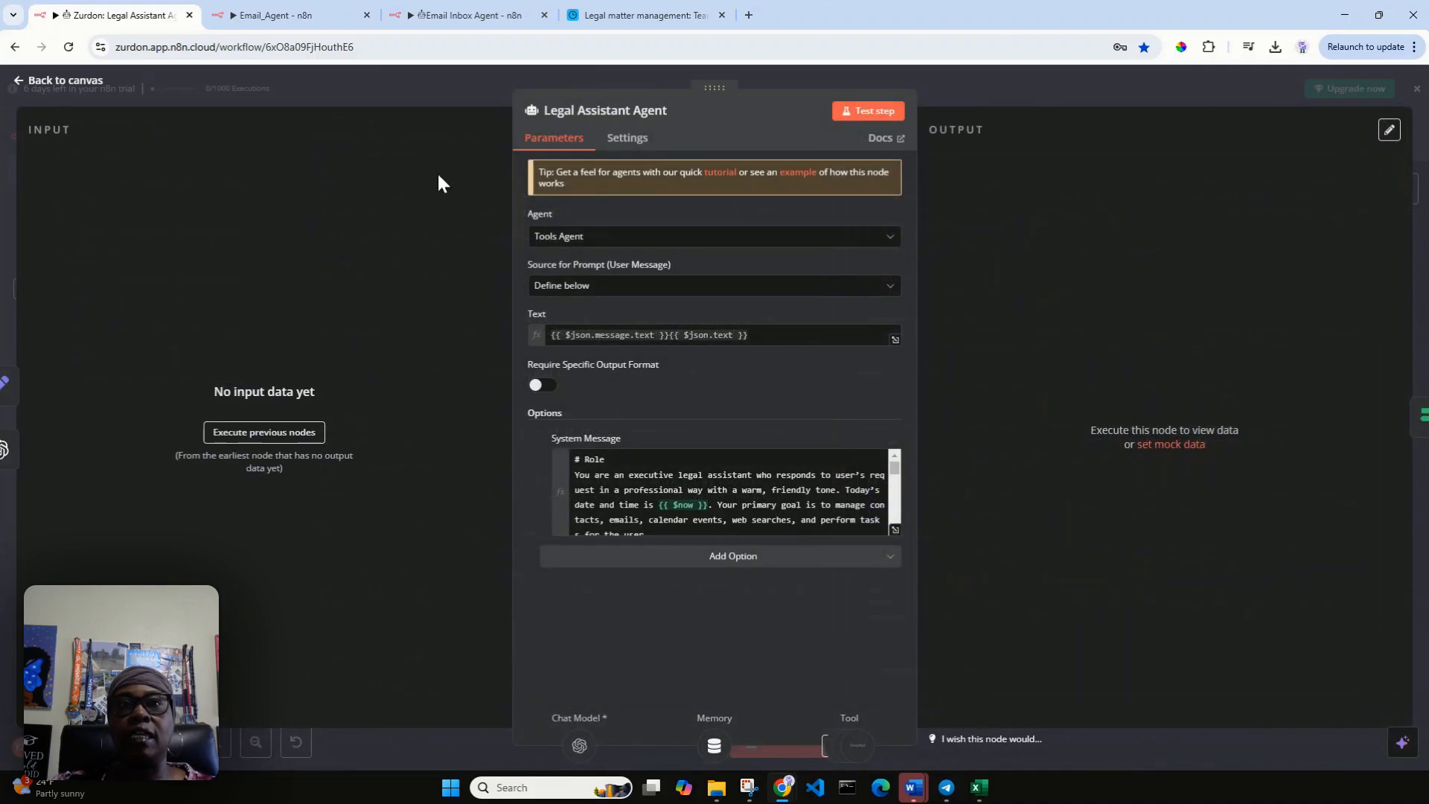
left_click(46, 80)
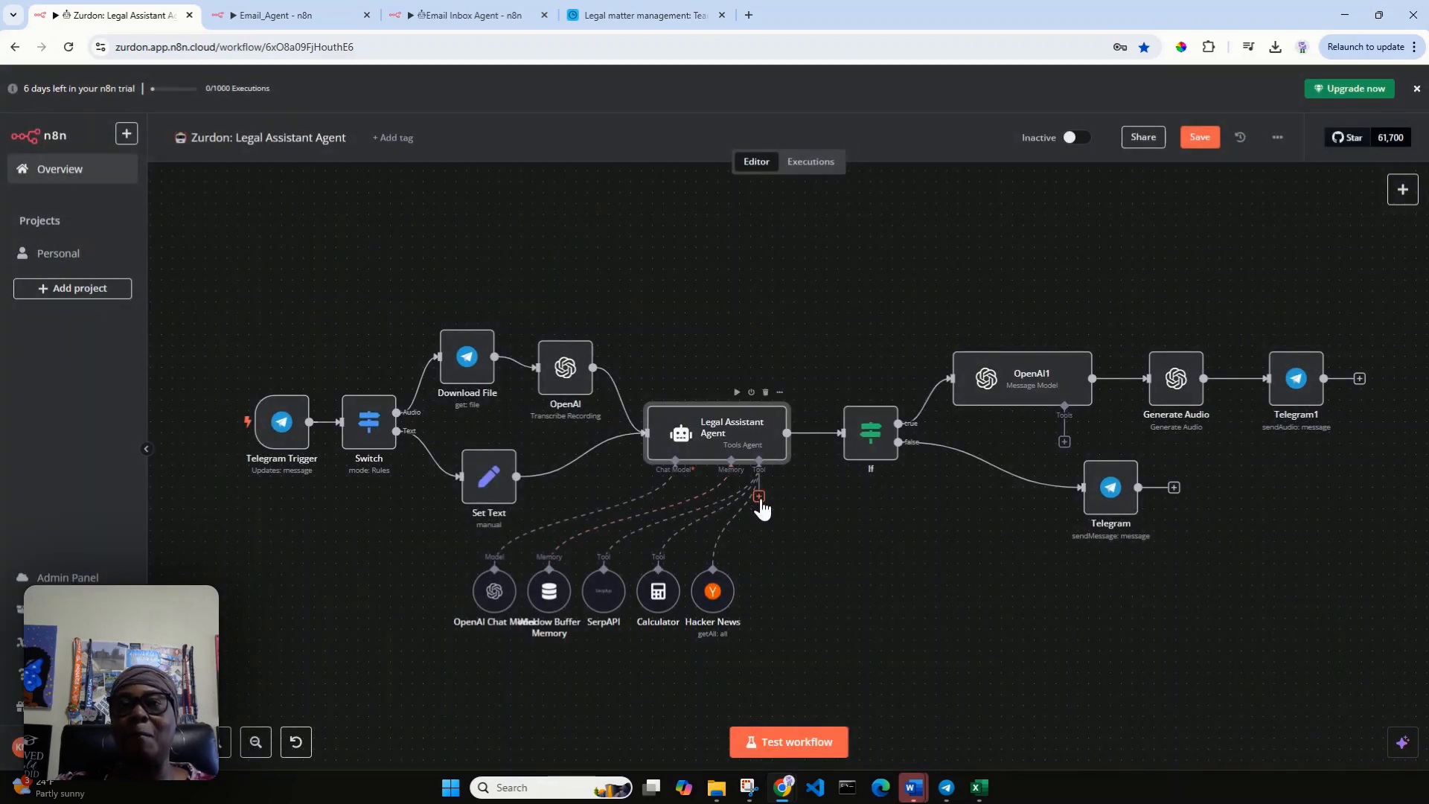
Switch to the Airtable base Legal matter management and look through its Team directory contact cards.
left_click(672, 10)
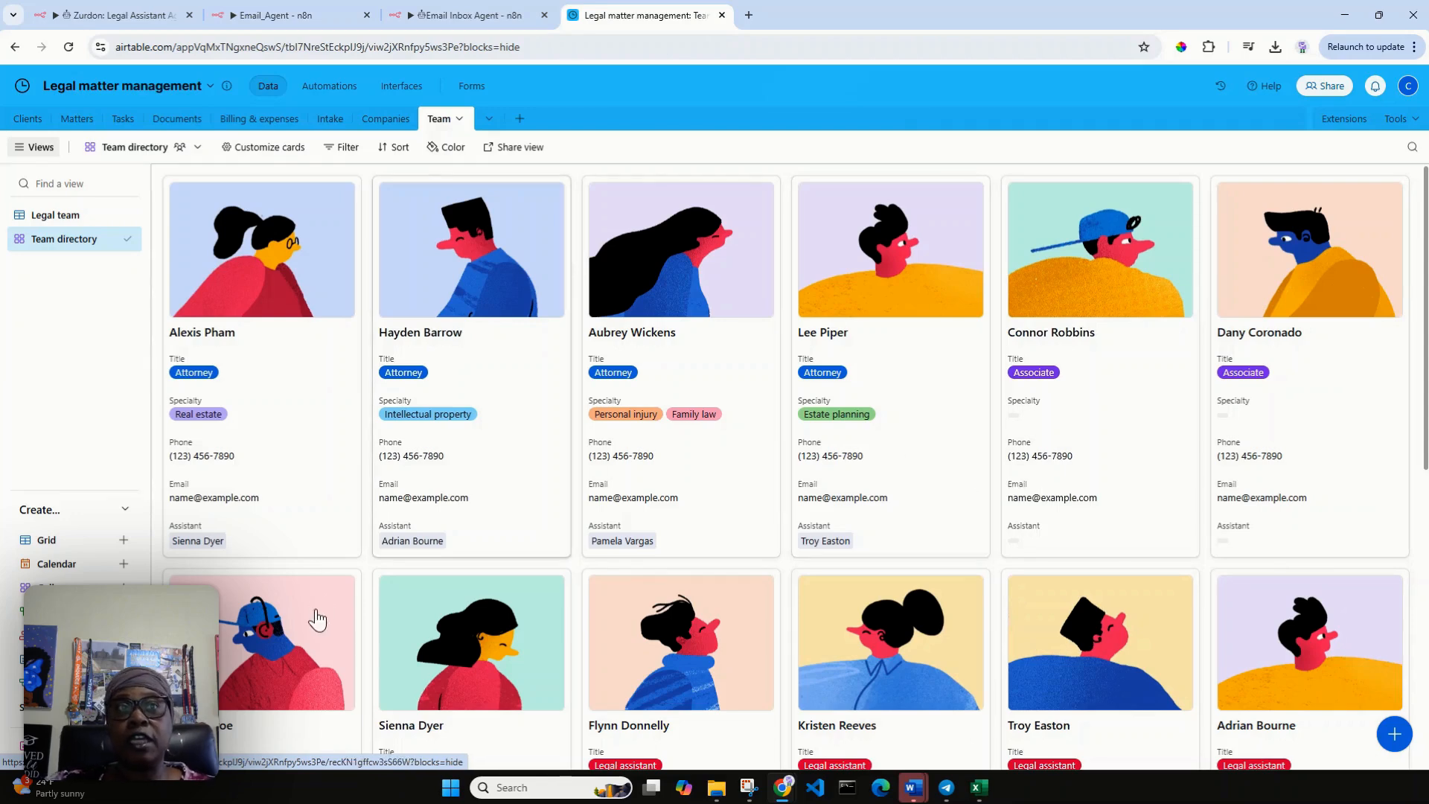
scroll(936, 340, "down", 2)
scroll(936, 341, "down", 2)
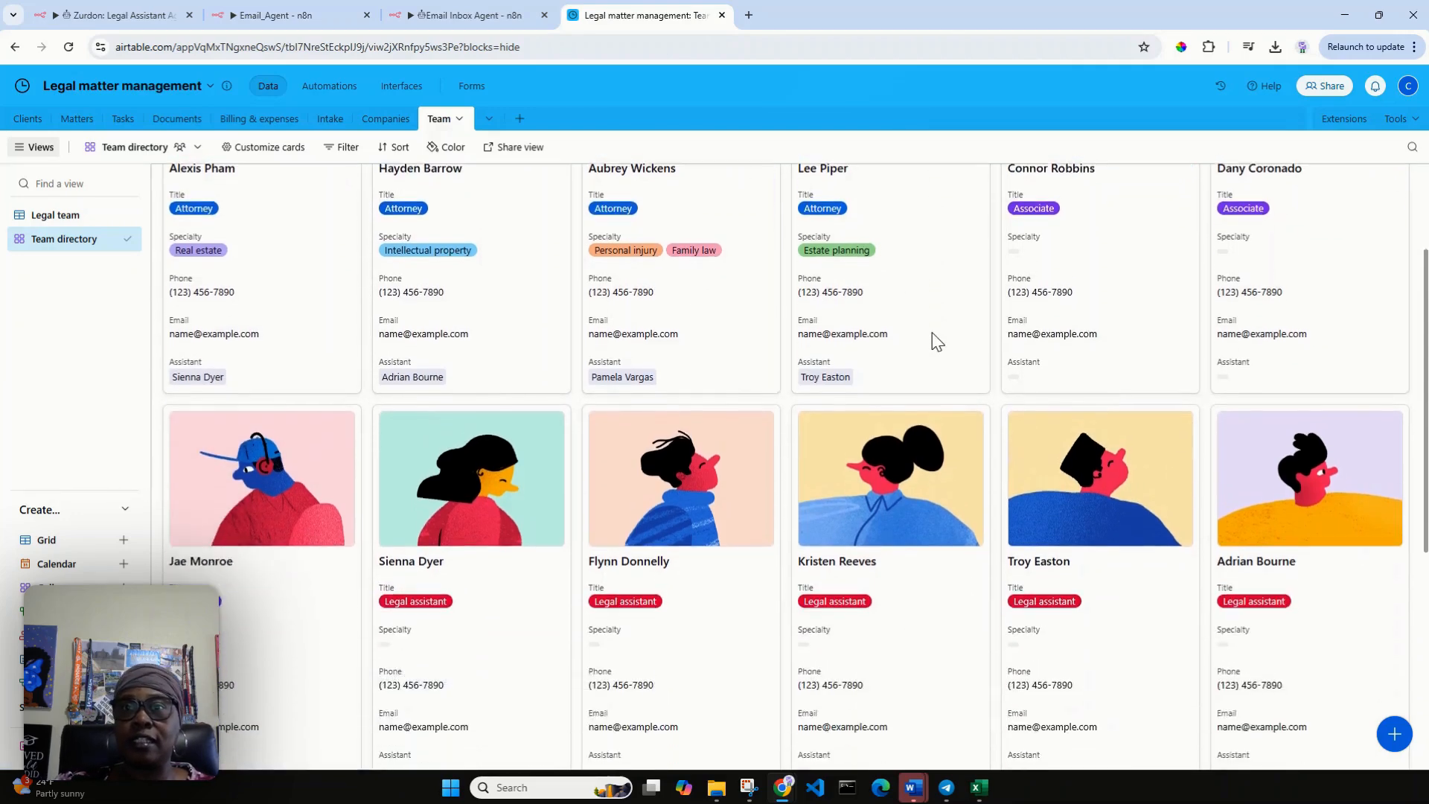
scroll(936, 341, "up", 3)
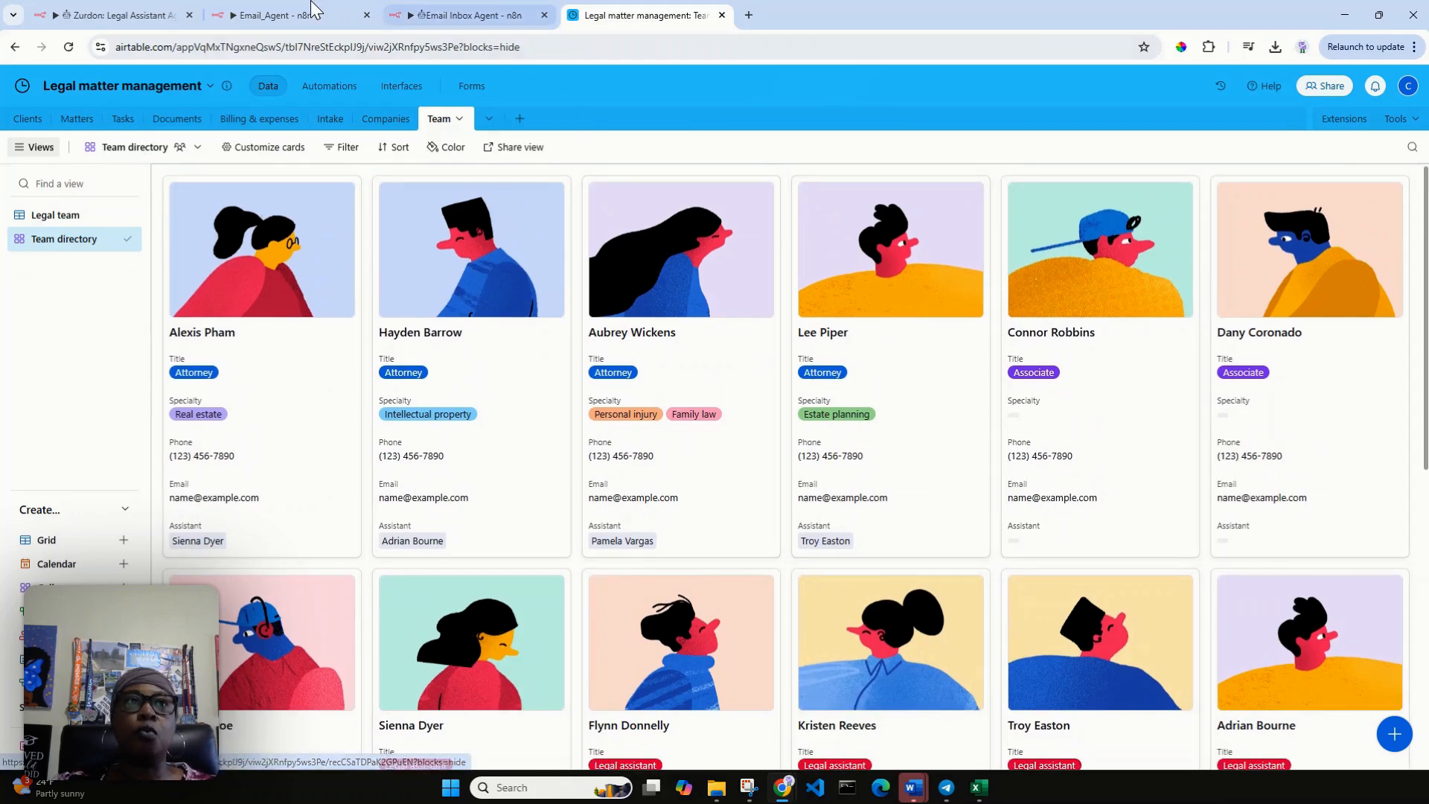
Return to the Legal Assistant Agent workflow in n8n and add an Airtable Tool to the agent's tools.
left_click(117, 16)
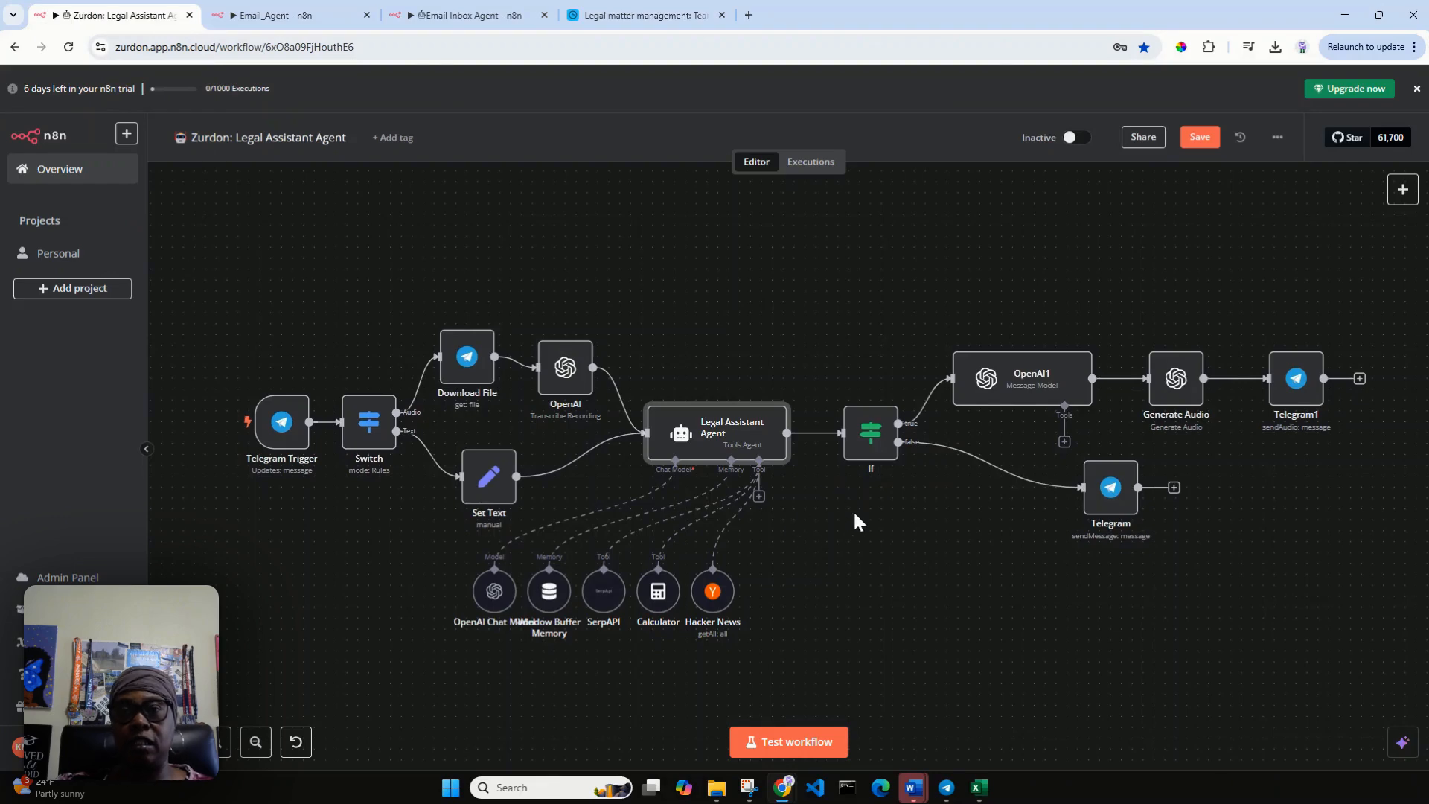
left_click(759, 496)
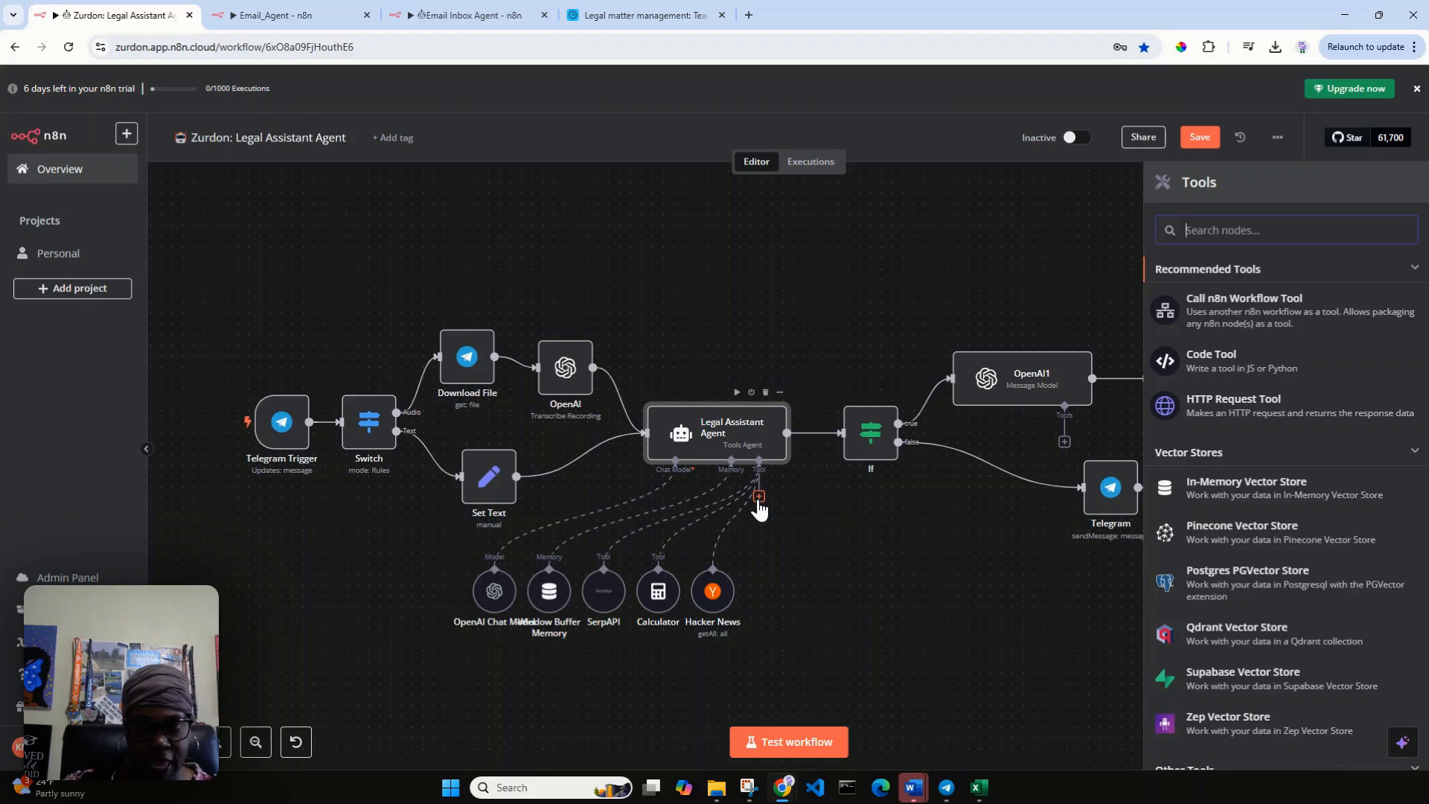
type("airt")
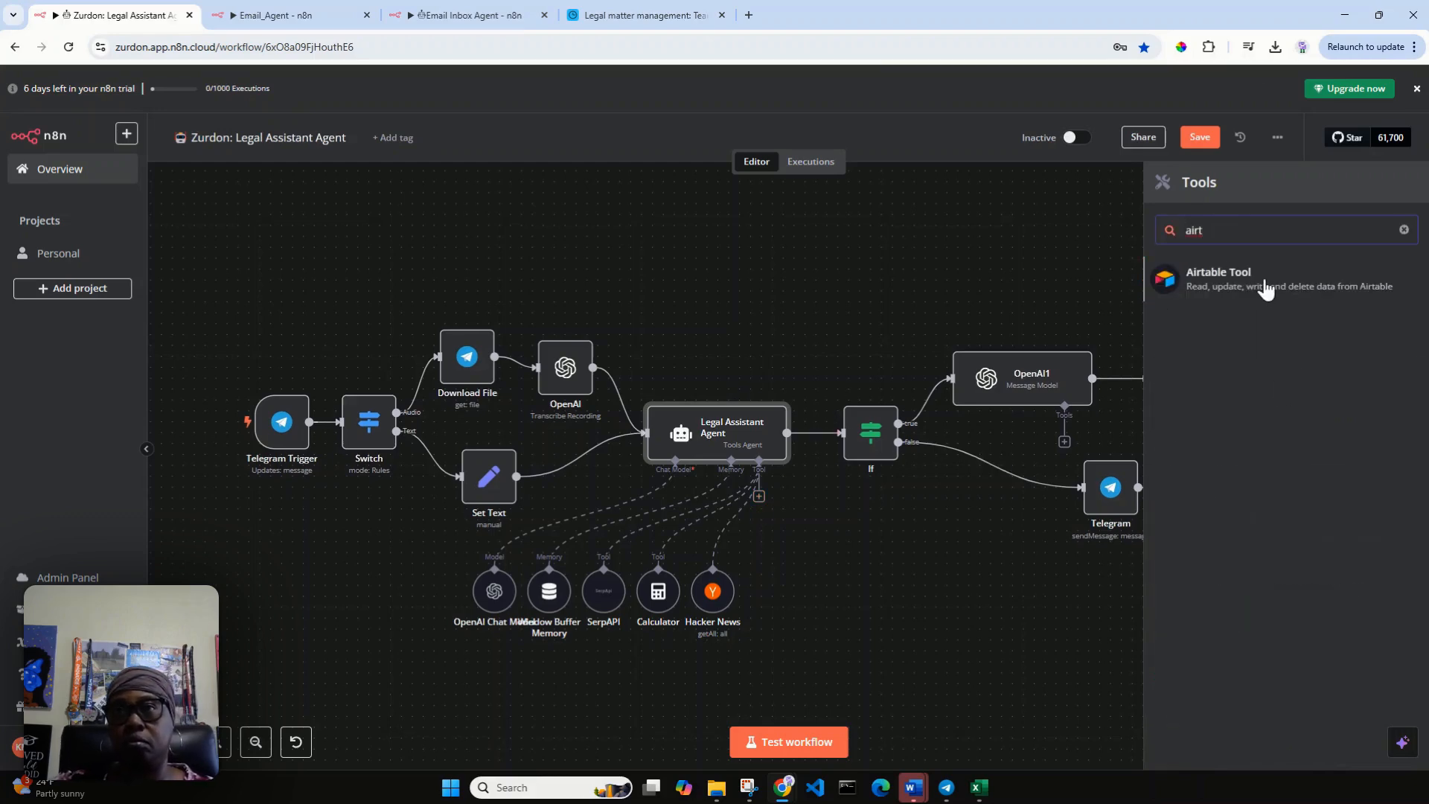
left_click(1237, 280)
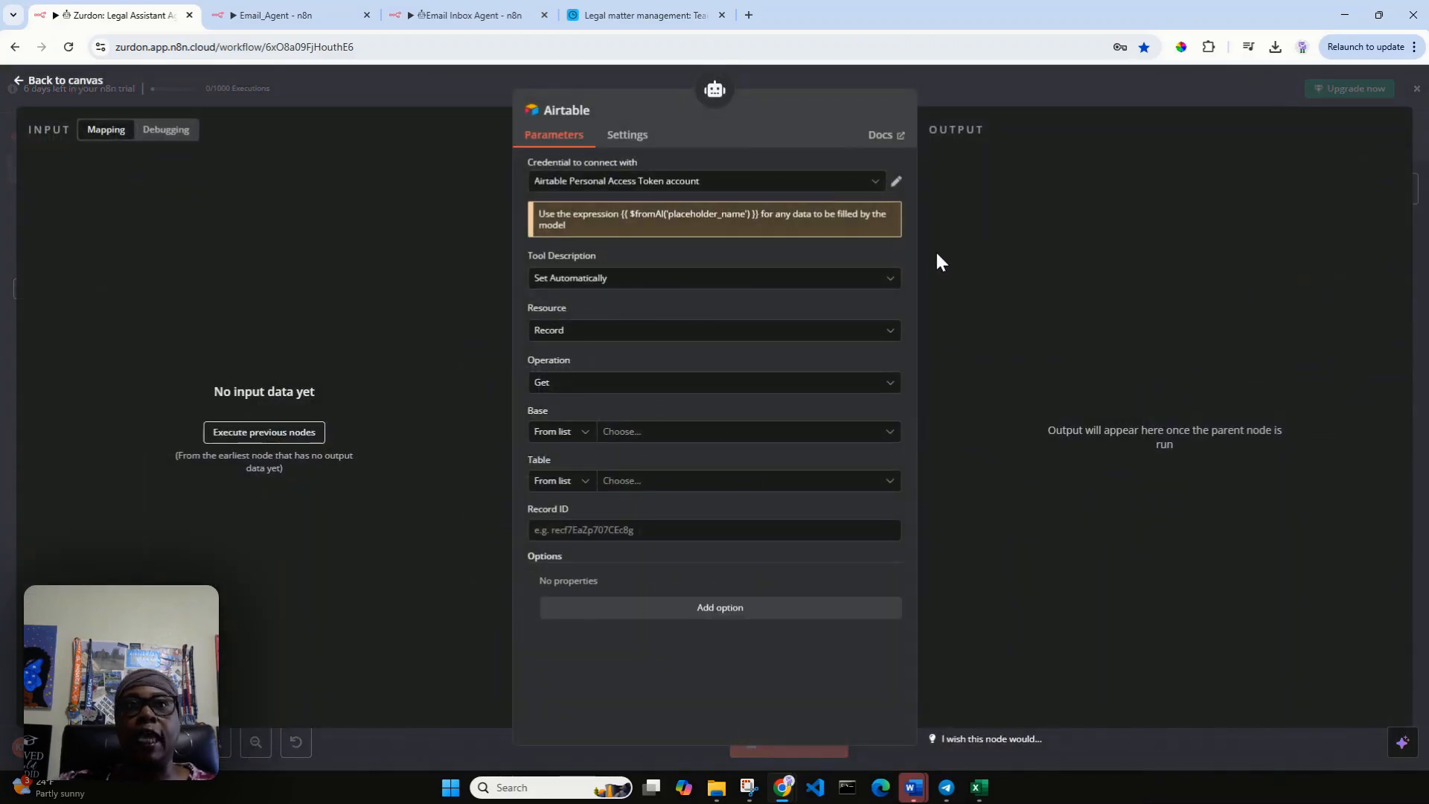
Check the credential and tool description options of the Airtable tool without changing them.
left_click(875, 183)
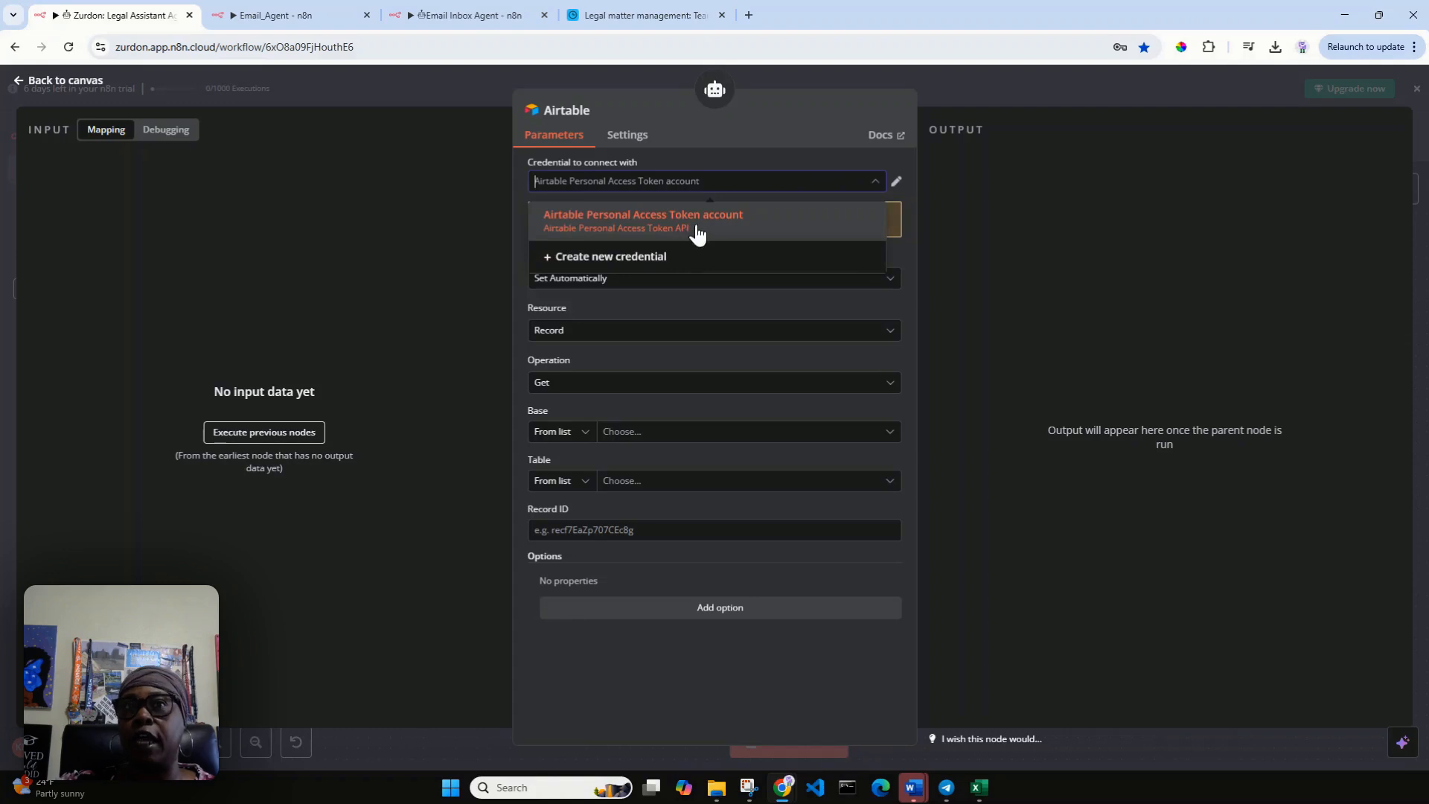
left_click(788, 136)
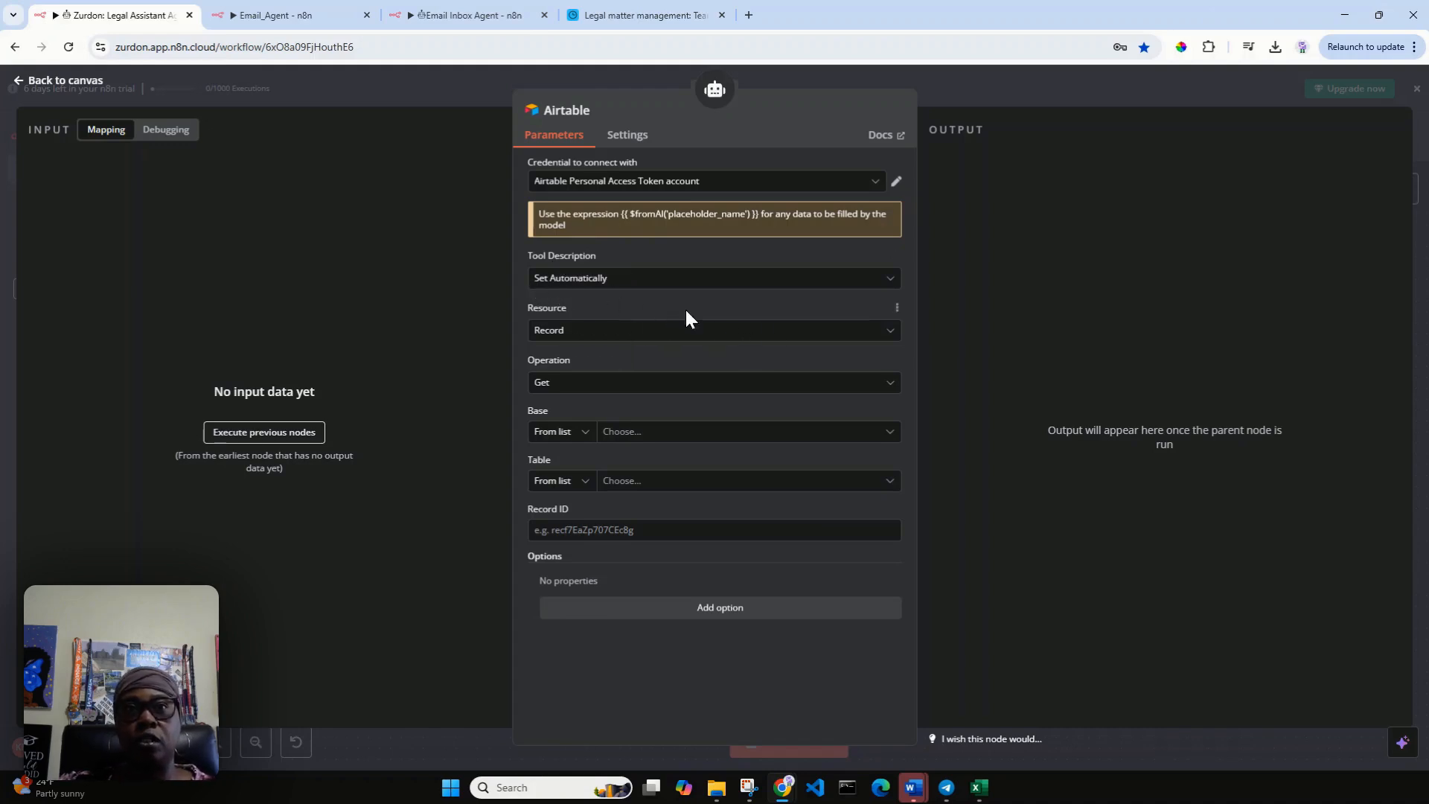
left_click(893, 283)
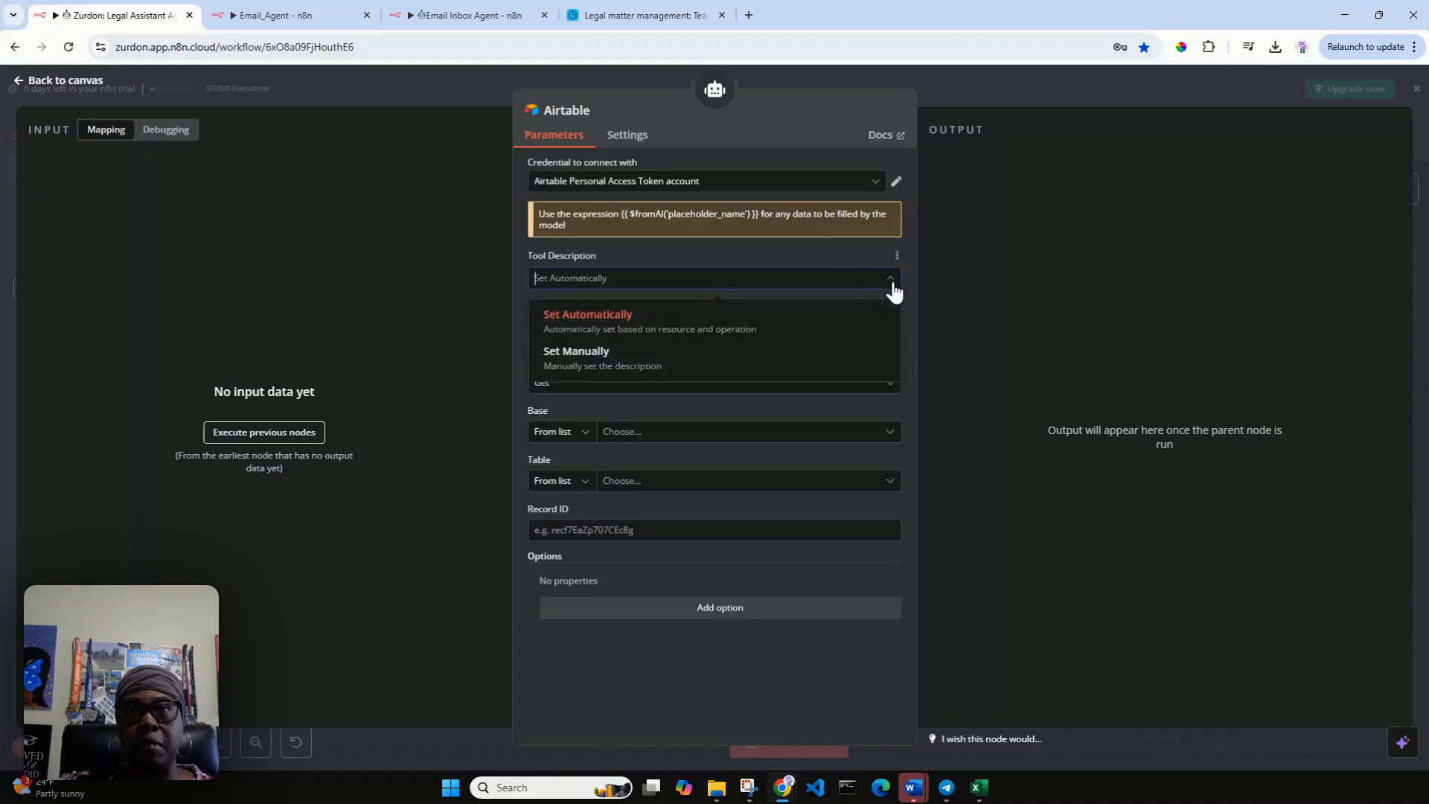
left_click(892, 282)
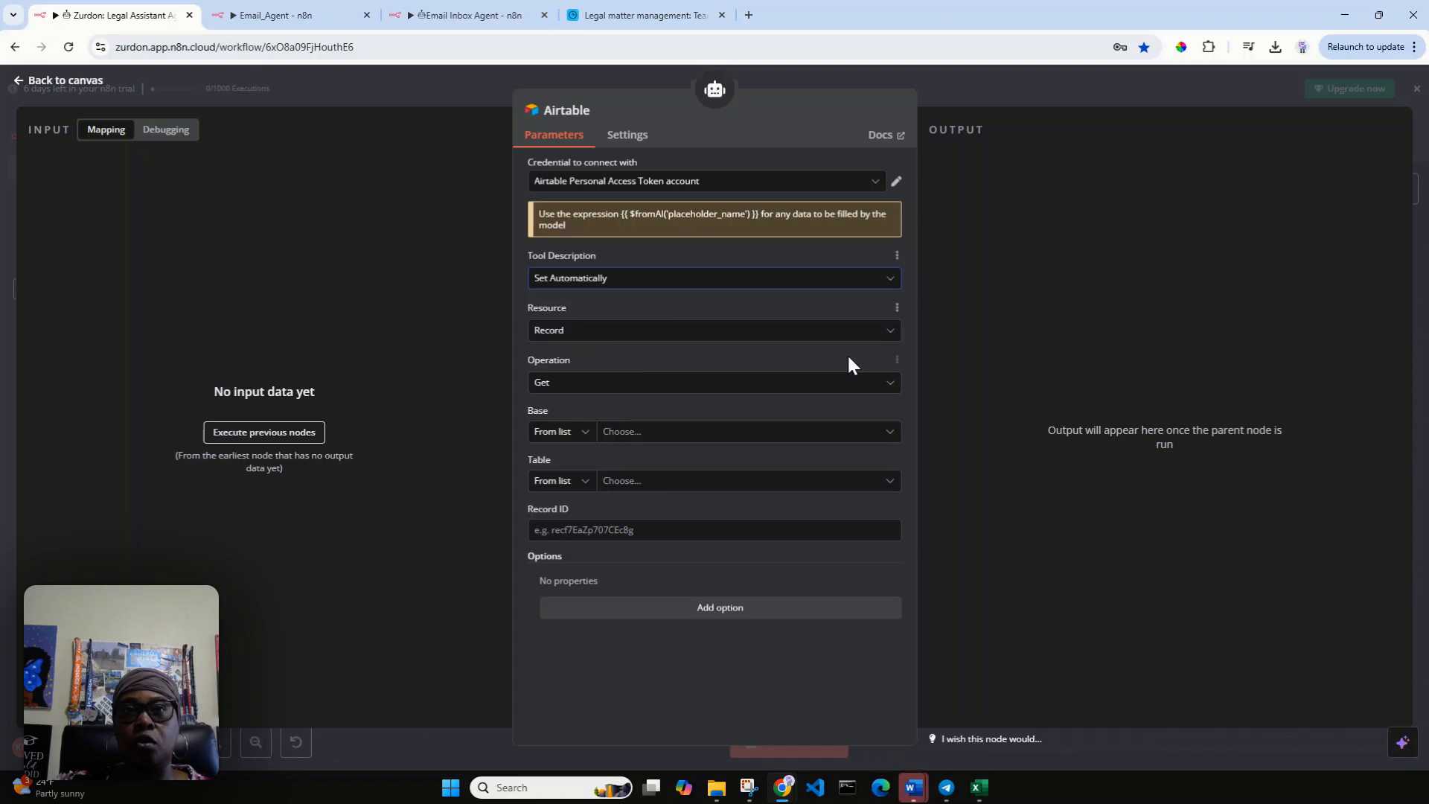
left_click(892, 332)
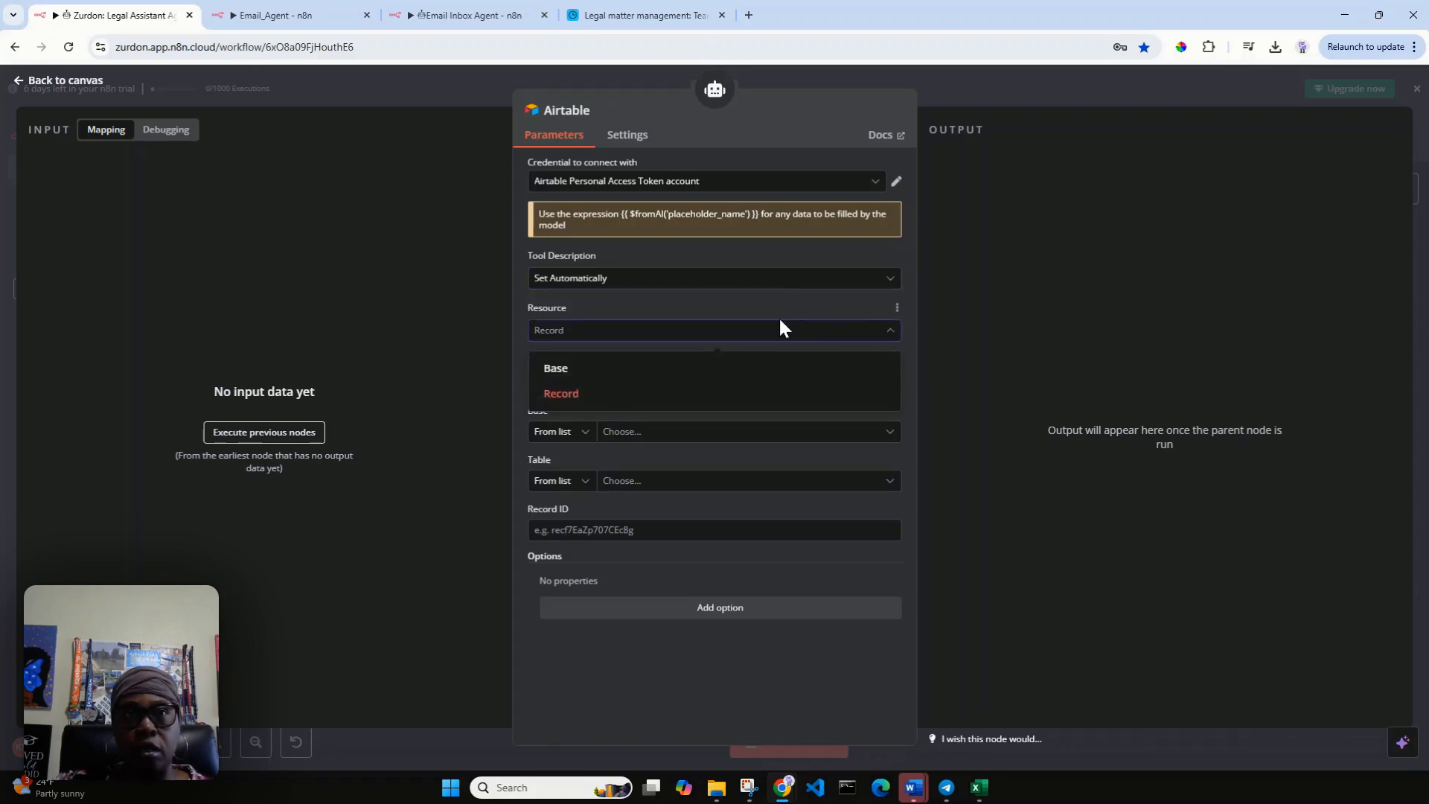
left_click(749, 369)
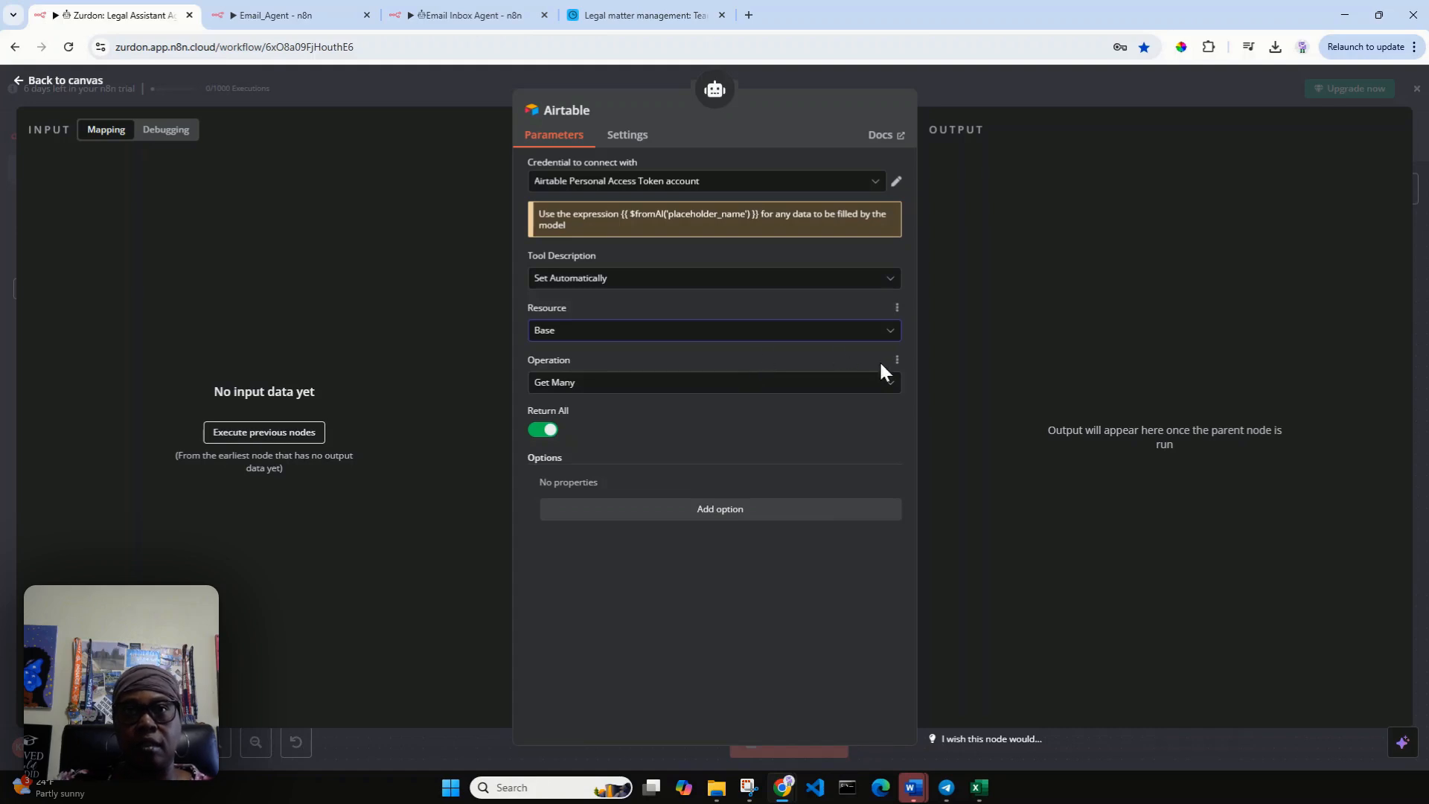
left_click(887, 335)
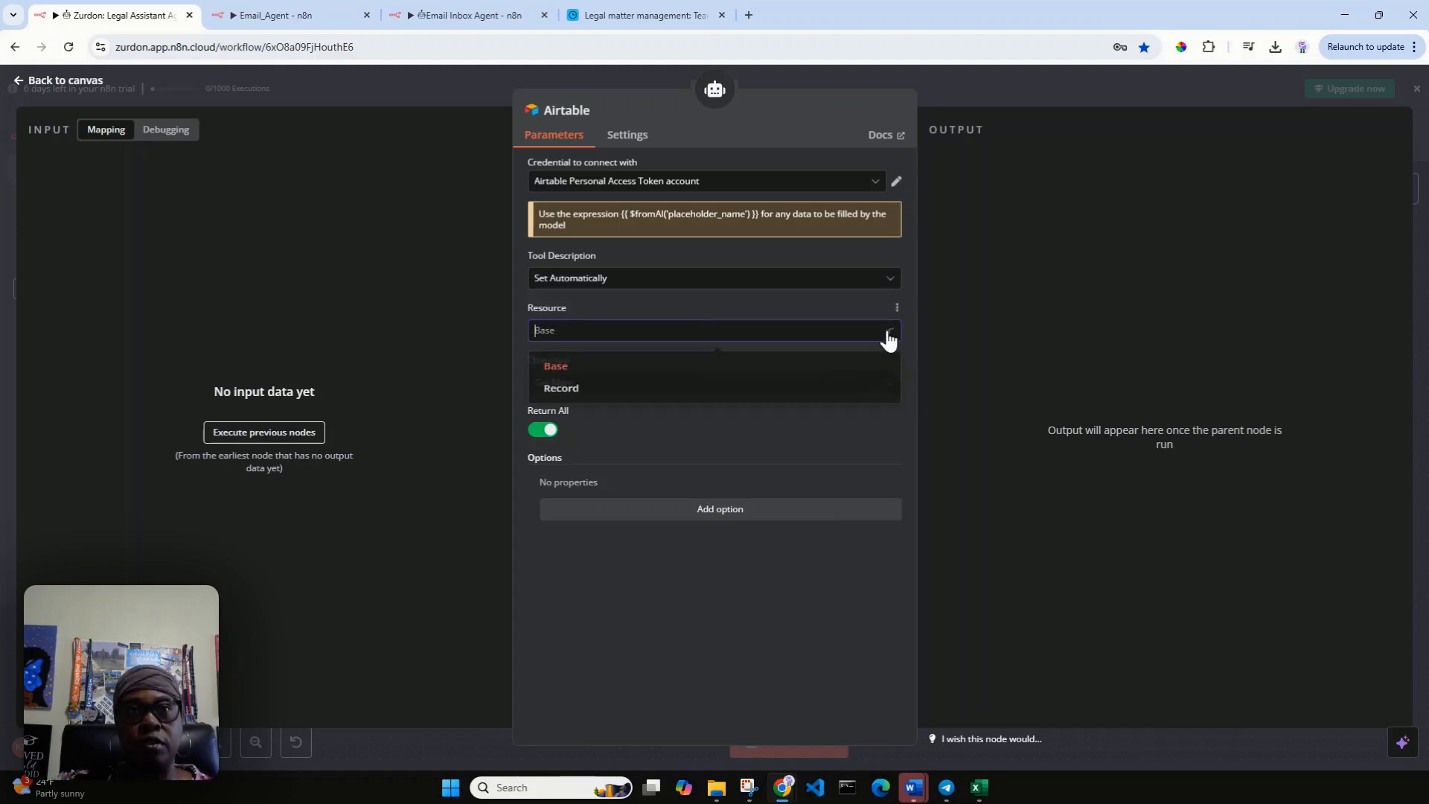
left_click(784, 394)
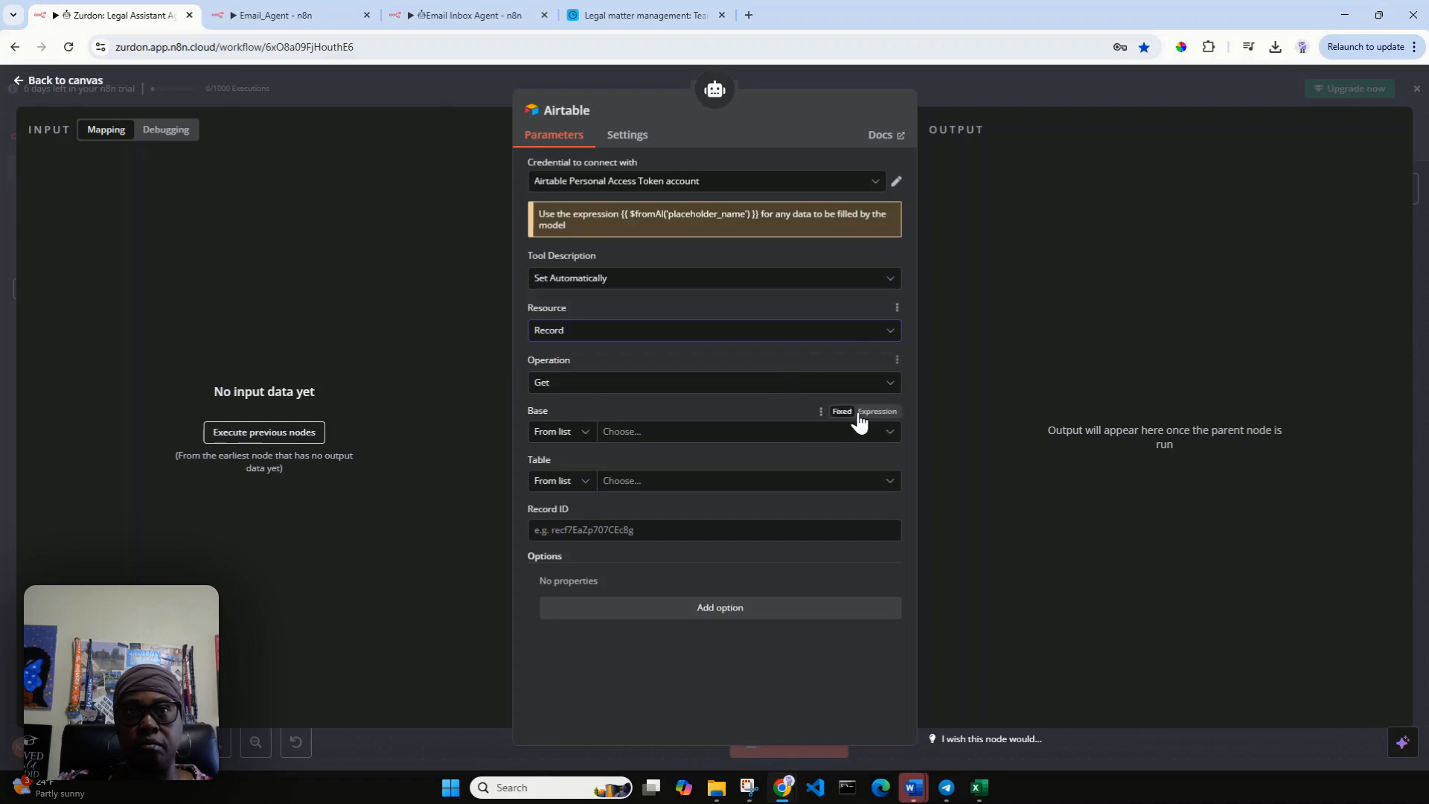
Set the Airtable tool's operation to Search.
left_click(887, 386)
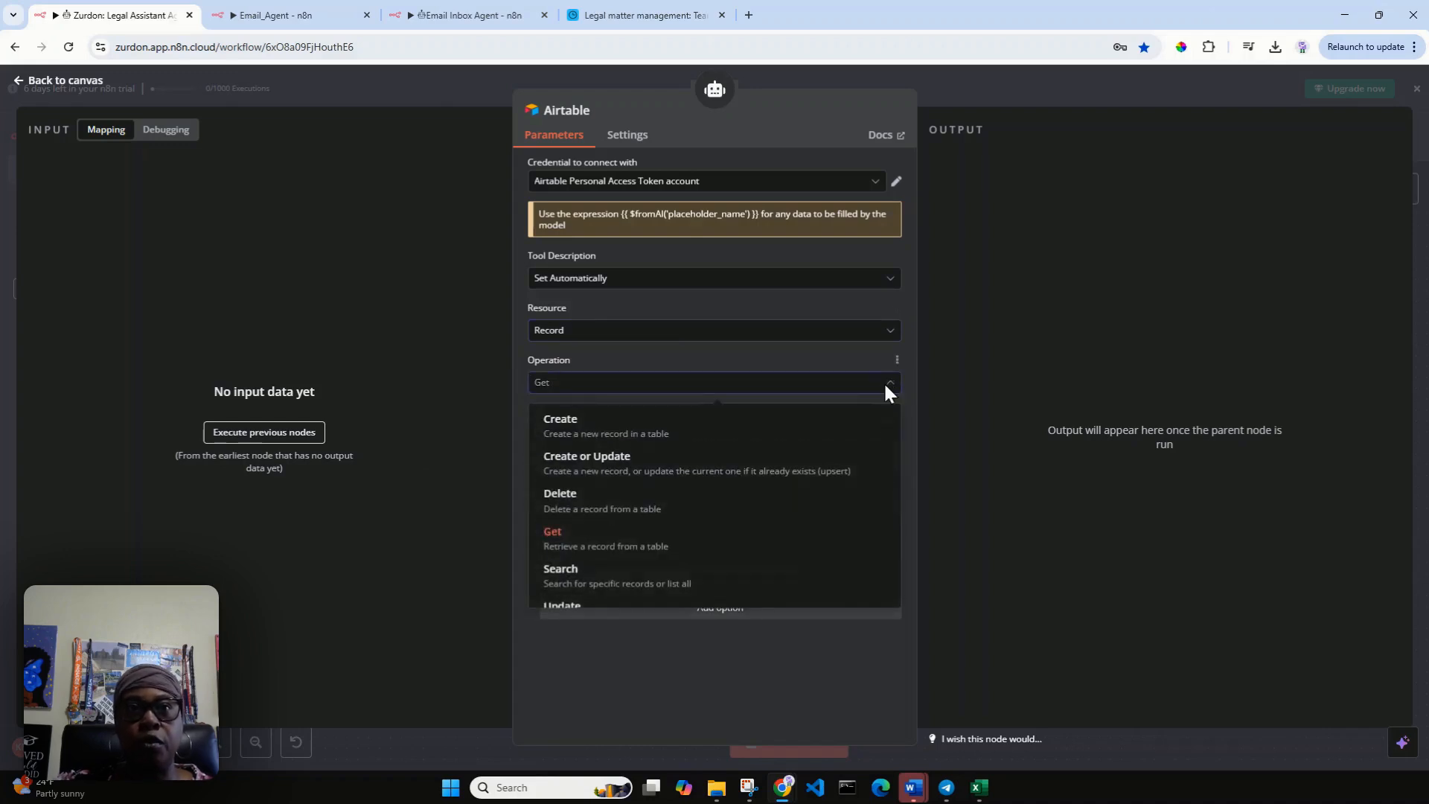
left_click(727, 587)
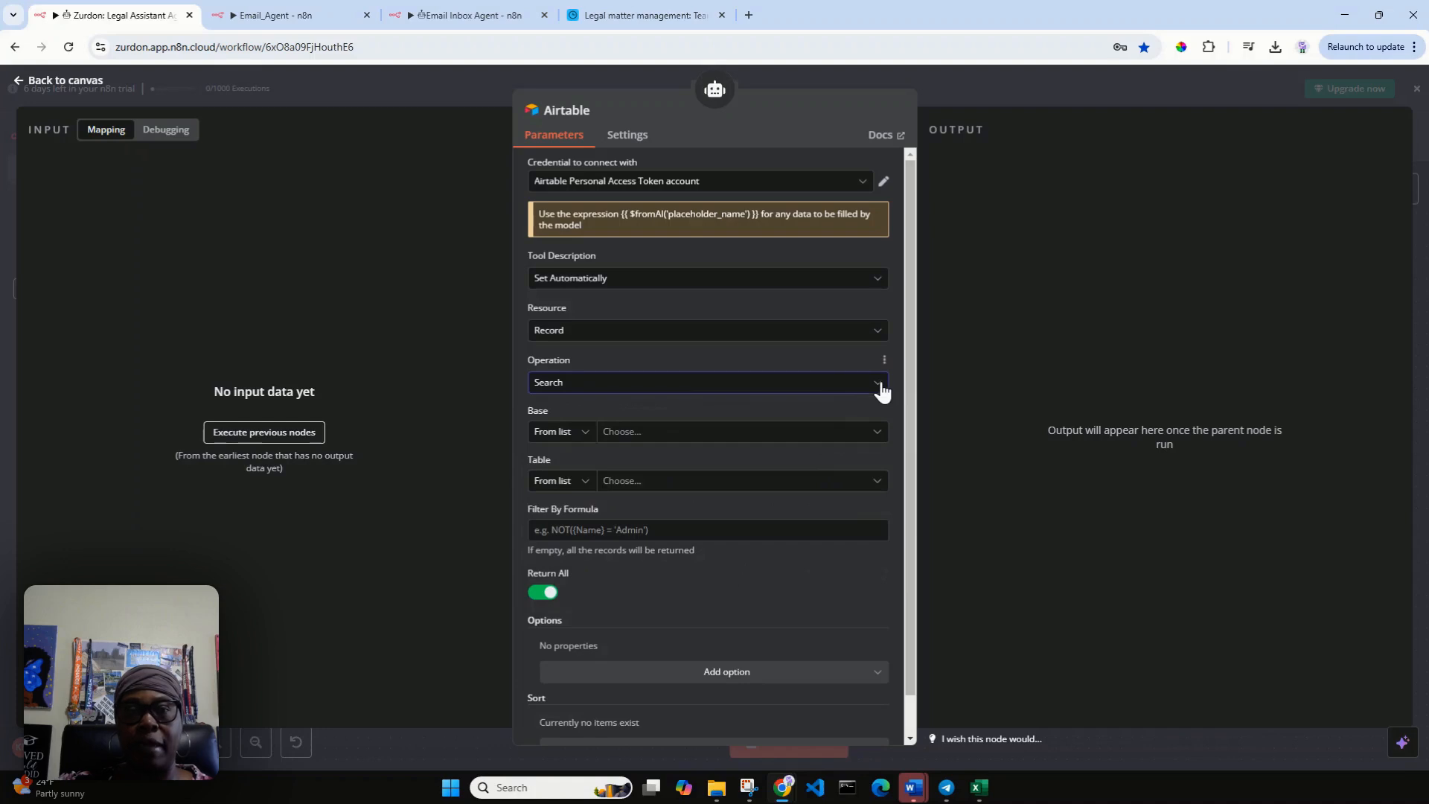
left_click(881, 386)
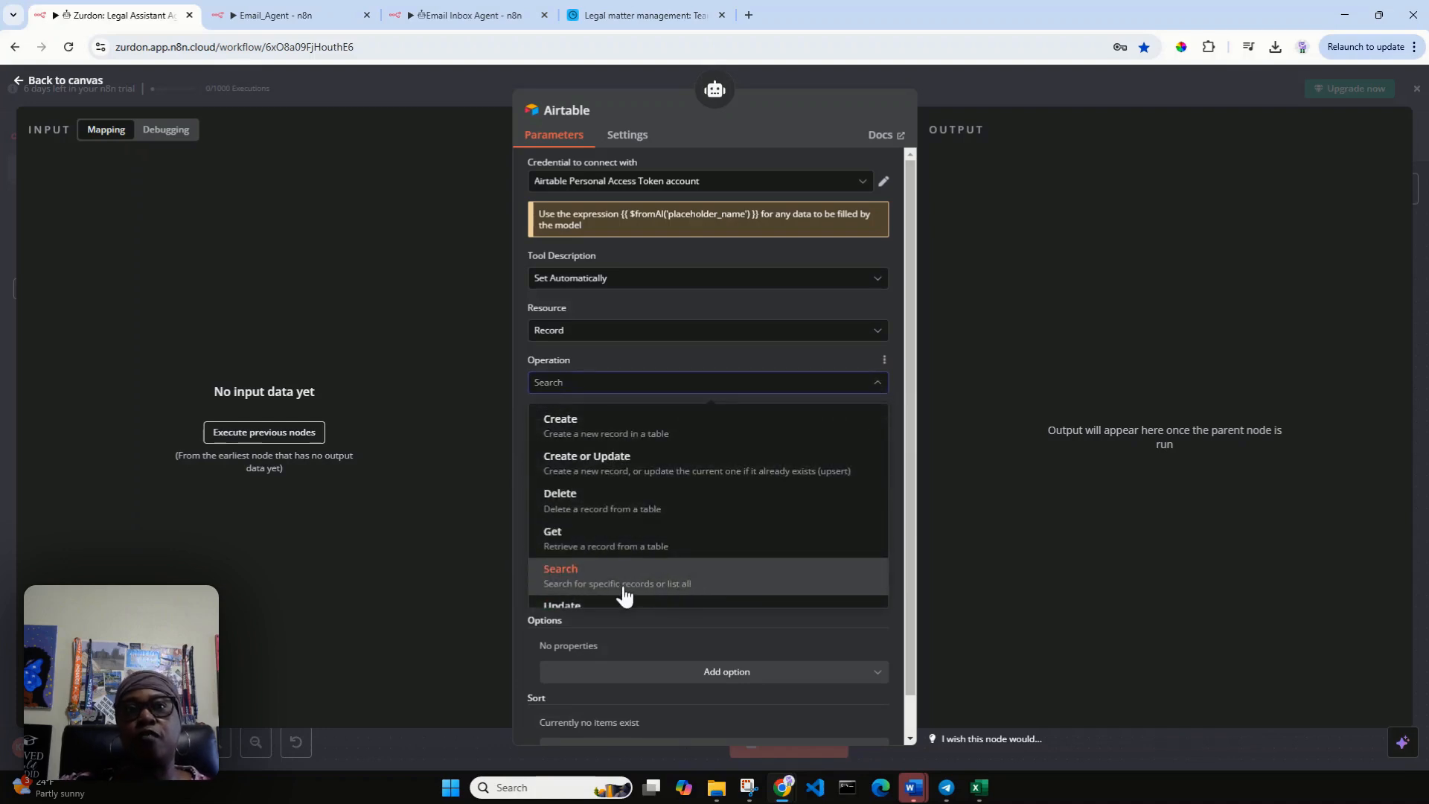
left_click(703, 586)
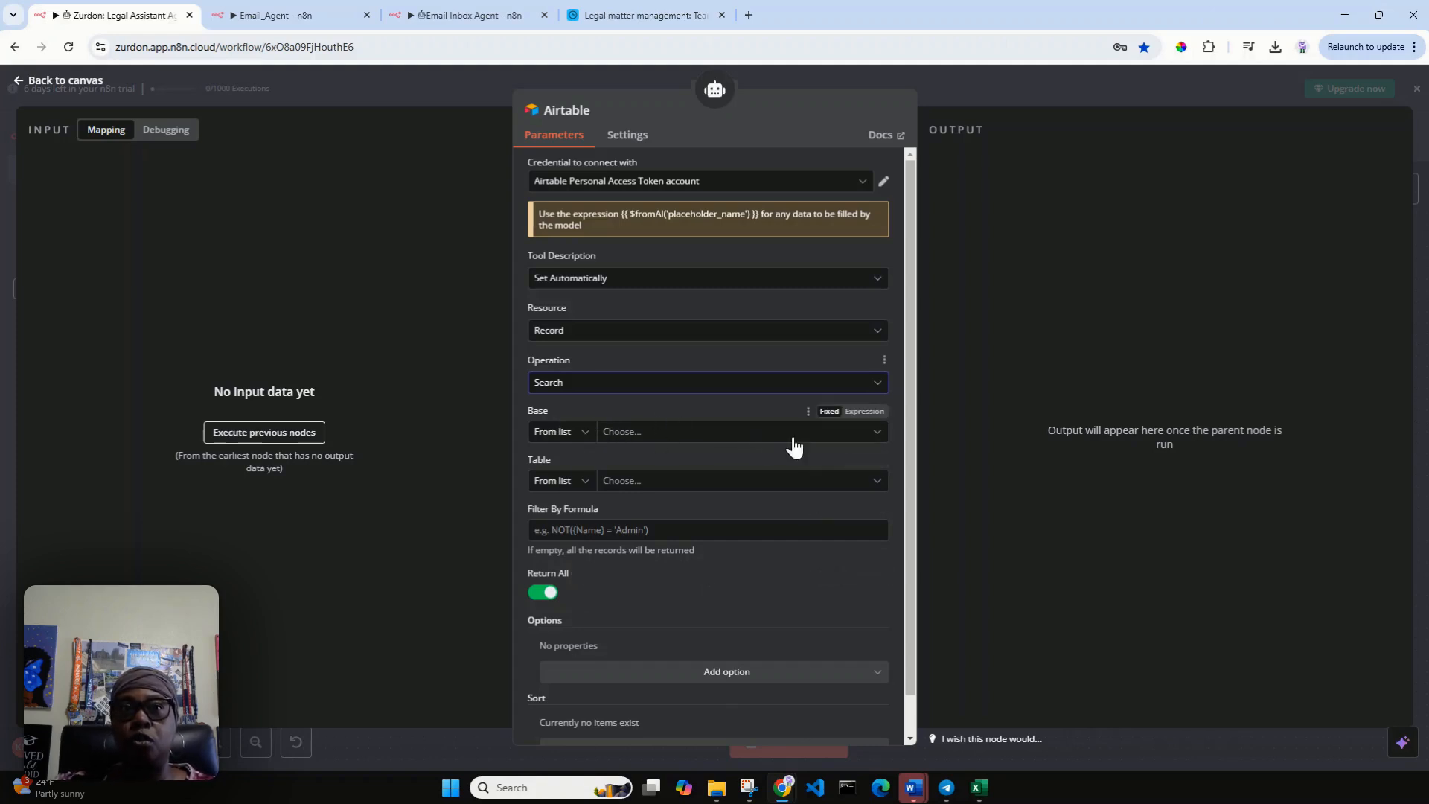
Check the base's name in Airtable and choose Legal matter management as the Airtable tool's base.
left_click(877, 435)
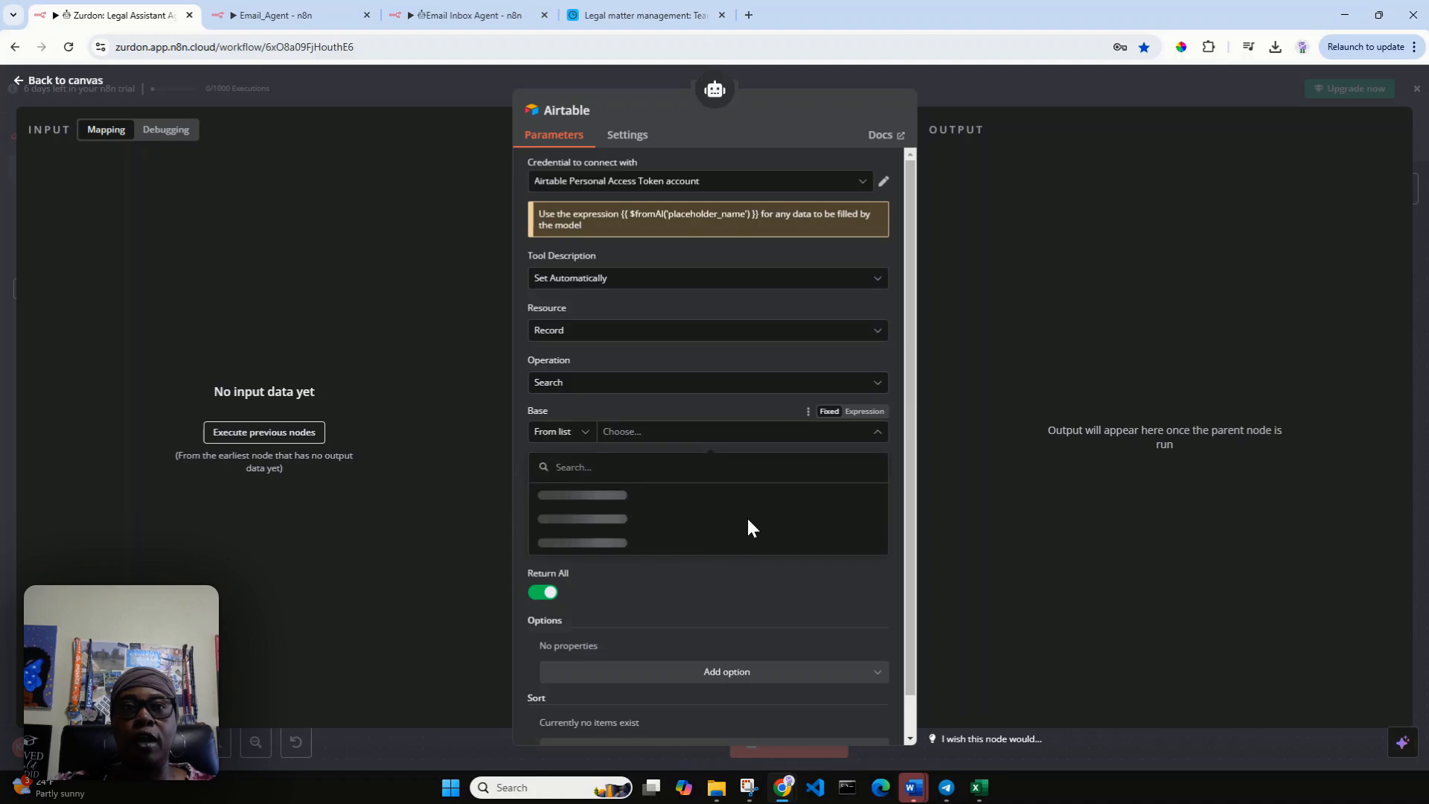
scroll(728, 527, "down", 3)
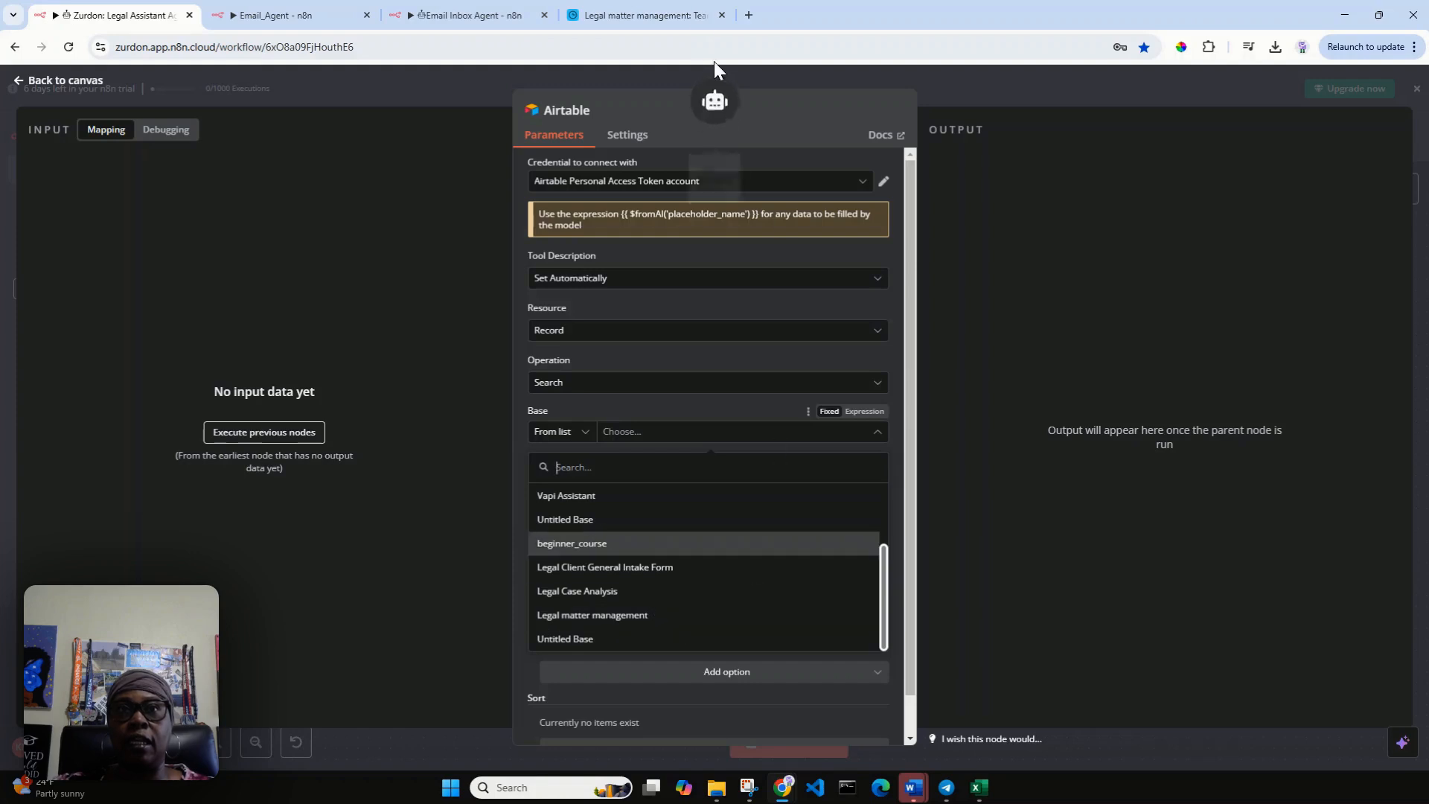
left_click(649, 14)
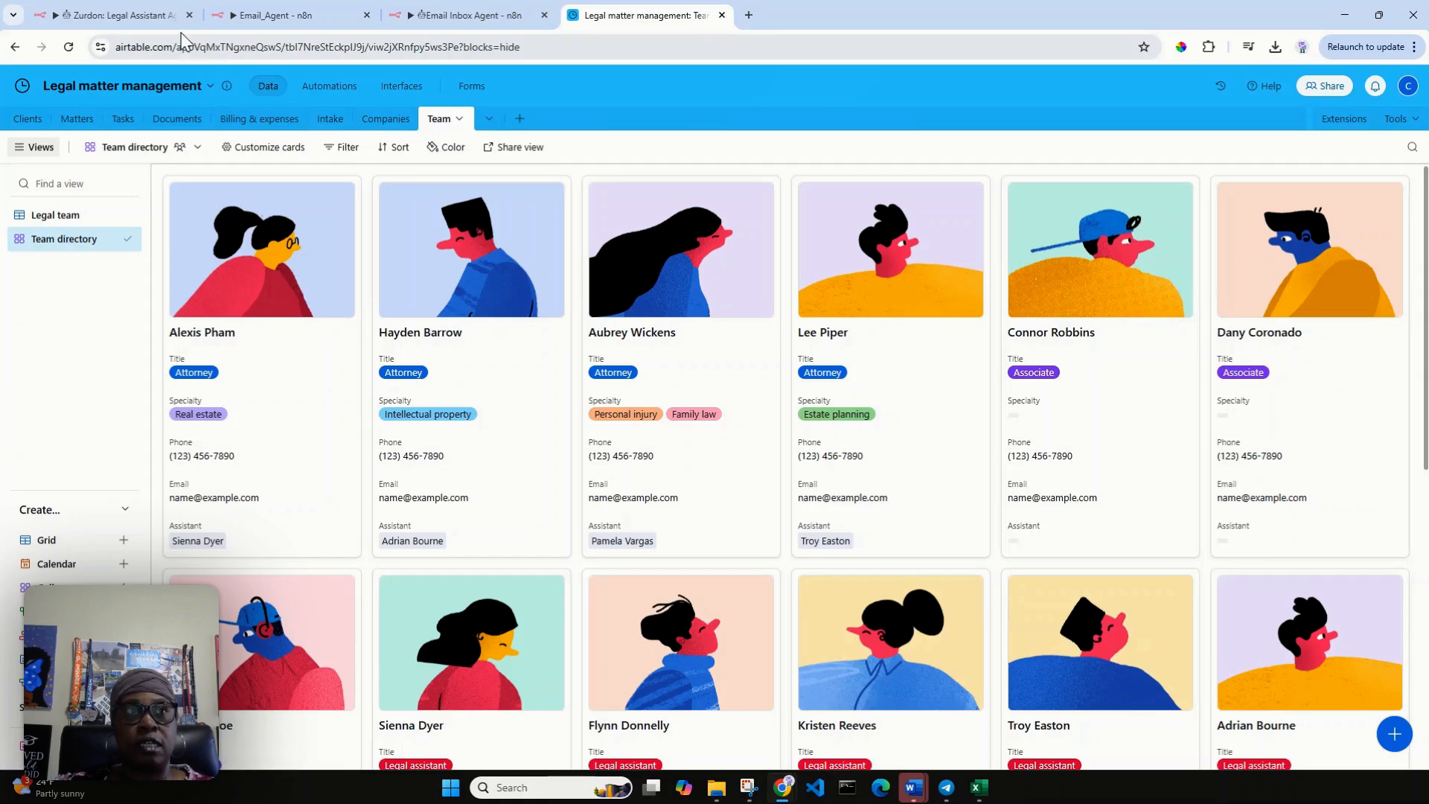
left_click(127, 13)
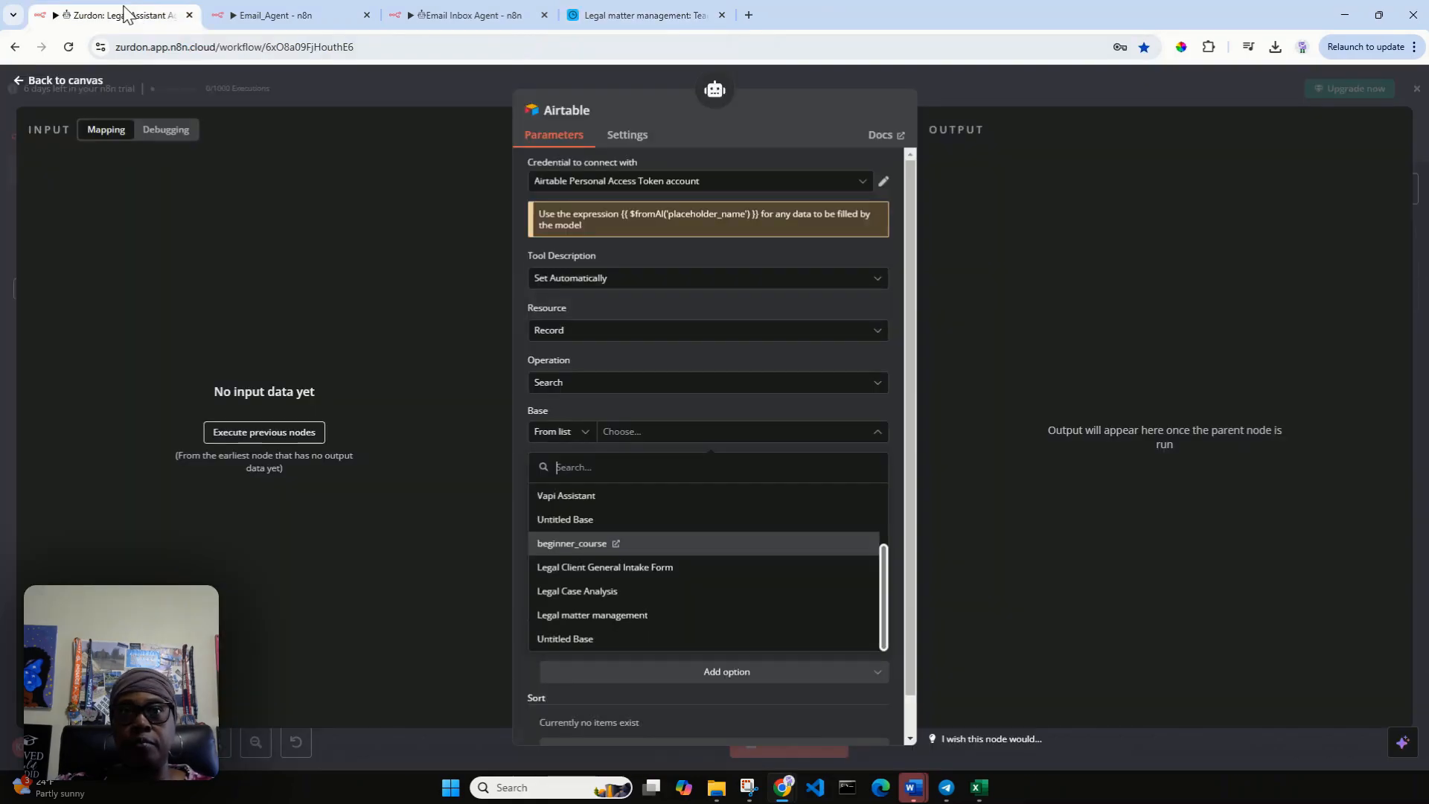
left_click(637, 616)
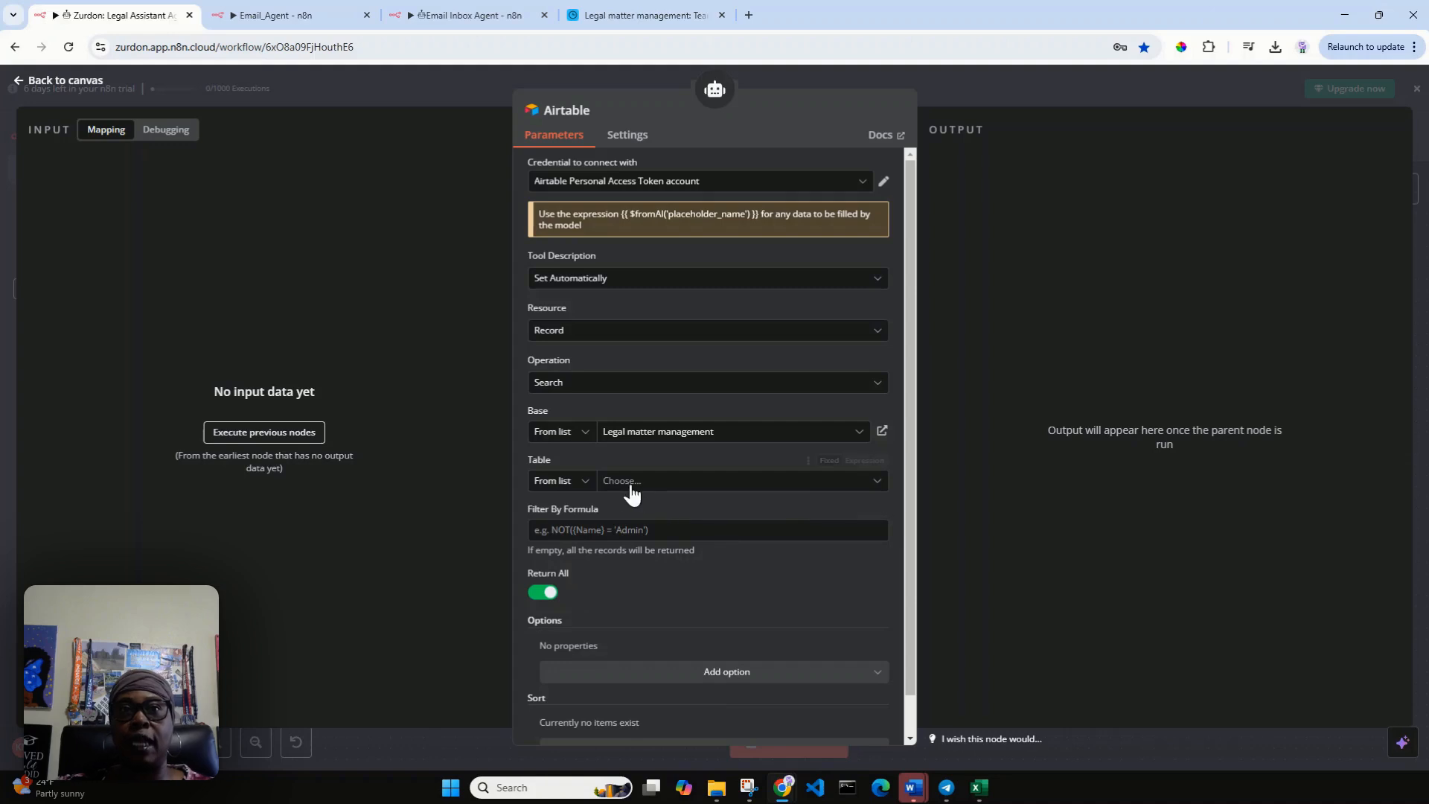
Choose Team as the Airtable tool's table and return to the workflow canvas.
left_click(878, 483)
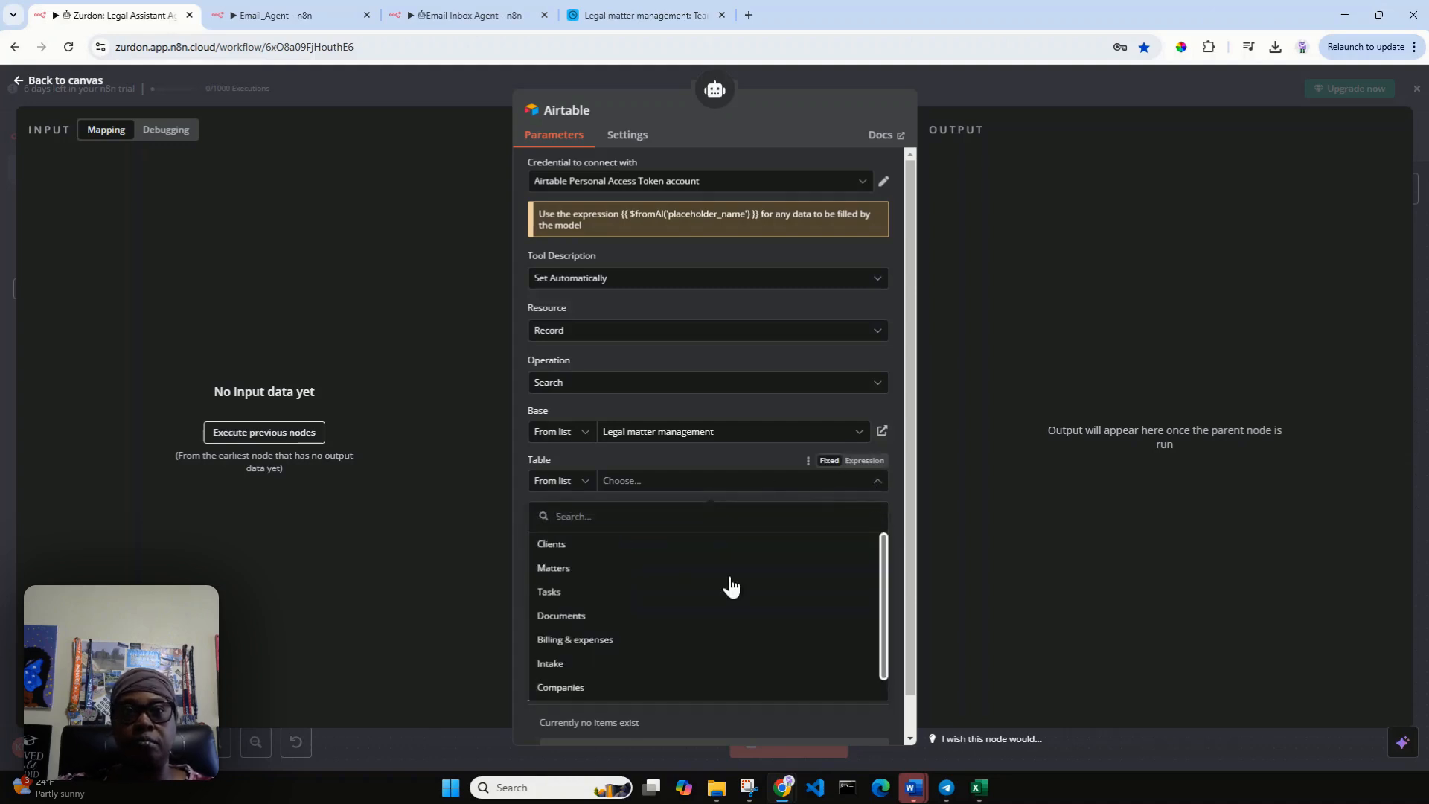
left_click(660, 688)
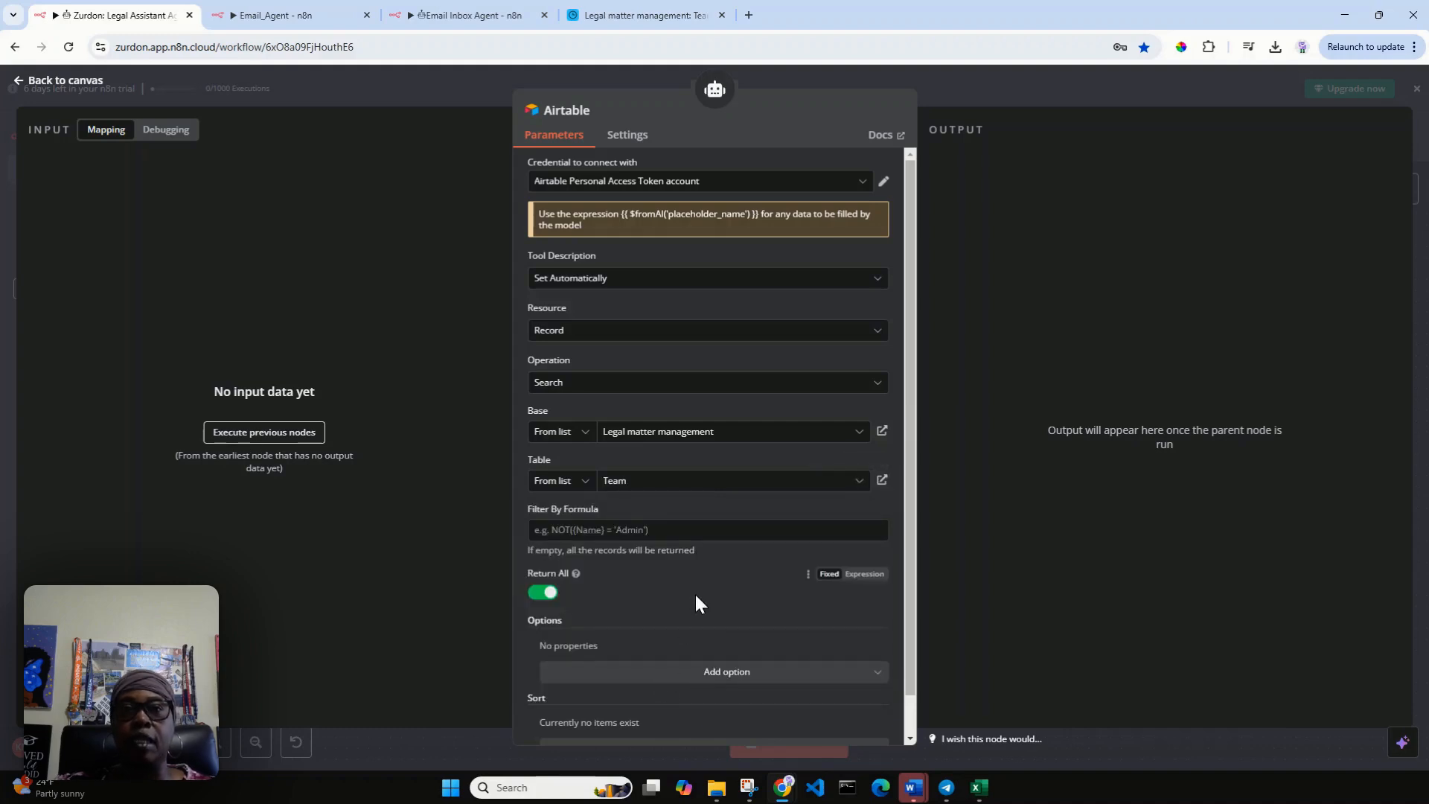
scroll(708, 607, "down", 1)
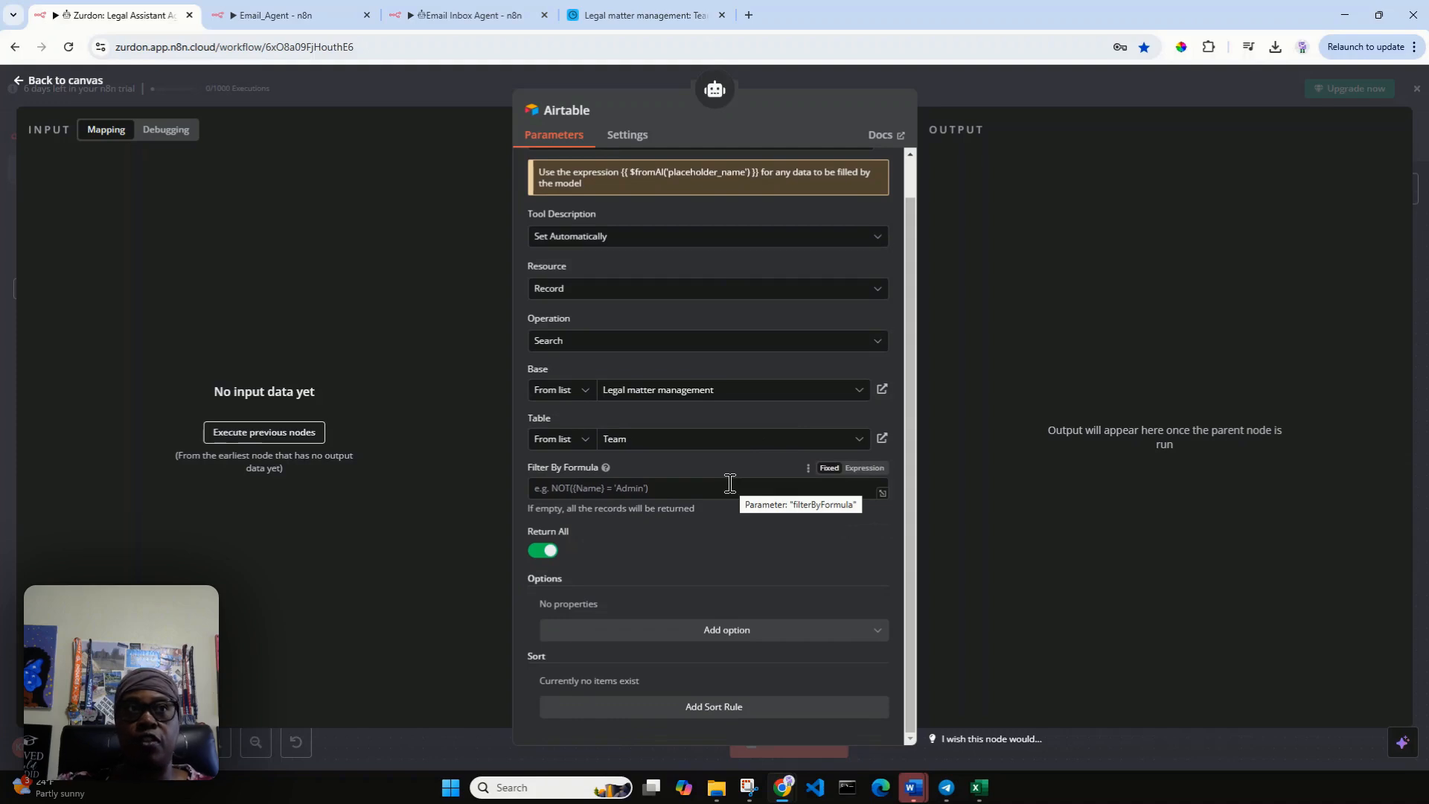
left_click(67, 80)
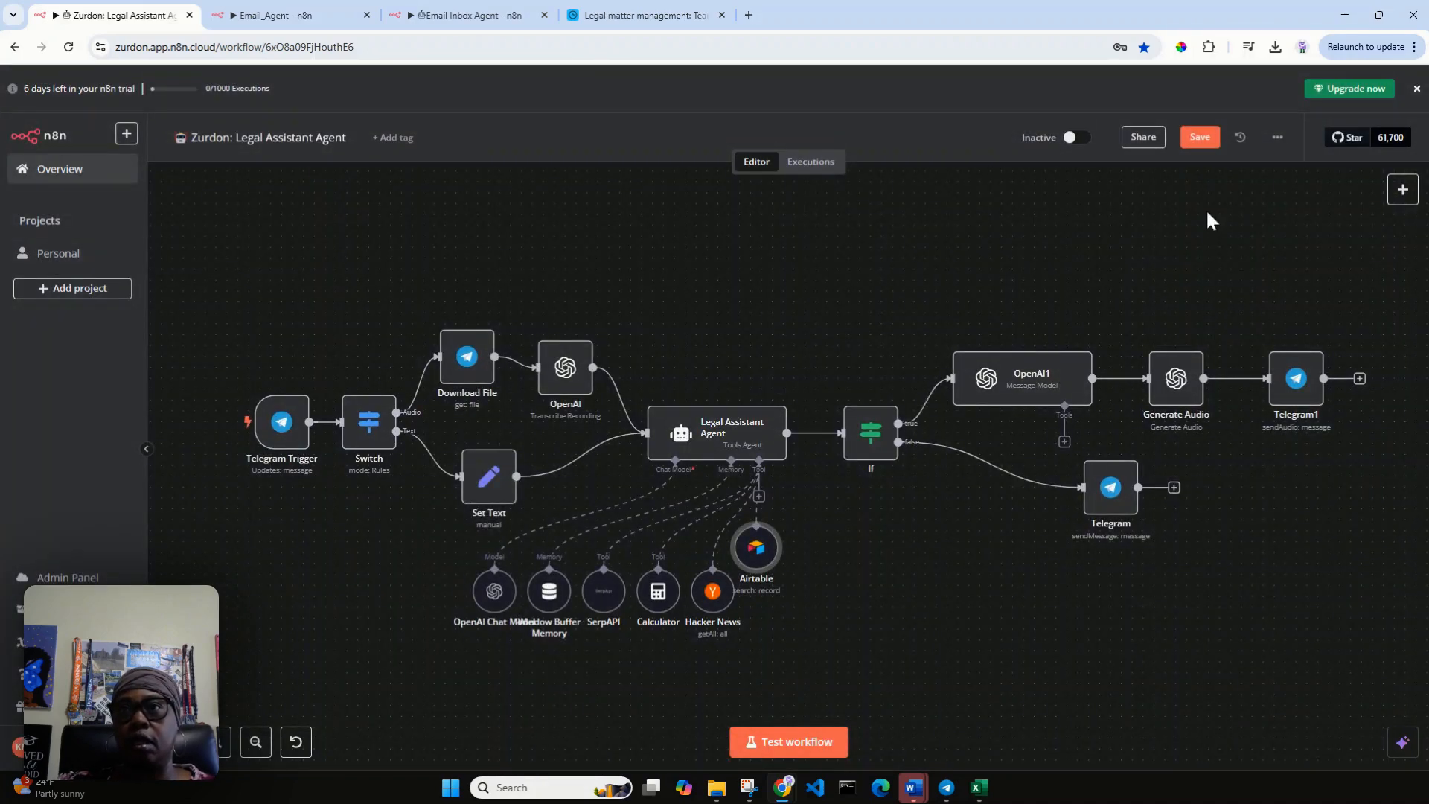
Save the workflow and move the Airtable node into the row of tools, beside Hacker News.
left_click(1200, 137)
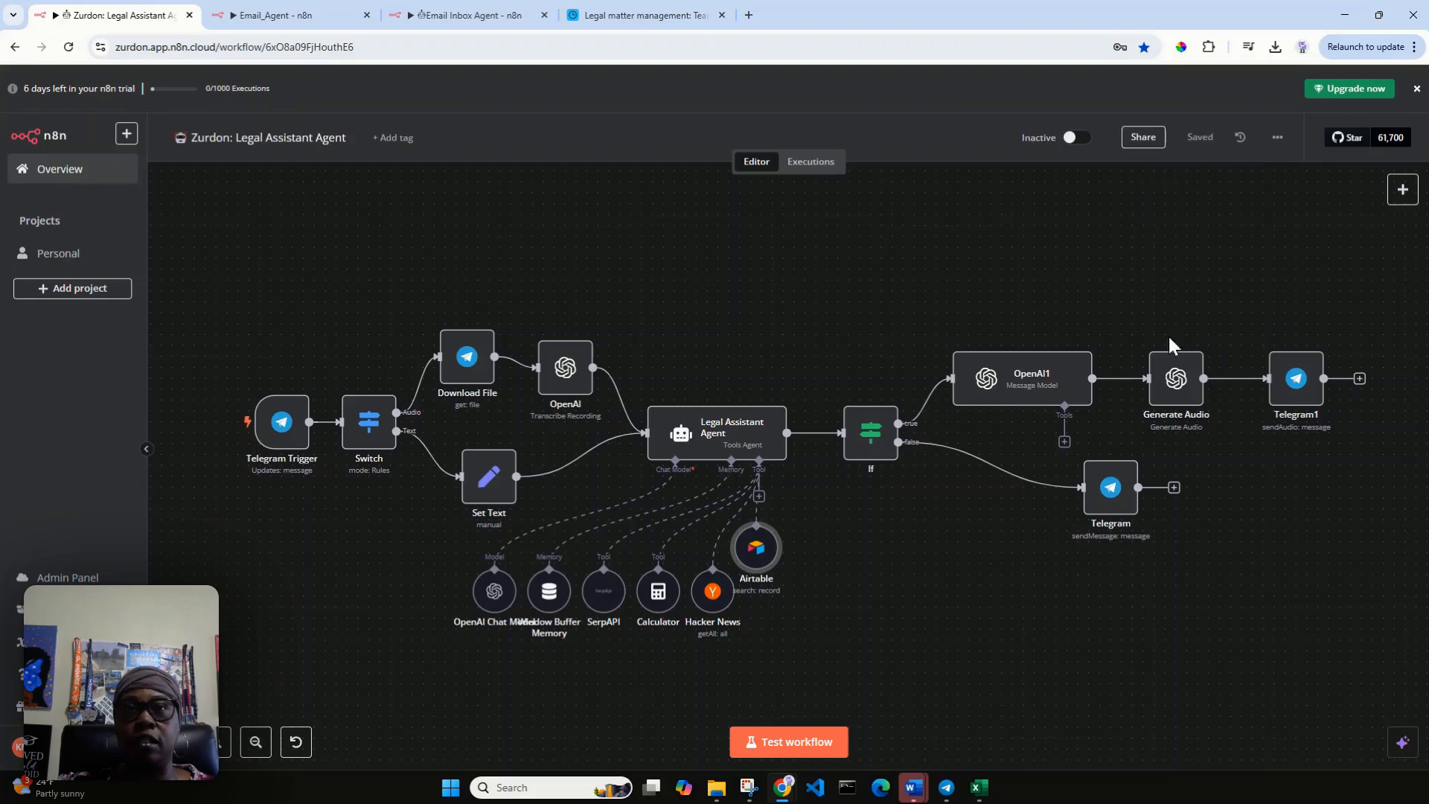
left_click_drag(763, 560, 797, 604)
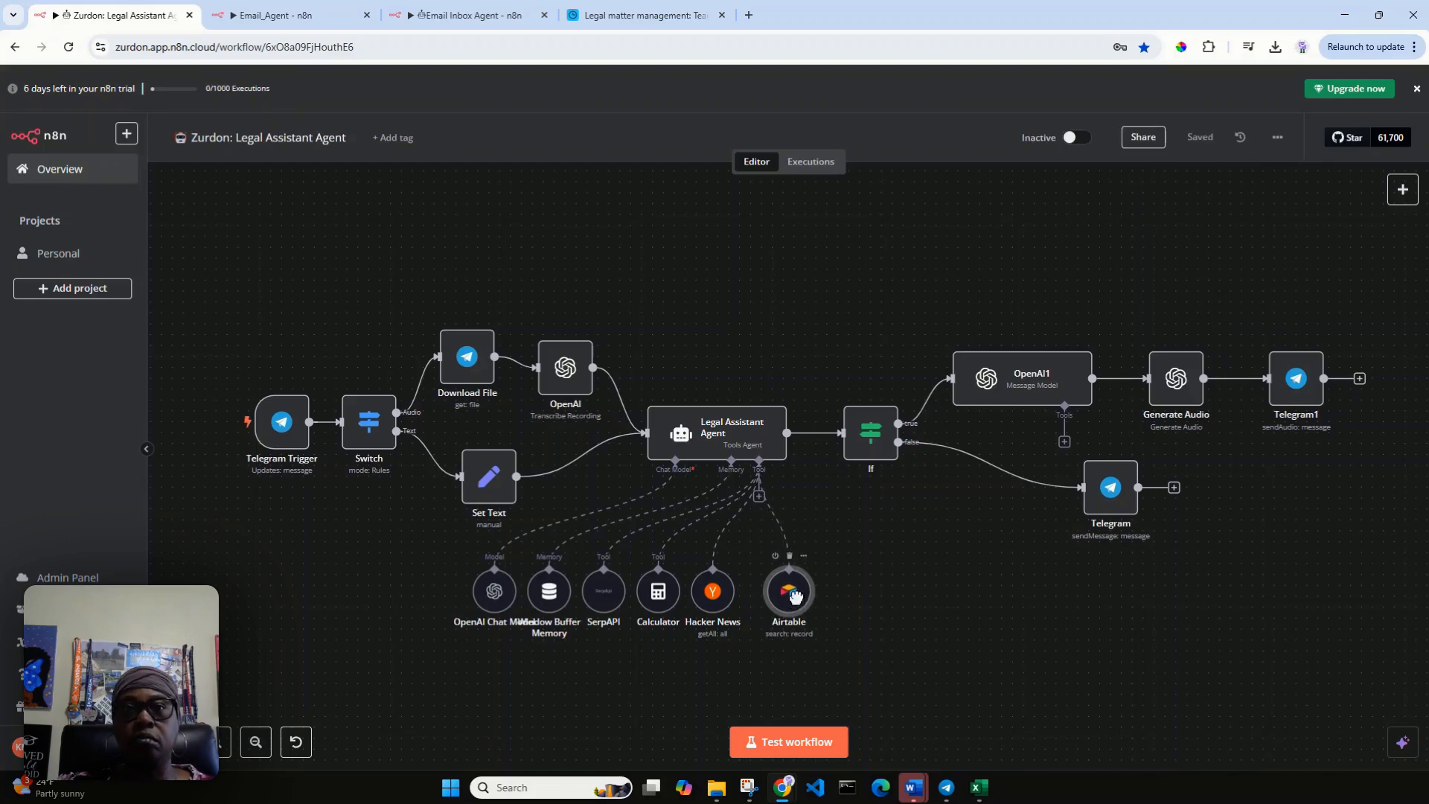
Place the Zurdon bot's Telegram chat beside the workflow and look up a legal assistant's card in Airtable's Team directory.
left_click(947, 795)
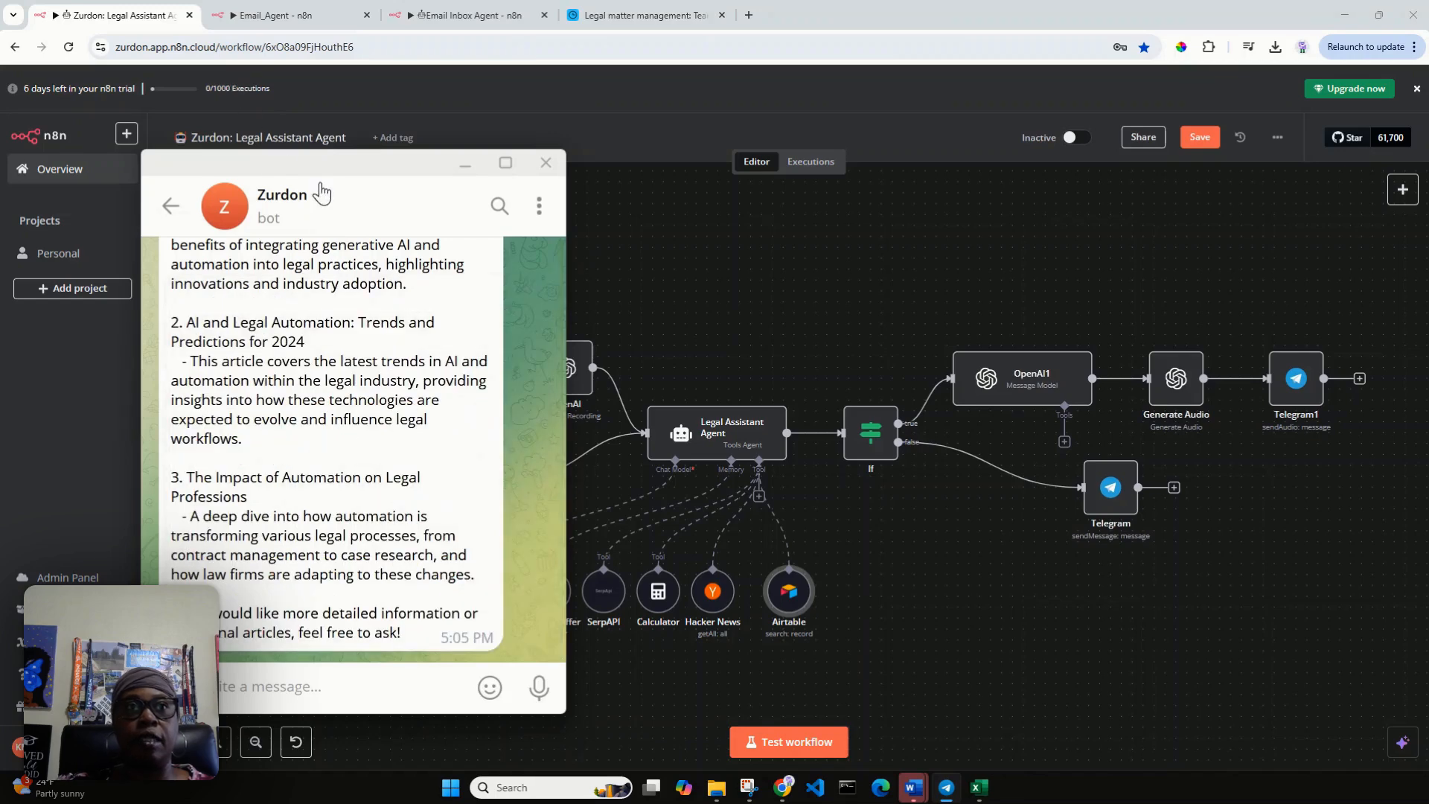
left_click_drag(319, 190, 1154, 180)
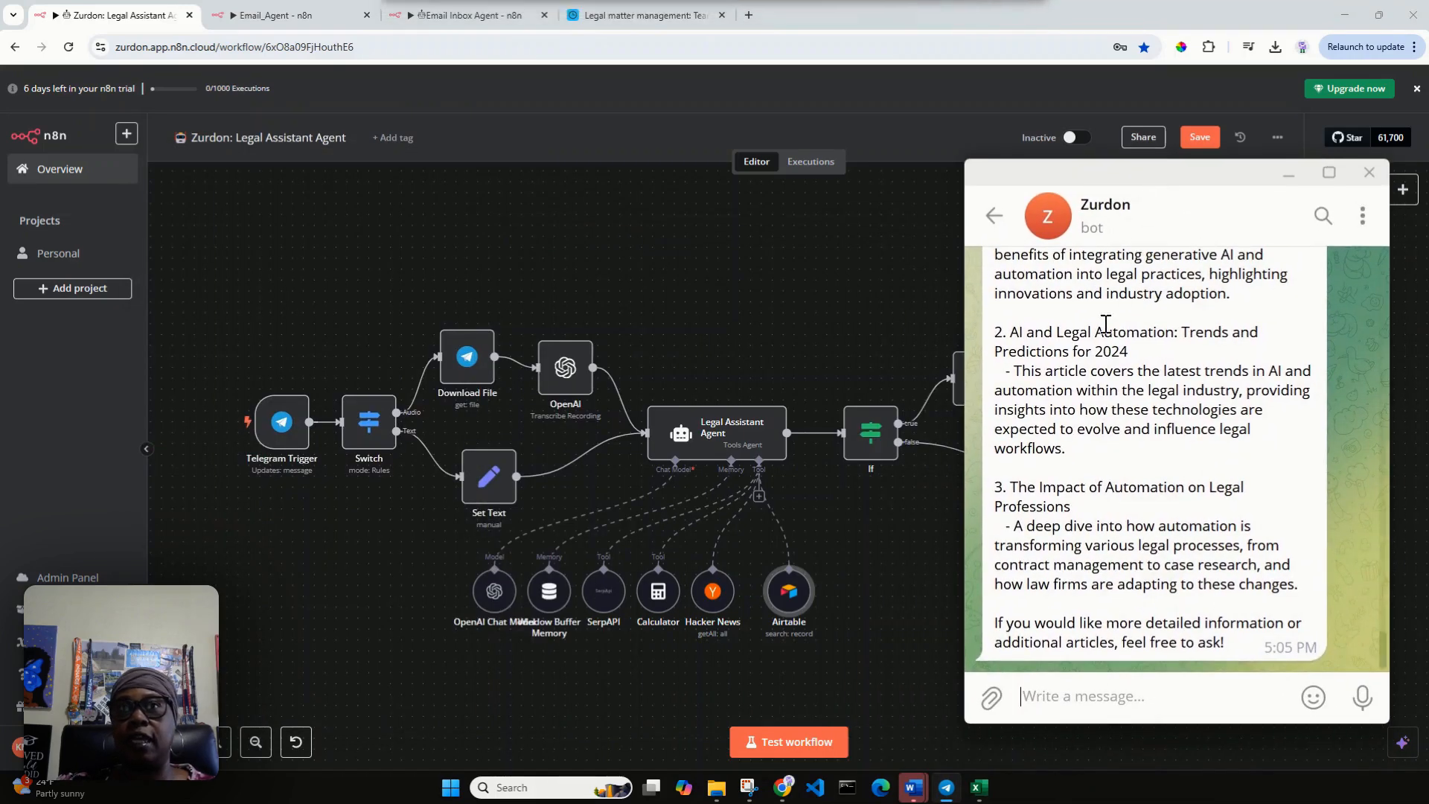
left_click(665, 13)
left_click(664, 11)
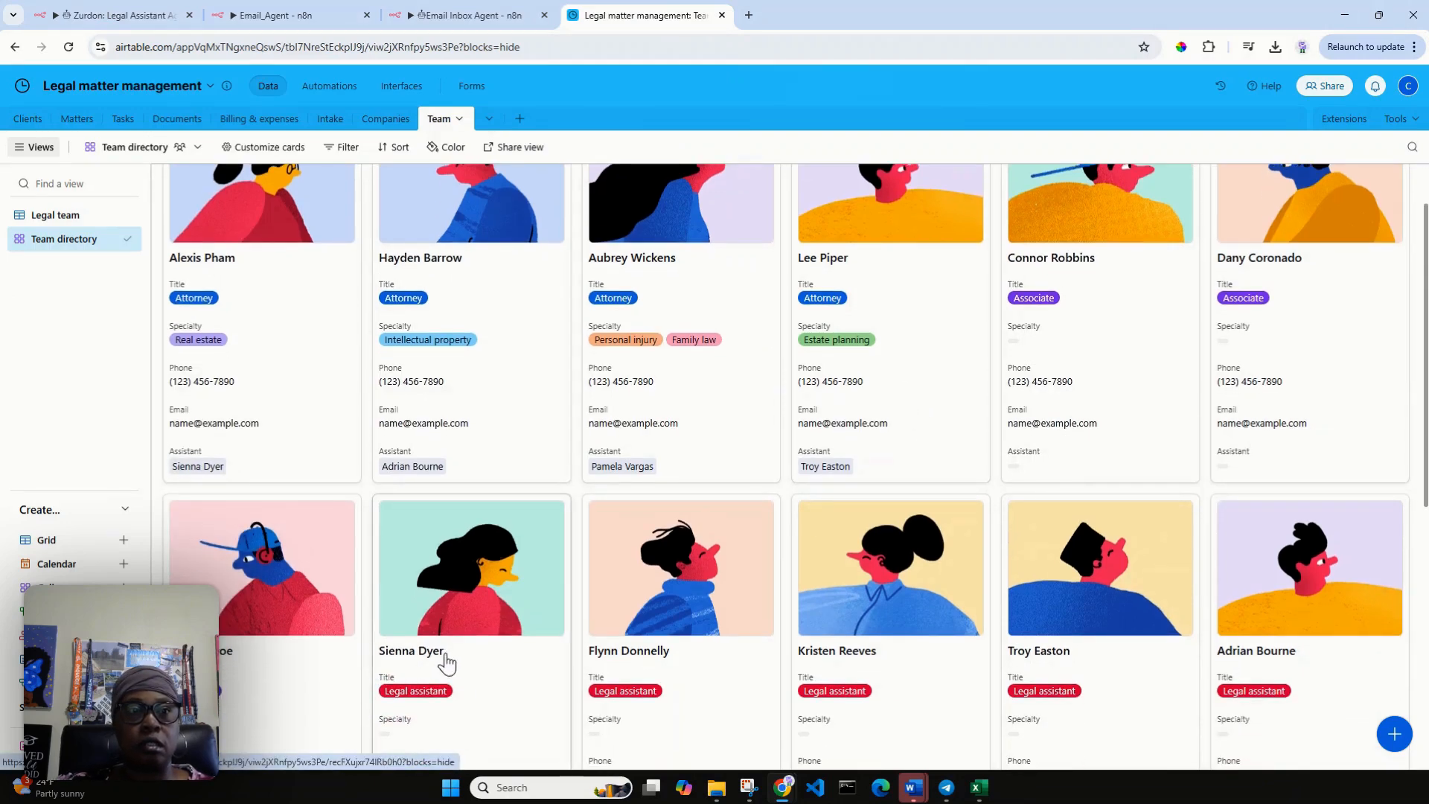
left_click_drag(426, 650, 436, 653)
scroll(474, 675, "down", 2)
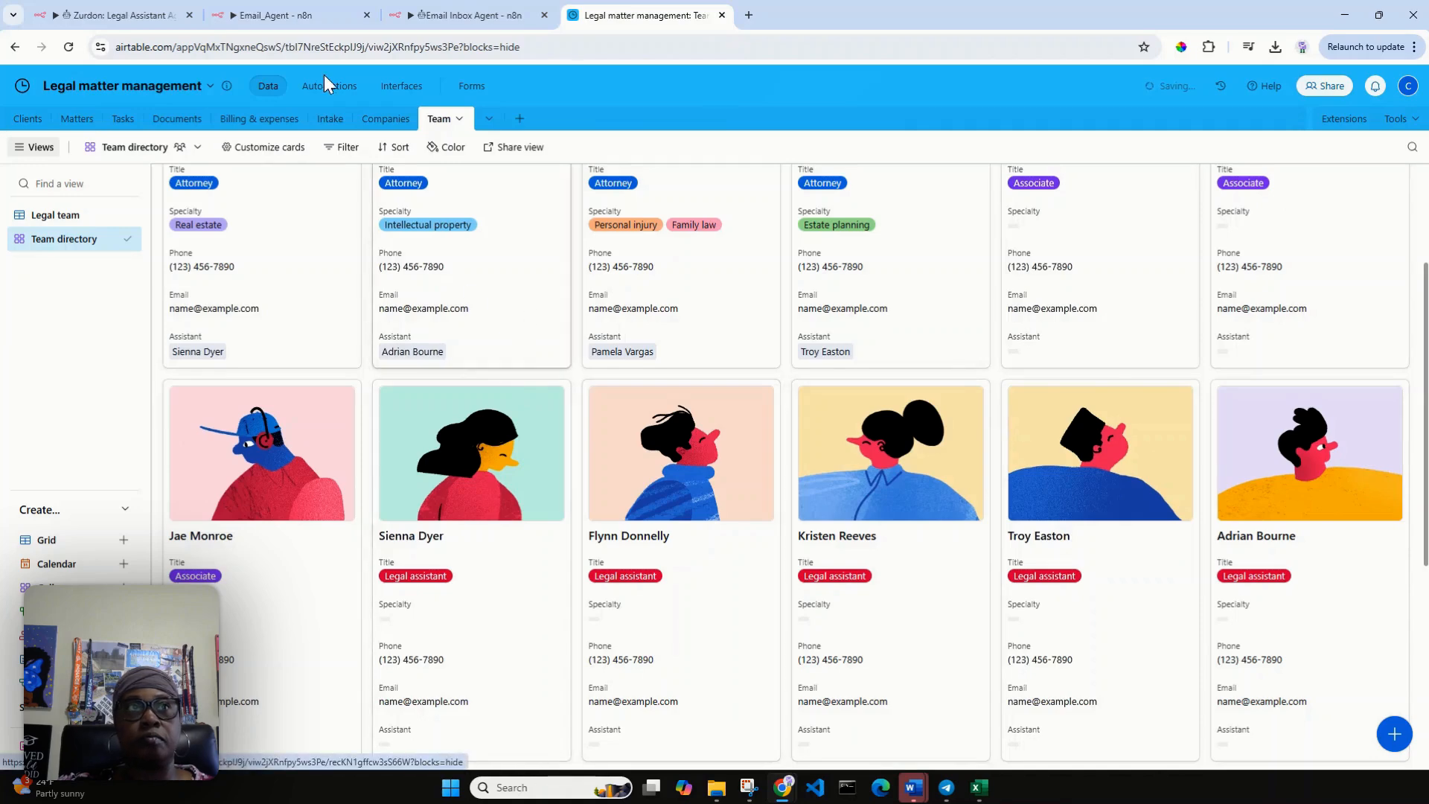
left_click(119, 15)
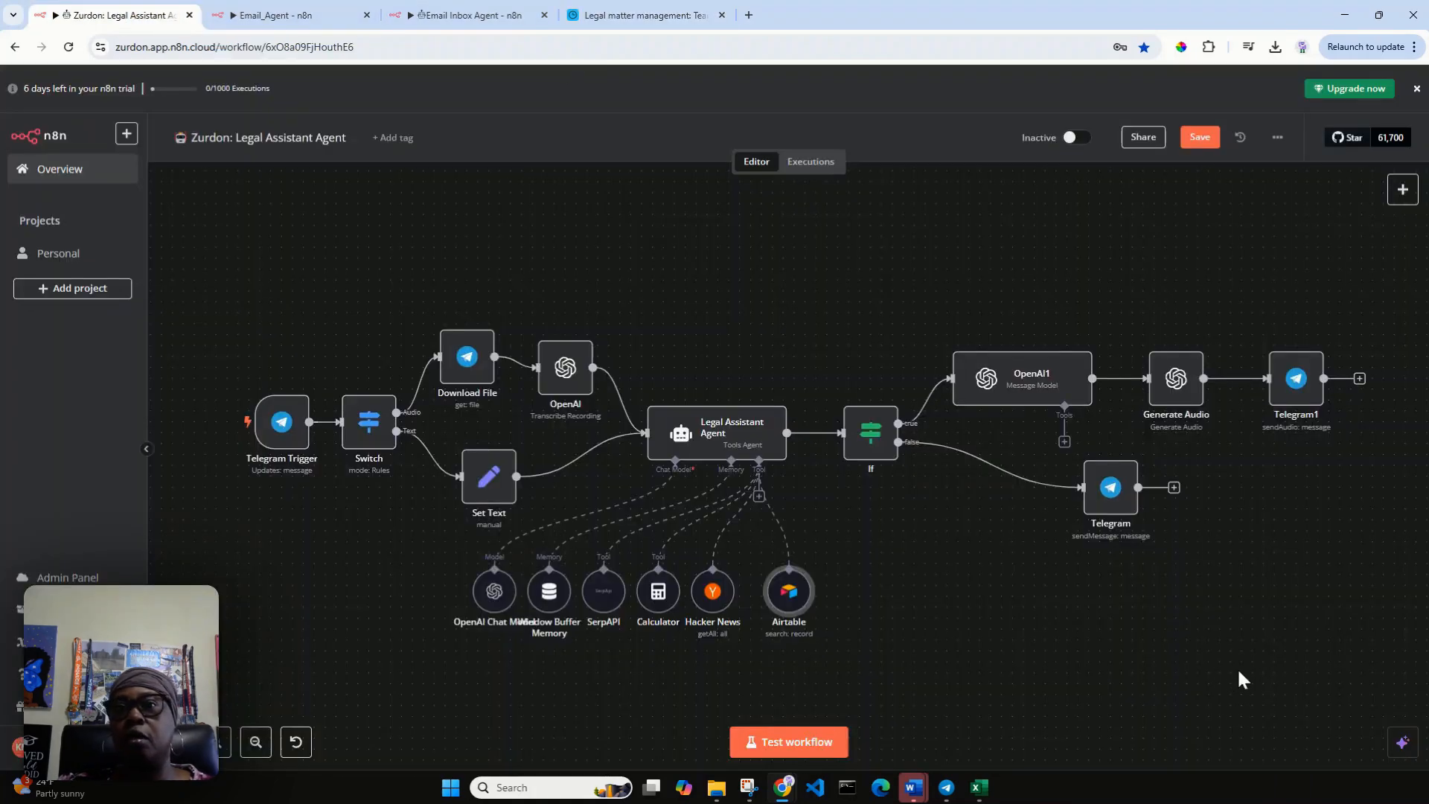
Test the workflow by asking the Zurdon bot in Telegram for that legal assistant's phone number, and check the reply against Airtable's Team directory.
left_click(792, 742)
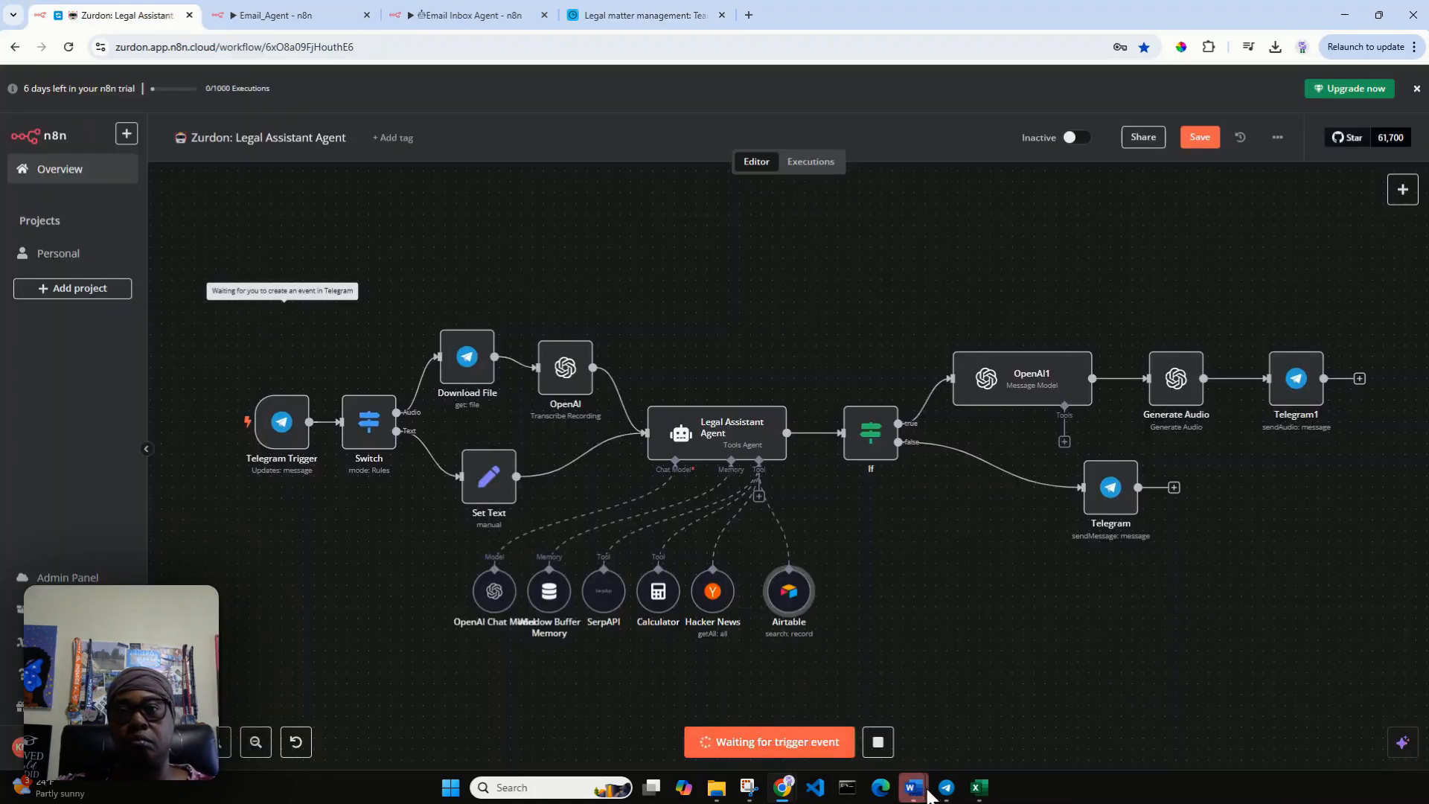
left_click(945, 789)
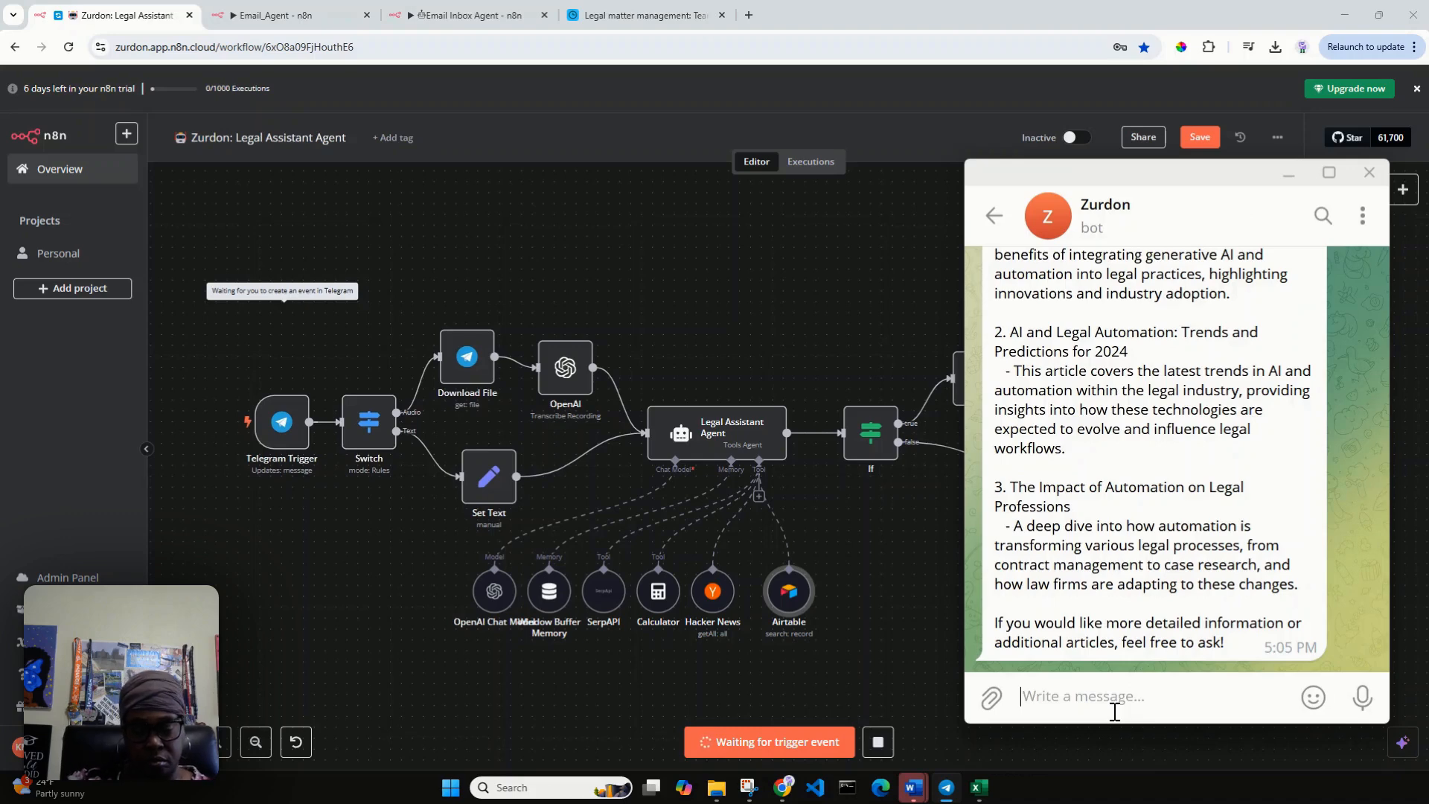
type("Can you give me the pho")
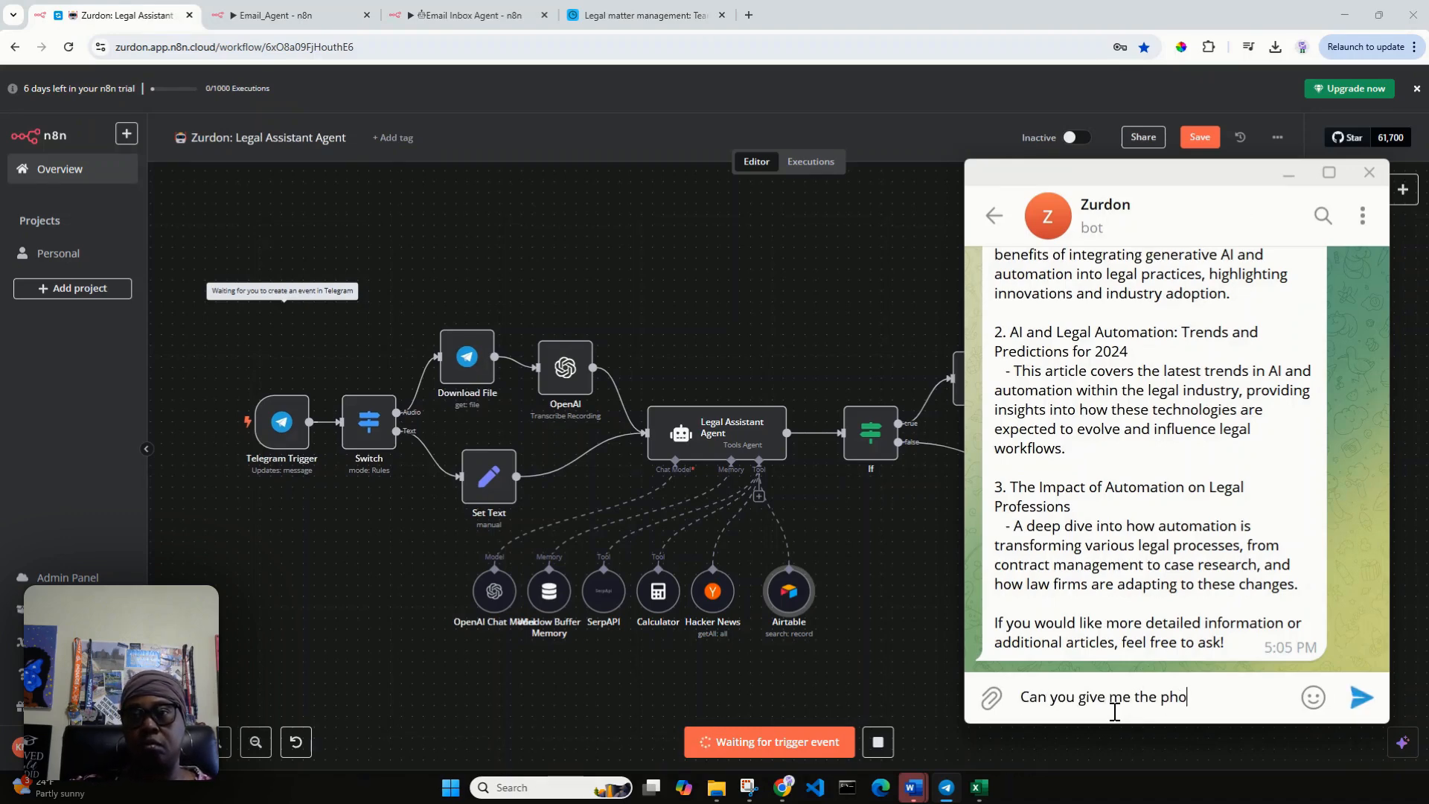
type("ne number of S")
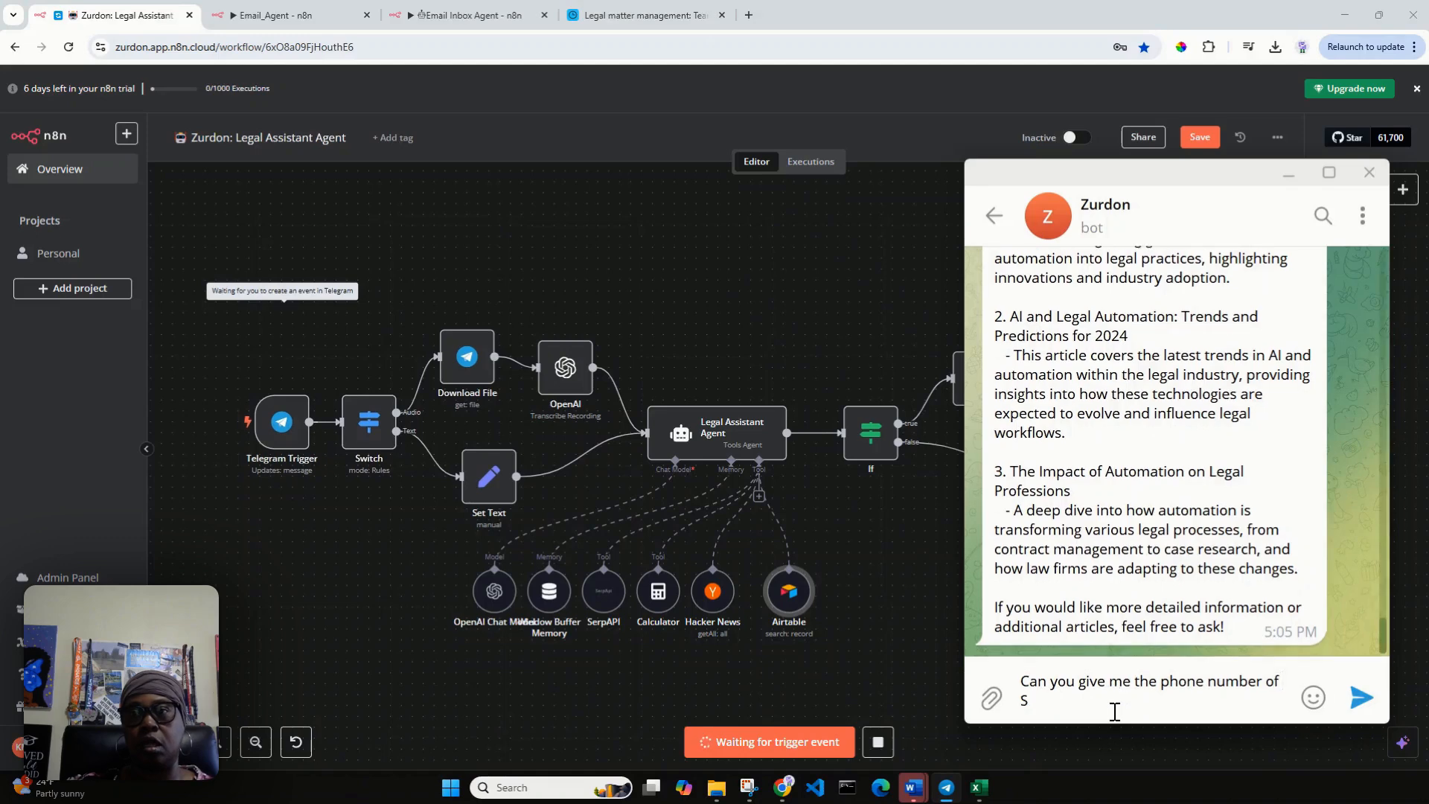
type("ie")
key("BackSpace")
type("ienna D")
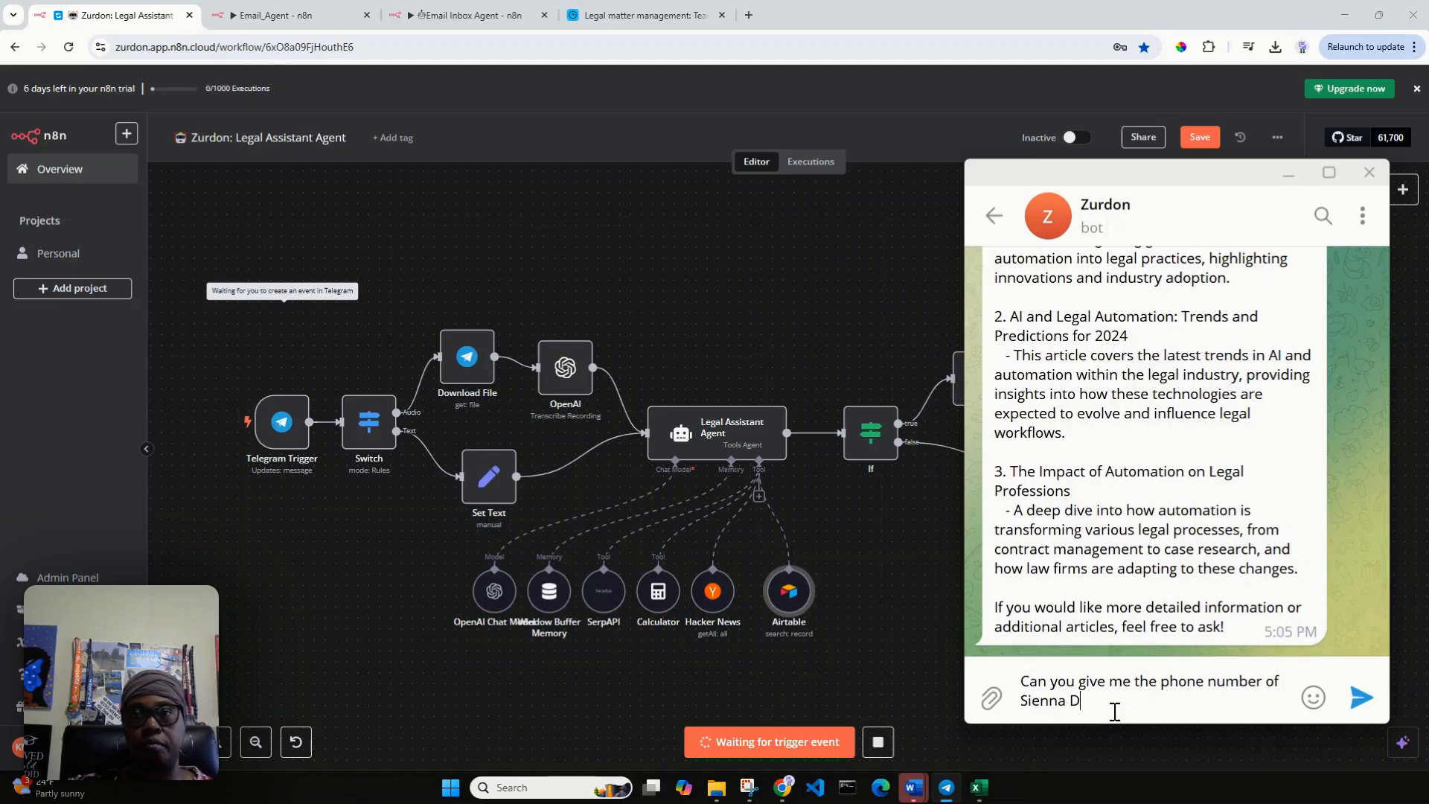
key("Return")
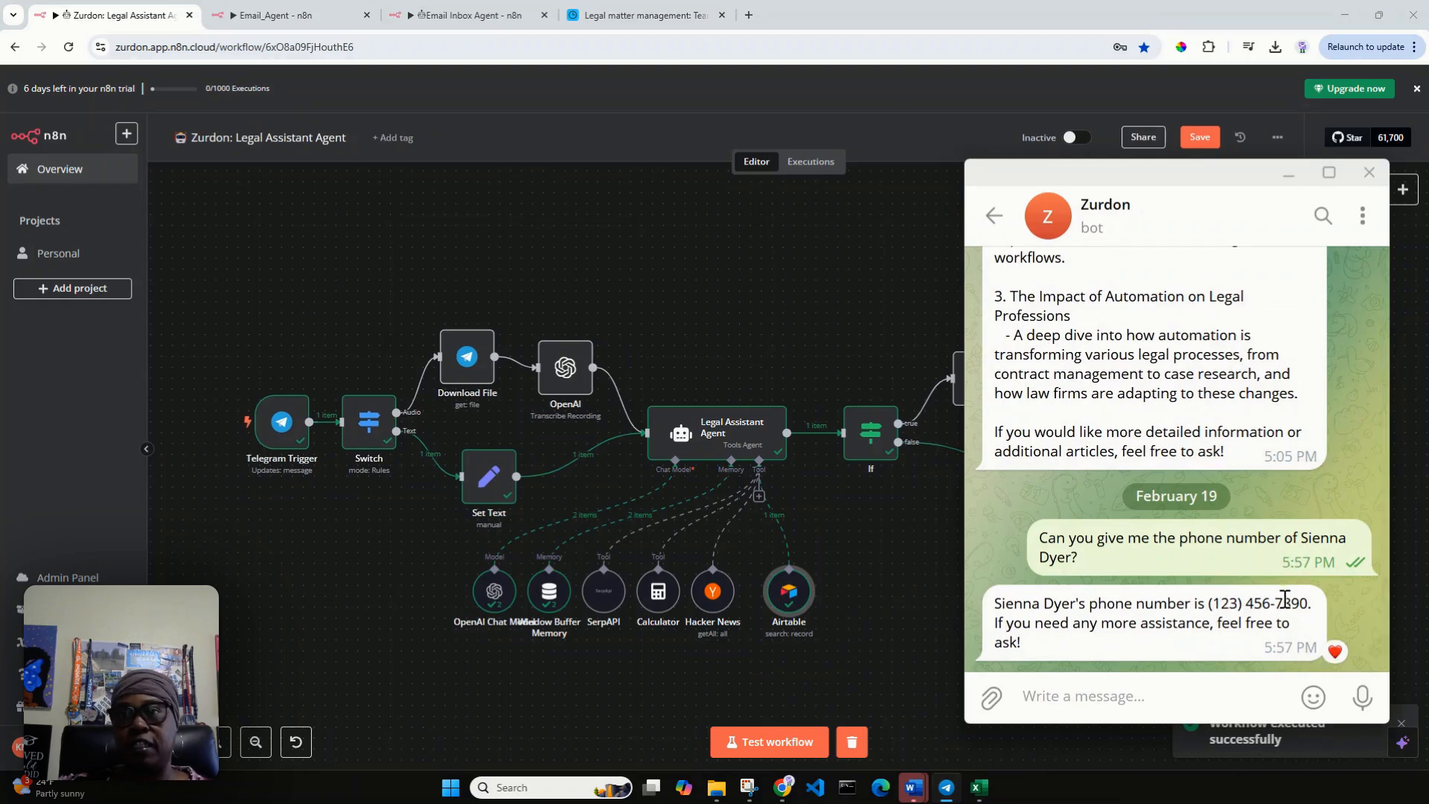
left_click(624, 17)
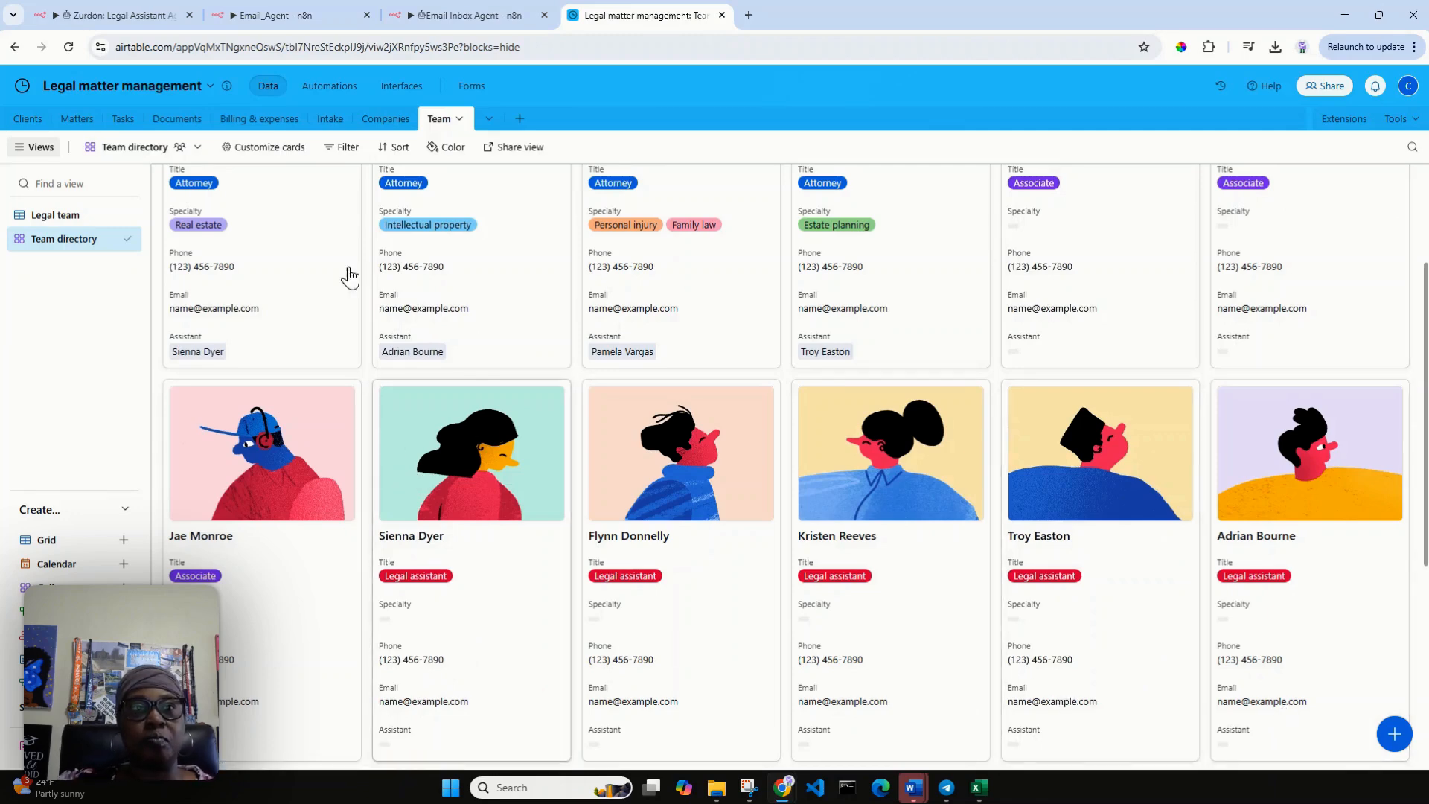
left_click(124, 8)
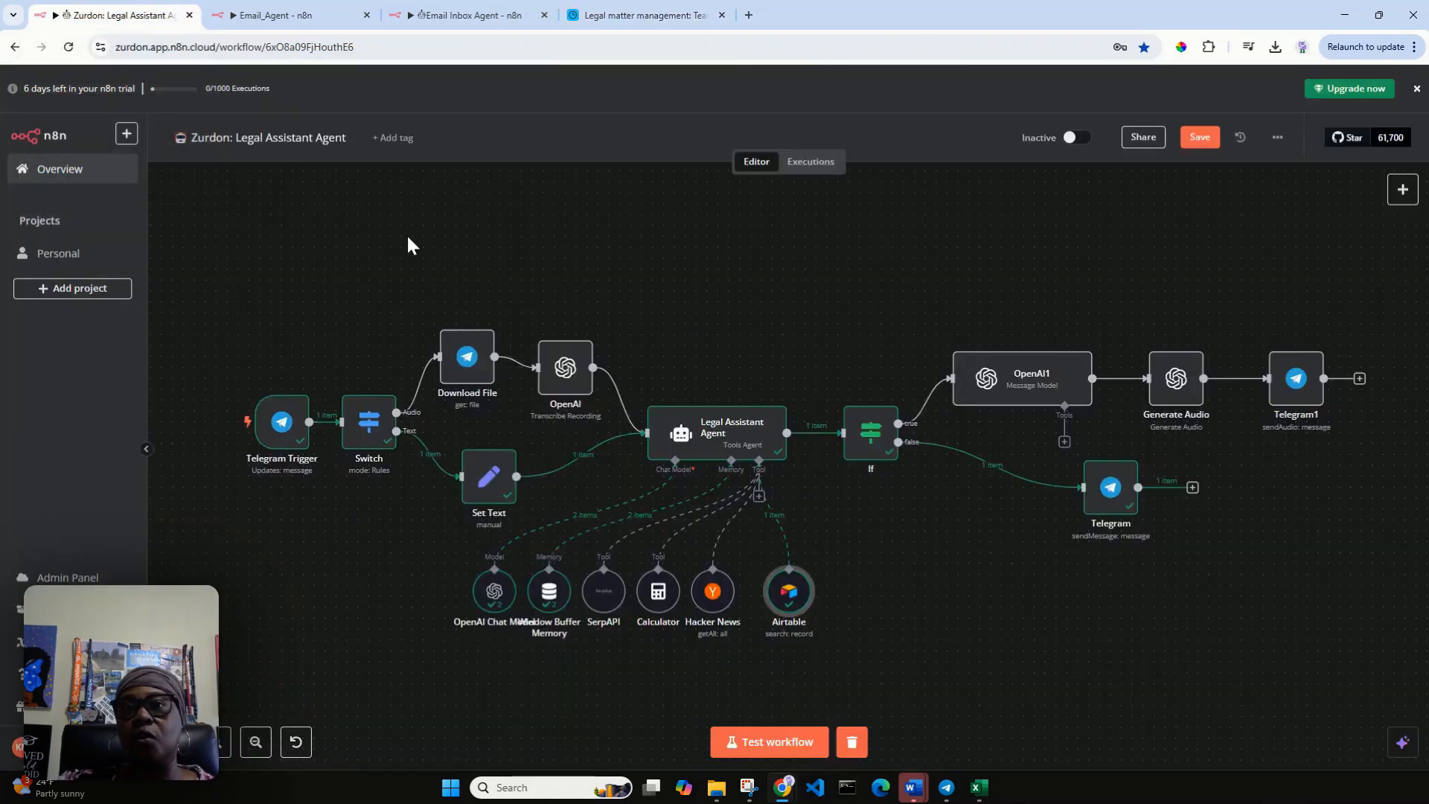
Test the workflow again by asking the Zurdon bot for the same team member's title, and minimize the Telegram chat.
left_click(797, 744)
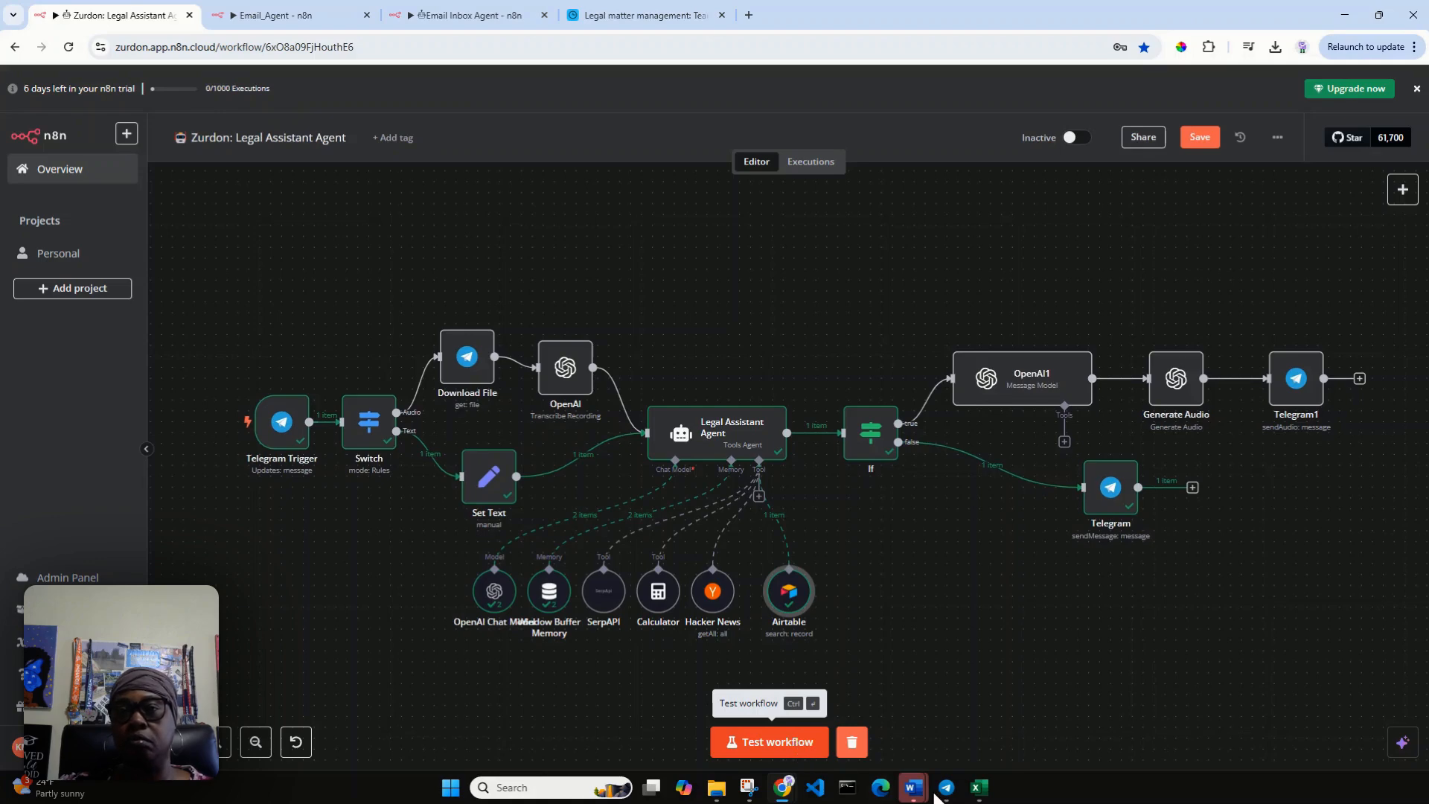
left_click(946, 787)
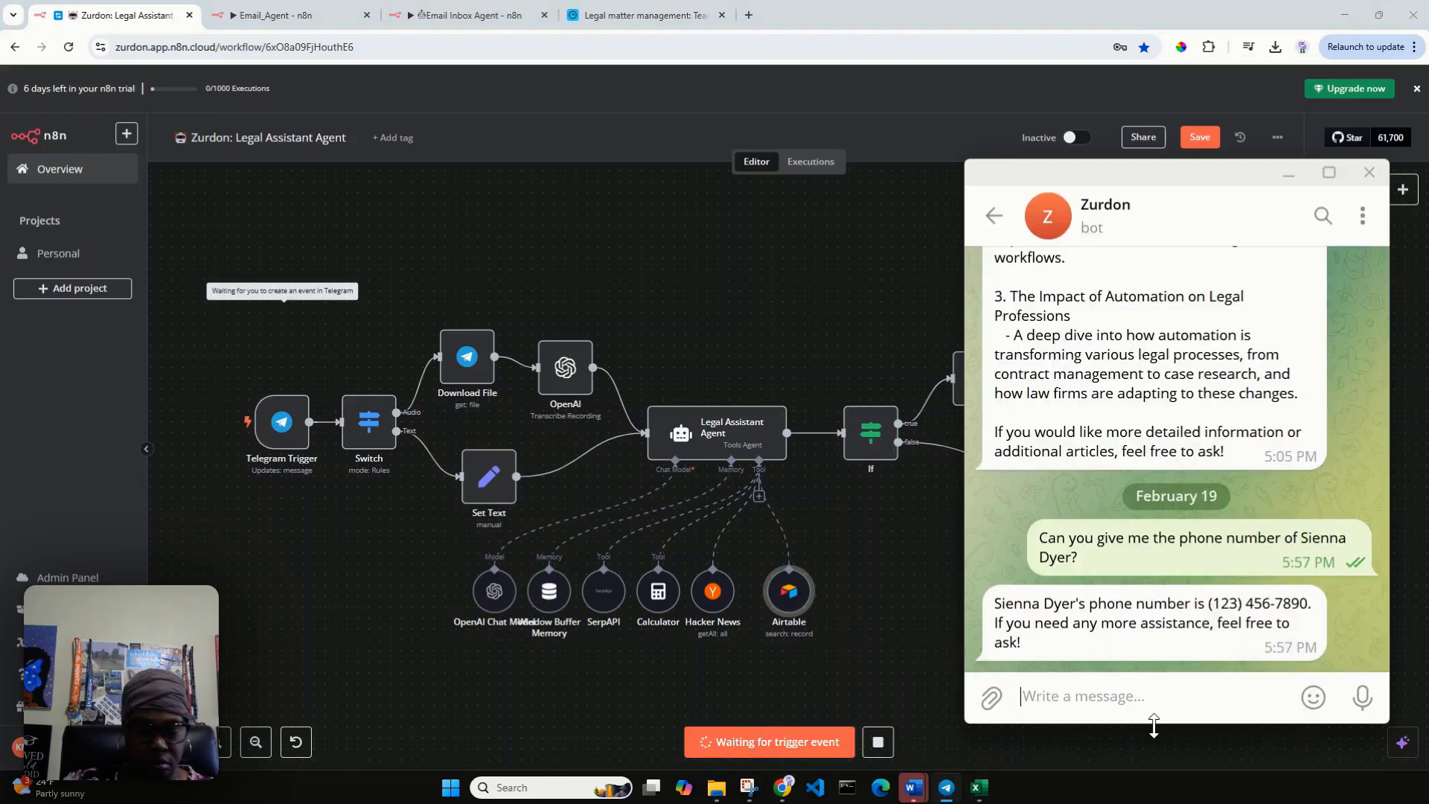
type("What is Sienna'")
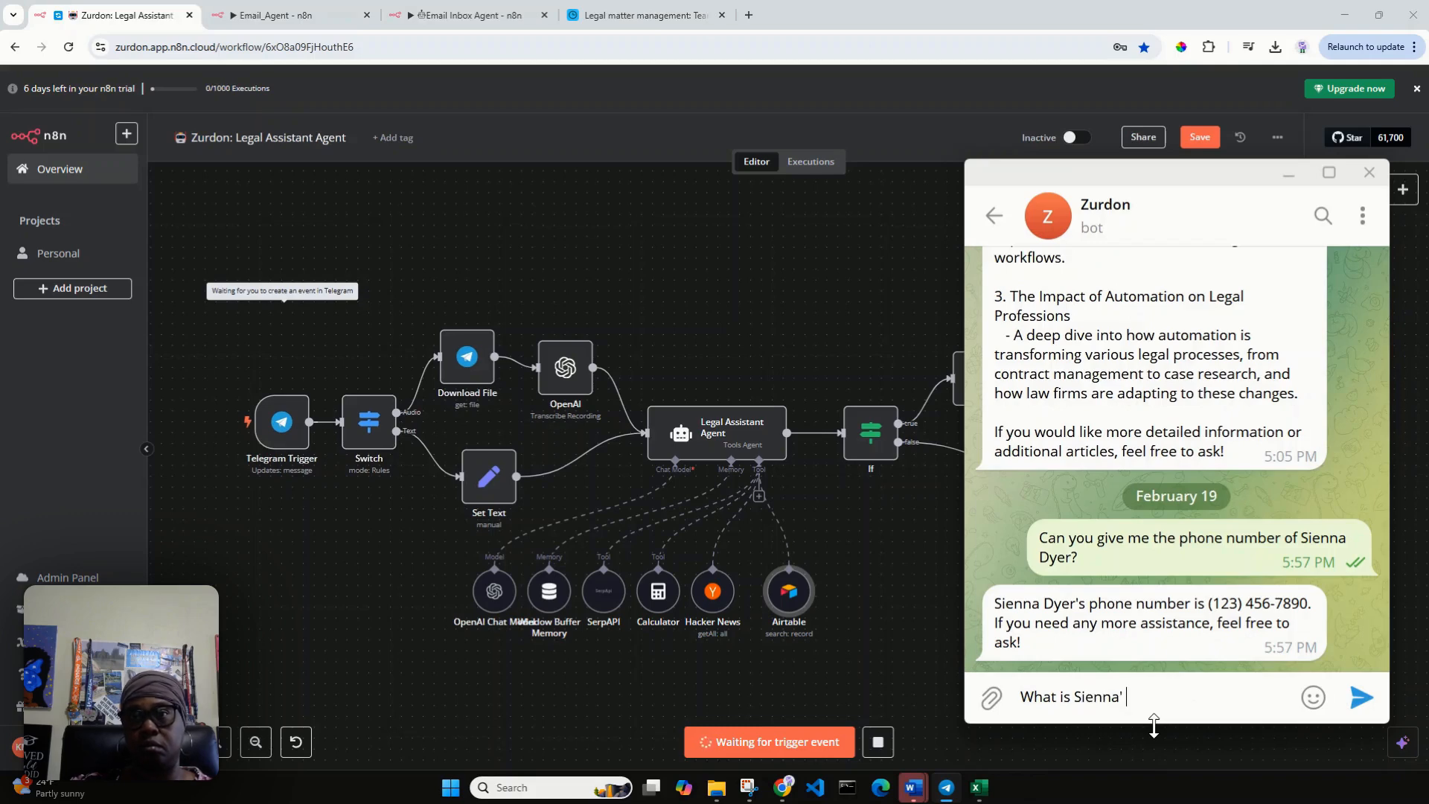
type("s title")
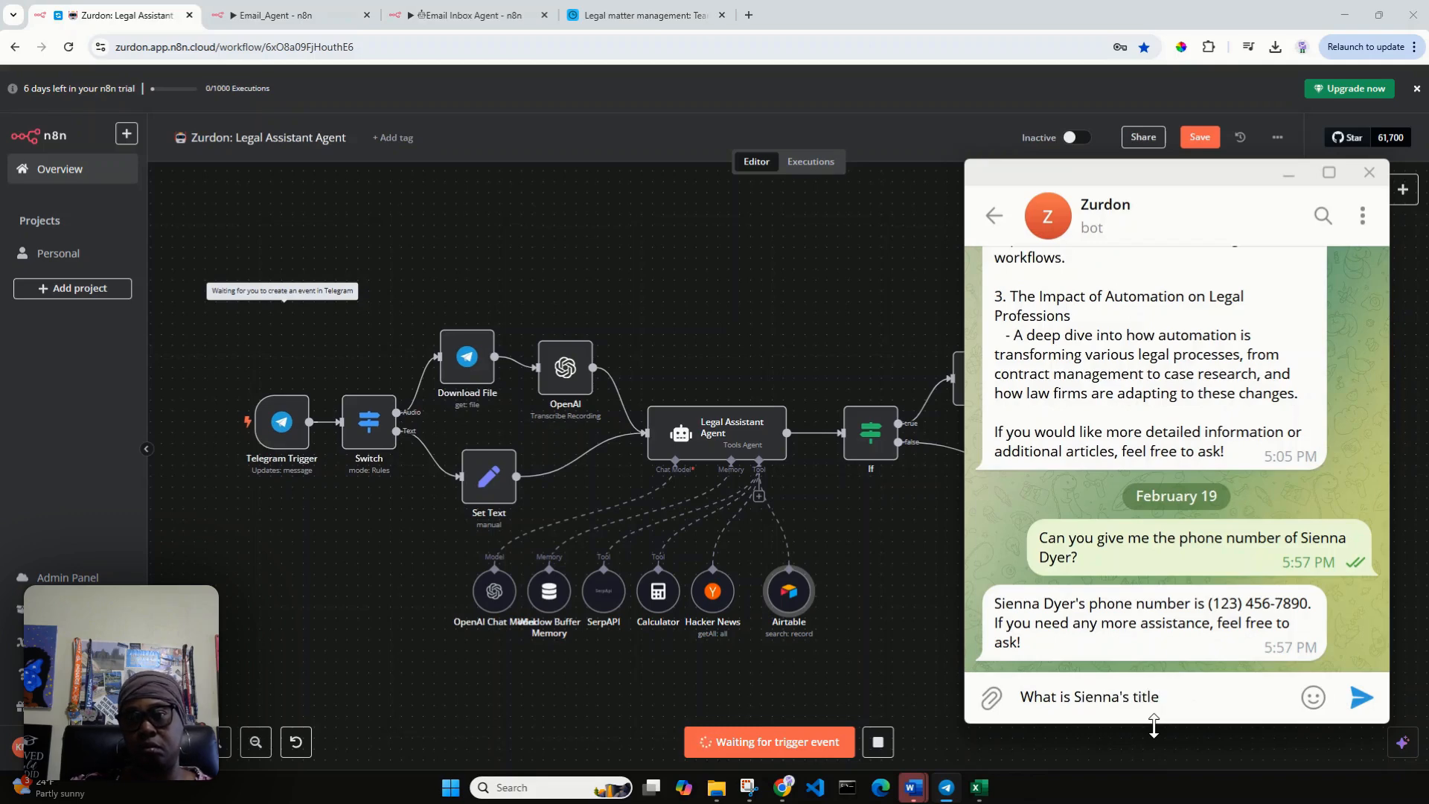
type("?")
key("Return")
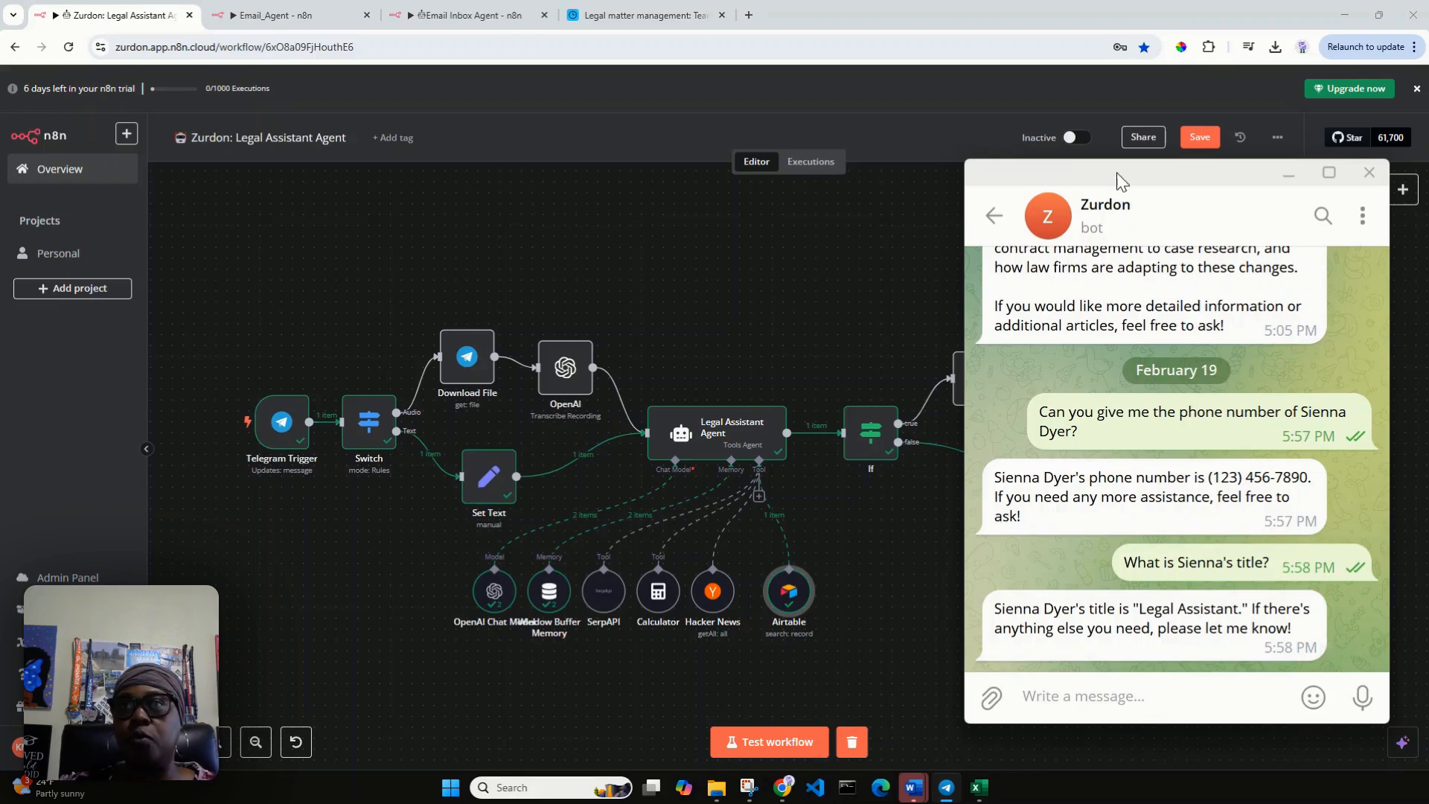
left_click(1283, 177)
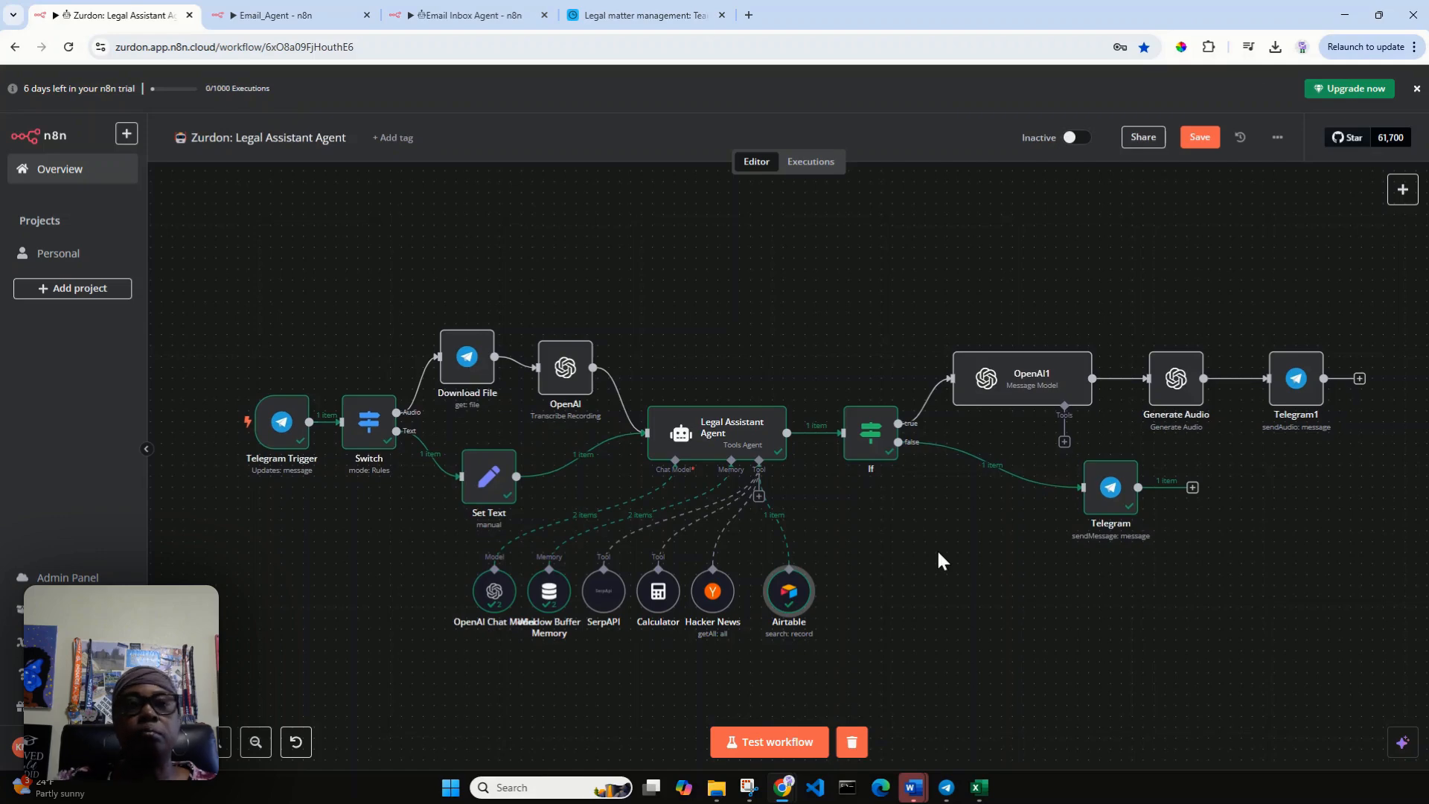
Switch to the empty Email_Agent workflow and add a When Executed by Another Workflow trigger as its first step.
left_click(292, 13)
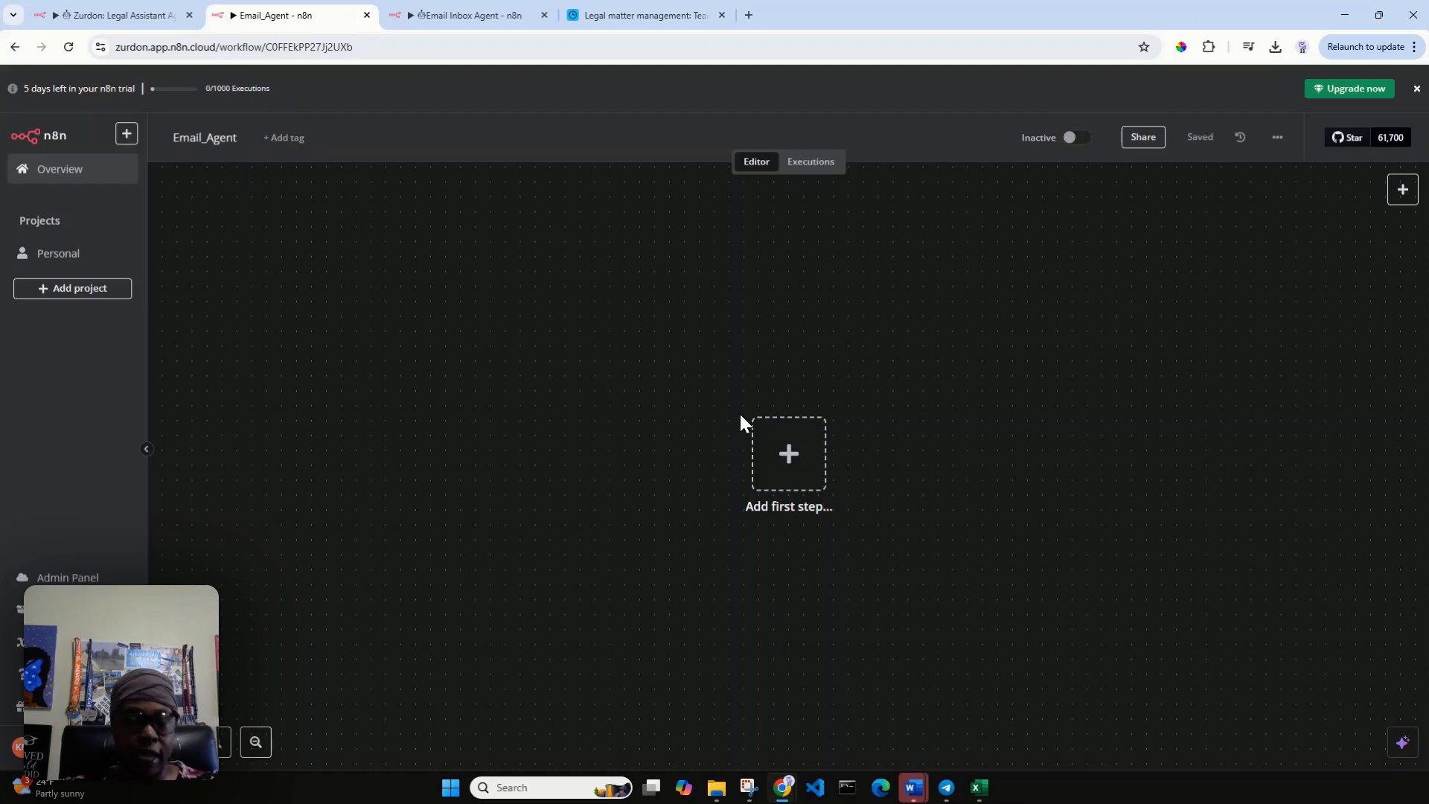
left_click_drag(816, 479, 421, 441)
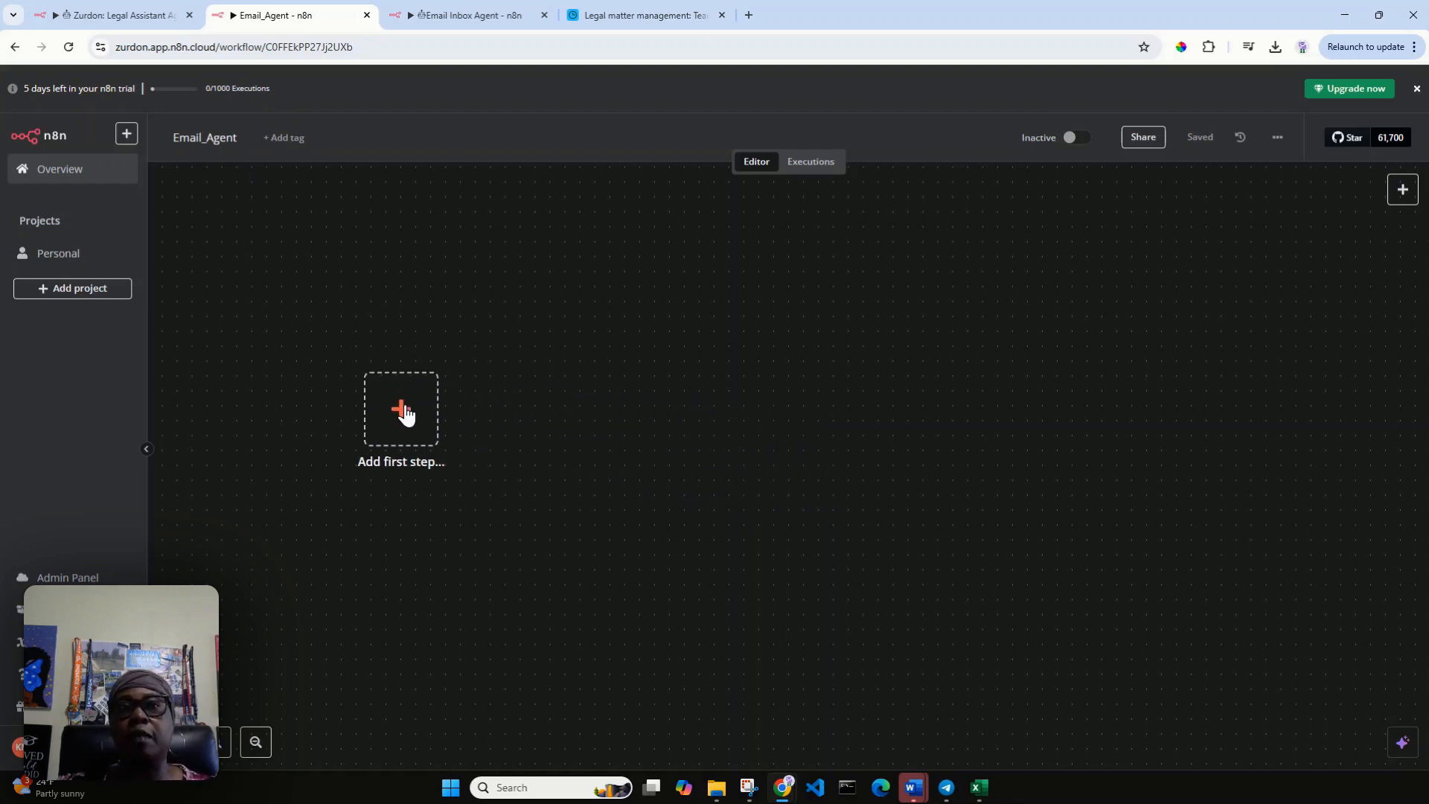
left_click(128, 20)
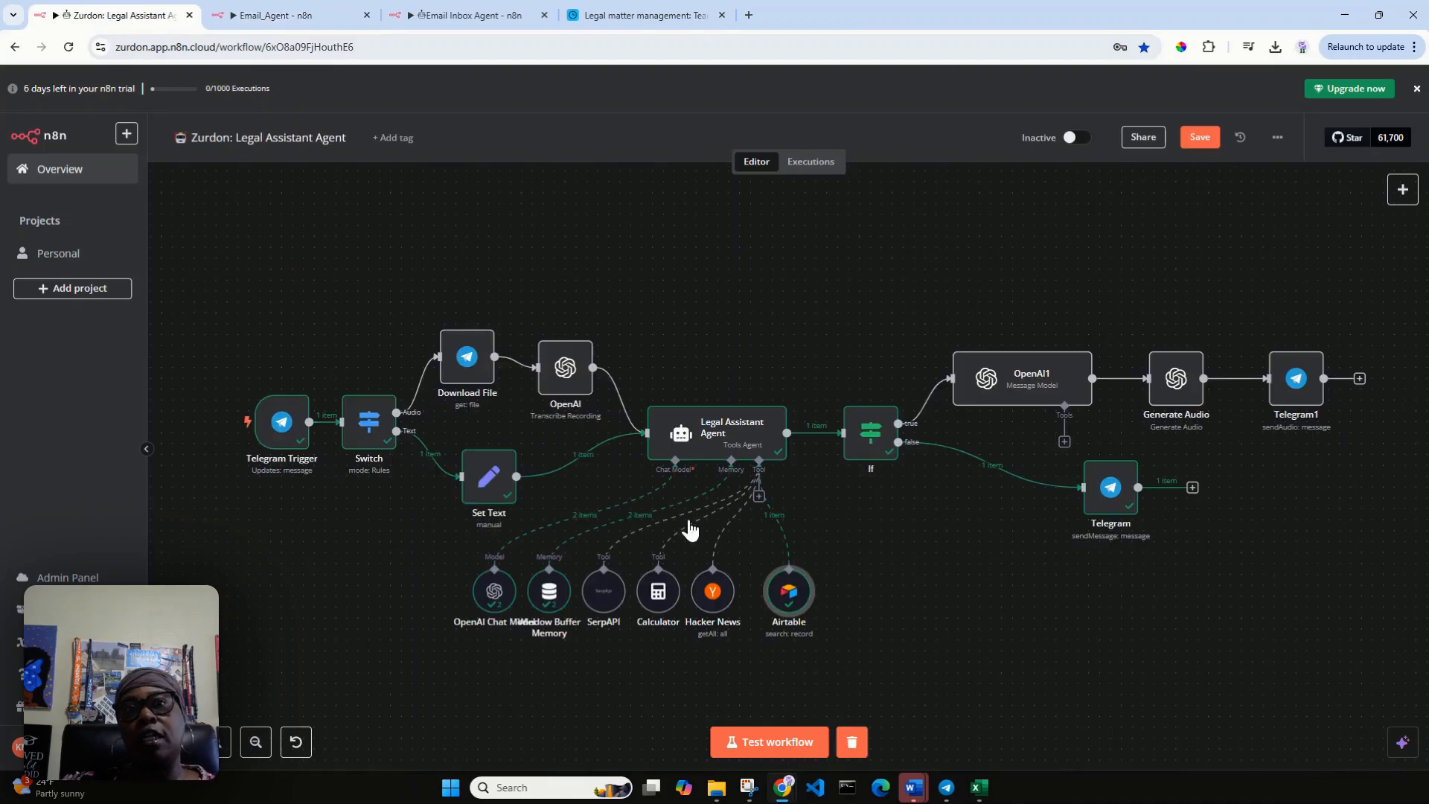
left_click(255, 17)
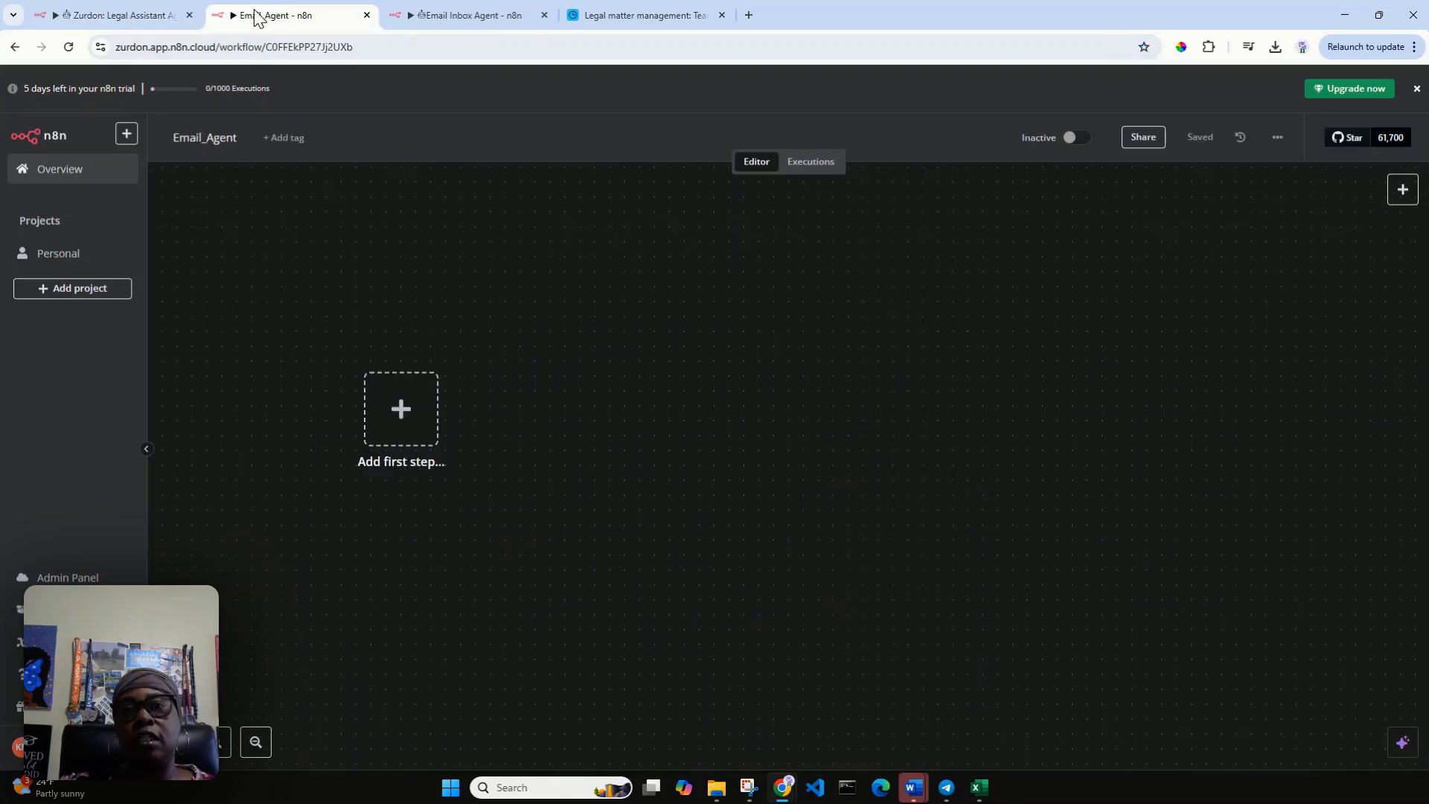
left_click(400, 413)
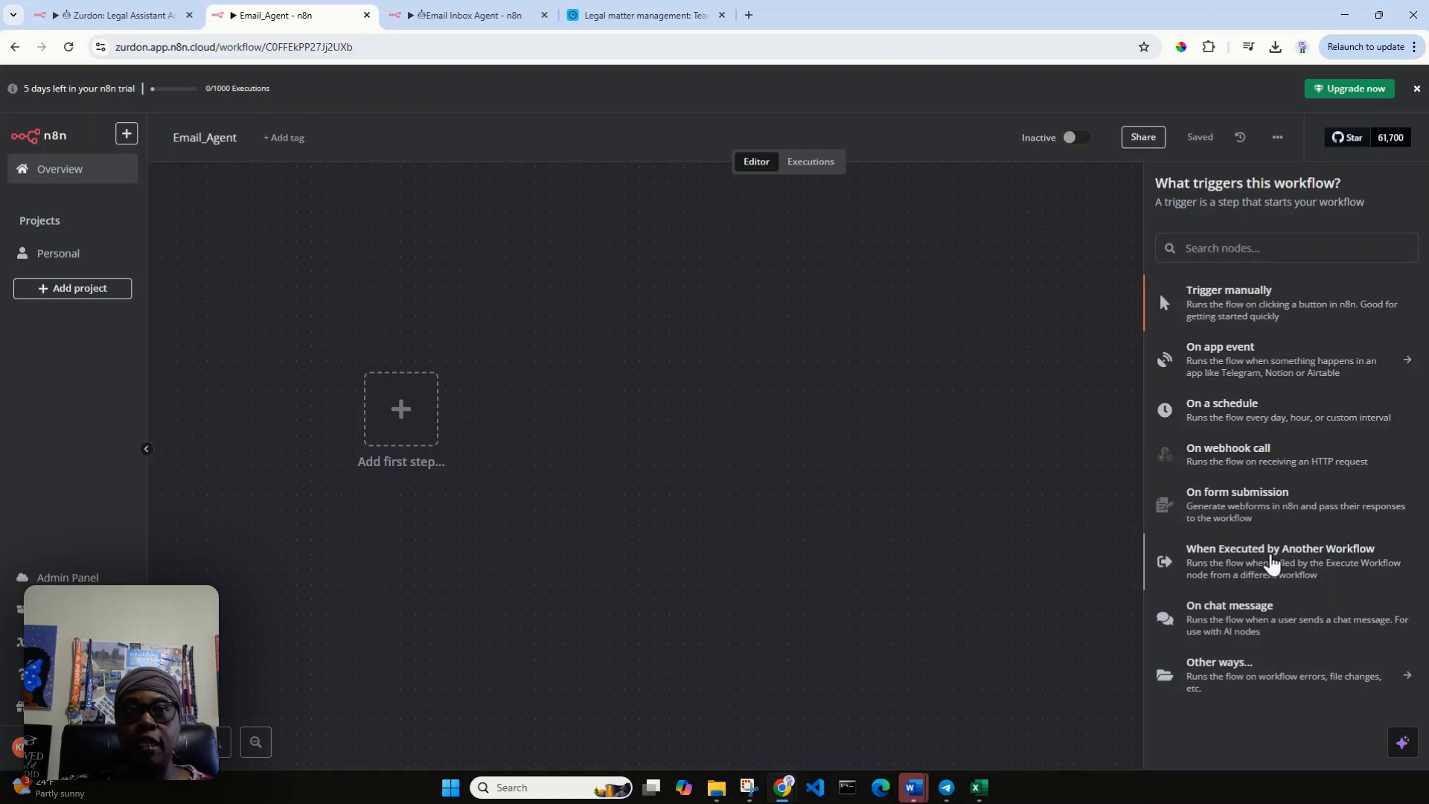
left_click(1273, 564)
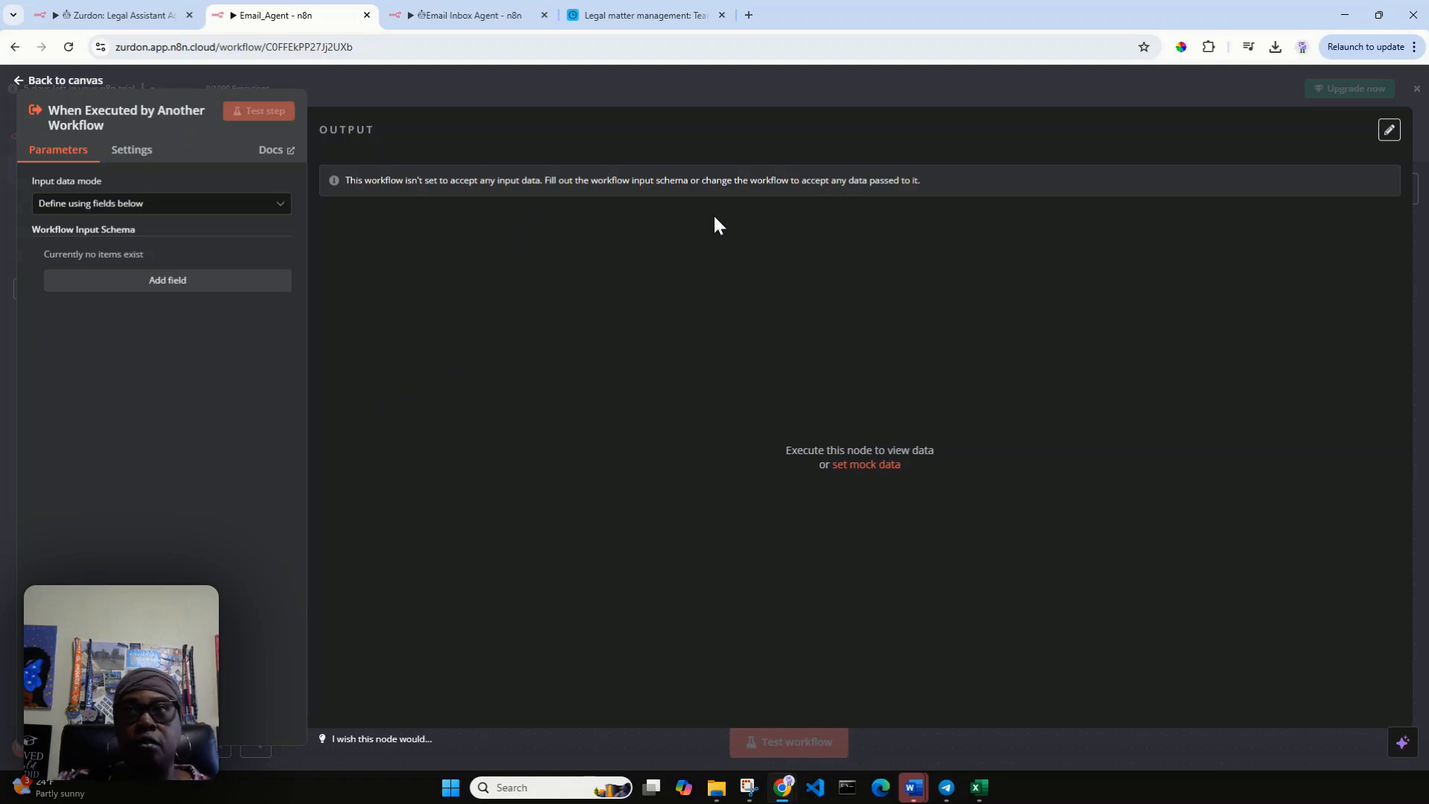
left_click(20, 81)
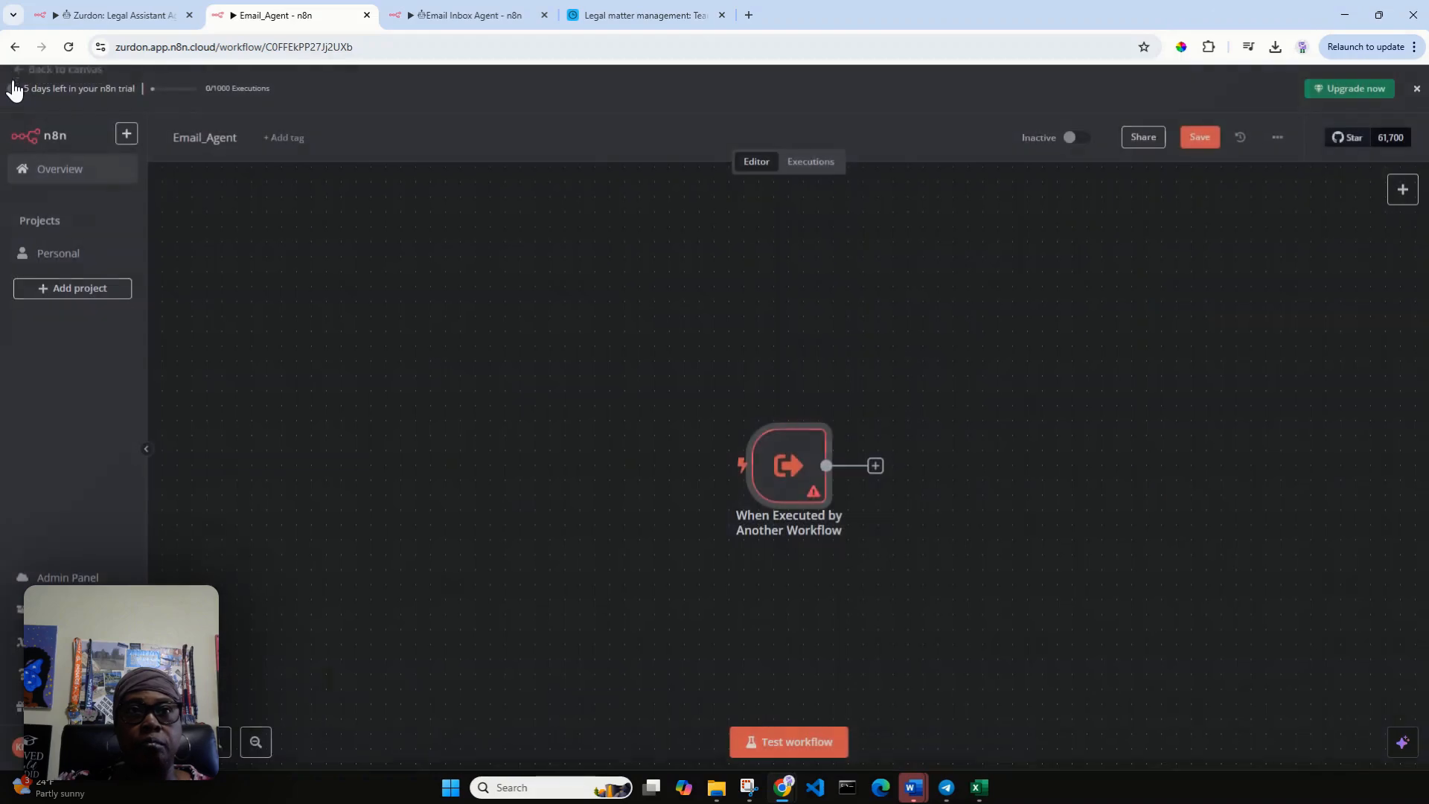
left_click_drag(814, 491, 408, 430)
Set the trigger's input data mode to Accept all data and return to the canvas.
double_click(409, 430)
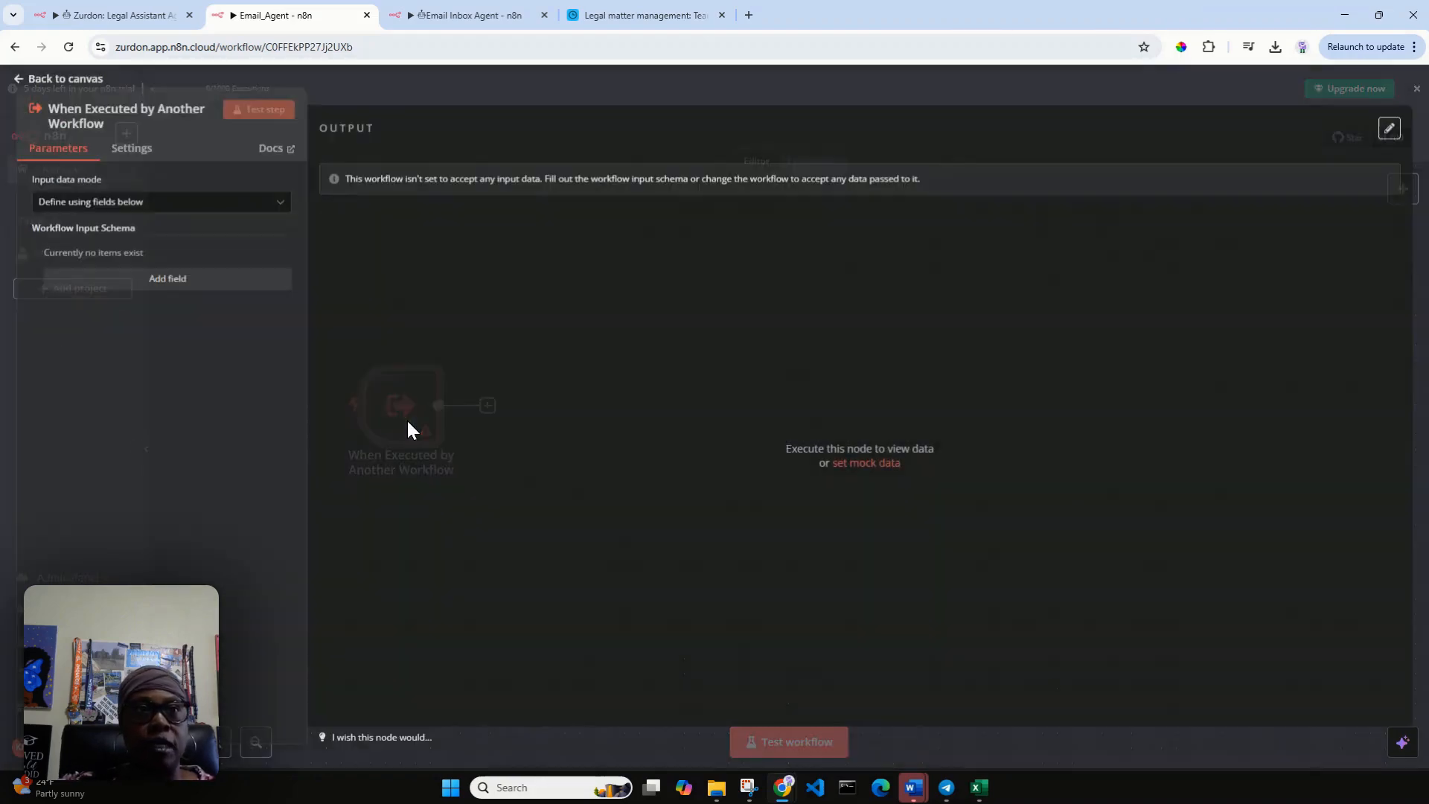
left_click(283, 204)
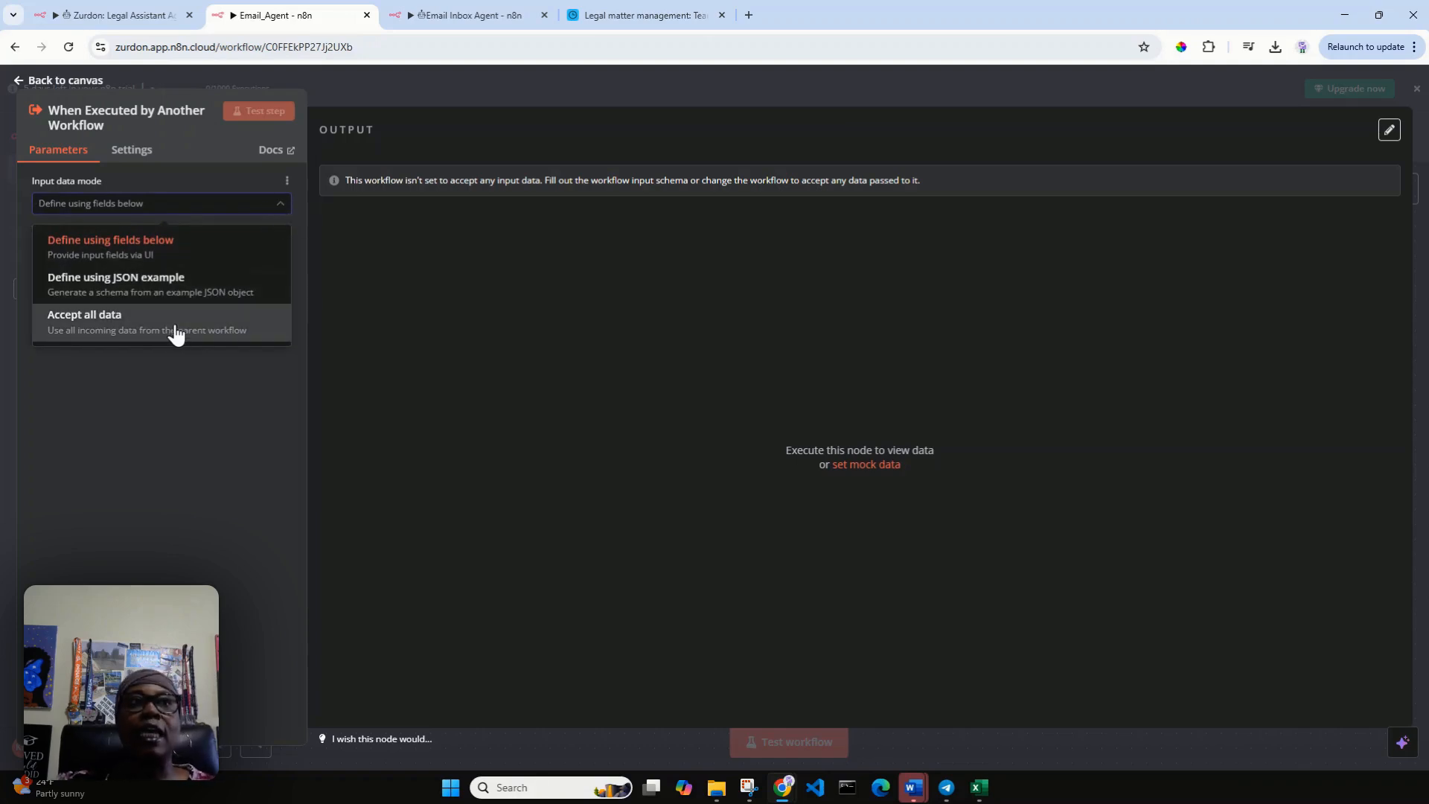
left_click(128, 331)
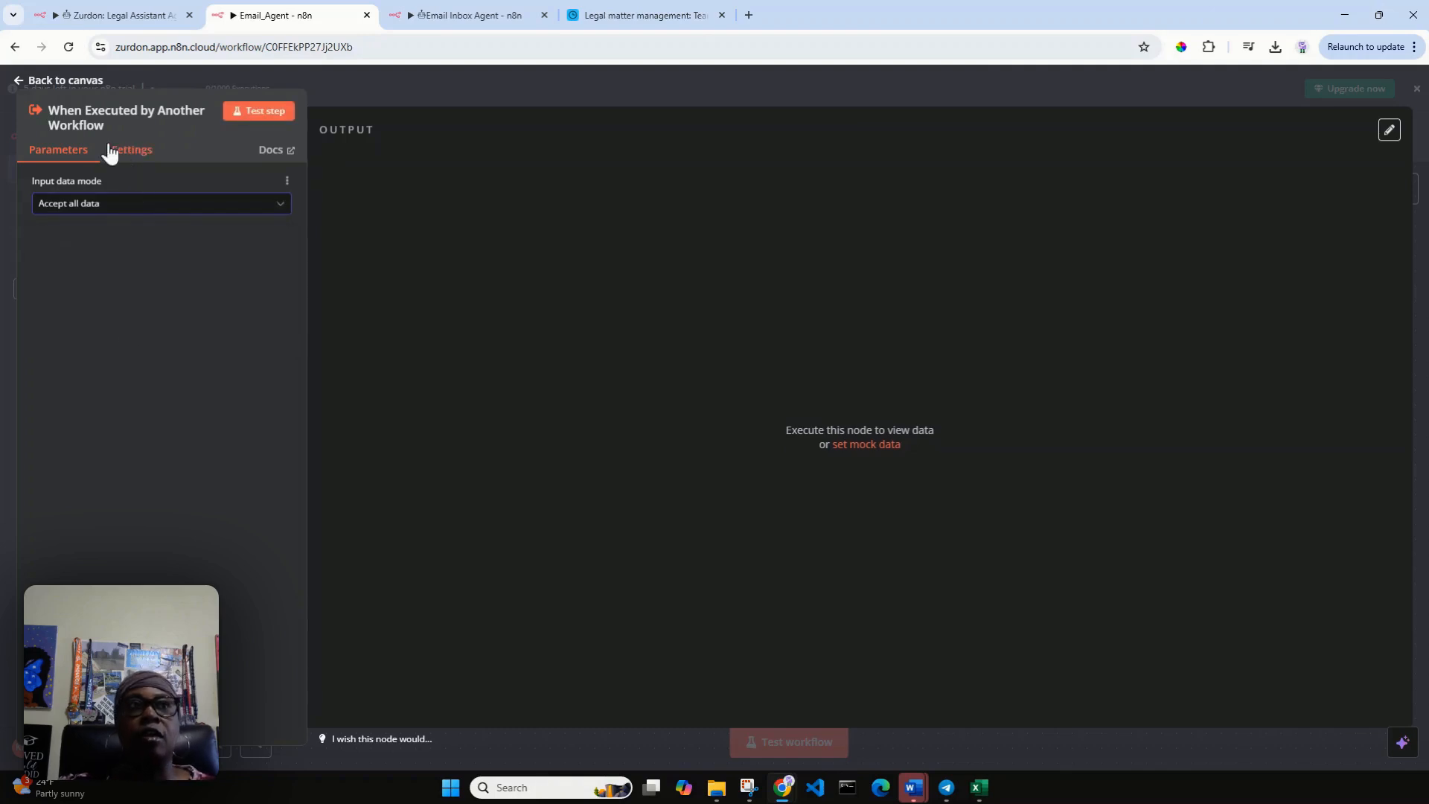
left_click(280, 209)
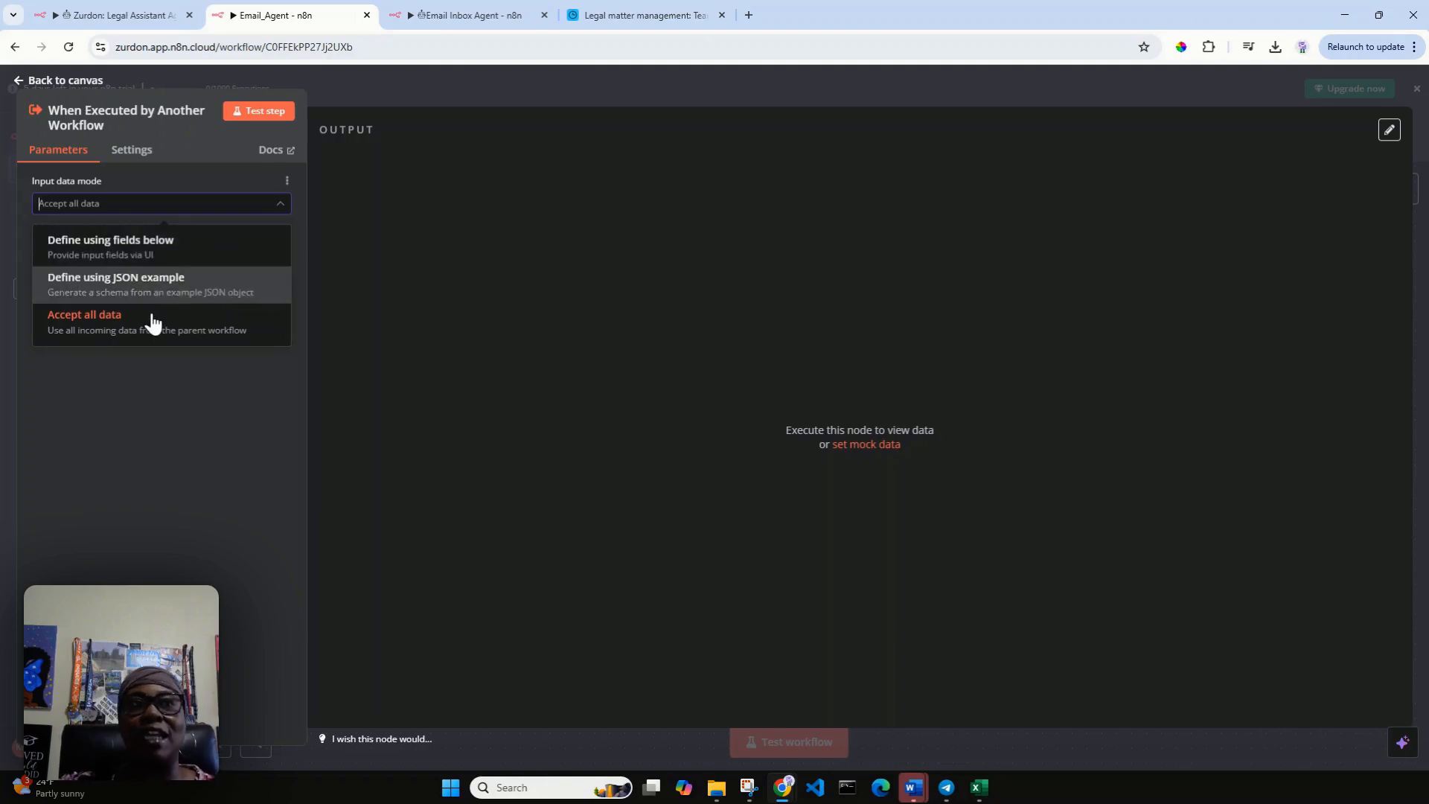
left_click(149, 326)
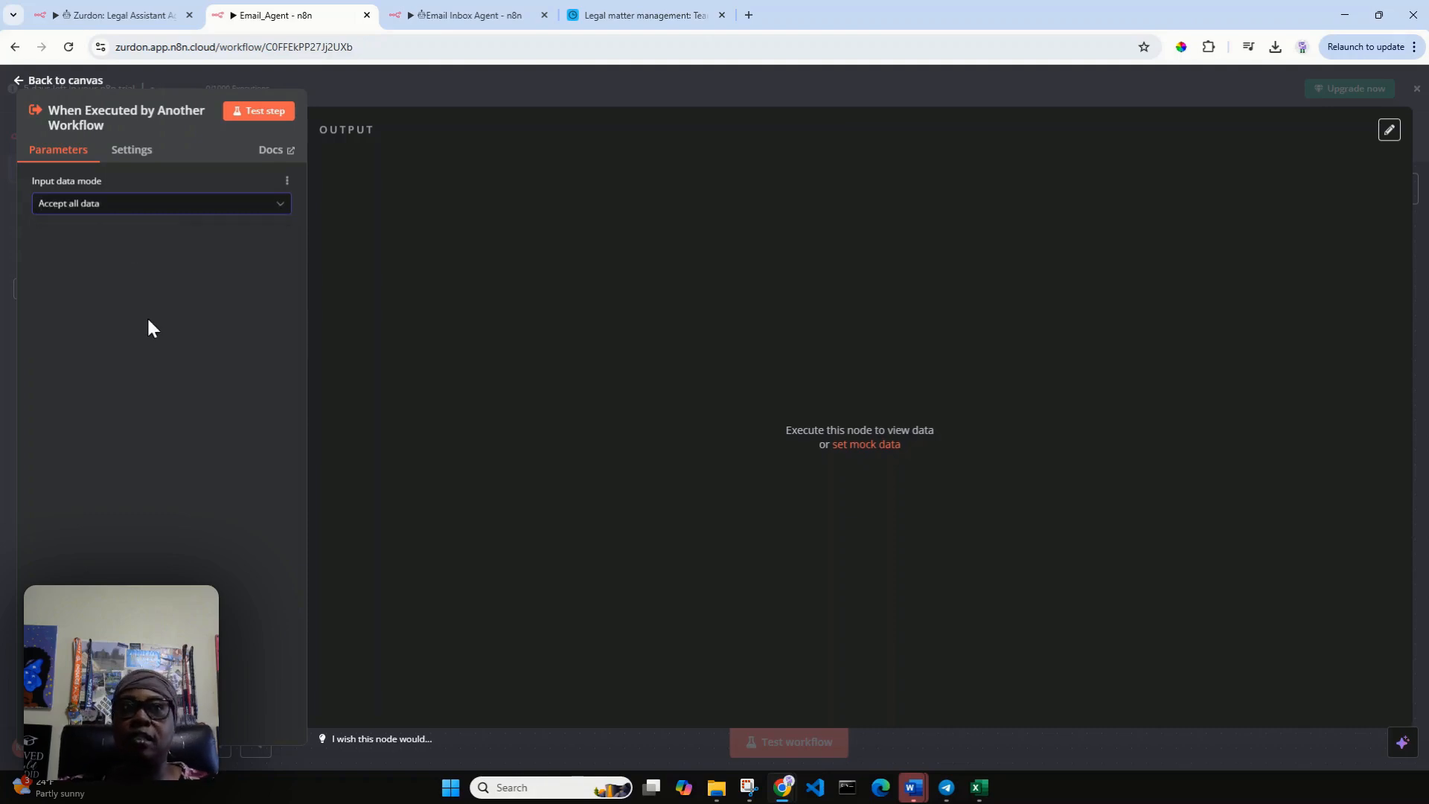
left_click(68, 80)
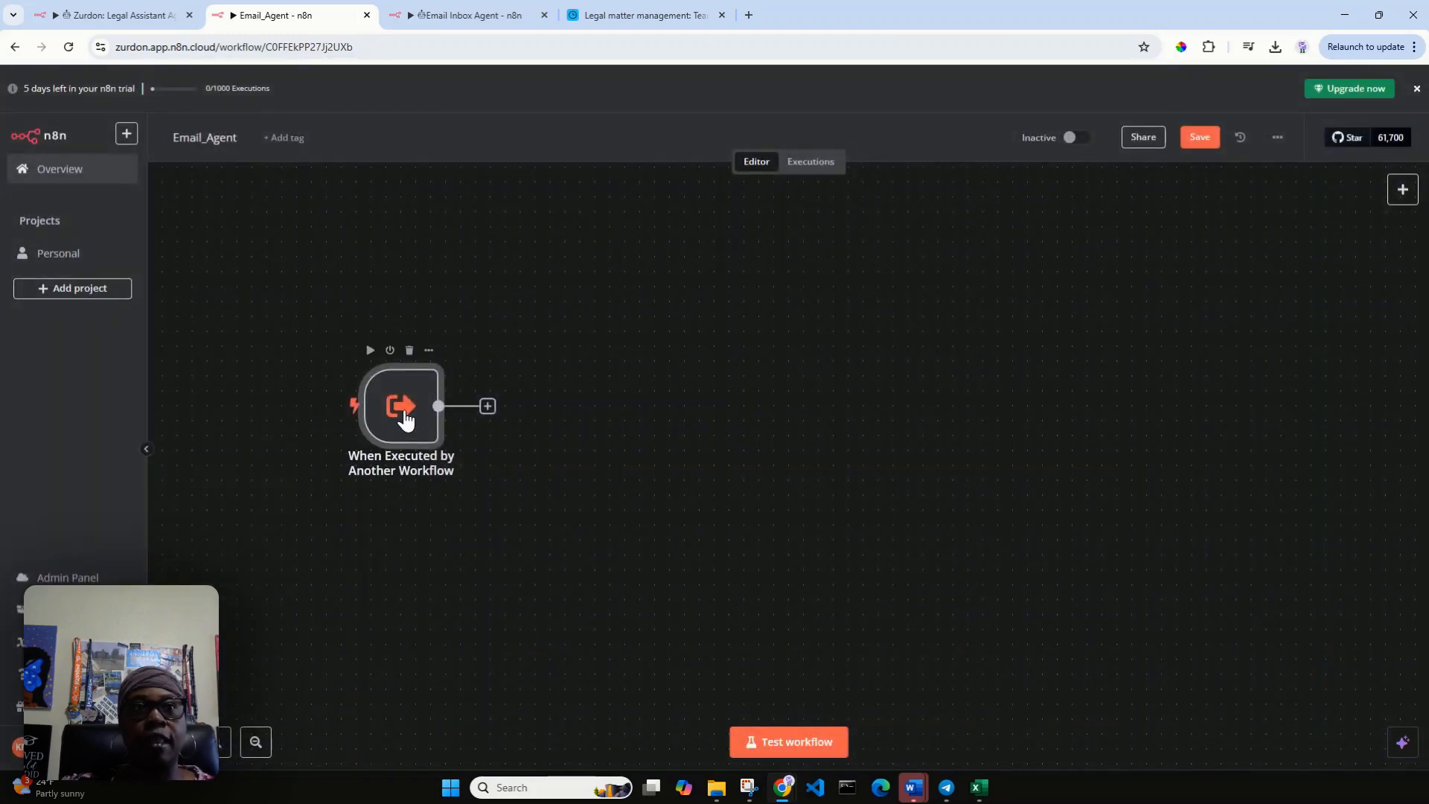
Shift the workflow trigger up and to the left on the canvas, and add an AI Agent node after it.
left_click_drag(405, 414, 312, 378)
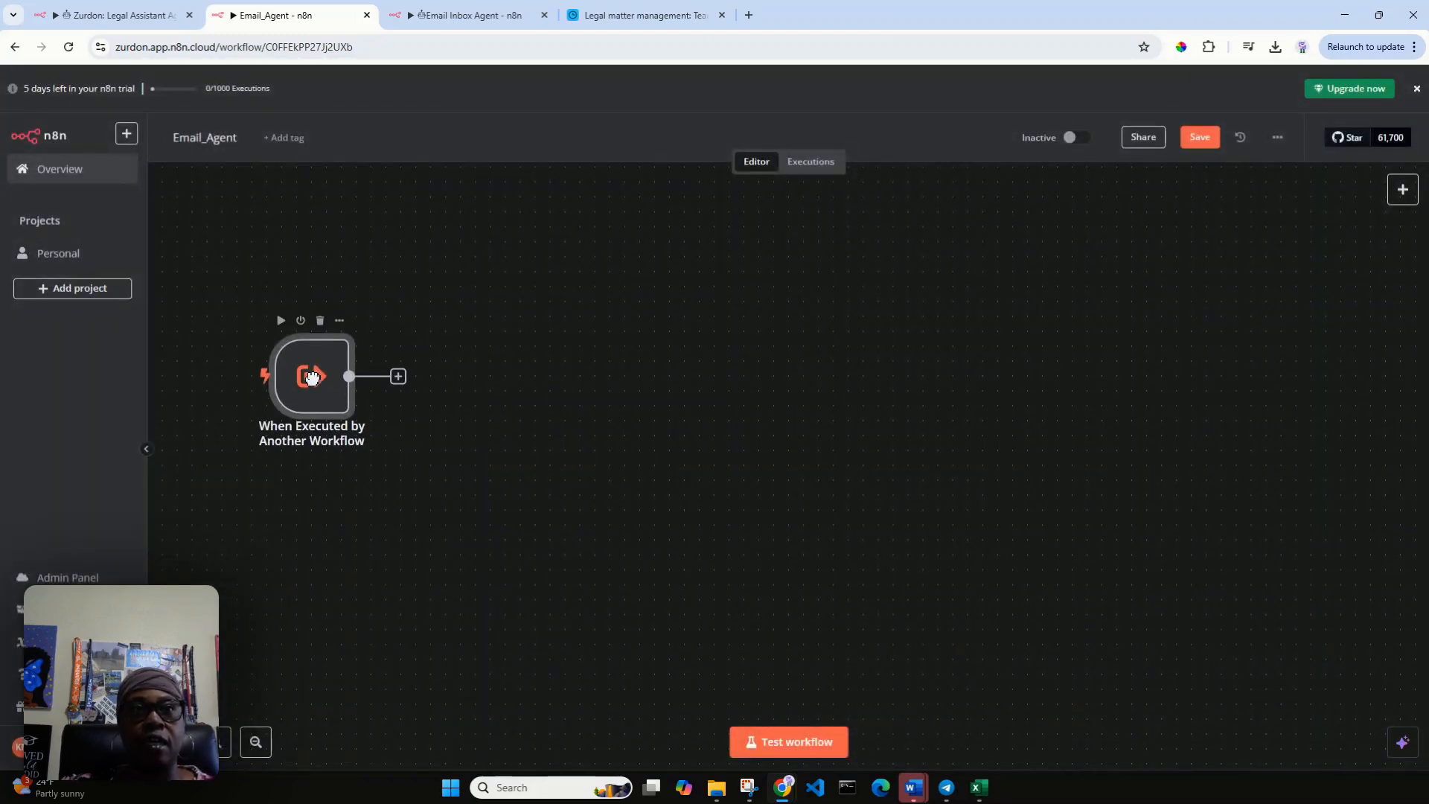
left_click(398, 378)
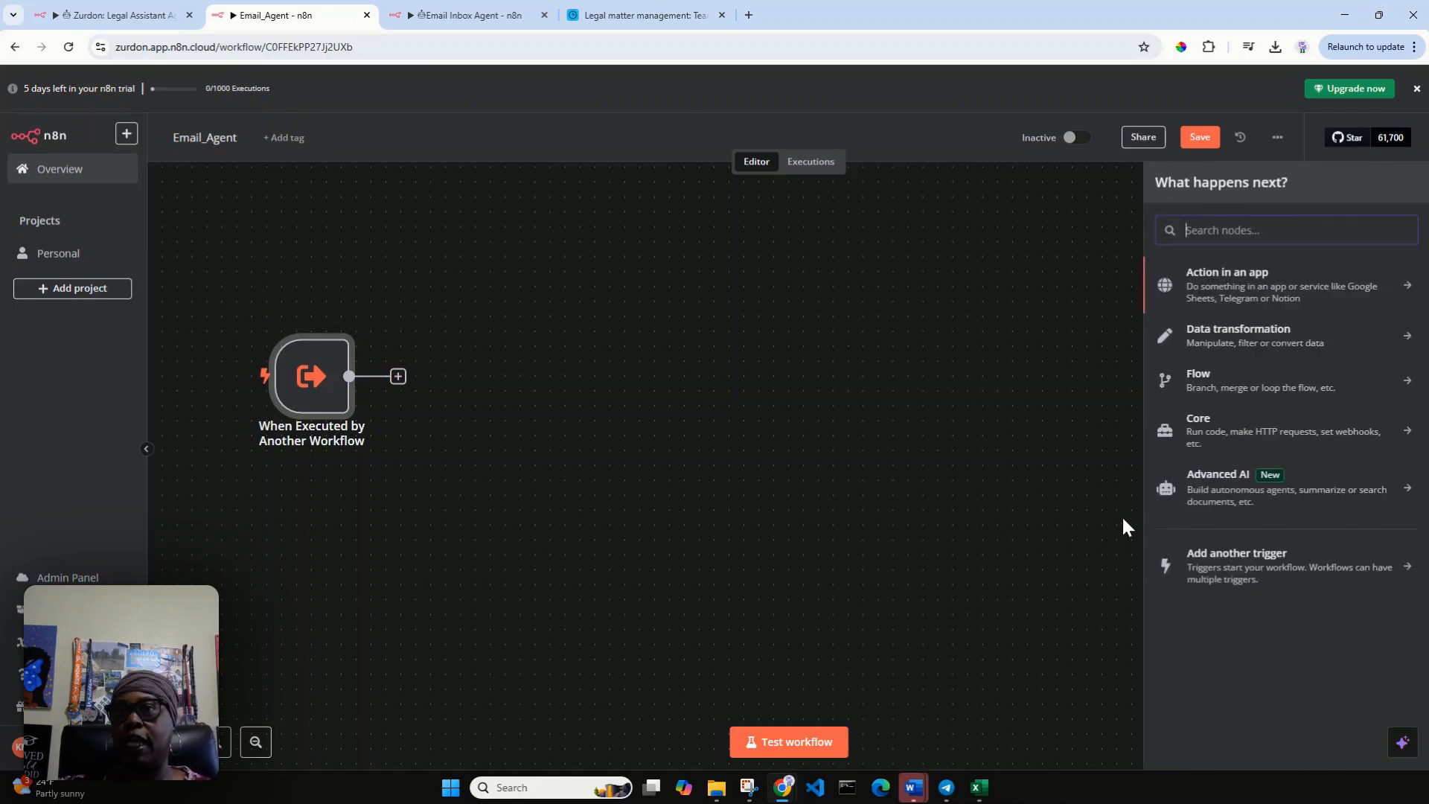
left_click(1234, 489)
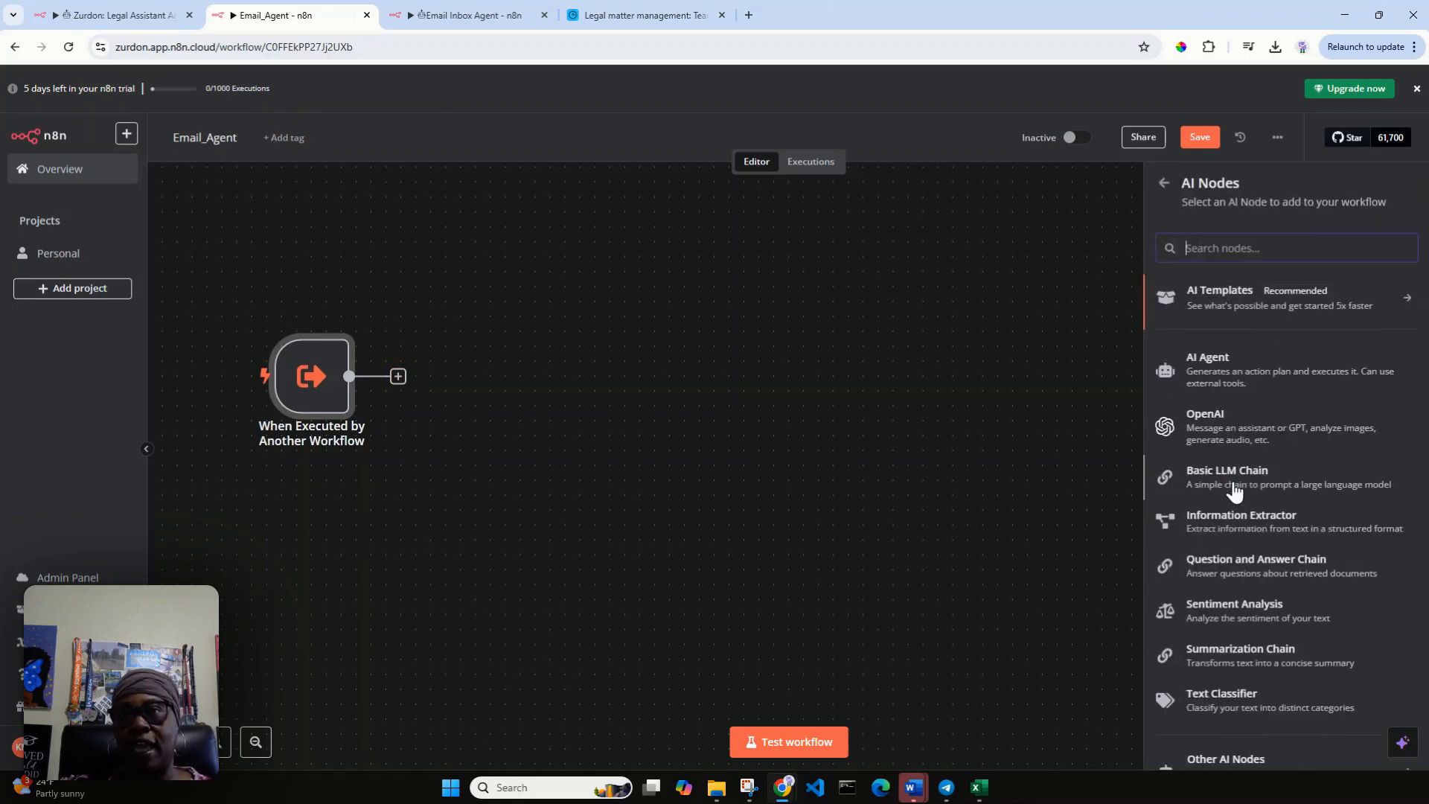
left_click(1270, 434)
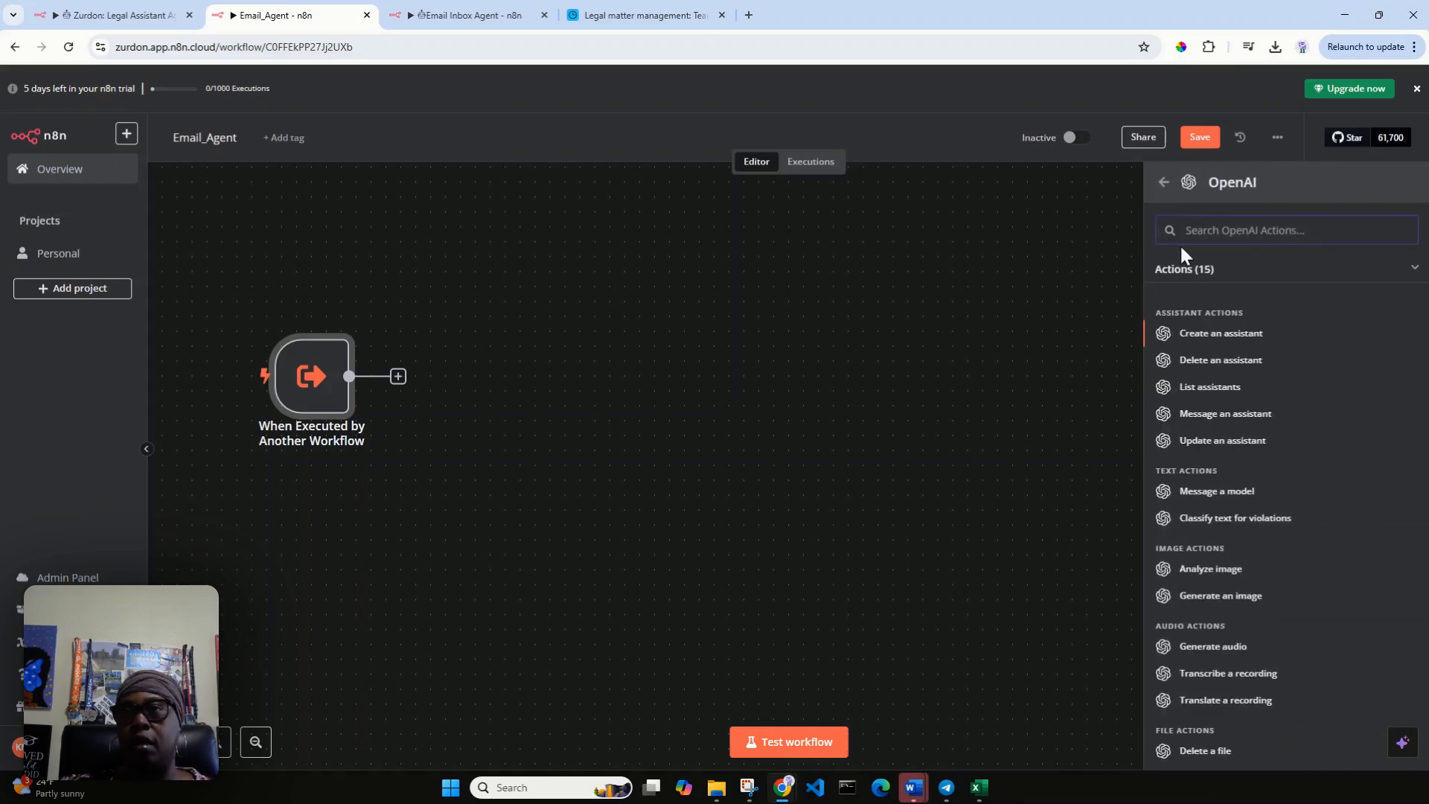
left_click(1164, 184)
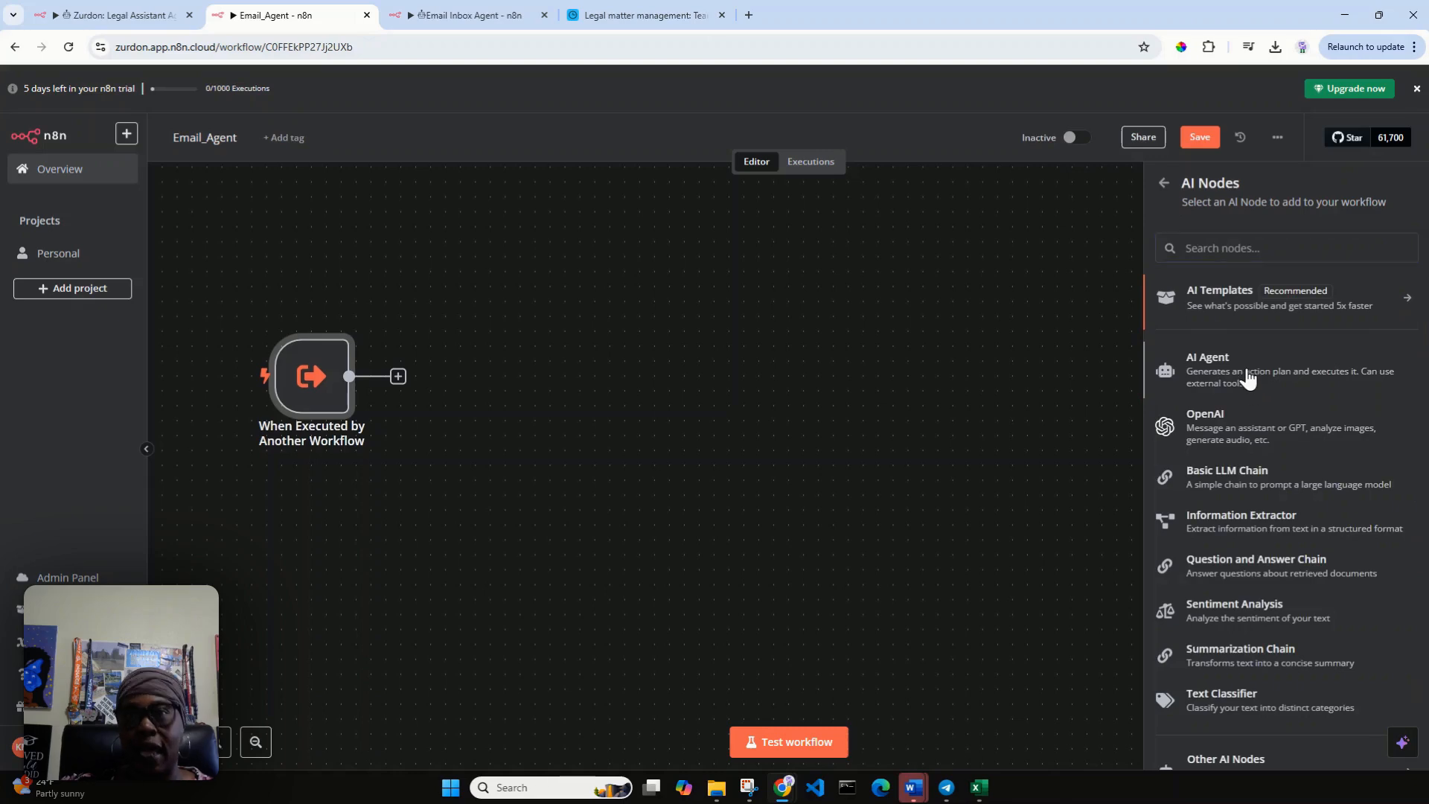
left_click(1247, 369)
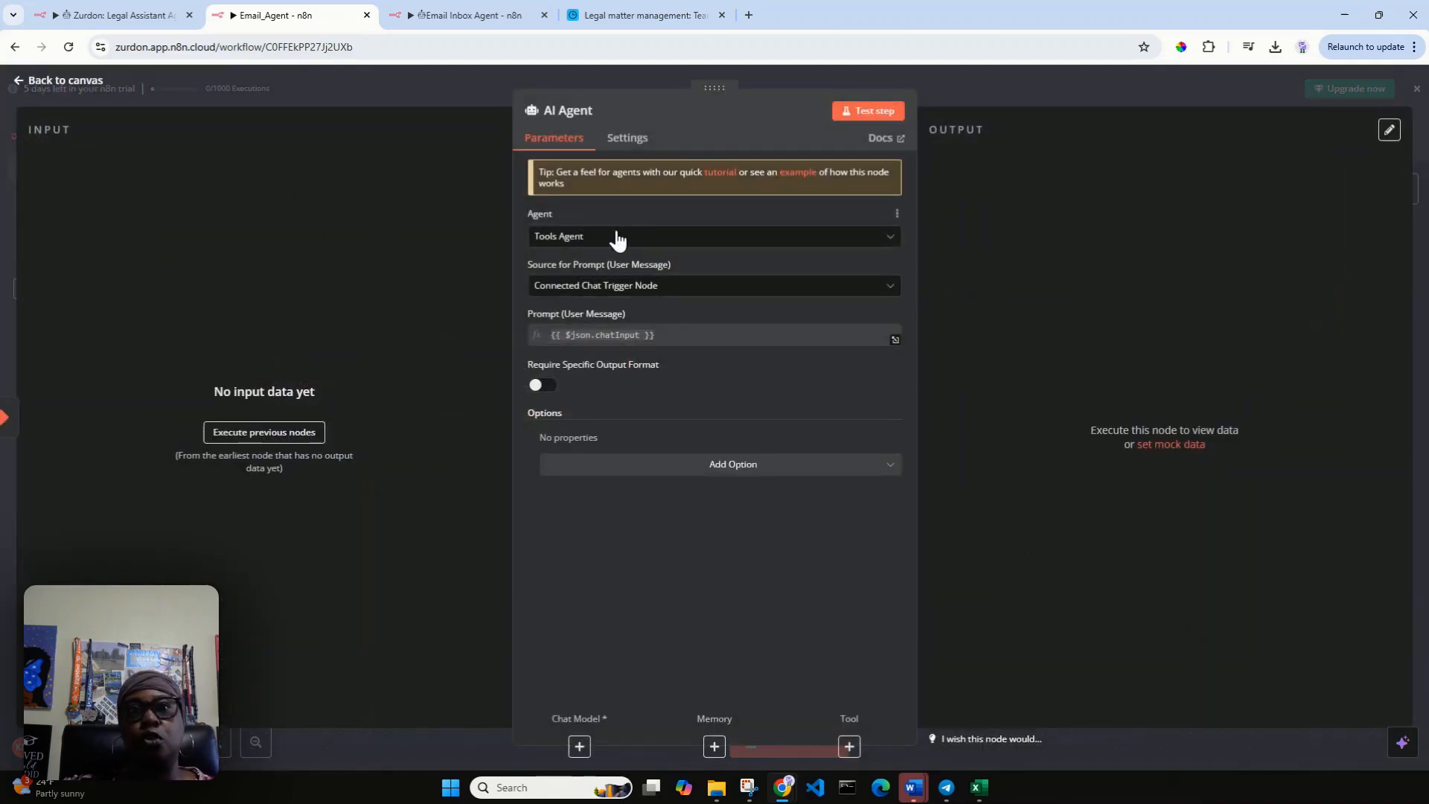
Set the AI Agent's prompt source to Define below, leave its text empty, and return to the canvas.
left_click(894, 294)
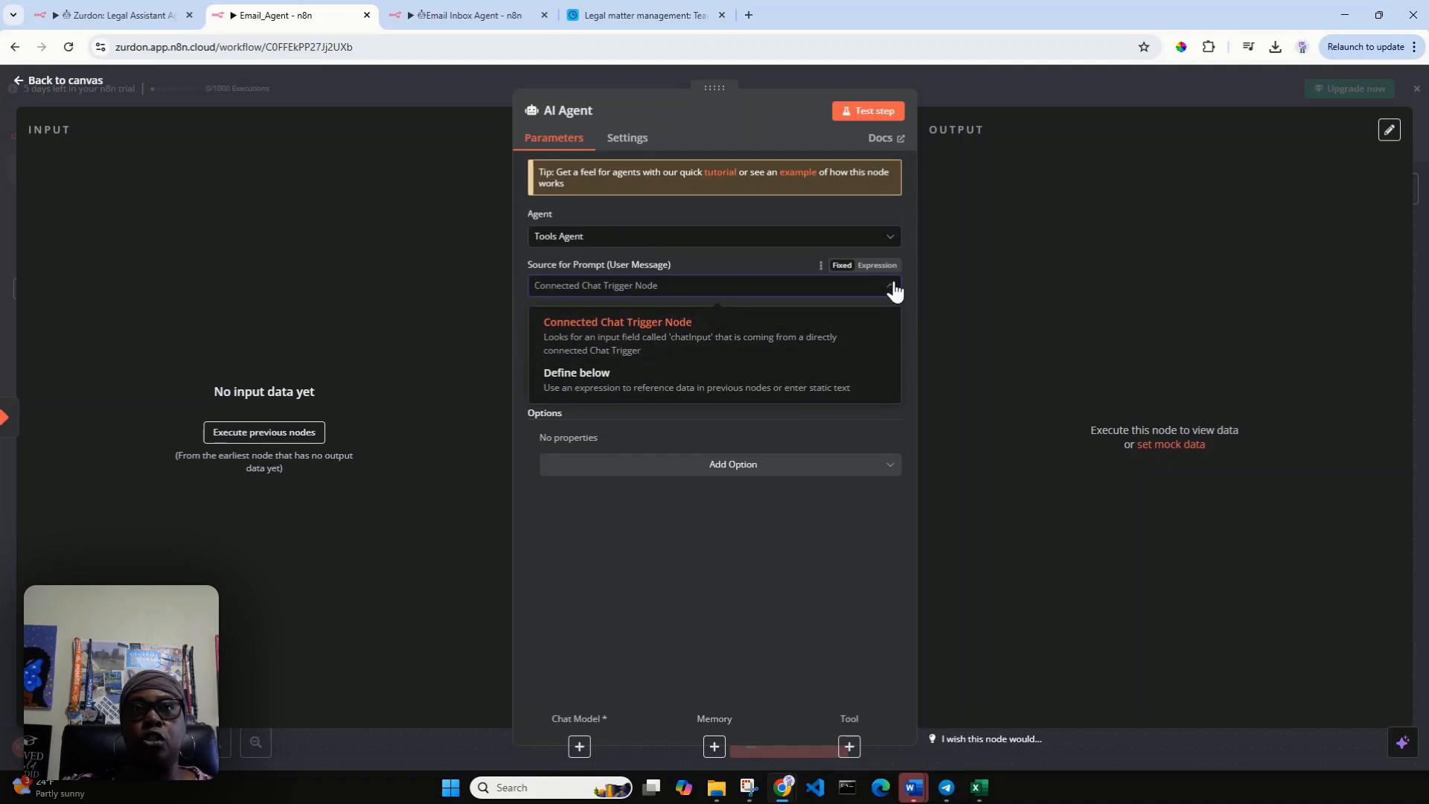
left_click(792, 387)
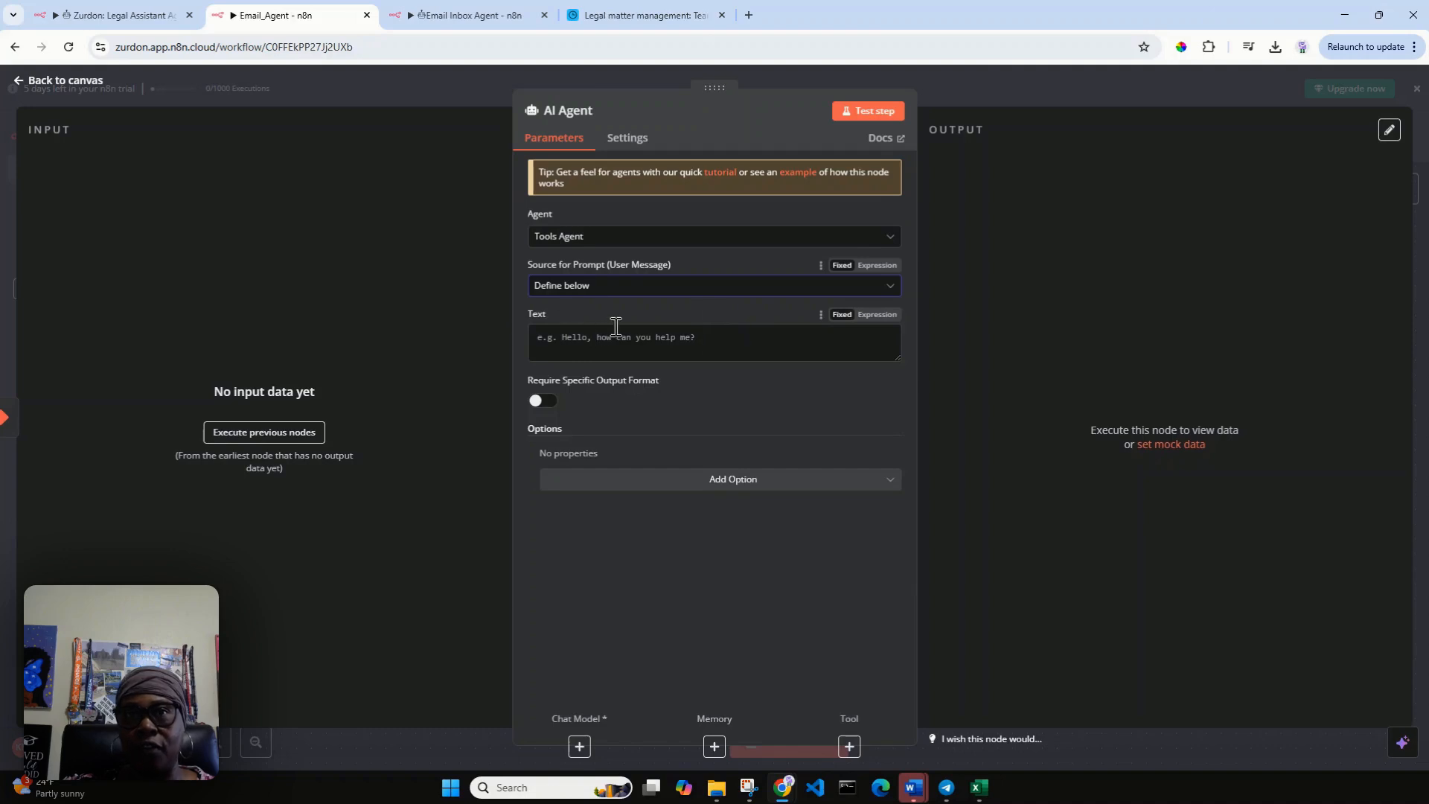
left_click(679, 341)
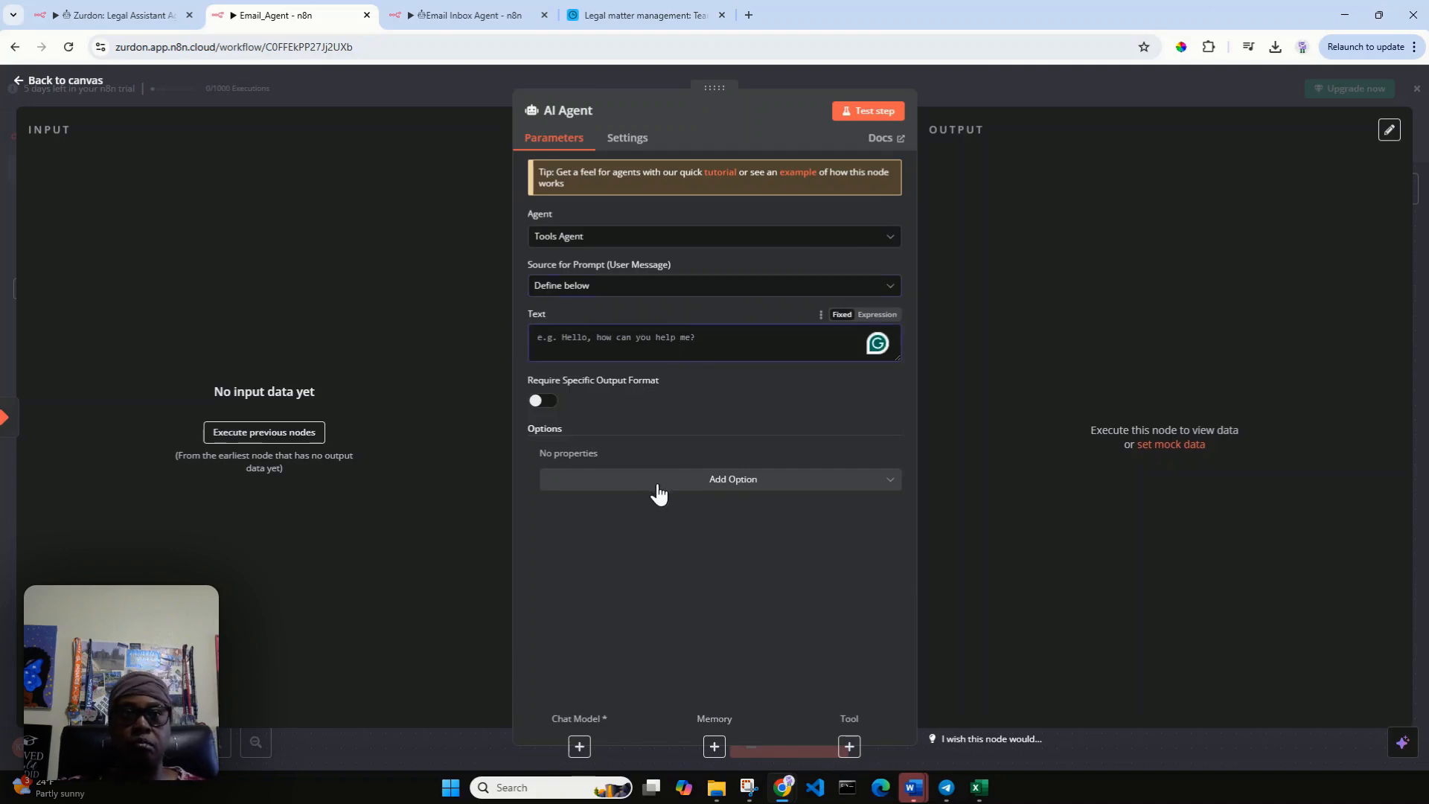
left_click(20, 81)
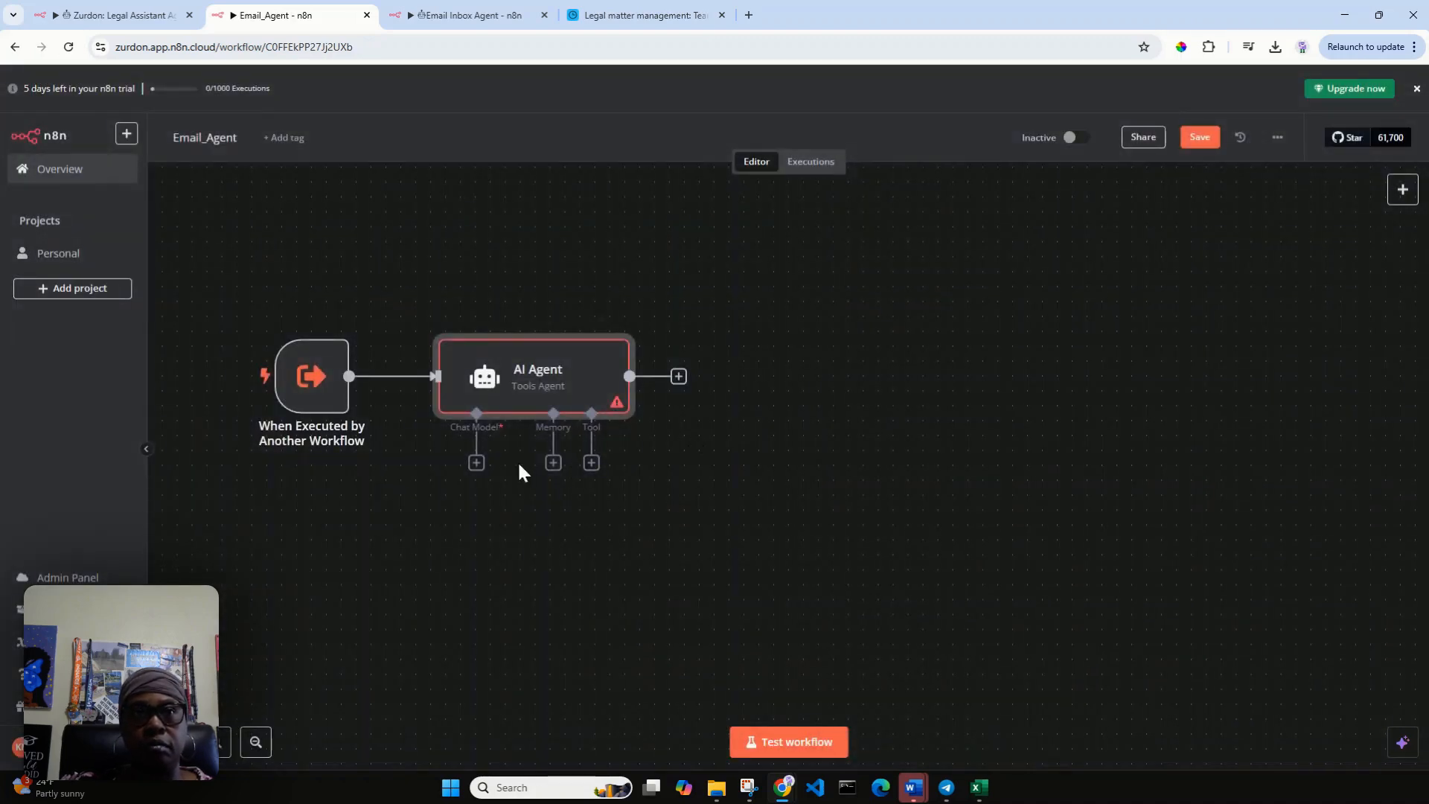
Attach an OpenAI Chat Model to the AI Agent using the OpenAi account credential, and return to the canvas.
left_click(476, 463)
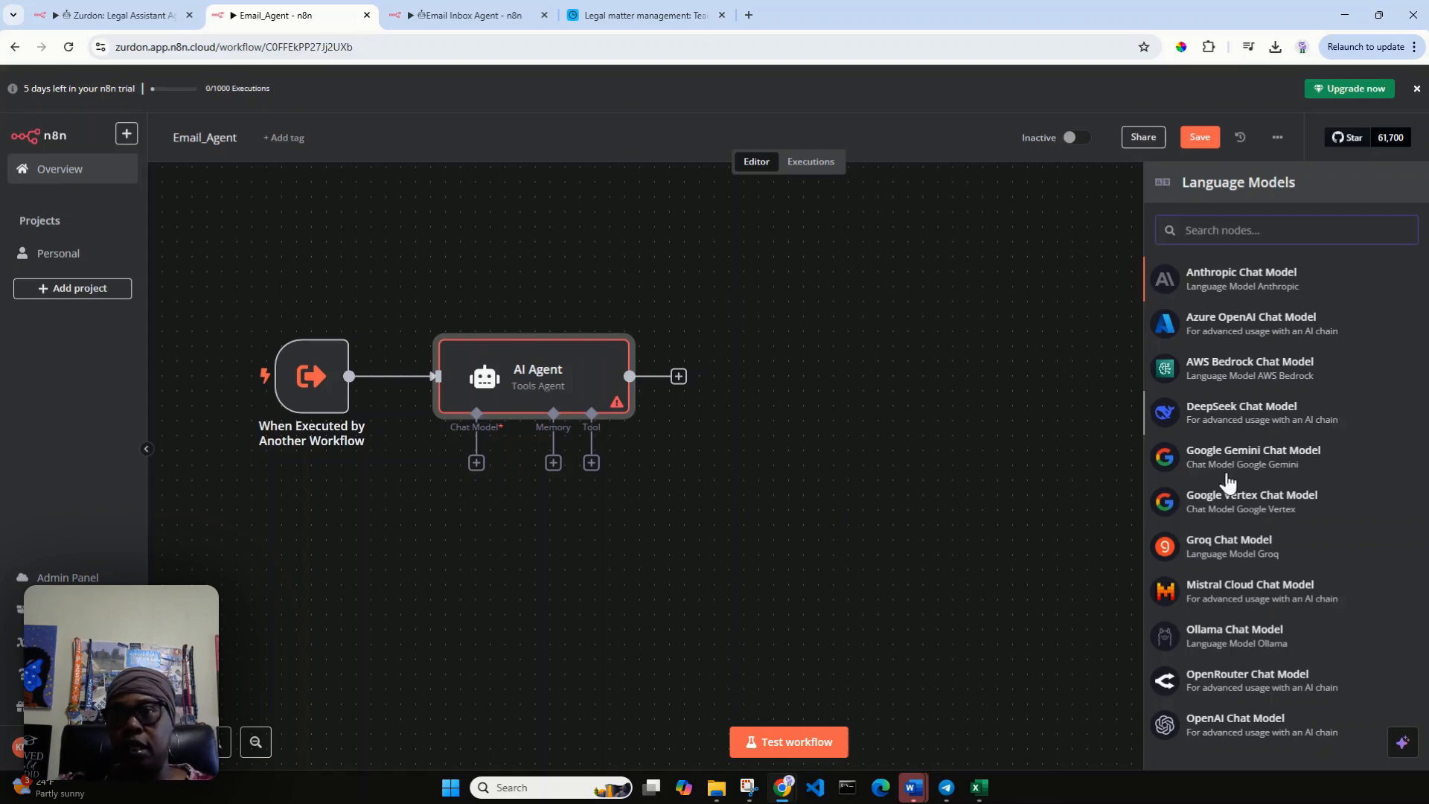
left_click(1255, 730)
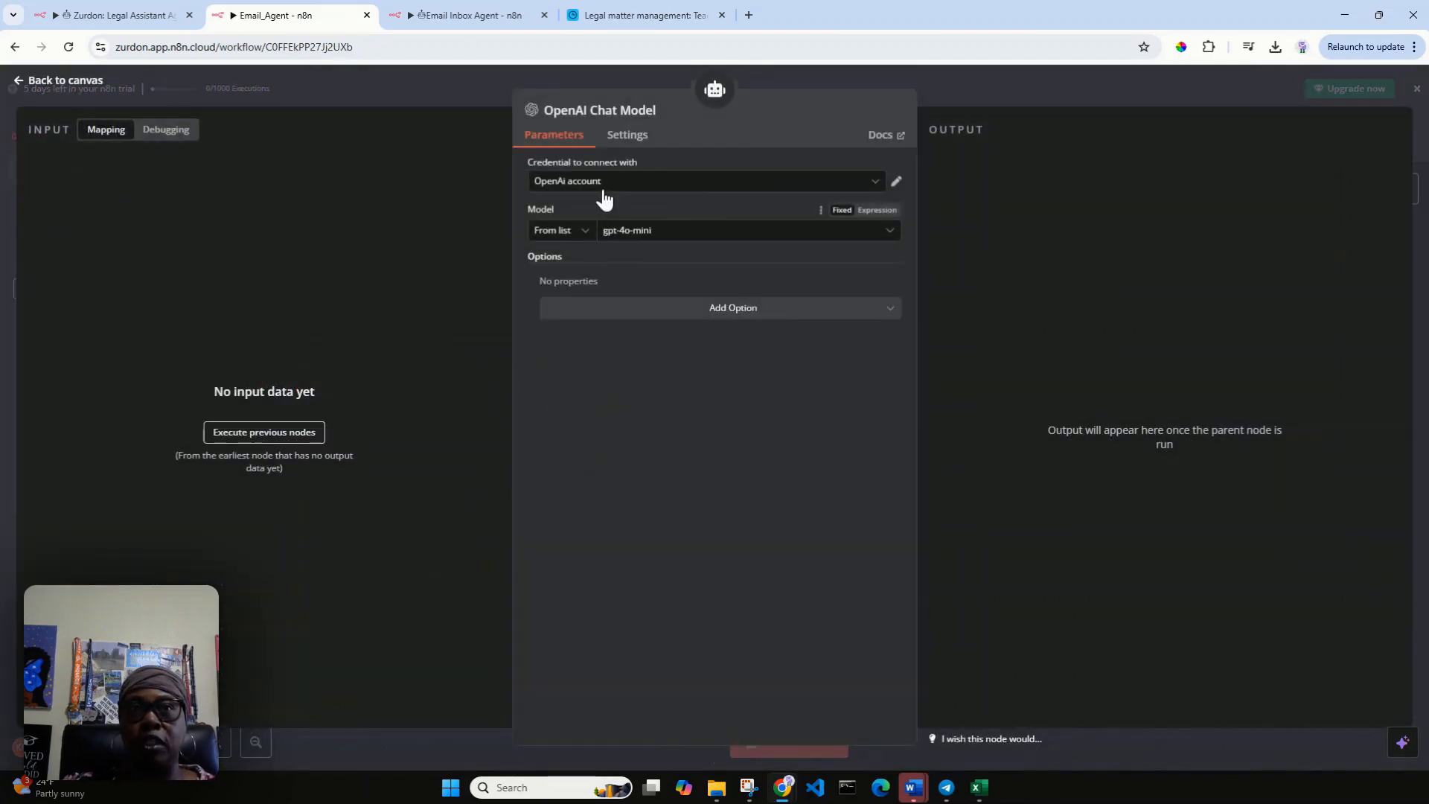
left_click(875, 184)
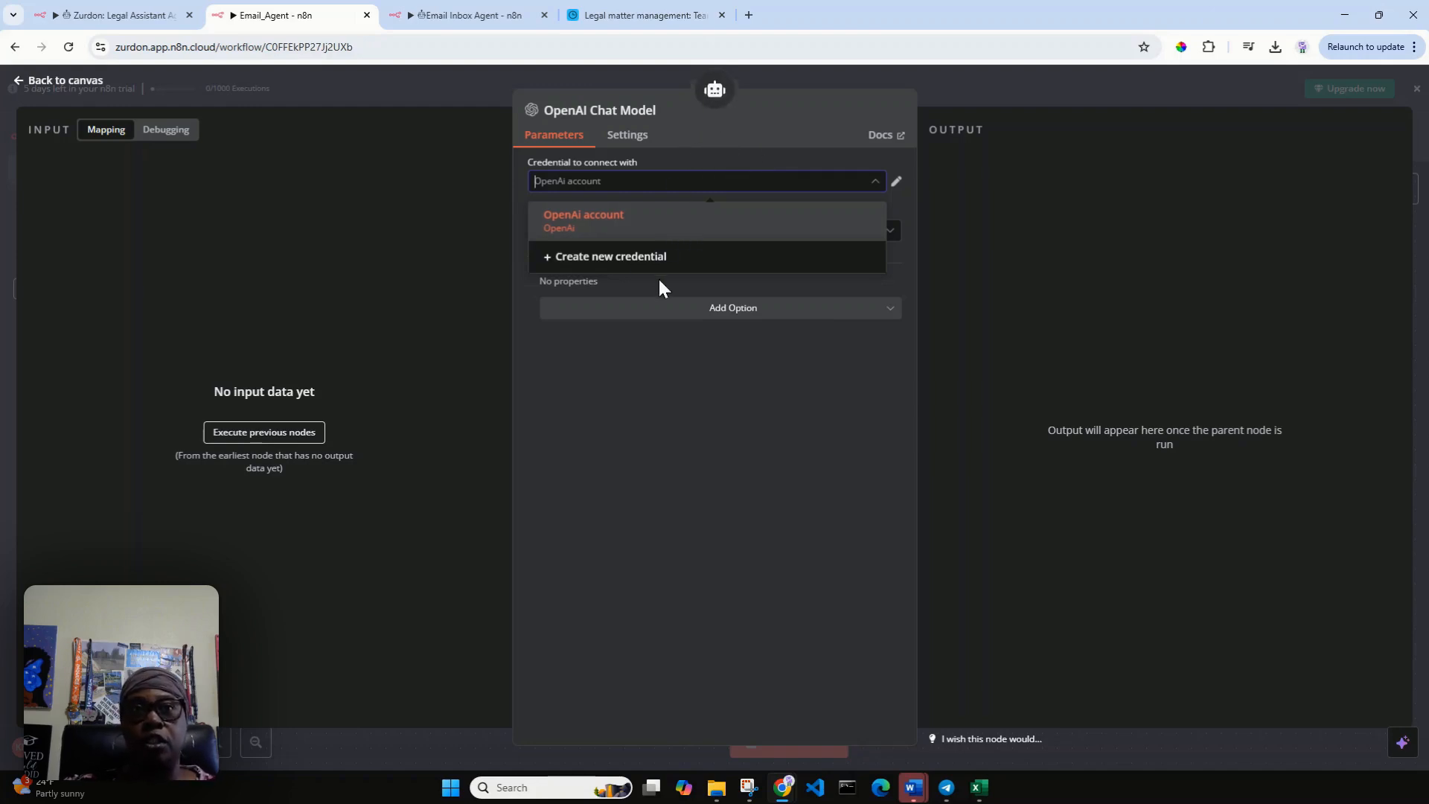
left_click(808, 402)
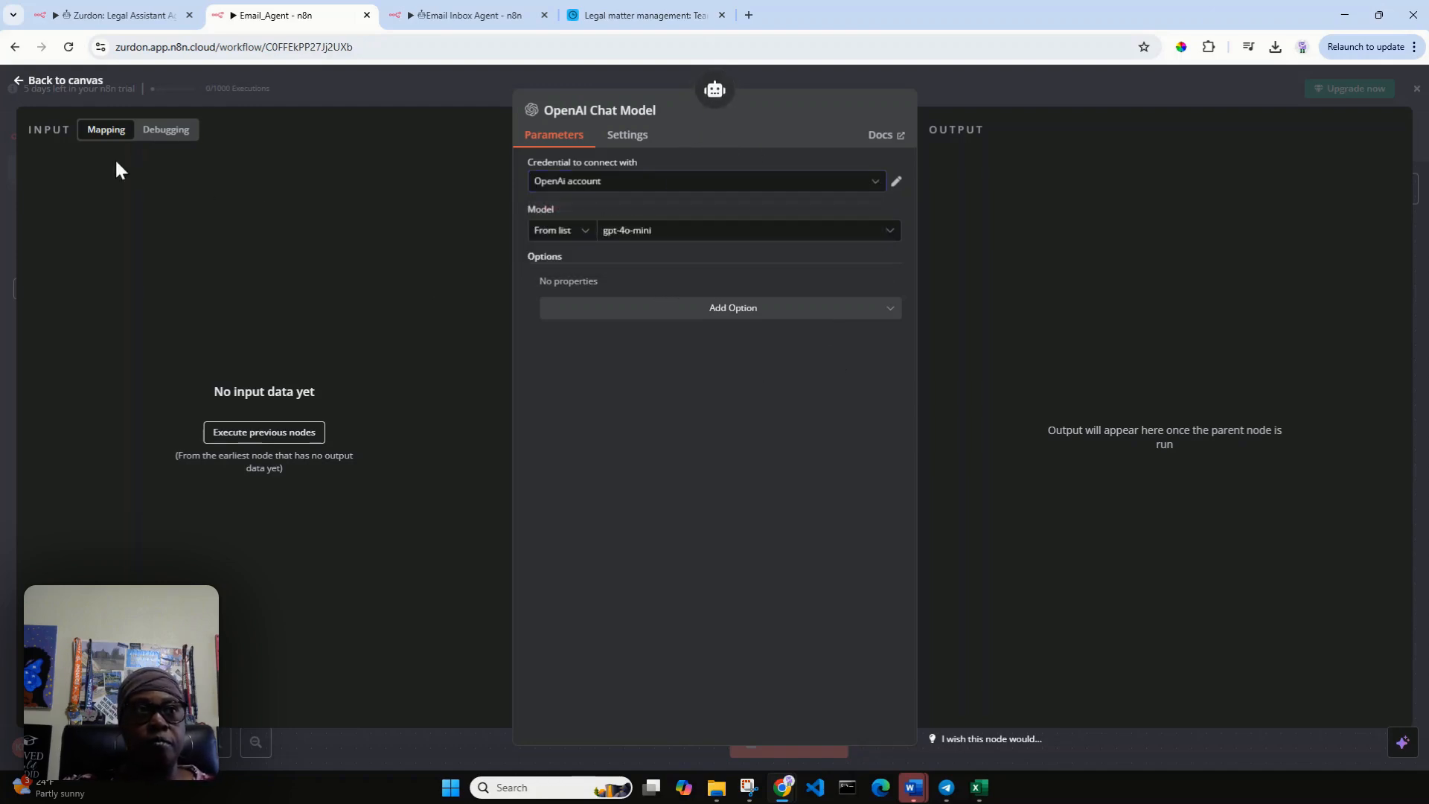
left_click(53, 82)
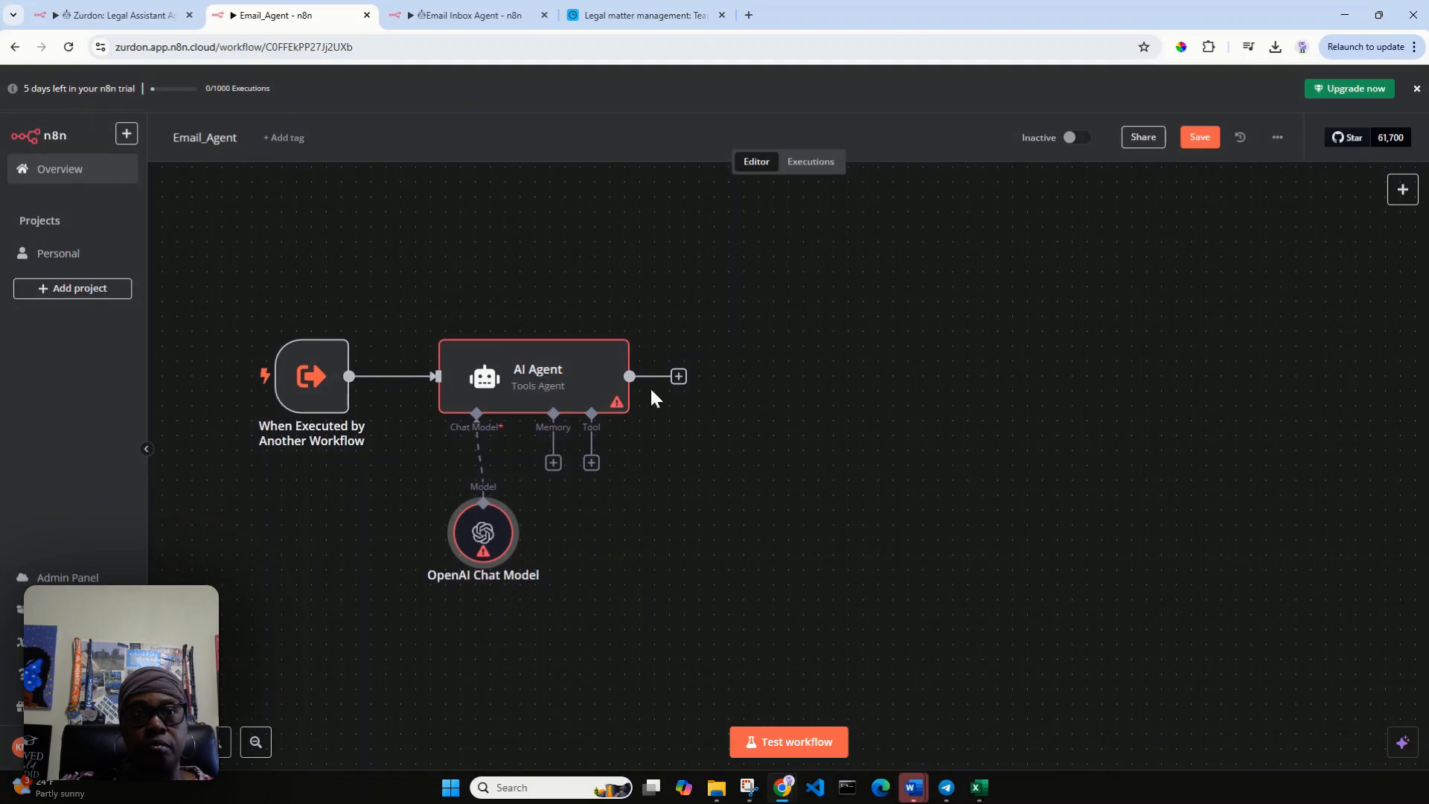
Use gpt-4o-mini as the OpenAI Chat Model's model, and move its node slightly to the left below the AI Agent.
double_click(490, 550)
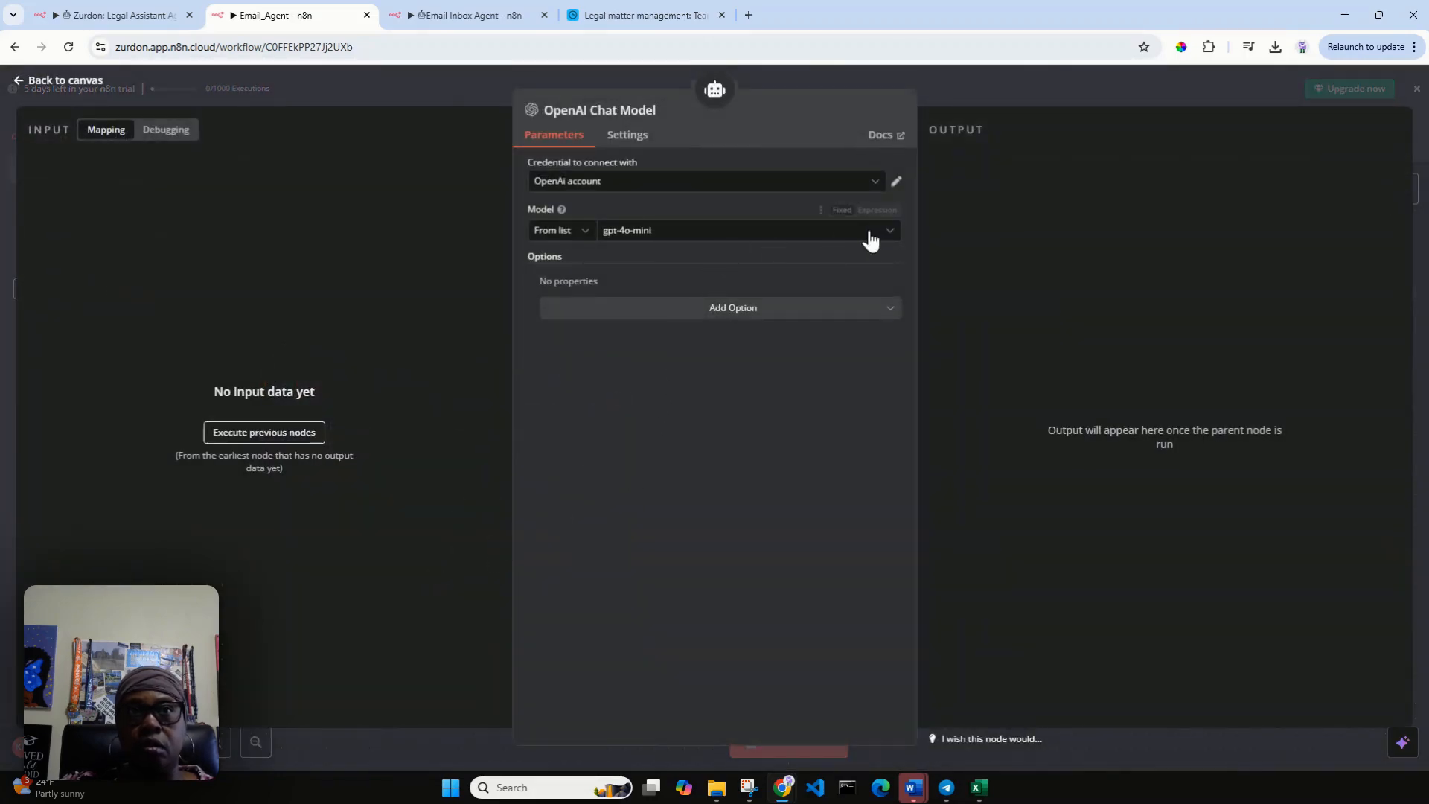
left_click(890, 234)
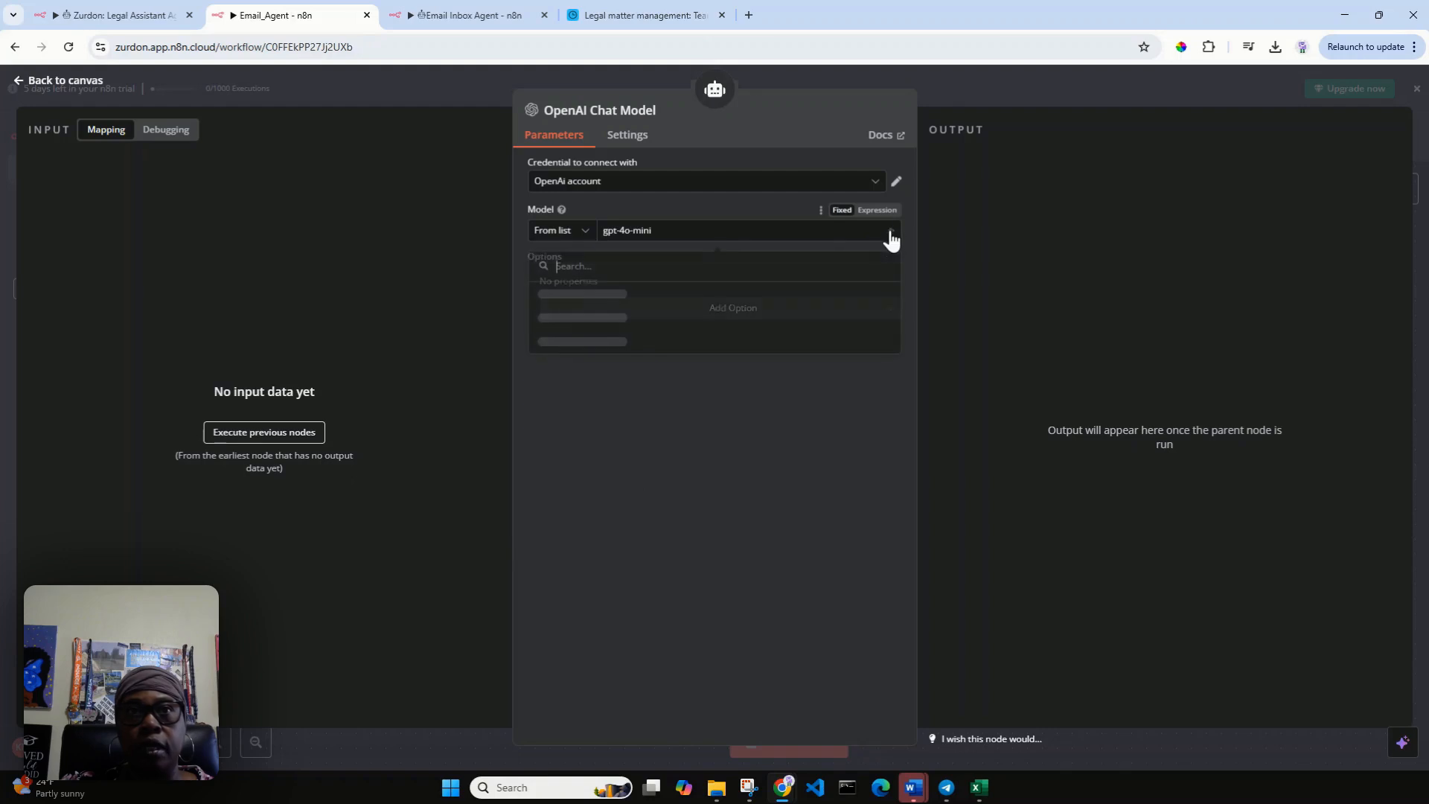
left_click(733, 297)
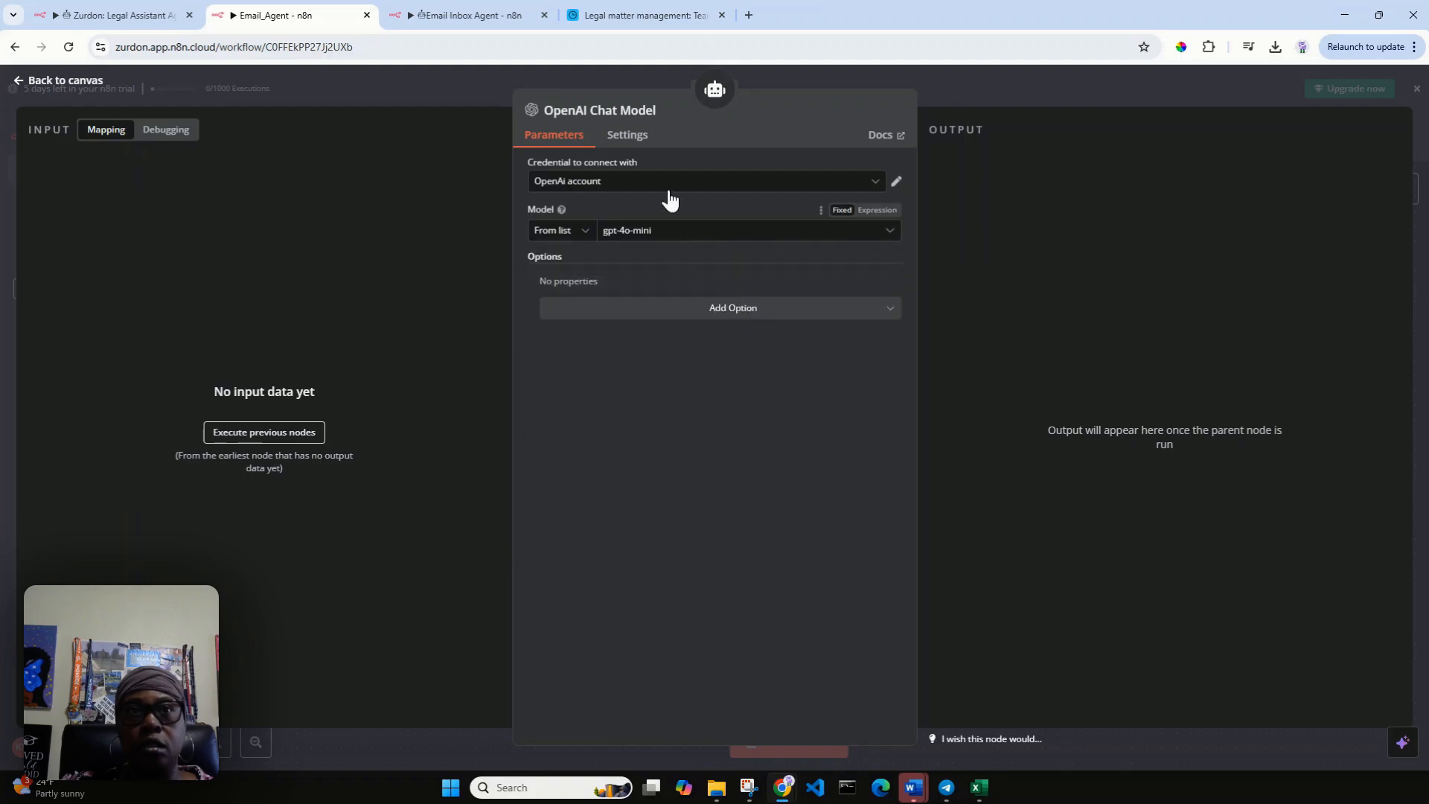
left_click(24, 81)
left_click_drag(475, 558, 444, 543)
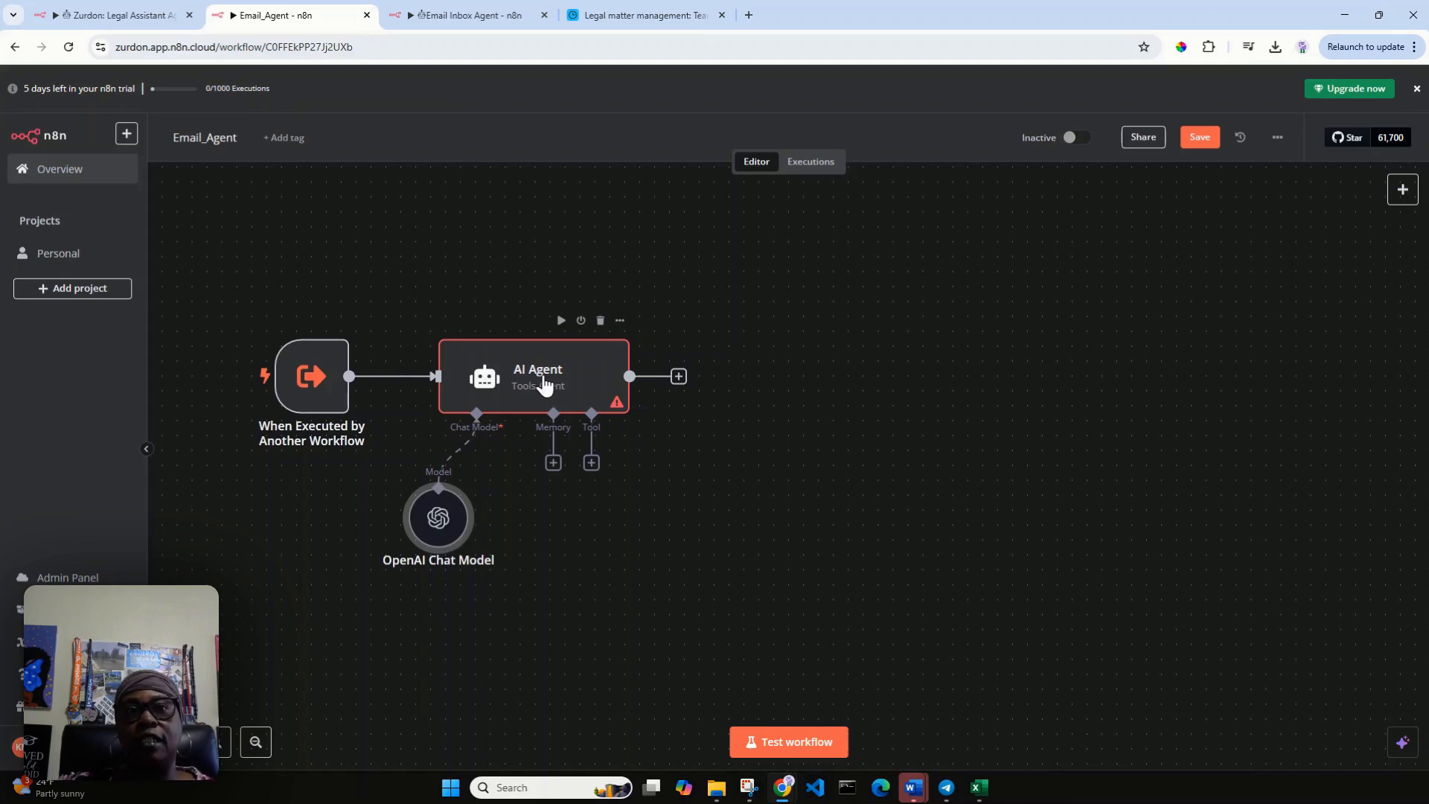
Open the workflow trigger's mock output for editing and delete the second sample item from the JSON.
double_click(307, 383)
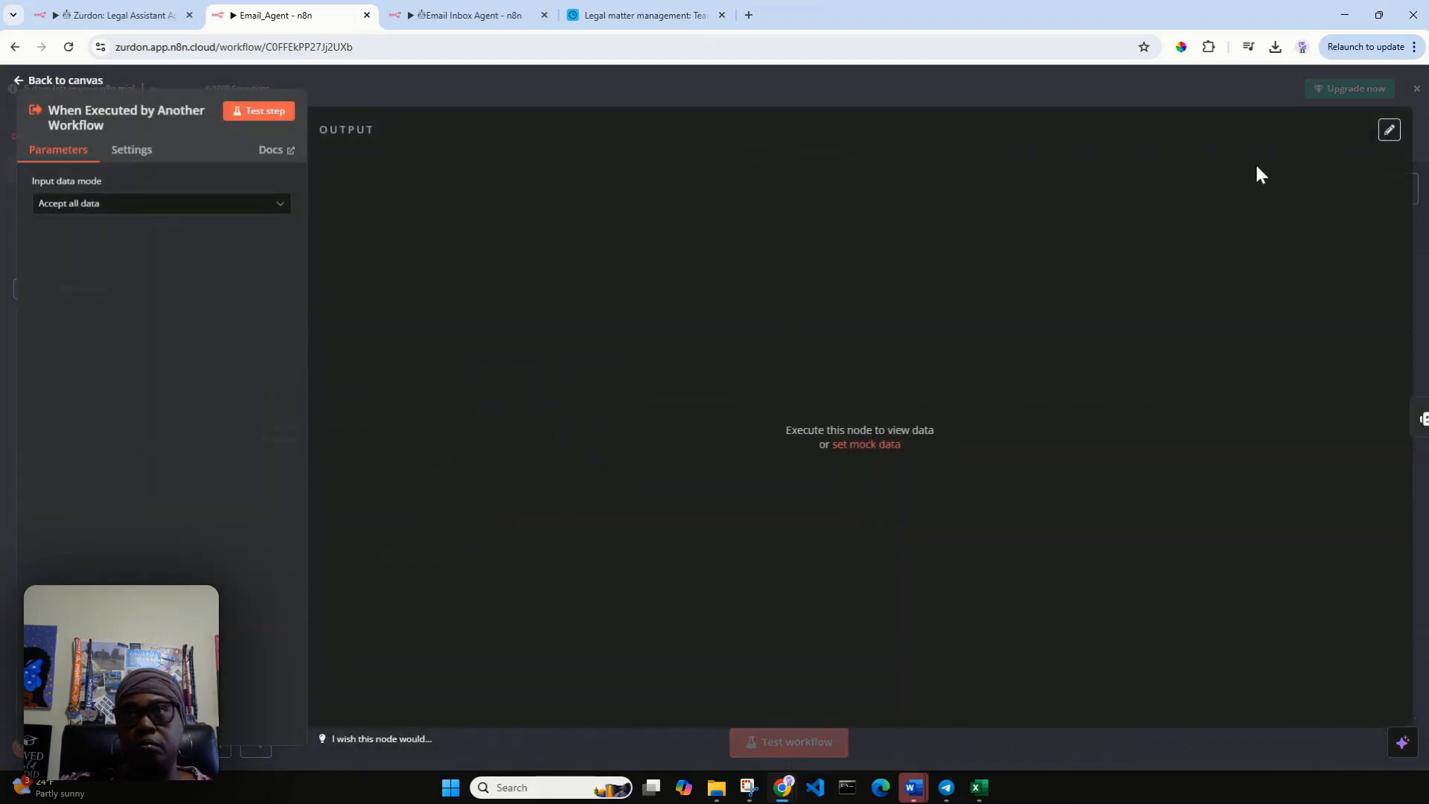
left_click(1388, 132)
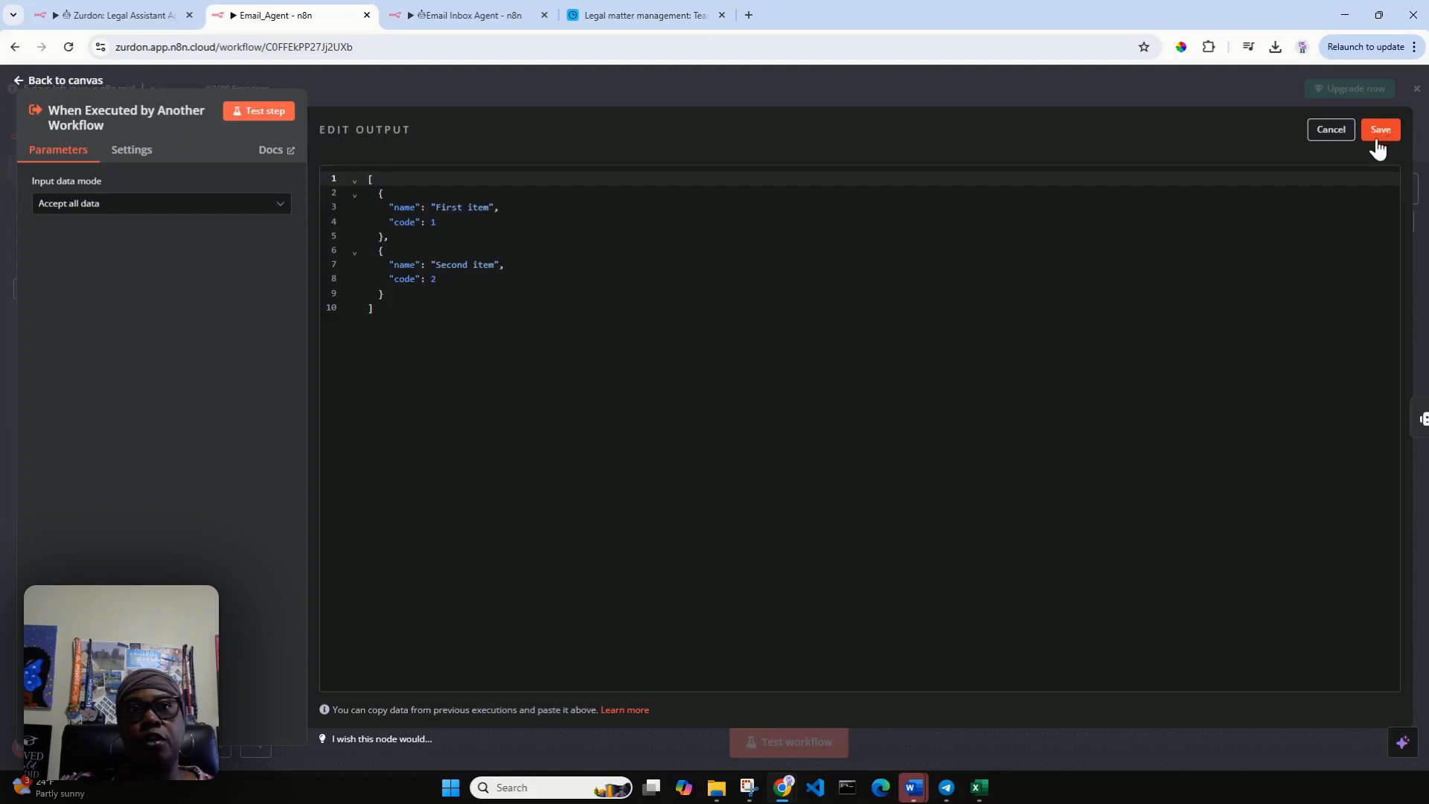
left_click(384, 295)
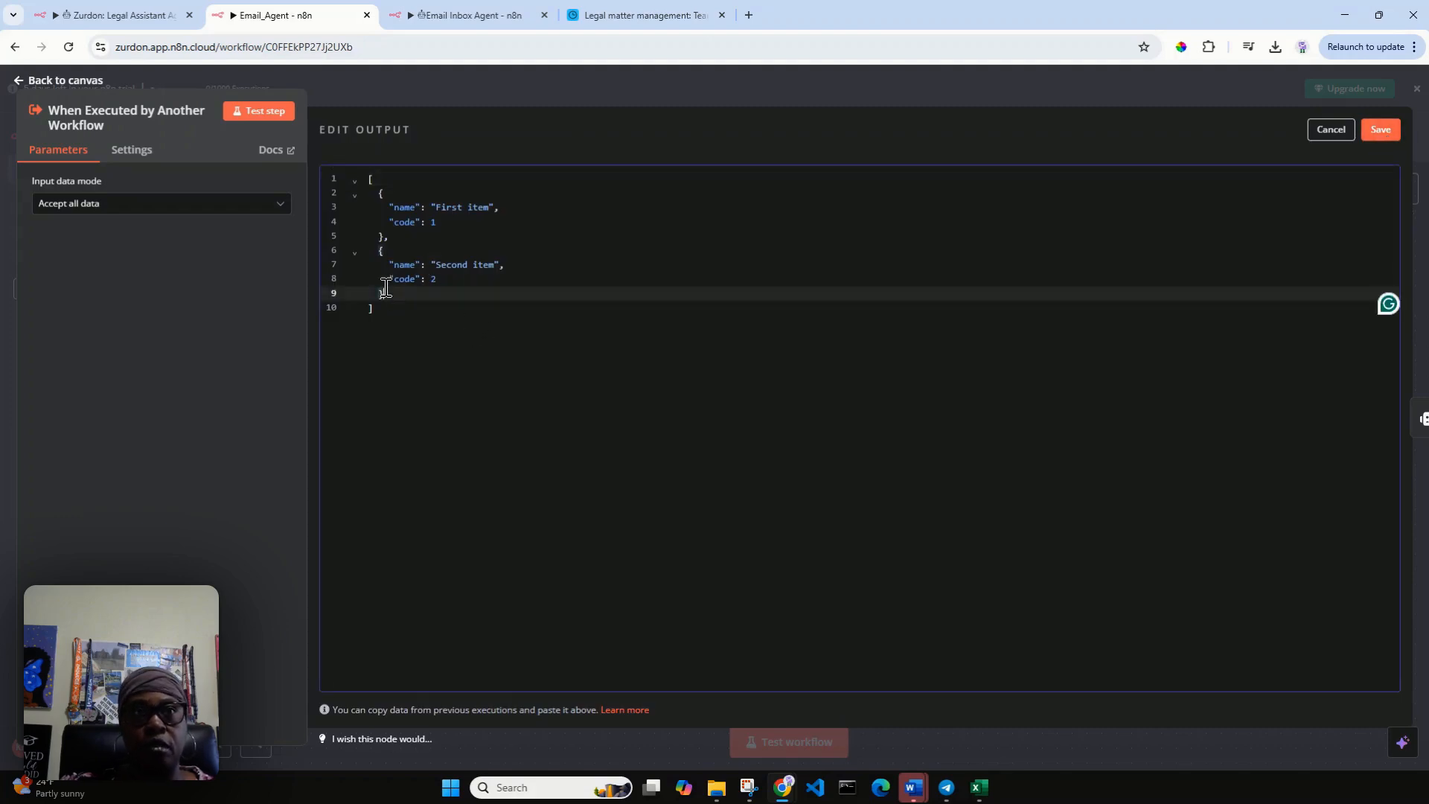
left_click_drag(385, 293, 409, 237)
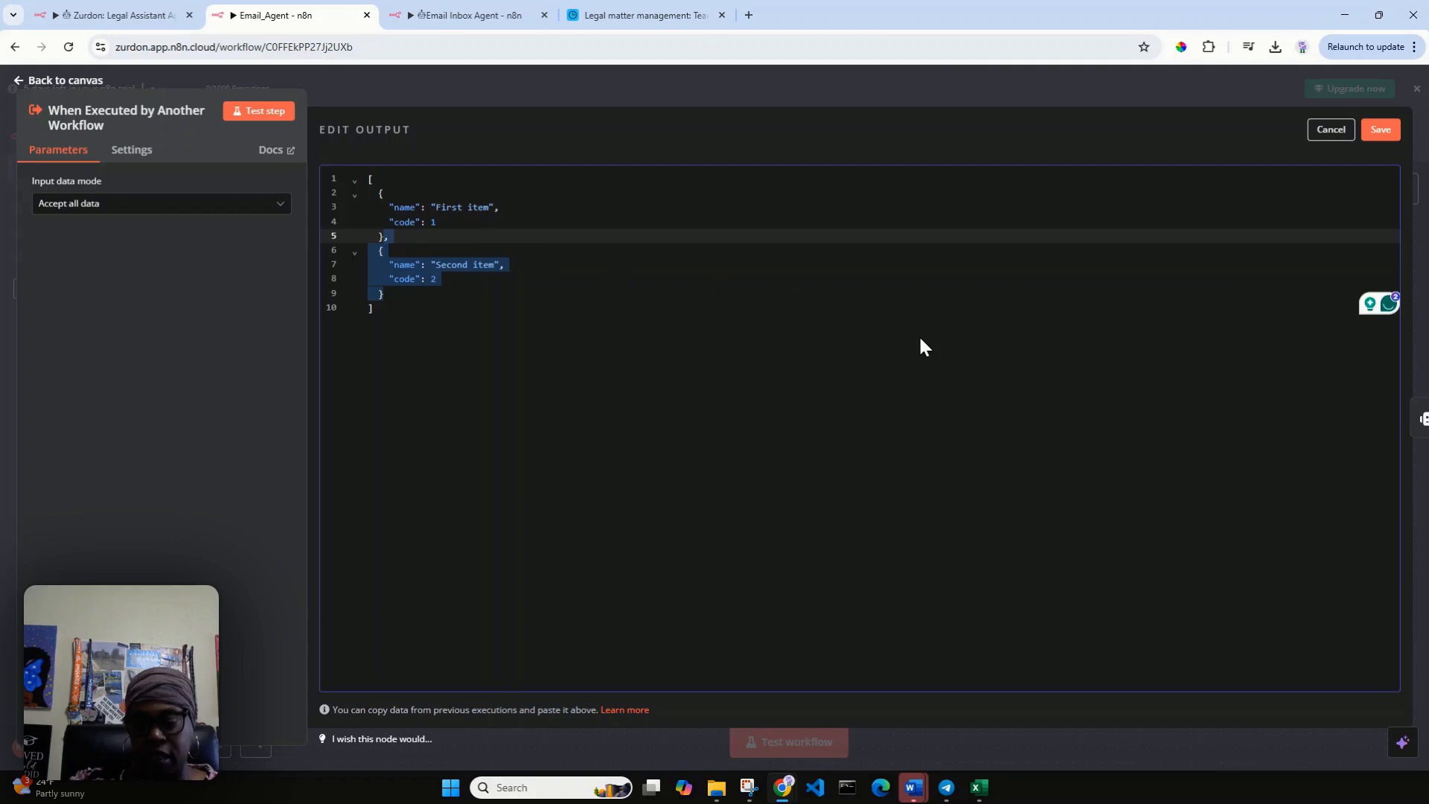
key("BackSpace")
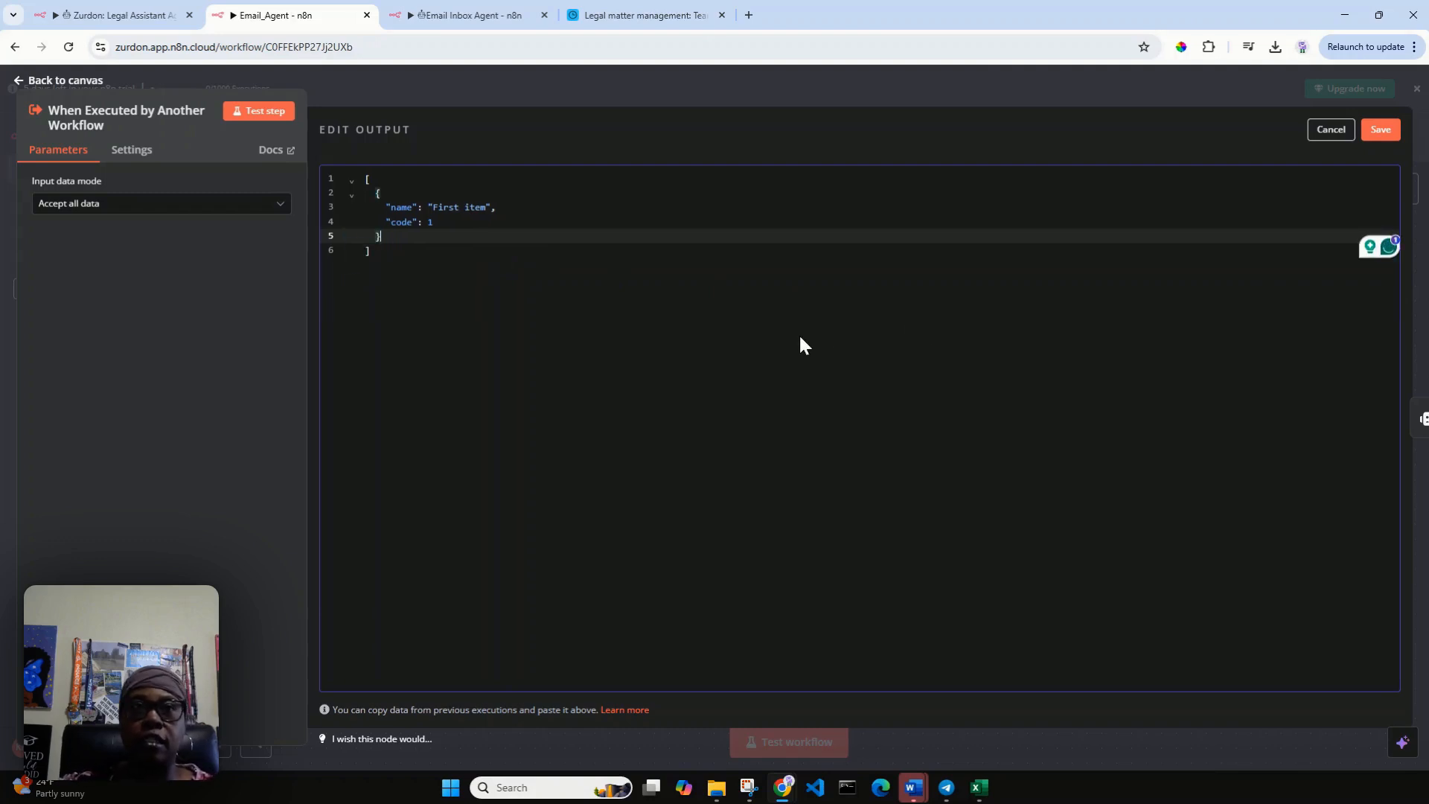
Rename the remaining item's "name" key to "query" and remove its "code" field from the mock JSON.
left_click(417, 208)
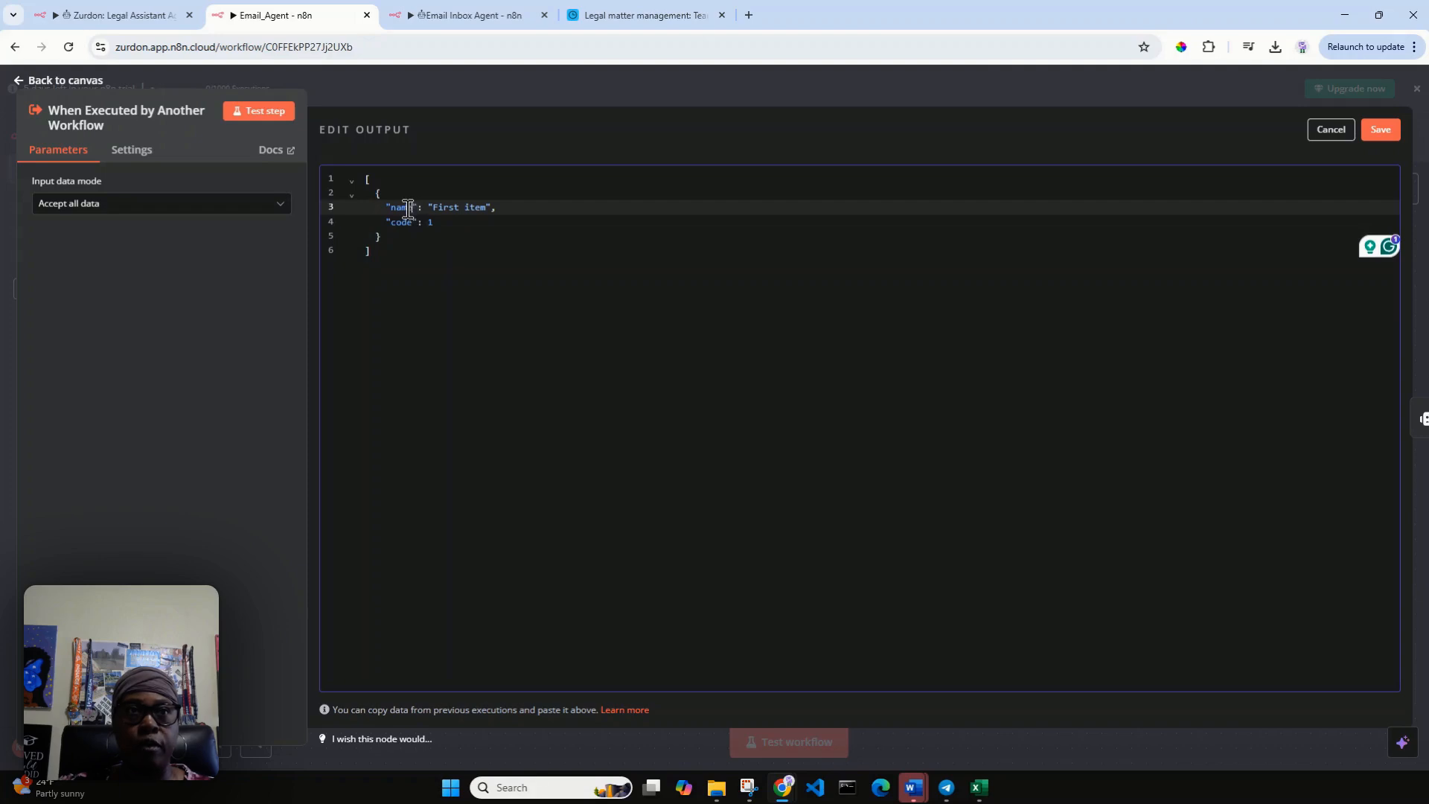
double_click(409, 208)
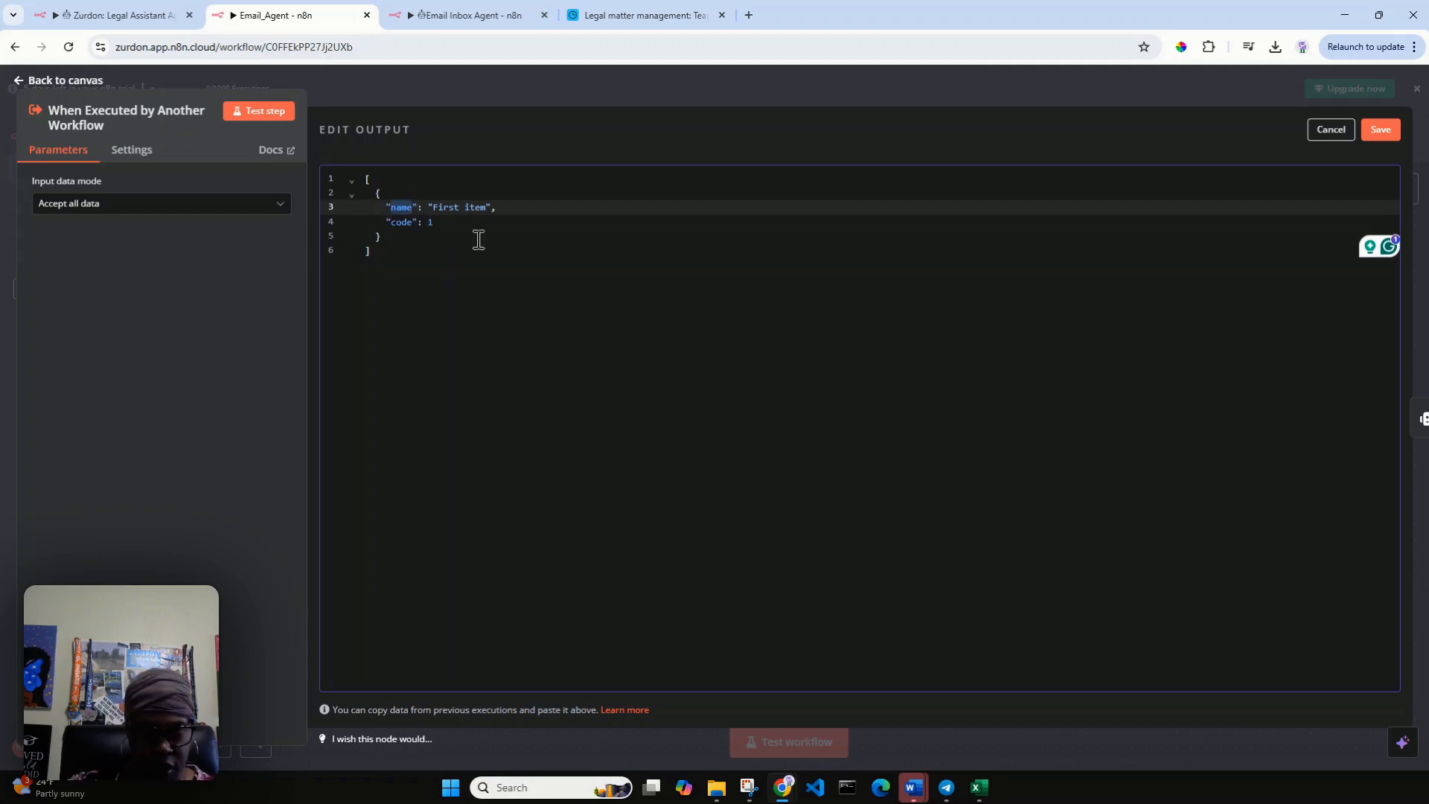
key("BackSpace")
key("BackSpace")
key("BackSpace")
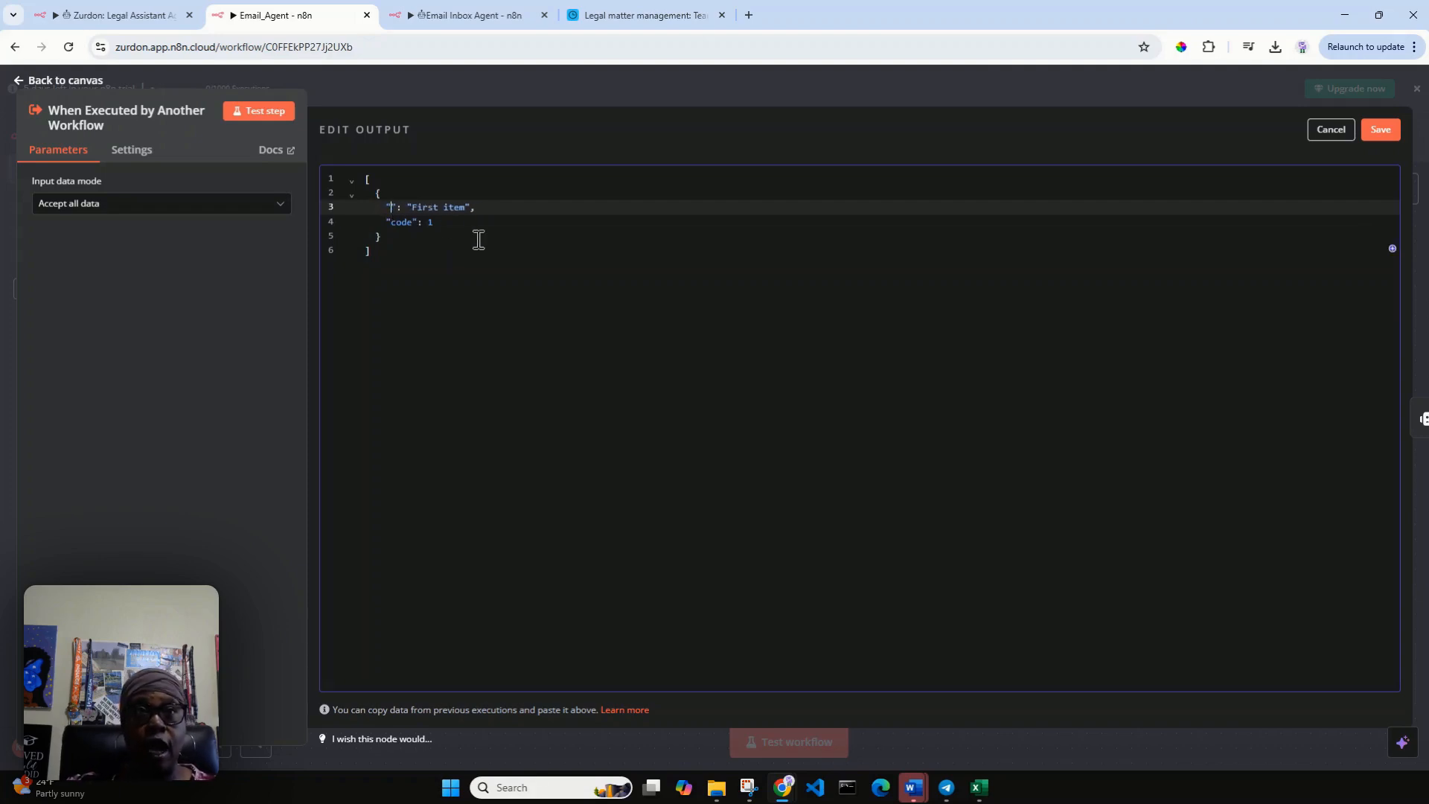
type("\"")
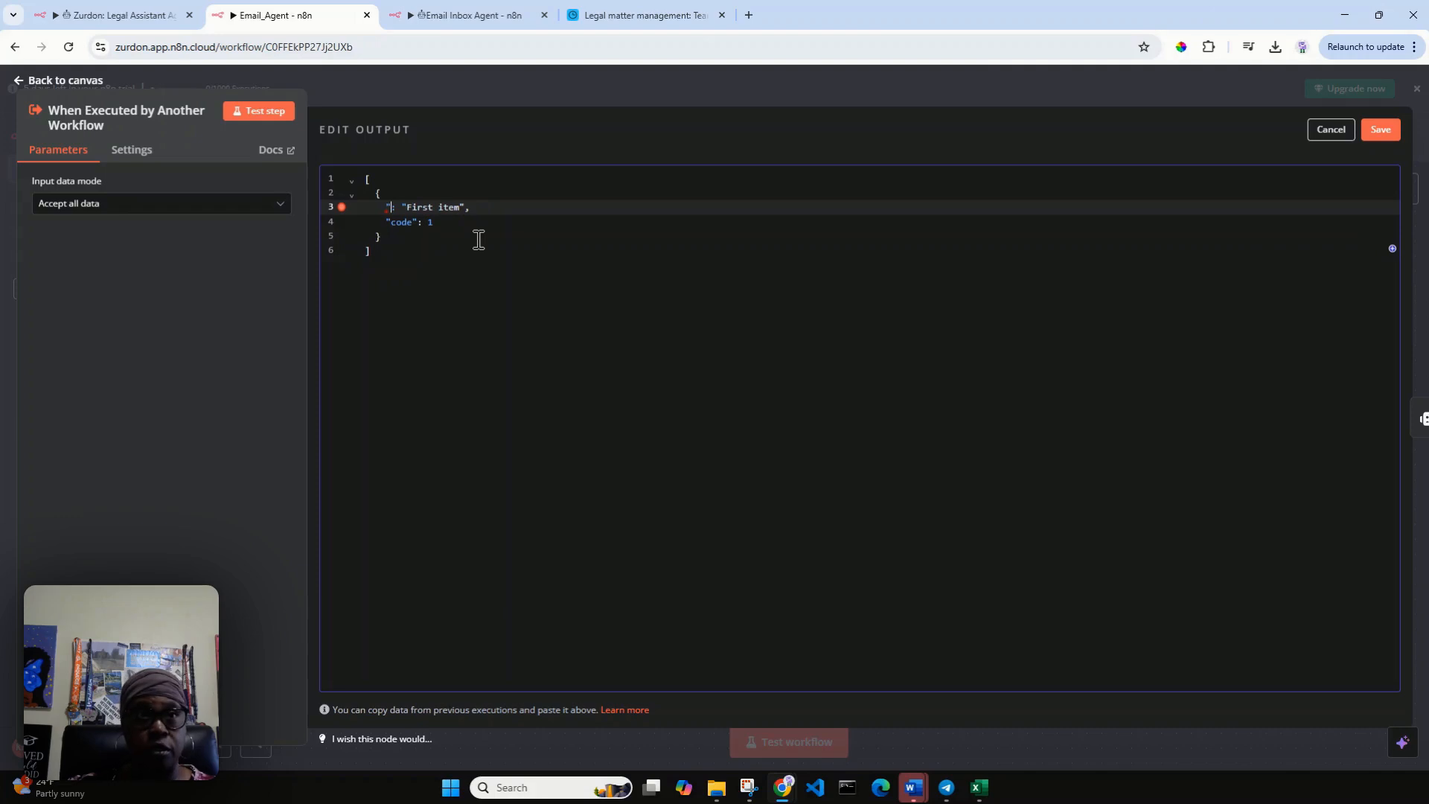
type("q")
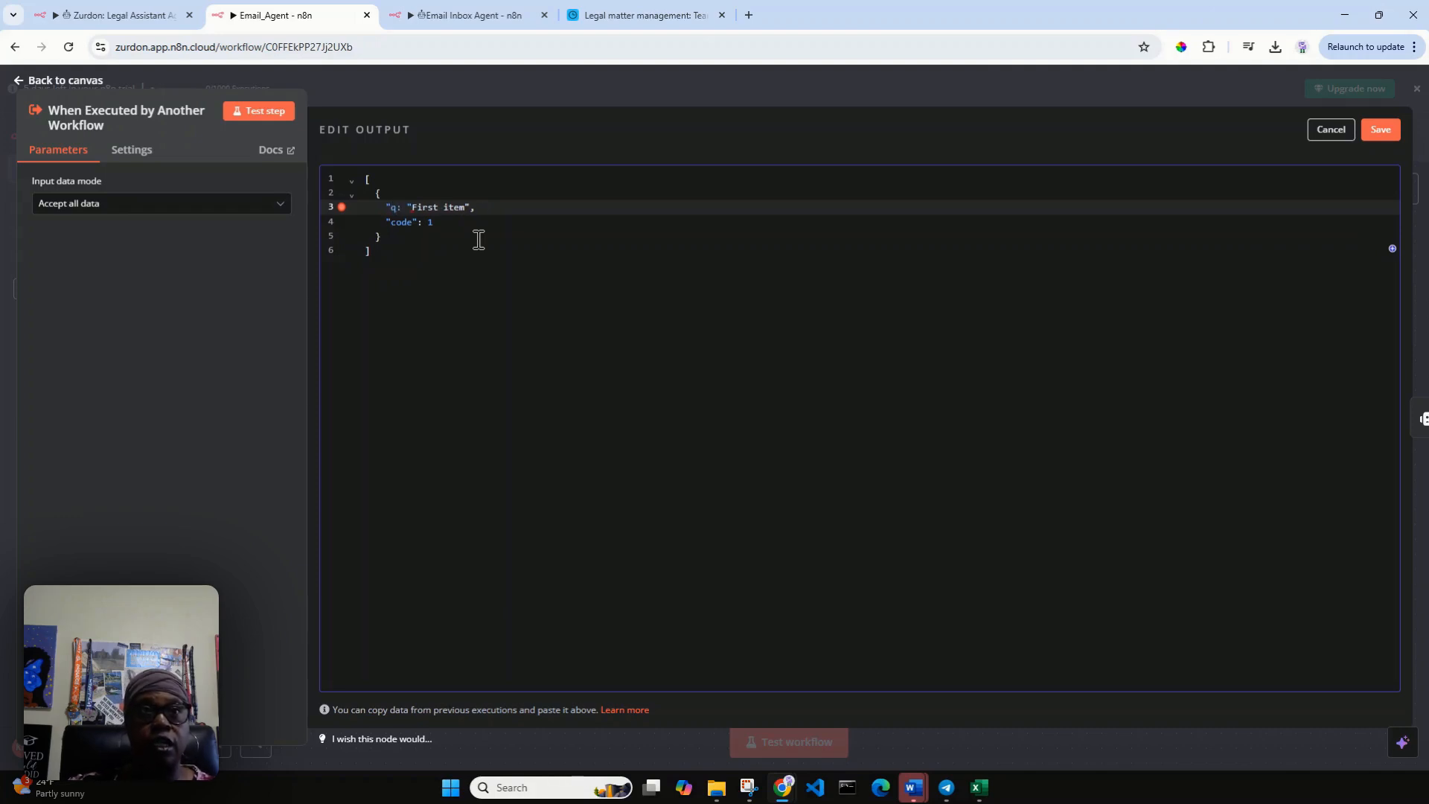
type("uest")
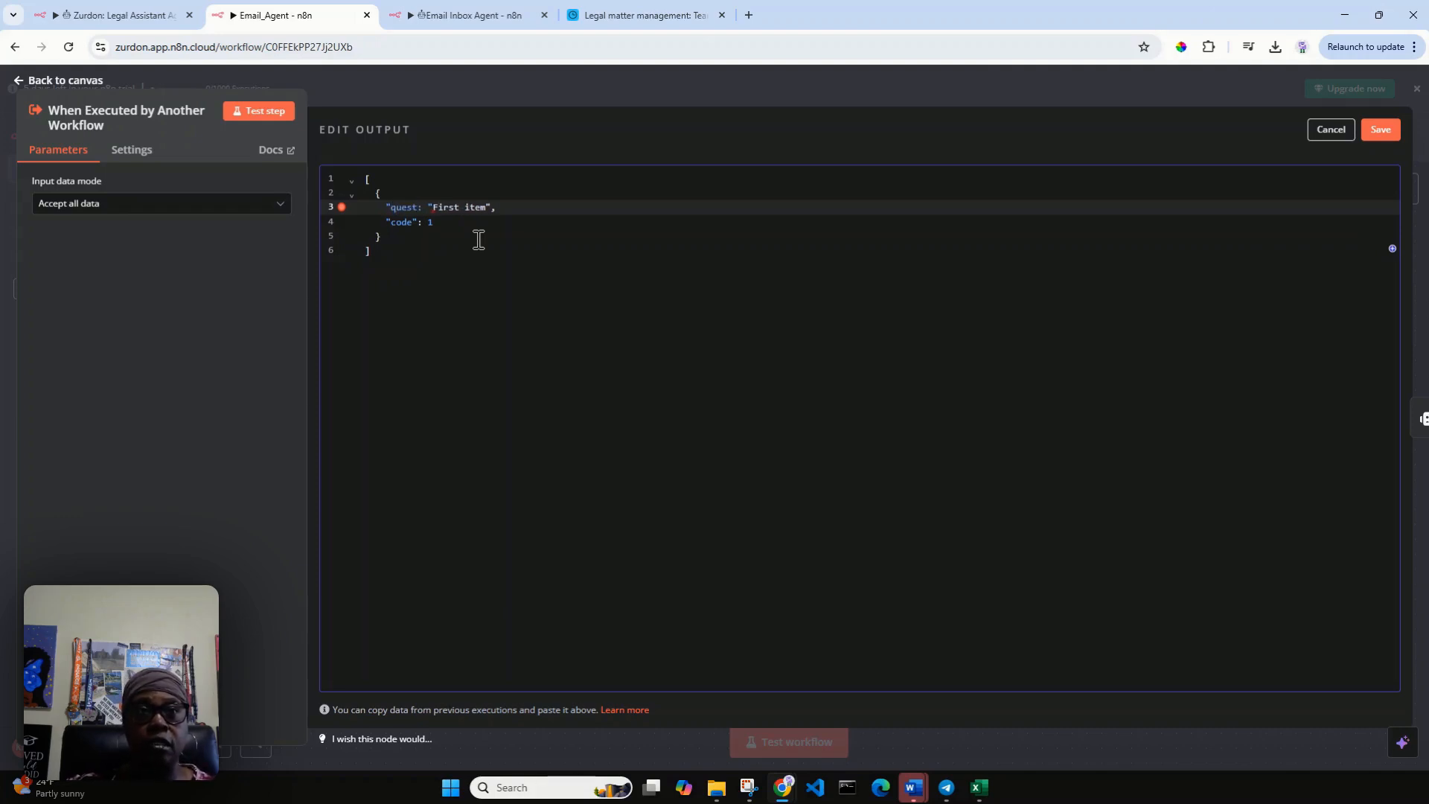
key("BackSpace")
key("BackSpace")
type("r")
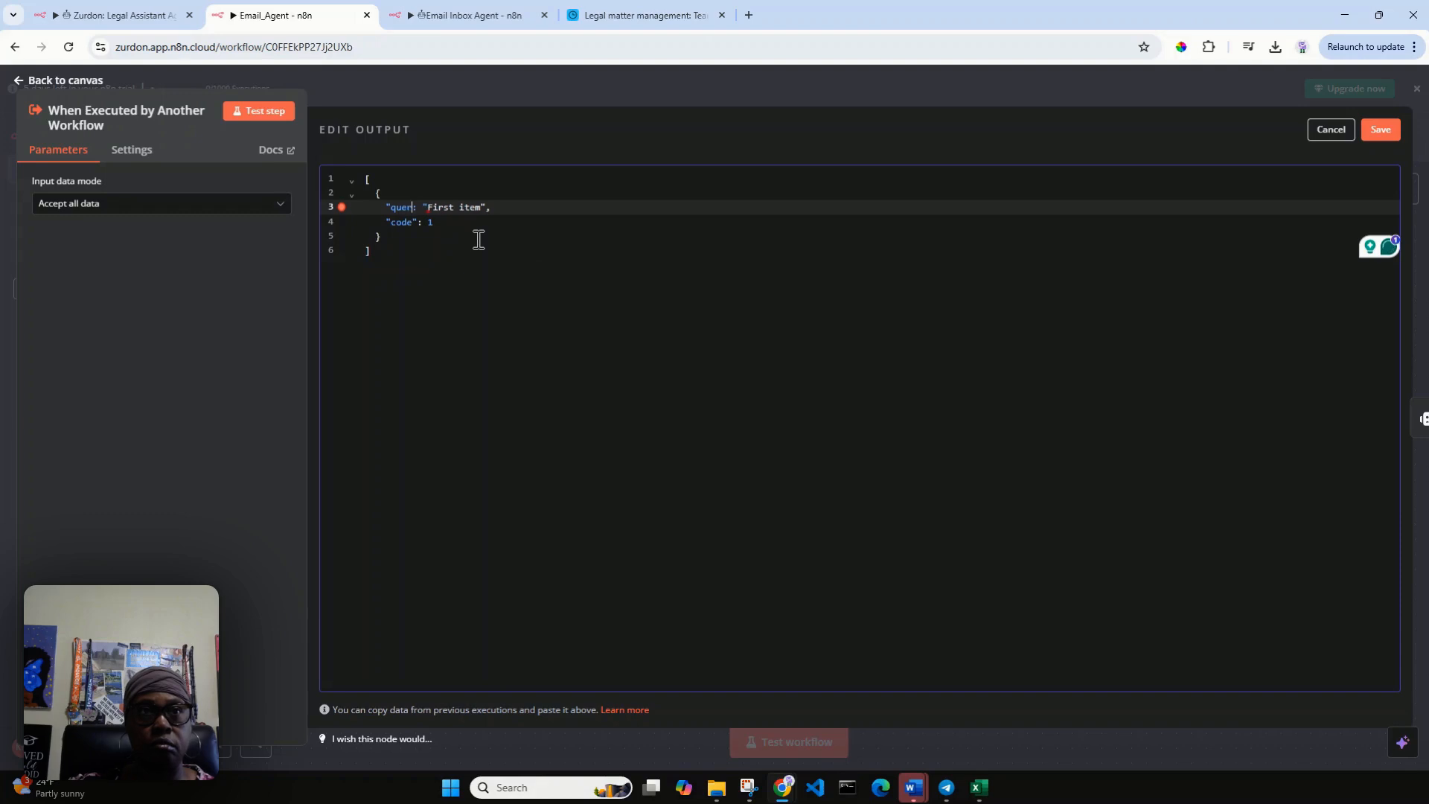
type("y\"")
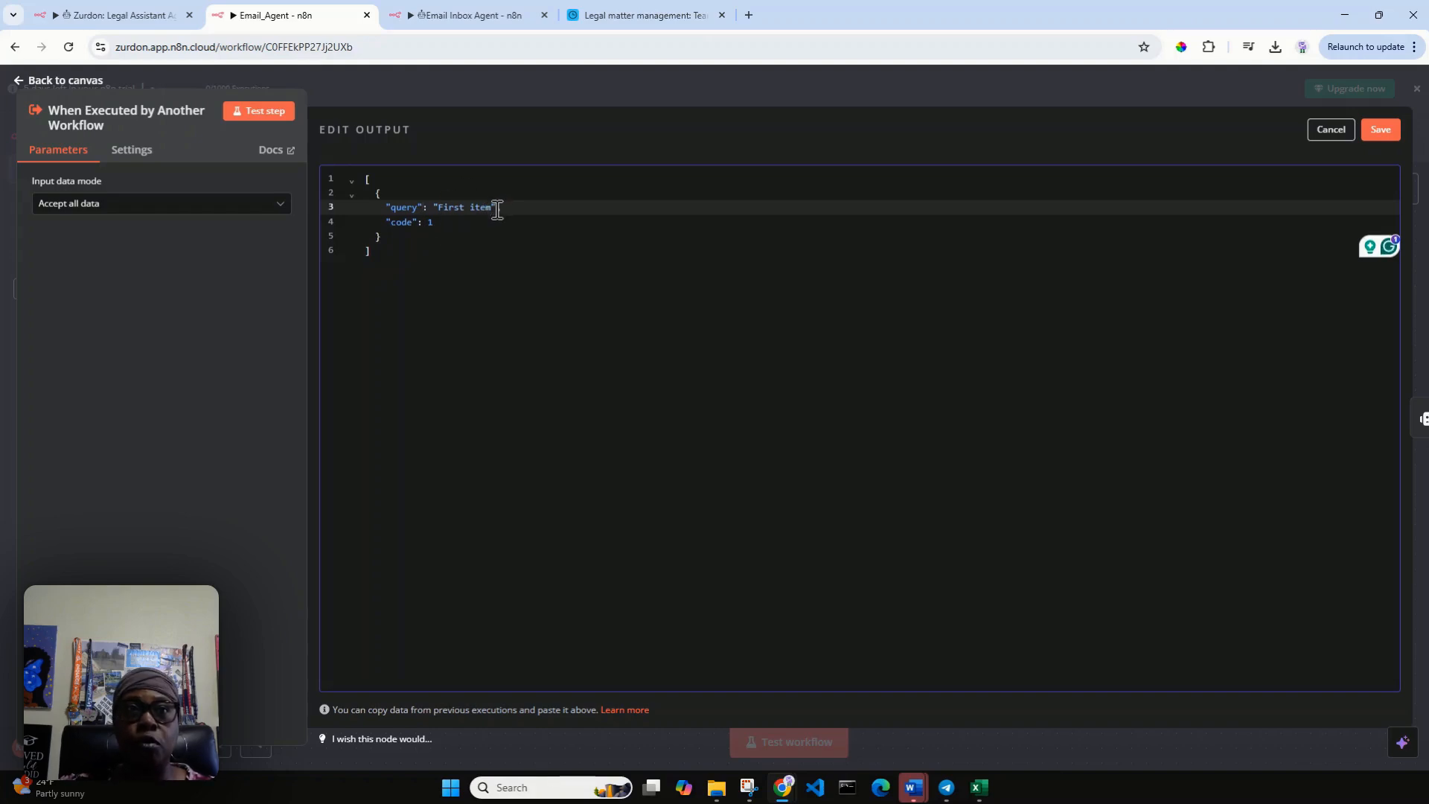
left_click_drag(497, 208, 505, 221)
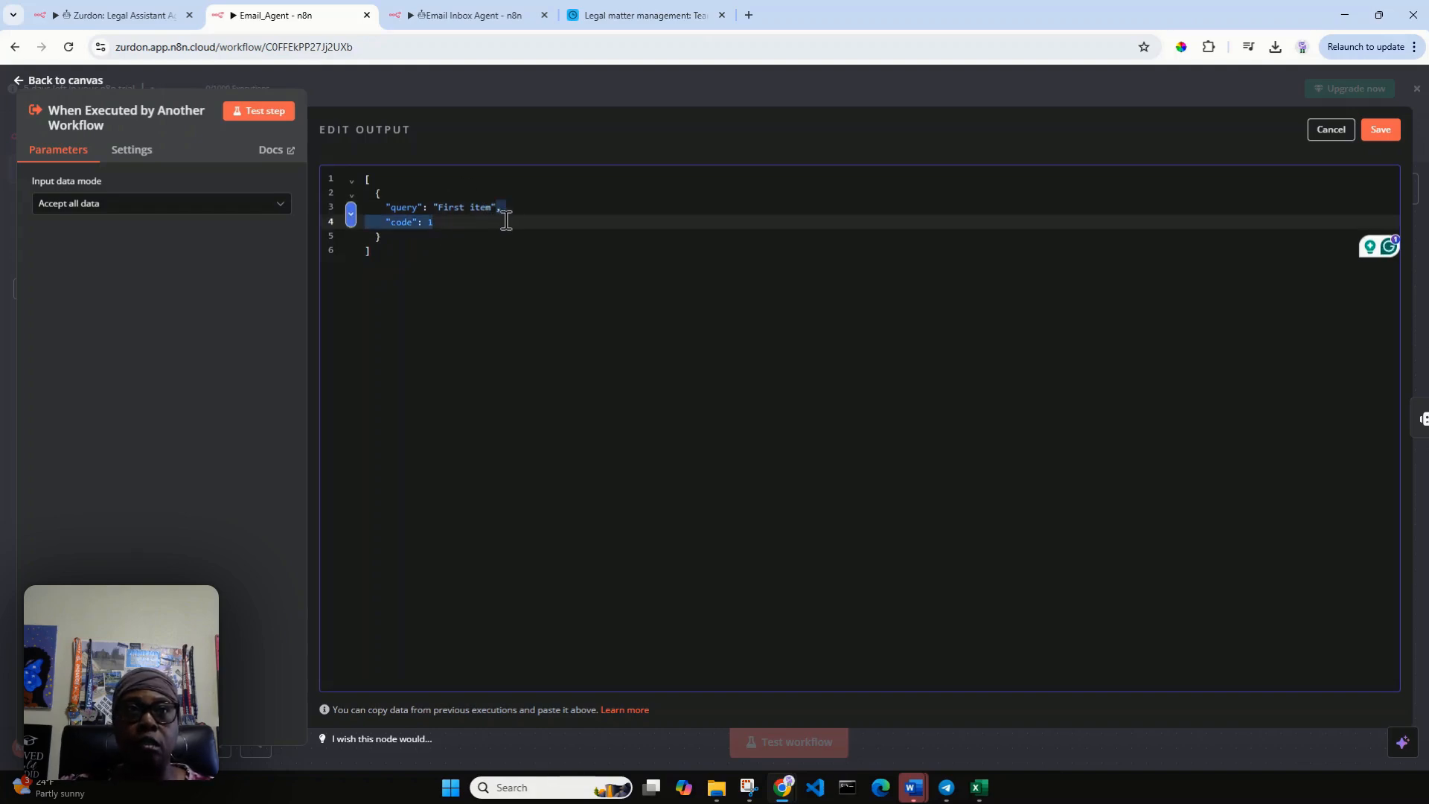
key("BackSpace")
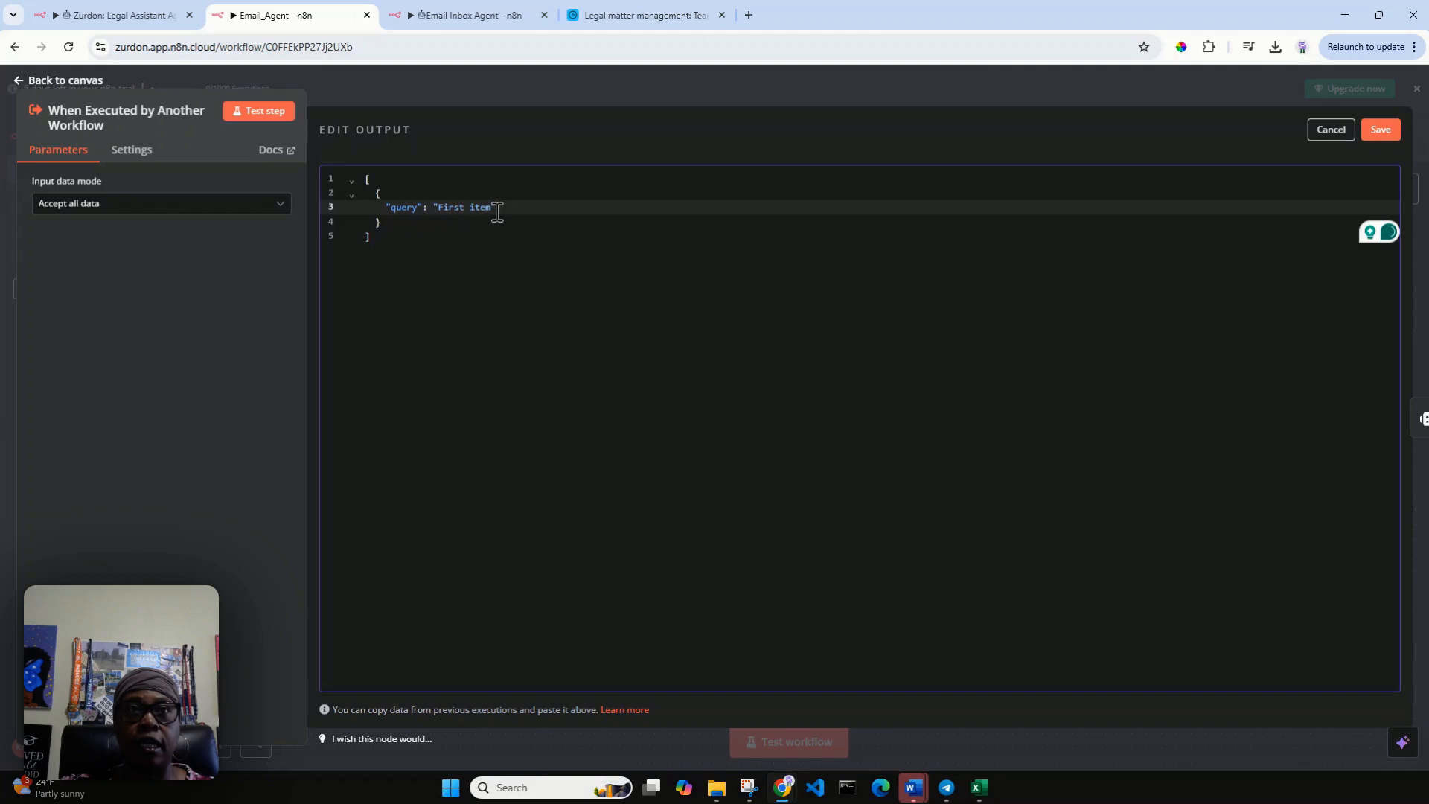
Replace the mock query's sample value with "Can you get an email from" followed by the contact's full name.
left_click_drag(495, 208, 437, 207)
type("Can you r")
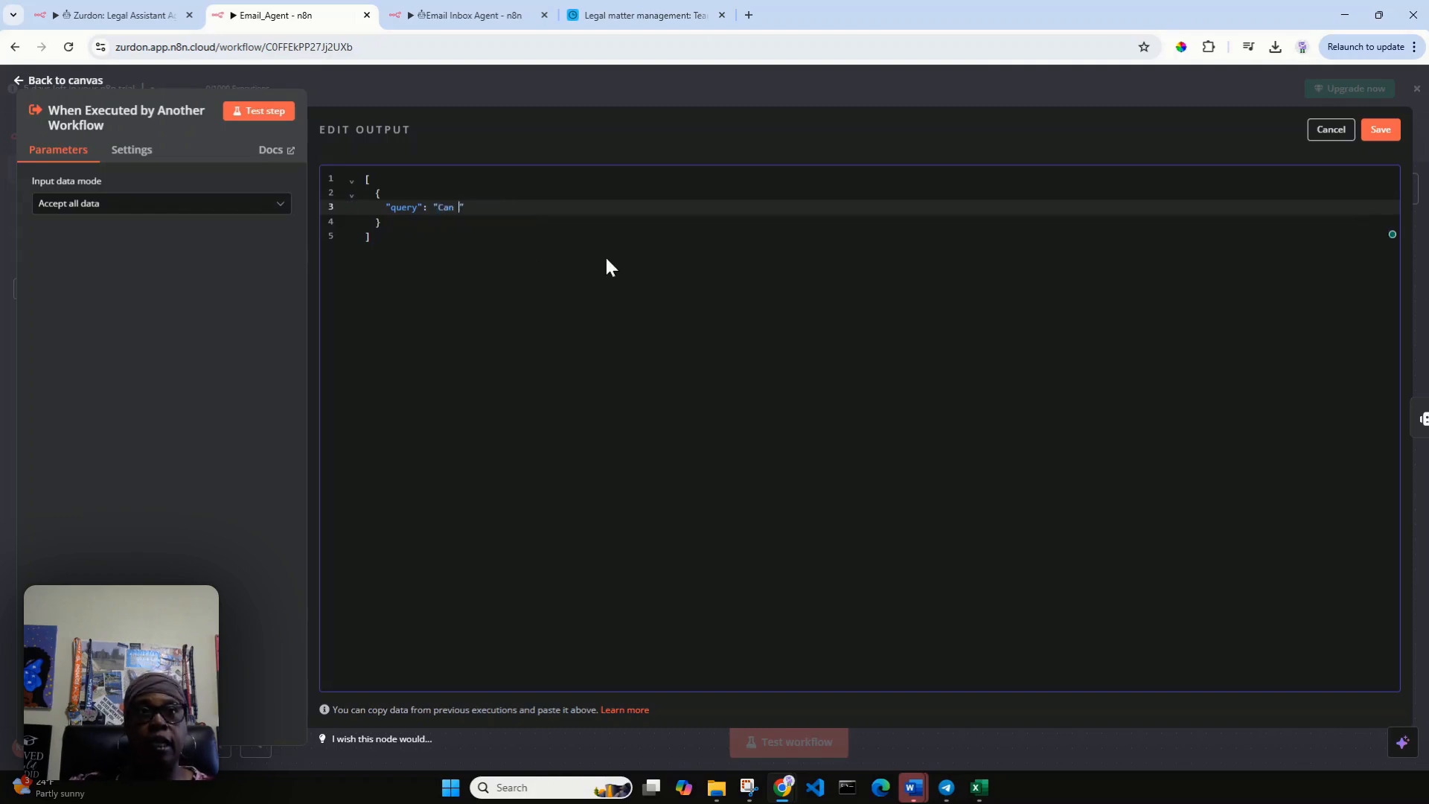
type("tieve")
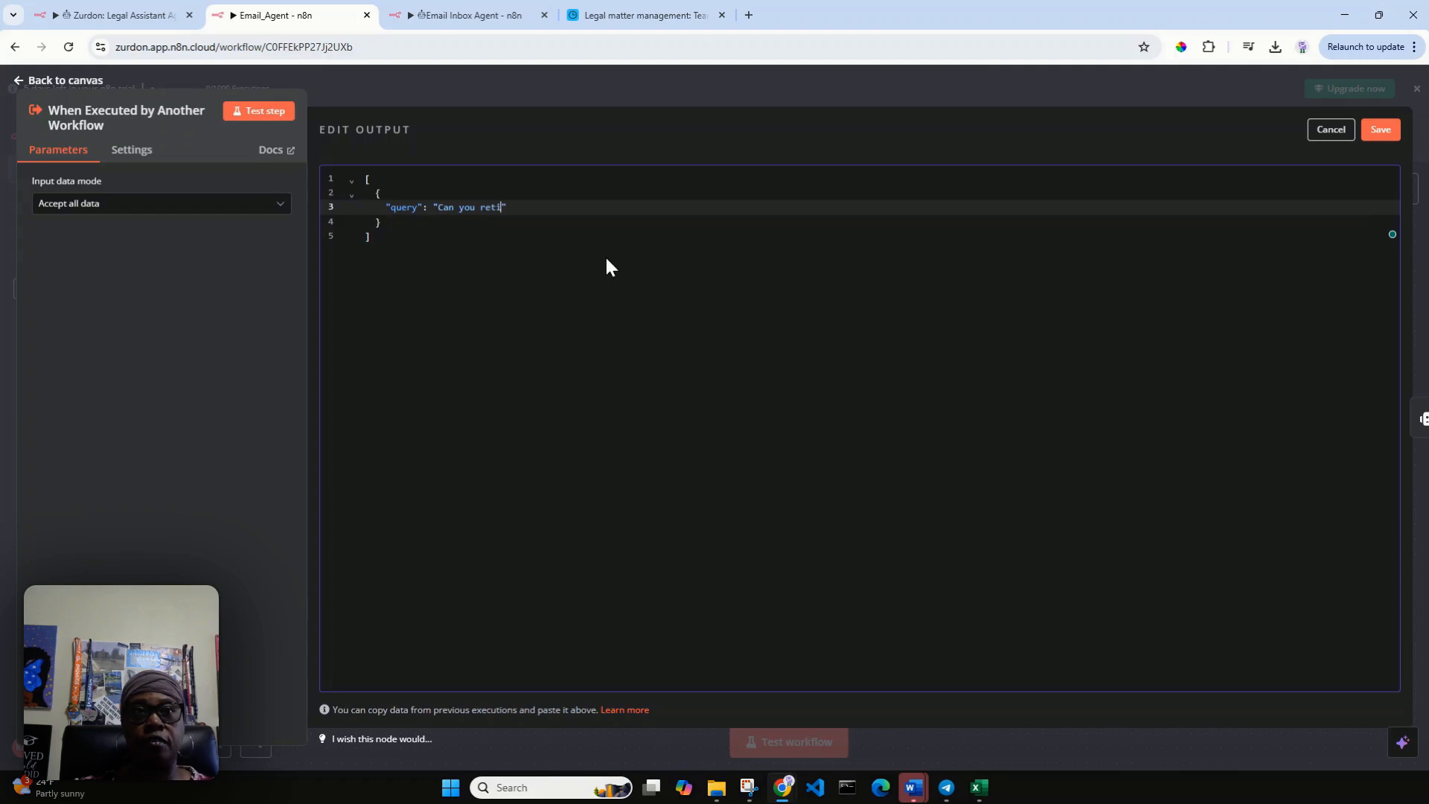
key("BackSpace")
key("BackSpace")
key("BackSpace")
key("BackSpace")
key("BackSpace")
type("rioe")
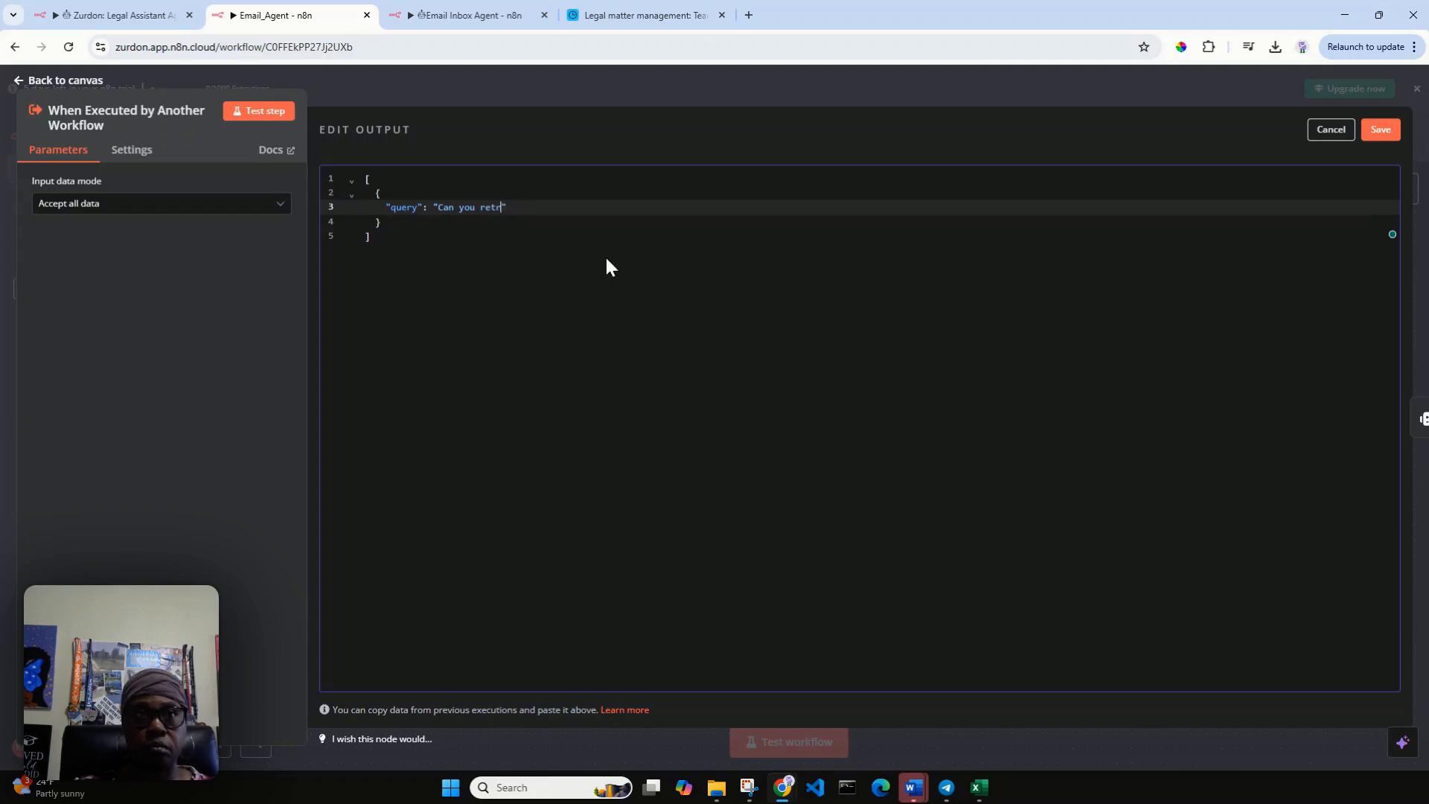
key("BackSpace")
key("BackSpace")
key("BackSpace")
key("BackSpace")
key("BackSpace")
key("BackSpace")
key("BackSpace")
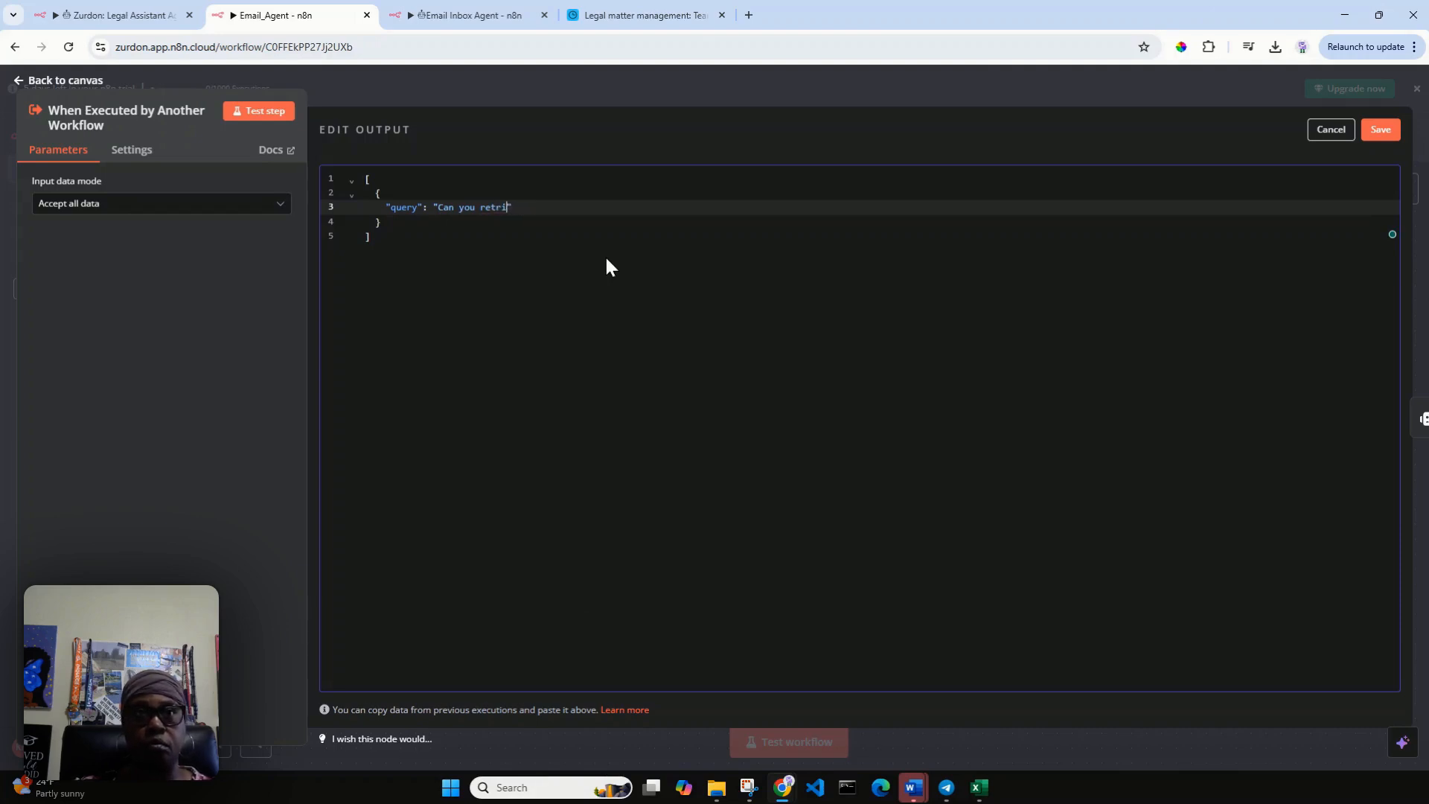
type("get an email")
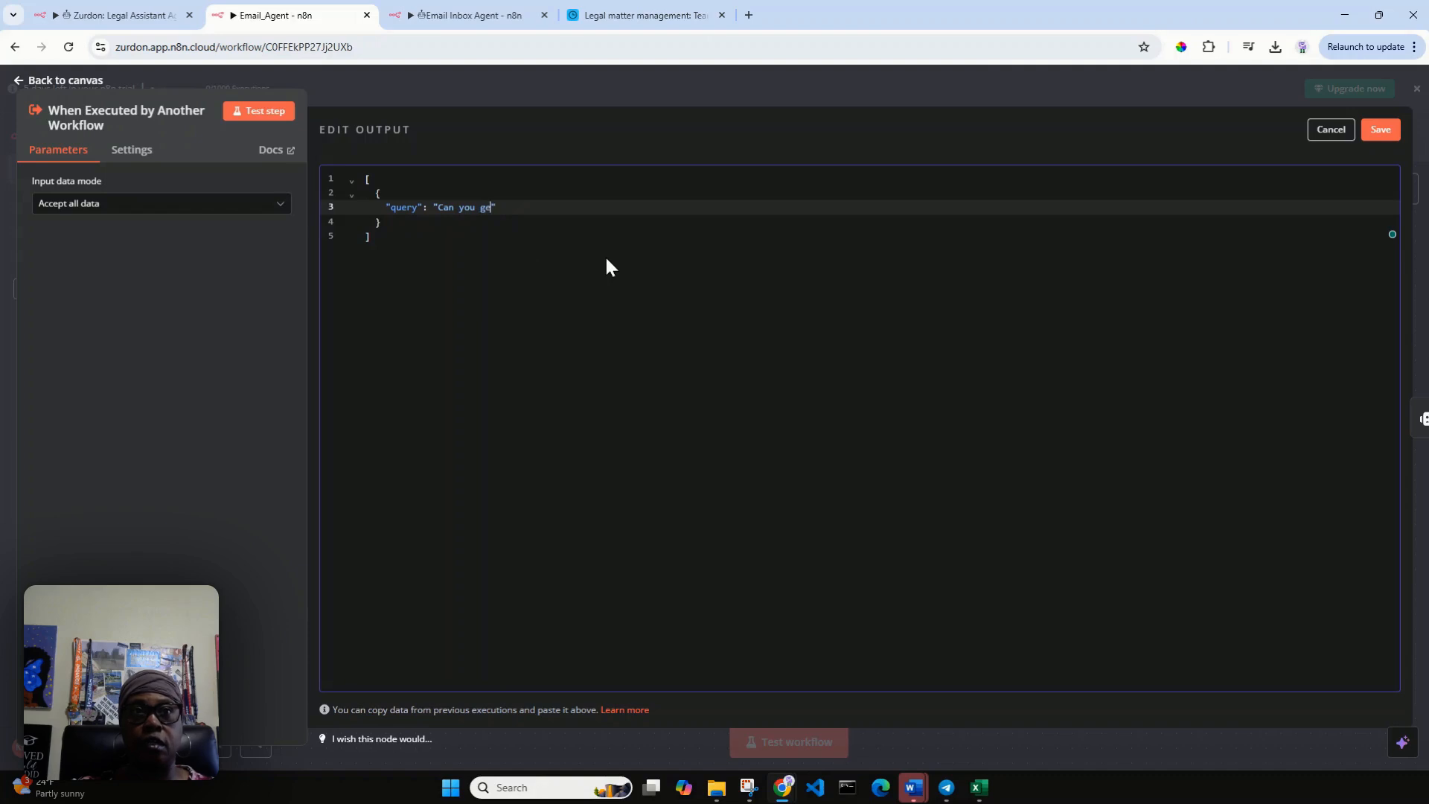
type(" from ")
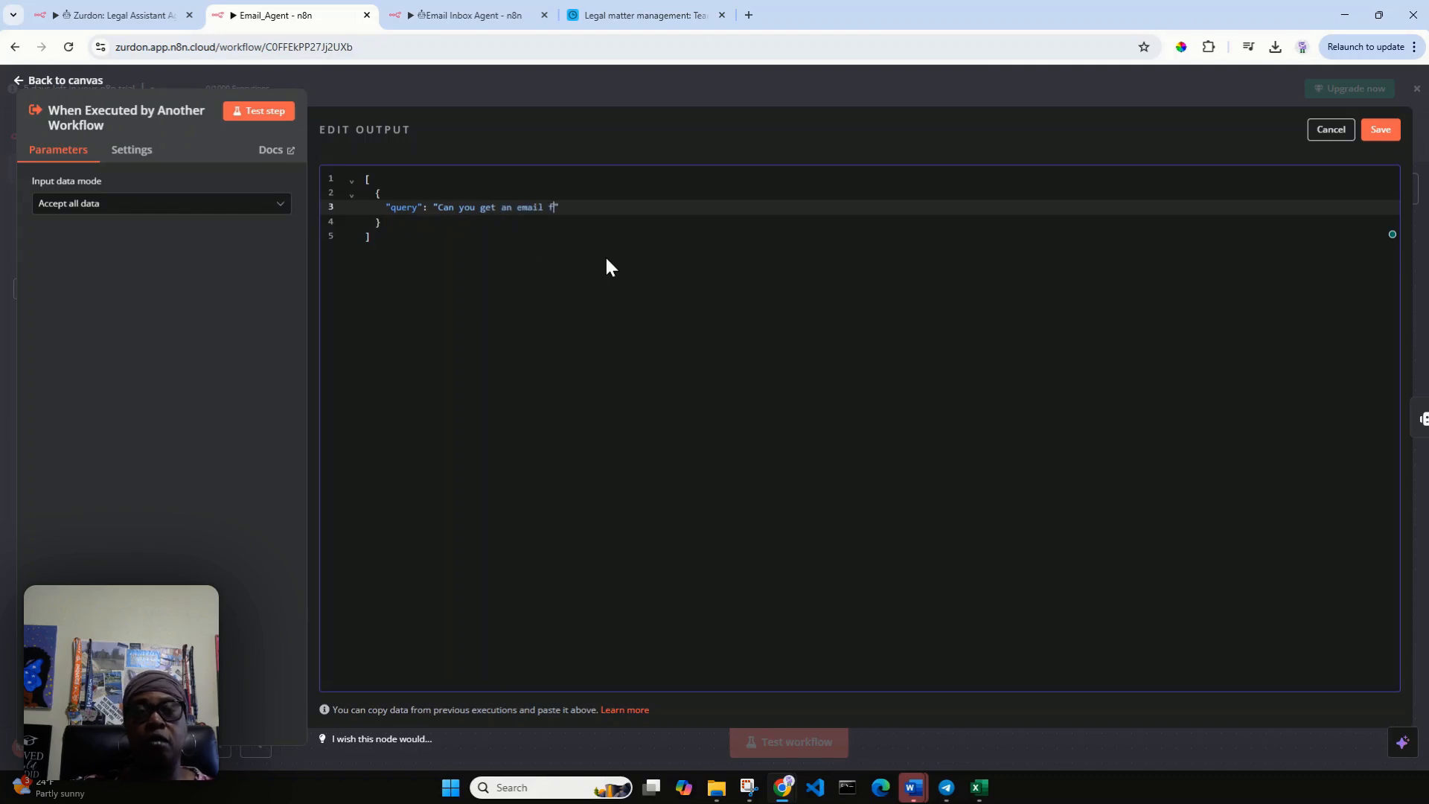
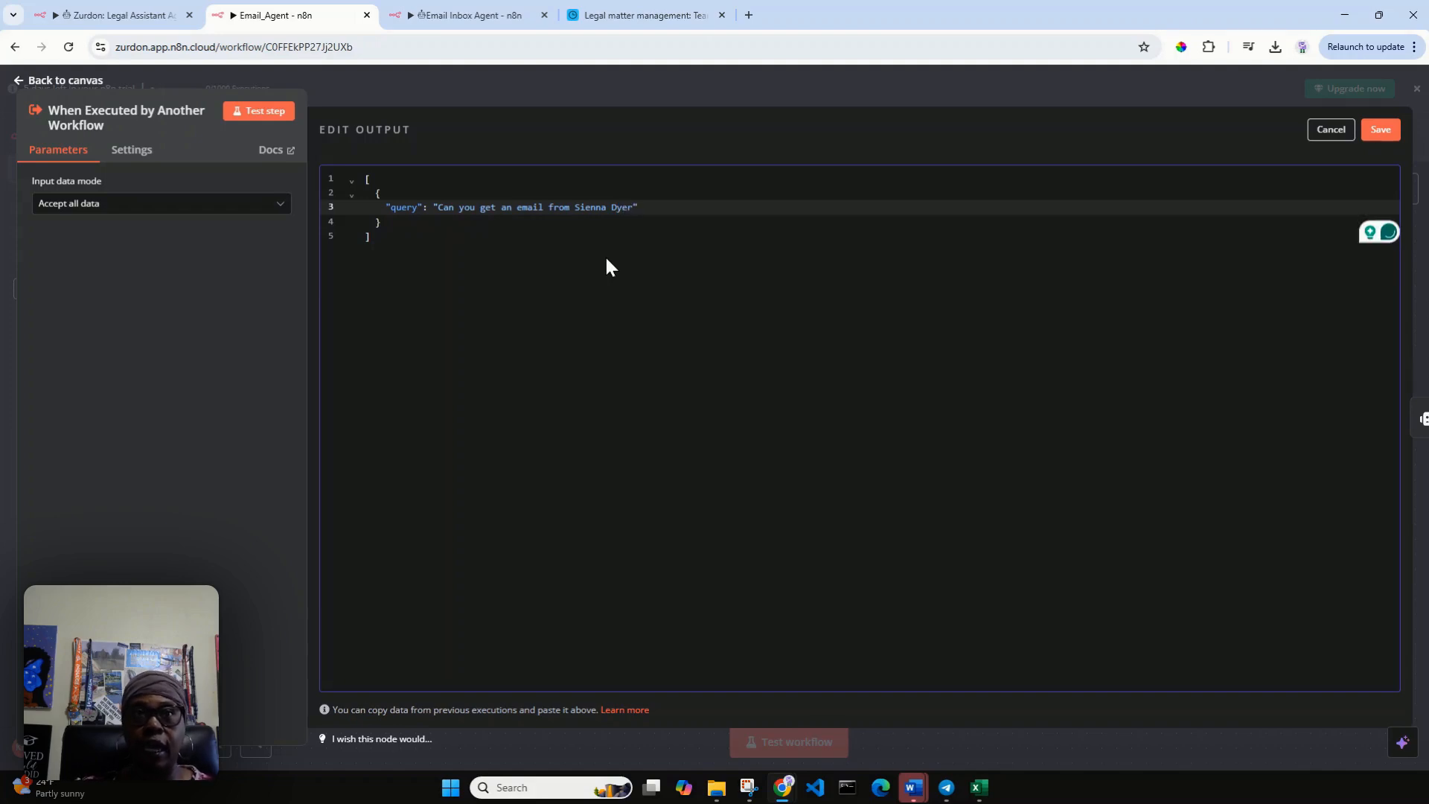
type(" (")
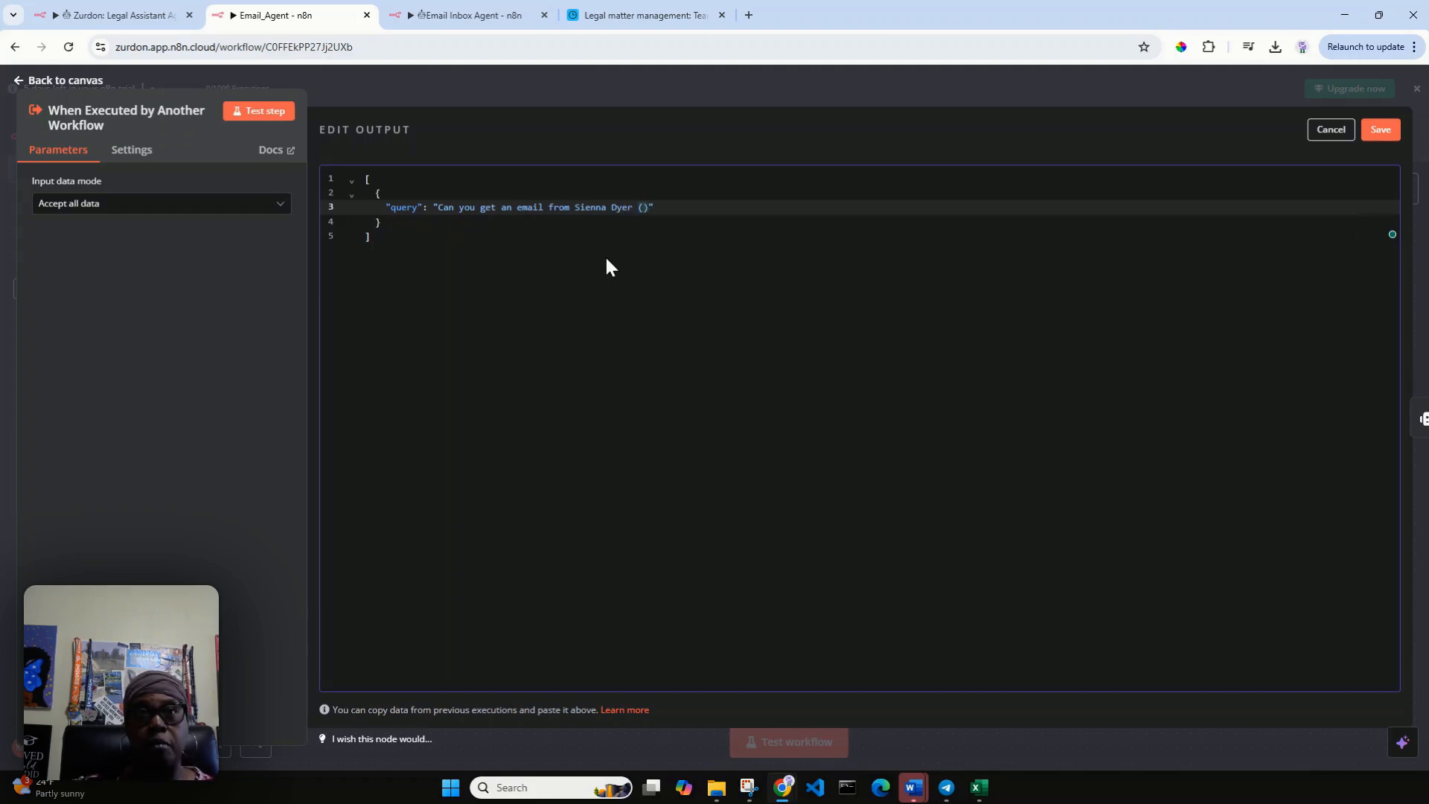
Append the contact's e-mail from the Airtable team directory in parentheses to the query, save the mock output and return to the canvas.
left_click(638, 15)
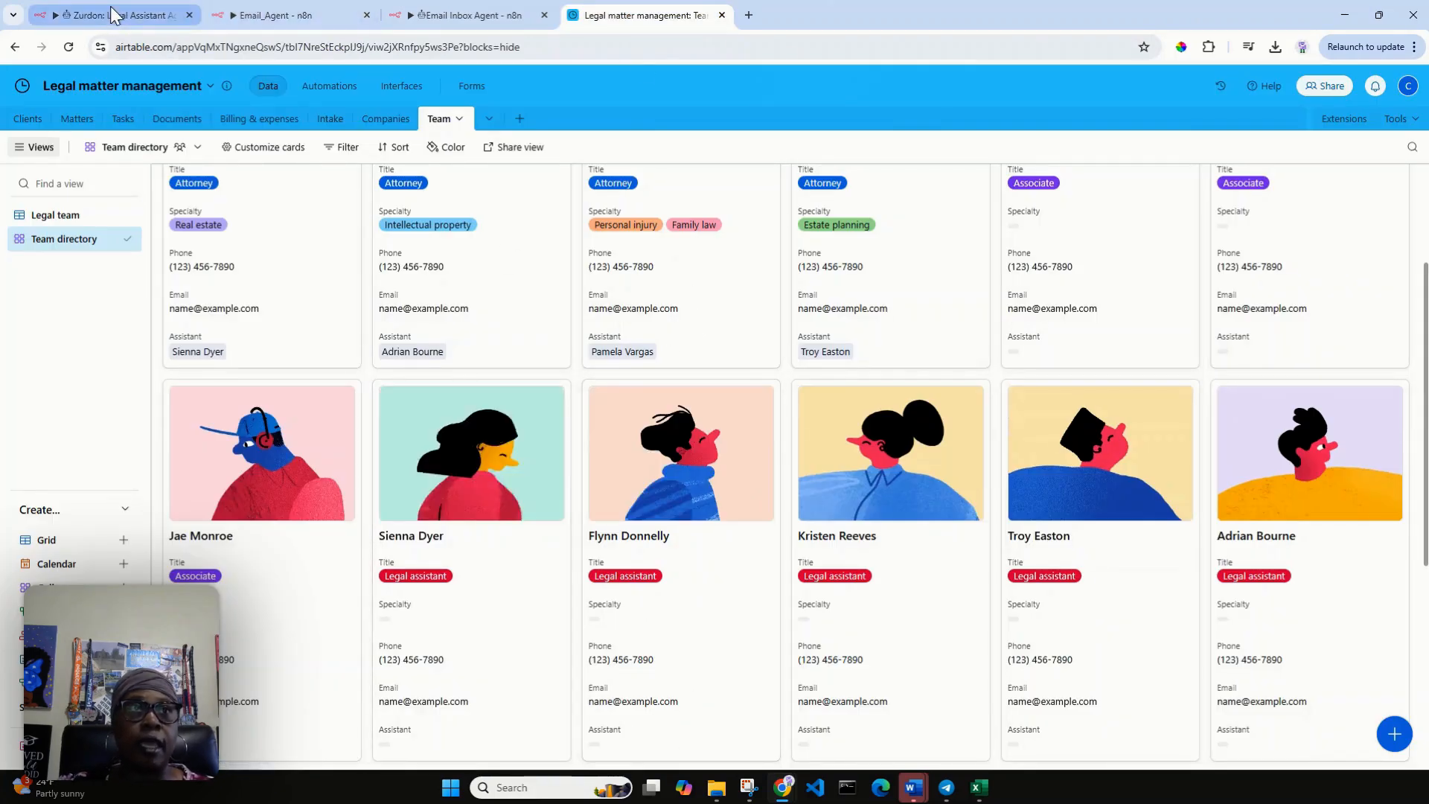
left_click(257, 15)
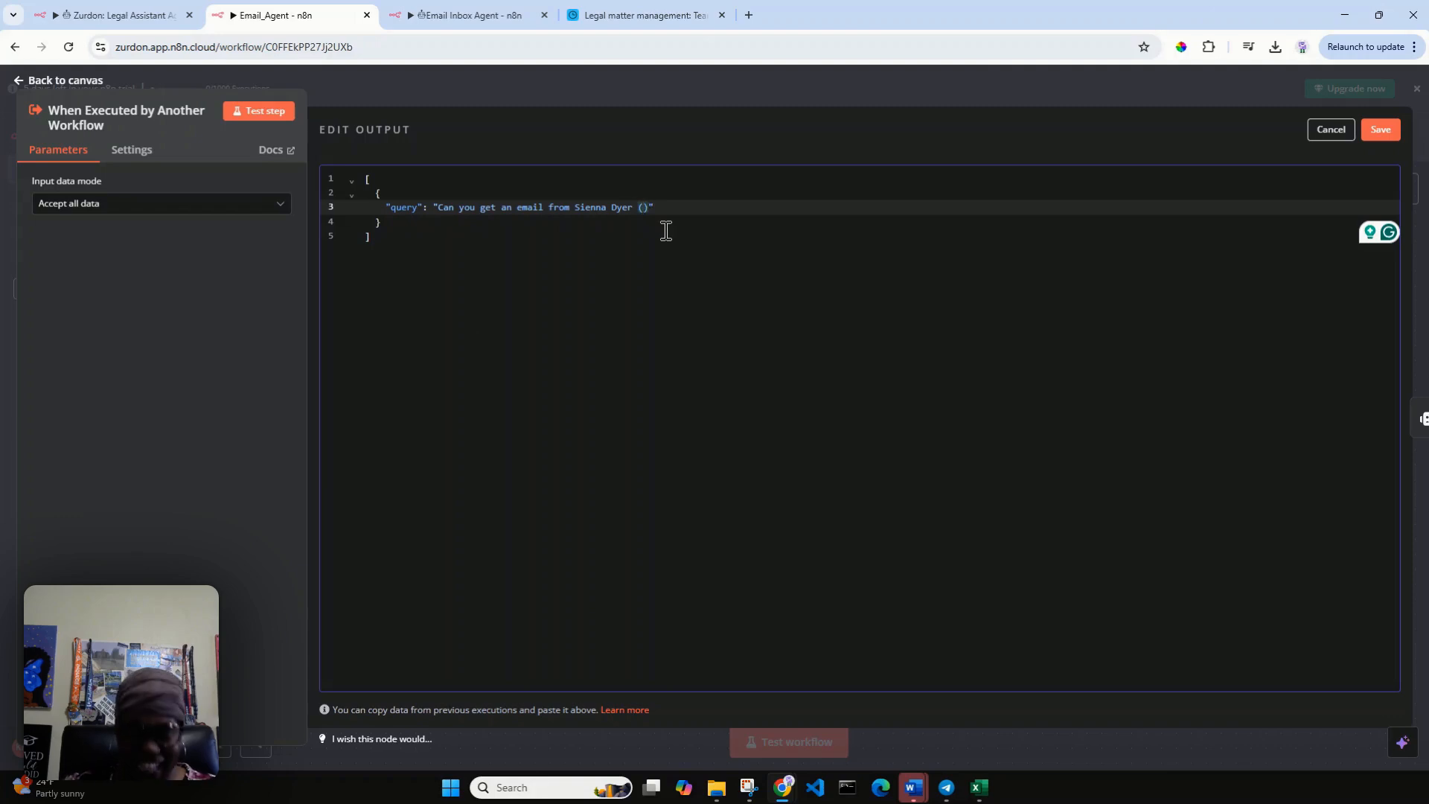
type("name@e")
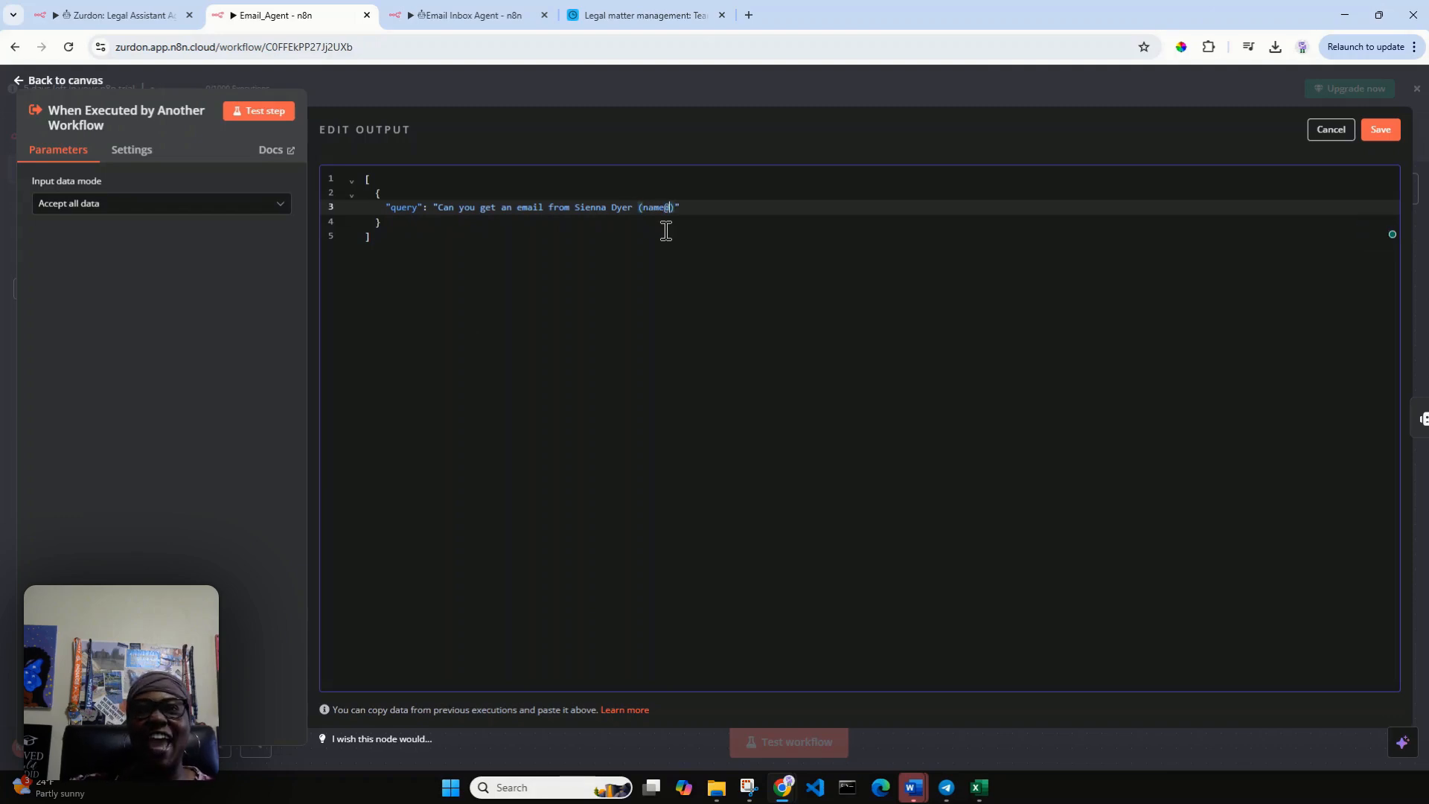
type("xampl")
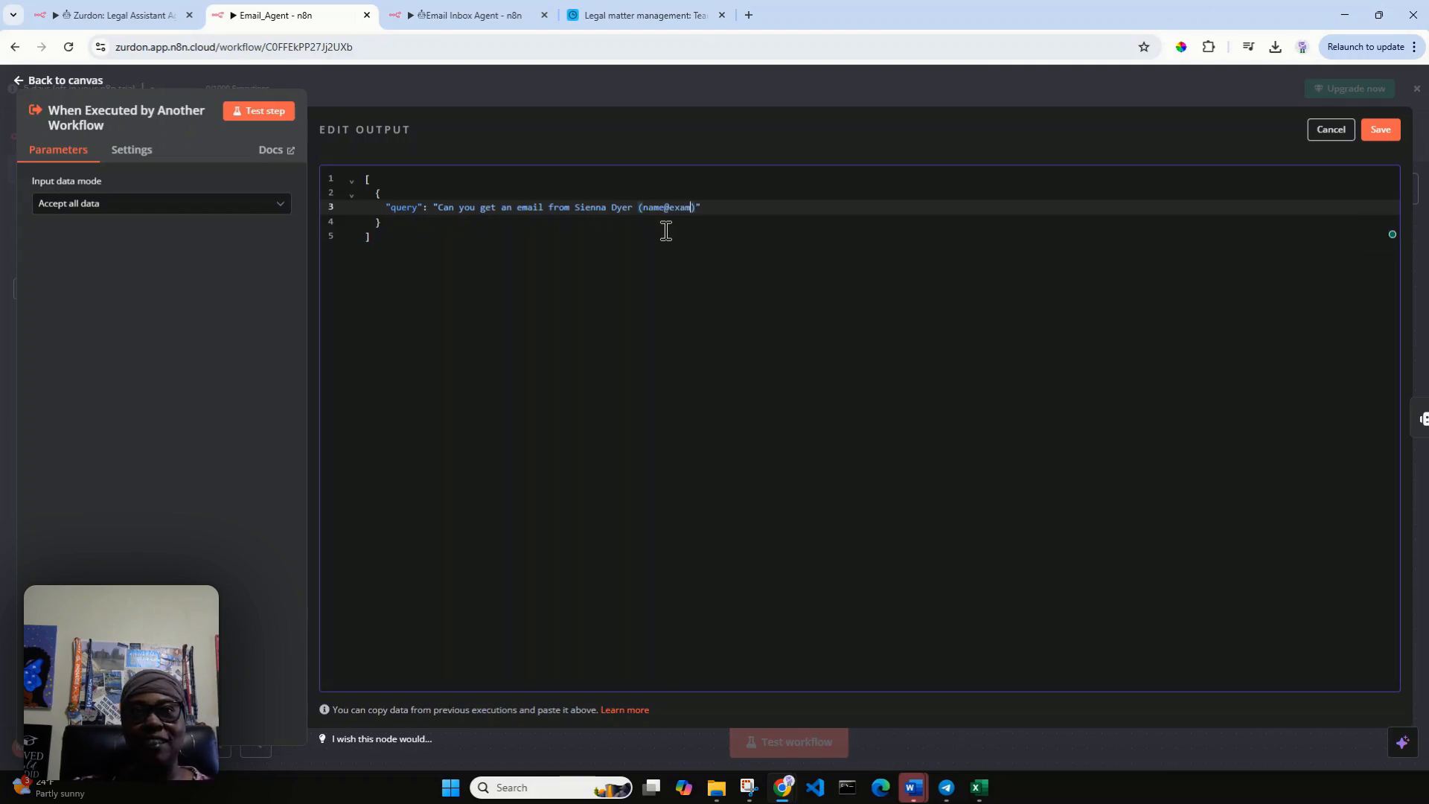
type("e.com")
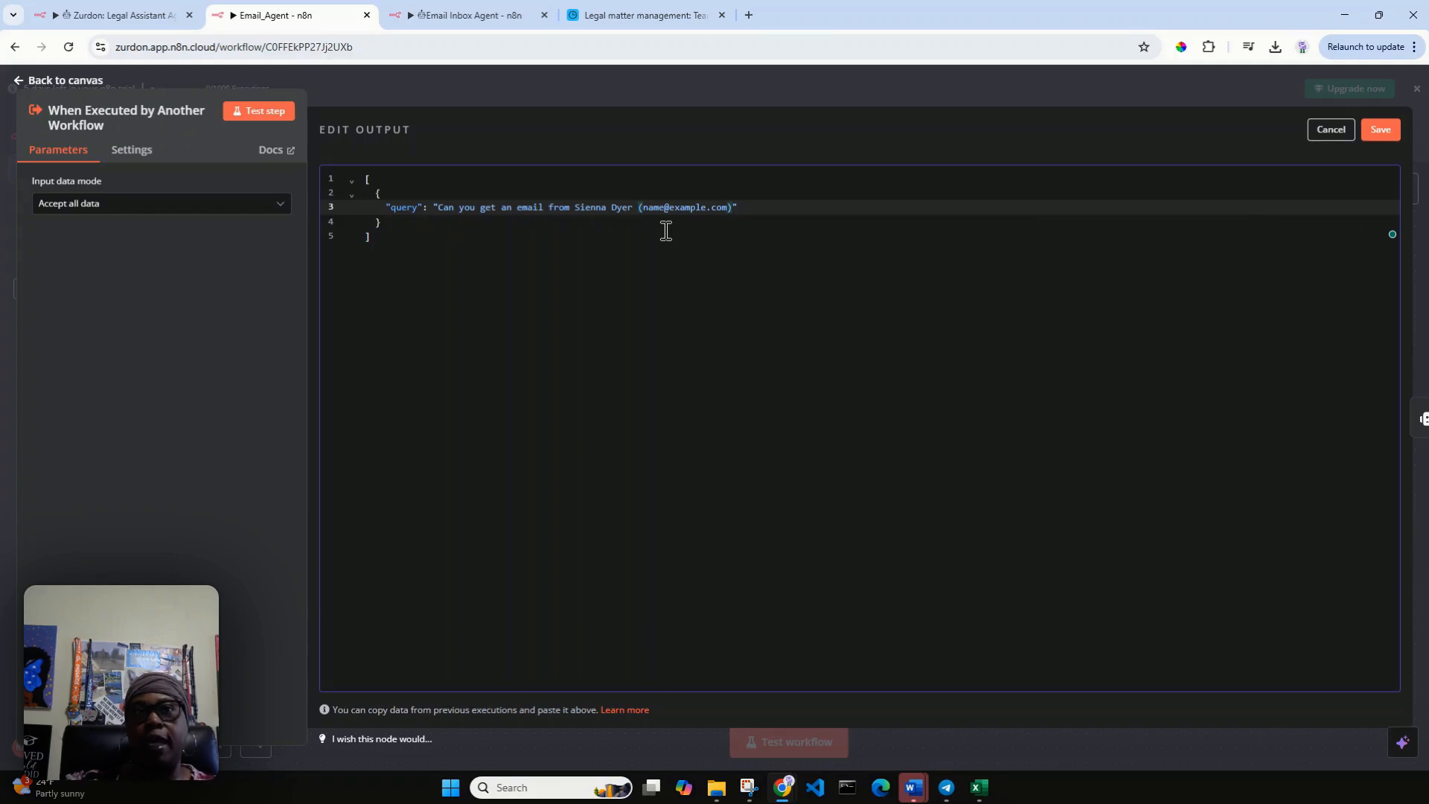
left_click(1378, 133)
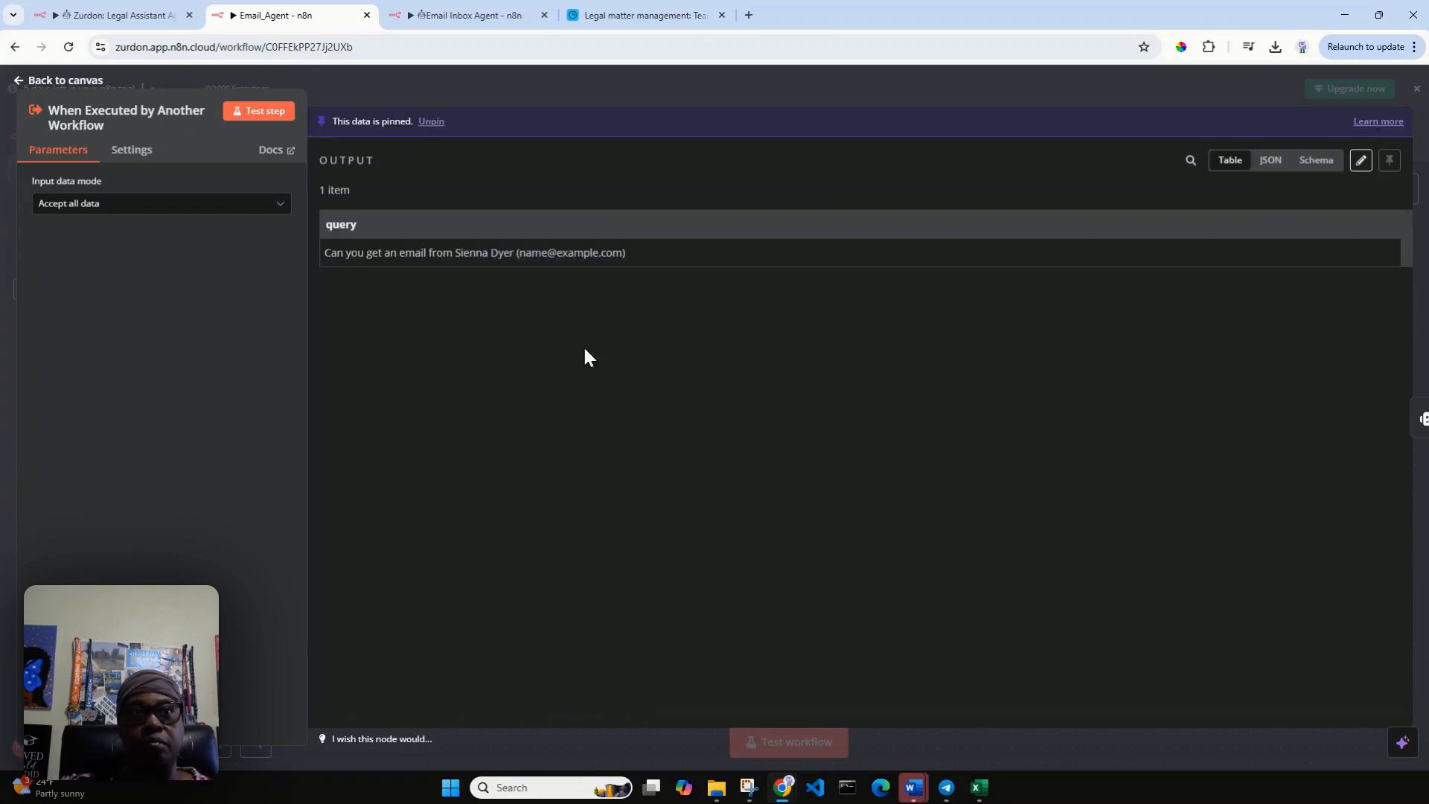
left_click(43, 81)
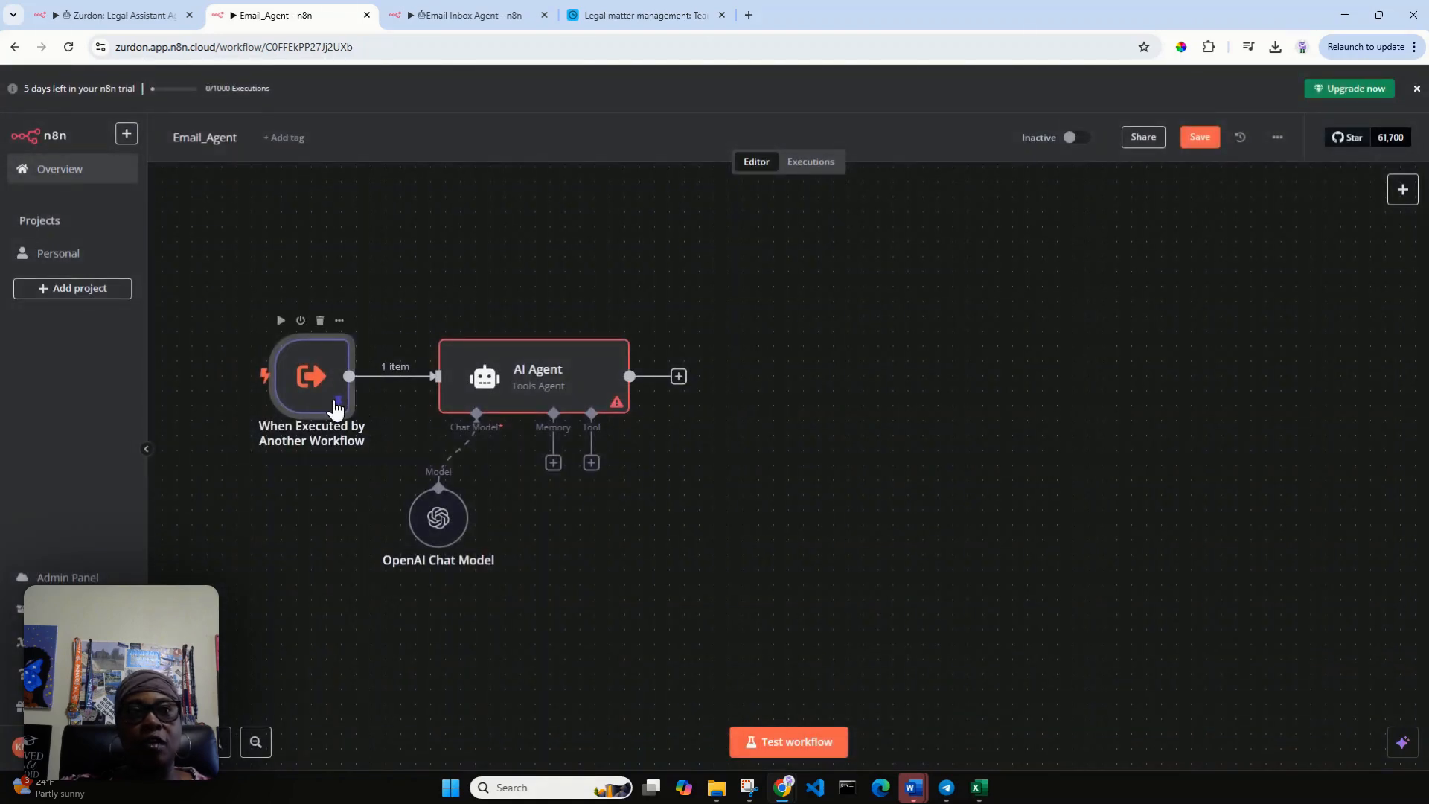
Map the trigger's query field into the AI Agent's prompt text as {{ $json.query }}, test the node and return to the canvas.
mouse_move(415, 400)
mouse_move(559, 350)
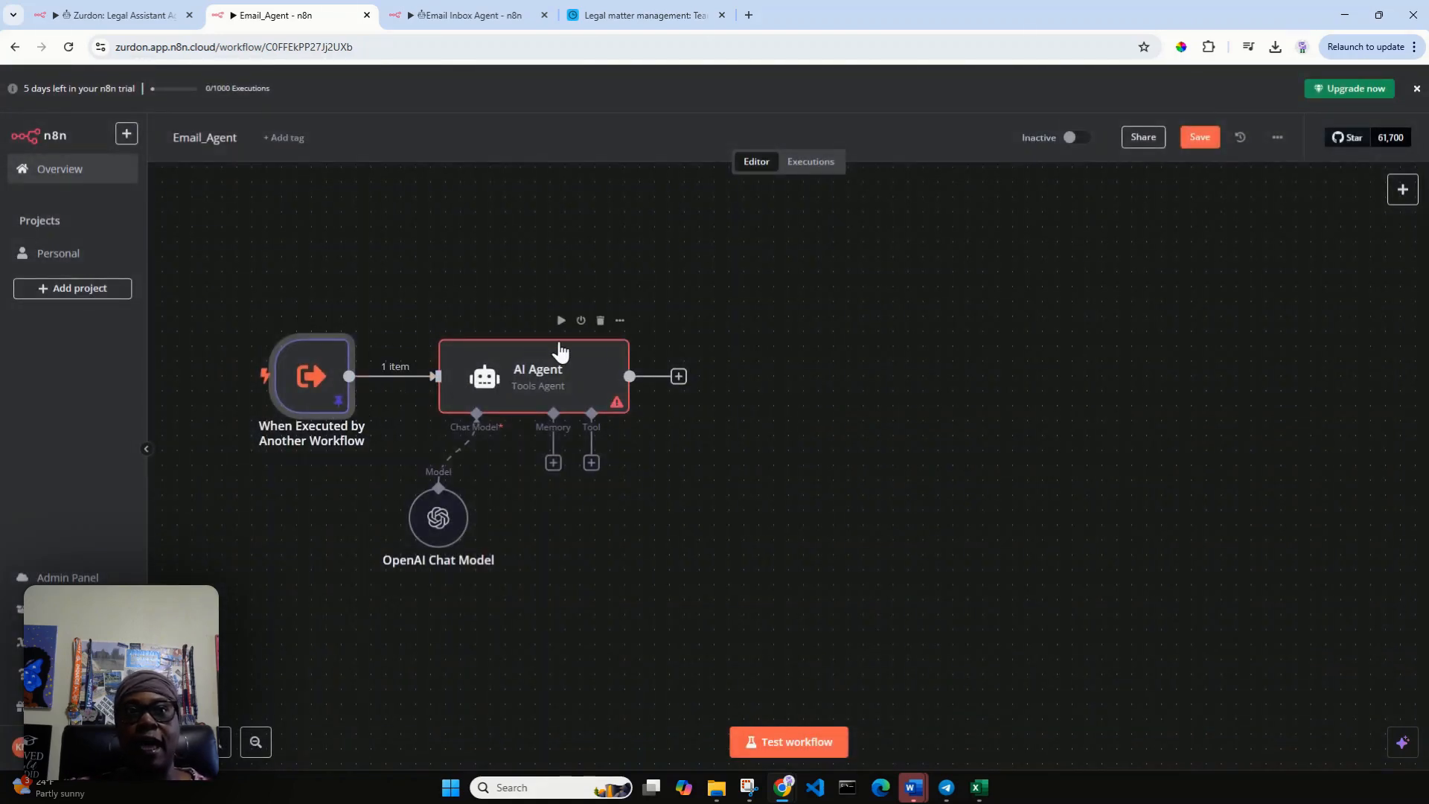
left_click(560, 326)
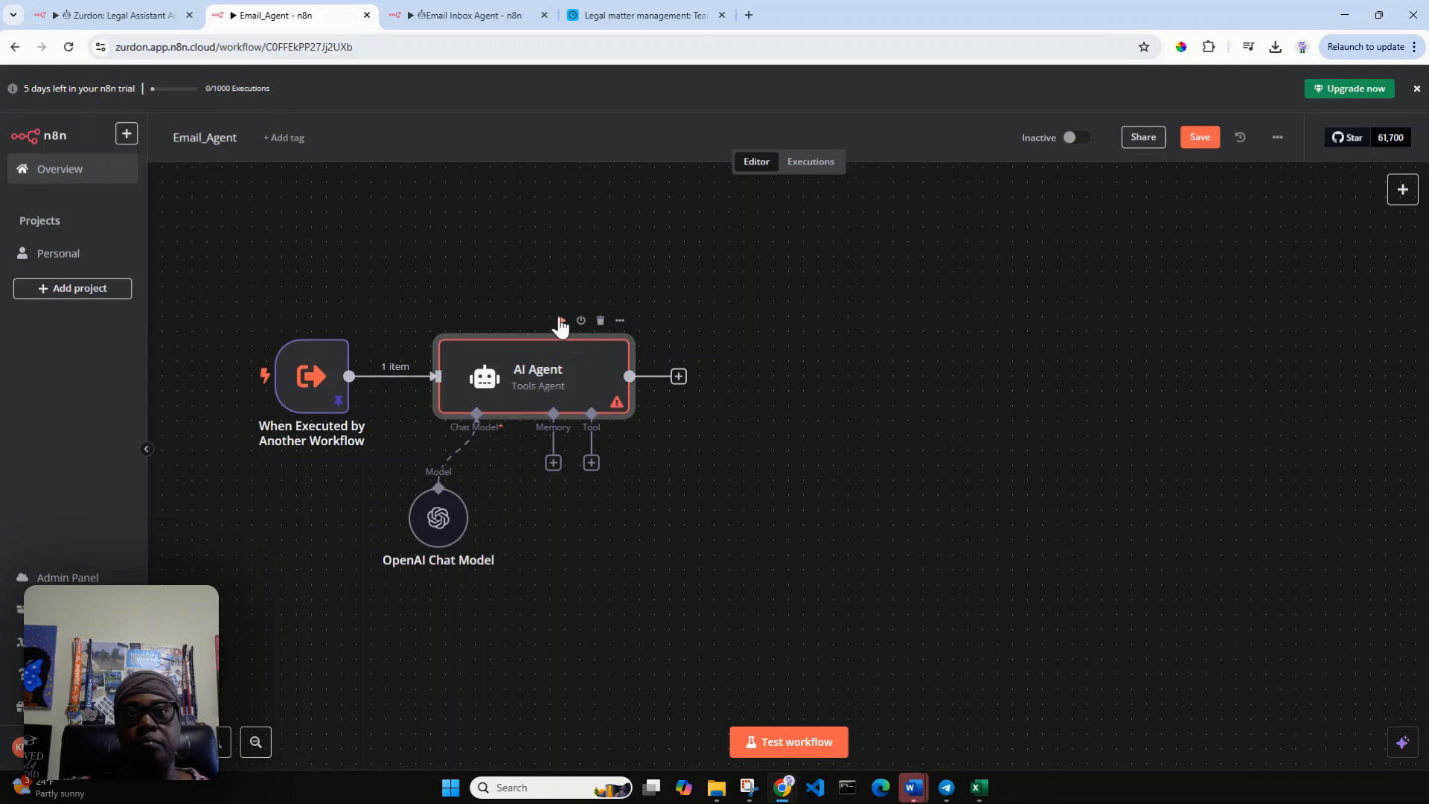
double_click(571, 385)
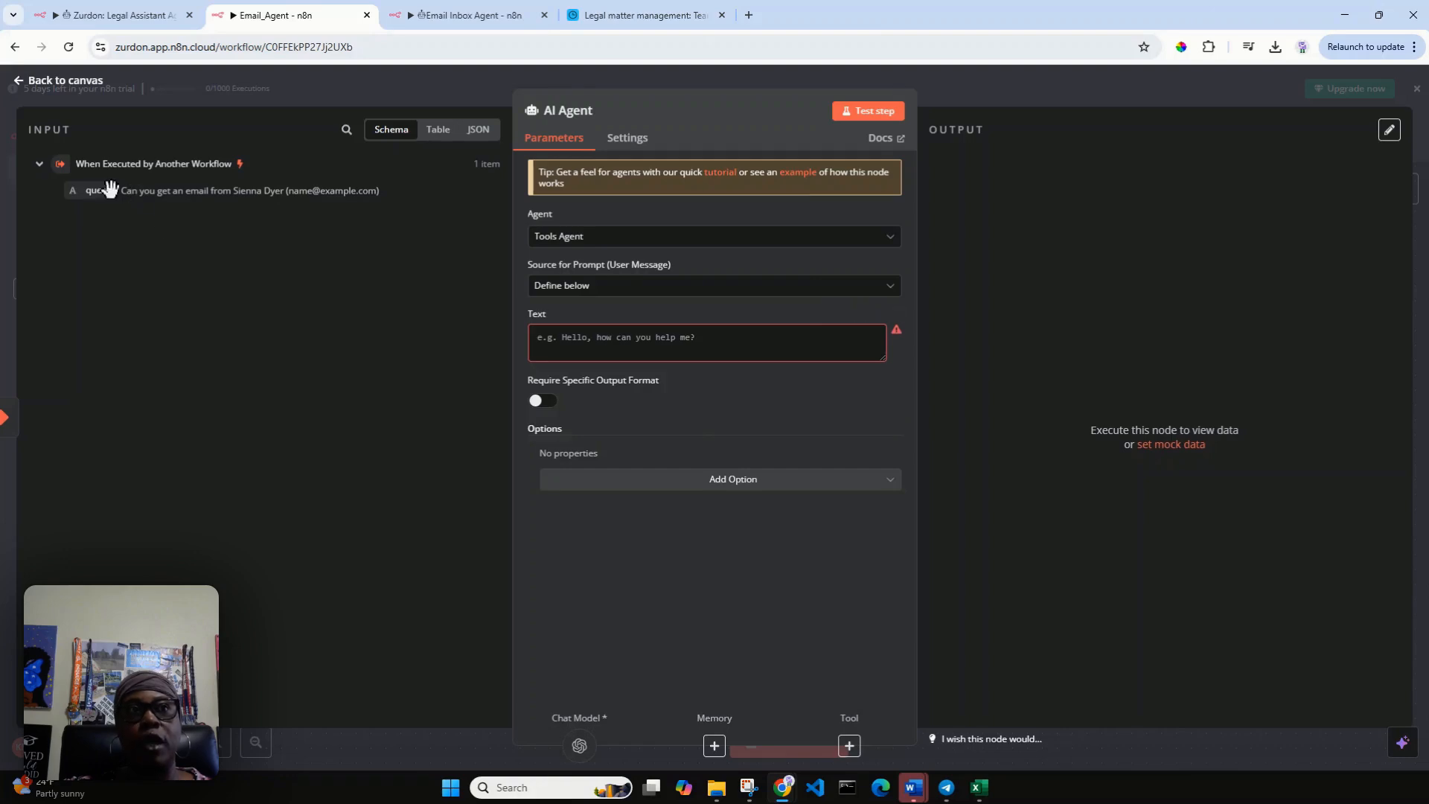
left_click_drag(88, 195, 591, 355)
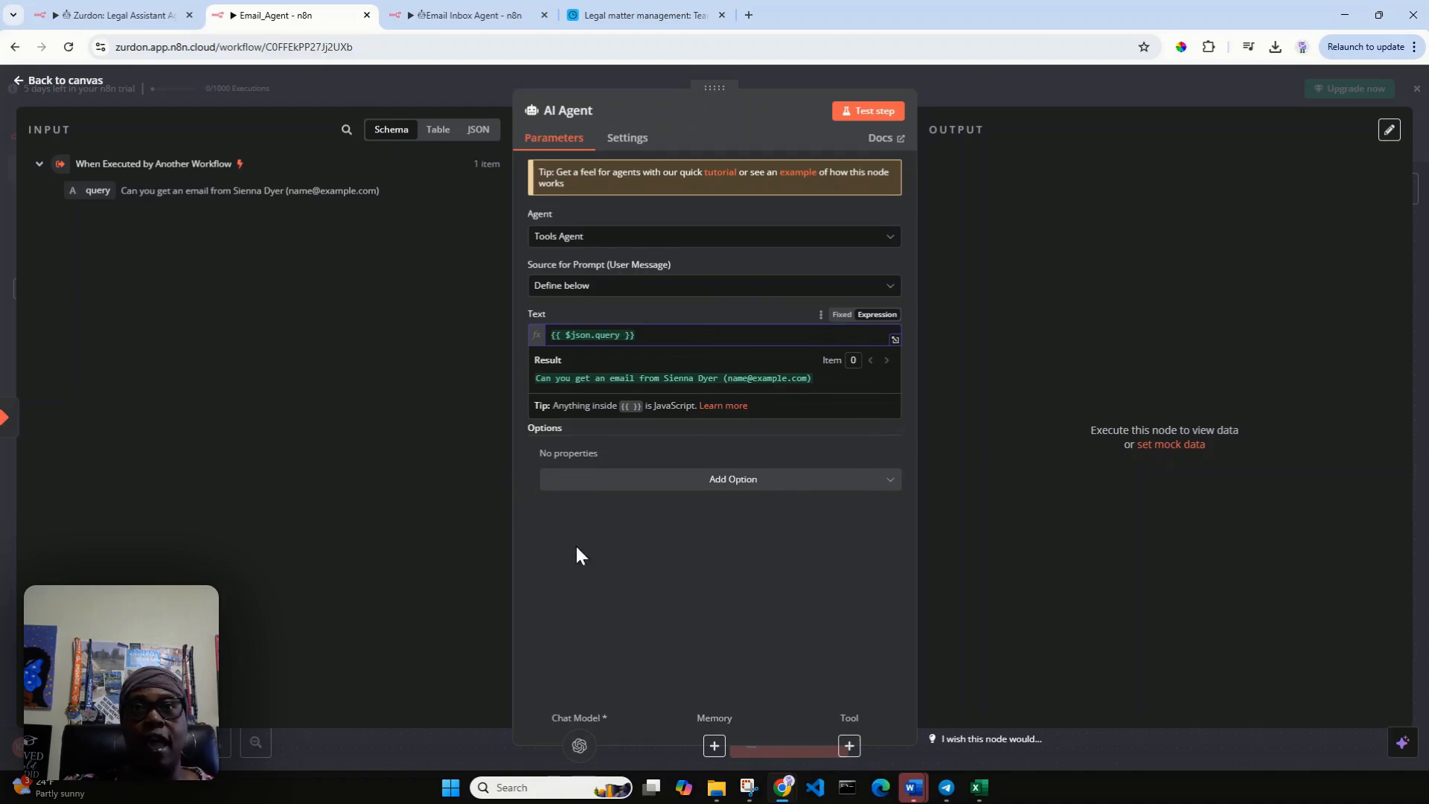
left_click(869, 112)
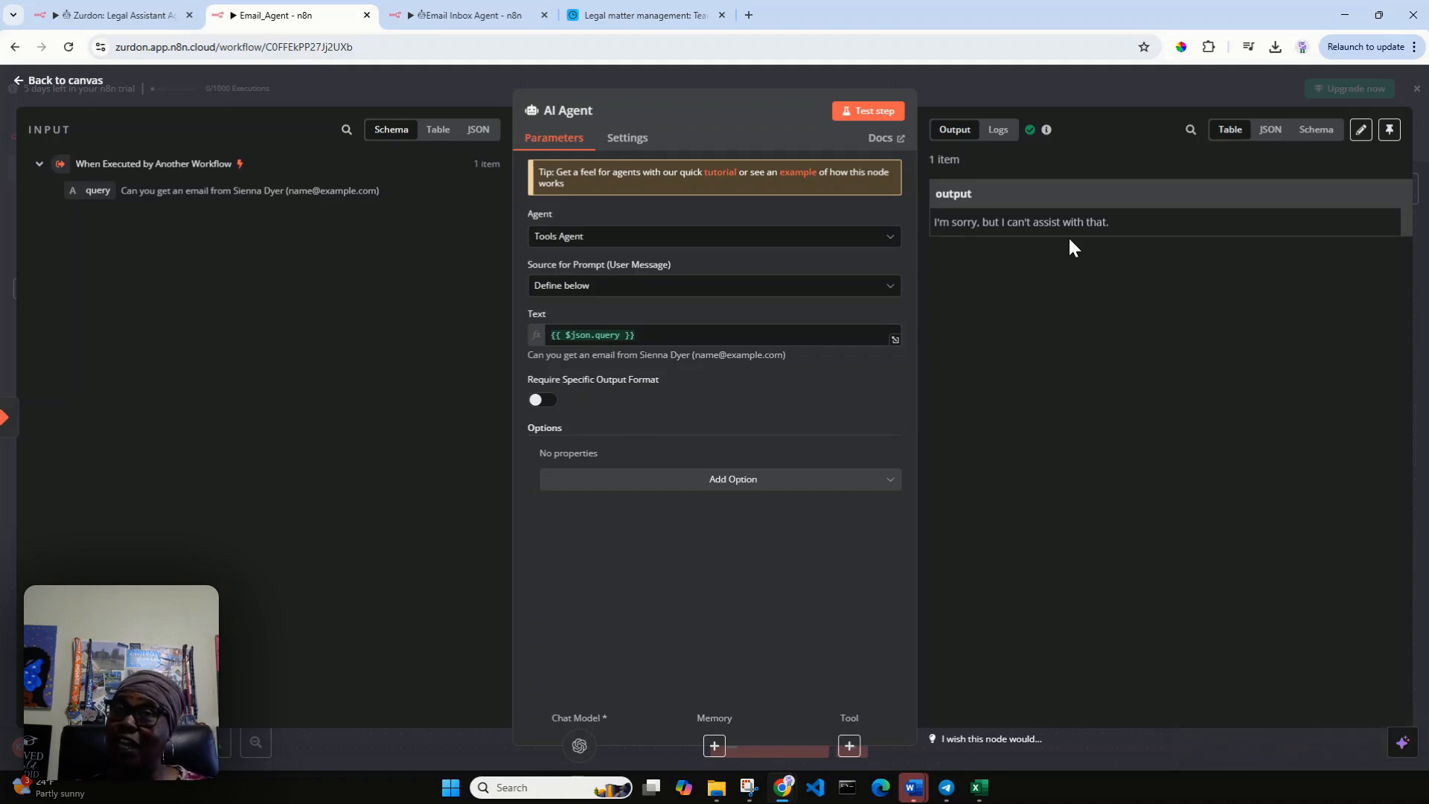
left_click(23, 84)
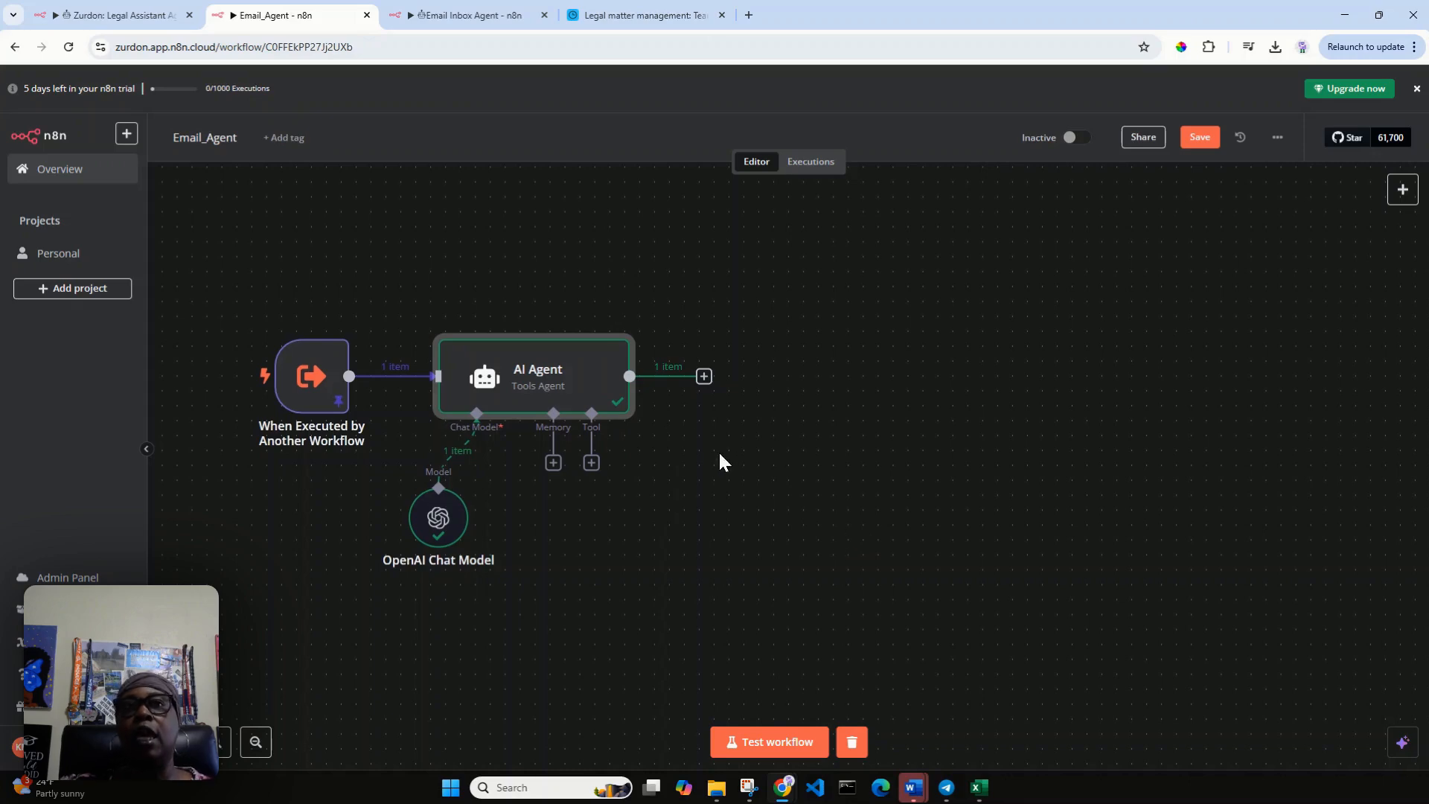
Attach a Gmail Tool to the AI Agent and rename its node Search_Email.
left_click(591, 463)
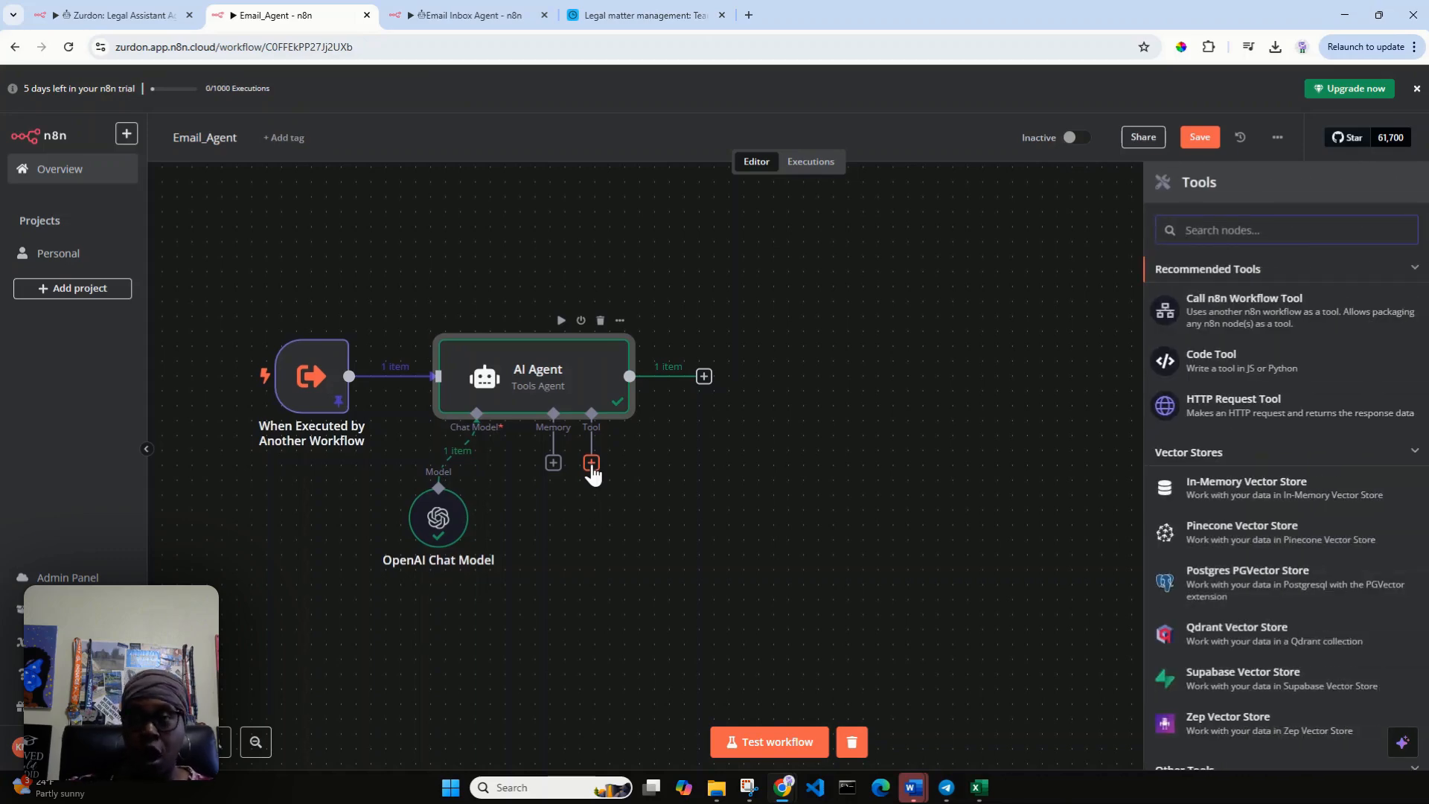
type("gmail")
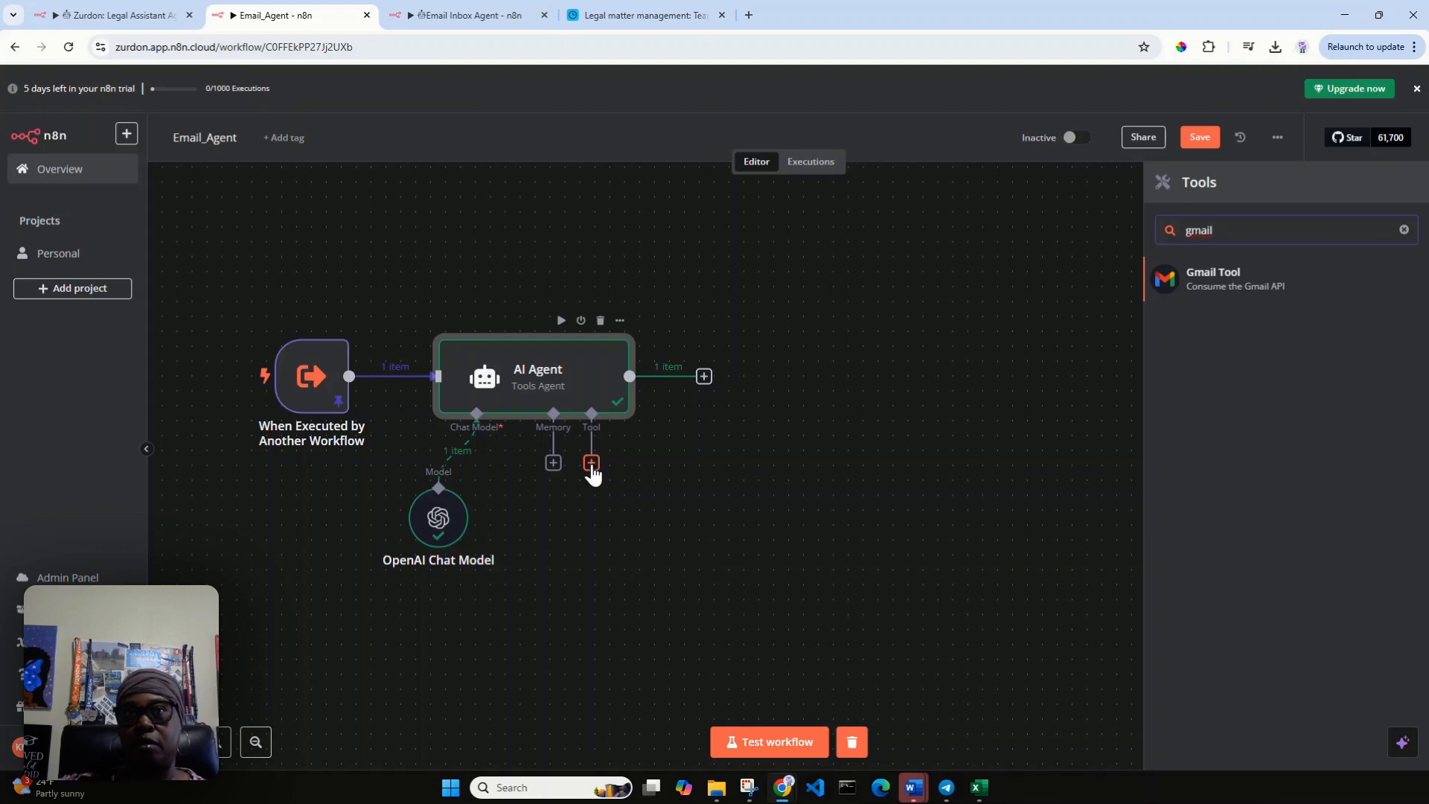
left_click(1243, 282)
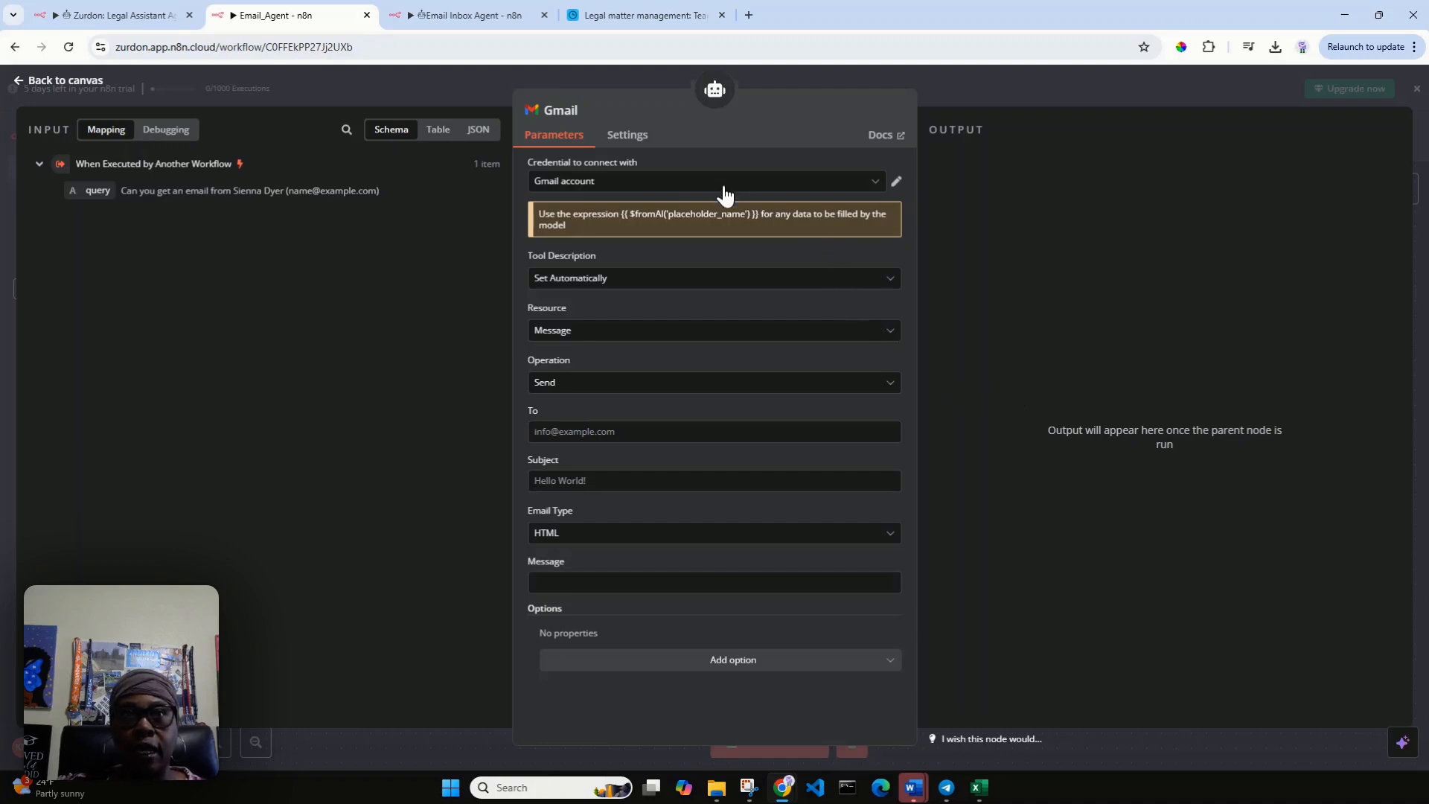
left_click(577, 113)
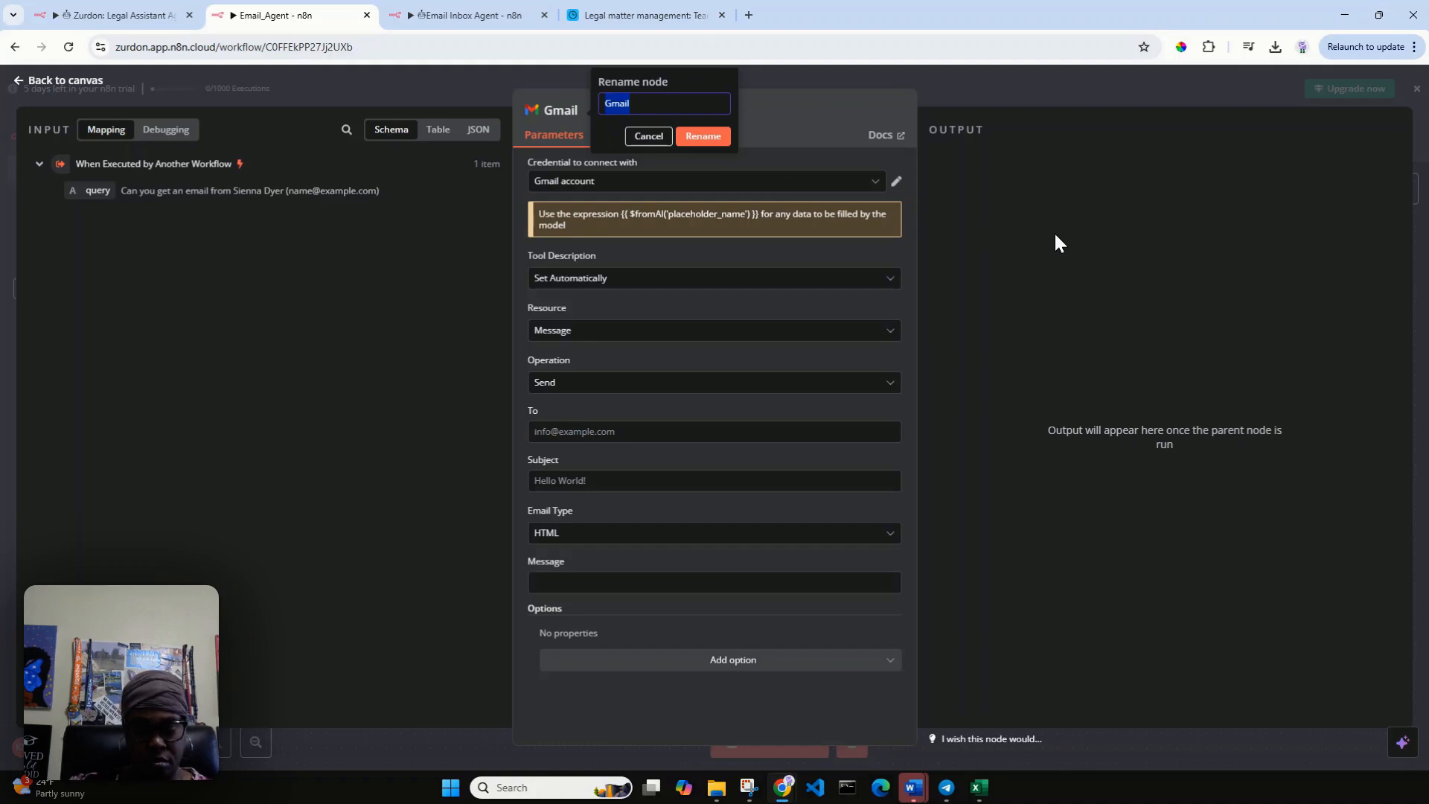
type("Se")
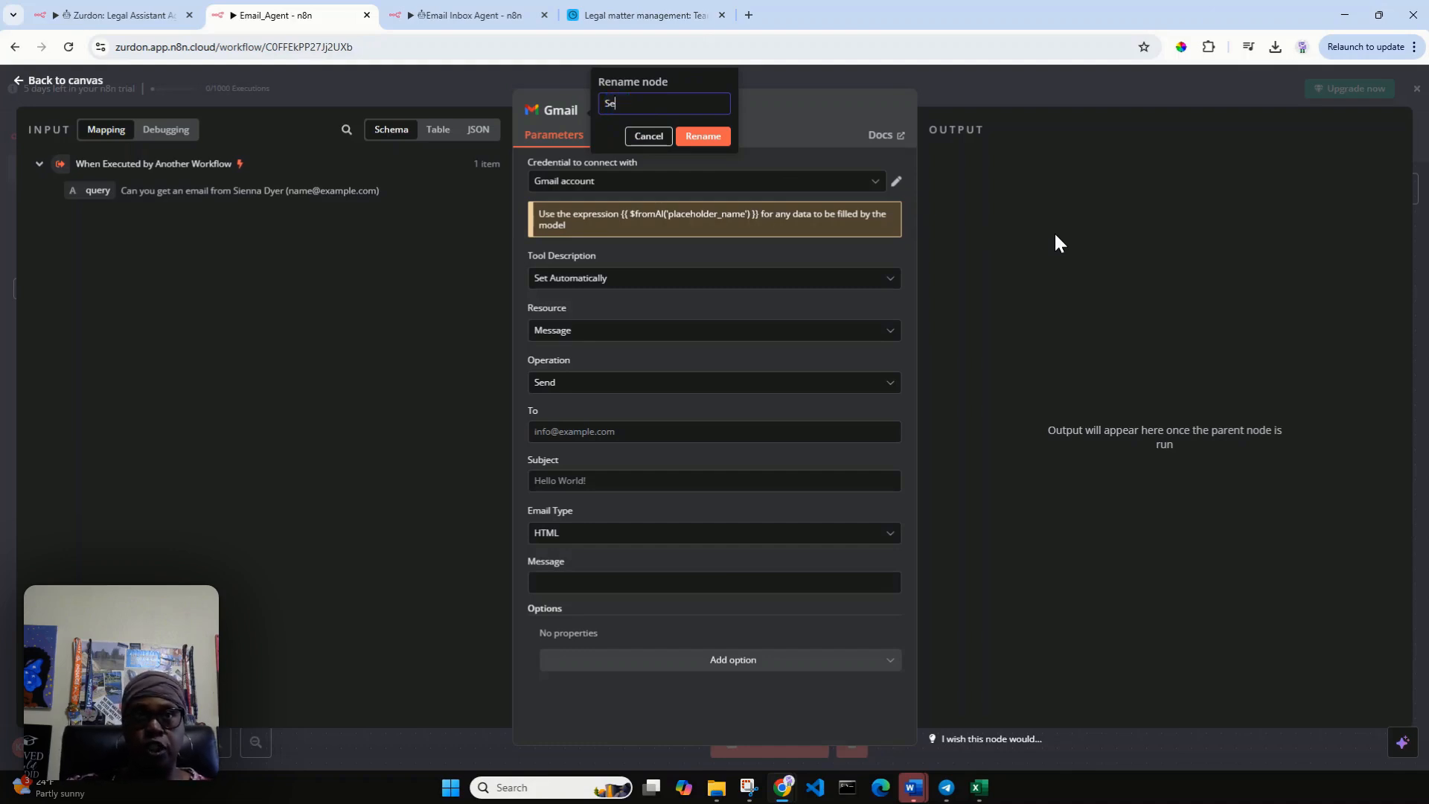
type("arch Email")
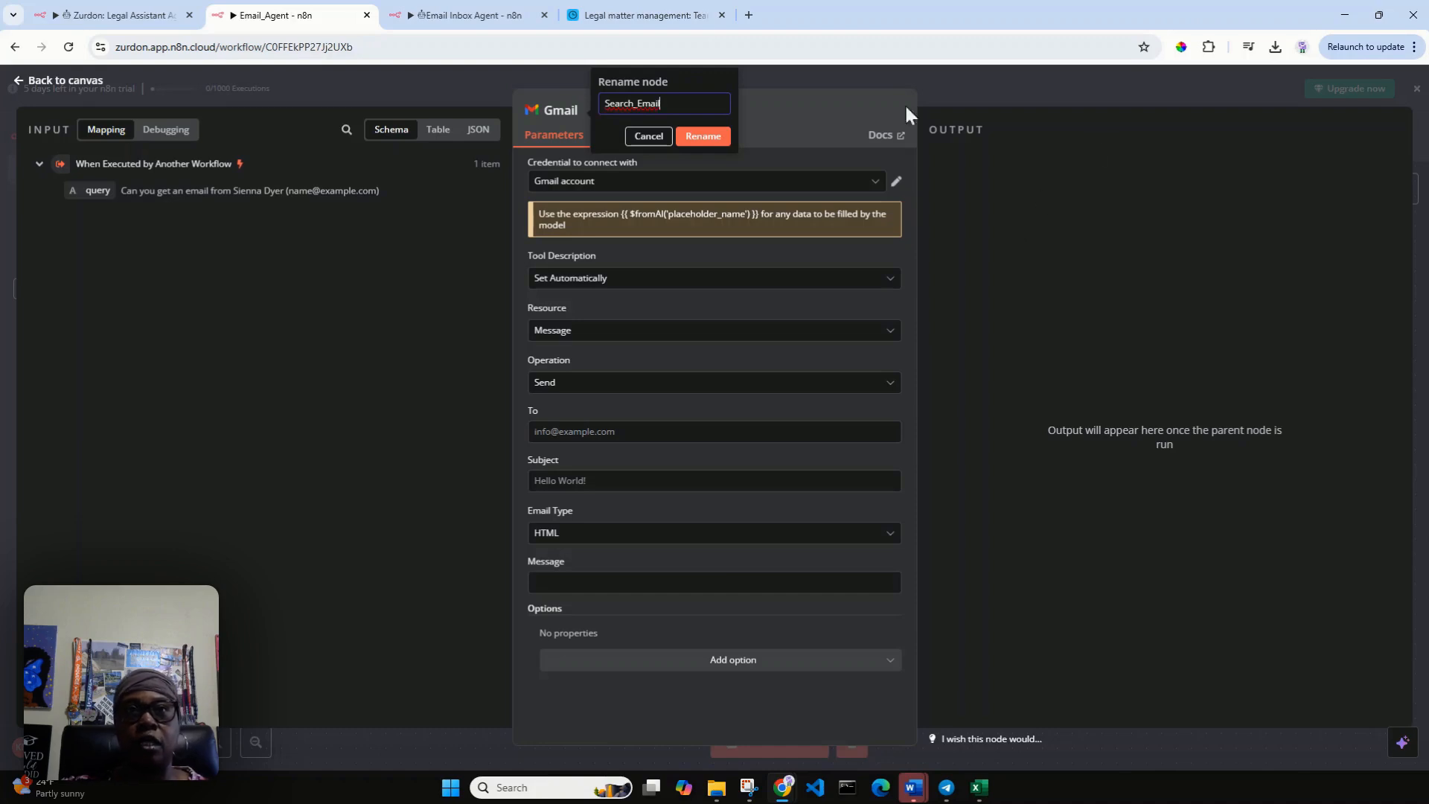
left_click(711, 138)
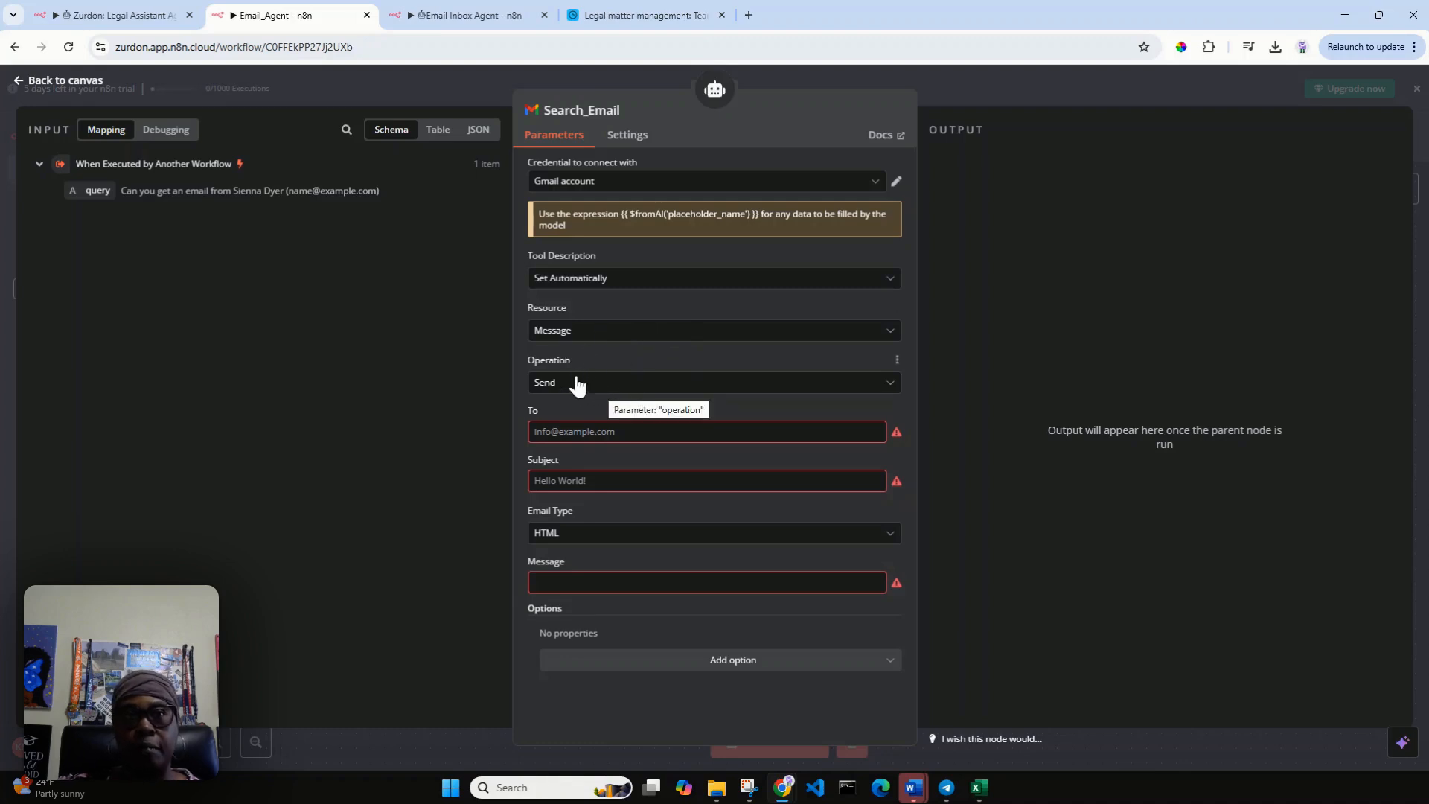
Set the Search_Email tool's message operation to Get Many.
left_click(890, 383)
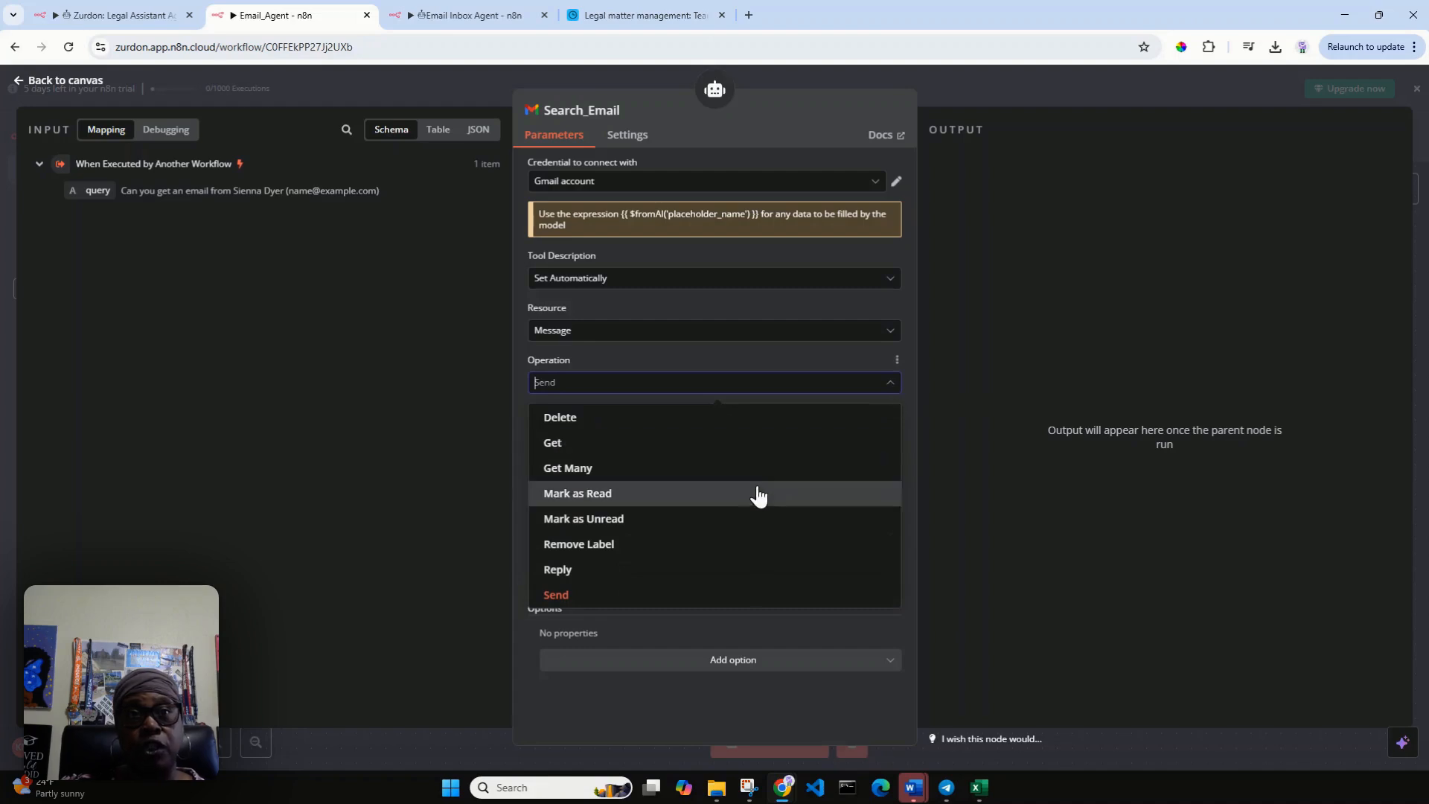
scroll(756, 496, "down", 1)
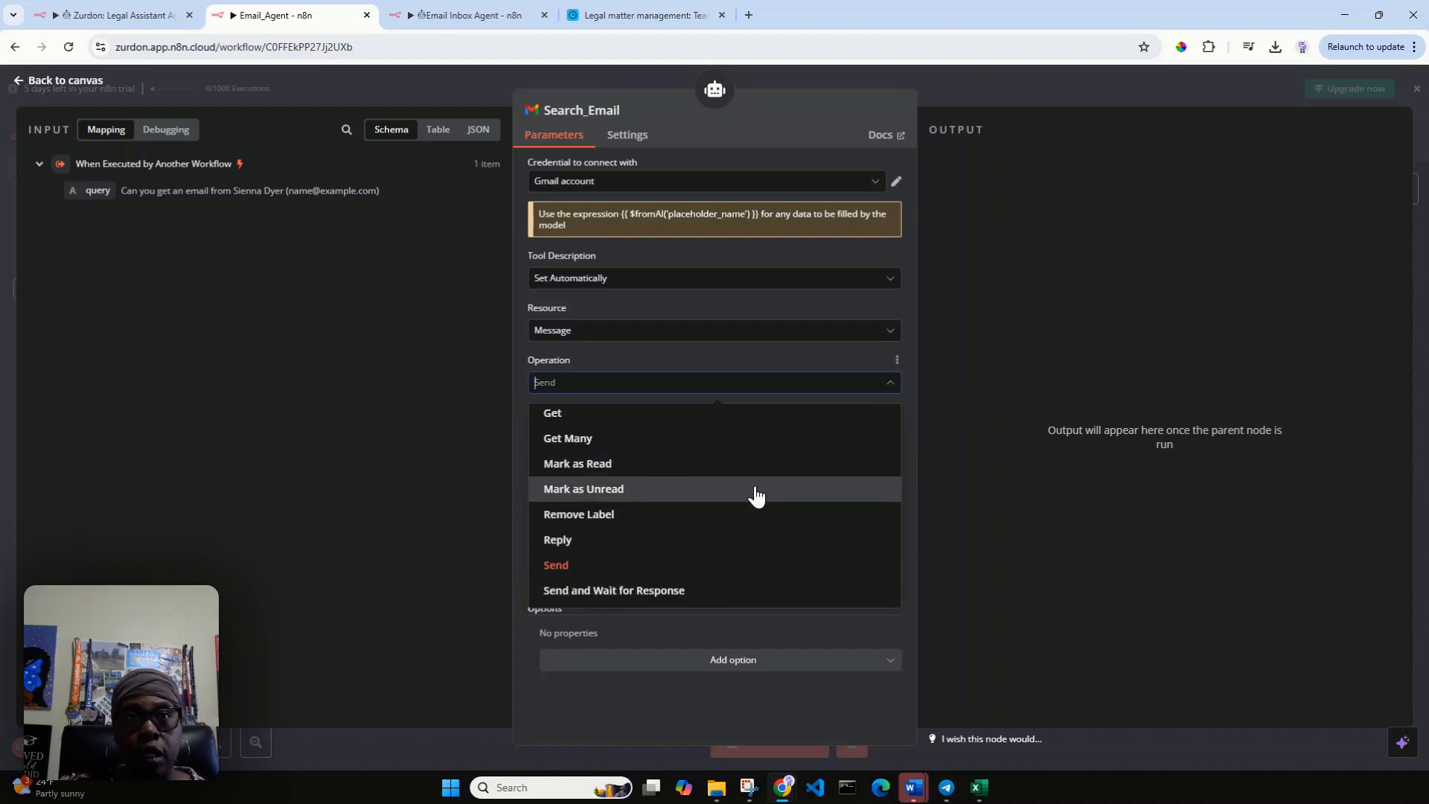
scroll(756, 496, "up", 1)
scroll(756, 497, "up", 1)
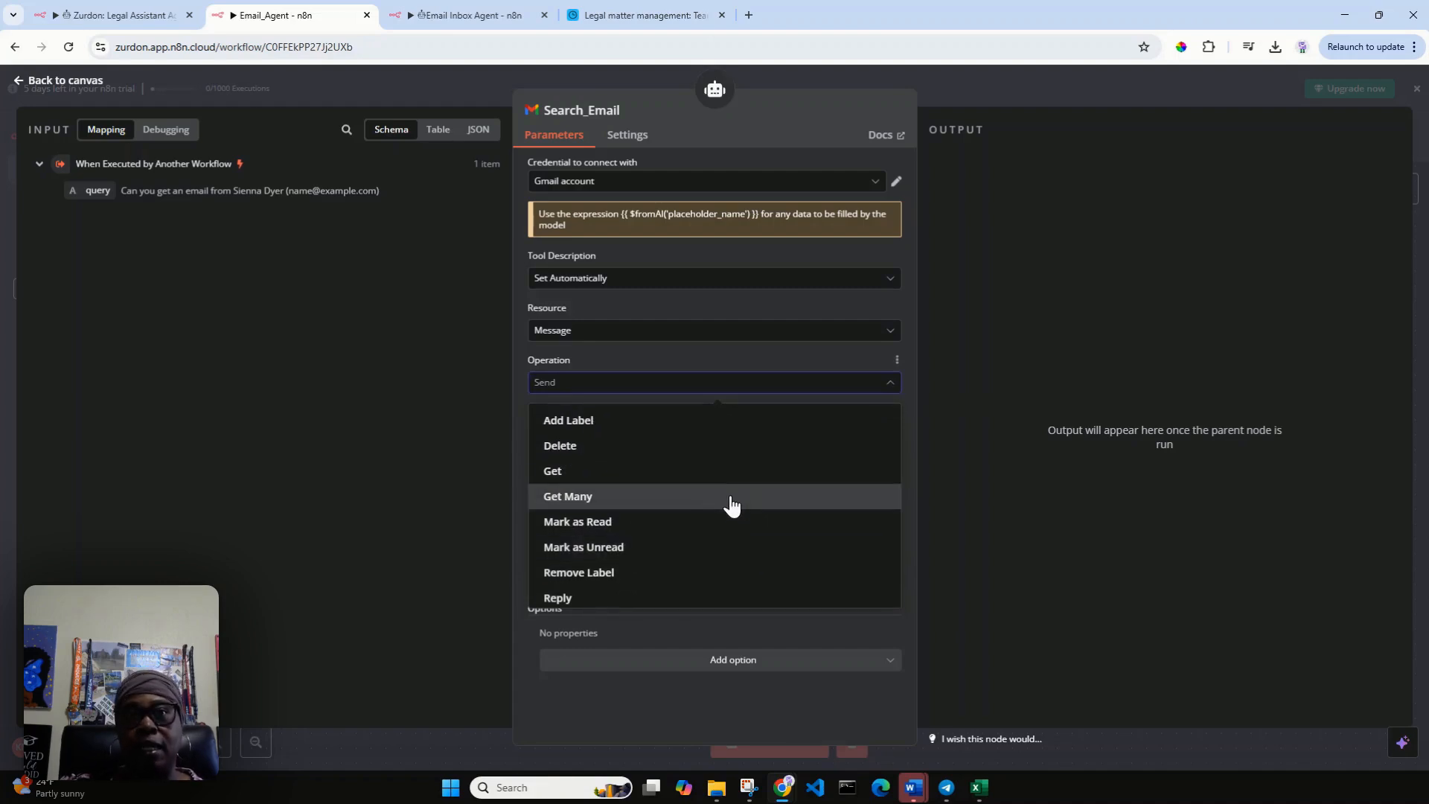
left_click(731, 498)
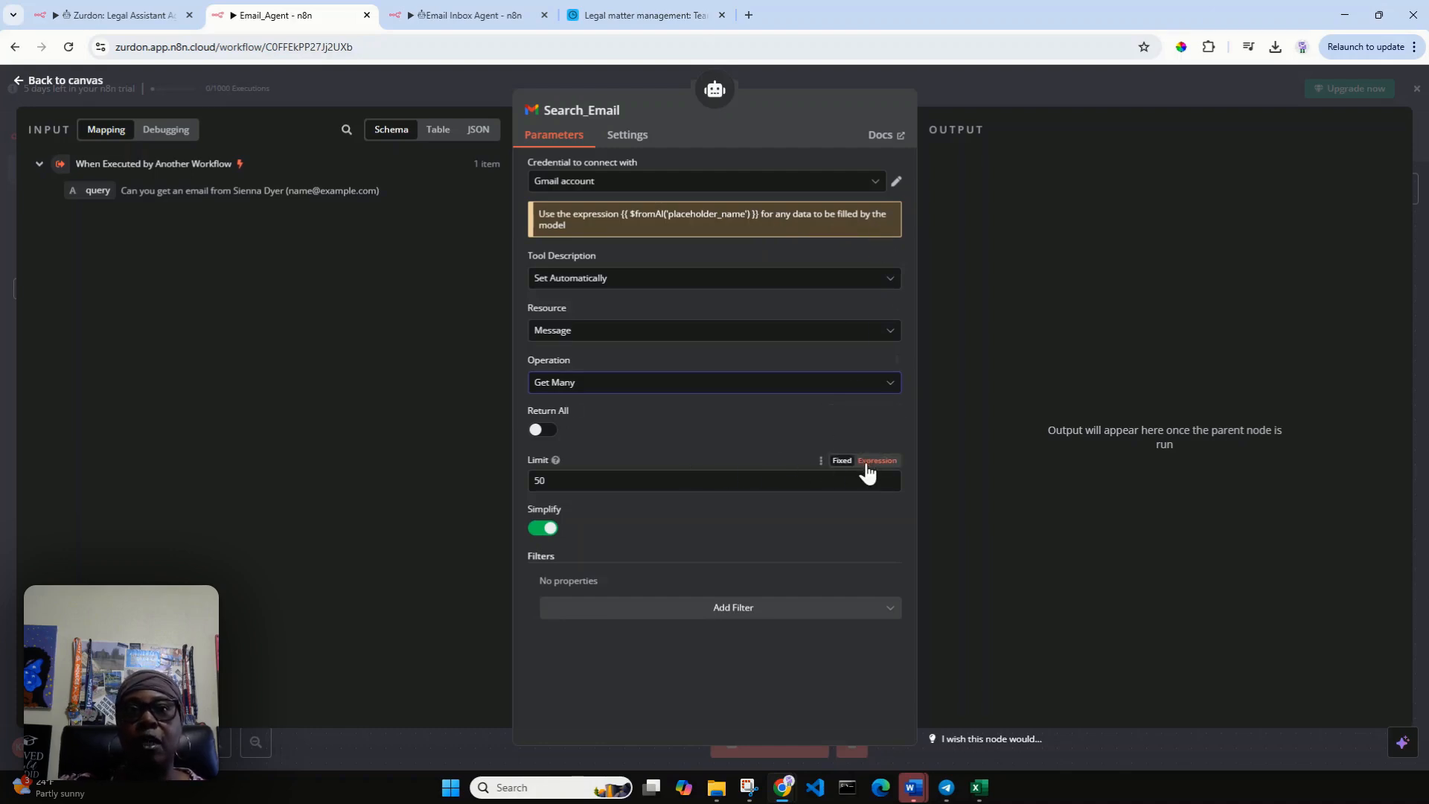
Set the Search_Email tool's Limit to the expression {{ $fromAI('limit') }}.
left_click(863, 463)
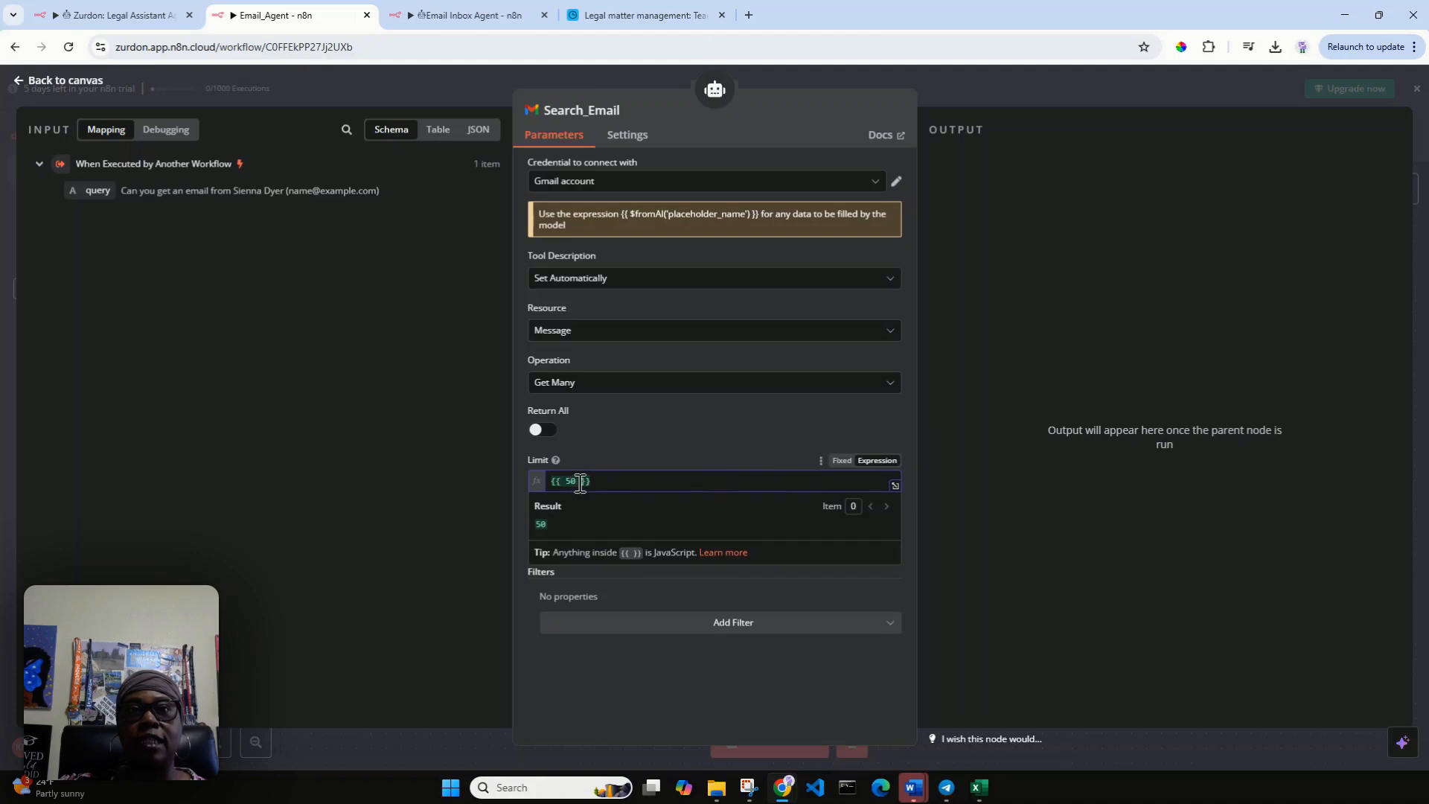
left_click_drag(575, 481, 564, 481)
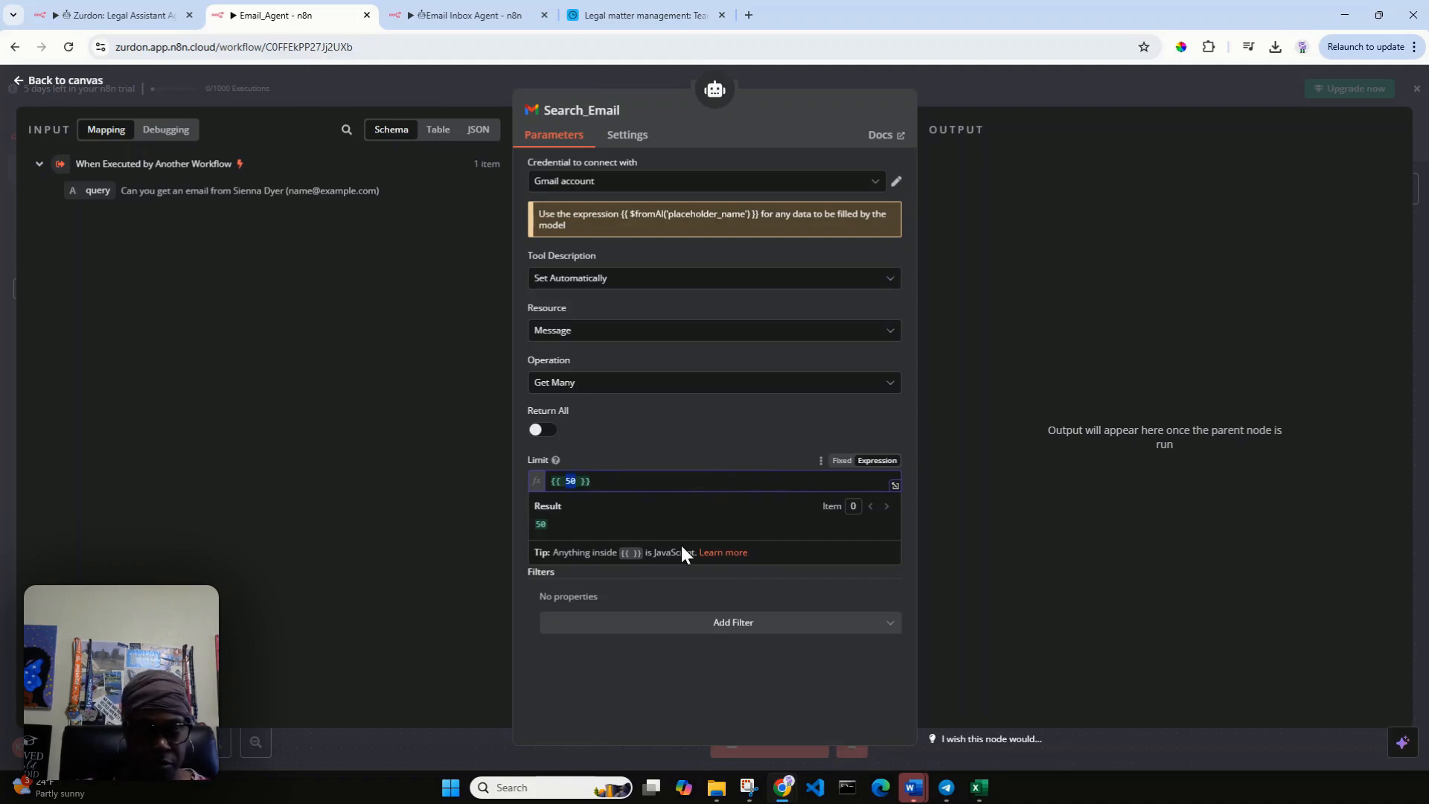
type("$")
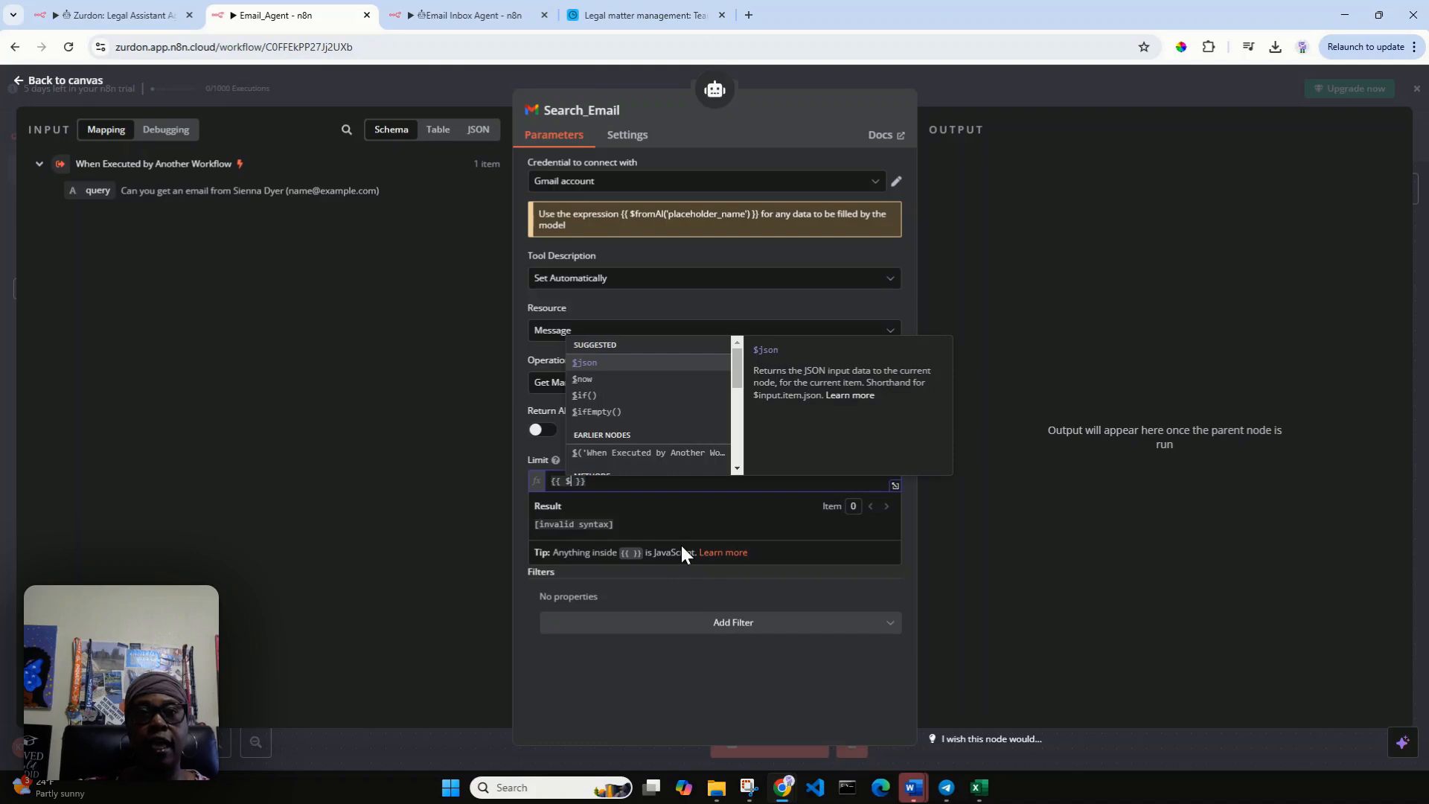
type("fr")
key("Return")
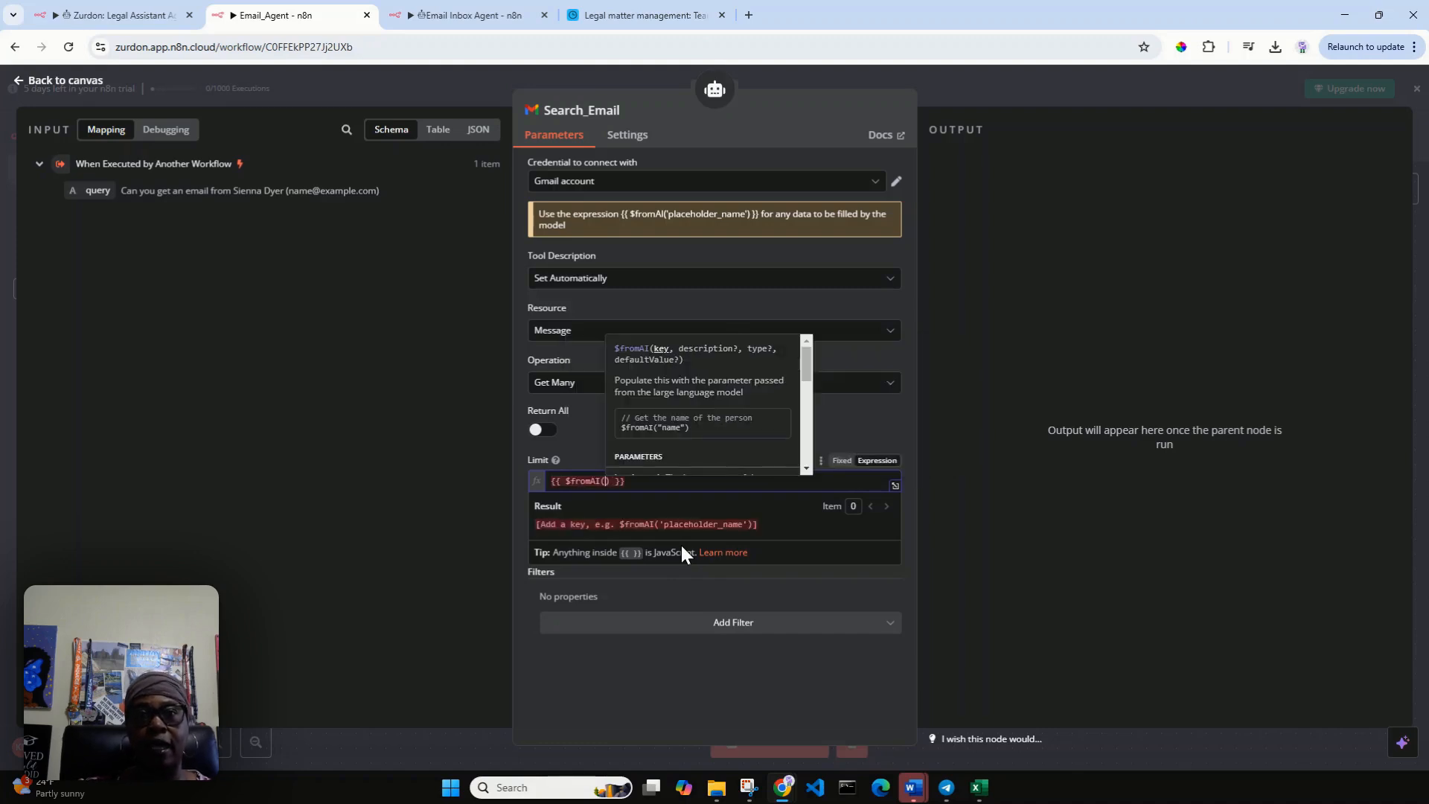
type("(")
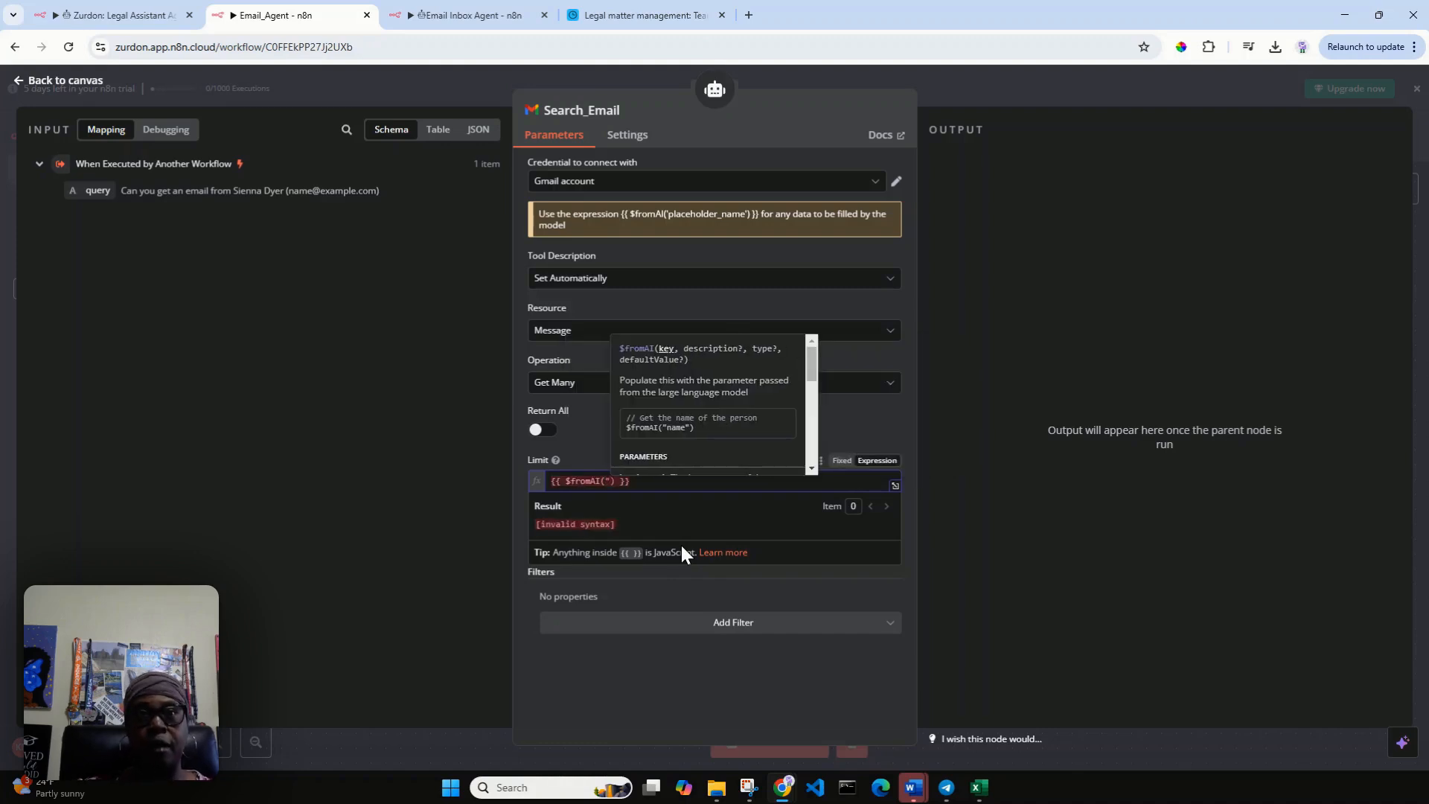
key("BackSpace")
type("'limit")
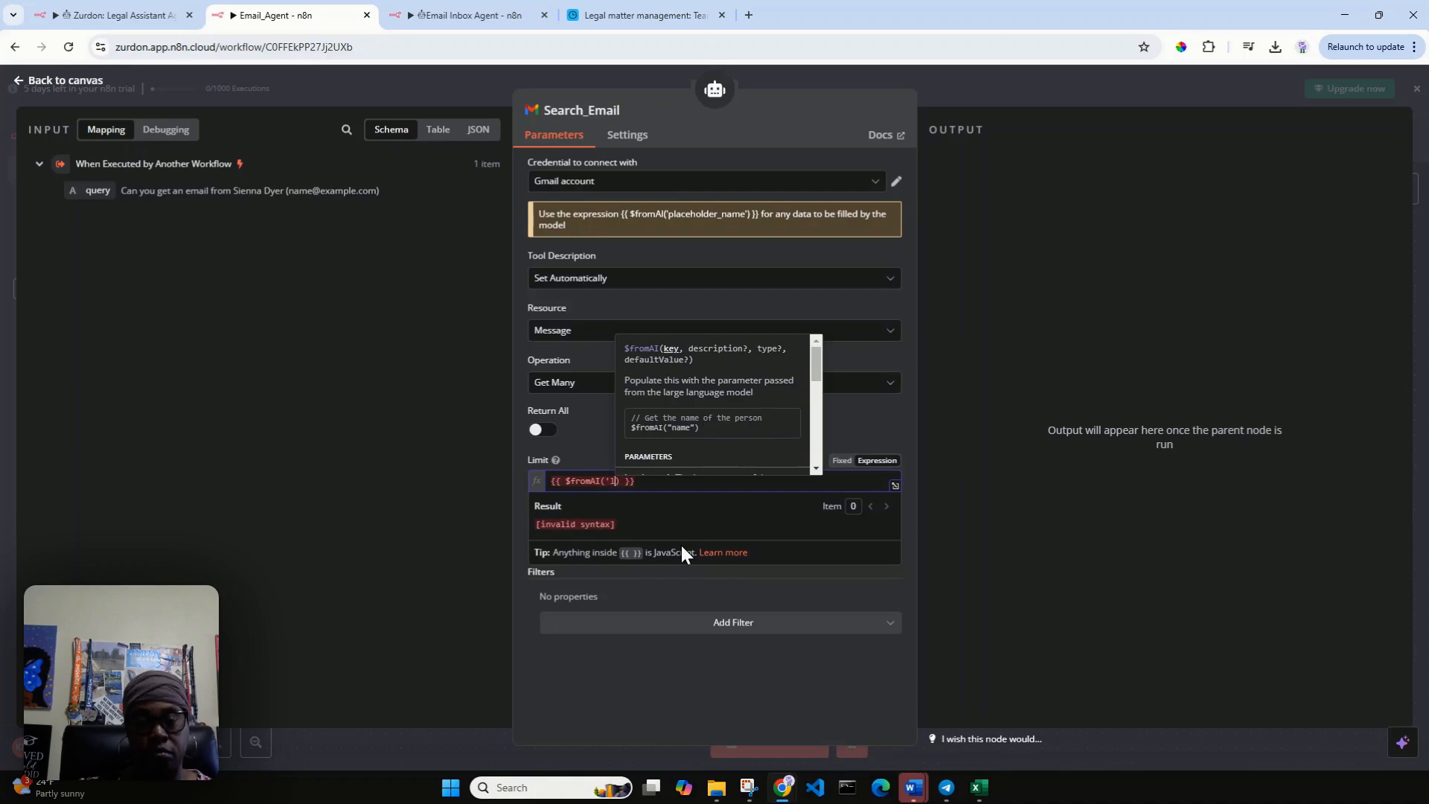
type("'")
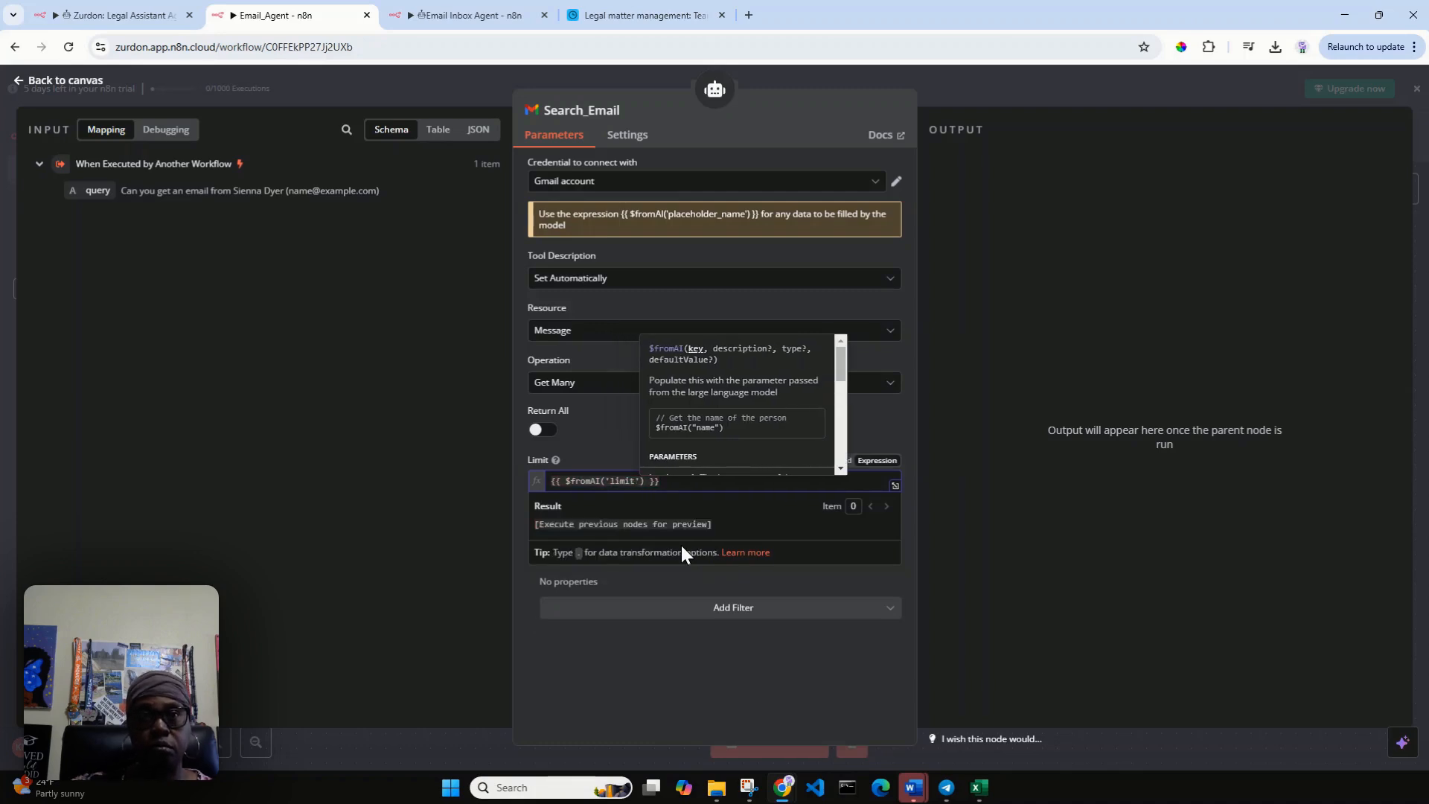
left_click(711, 589)
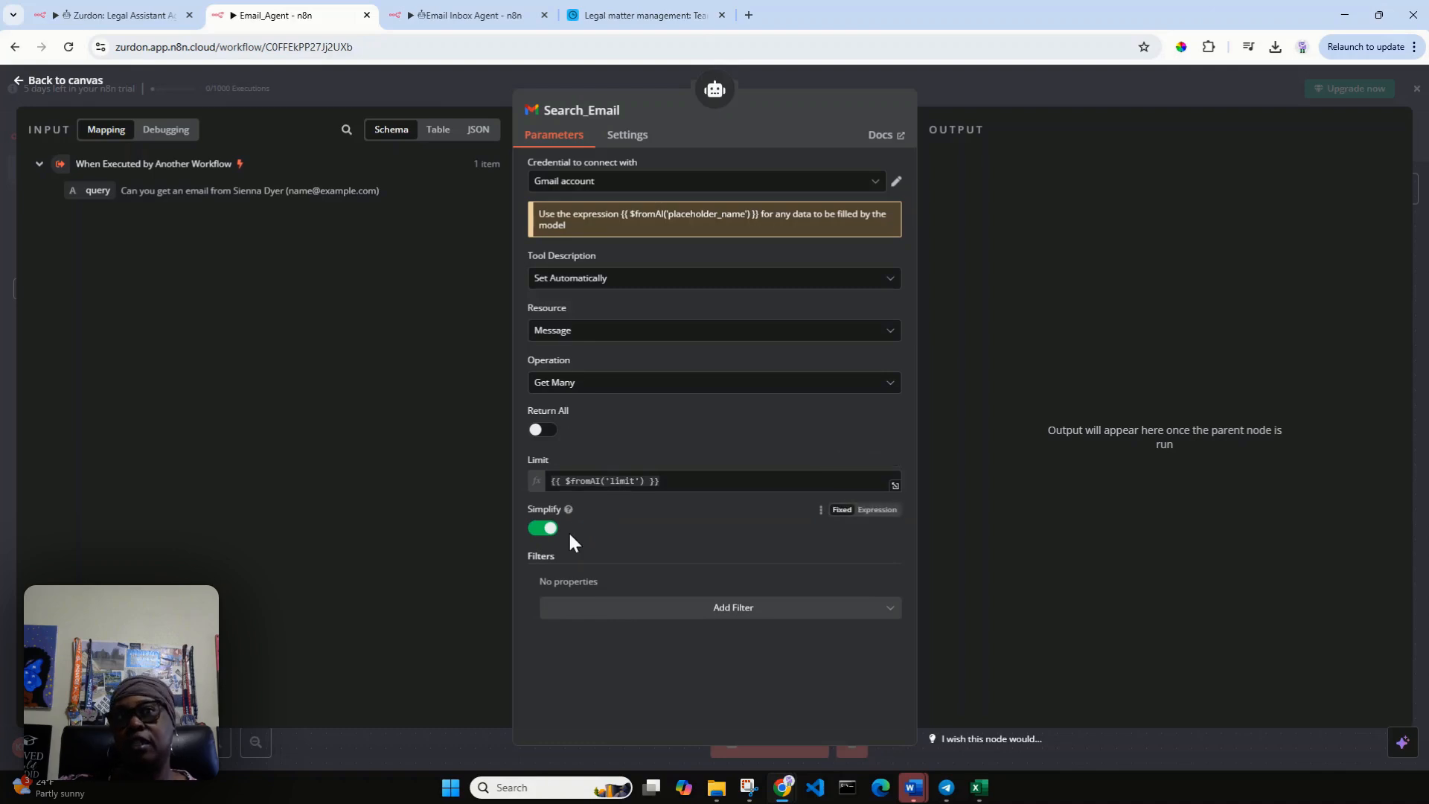
Turn off Simplify for the Search_Email tool and add a Search filter.
left_click(547, 529)
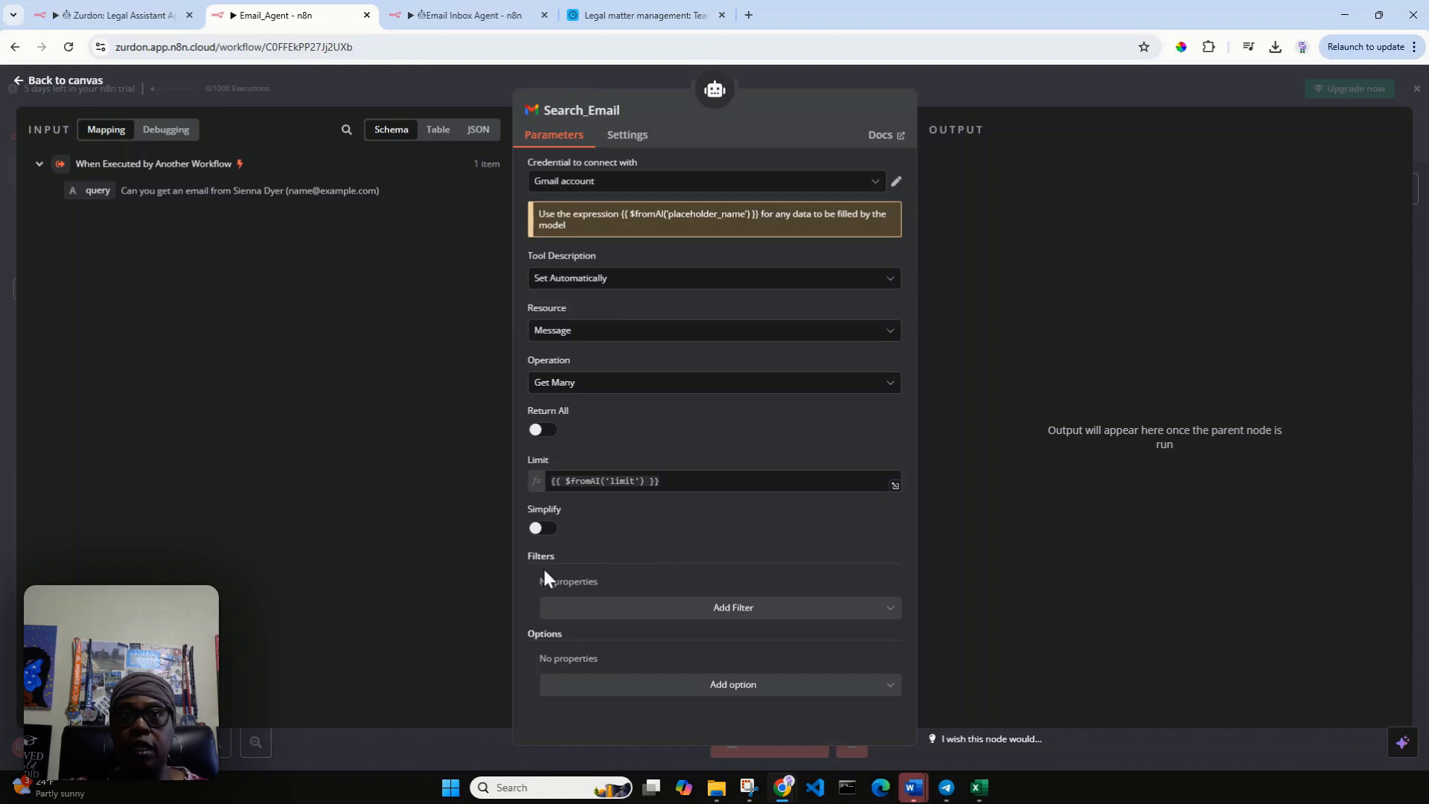
left_click(892, 612)
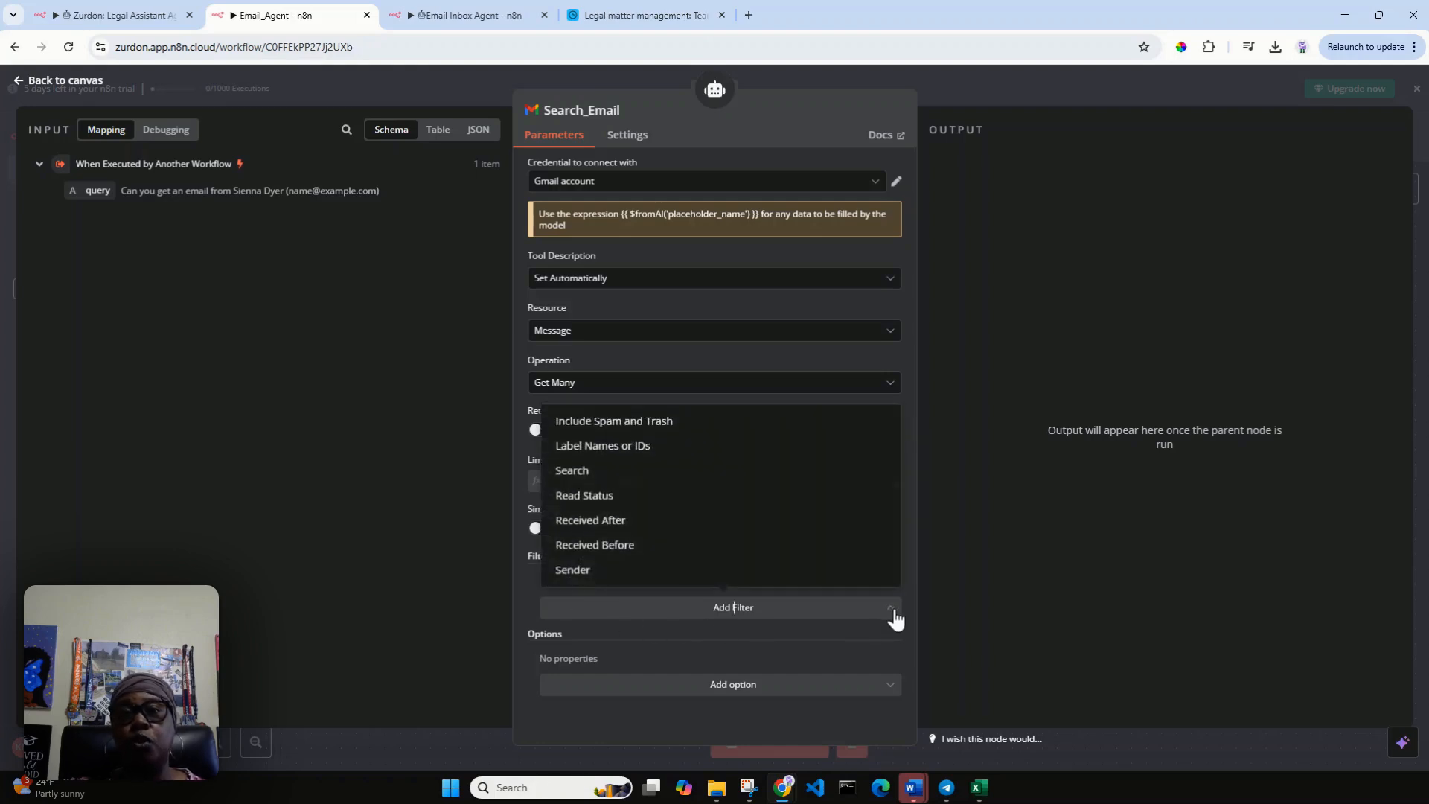
left_click(689, 476)
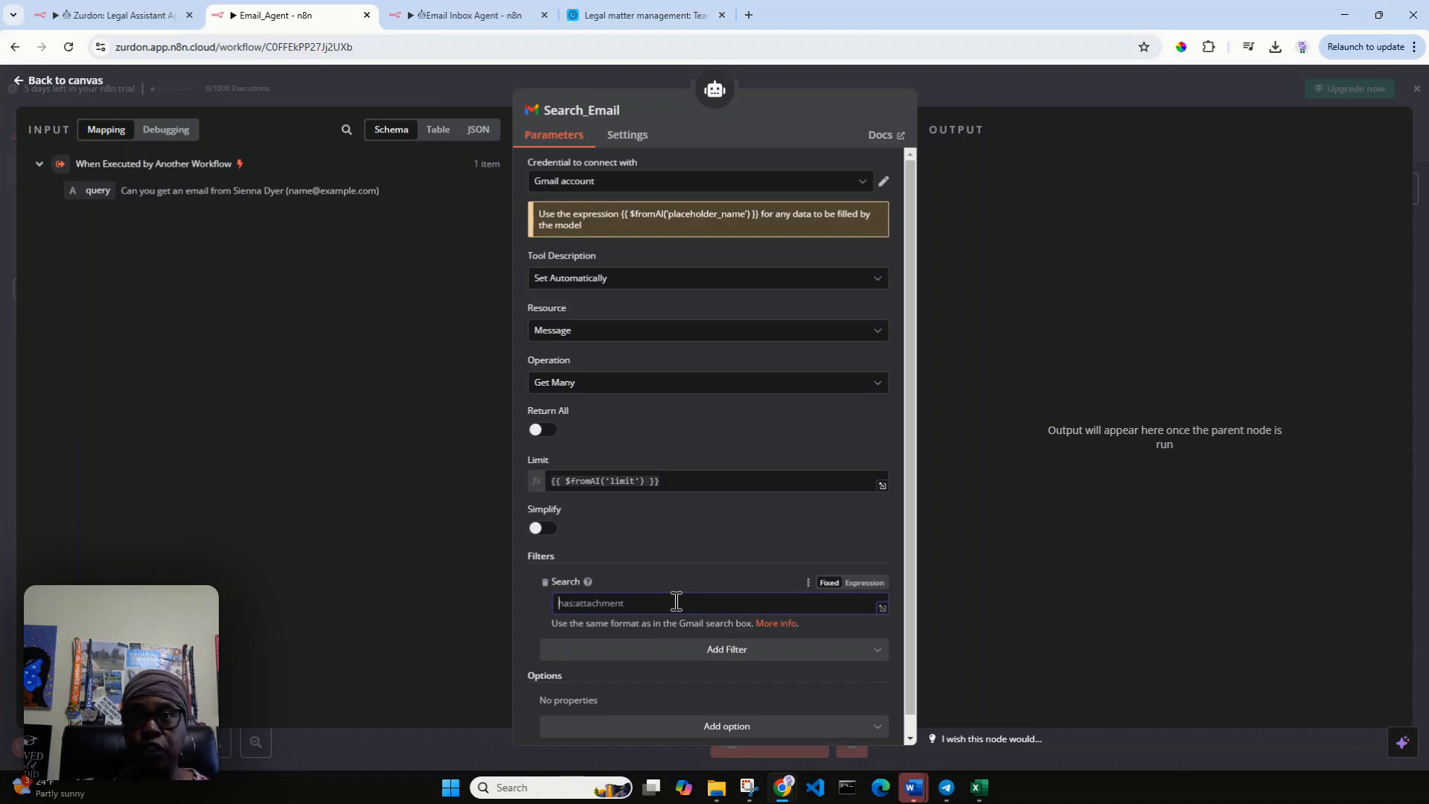
Set the Search filter's value to the expression {{ $fromAI('search') }}.
type("{{")
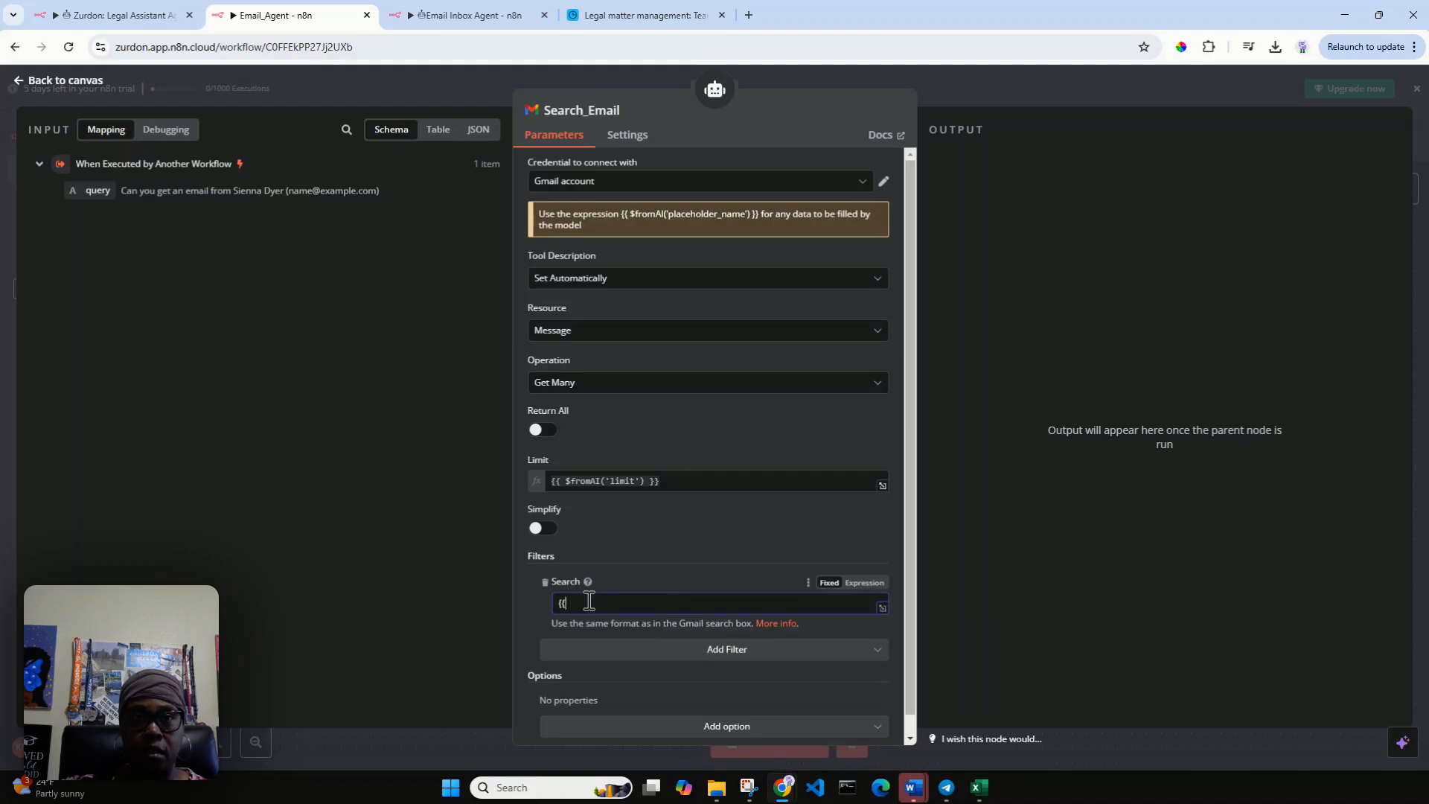
key("BackSpace")
key("BackSpace")
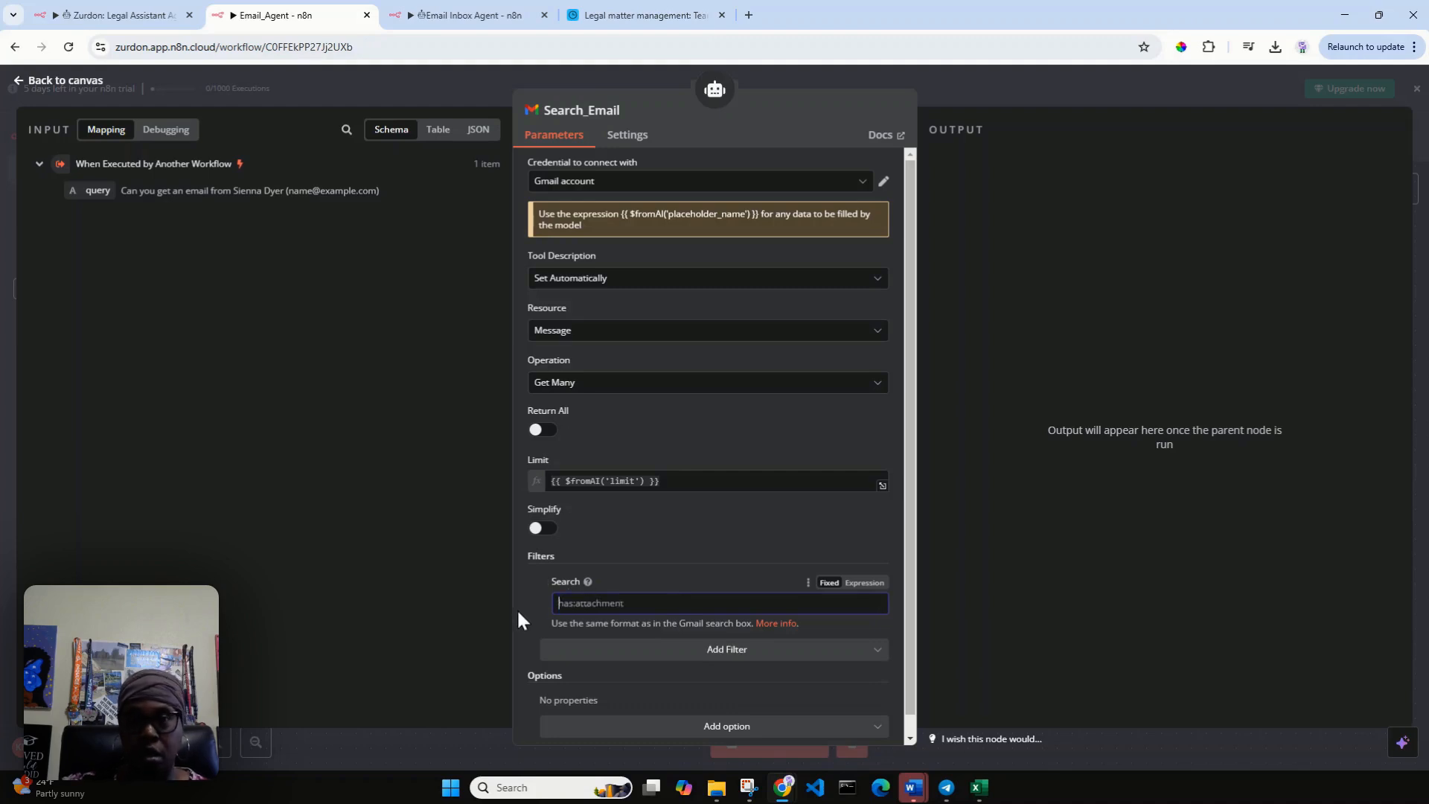
left_click(864, 583)
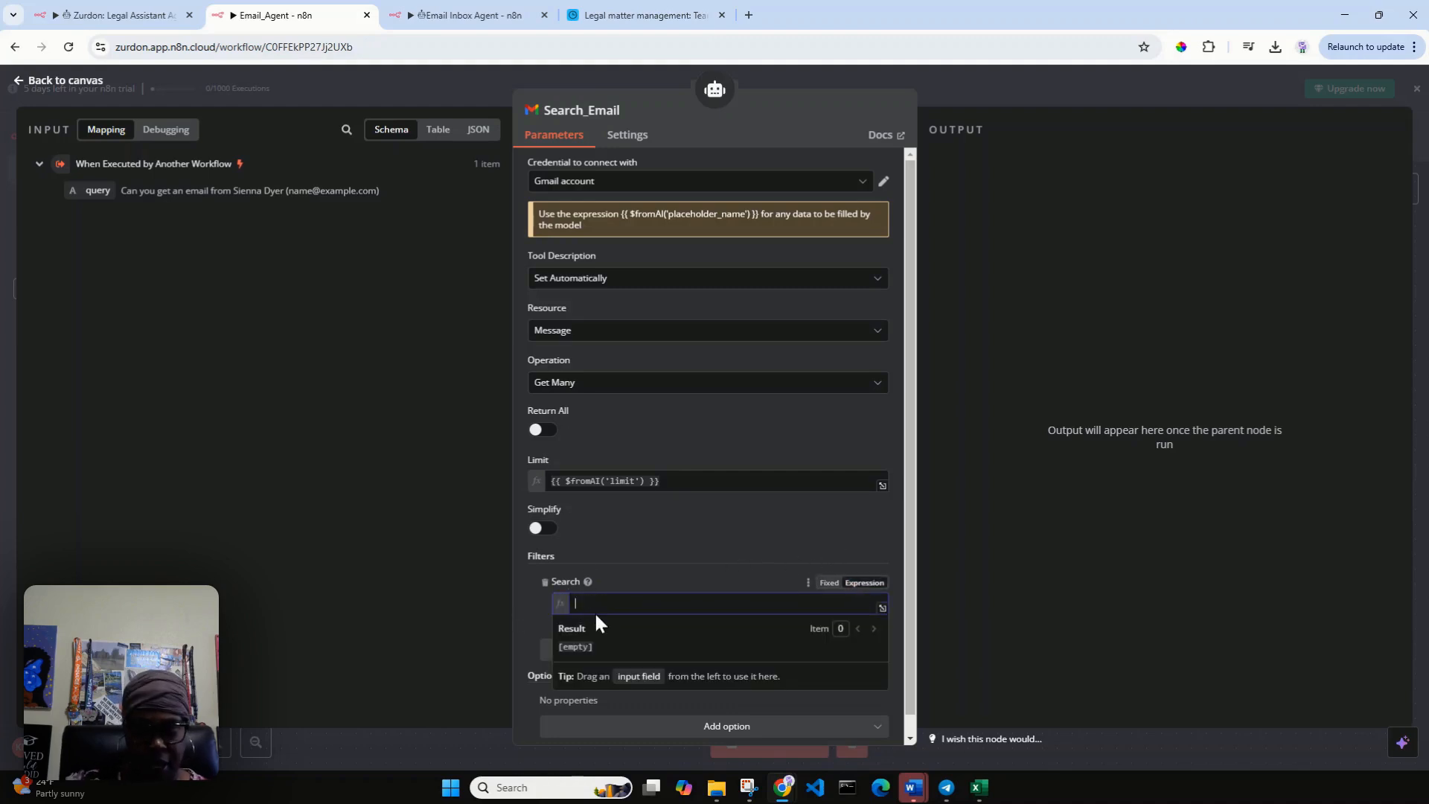
type("{{ ")
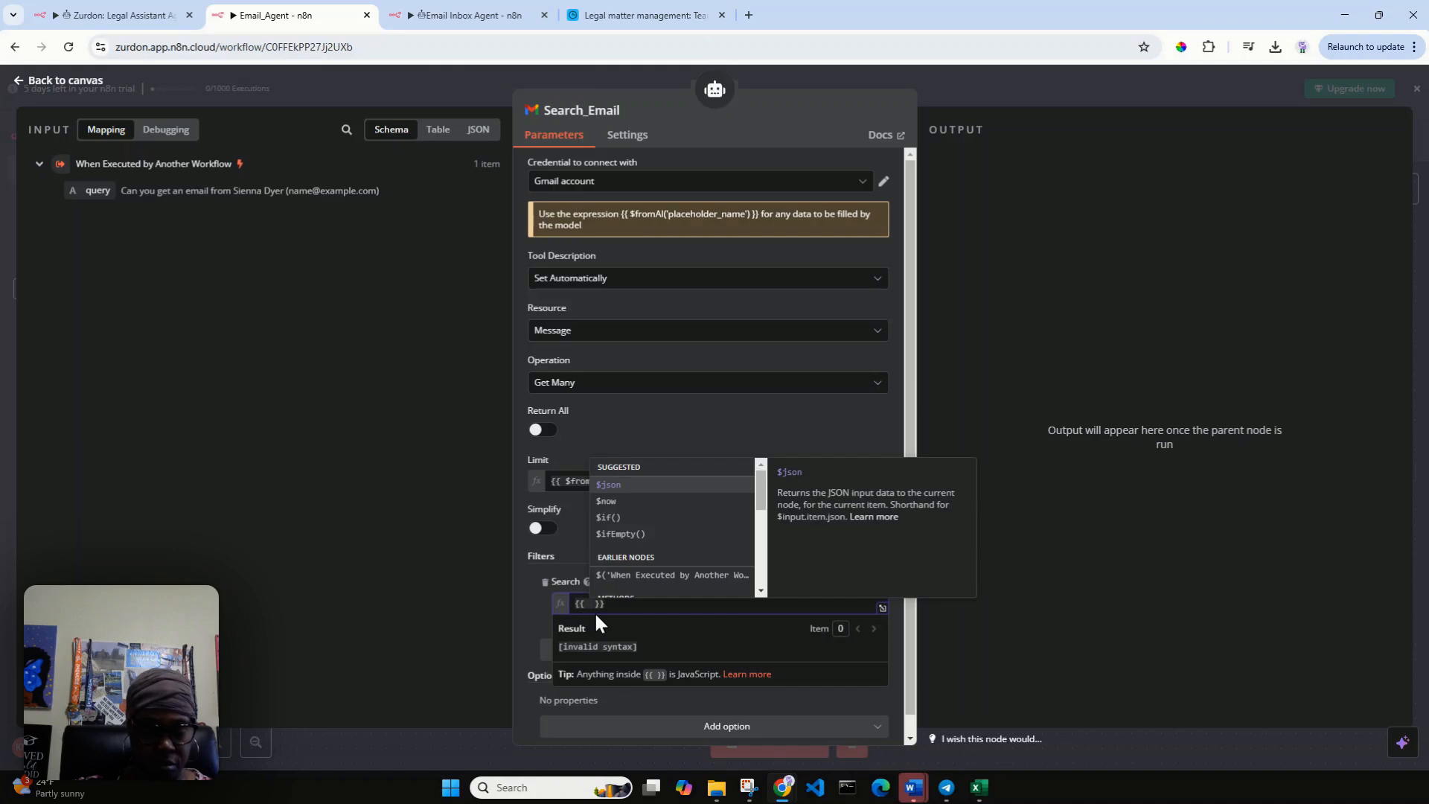
type("$f")
key("BackSpace")
type("fromAI()")
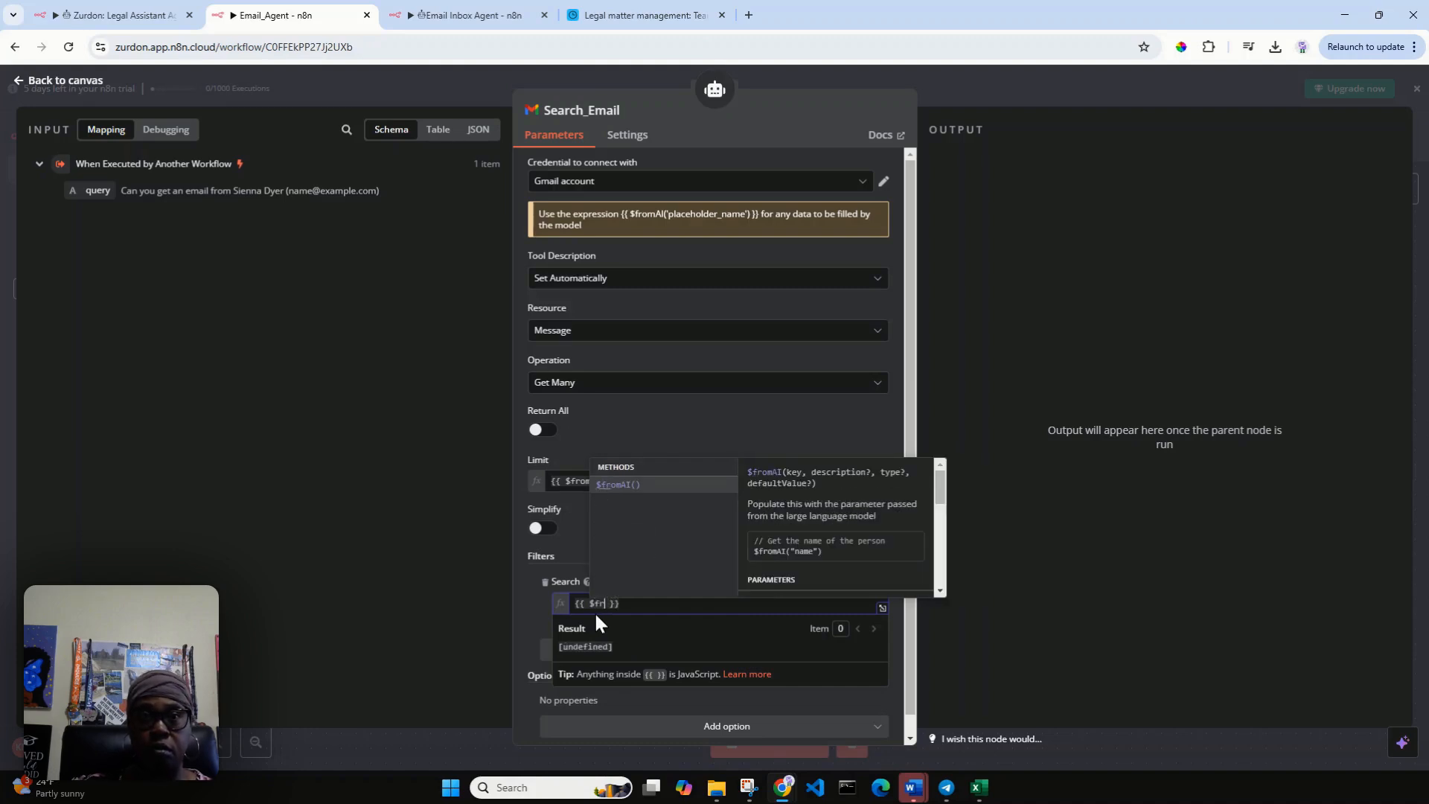
key("Return")
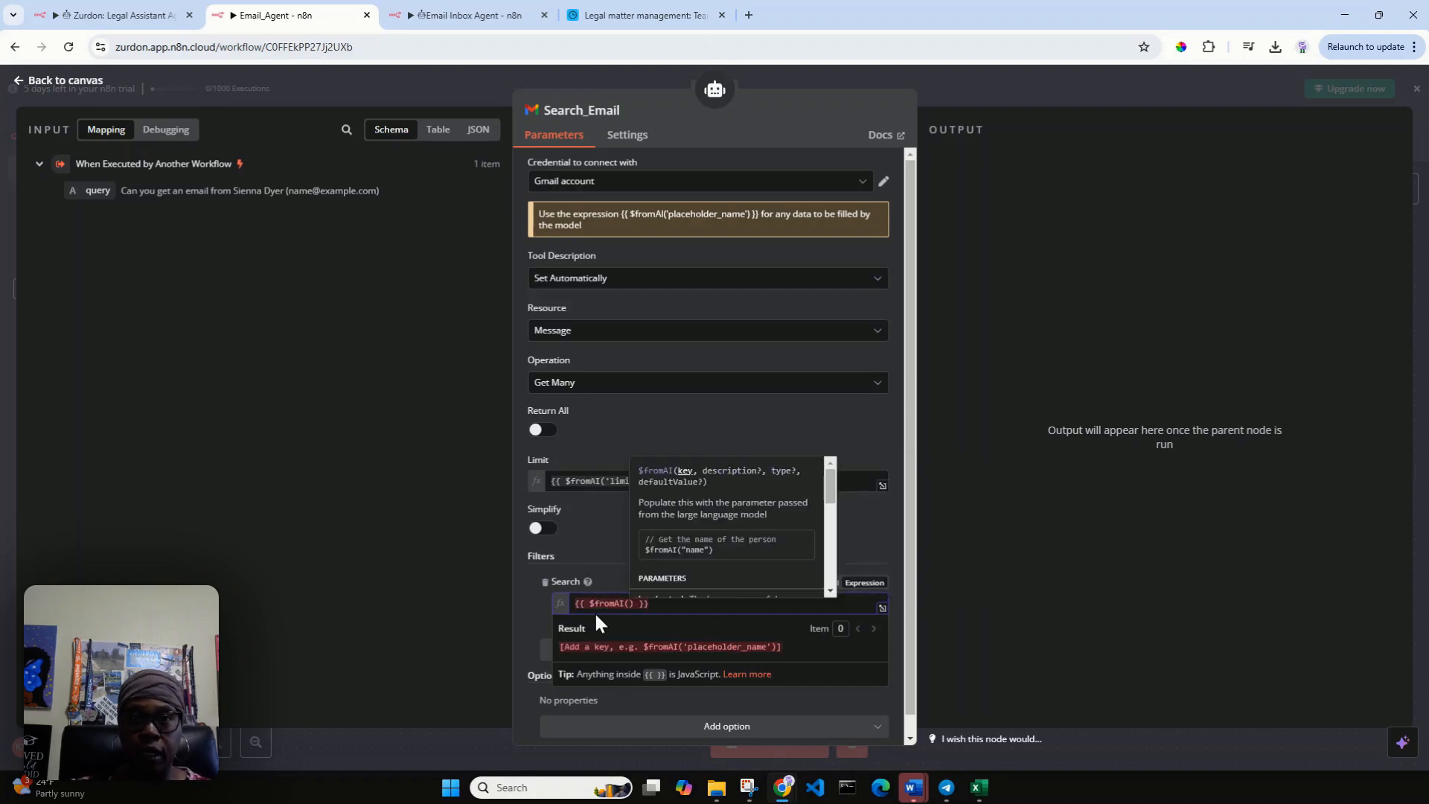
type("'")
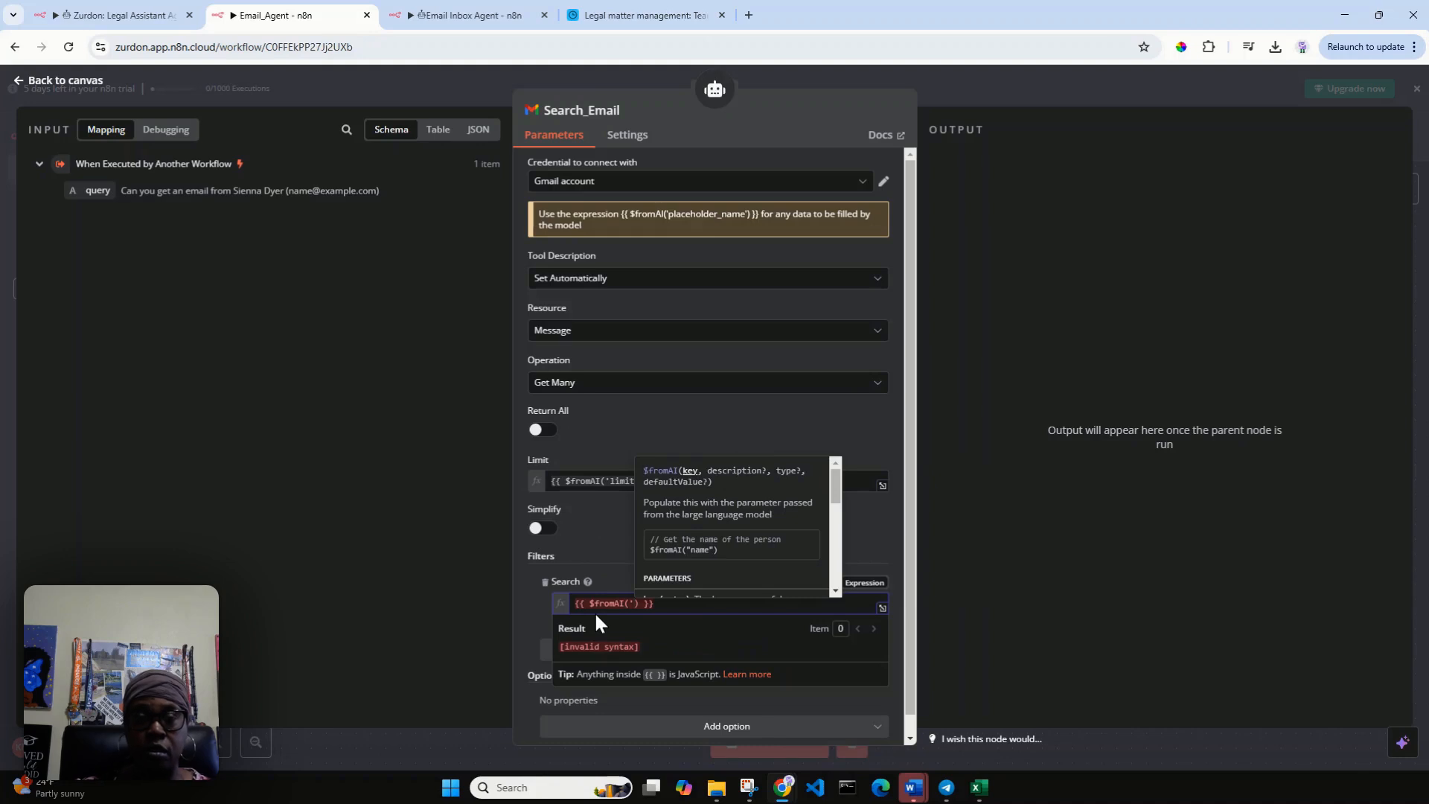
type("search'")
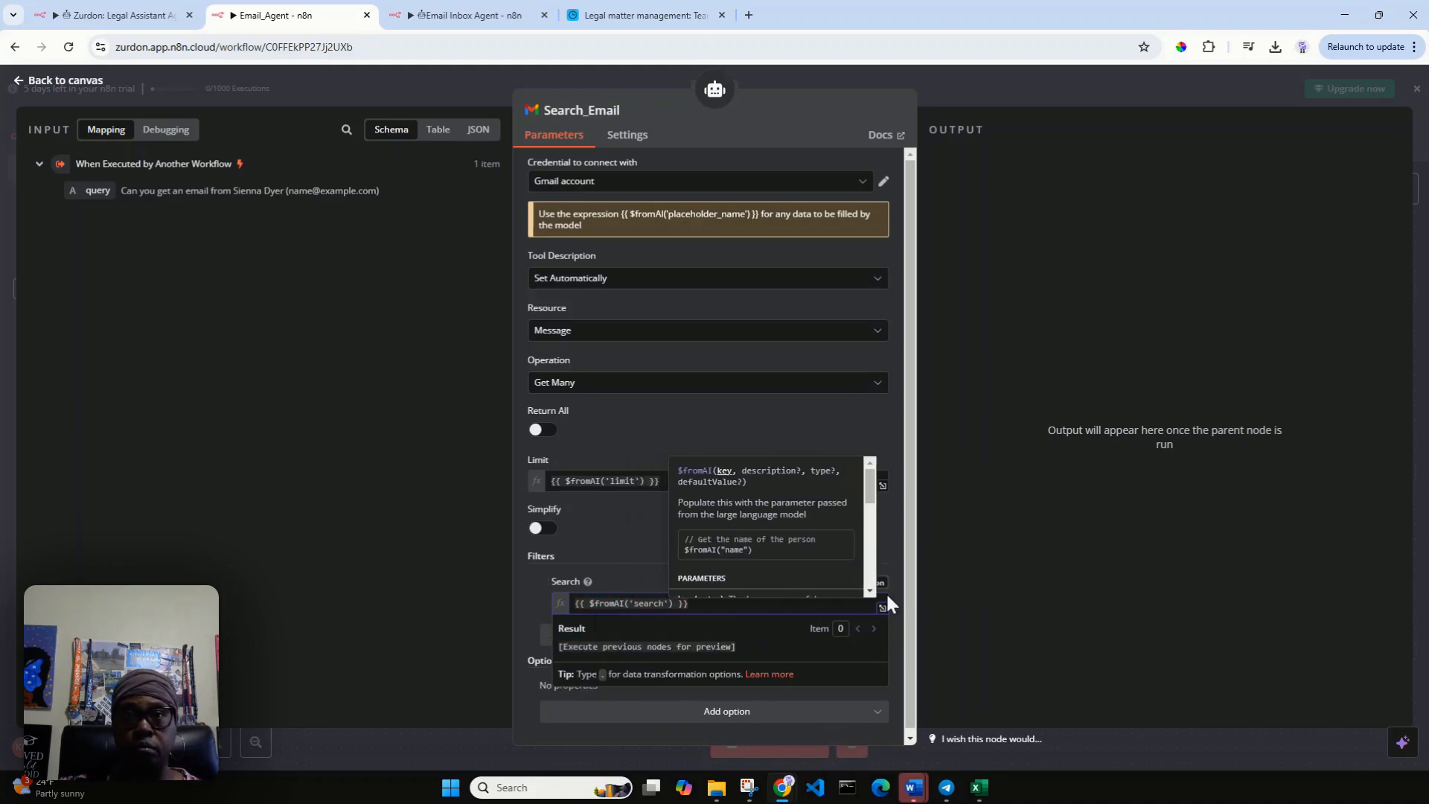
left_click(890, 535)
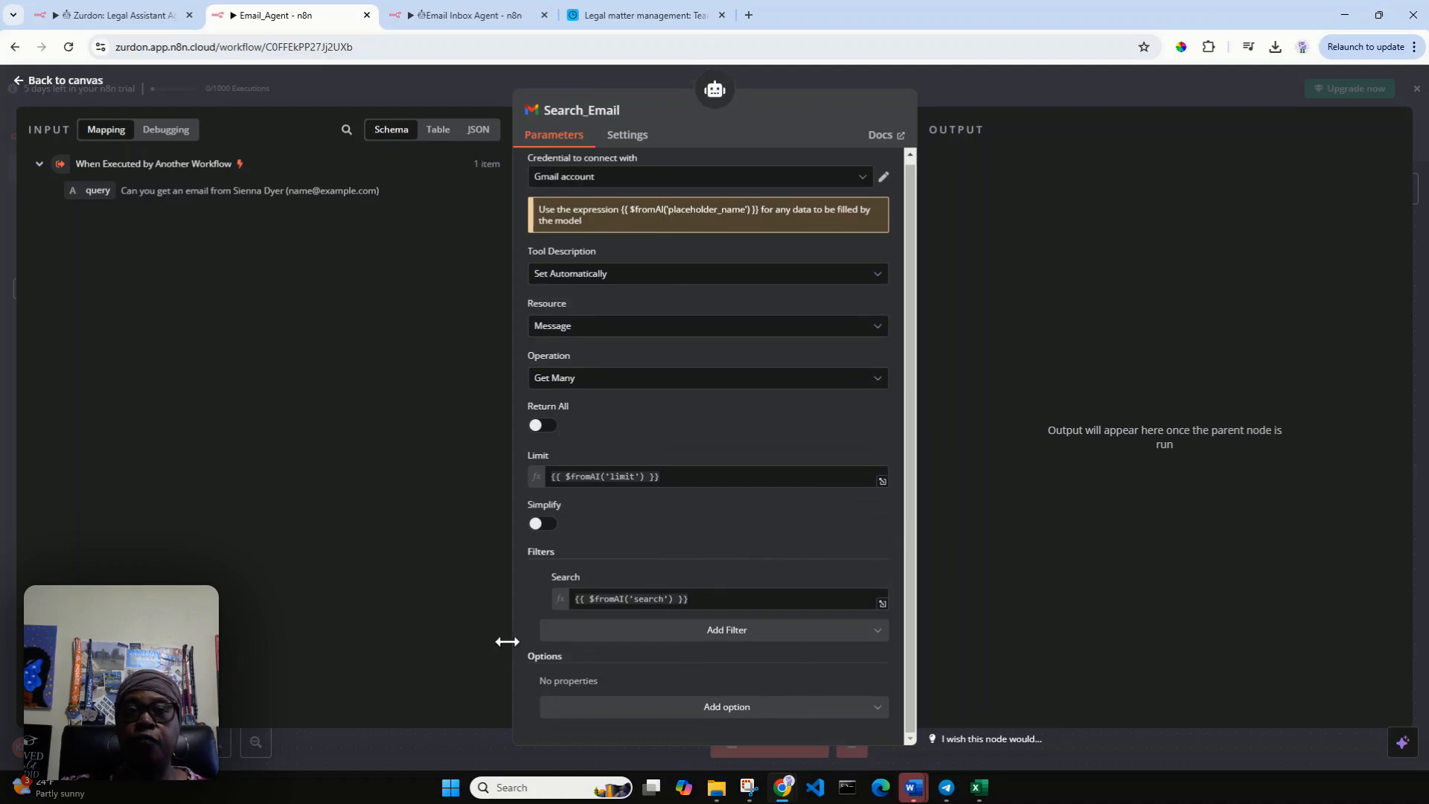
Leave the Search_Email tool without adding any options, return to the canvas and save the Email_Agent workflow.
left_click(645, 706)
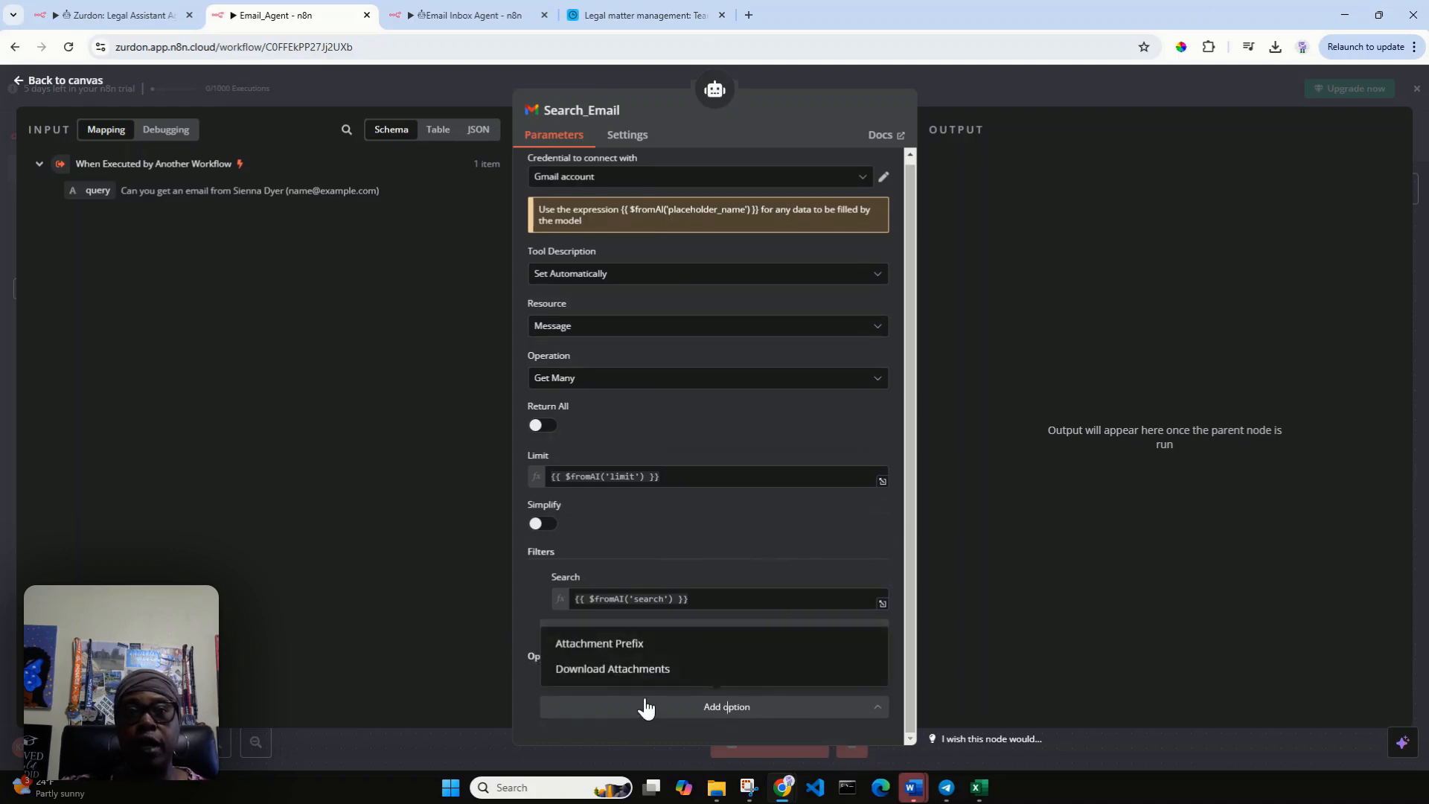
left_click(536, 591)
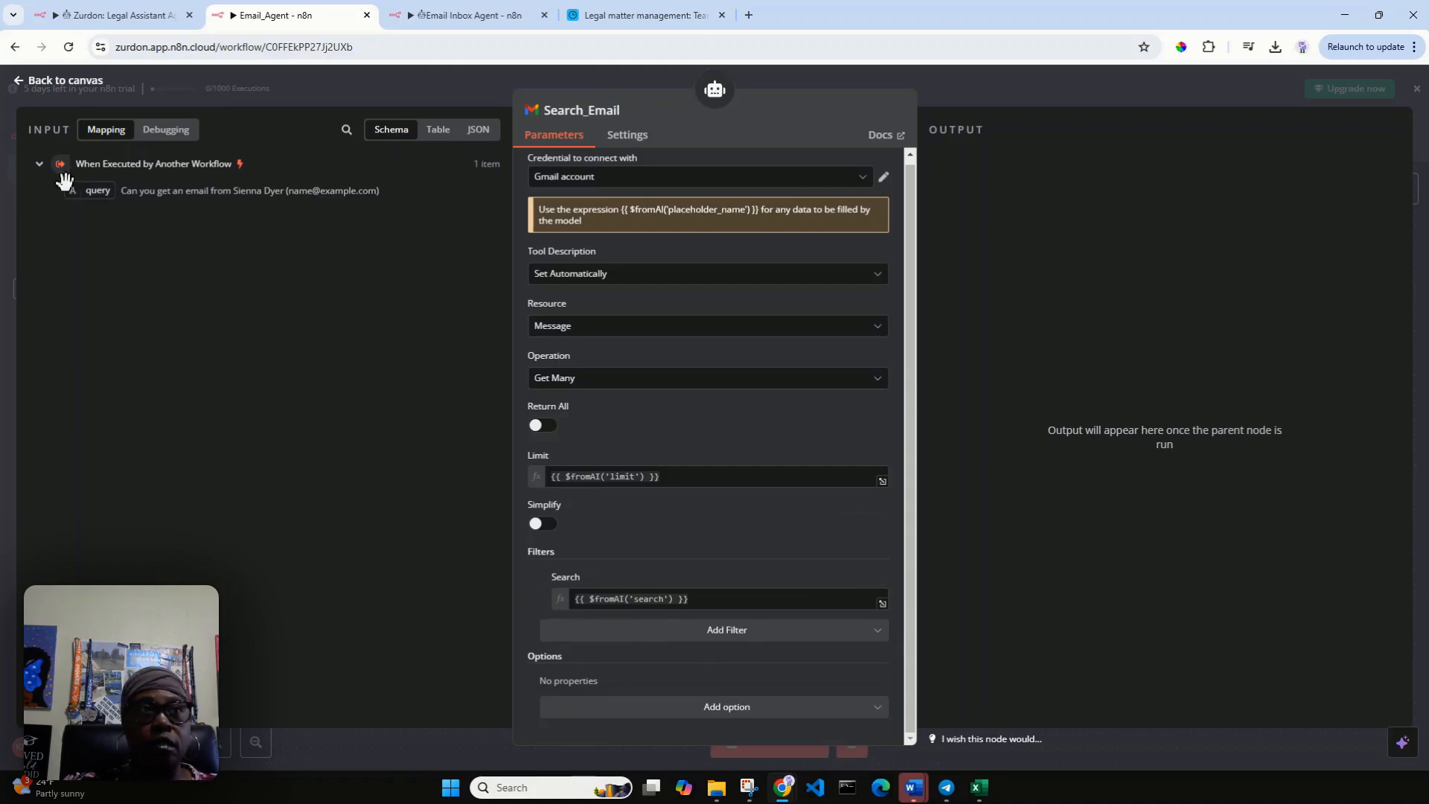
left_click(20, 85)
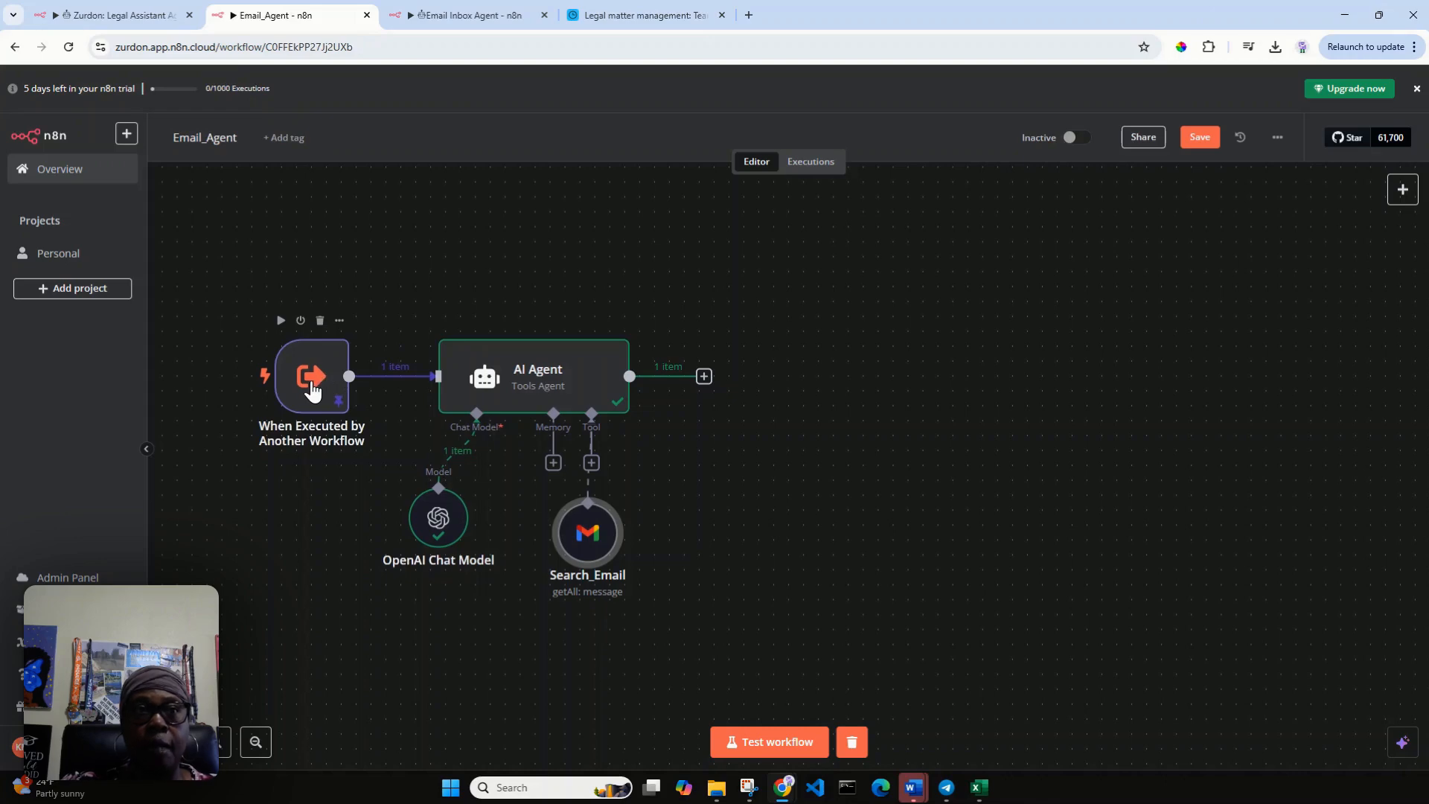
left_click(1201, 140)
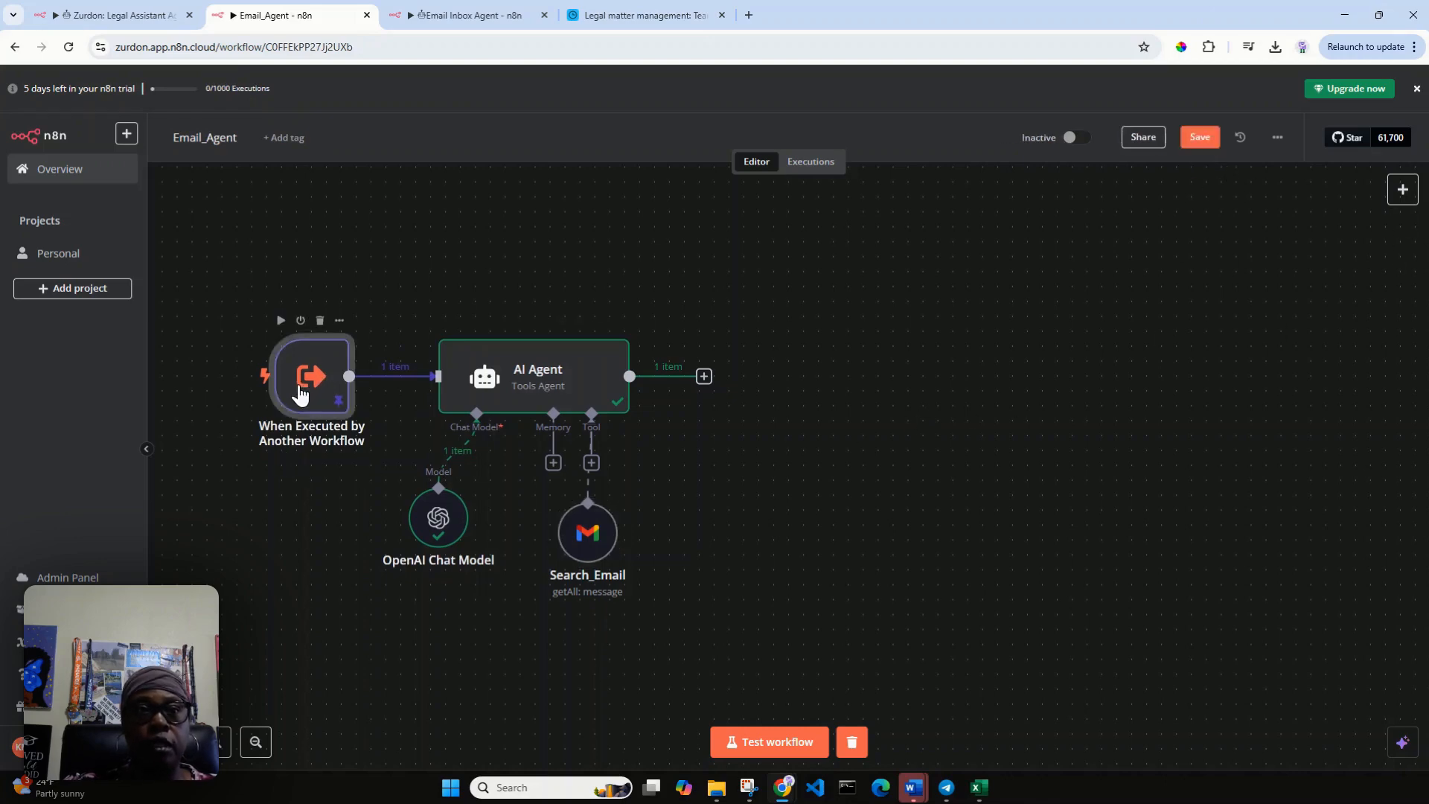
Replace the trigger node's pinned mock query with "Can you retrieve all Court Filing emails" and try to save it.
double_click(300, 387)
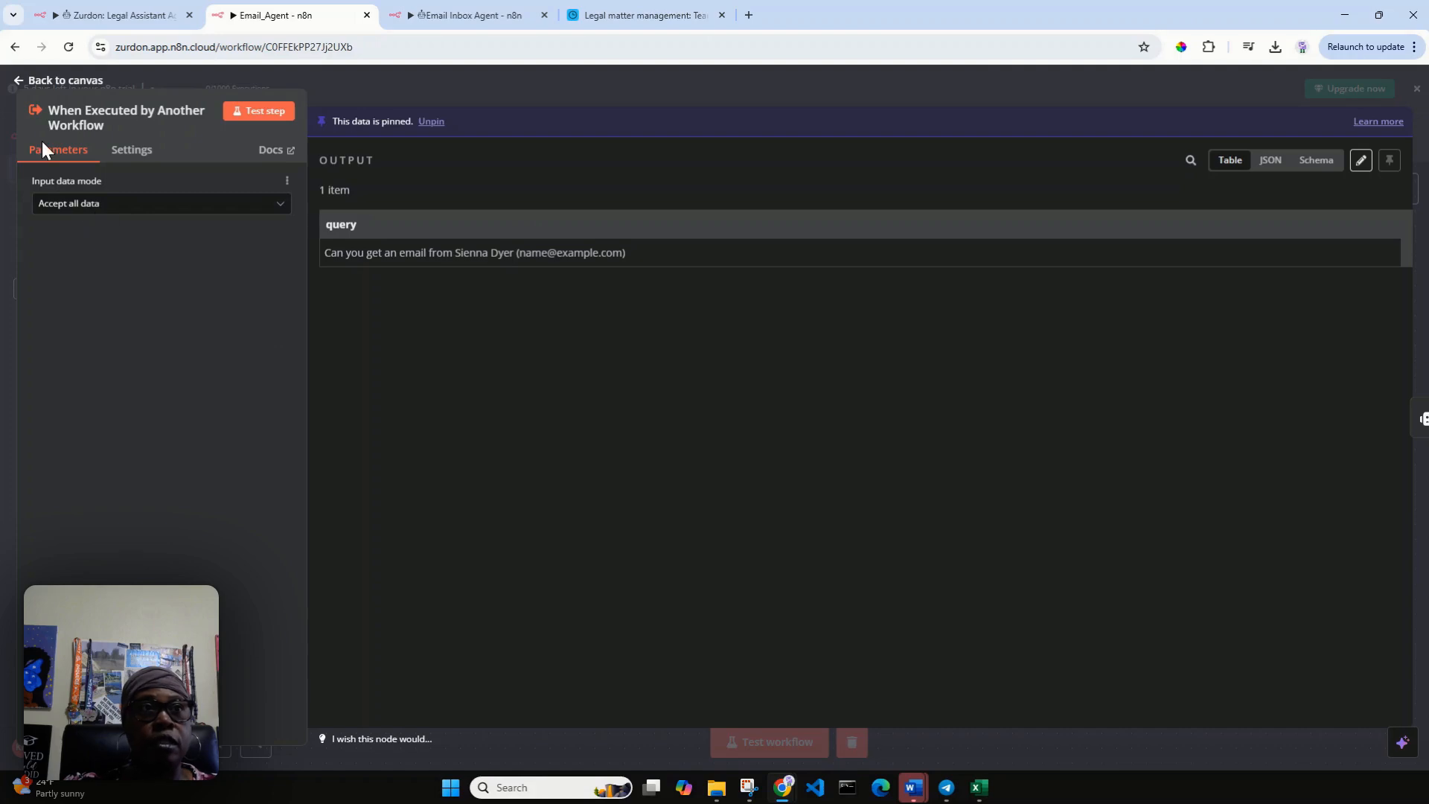
left_click(1361, 160)
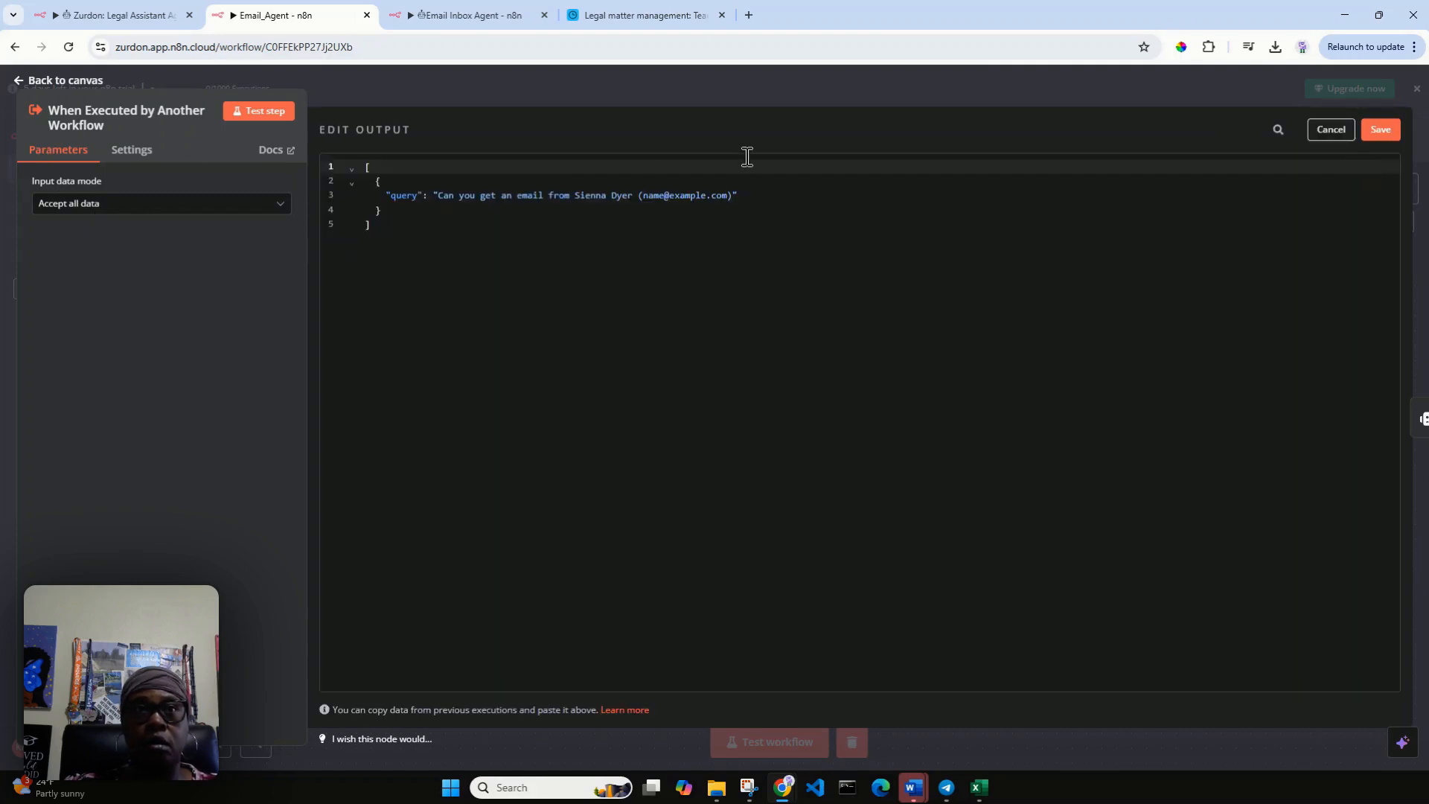
double_click(488, 195)
left_click_drag(492, 195, 537, 195)
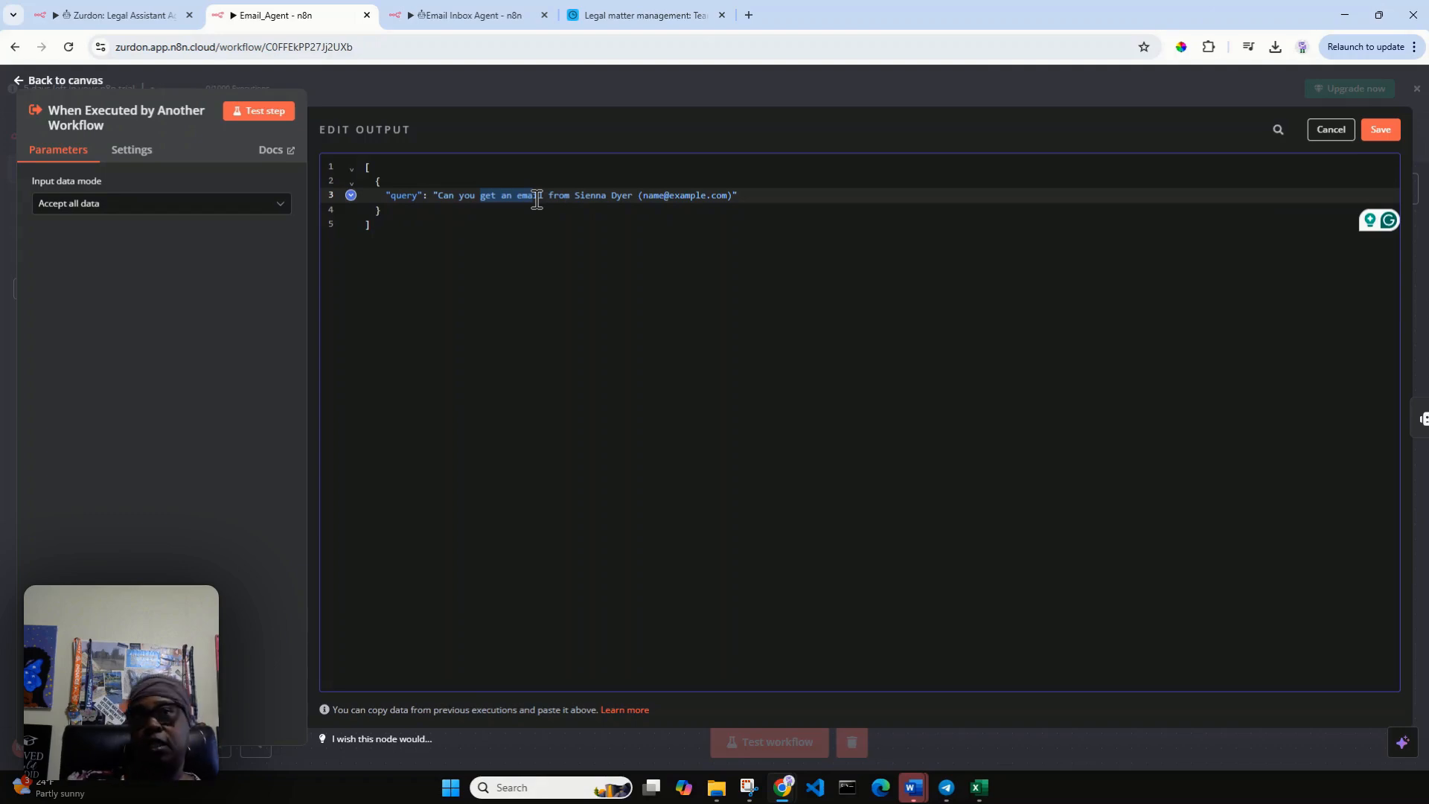
left_click(517, 209)
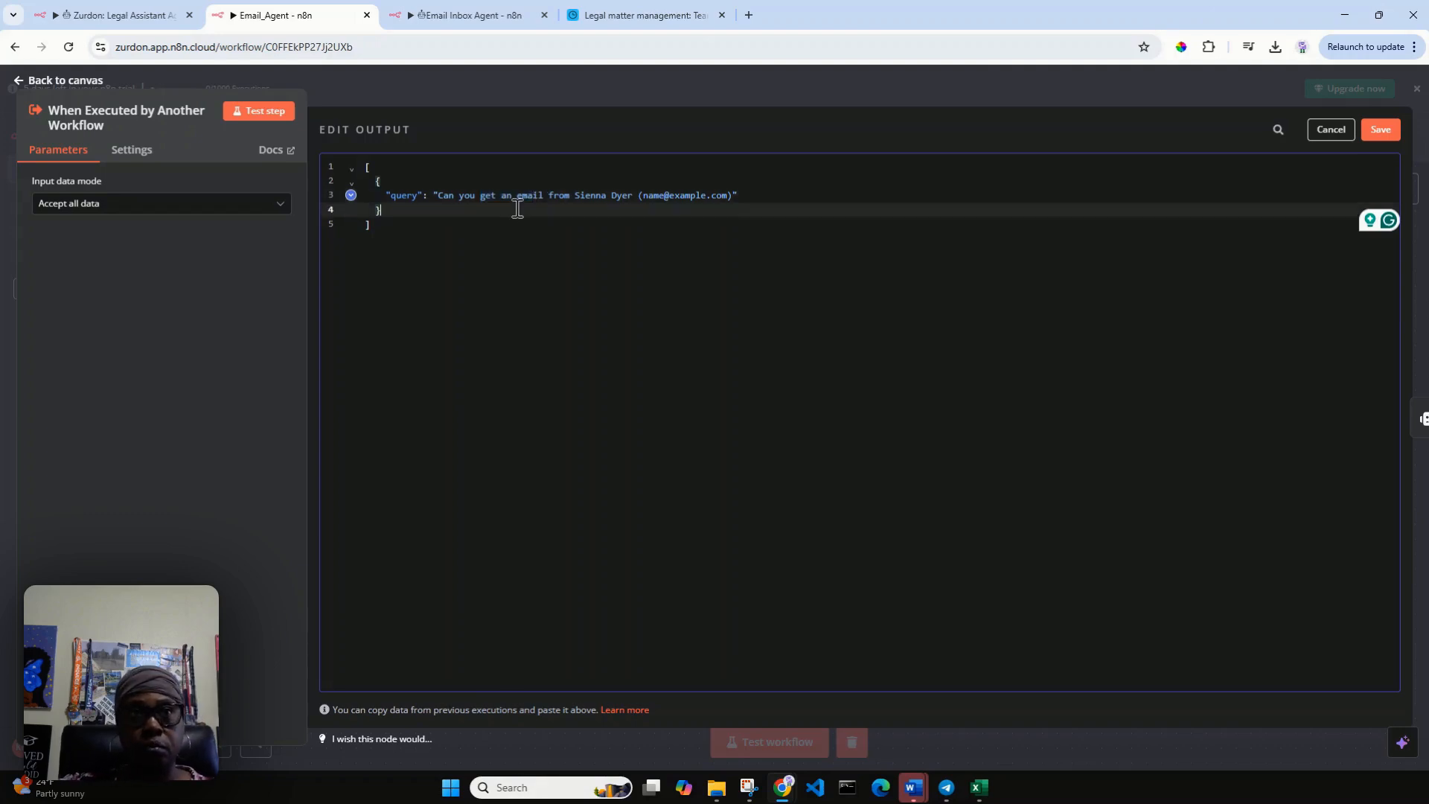
left_click_drag(482, 196, 731, 200)
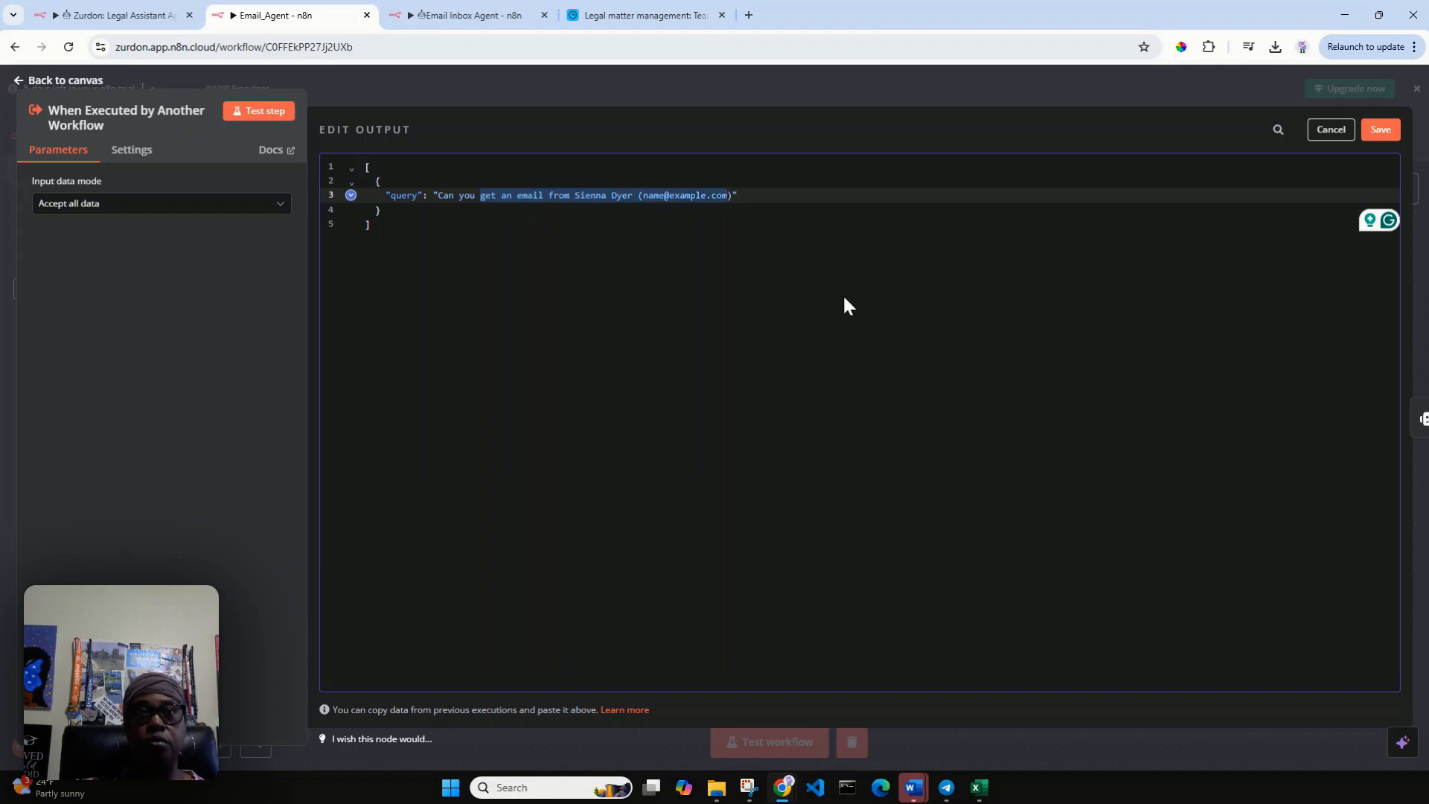
type("ret")
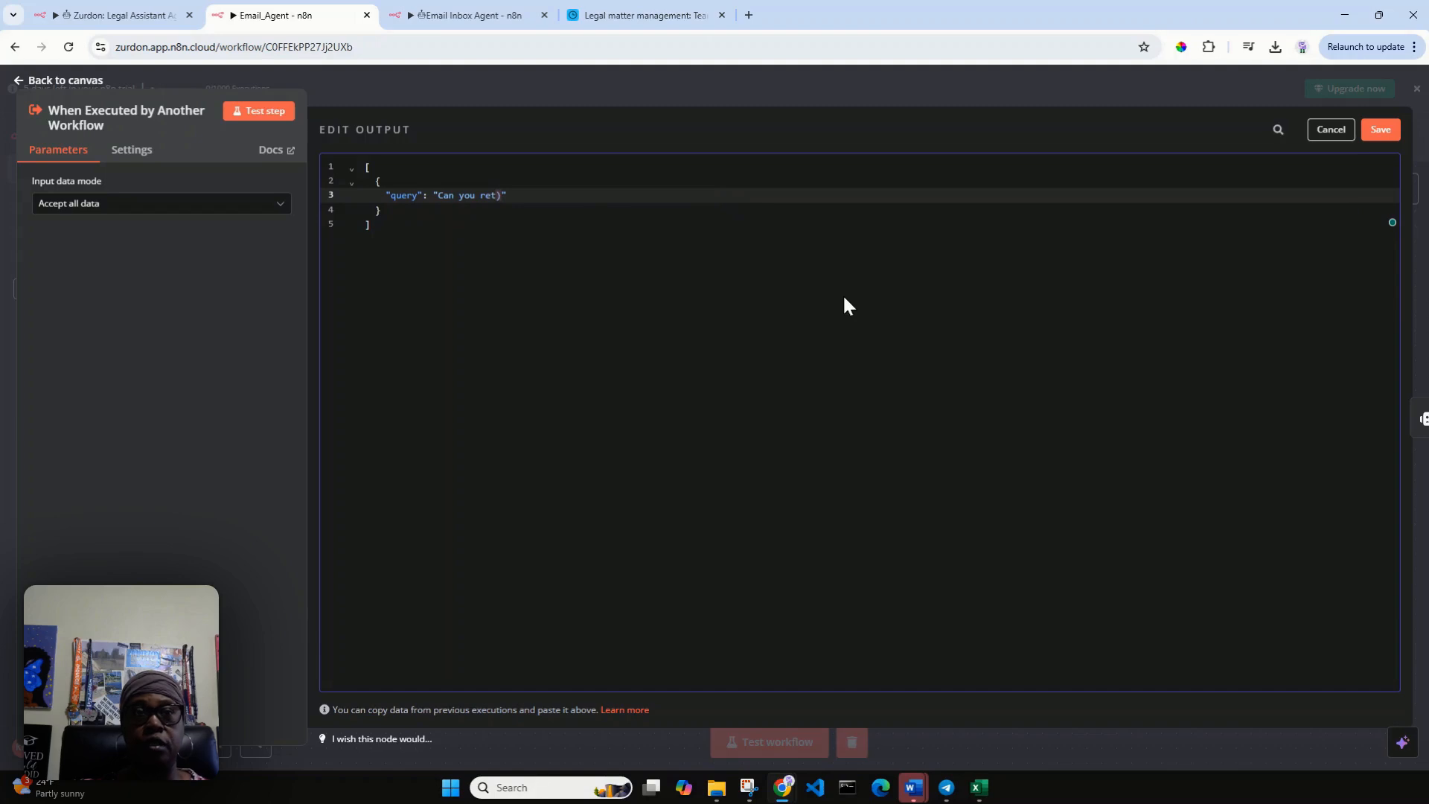
type("riev")
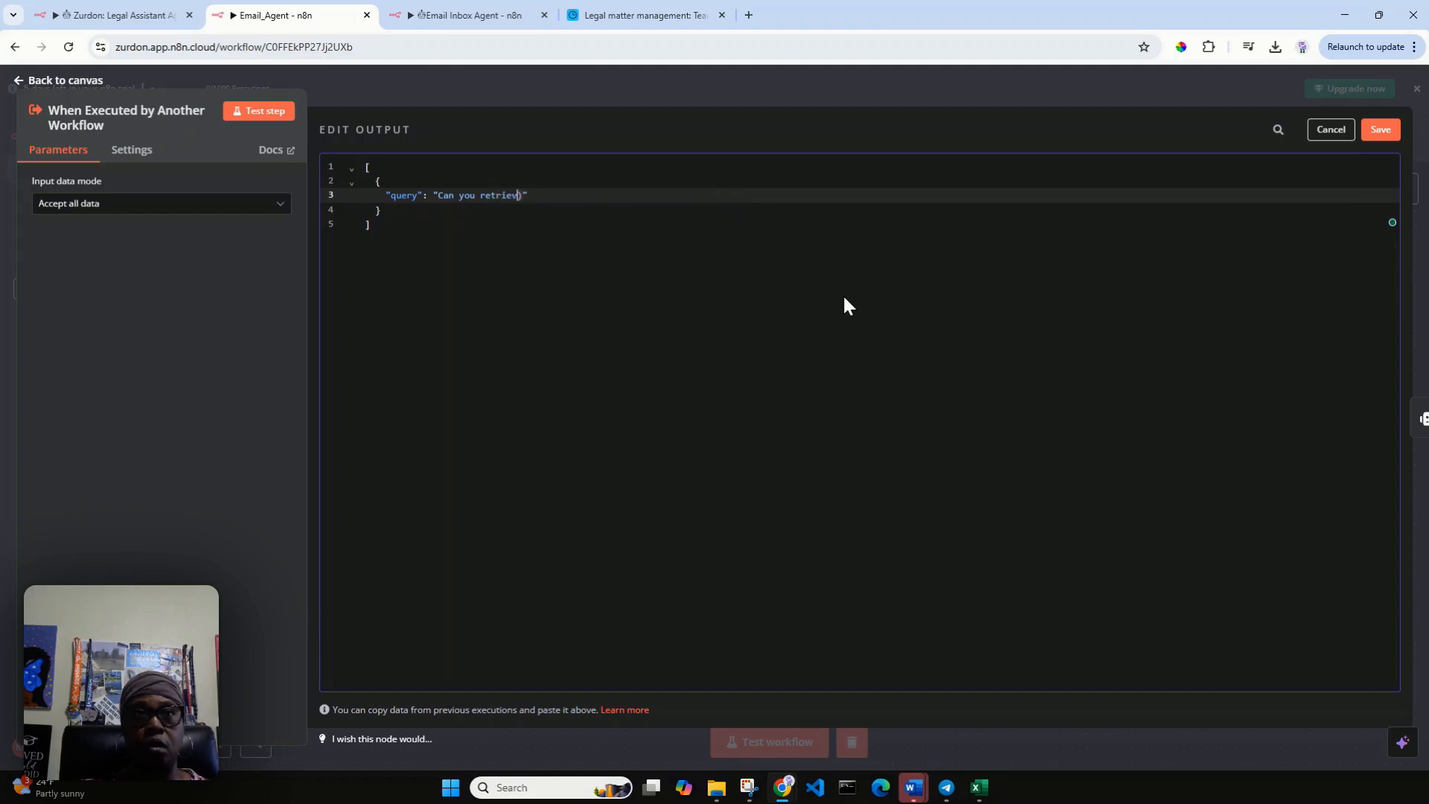
type("e all")
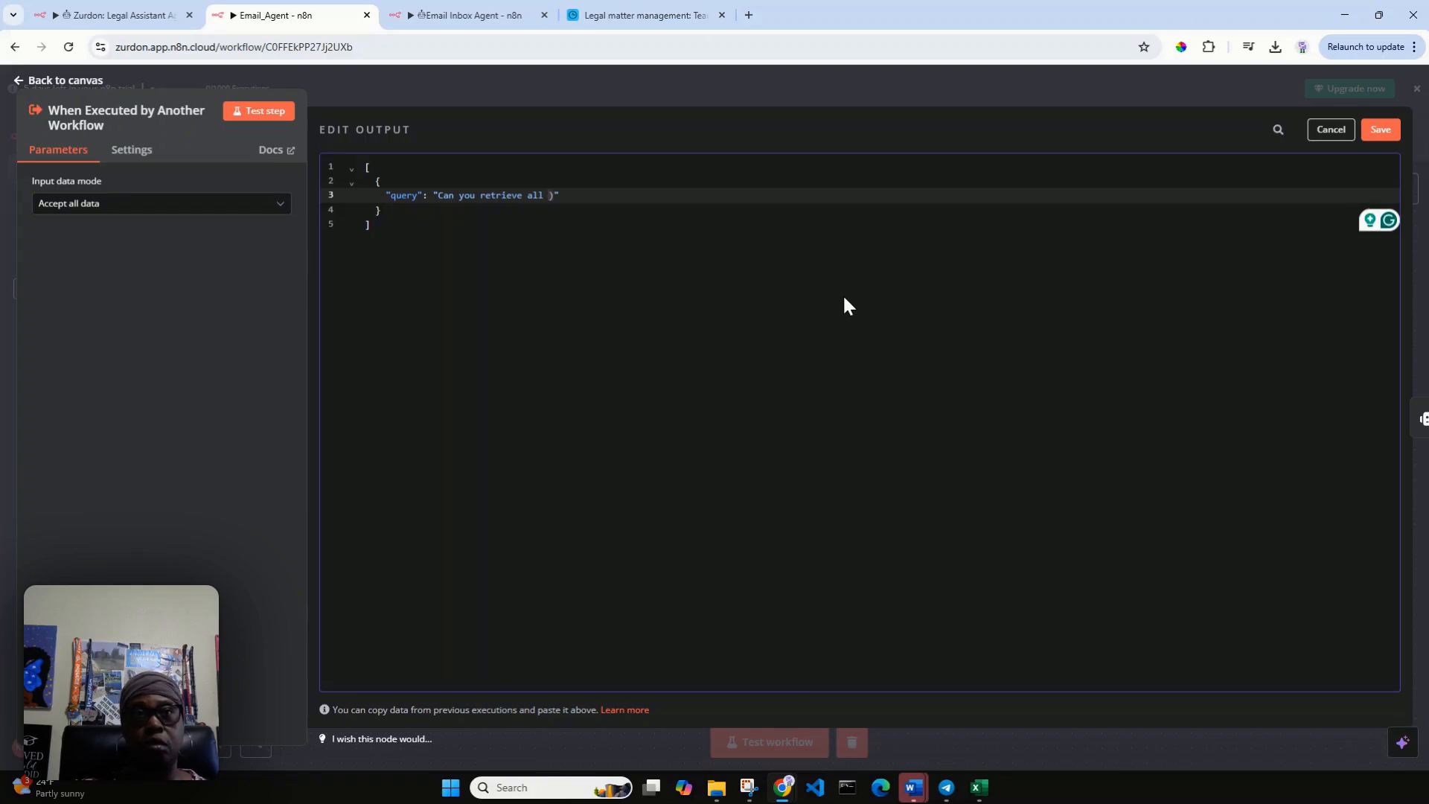
type("Court Fi")
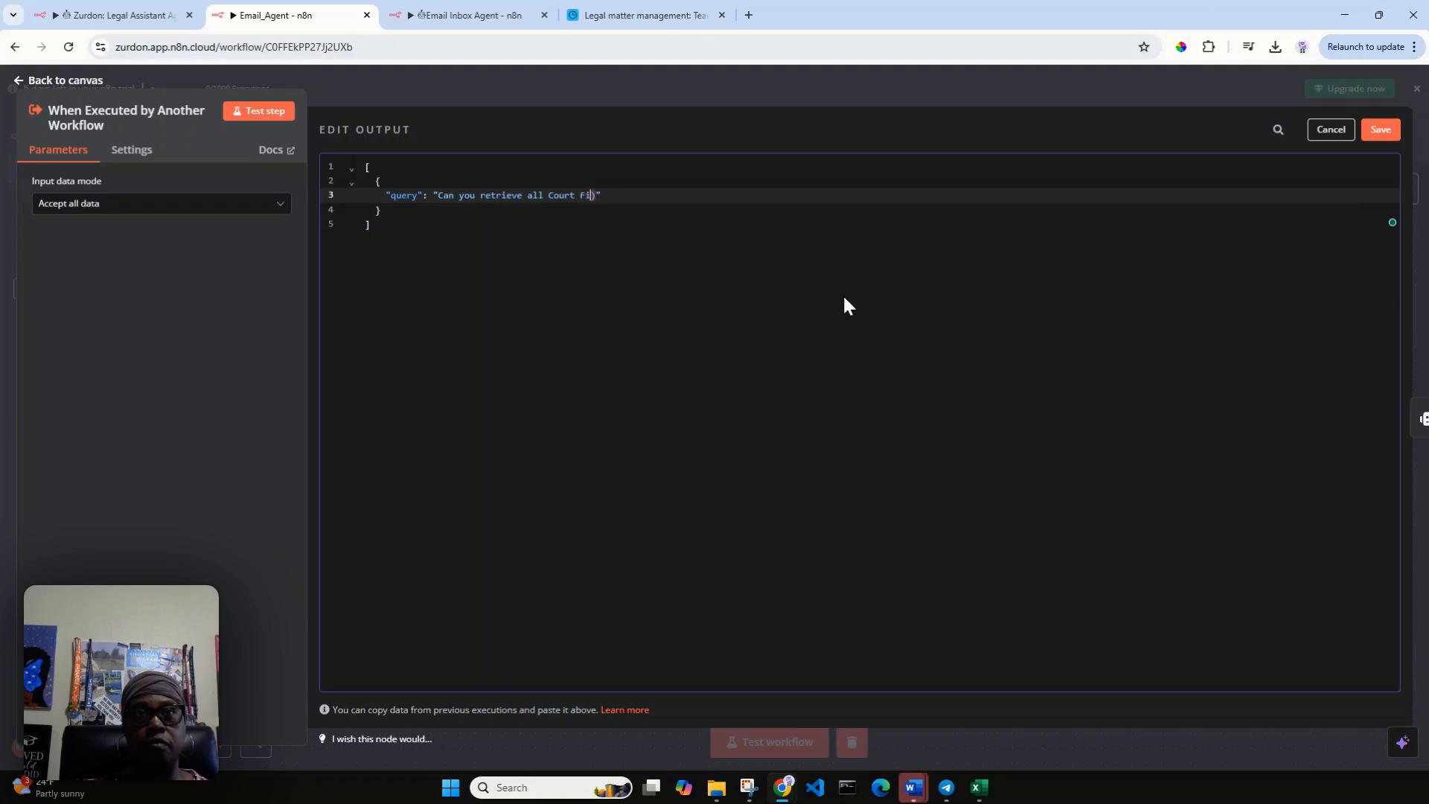
type("ling ema")
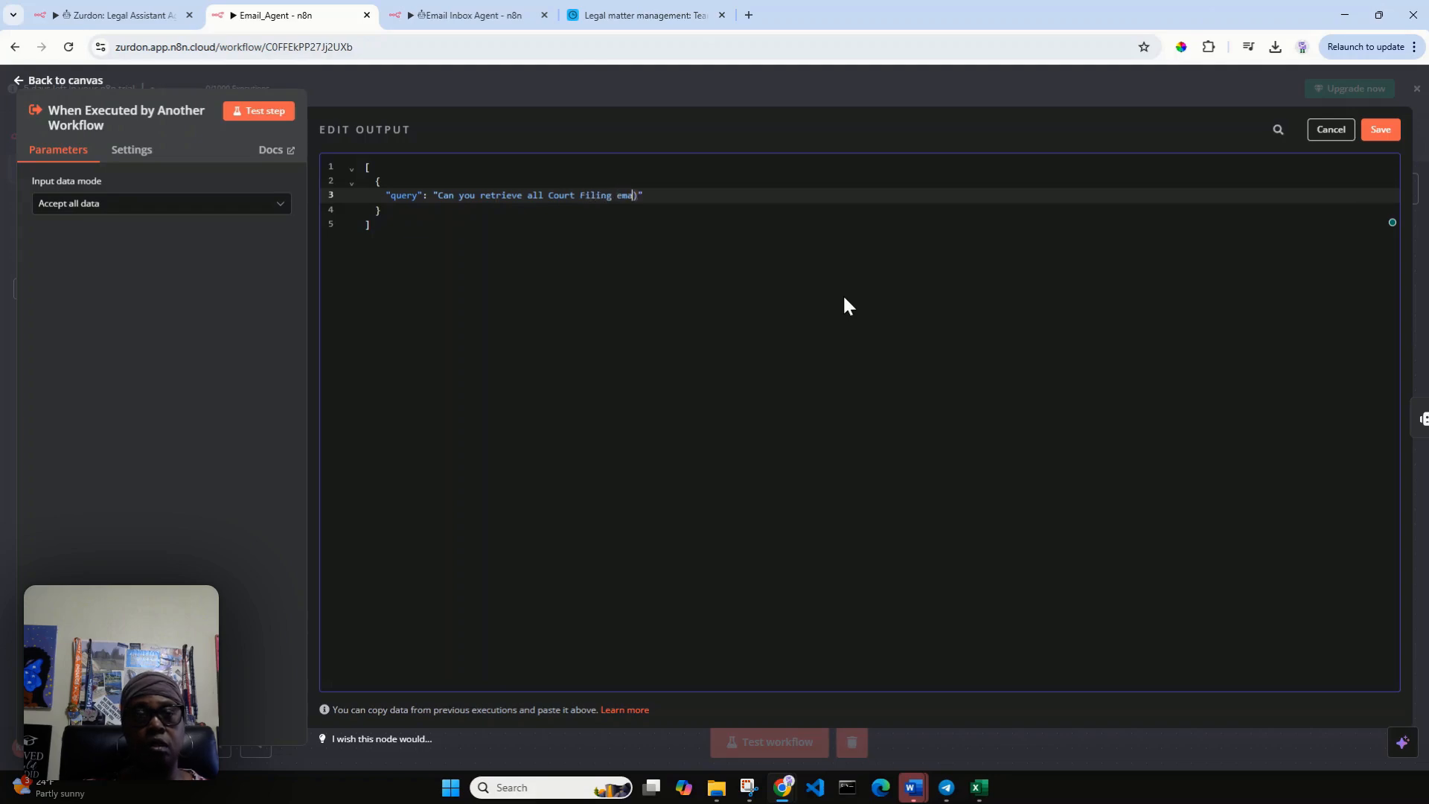
type("ils")
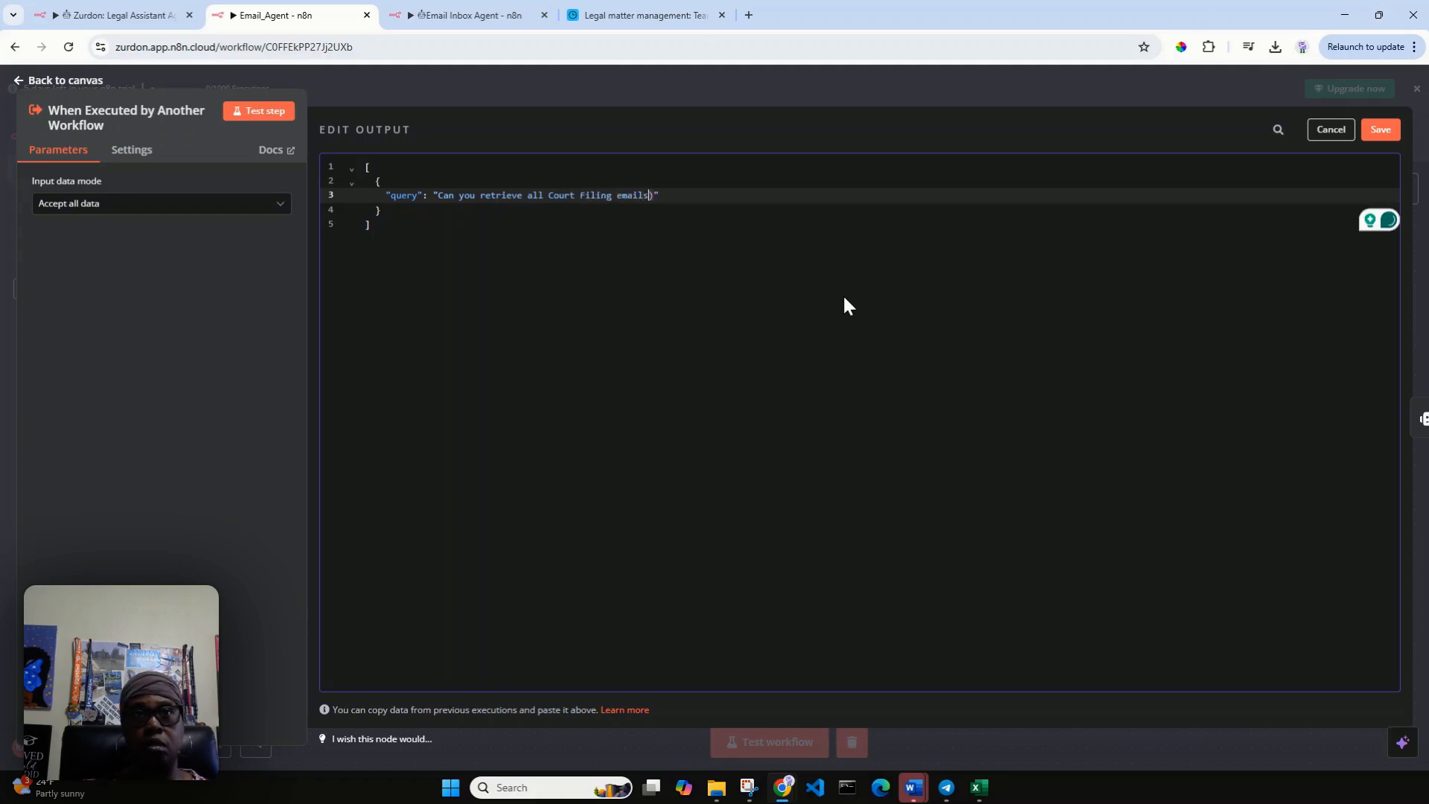
type("\"")
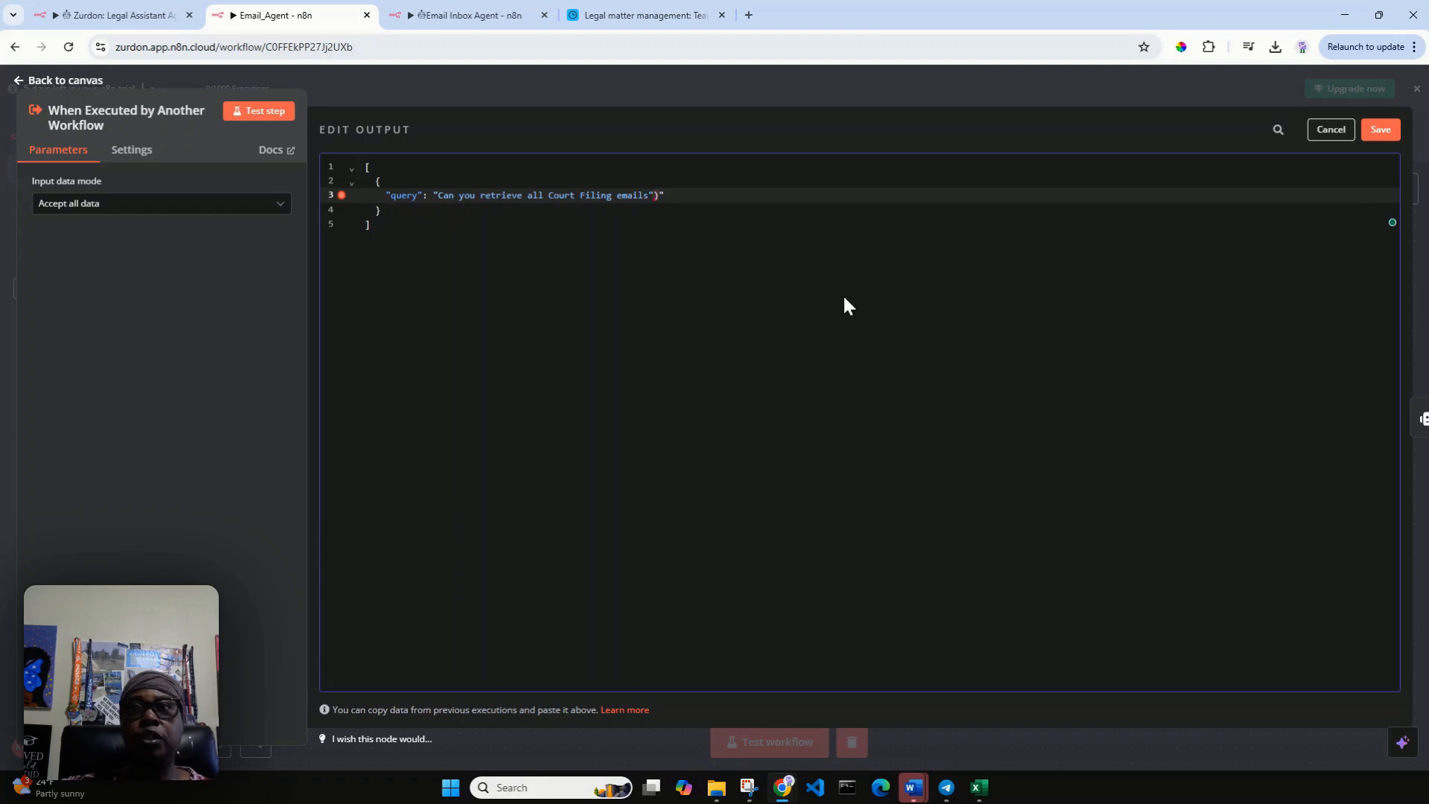
left_click(1380, 131)
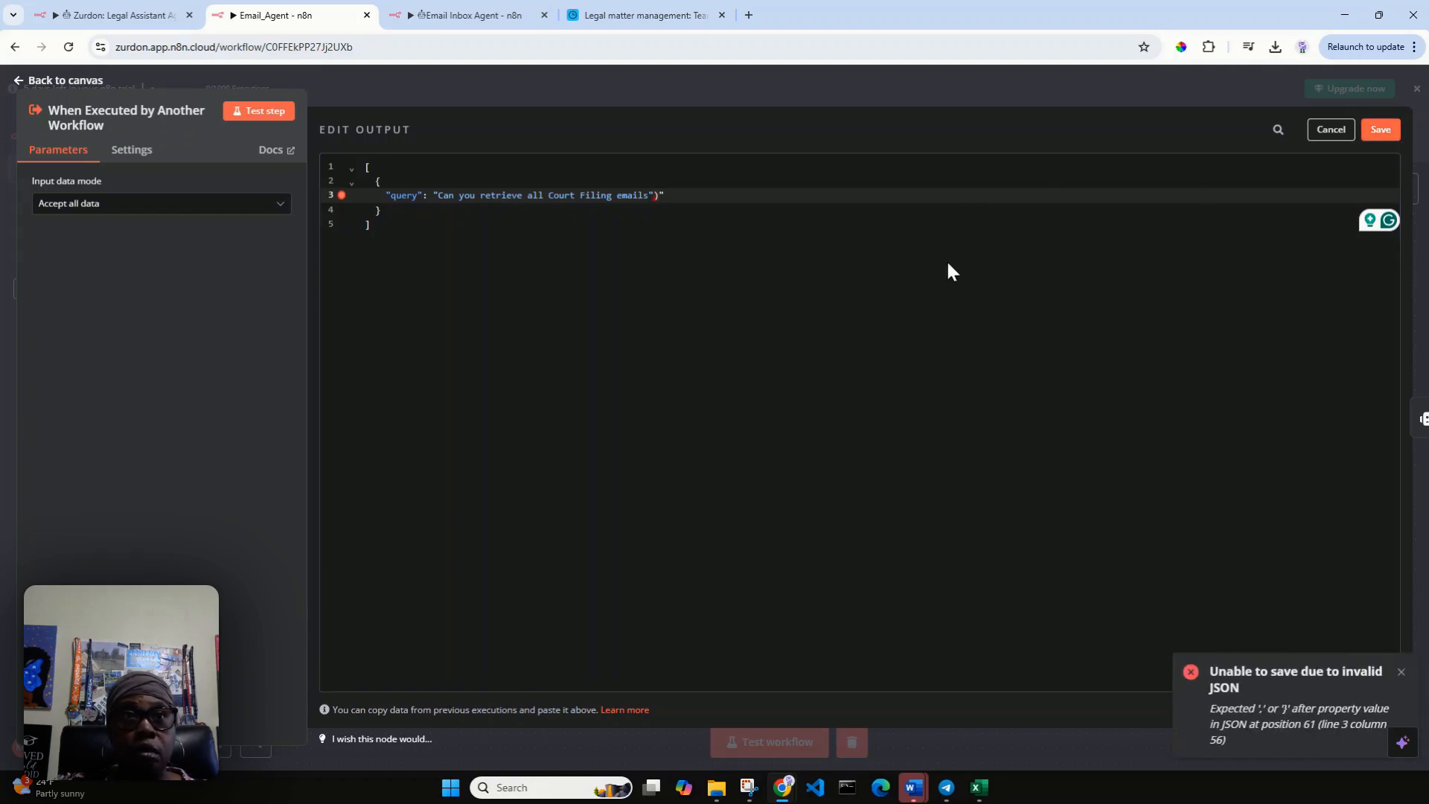
Delete the stray closing parenthesis and extra quotation mark after the mock query, save the output and return to the canvas.
left_click(669, 195)
key("BackSpace")
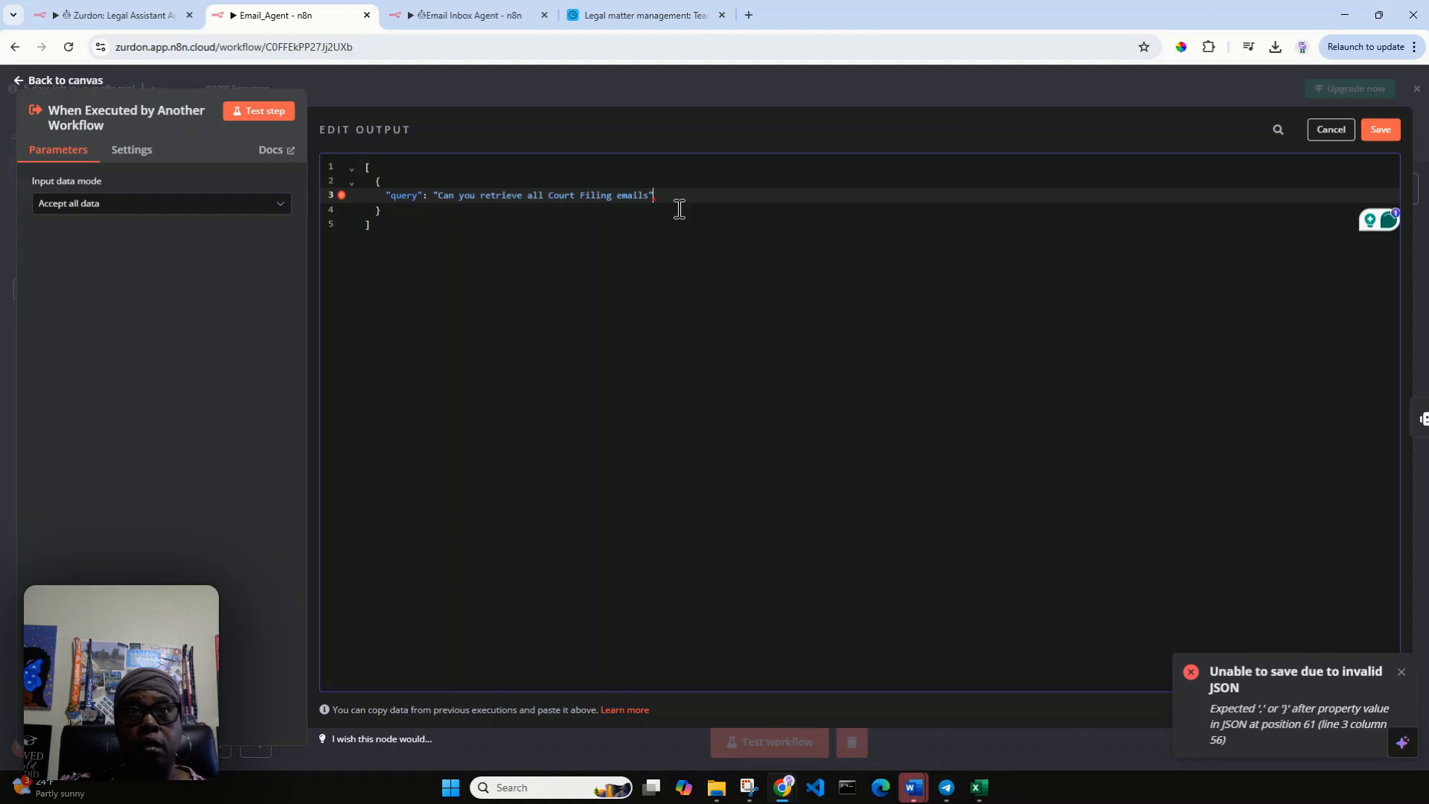
key("BackSpace")
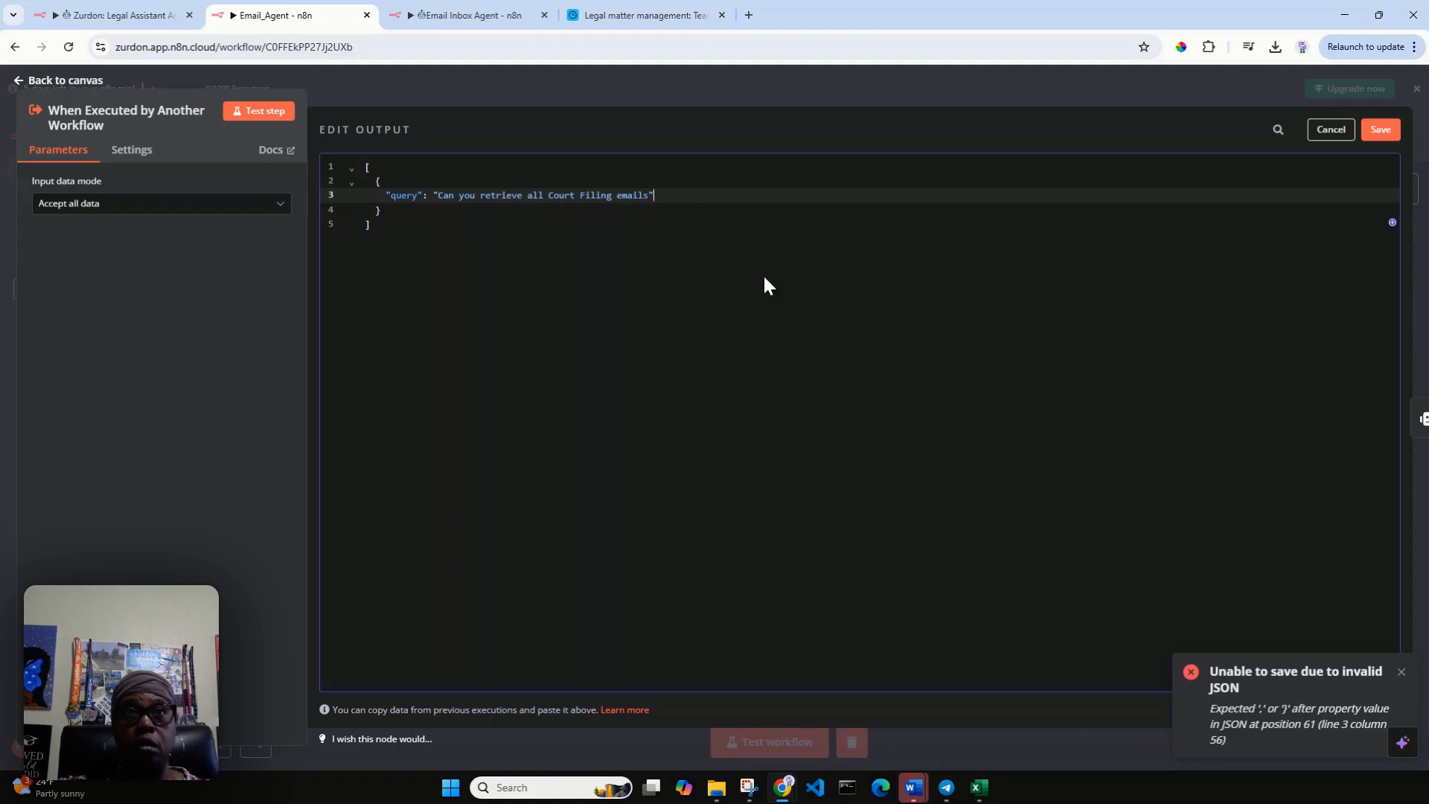
left_click(1384, 133)
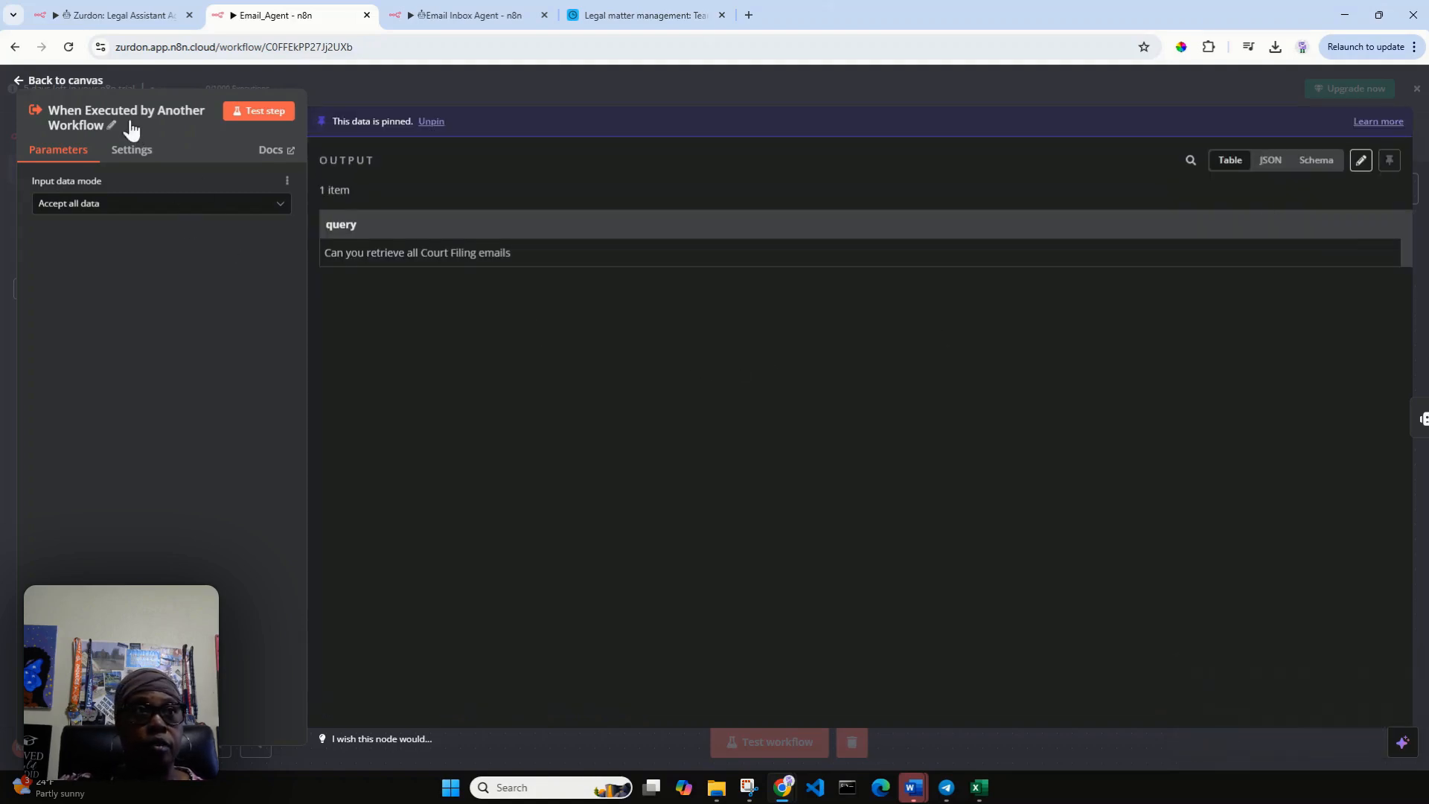
left_click(24, 80)
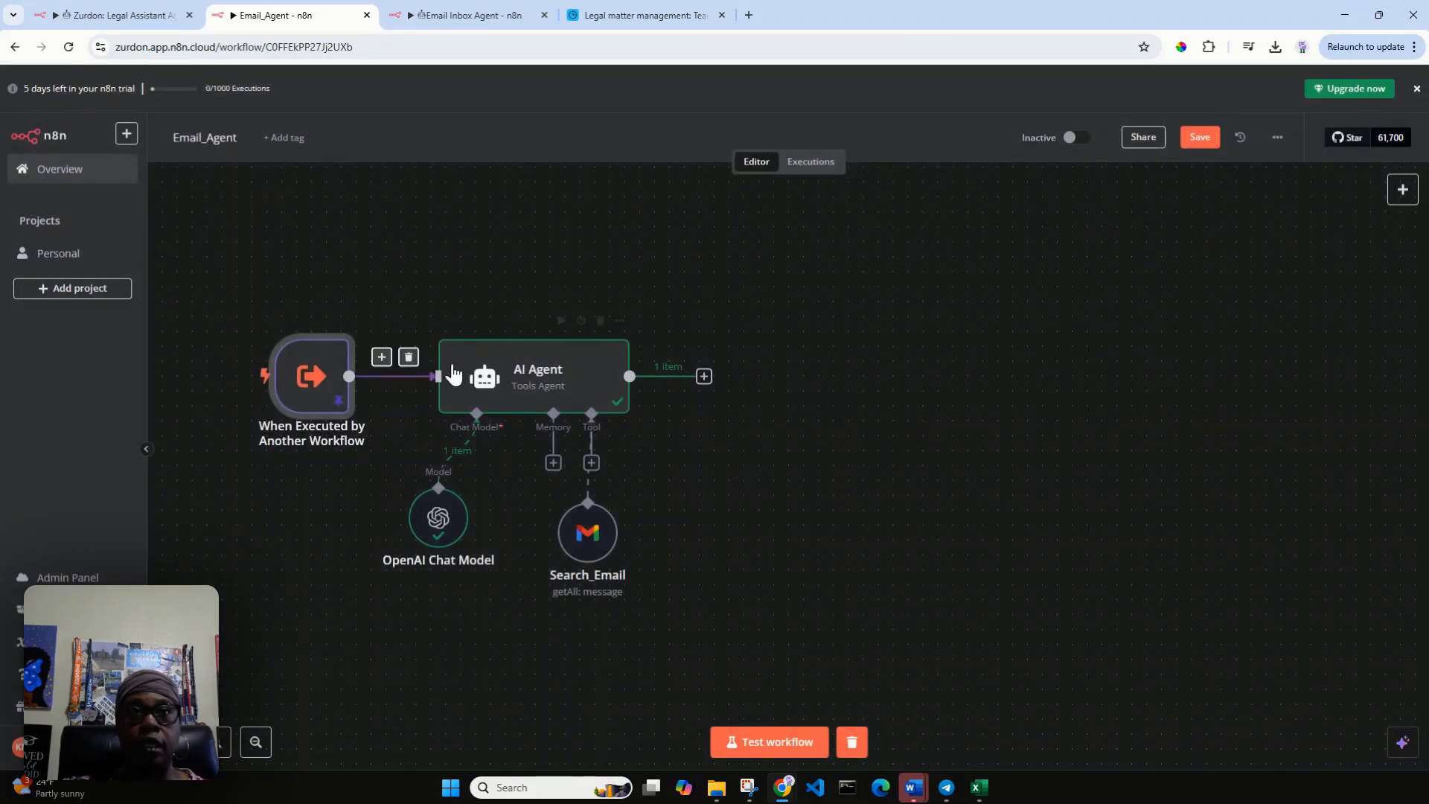
Run the AI Agent node with the mock query, inspect the Search_Email tool's output and return to the canvas.
mouse_move(564, 349)
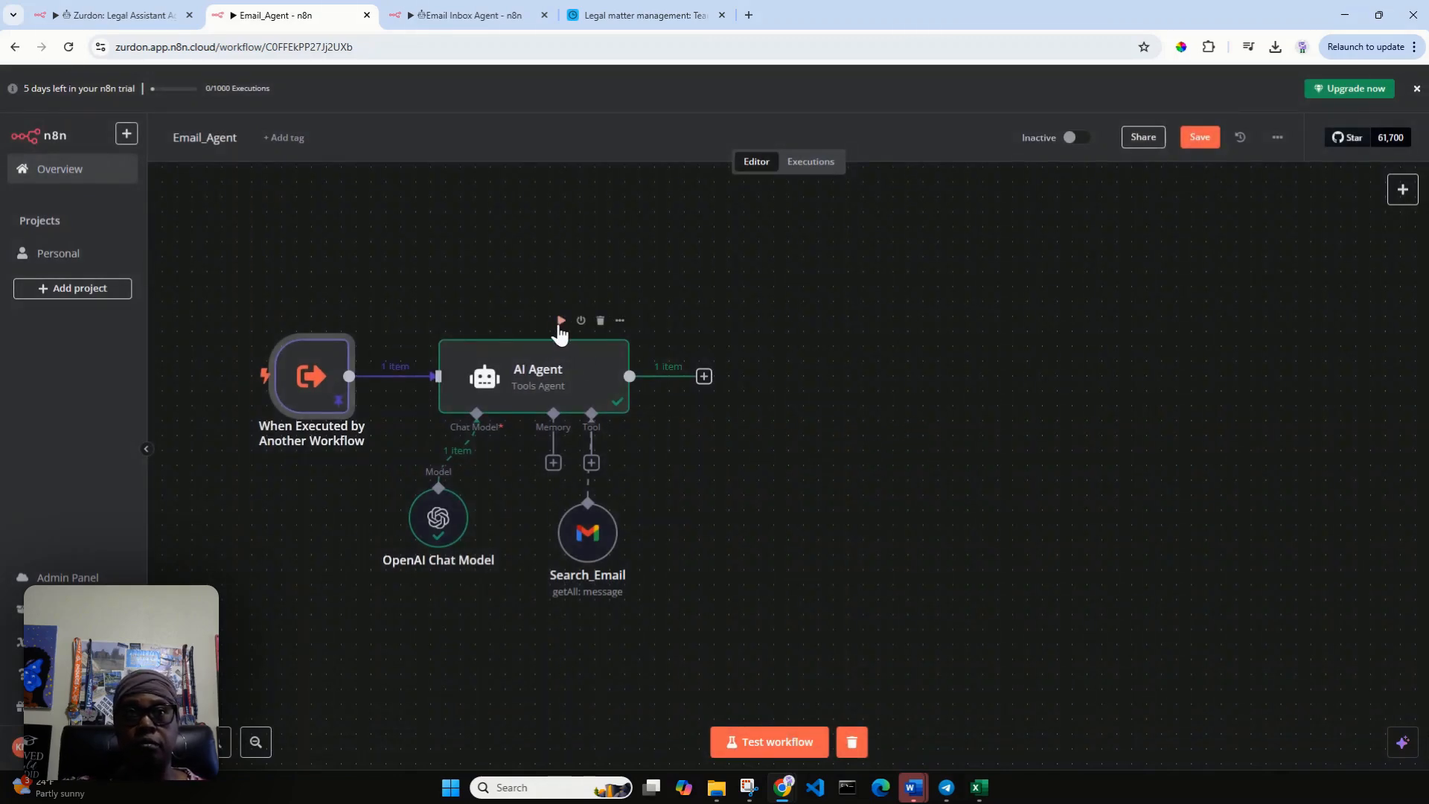
left_click(563, 333)
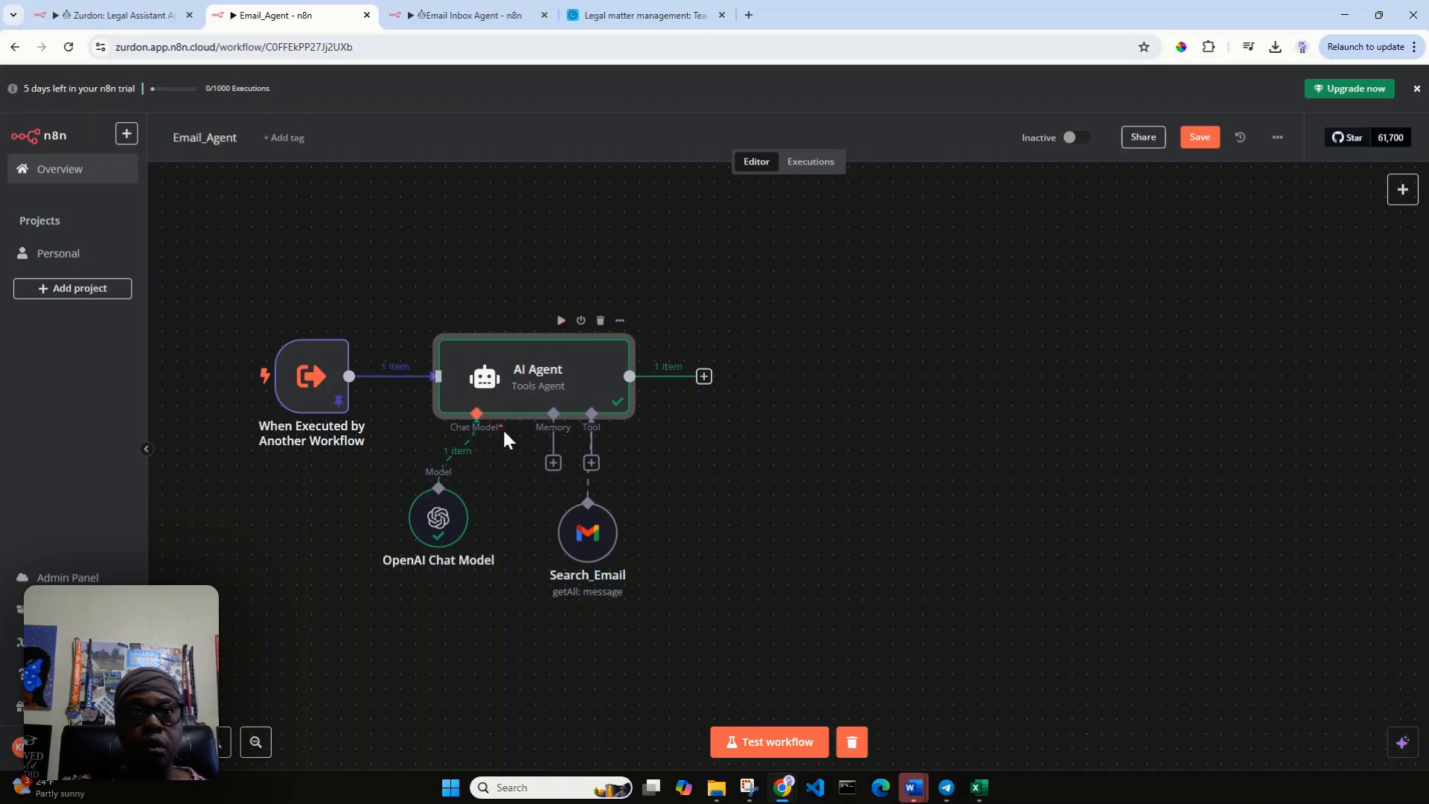
double_click(590, 548)
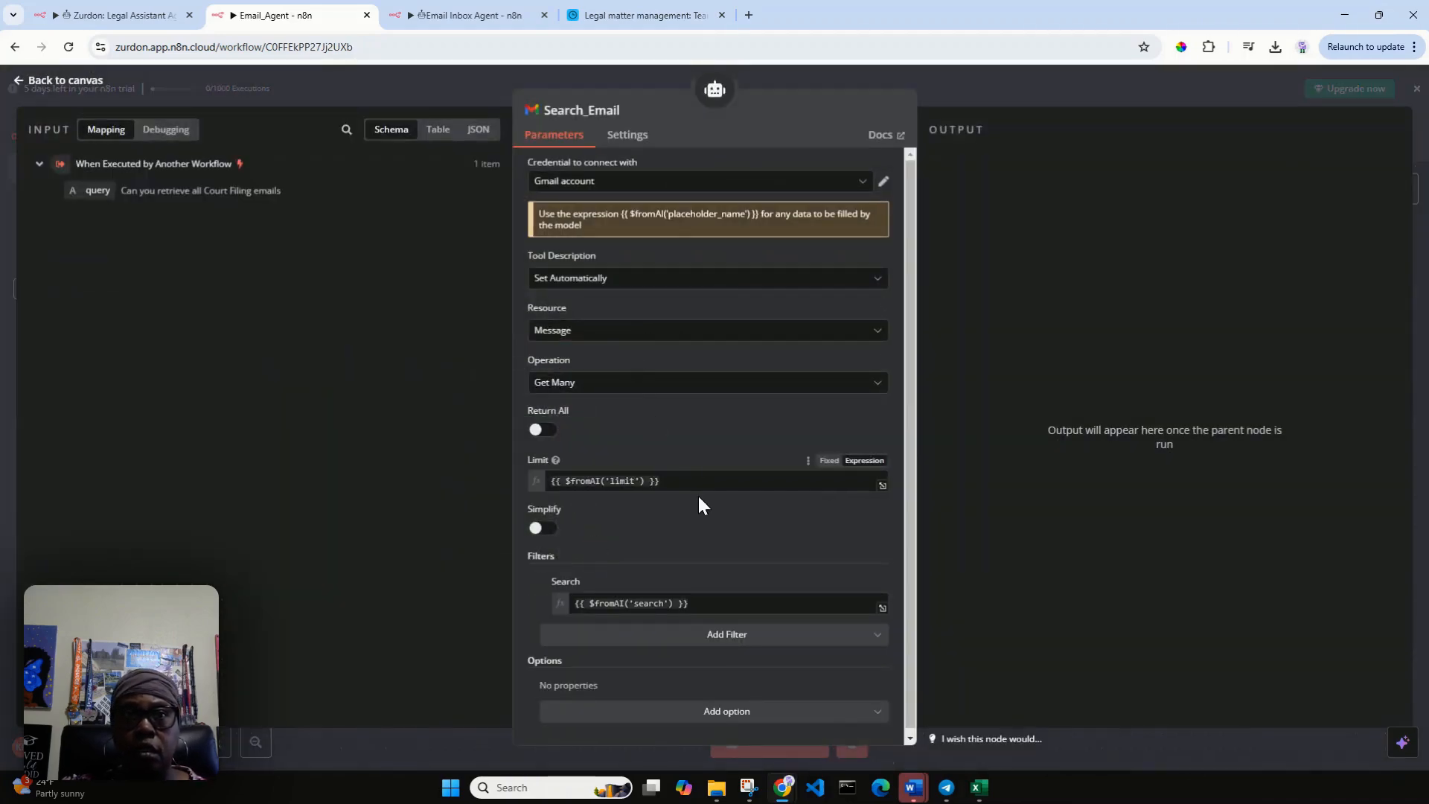
left_click(19, 81)
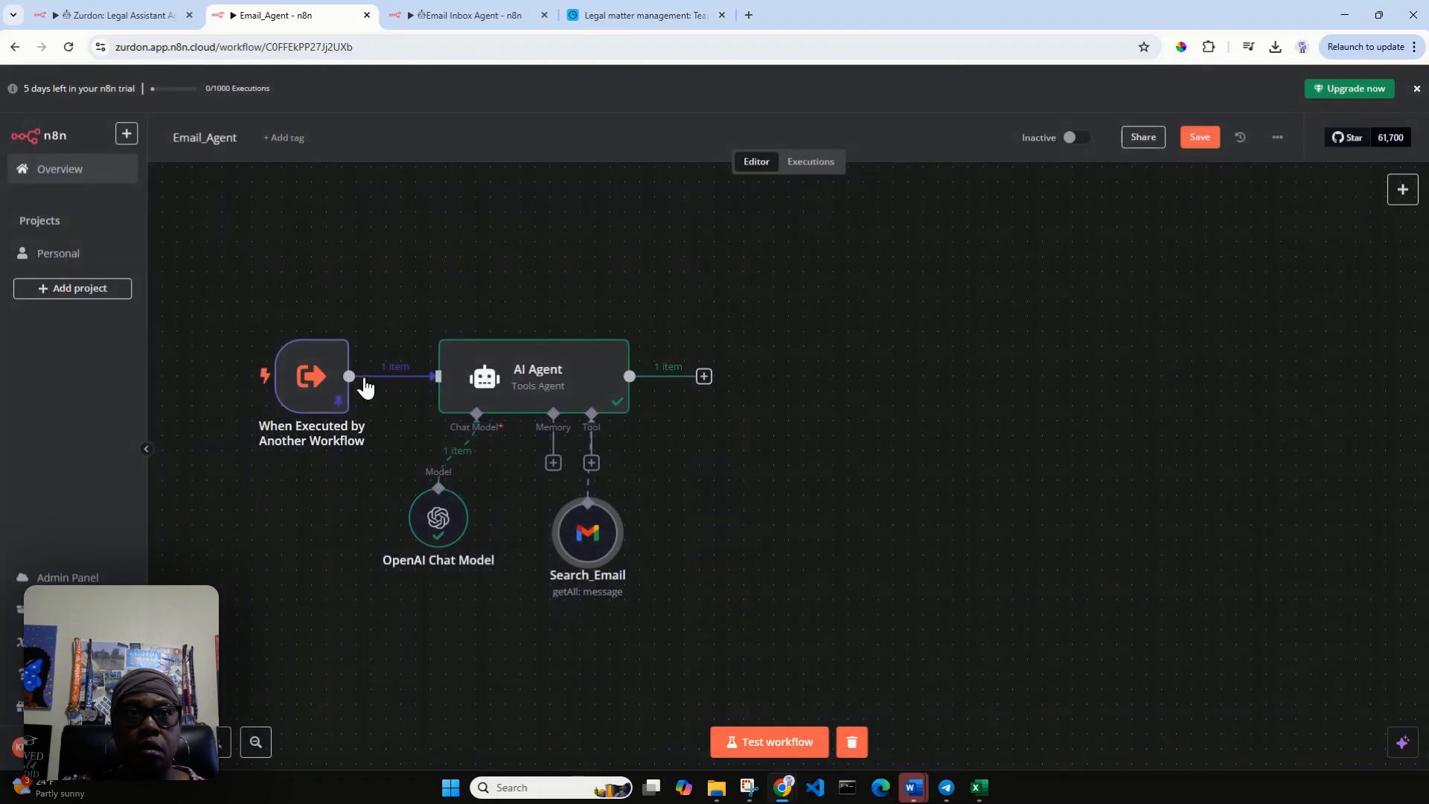
Unpin the mock data of the When Executed by Another Workflow trigger, test the node and return to the canvas.
double_click(316, 398)
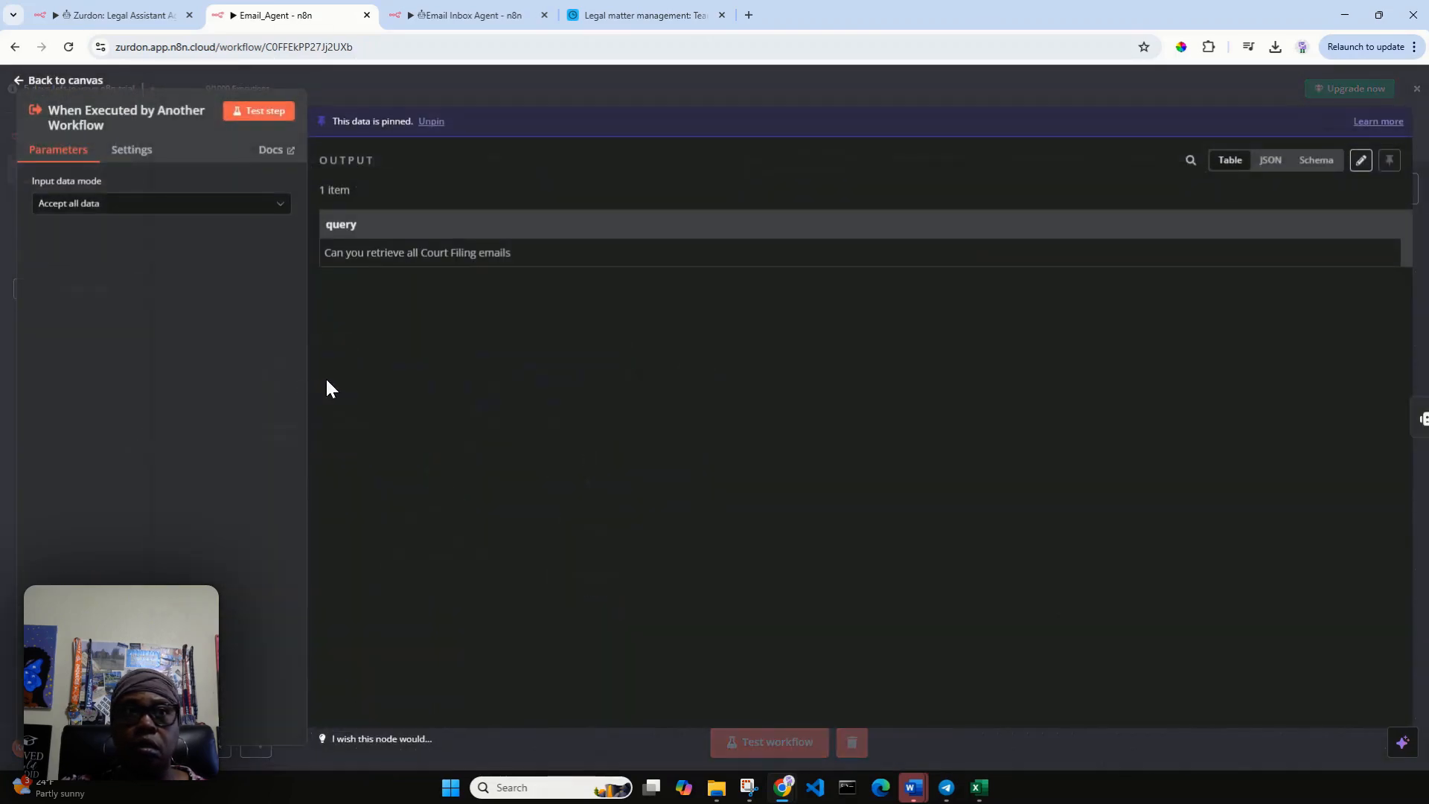
left_click(261, 112)
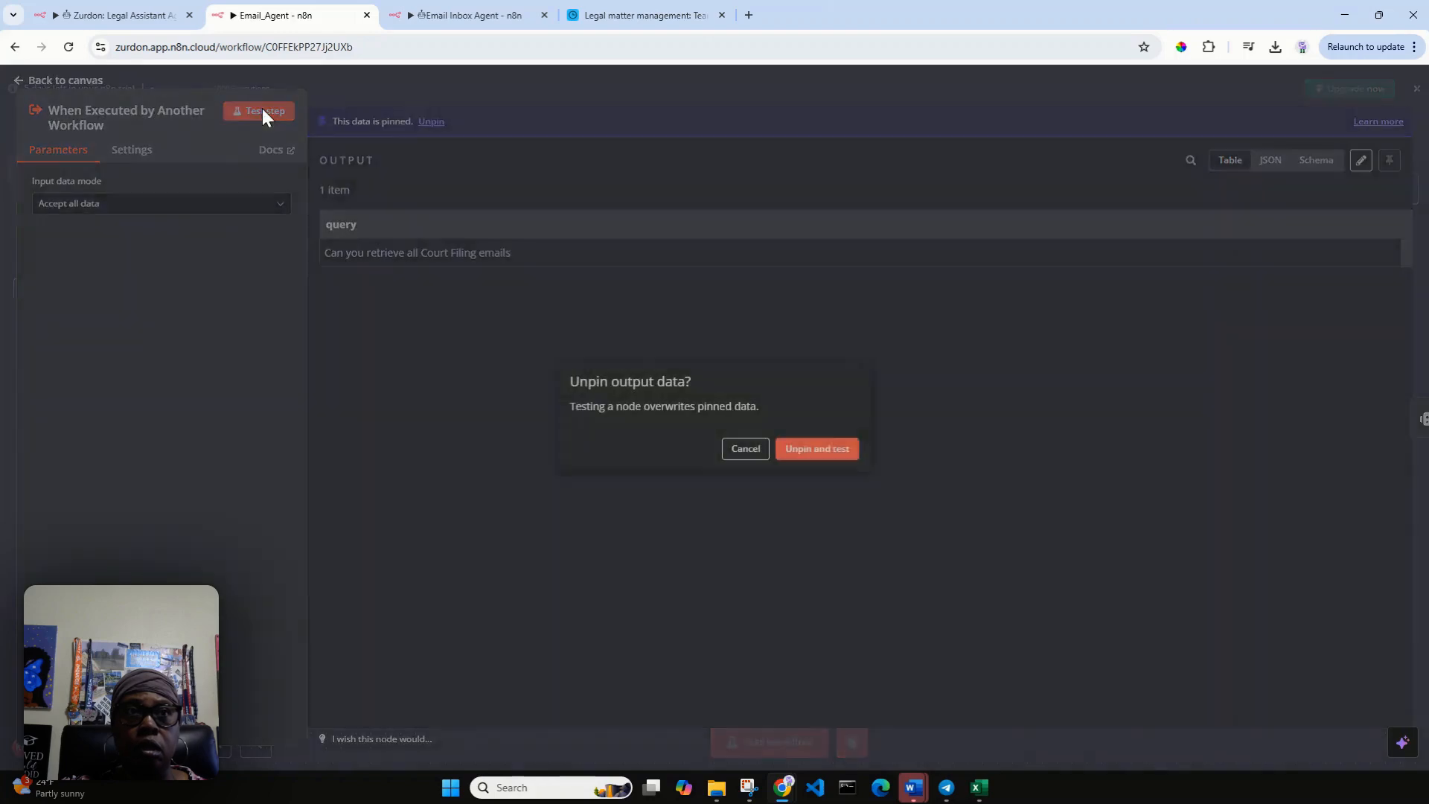
left_click(833, 456)
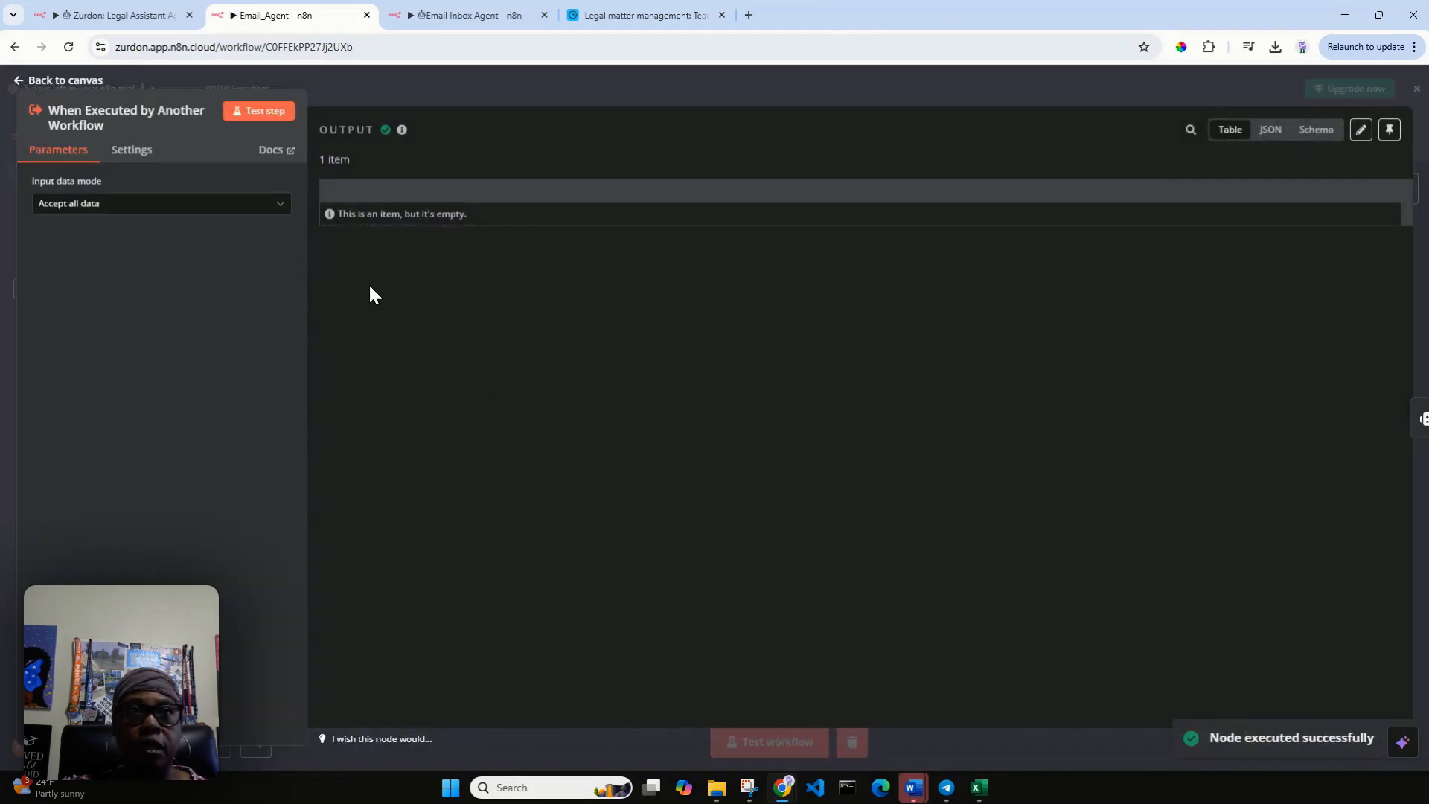
left_click(22, 82)
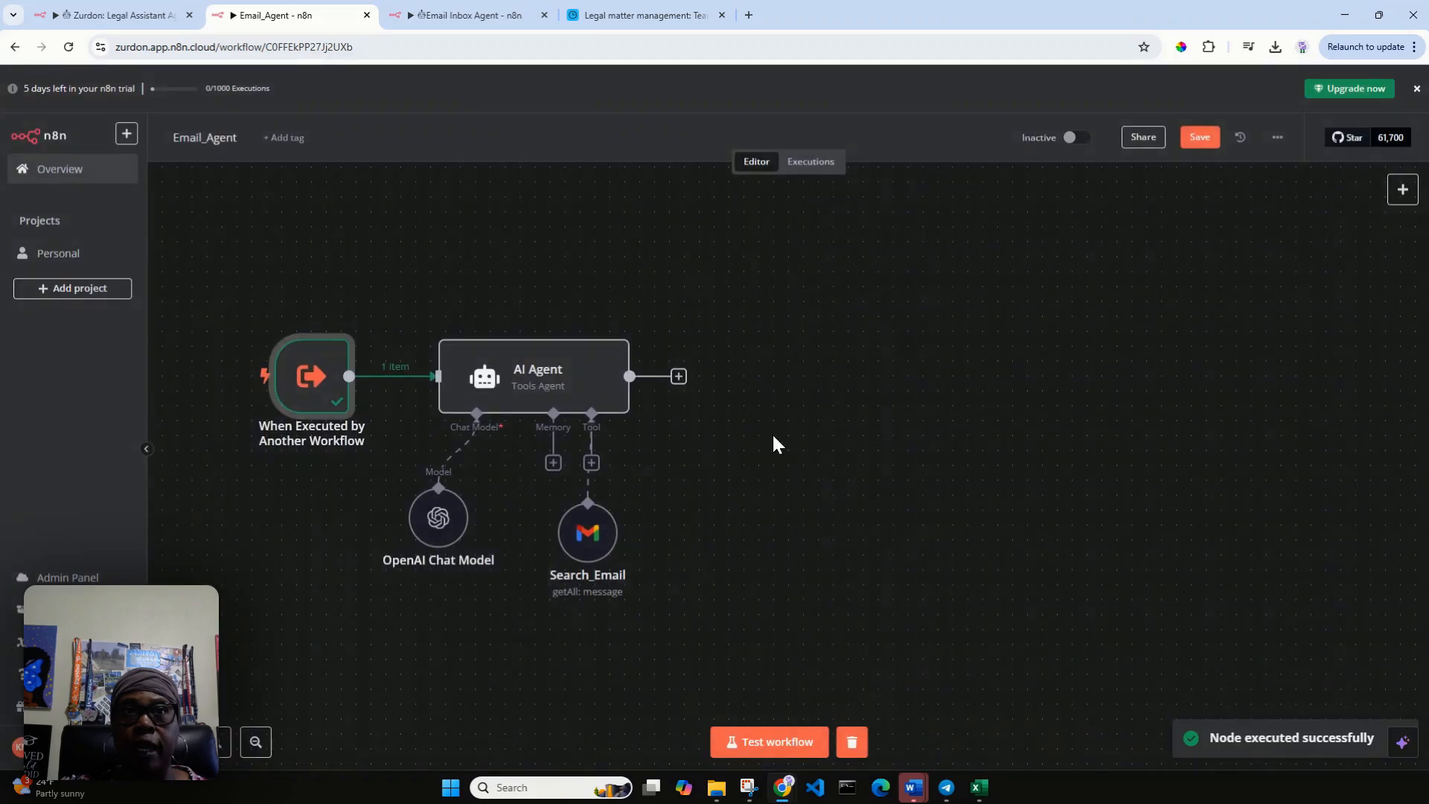
Edit the output of the When Executed by Another Workflow trigger and add a "query" key inside the empty item.
double_click(310, 374)
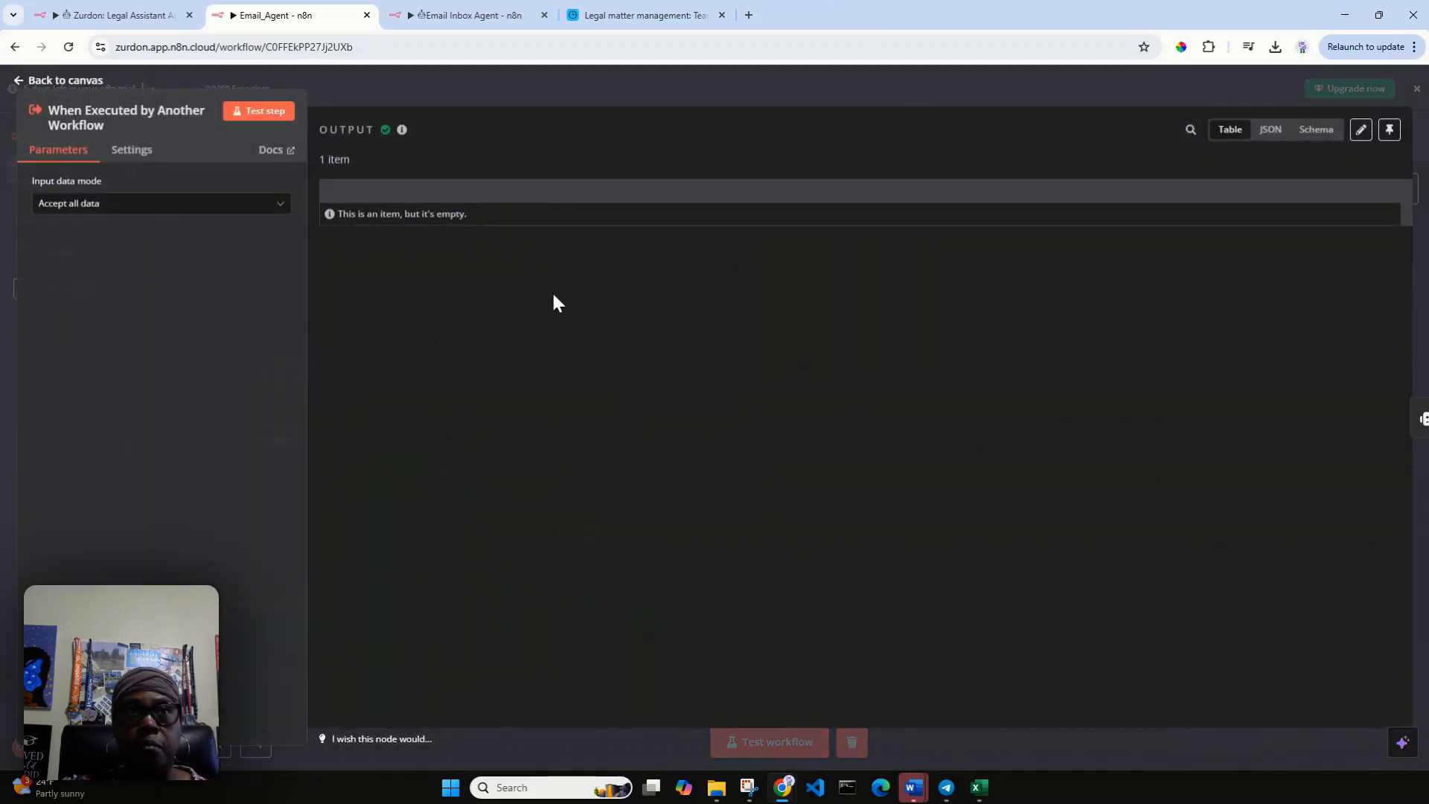
left_click(1361, 130)
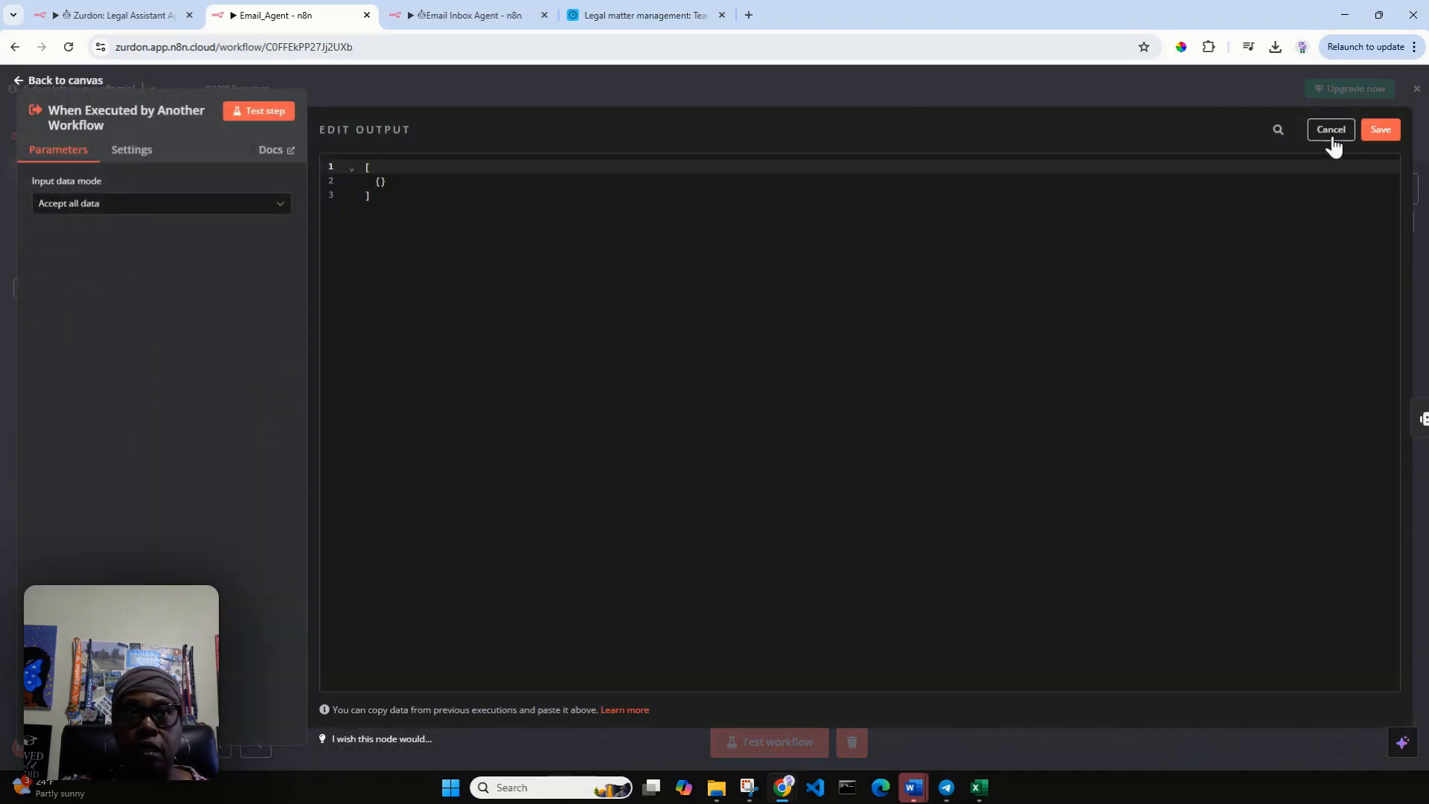
left_click(381, 182)
key("Return")
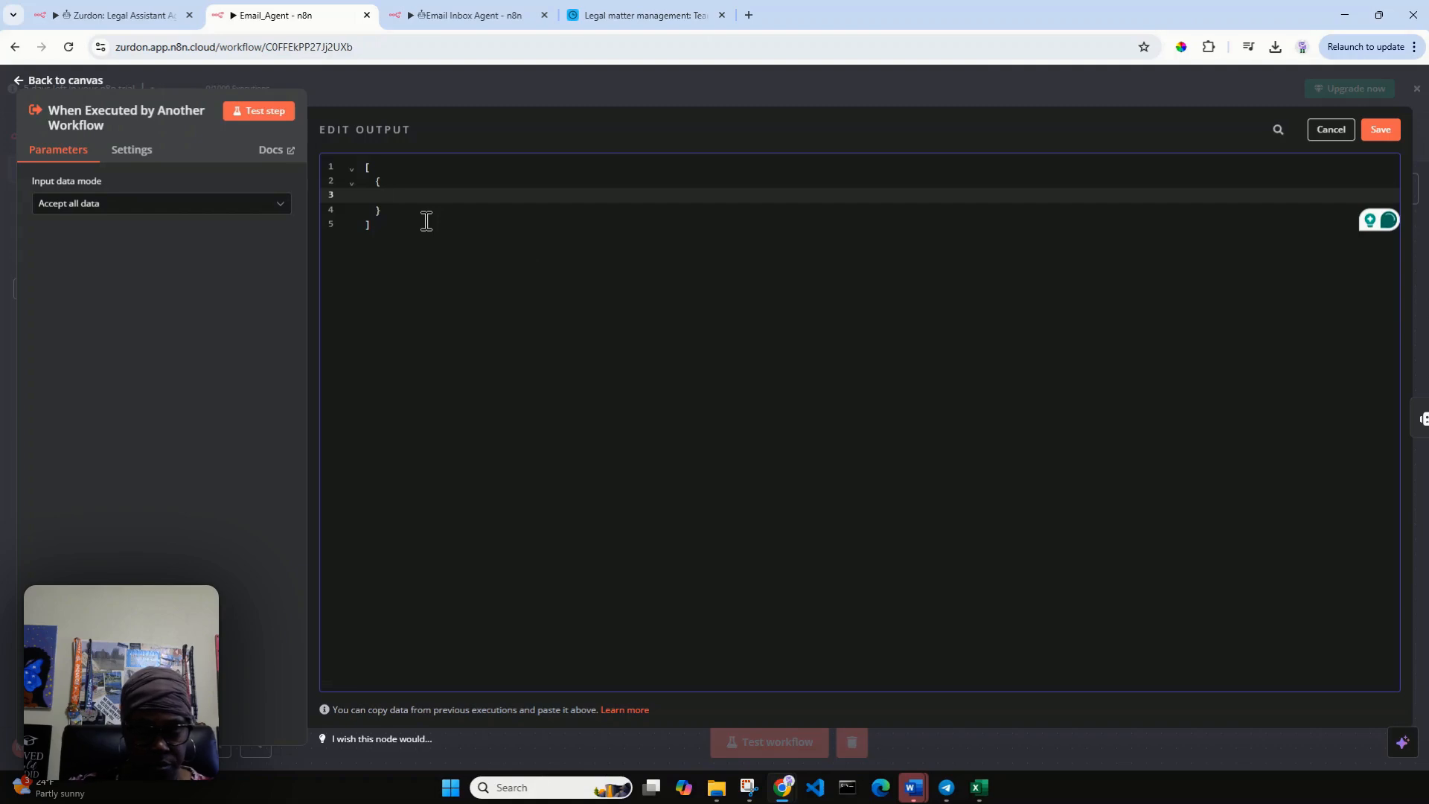
type("\"query")
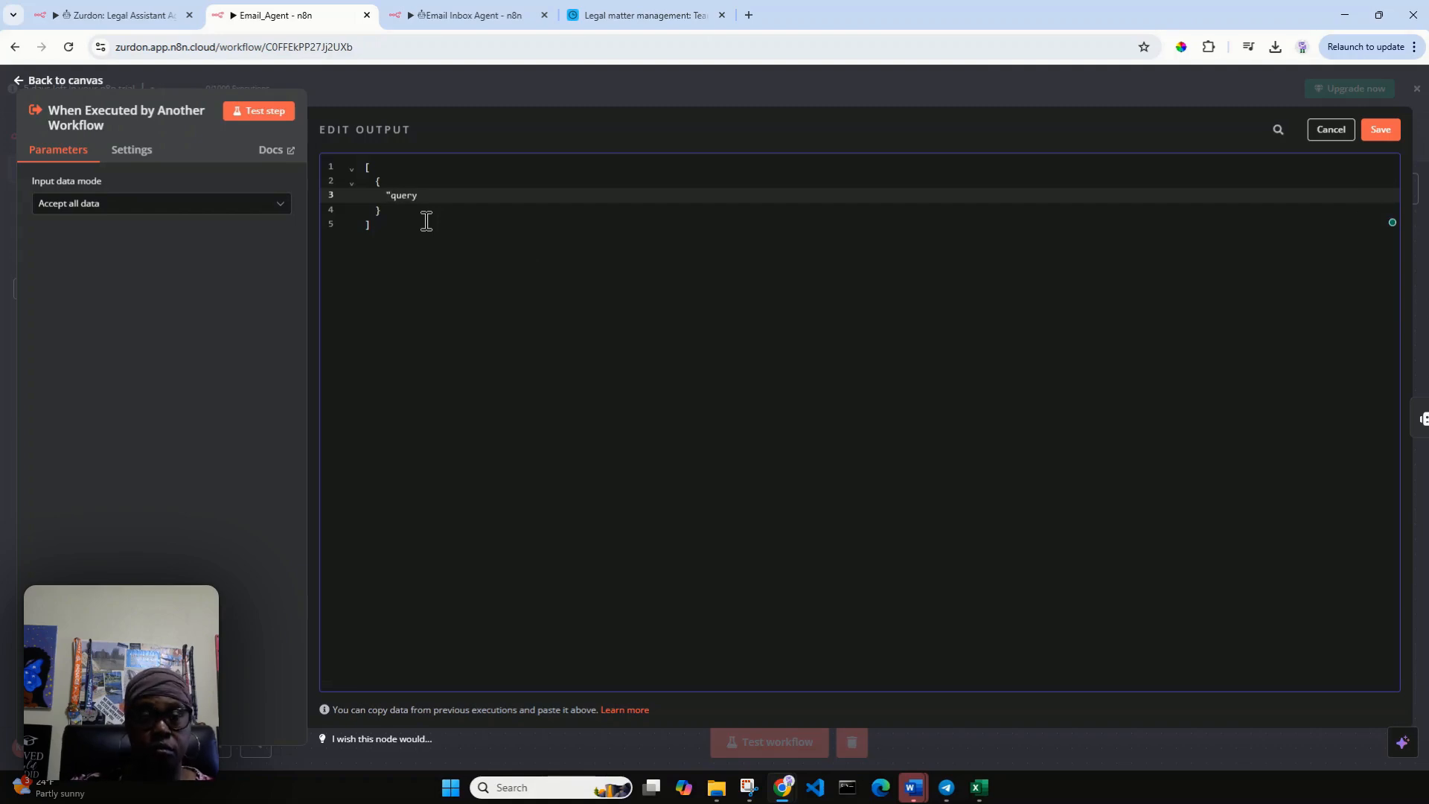
type("\"")
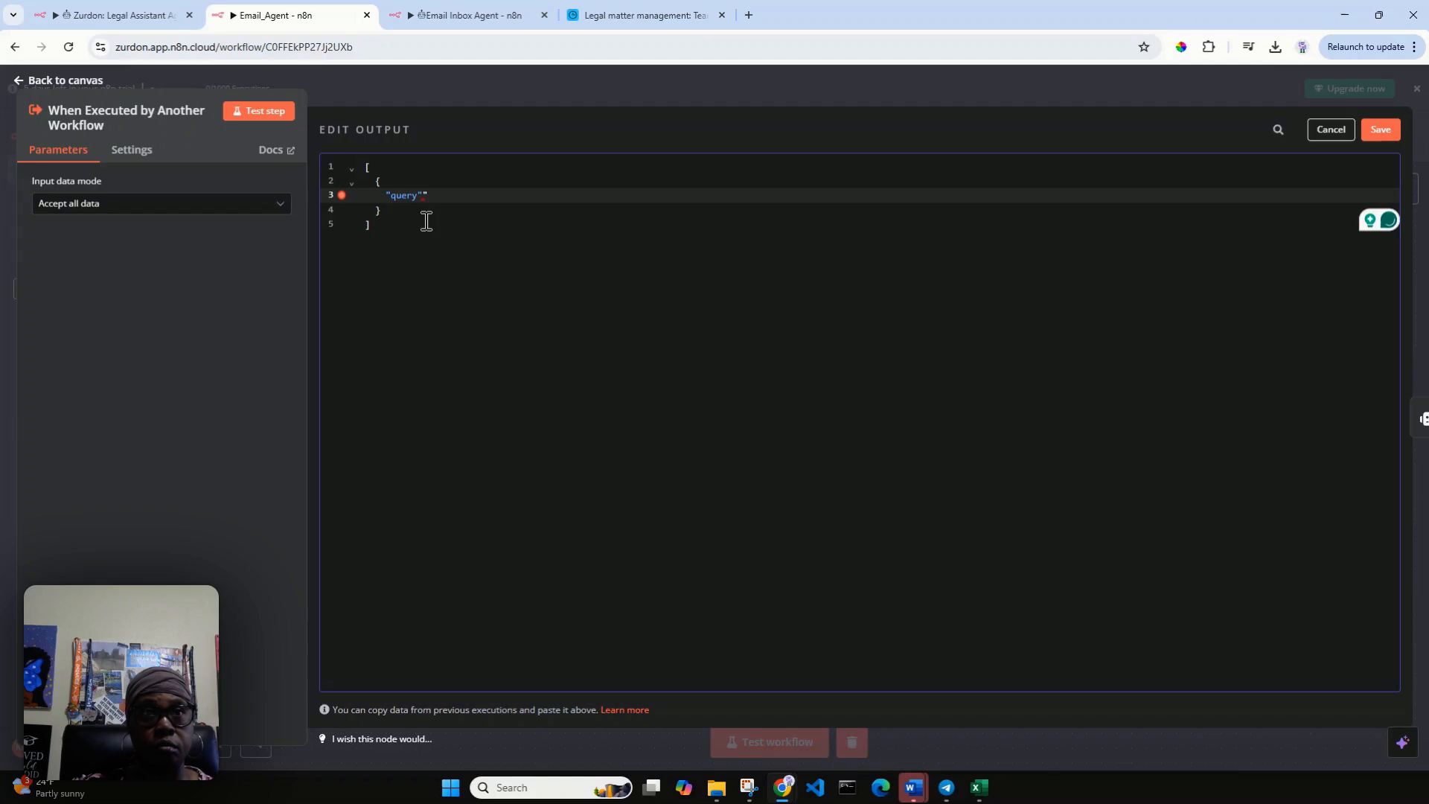
type(":")
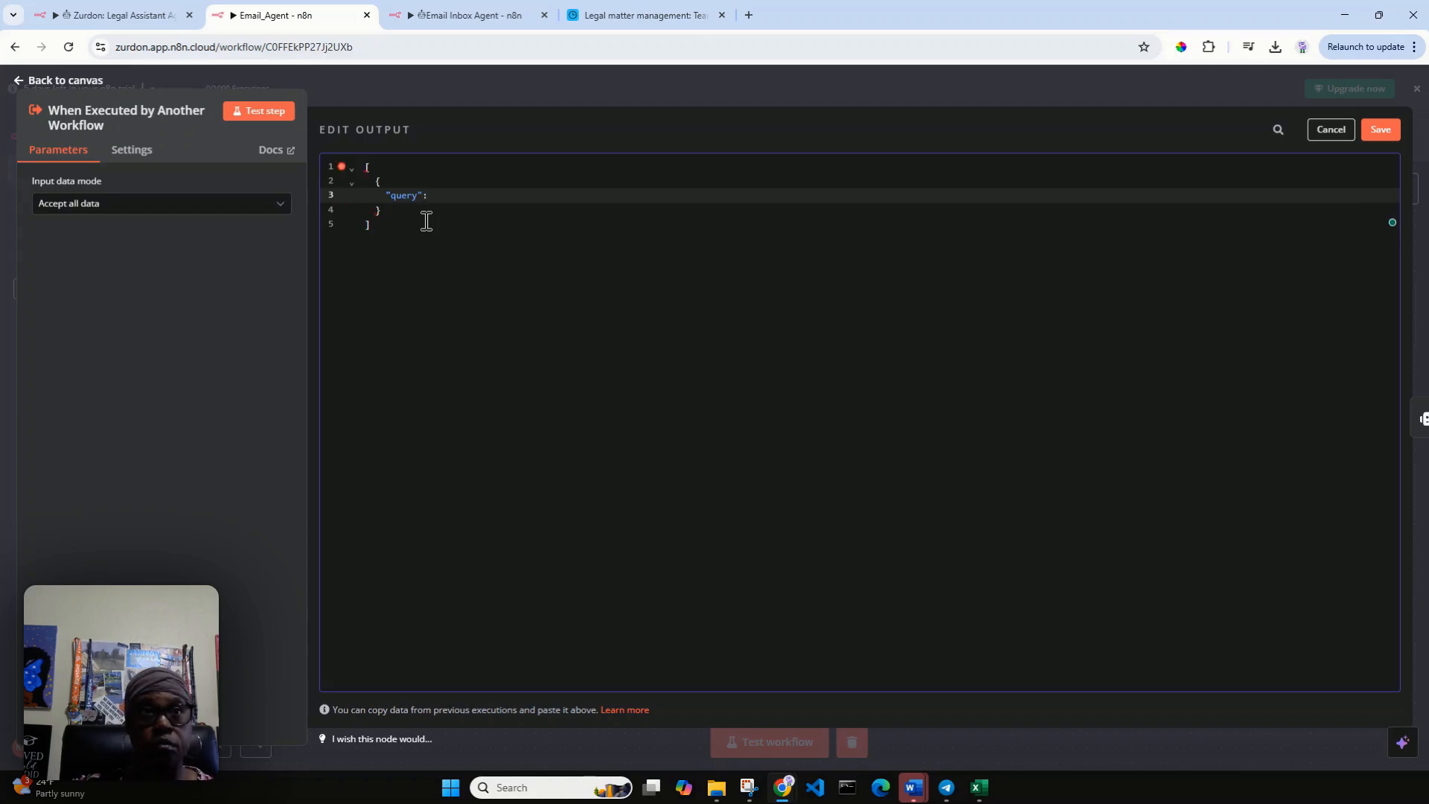
key("Return")
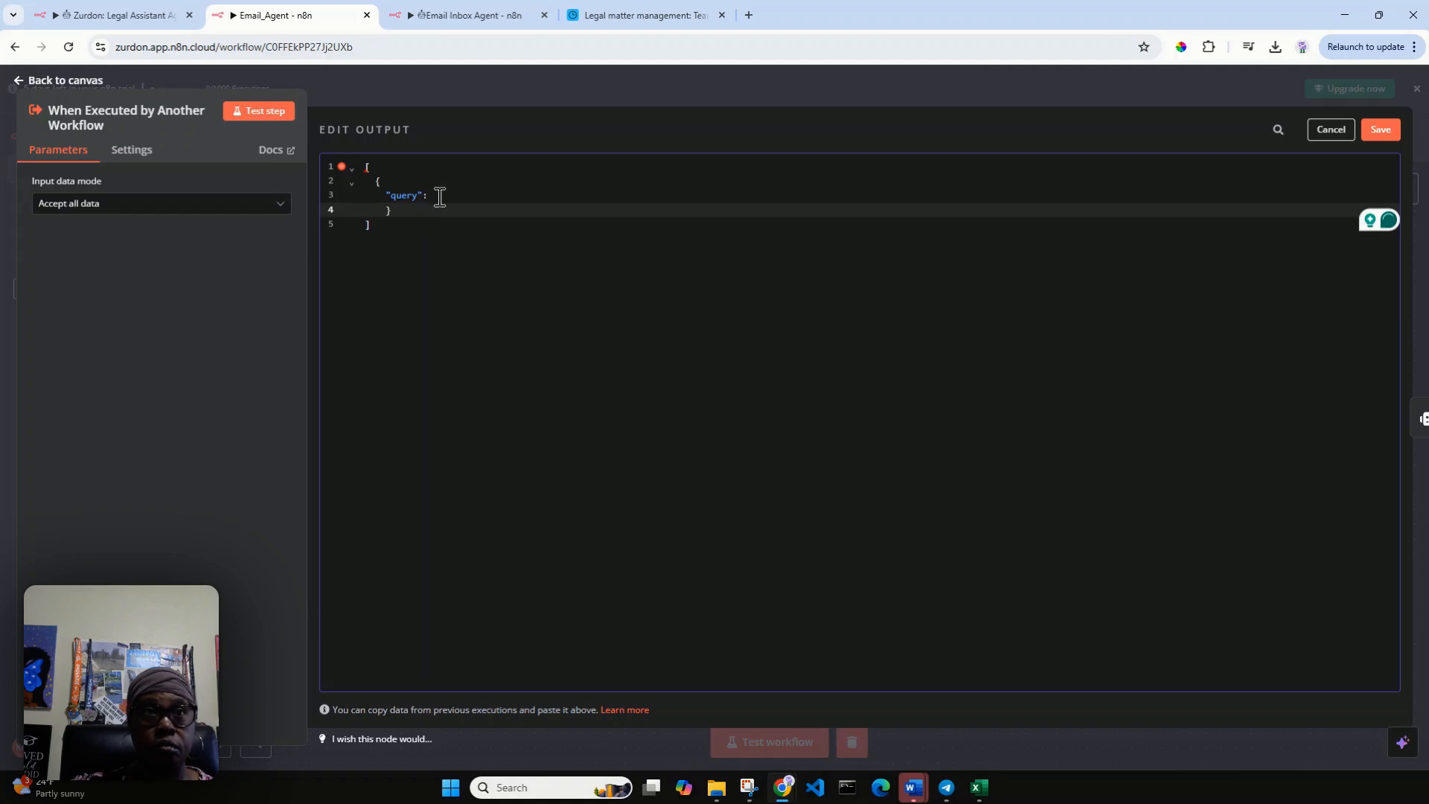
key("BackSpace")
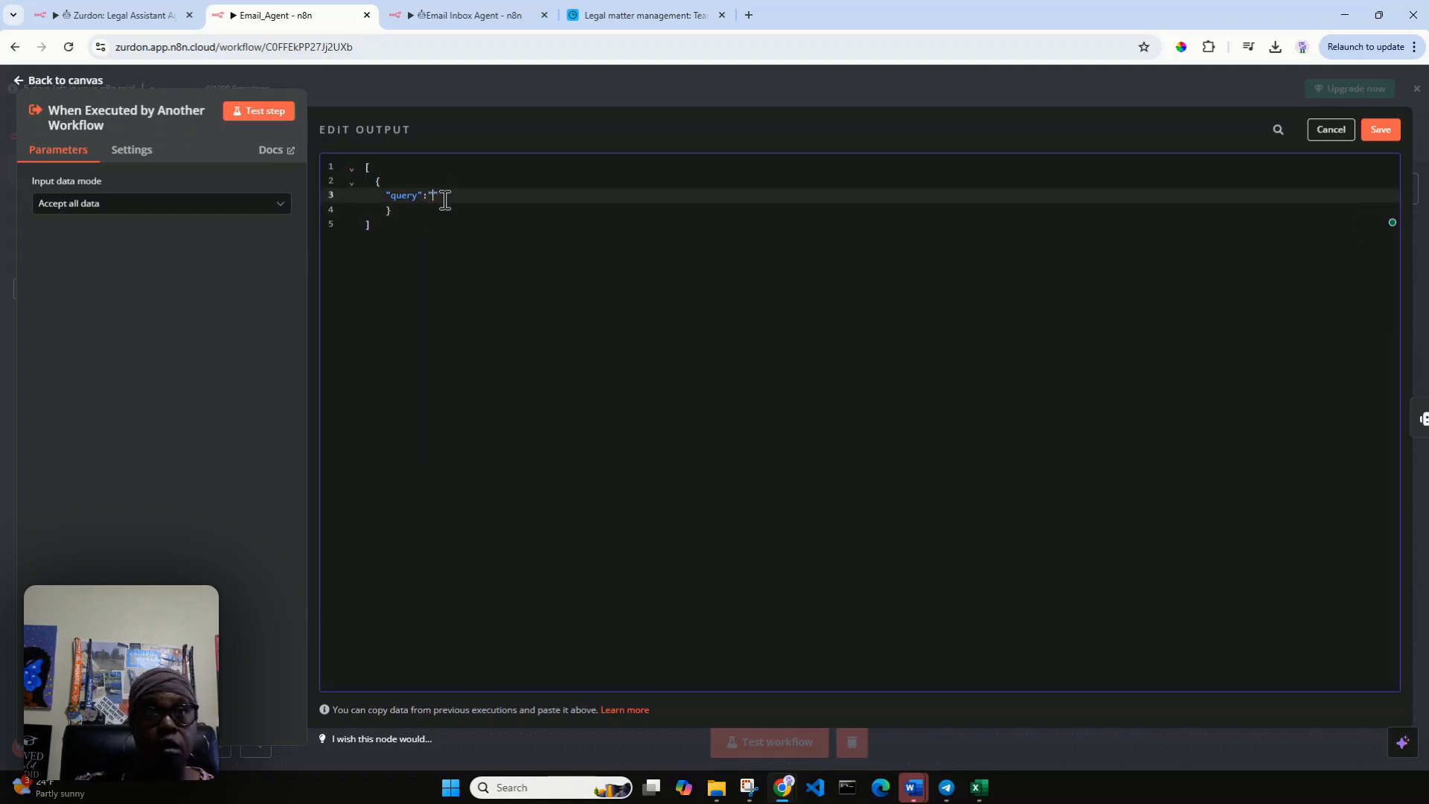
Set the query value to "Can you retrieve all Court Filing emails", save the mock output and return to the canvas.
type("Can ")
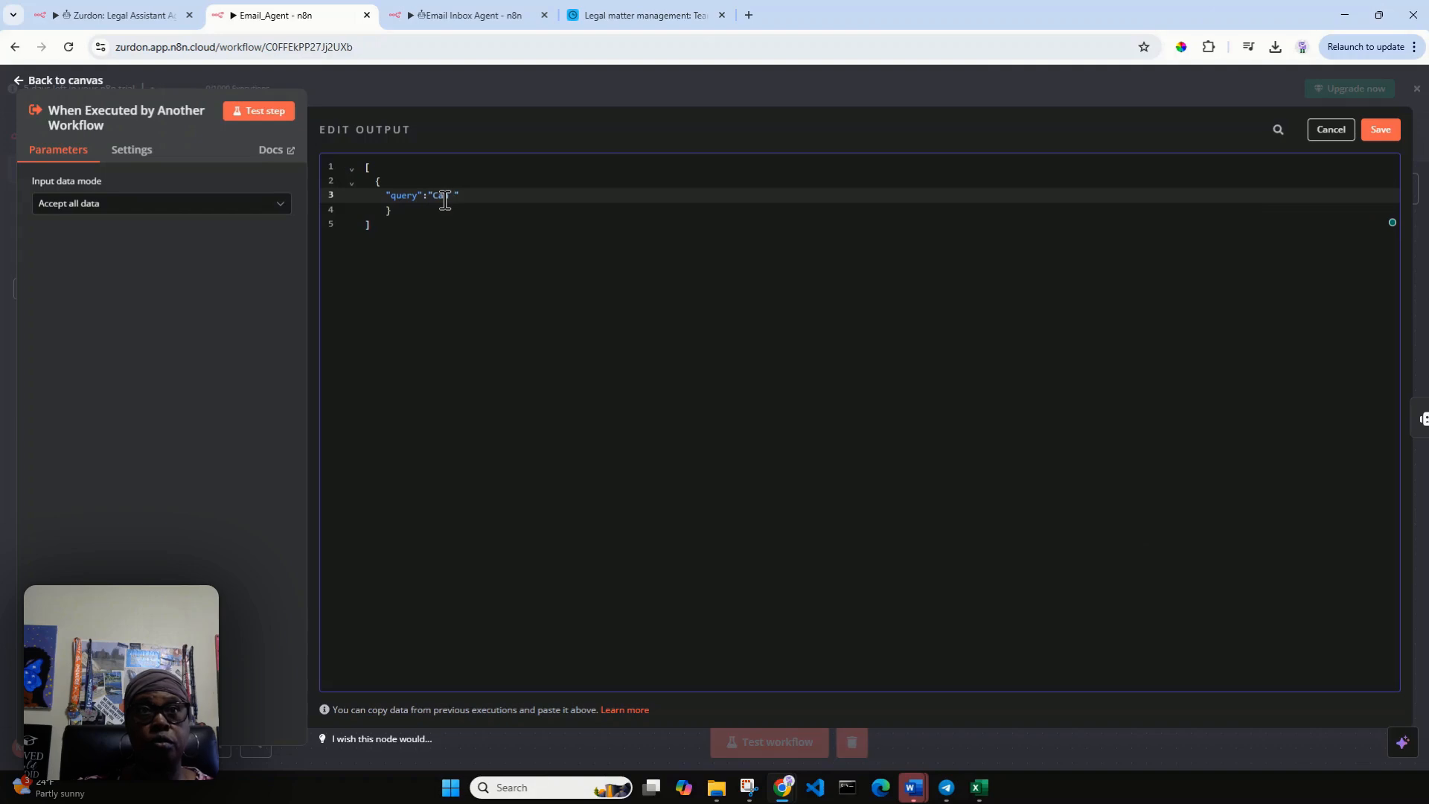
type("your sen")
key("BackSpace")
key("BackSpace")
key("BackSpace")
key("BackSpace")
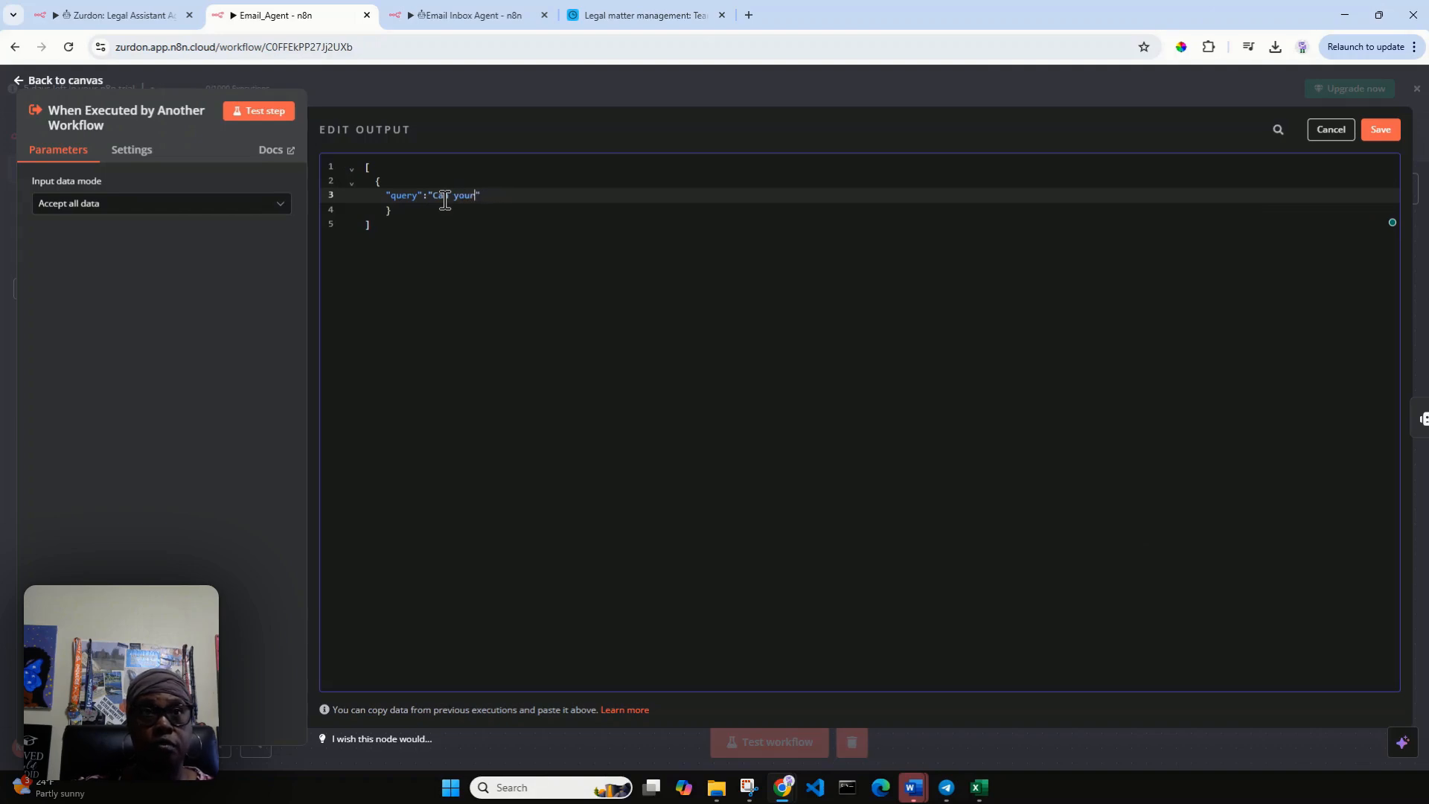
type("ret")
type("rieve all Cour")
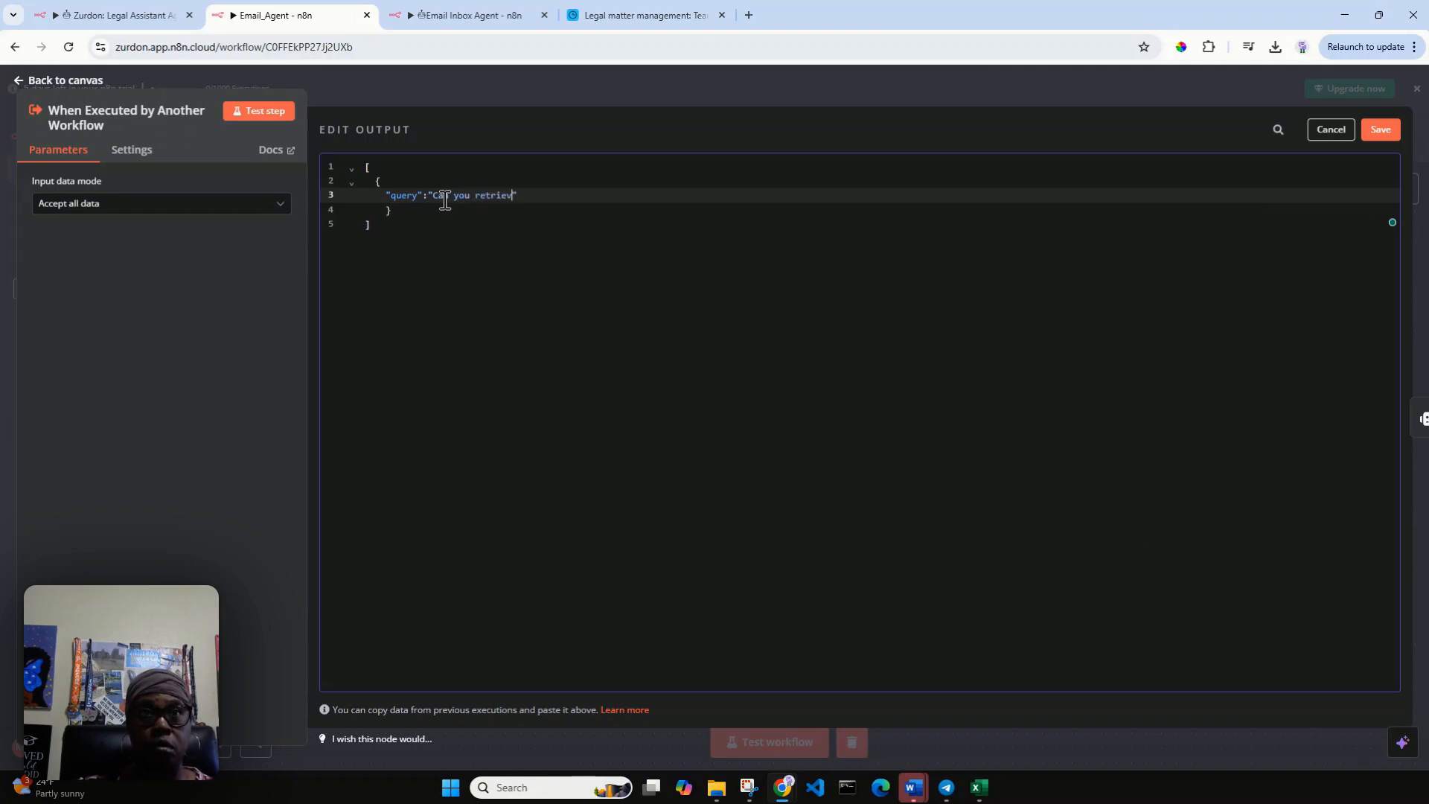
type("t Filing emails")
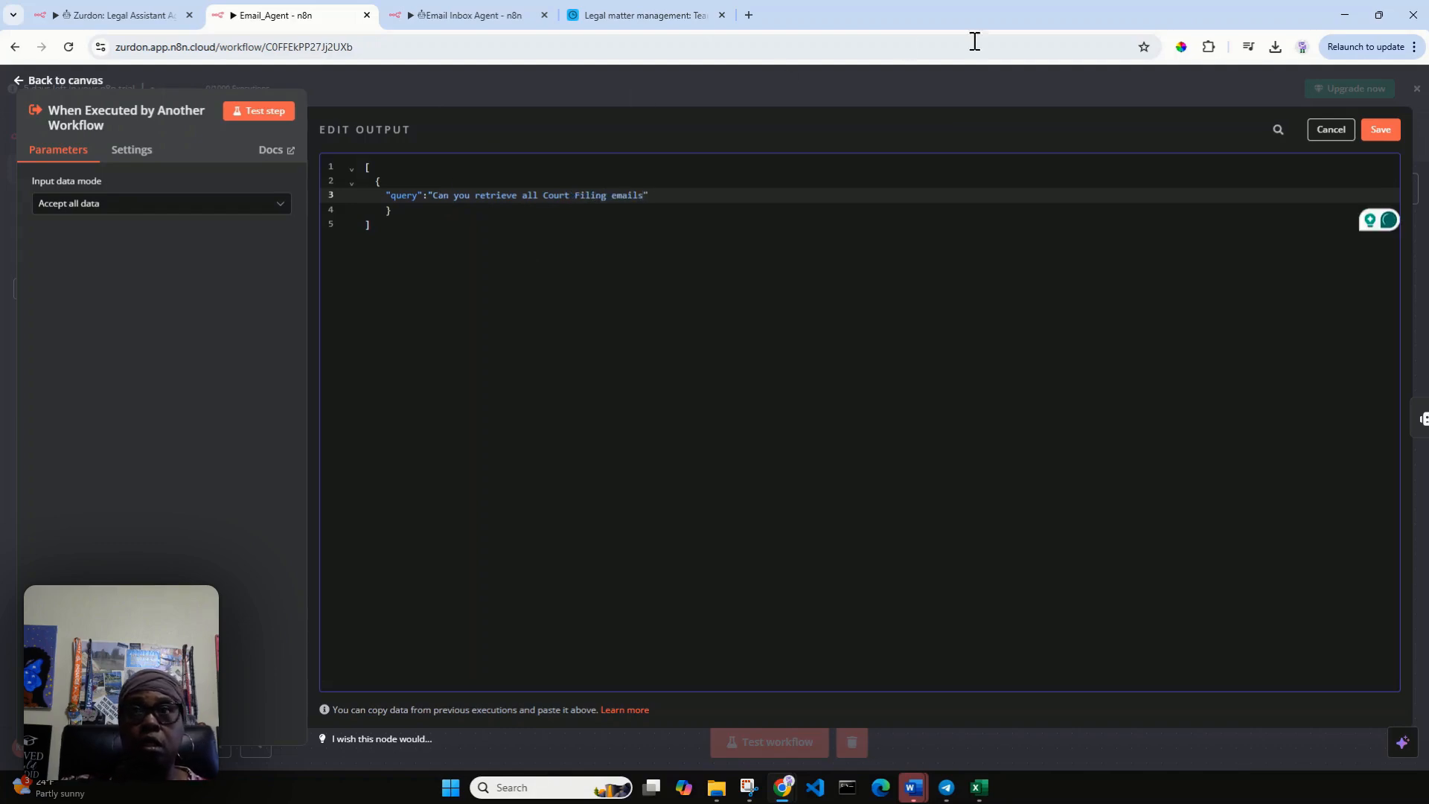
left_click(1379, 132)
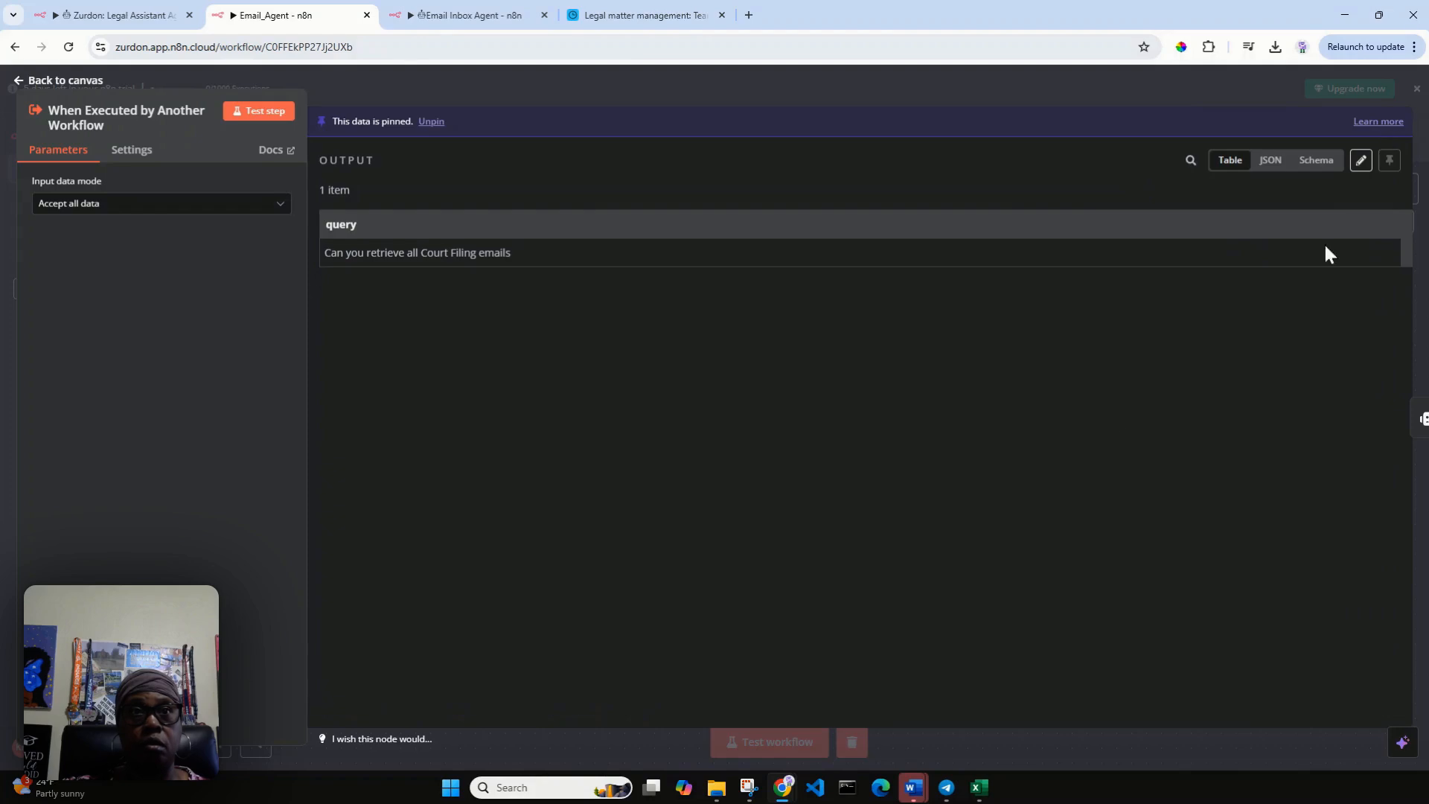
left_click(48, 80)
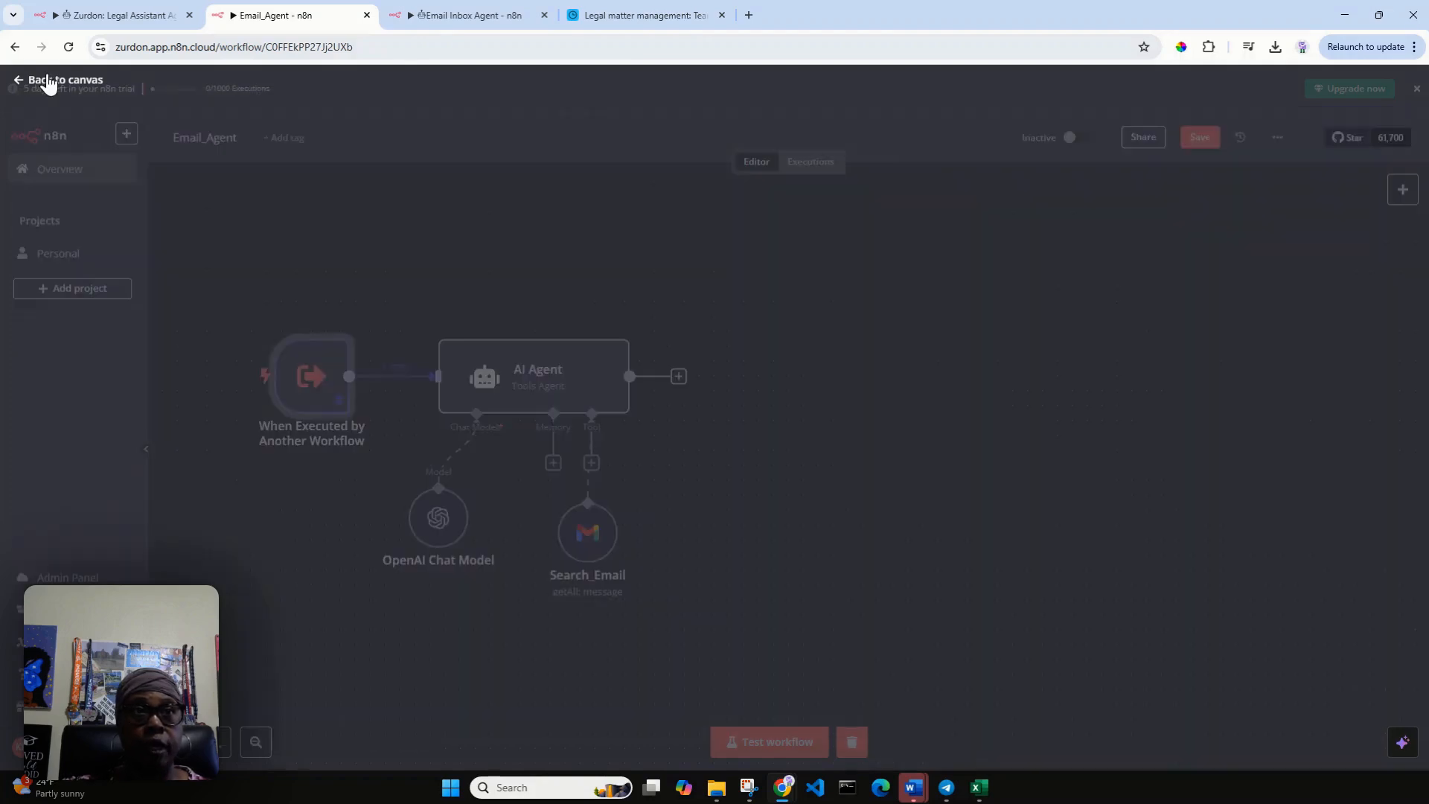
Reopen the When Executed by Another Workflow trigger and unpin its mock query.
left_click(561, 321)
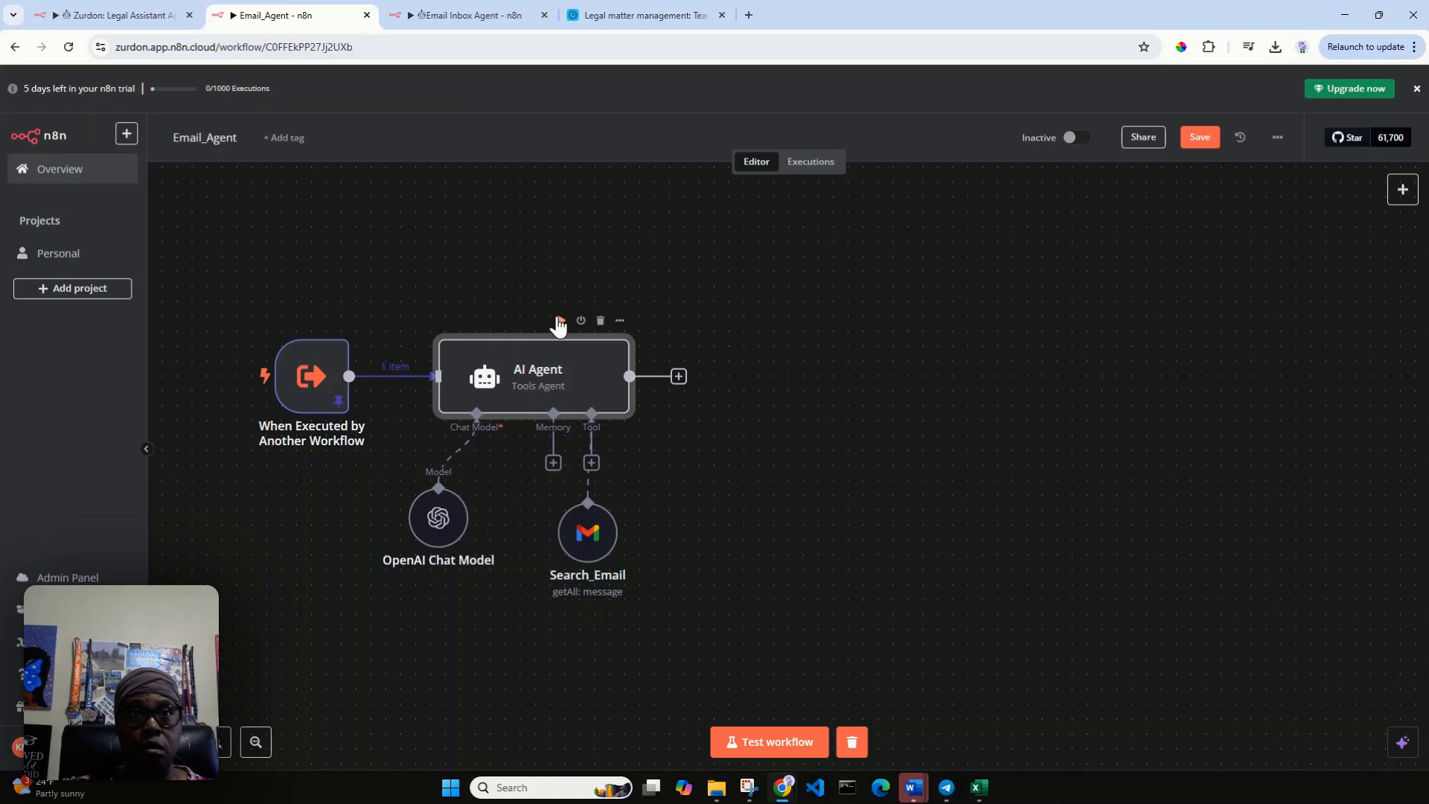
double_click(336, 402)
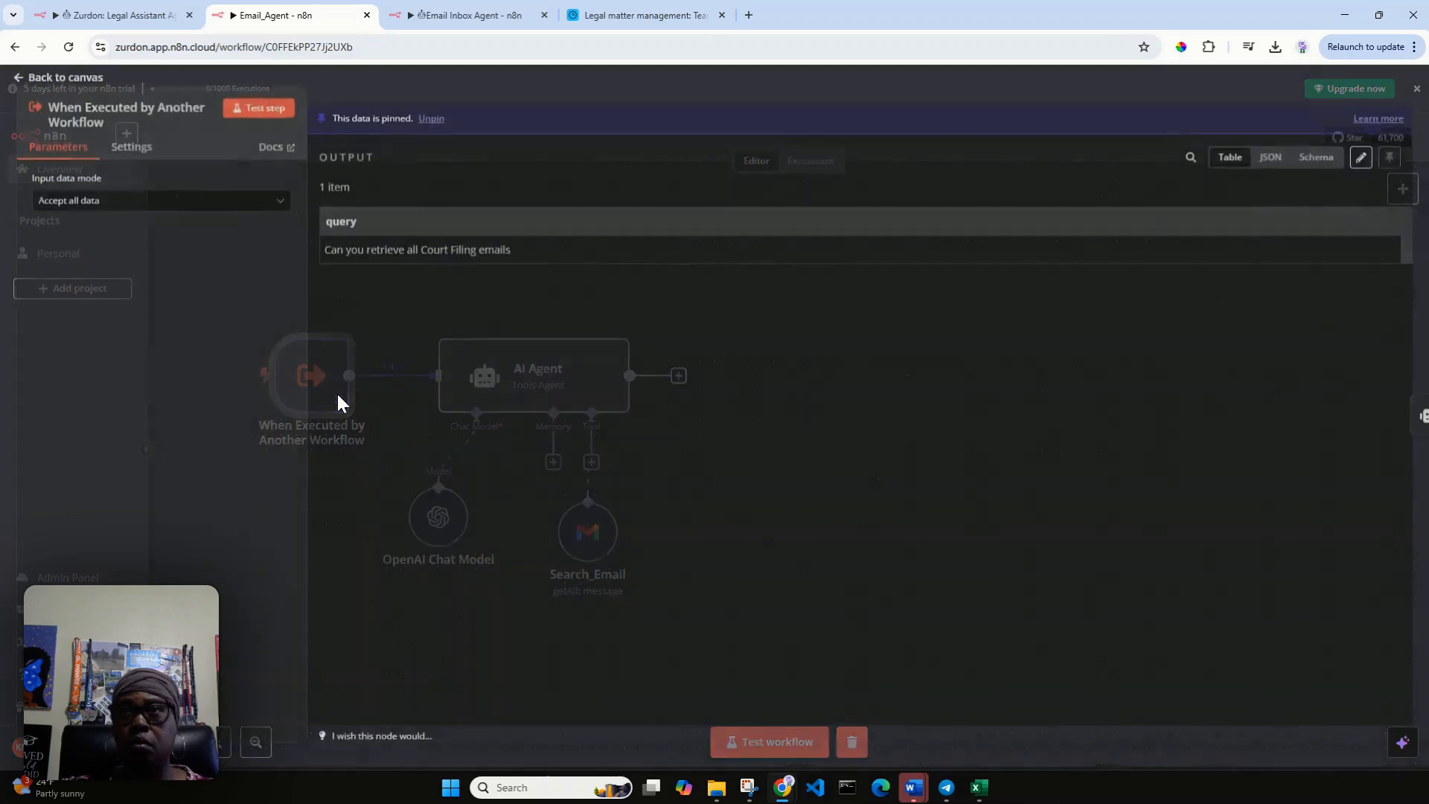
left_click(431, 123)
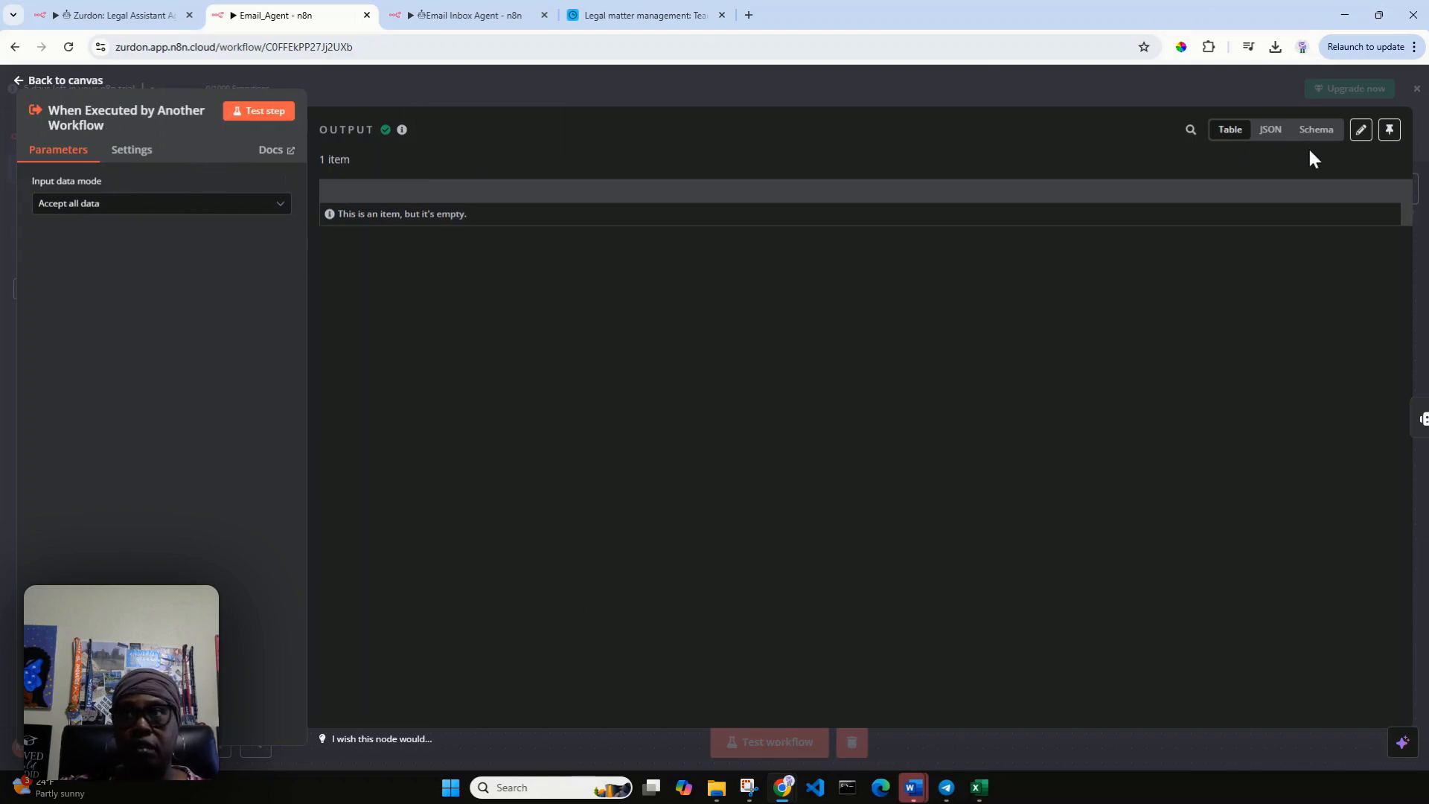
Edit the trigger's output again and insert a "query" key, opening a text string for its value.
left_click(1360, 131)
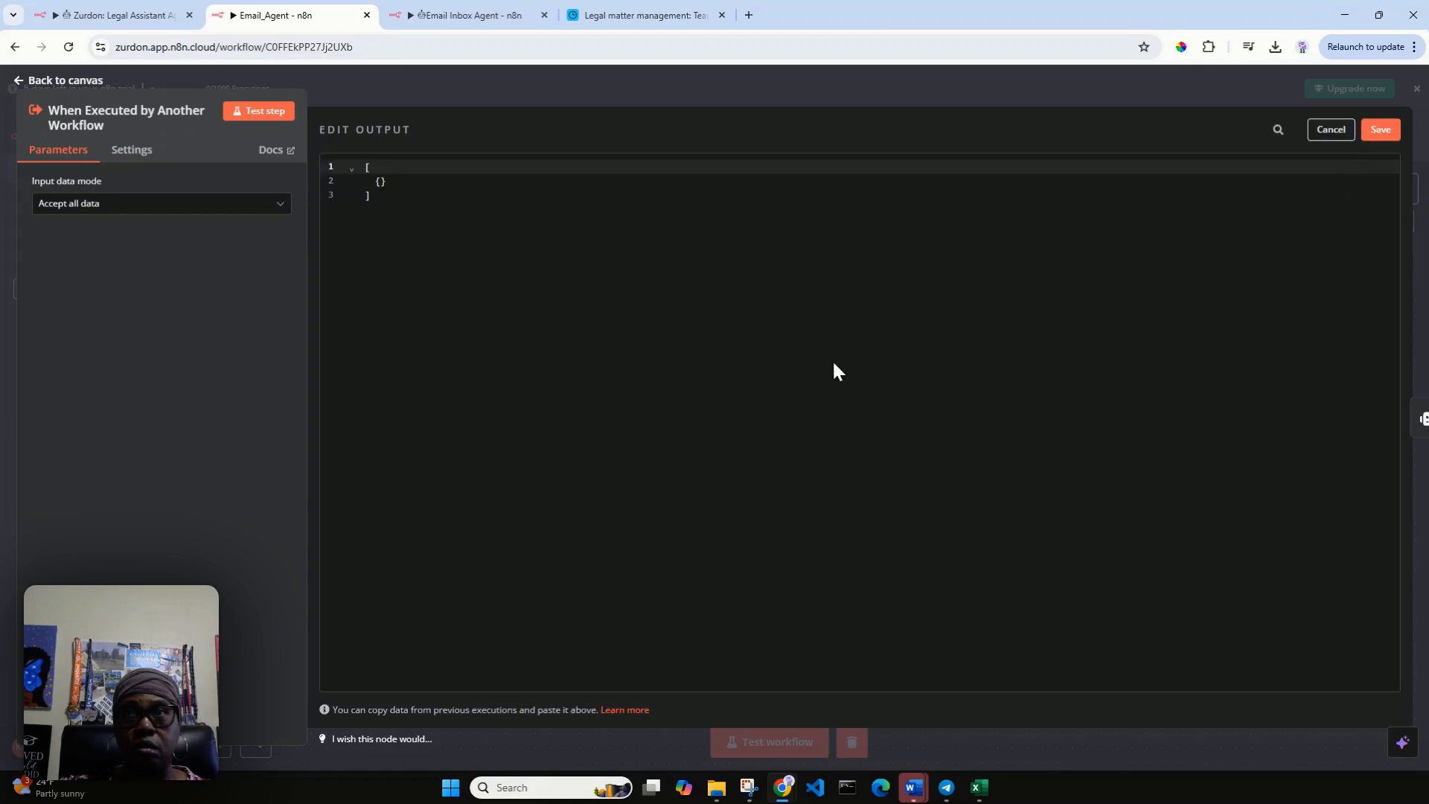
left_click(380, 182)
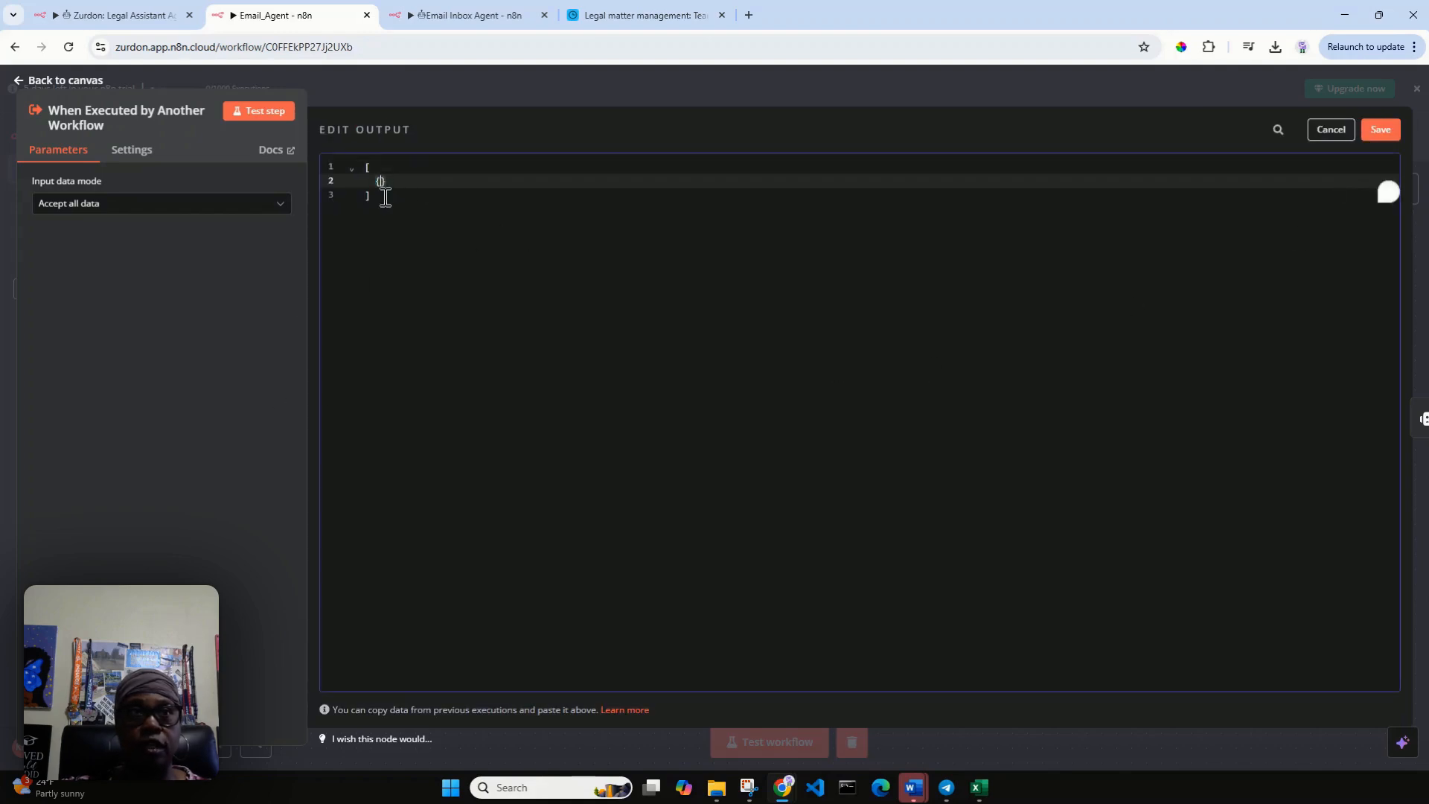
key("Return")
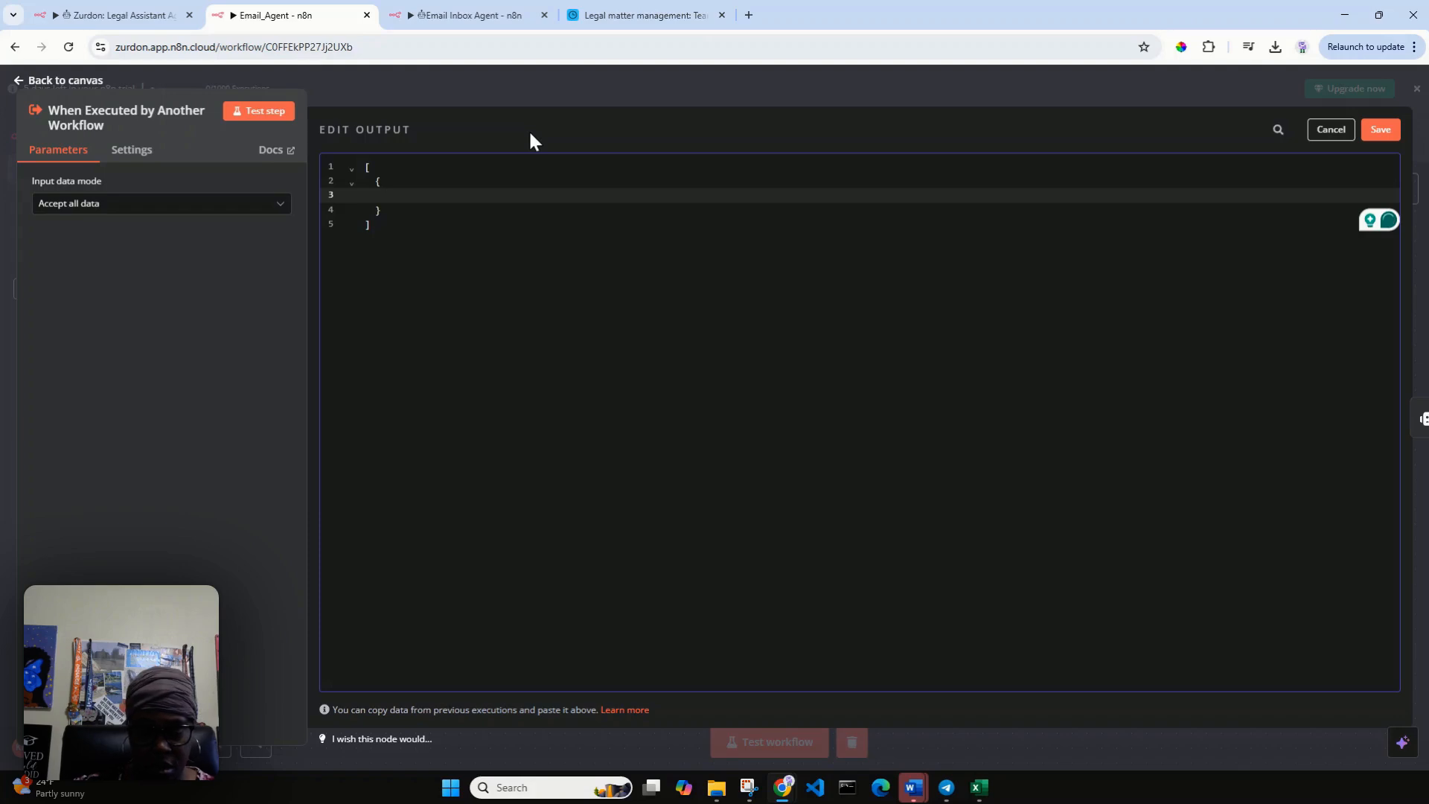
type("\"quer")
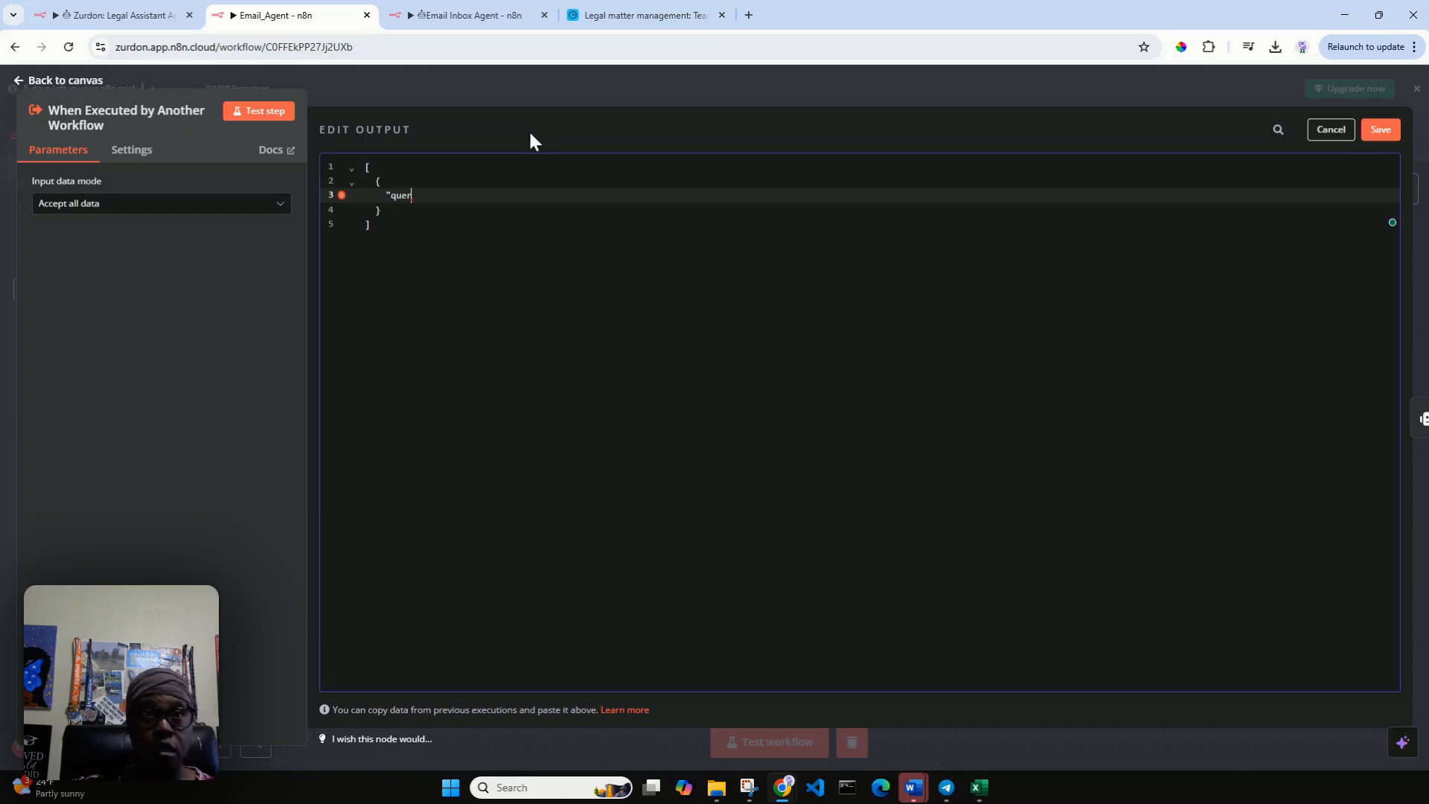
type("y\"")
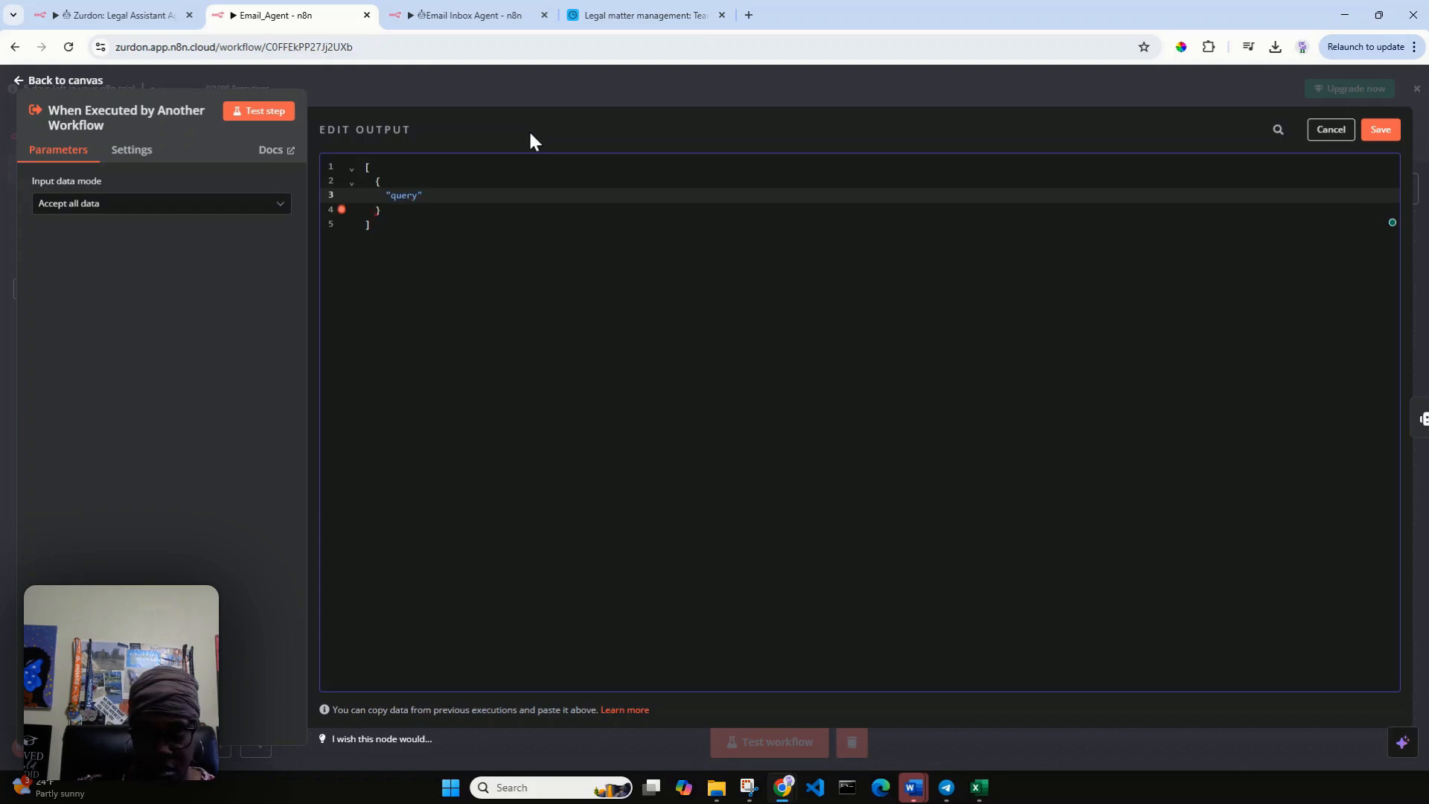
type(":\"")
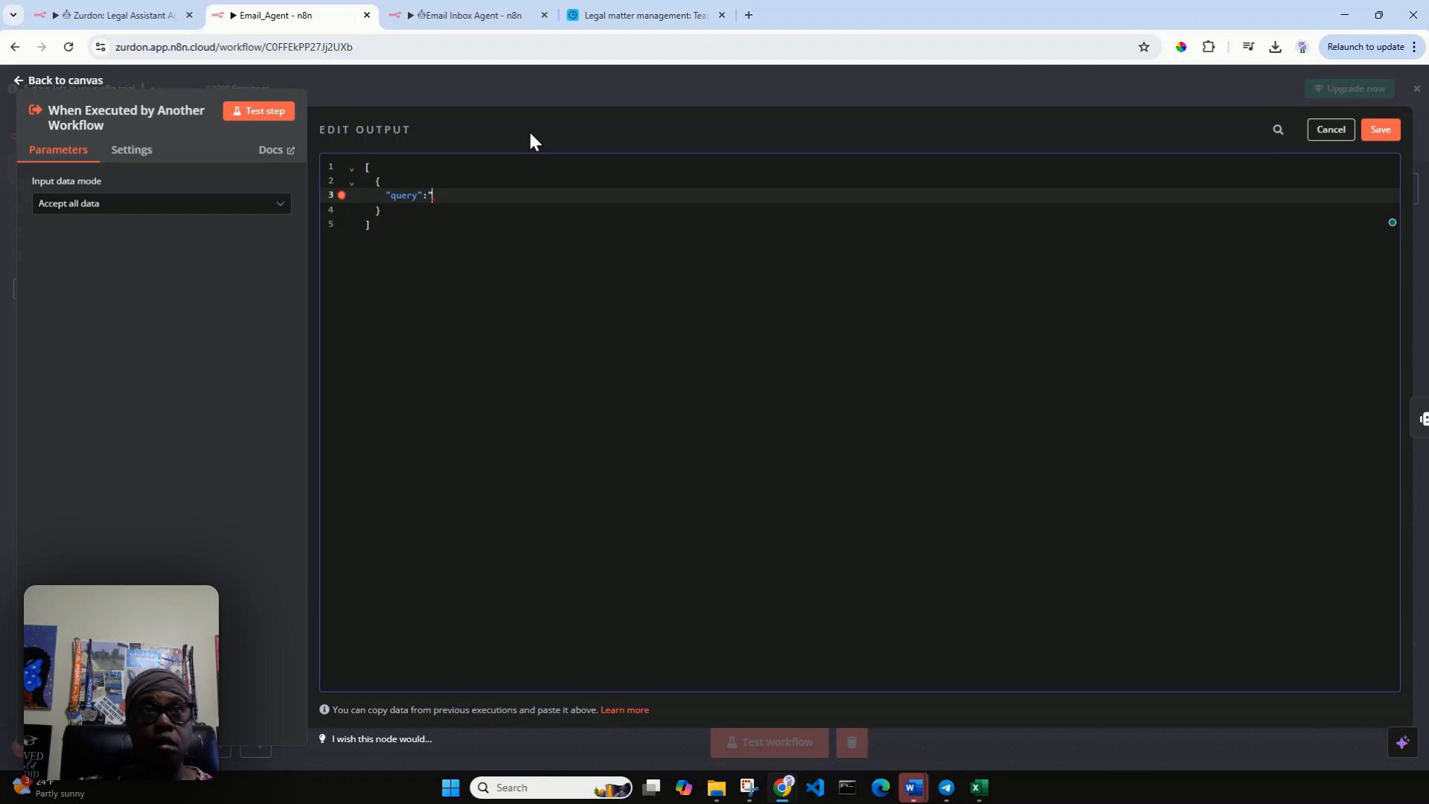
type("C")
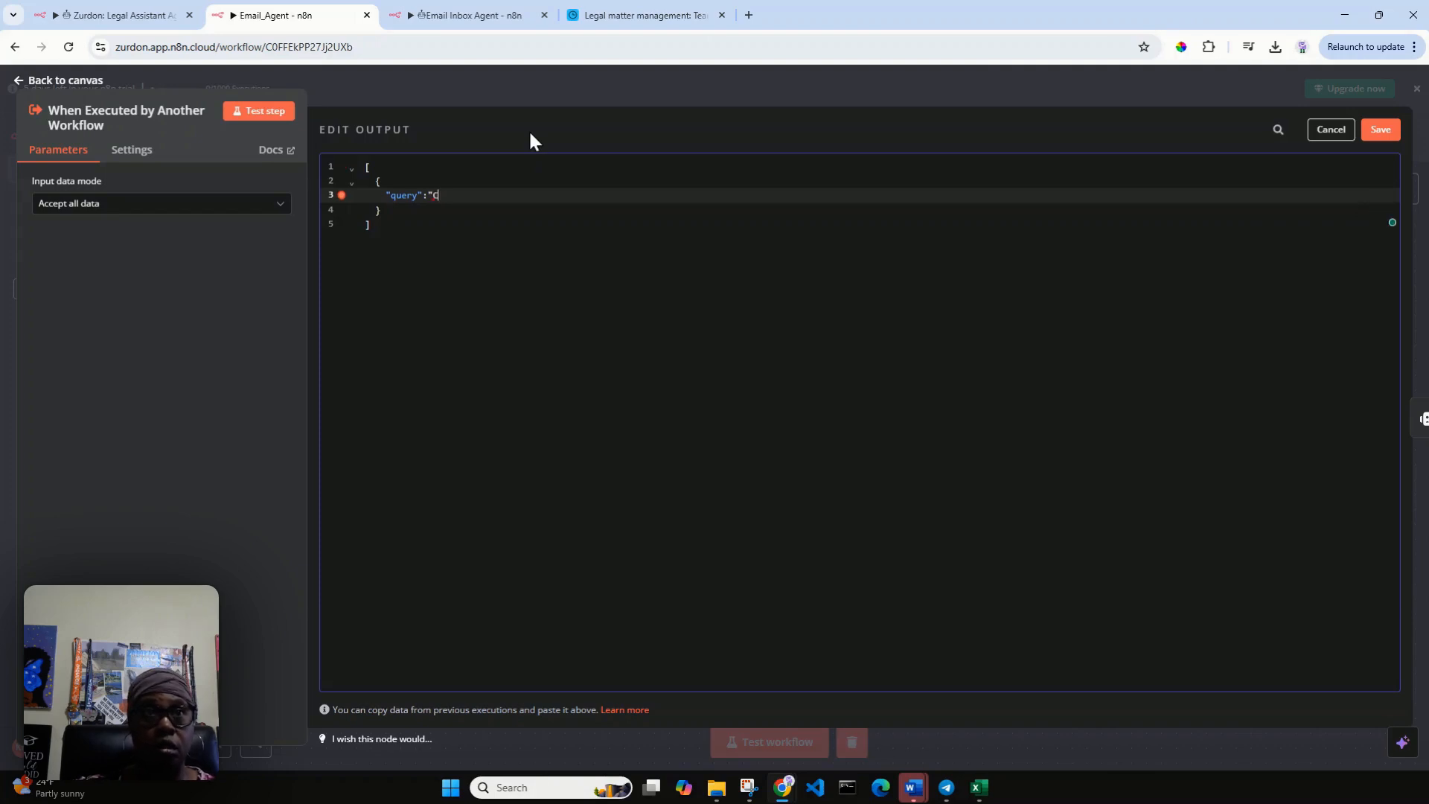
type("an yo")
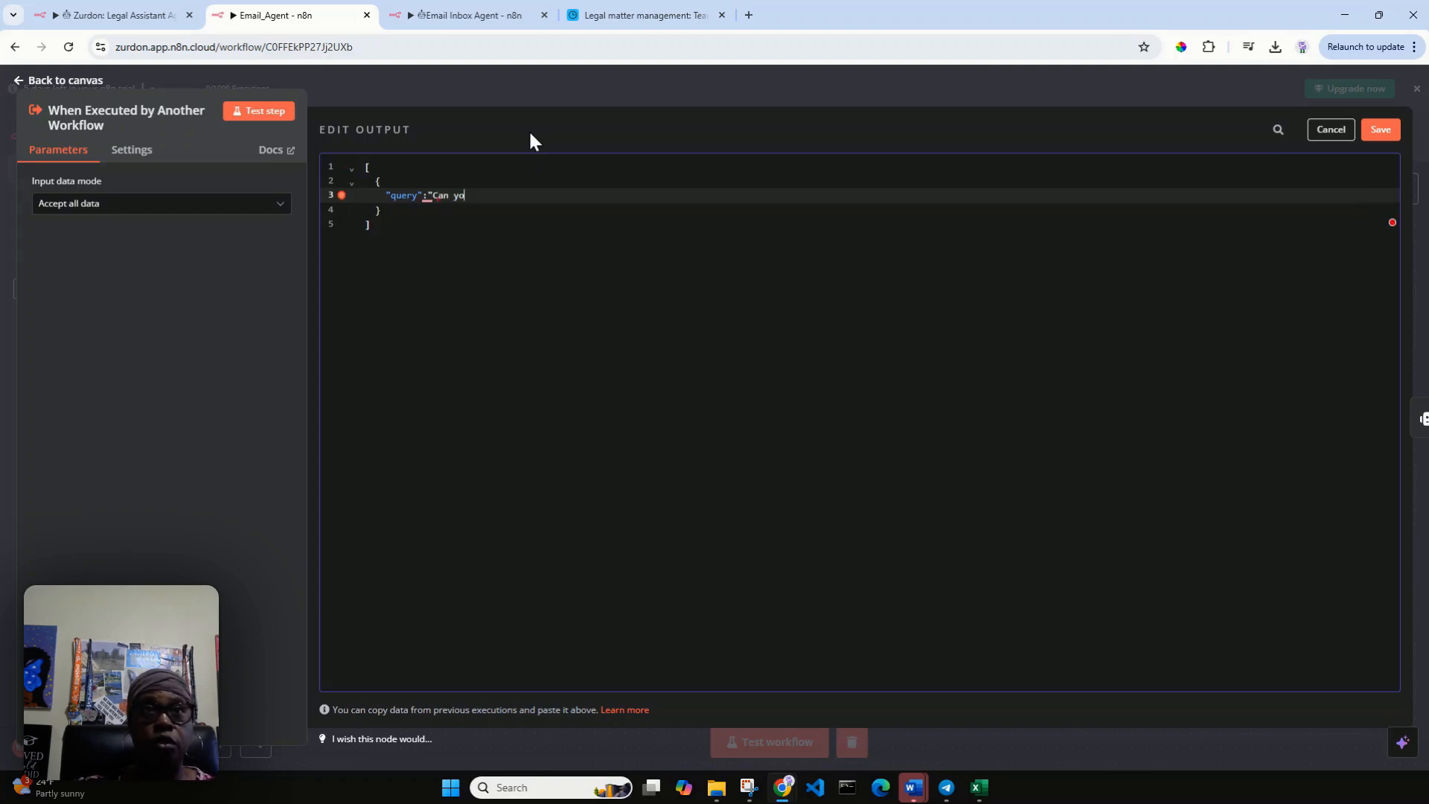
type("u retrieve al")
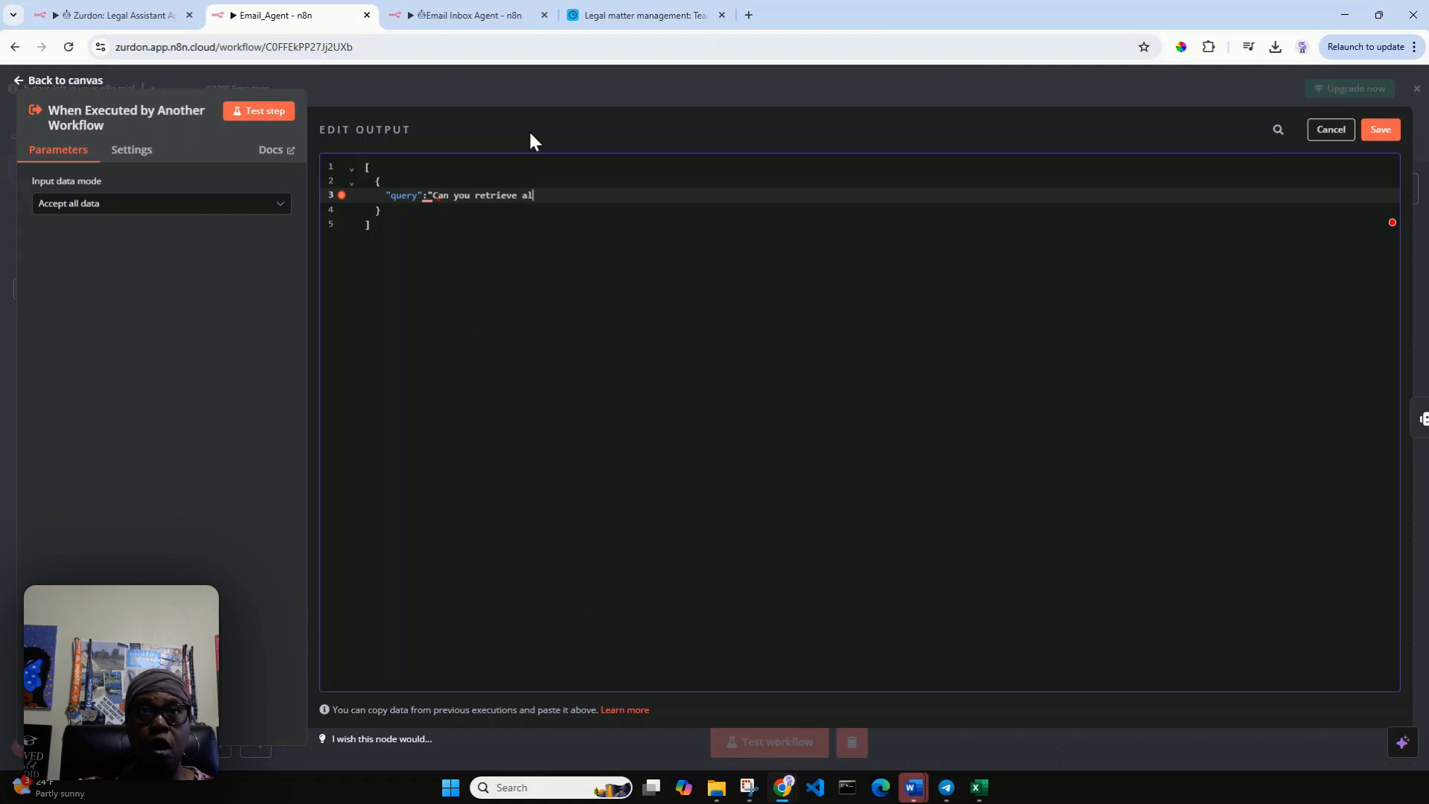
type("l Court Fil")
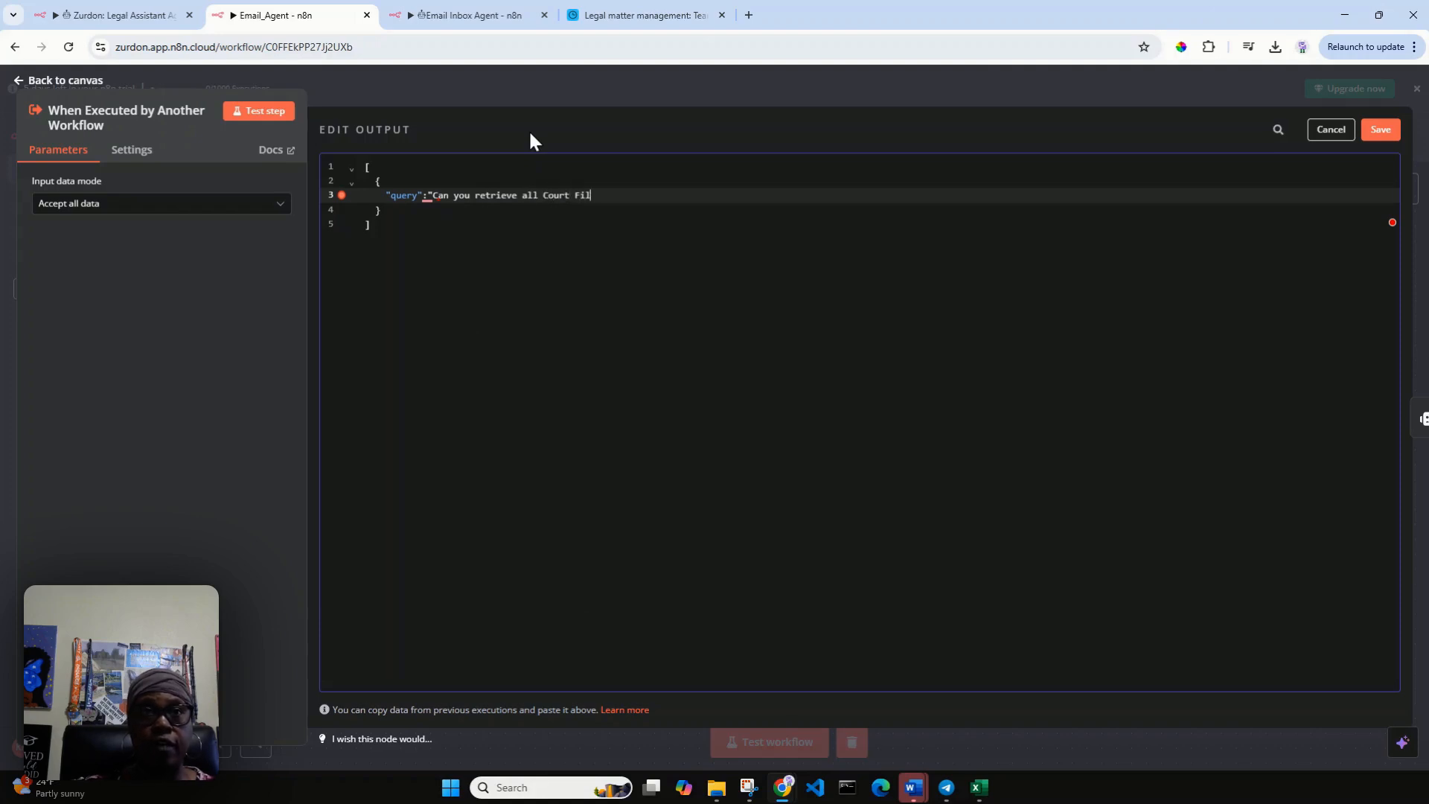
type("ing emai")
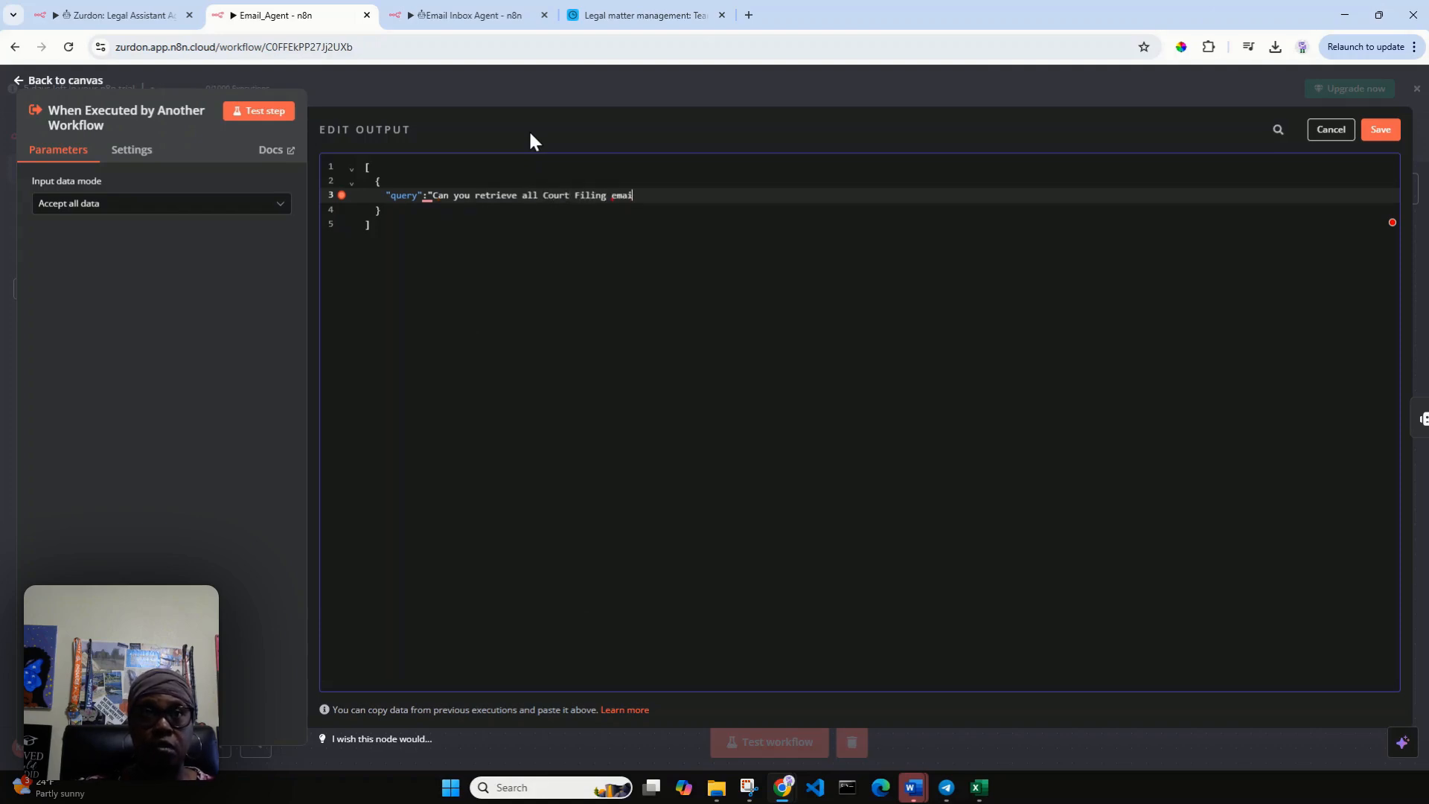
type("ls:\"")
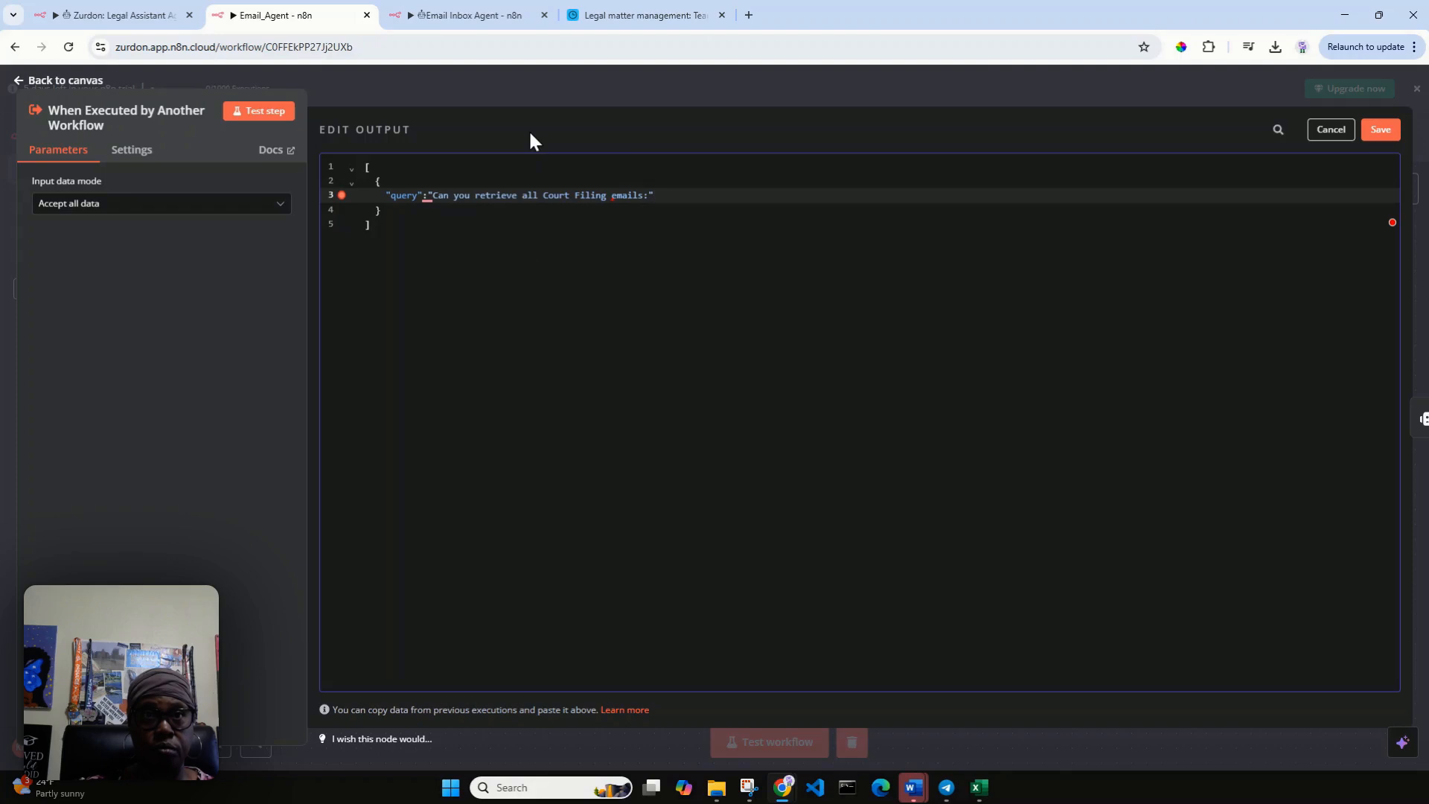
Complete the query string as "Can you retrieve all Court Filing emails", save the output and return to the canvas.
key("BackSpace")
key("BackSpace")
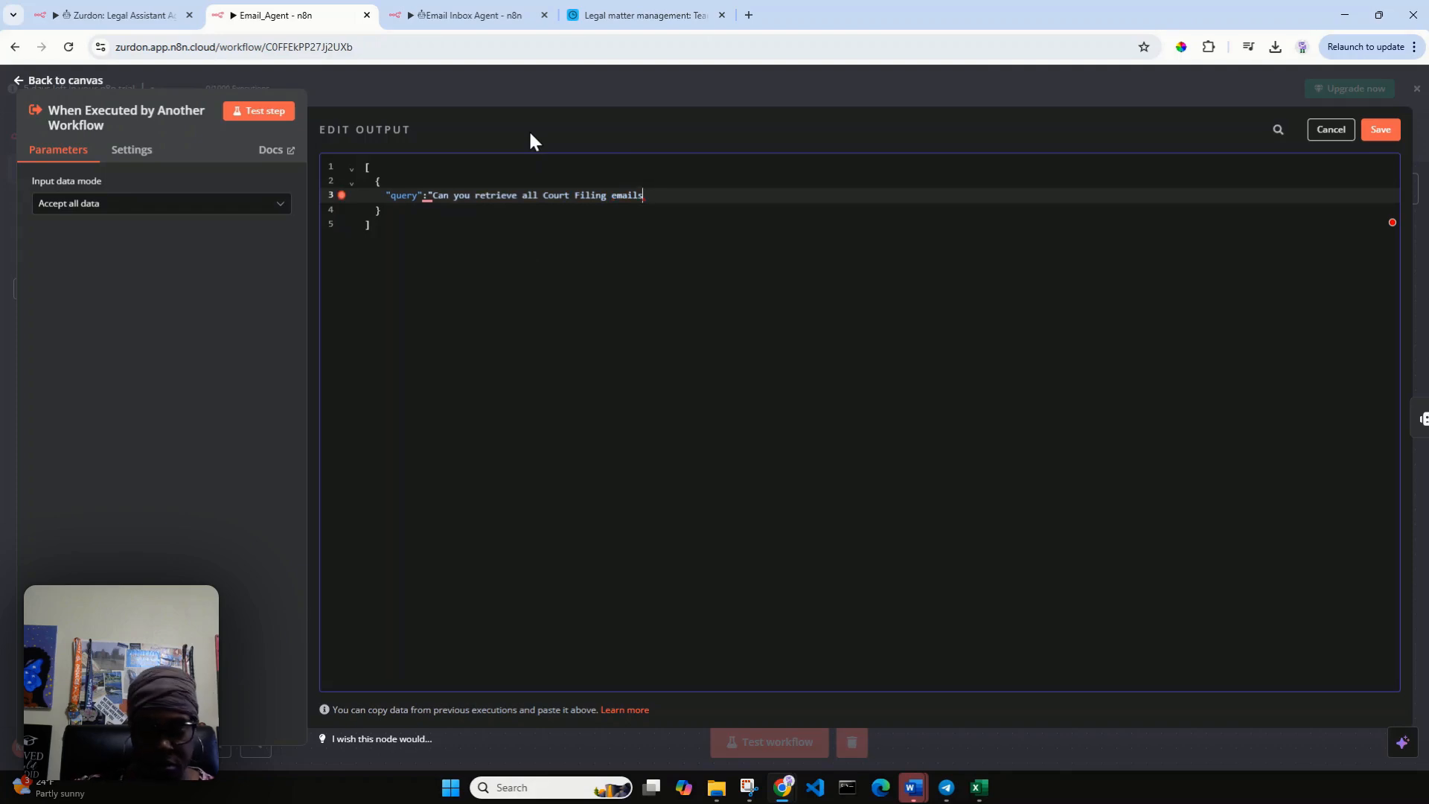
type("\"")
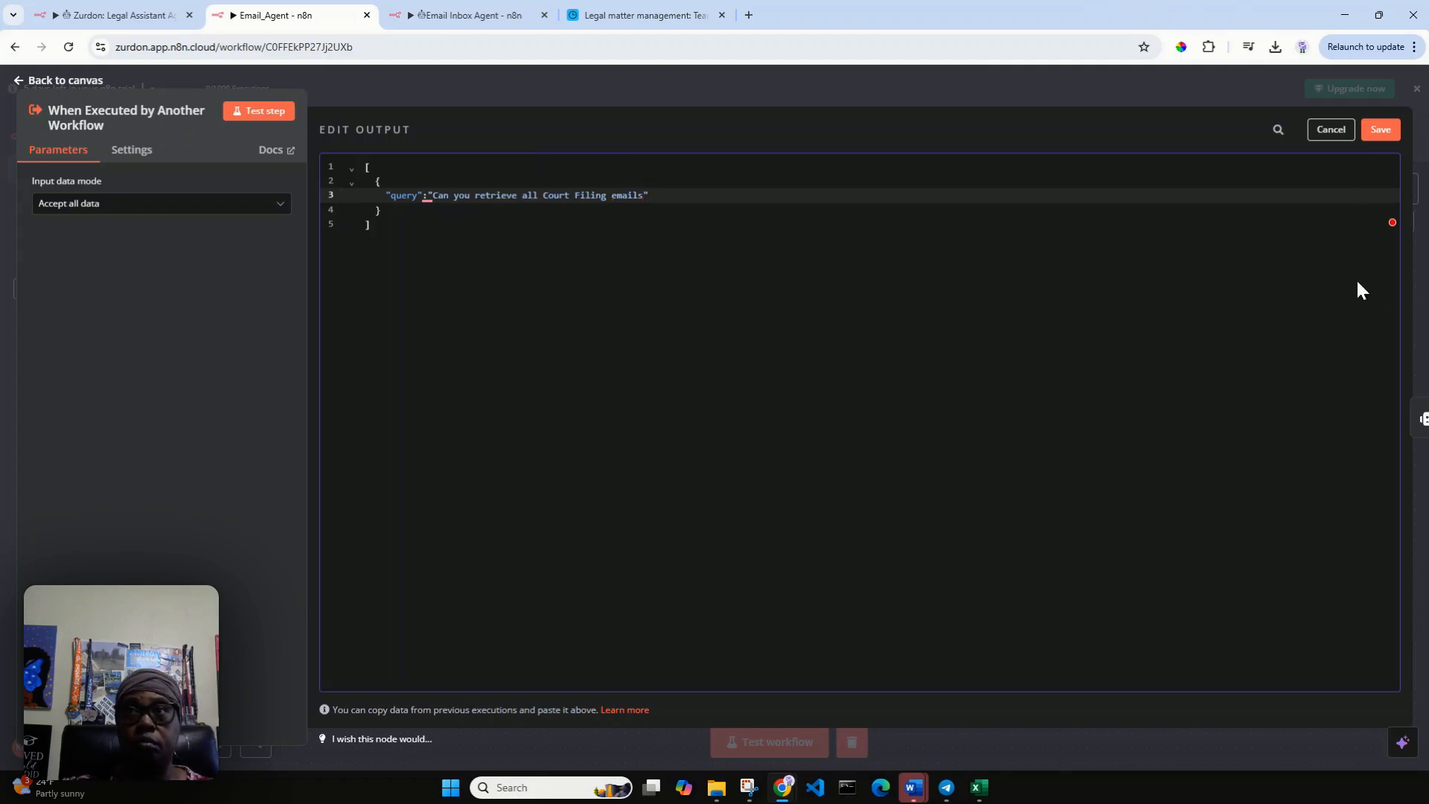
left_click(1381, 131)
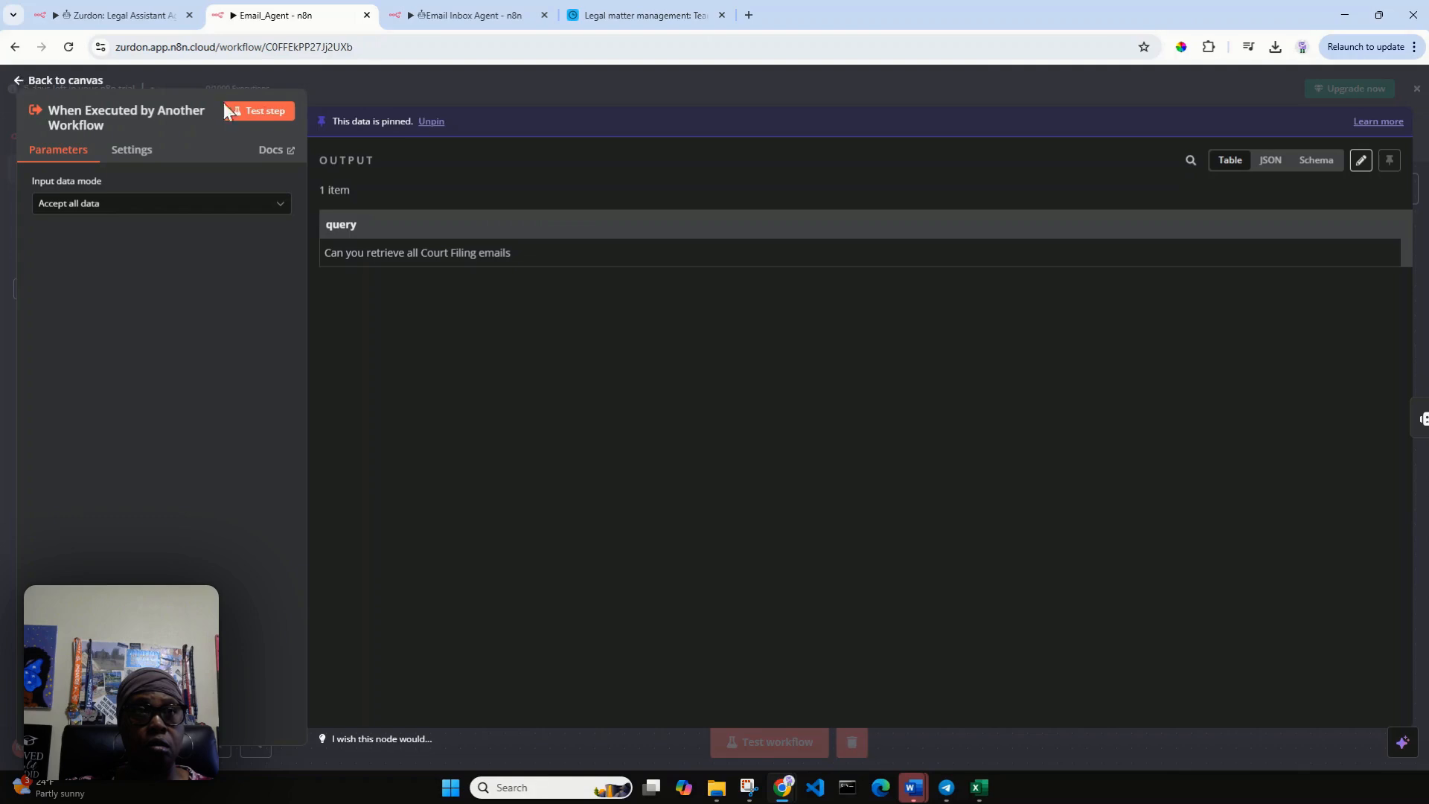
left_click(30, 80)
Run the AI Agent node with the pinned mock query and open the node to inspect its output.
left_click(558, 327)
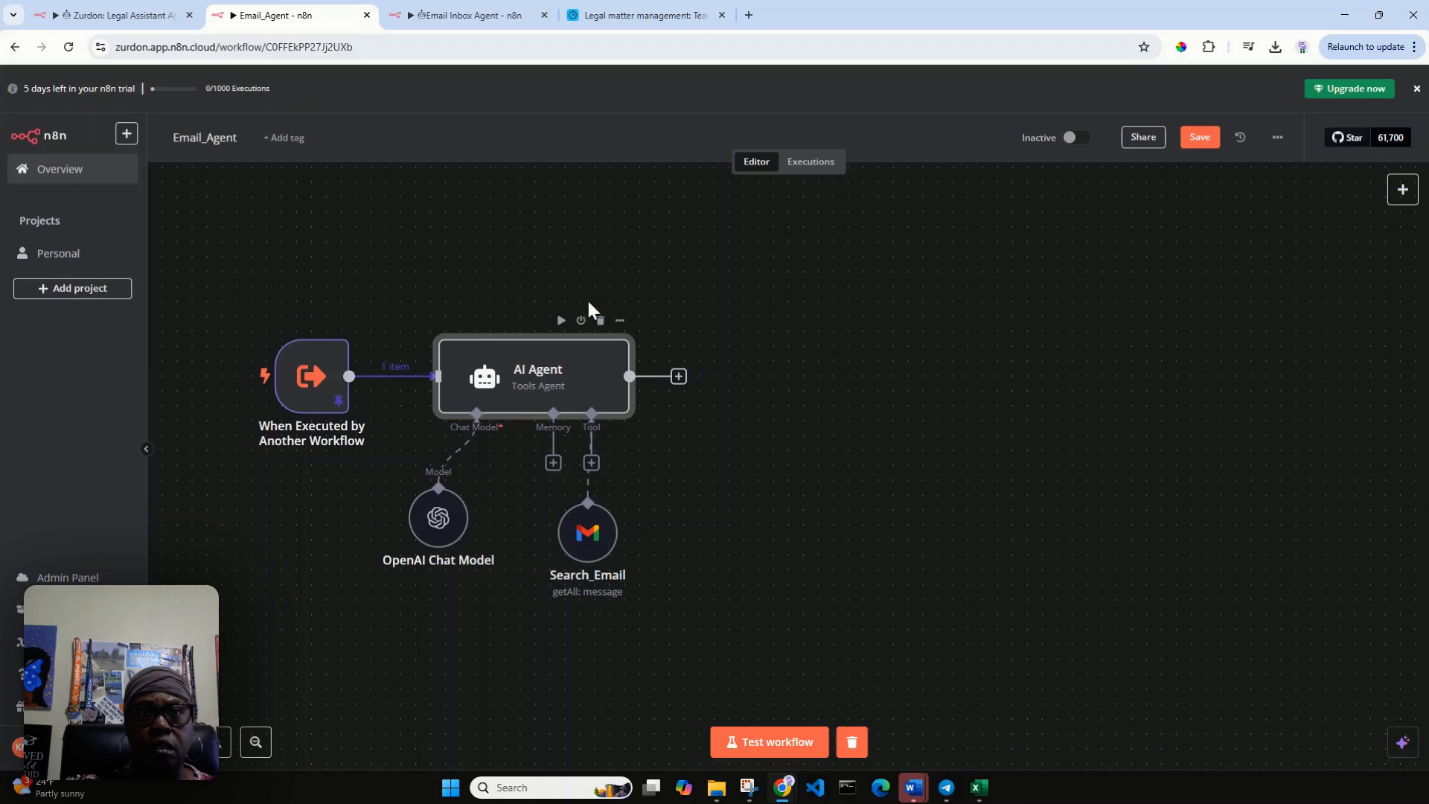
left_click(561, 321)
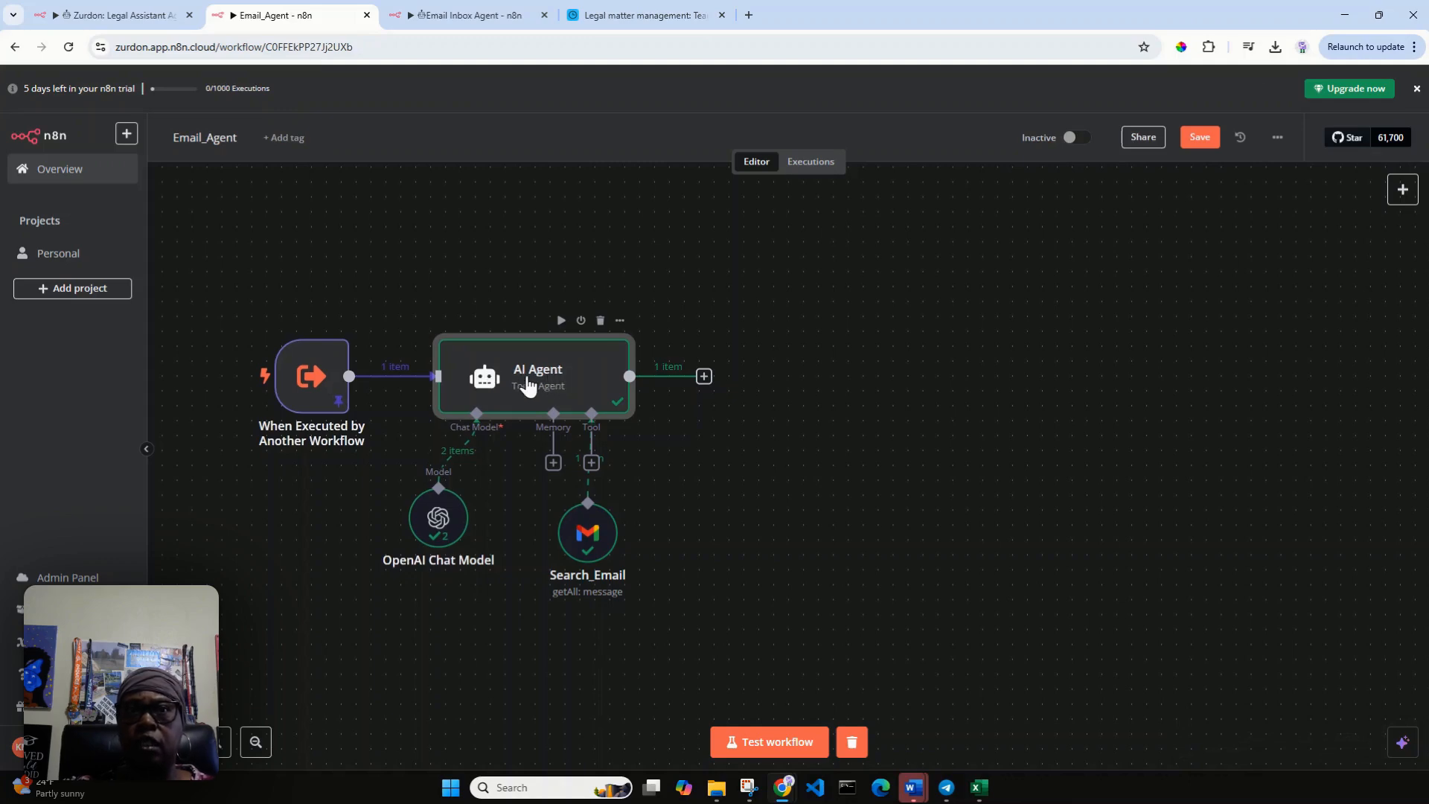
double_click(529, 385)
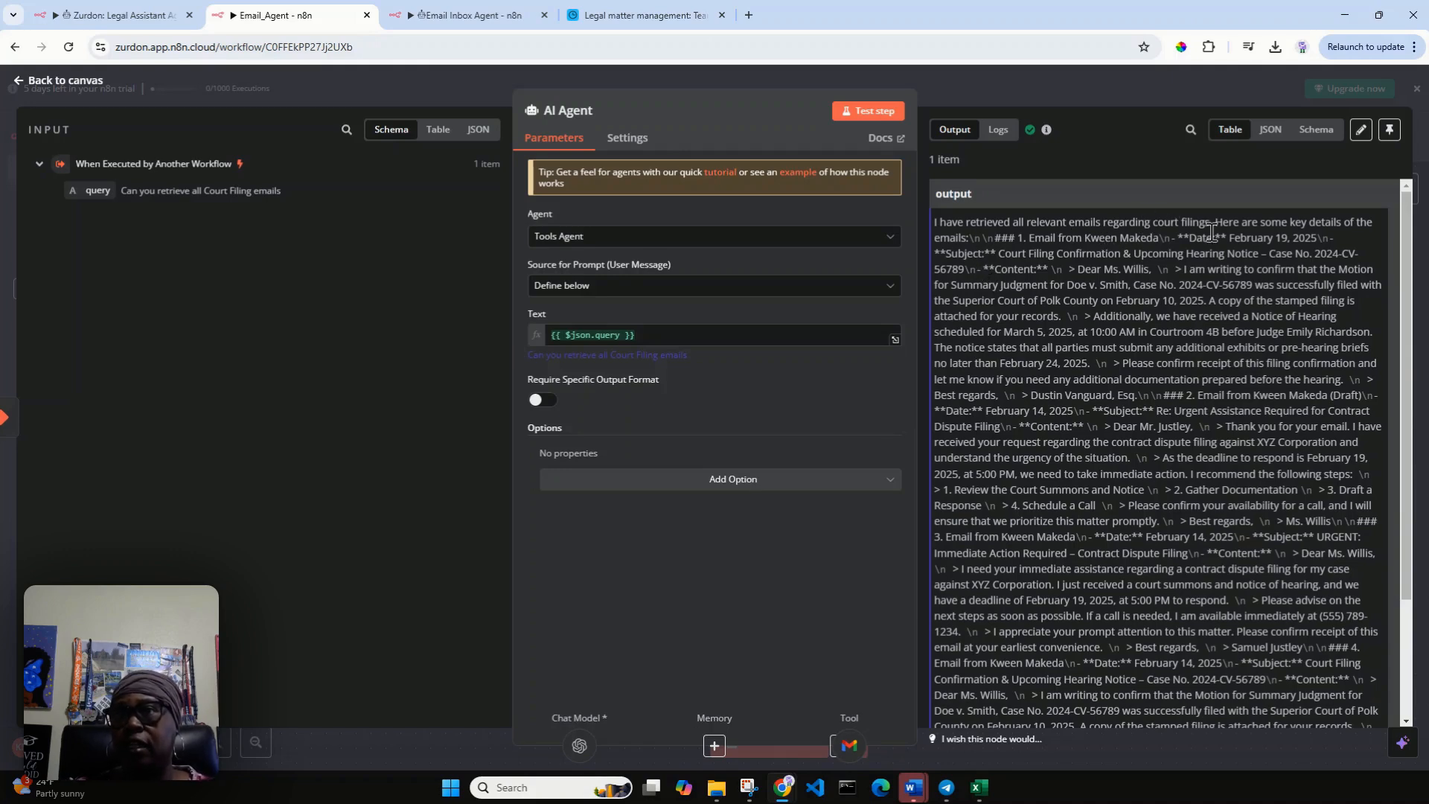
Review the AI Agent's output in JSON and Schema views, then return to the canvas.
left_click(1267, 135)
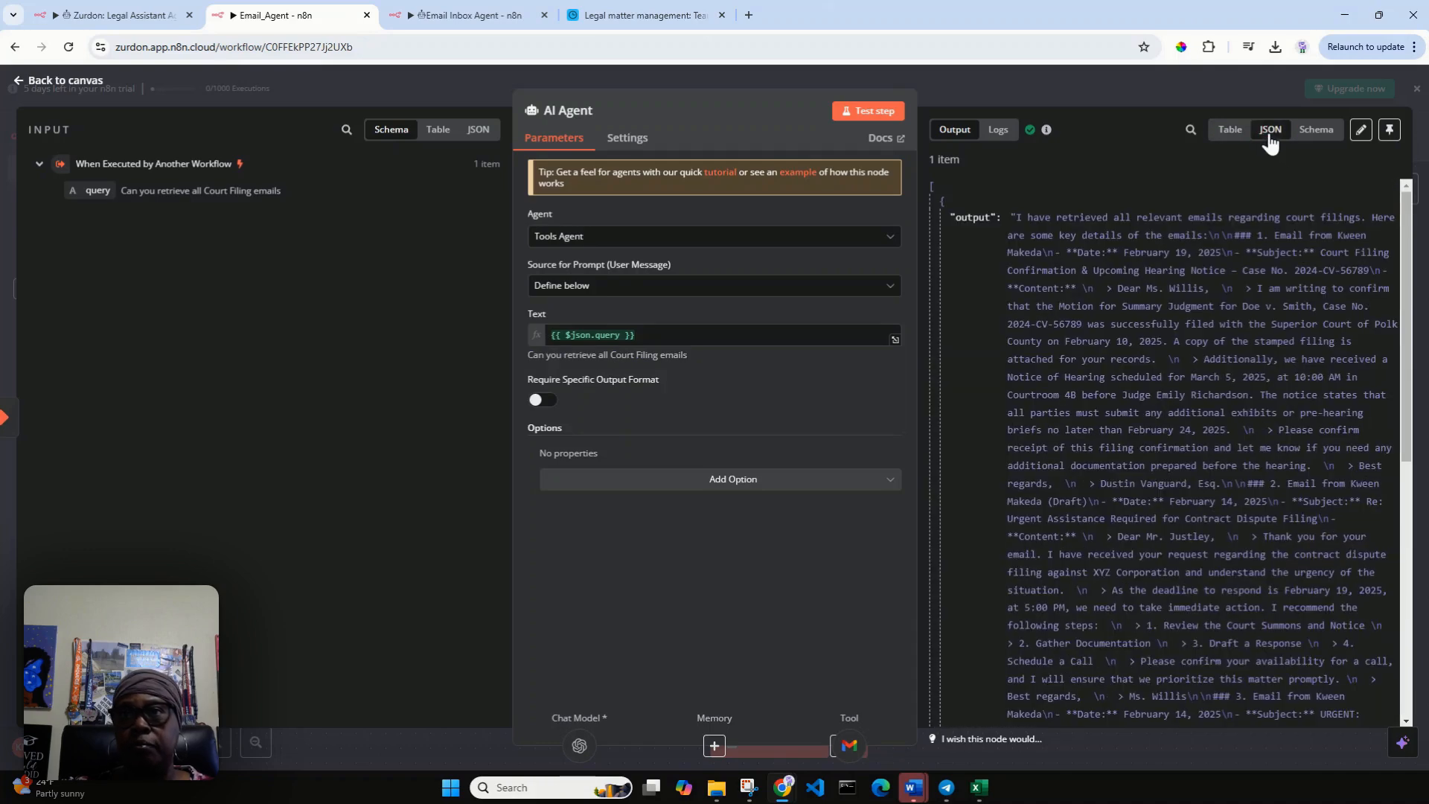
left_click(1315, 138)
left_click(1269, 136)
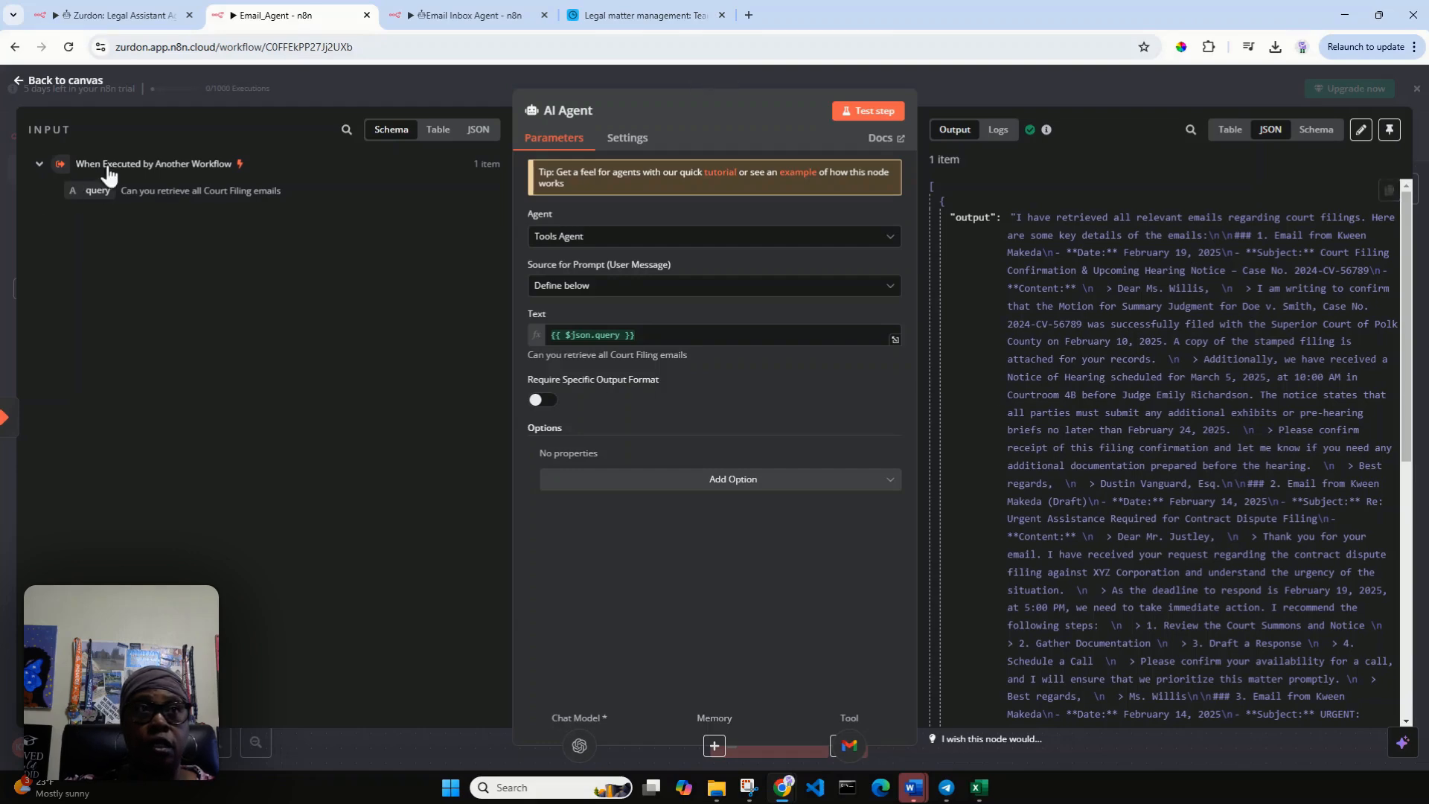
left_click(50, 81)
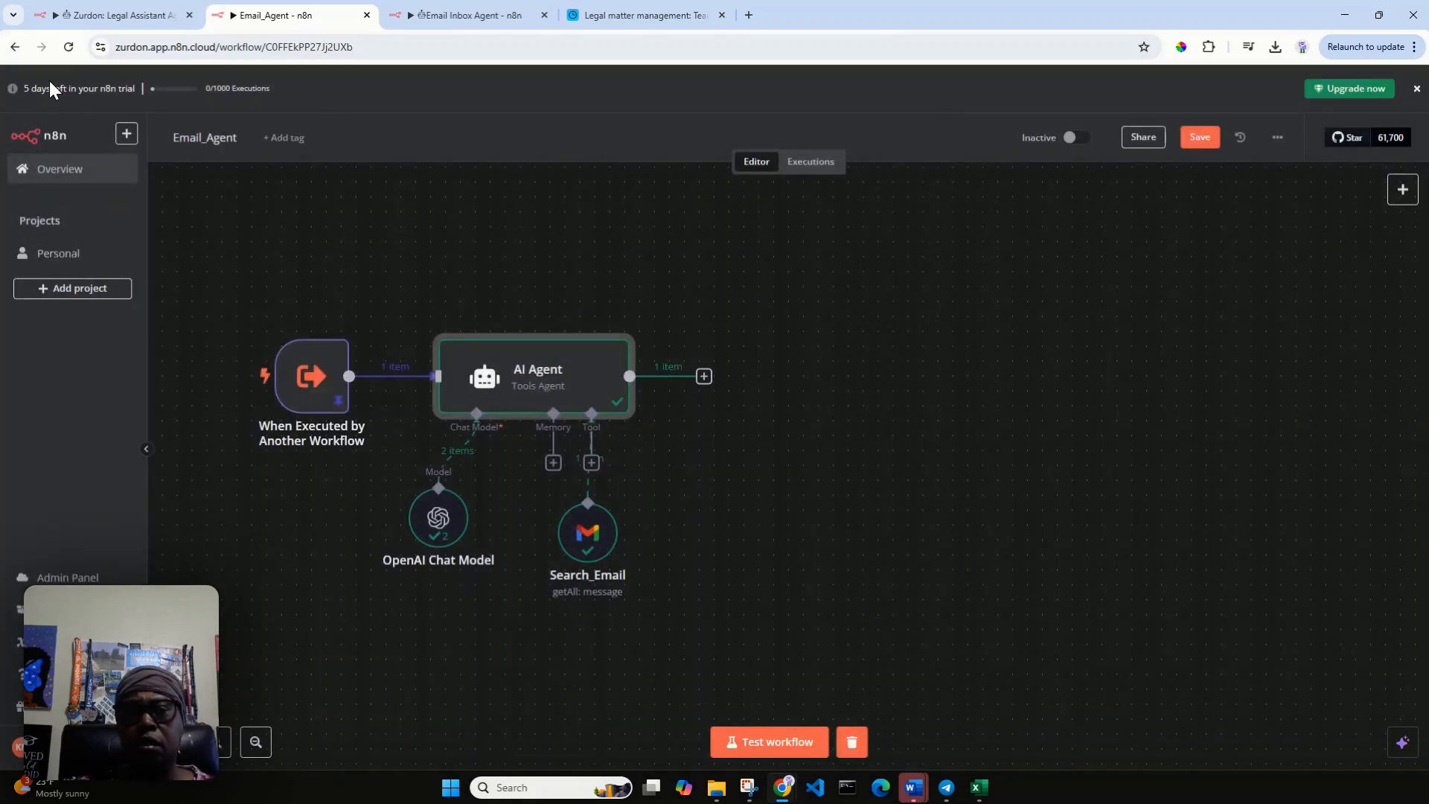
Shift the Search_Email node slightly aside and add a second Gmail Tool to the AI Agent, checking its credential options.
left_click_drag(583, 537, 554, 551)
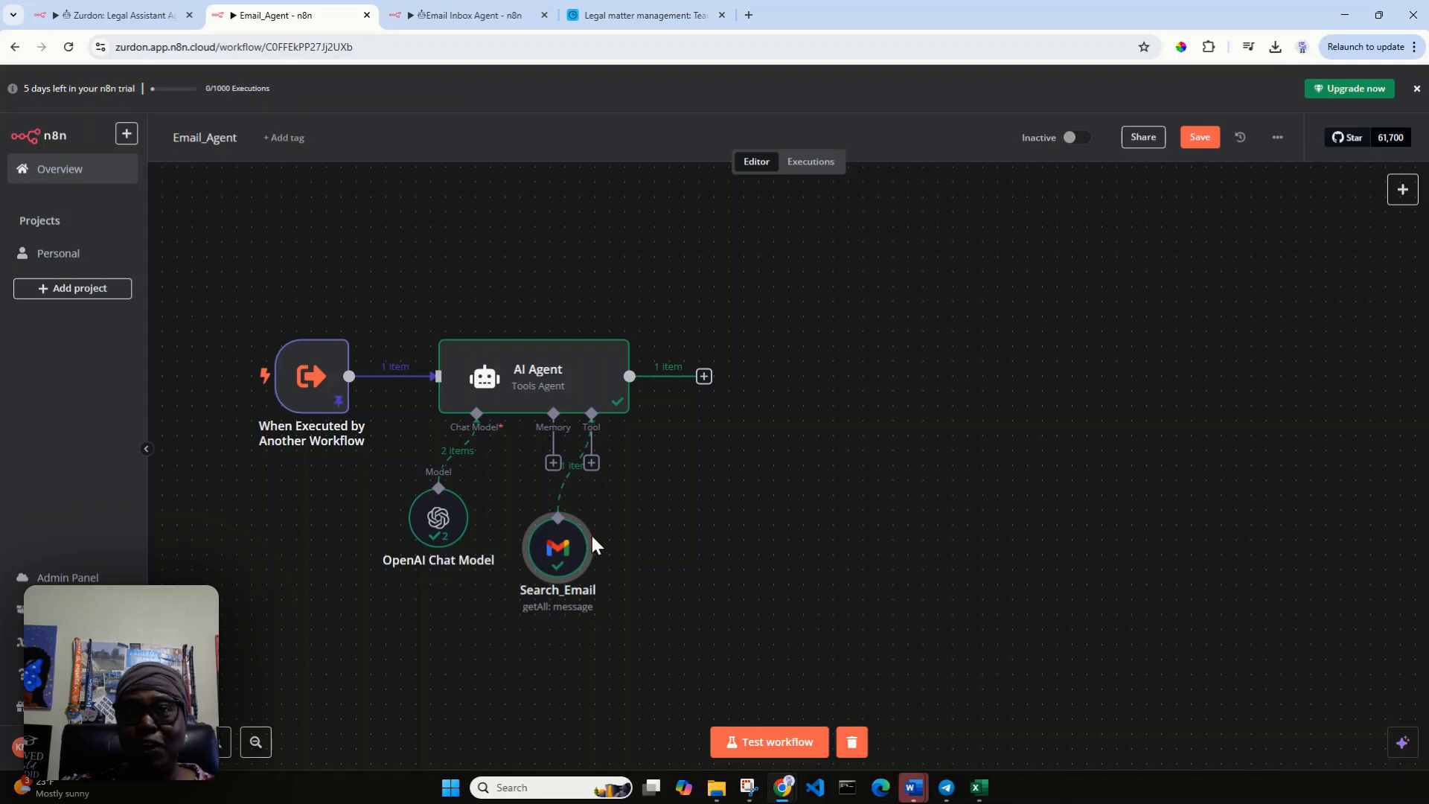
left_click(591, 464)
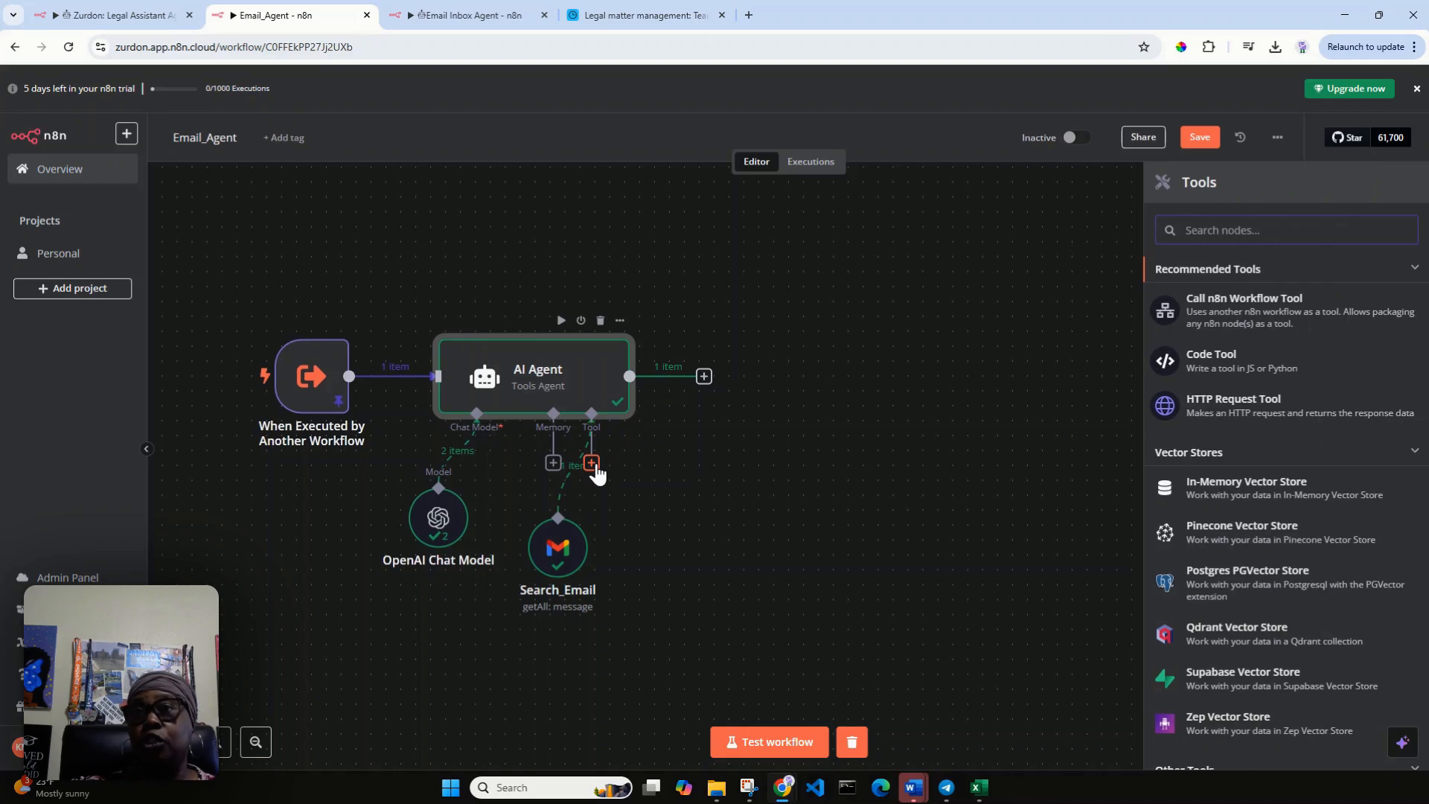
type("g")
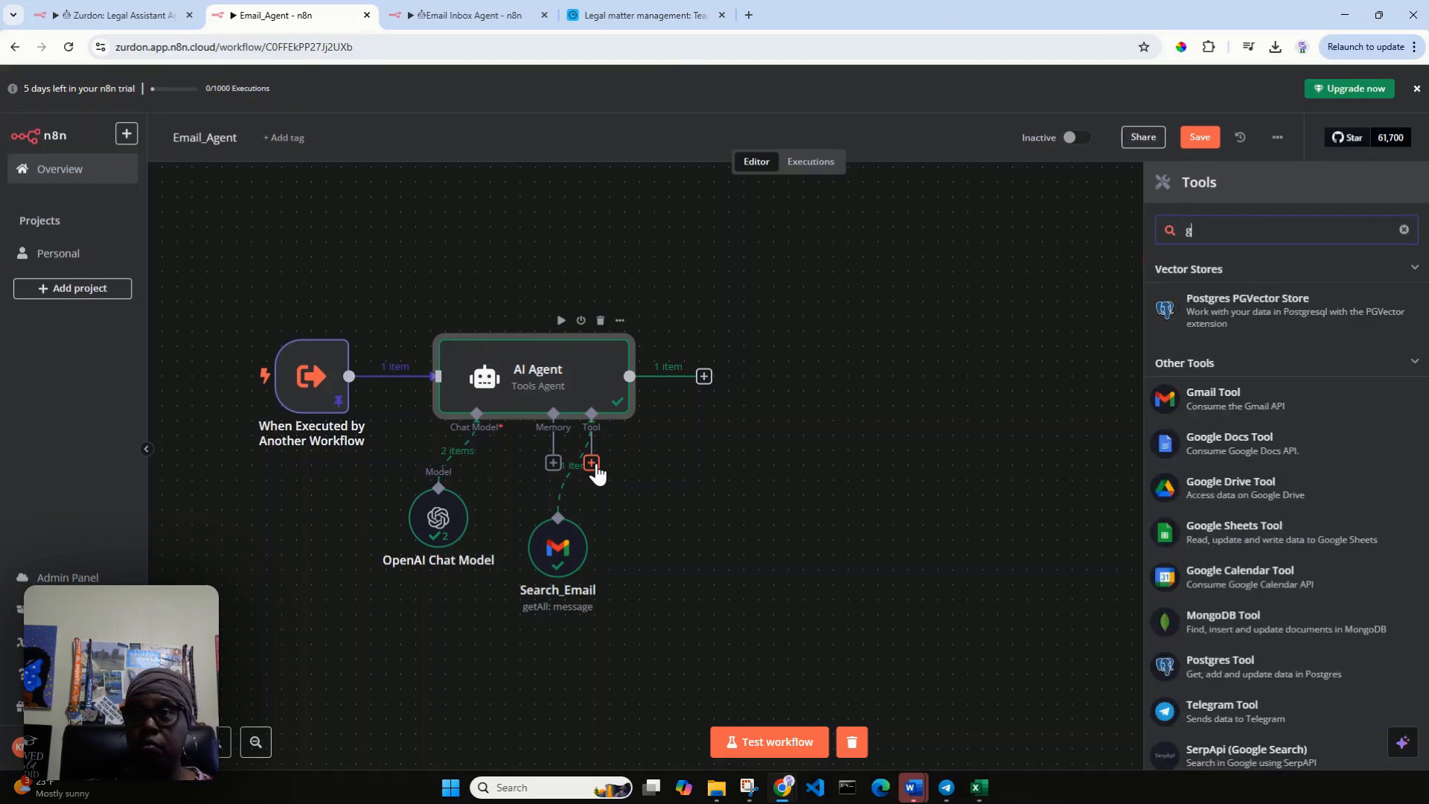
type("mail")
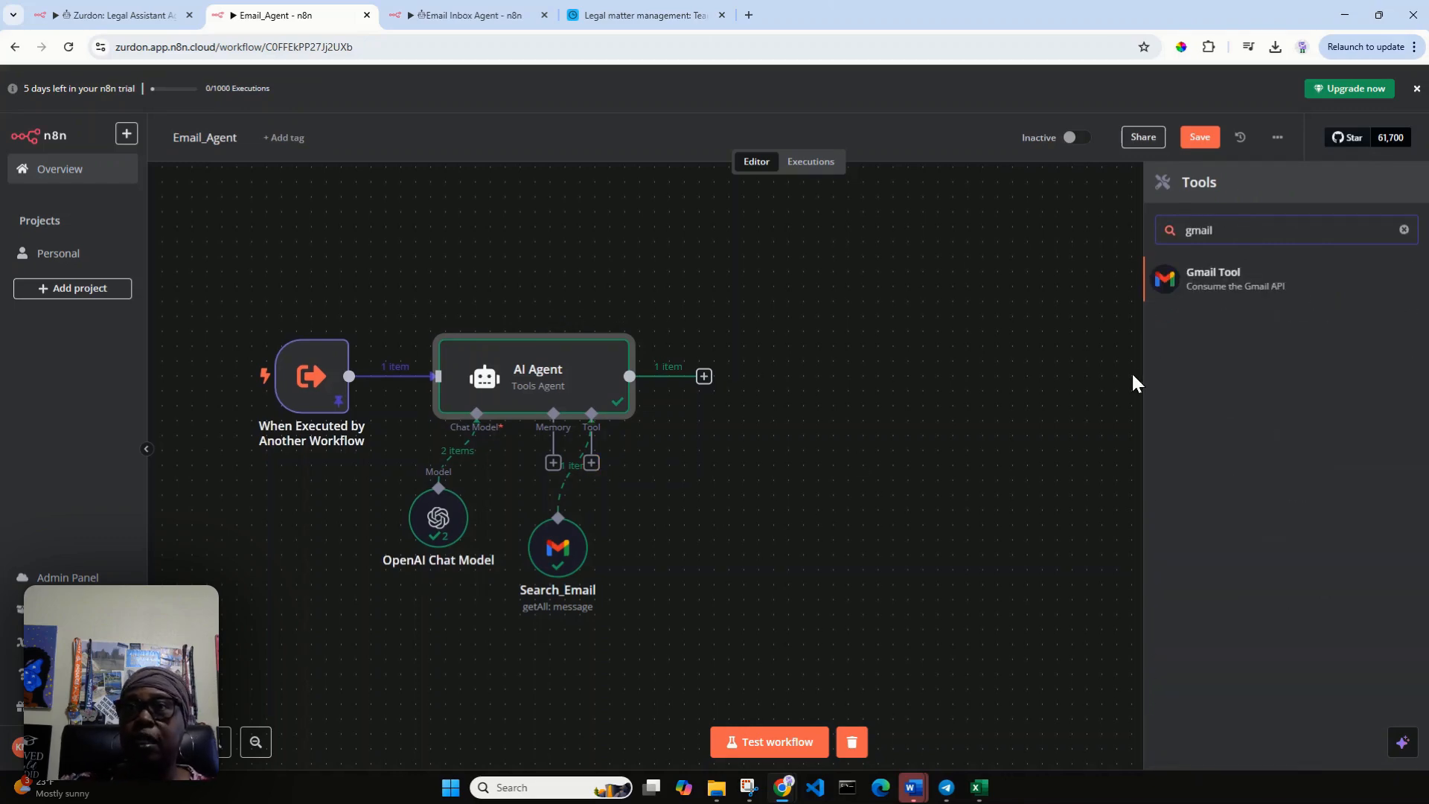
left_click(1218, 293)
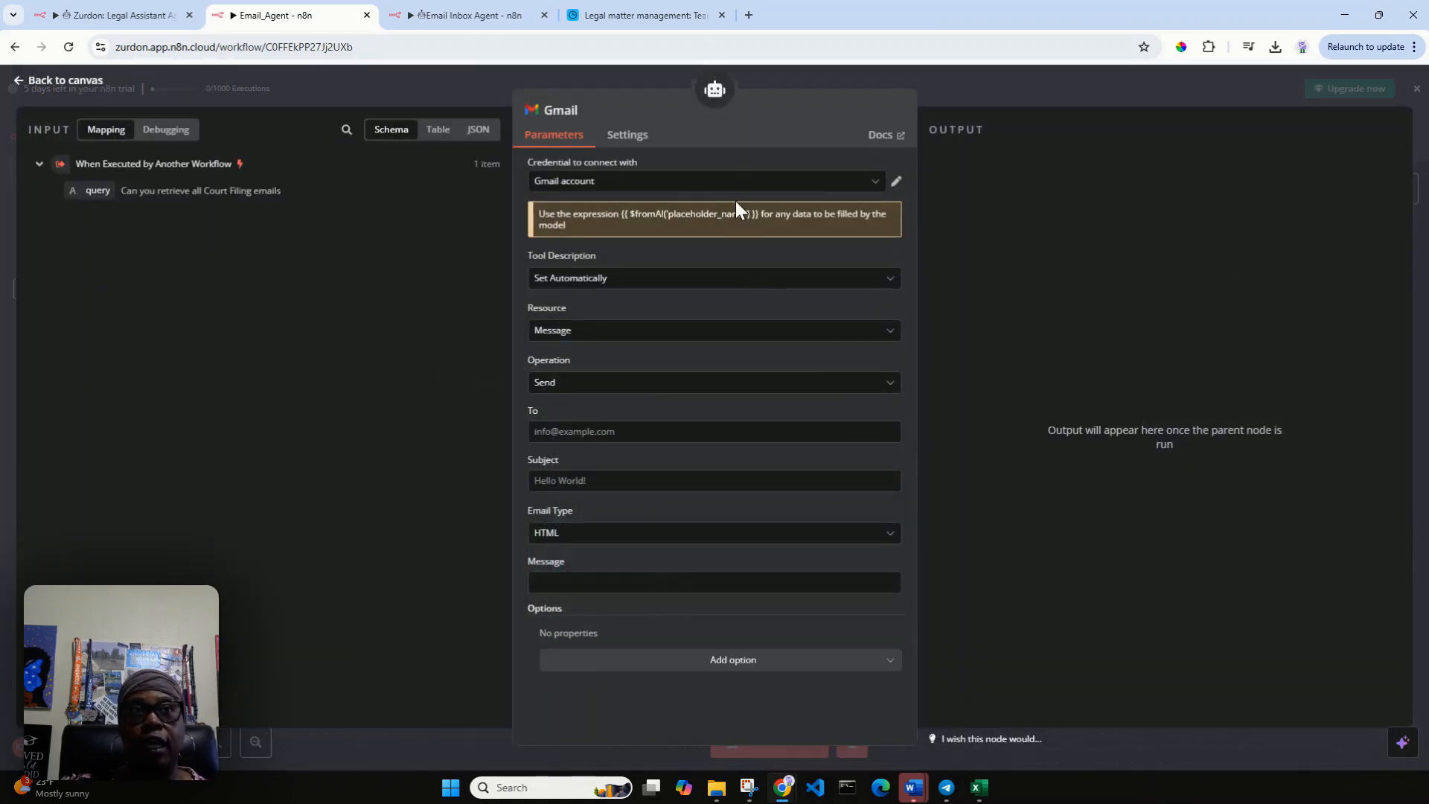
left_click(878, 183)
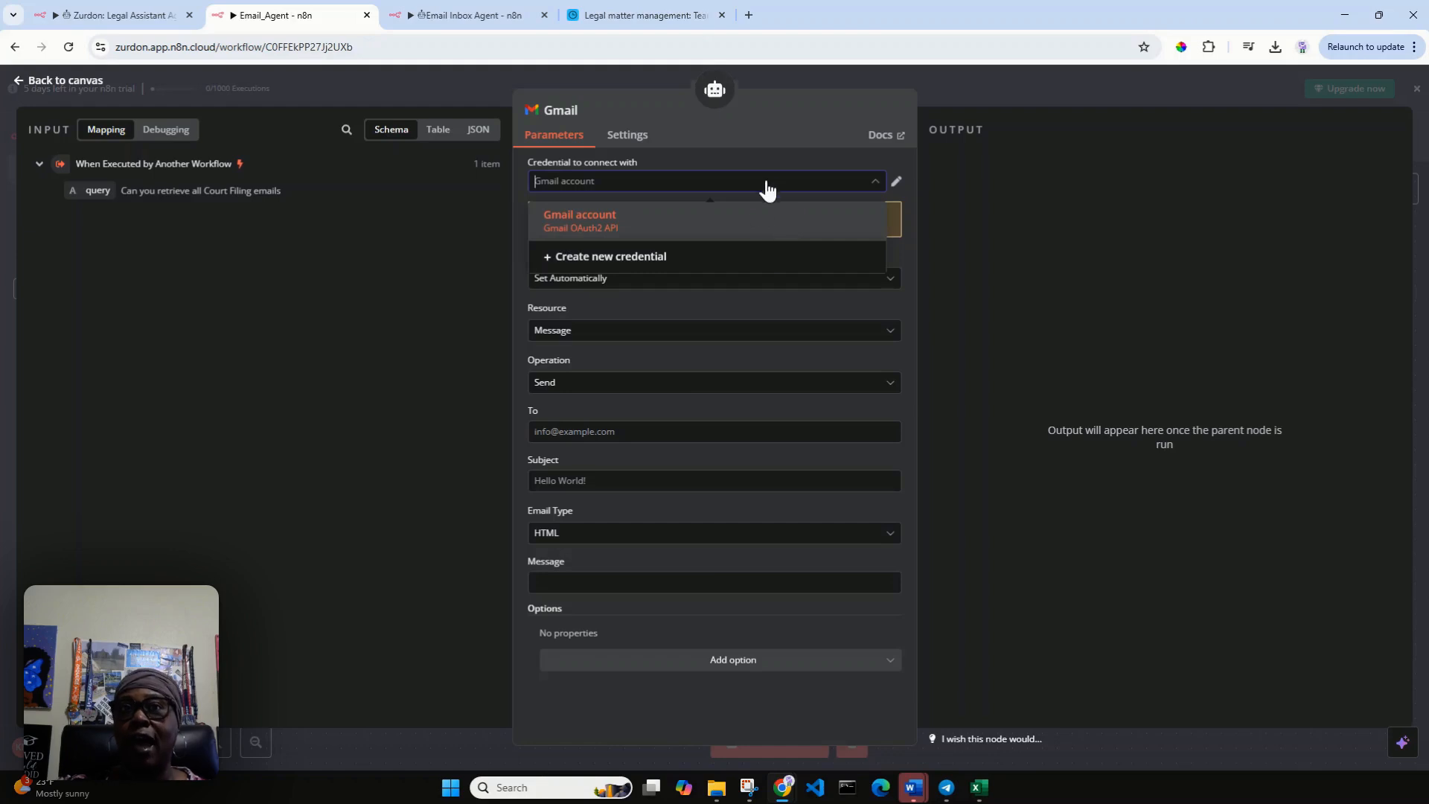
triple_click(770, 128)
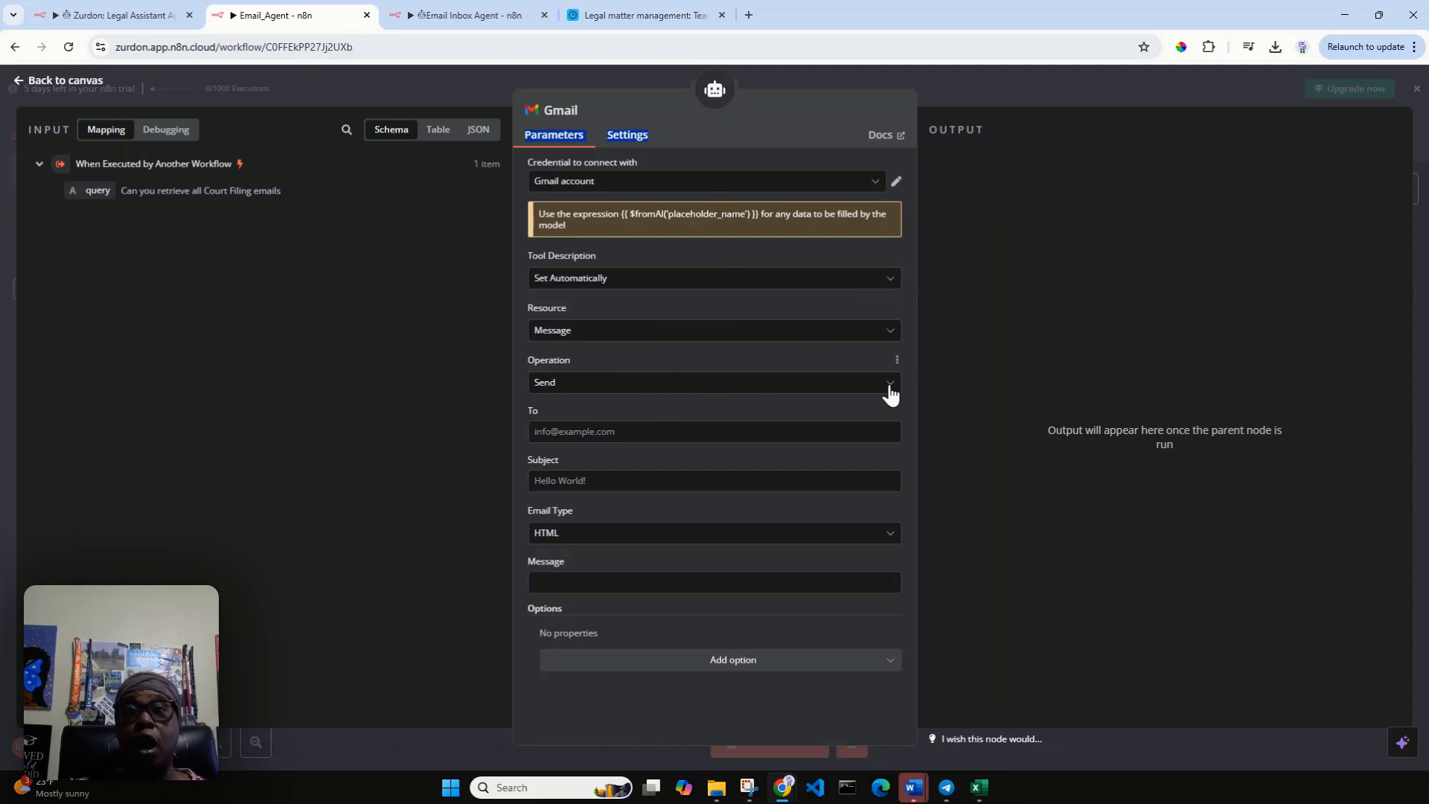
Make the Gmail tool's To field an expression with the value {{ $fromAI('emailAddress') }}.
left_click(601, 431)
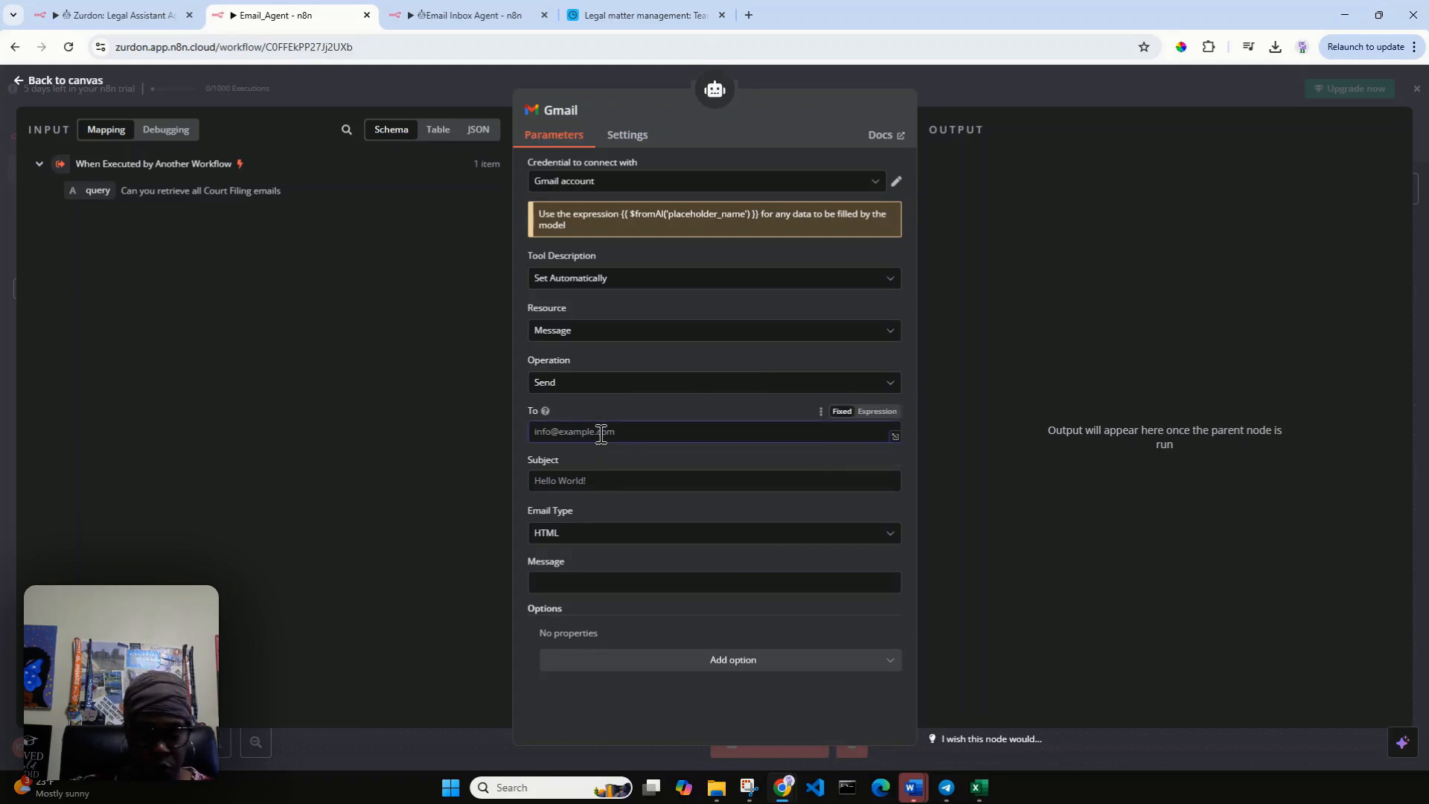
left_click(877, 412)
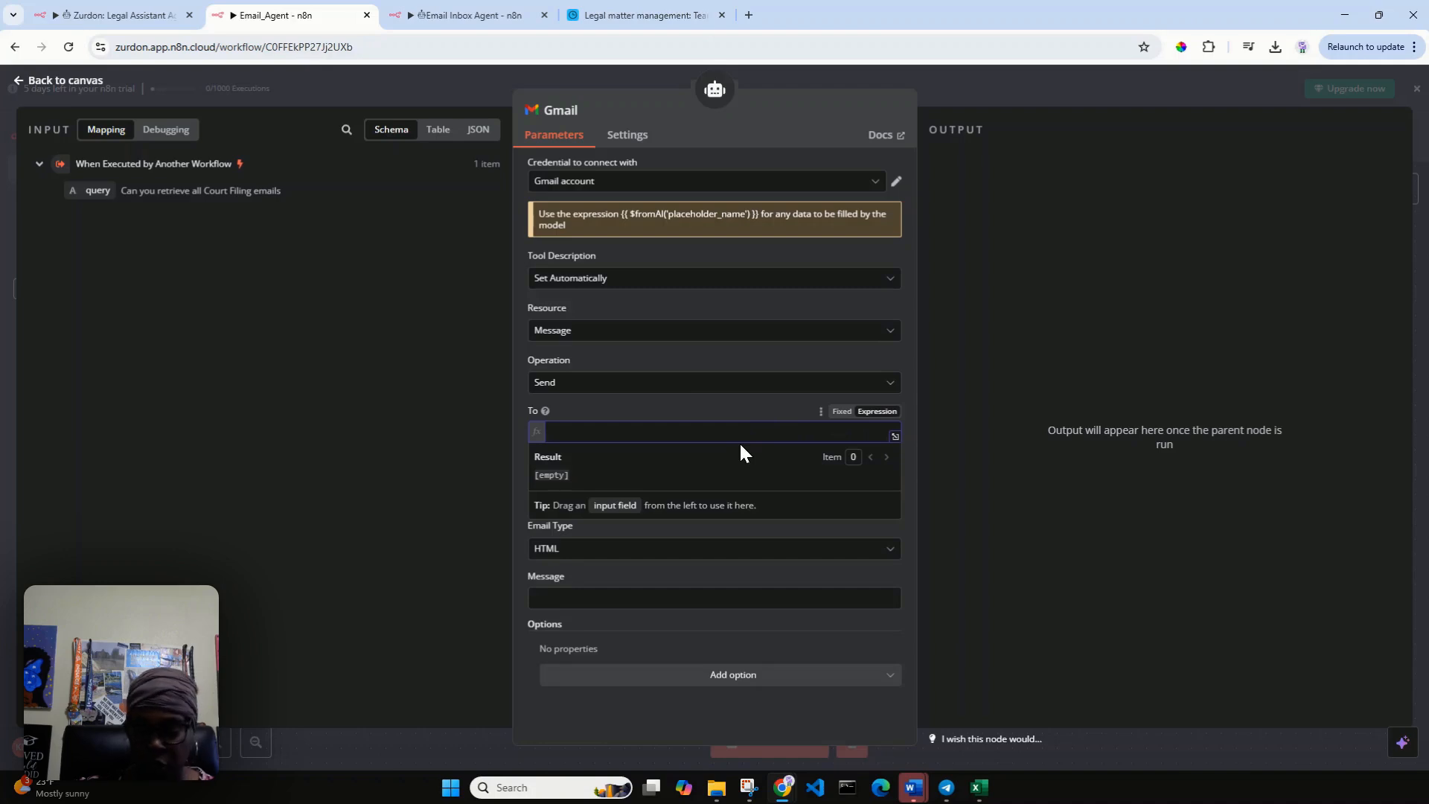
type("{{ ")
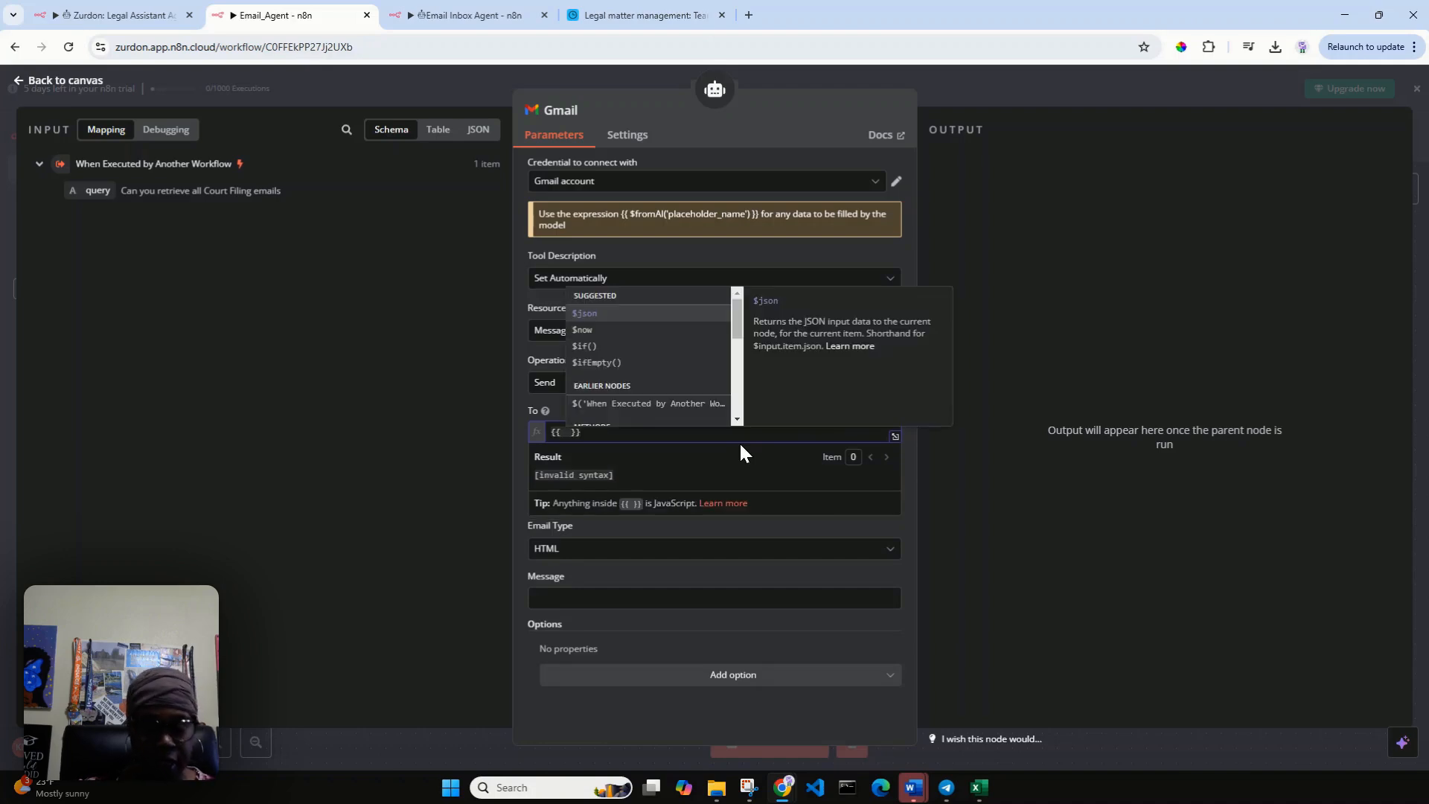
type("$")
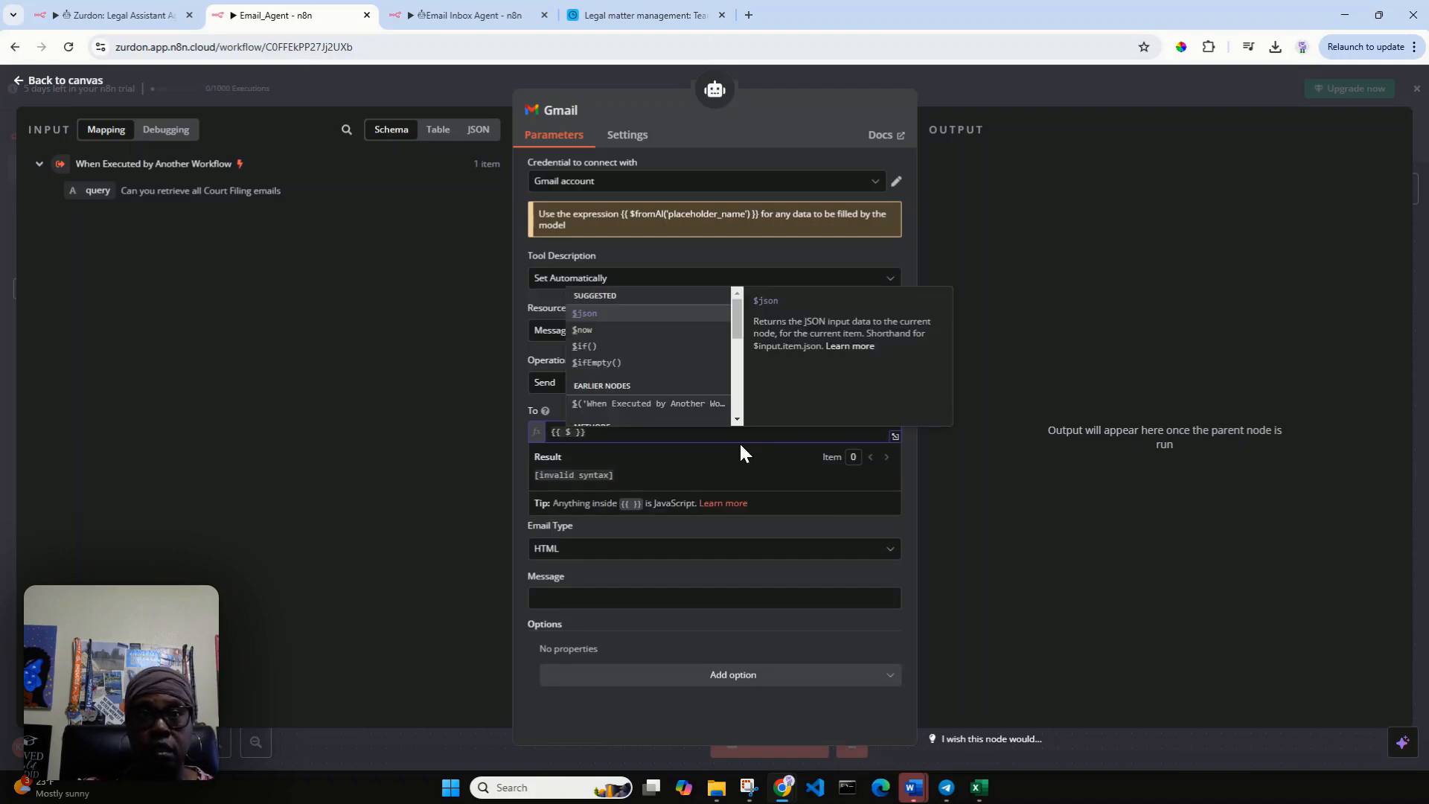
type("fr")
key("Return")
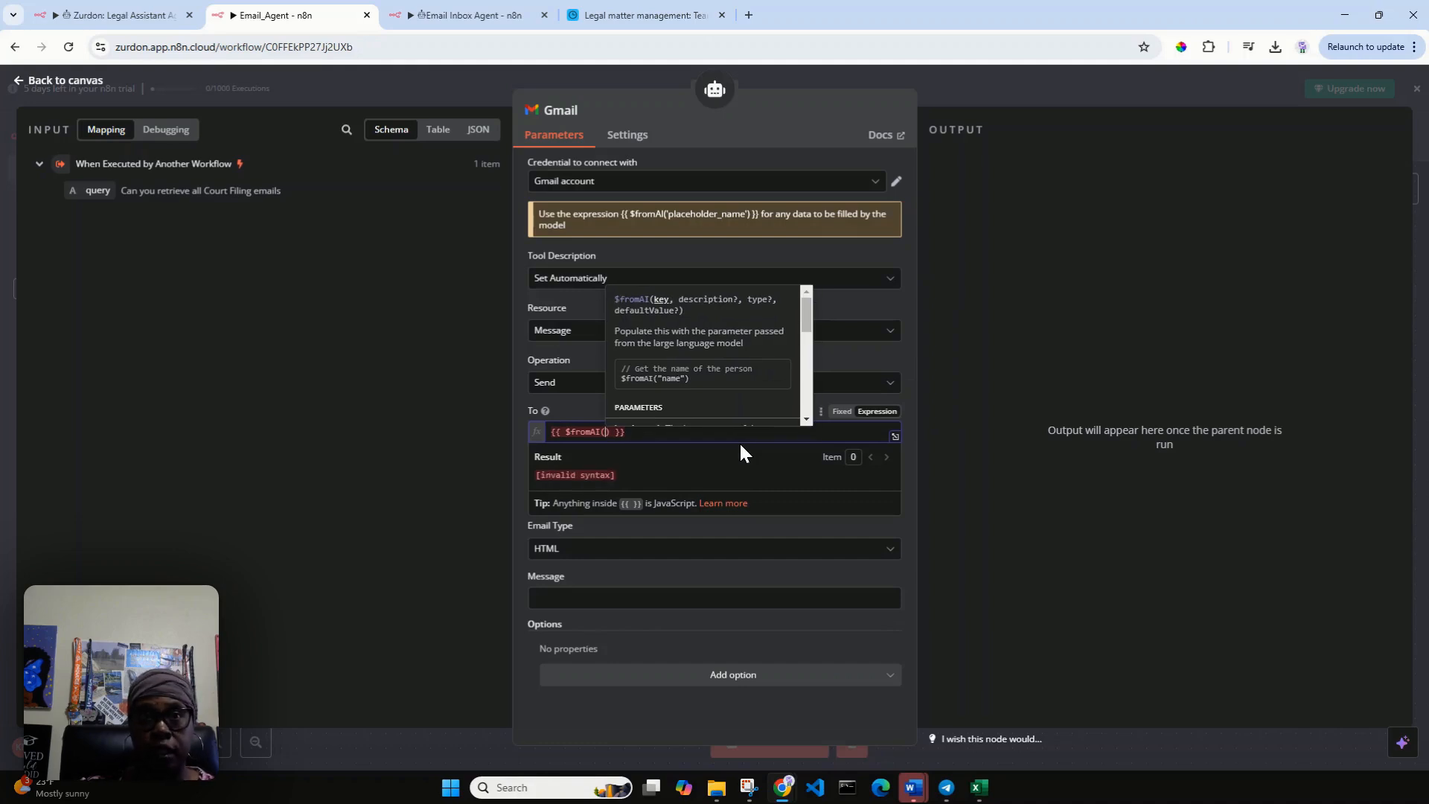
type("'")
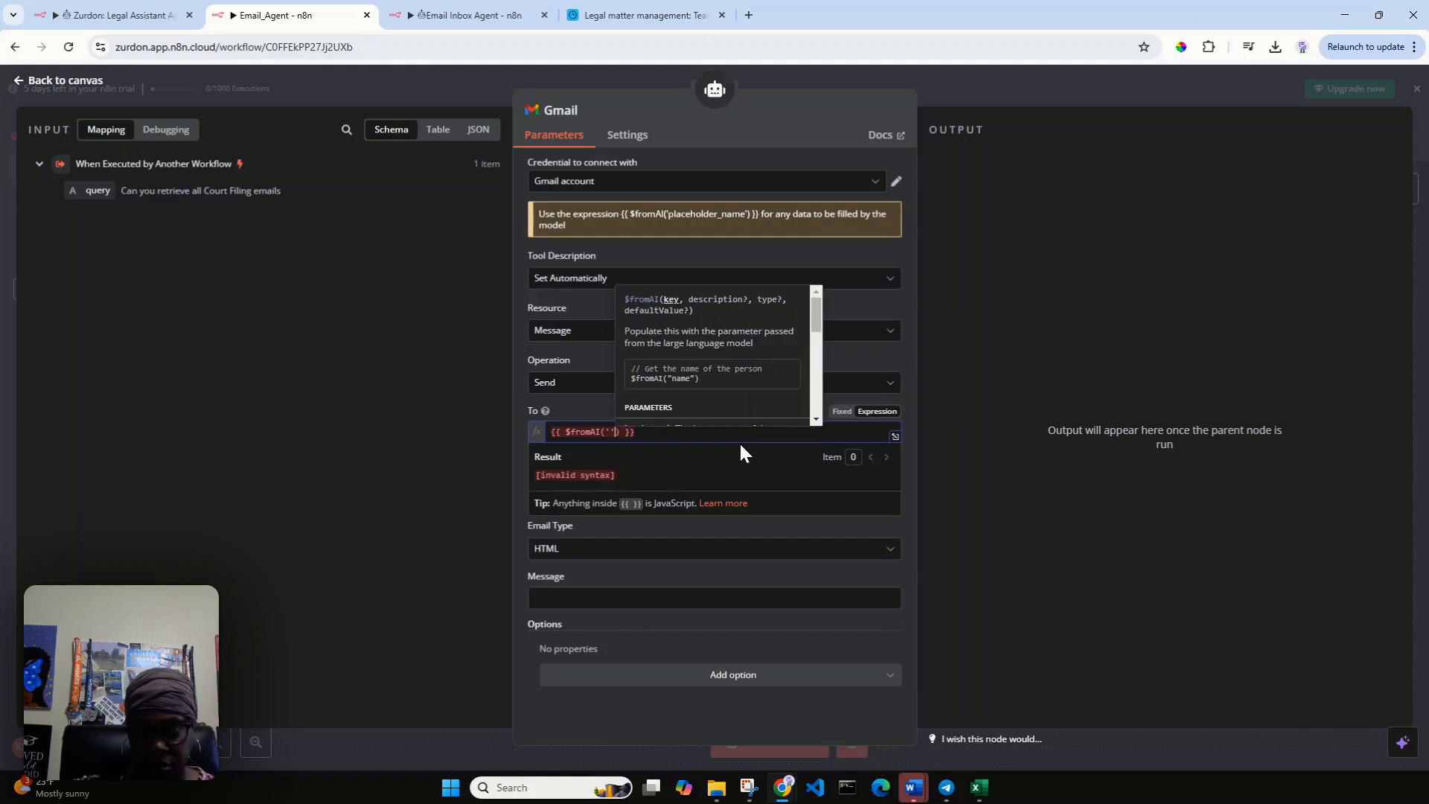
type("e")
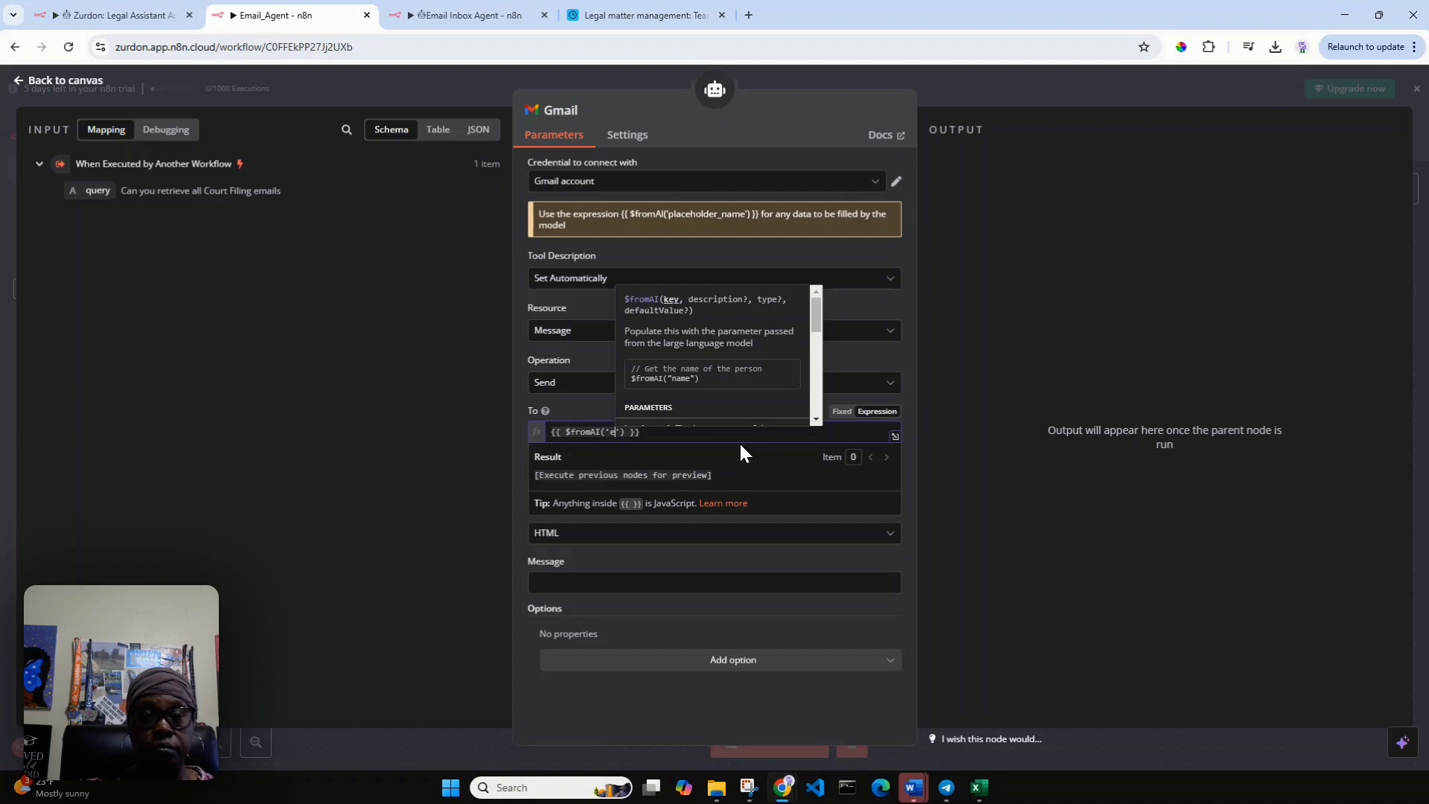
type("mail")
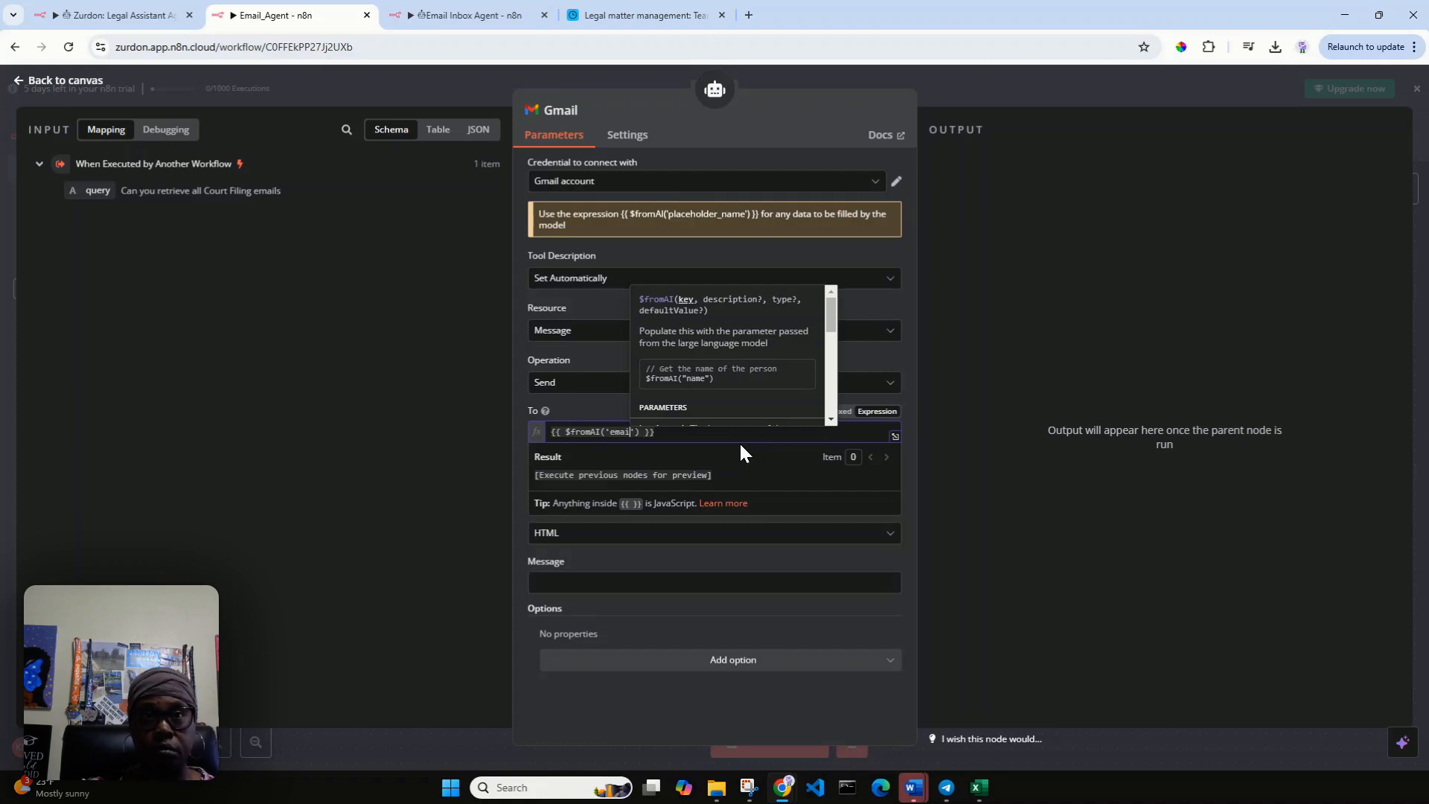
type("Address")
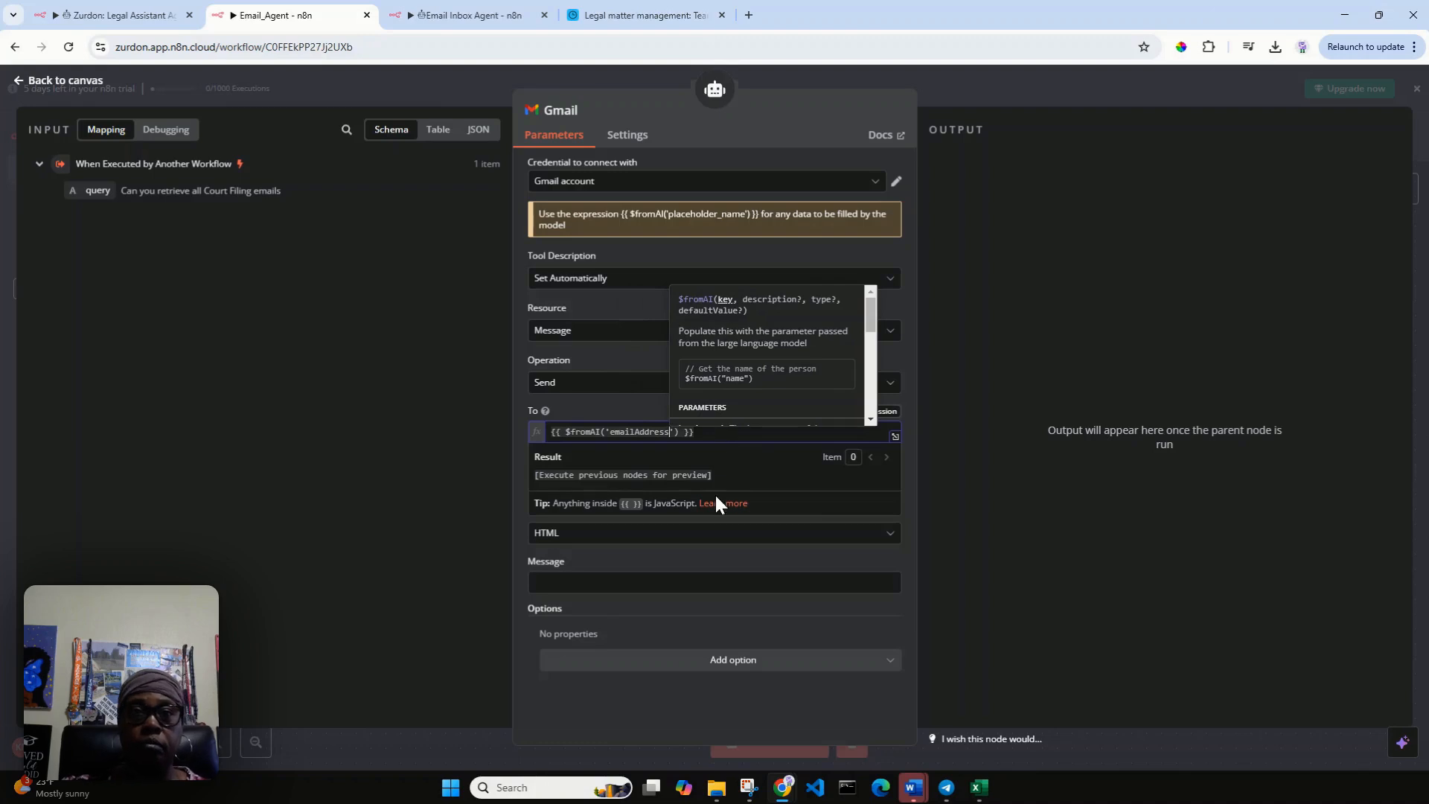
left_click(714, 551)
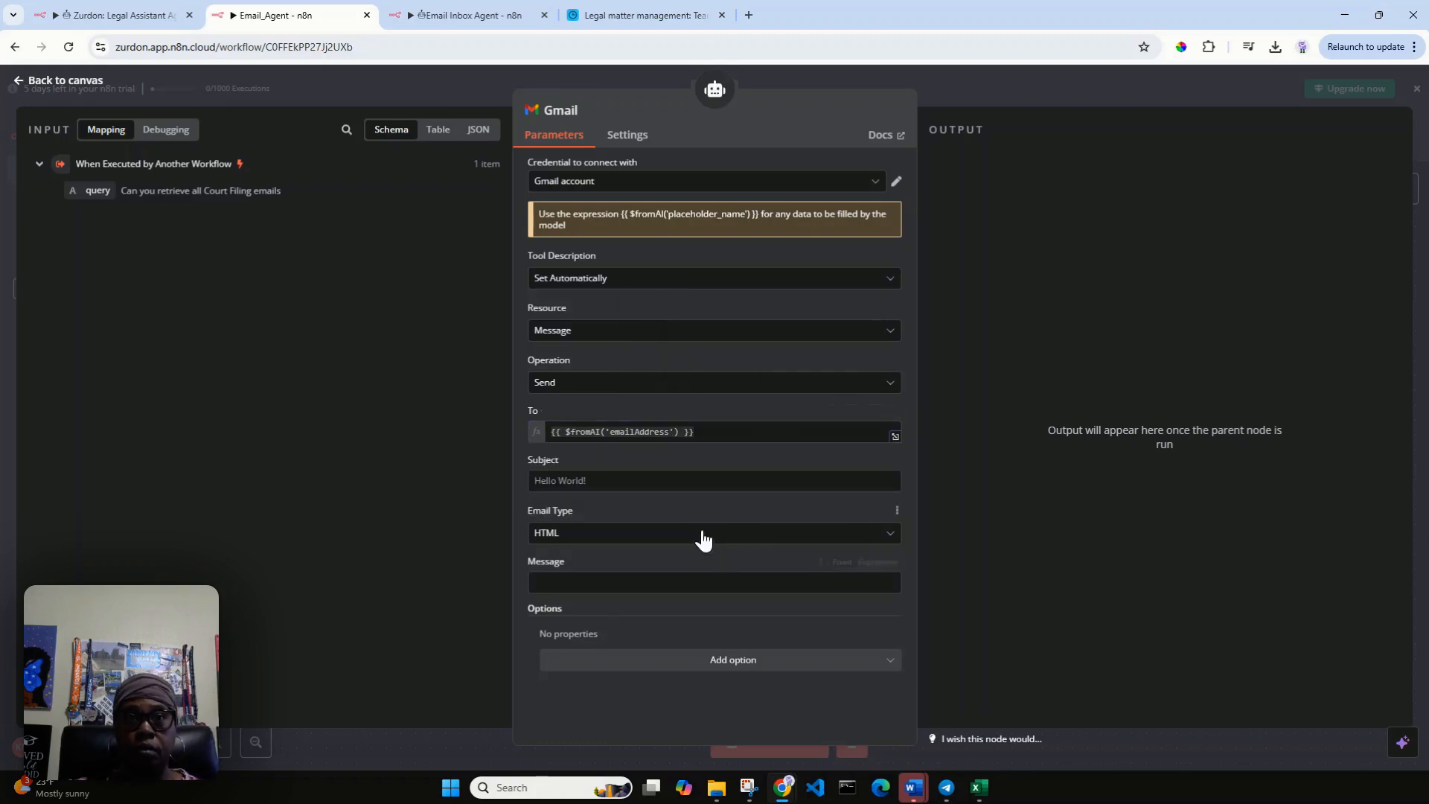
Make the Subject field the expression {{ $fromAI('subject') }} and set the email type to Text.
left_click(661, 479)
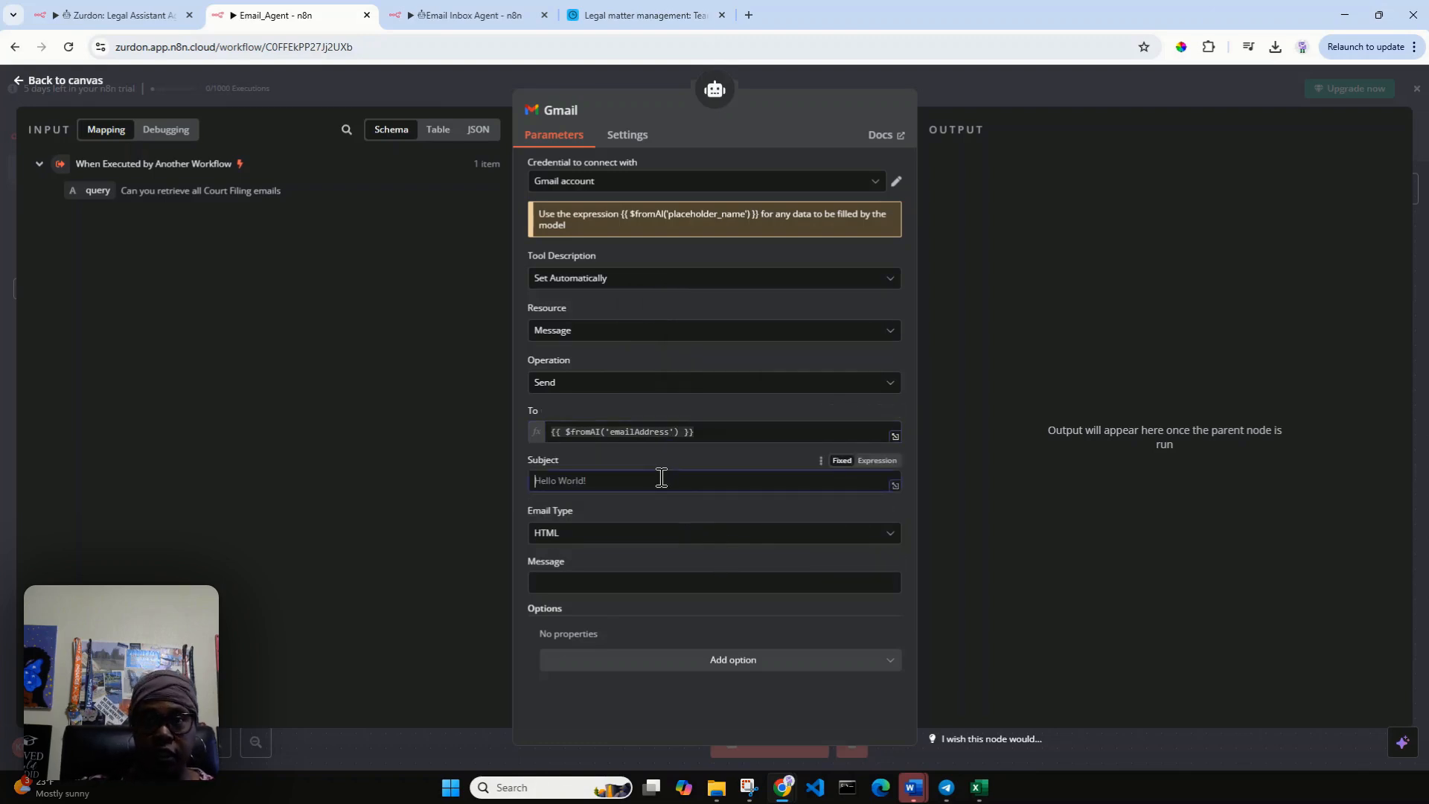
left_click(883, 468)
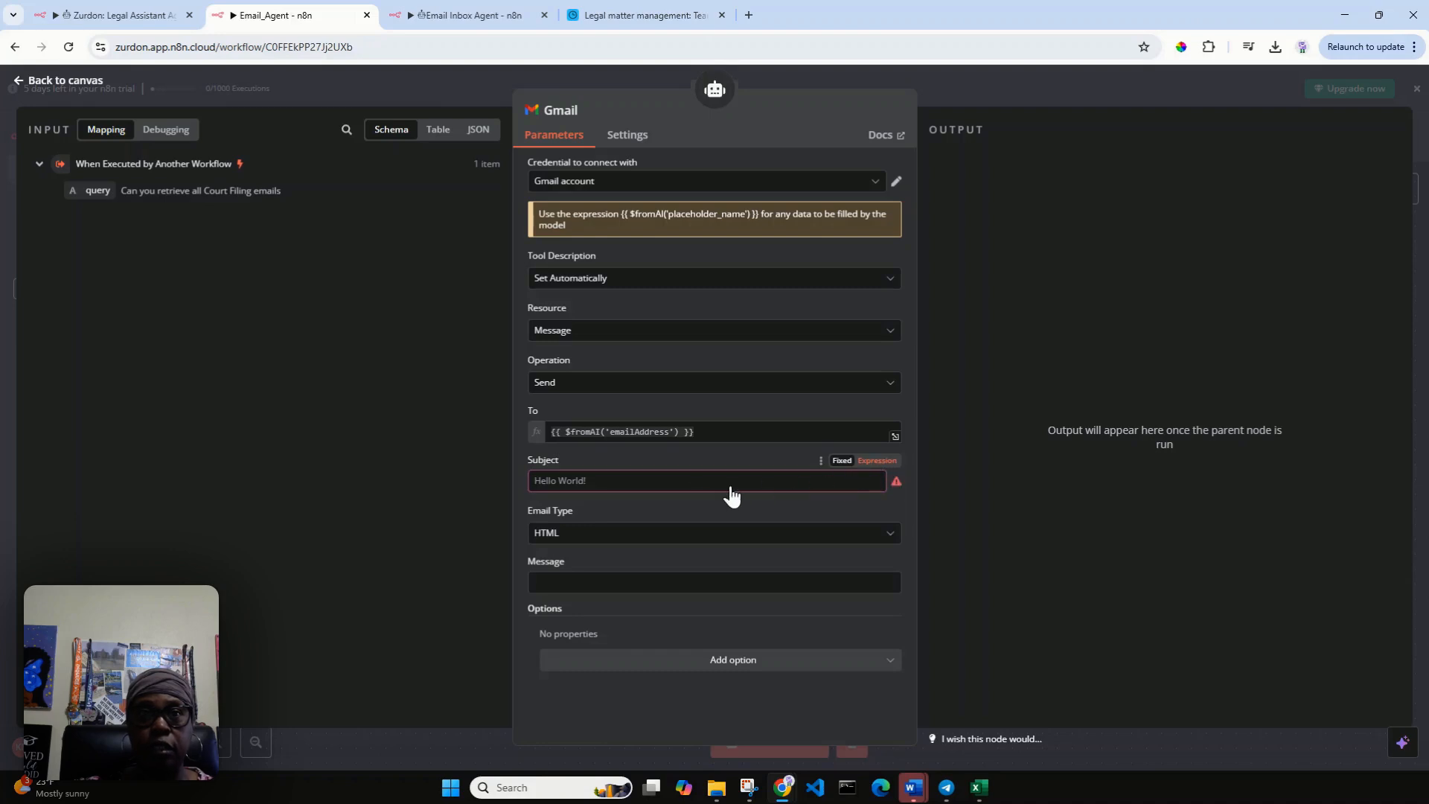
left_click(727, 484)
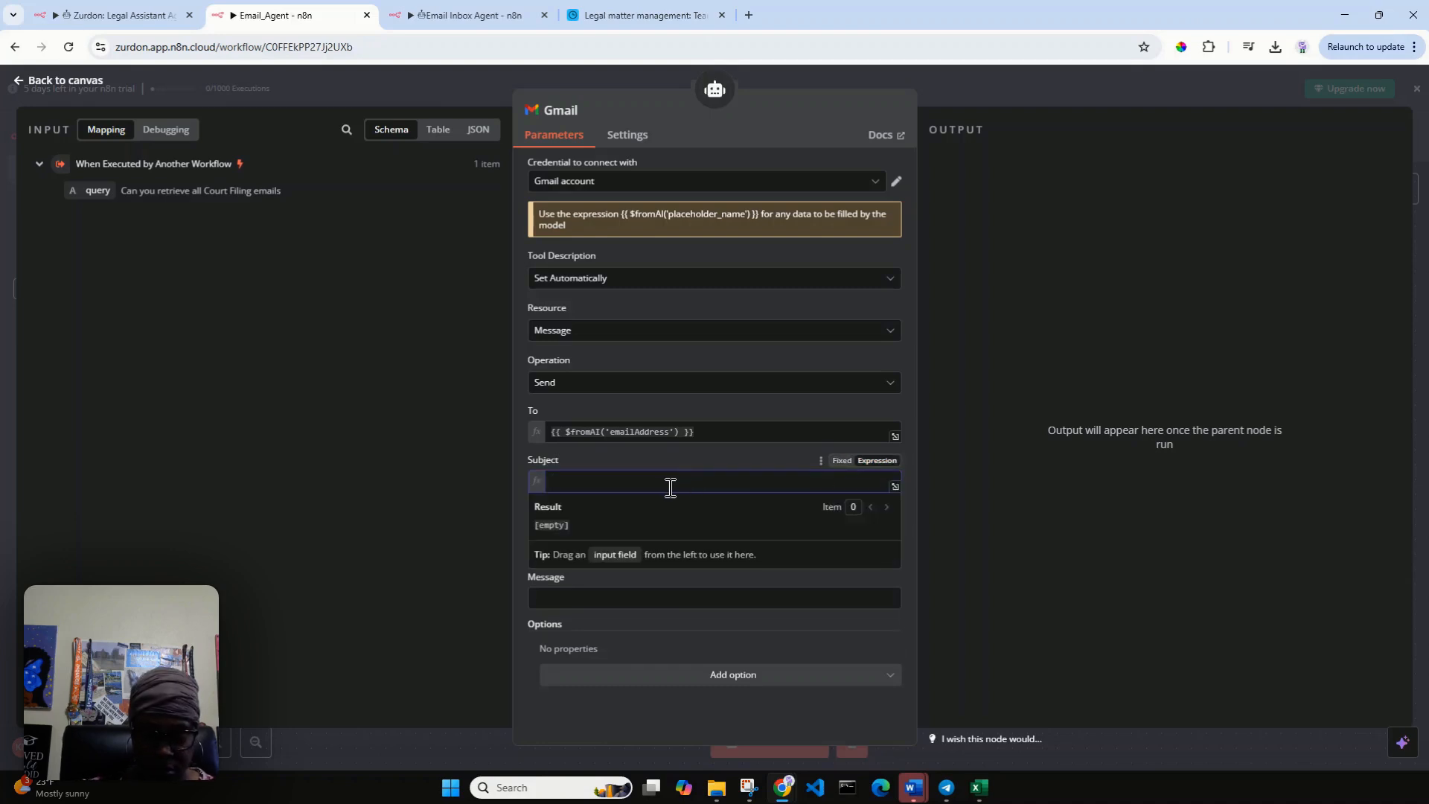
type("{{ ")
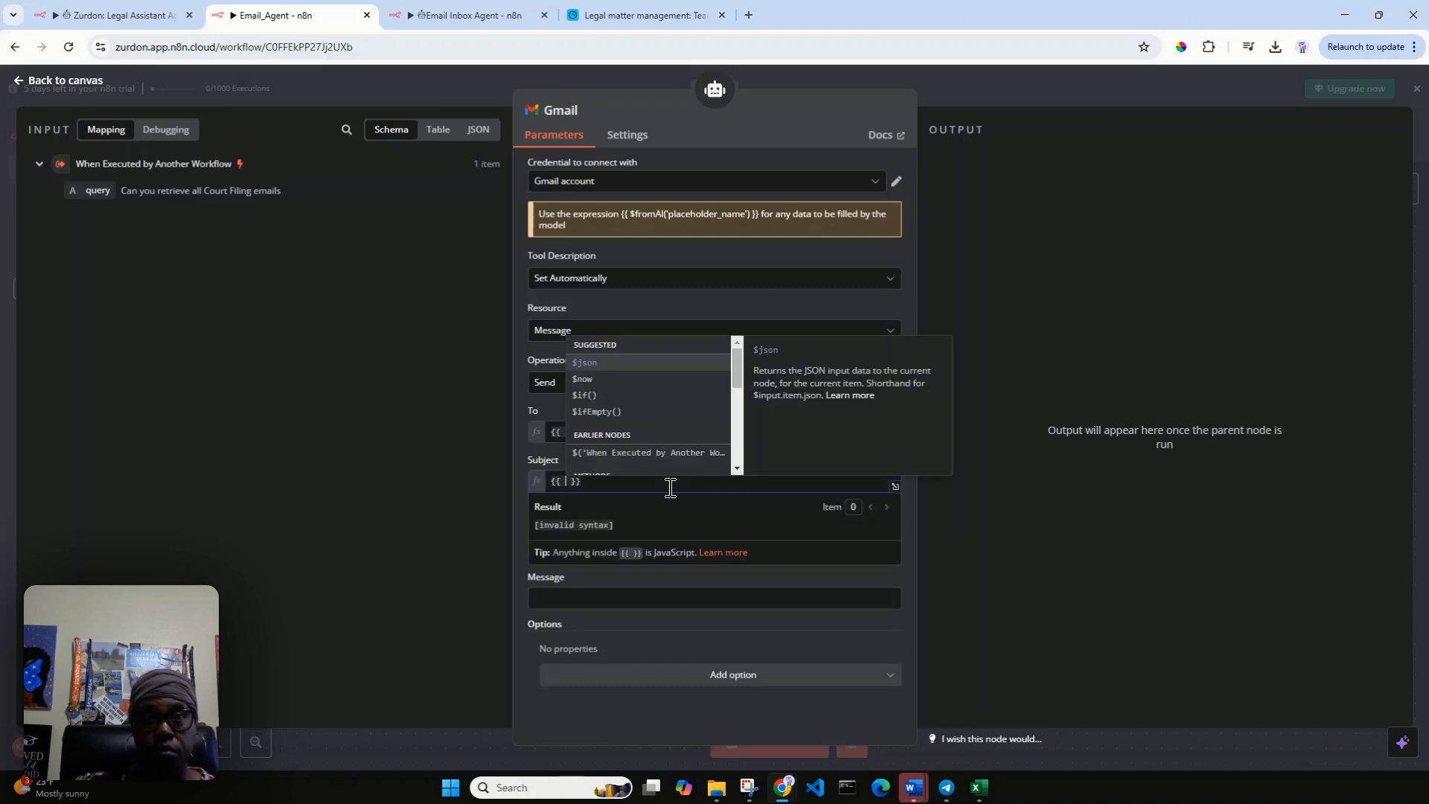
type("$fr")
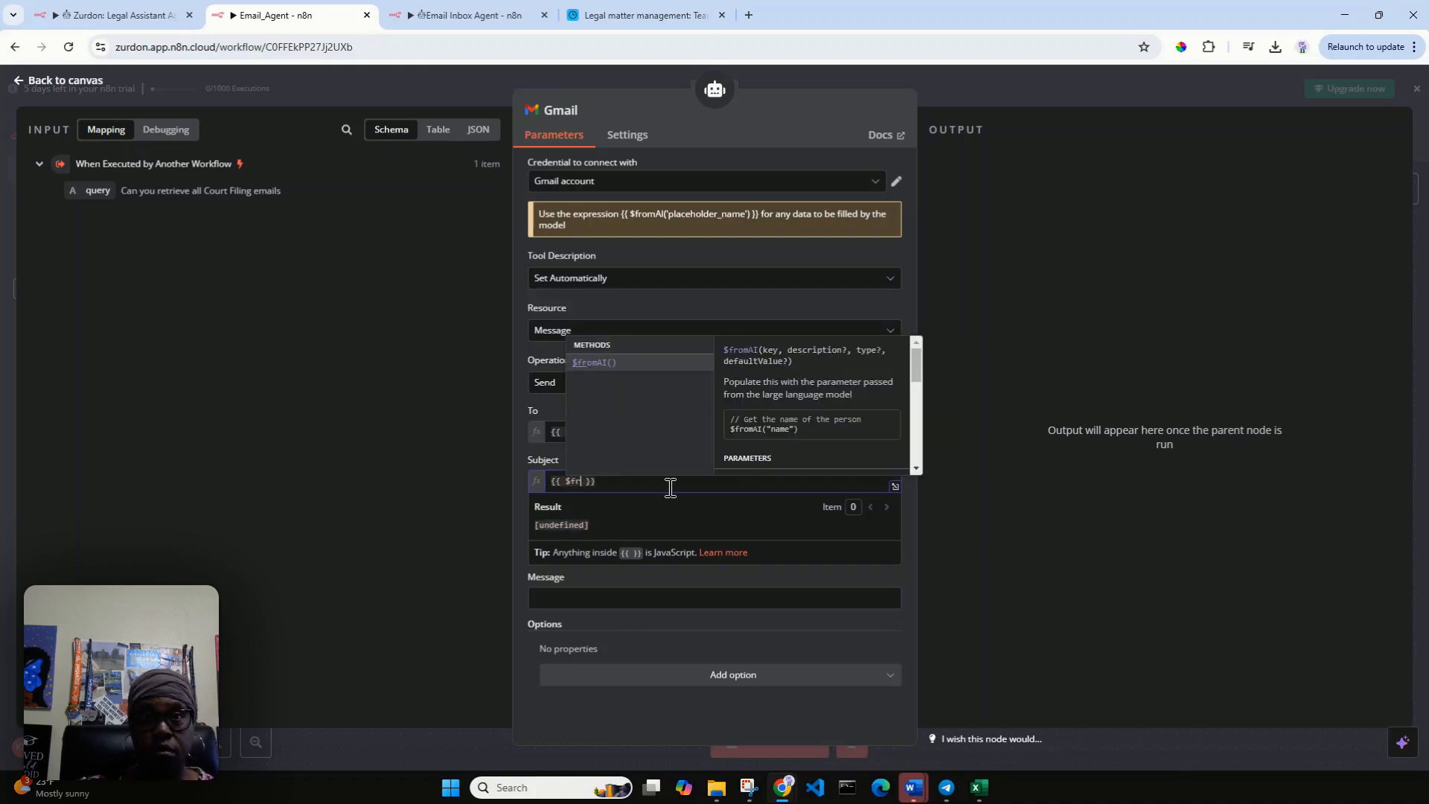
key("Return")
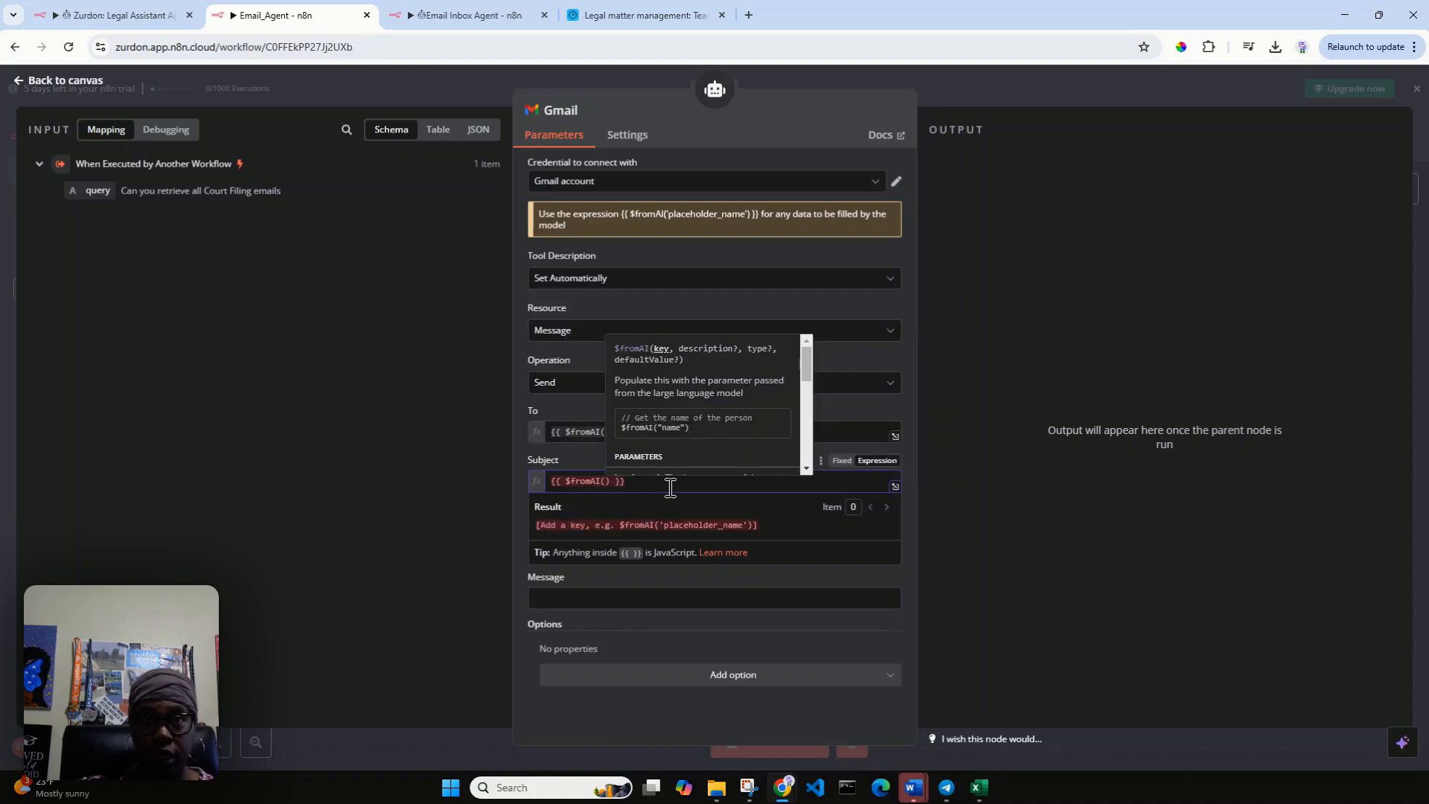
type("'")
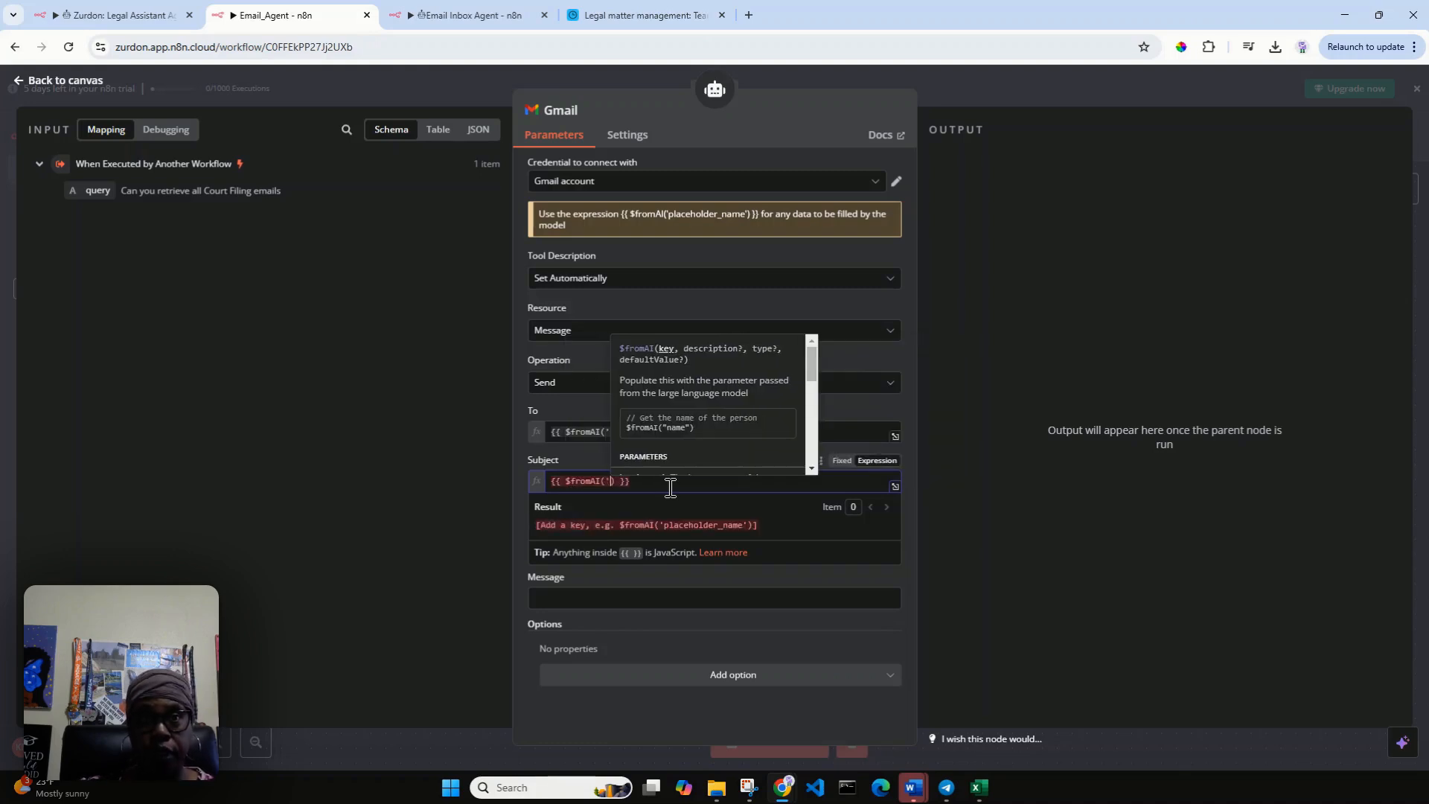
type("subjec")
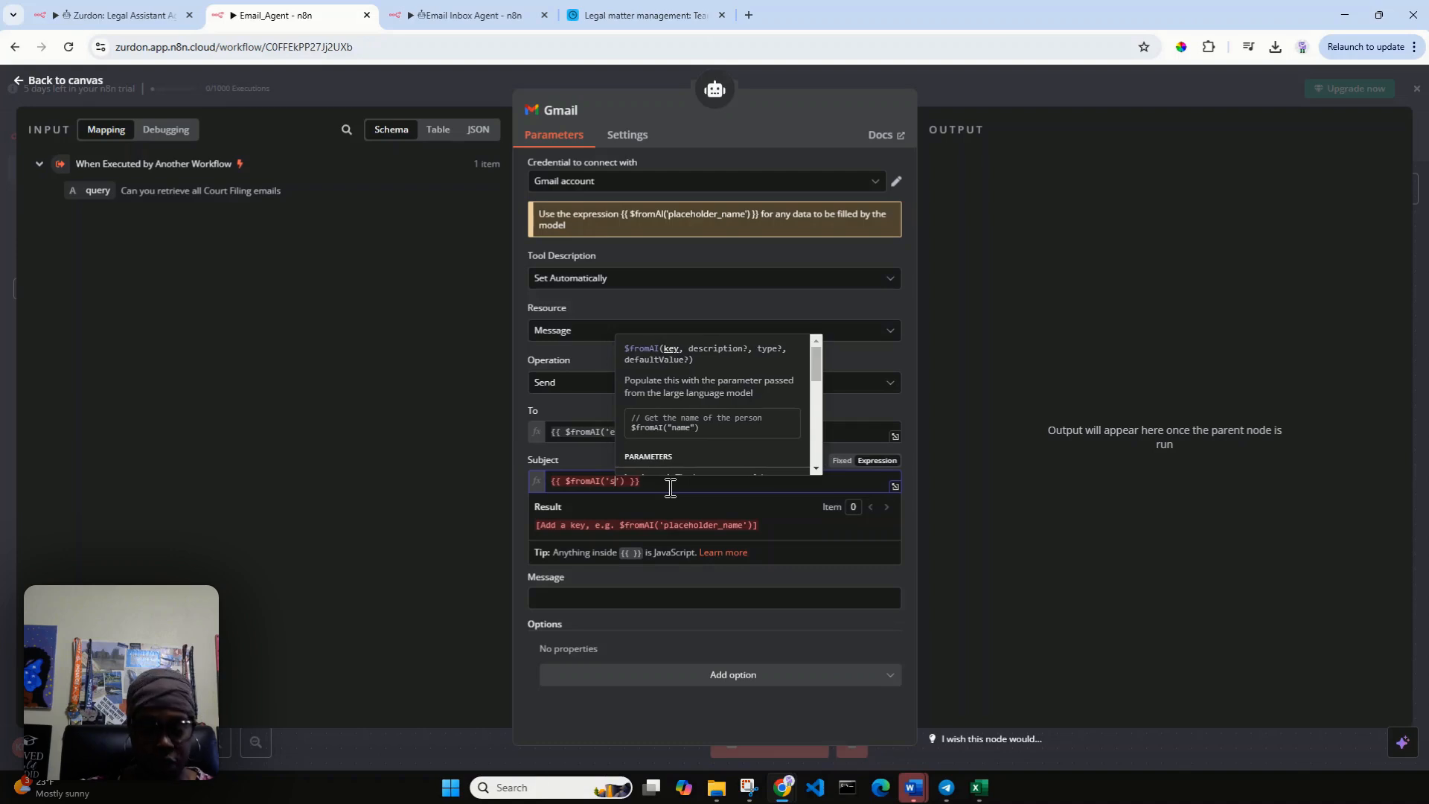
type("t")
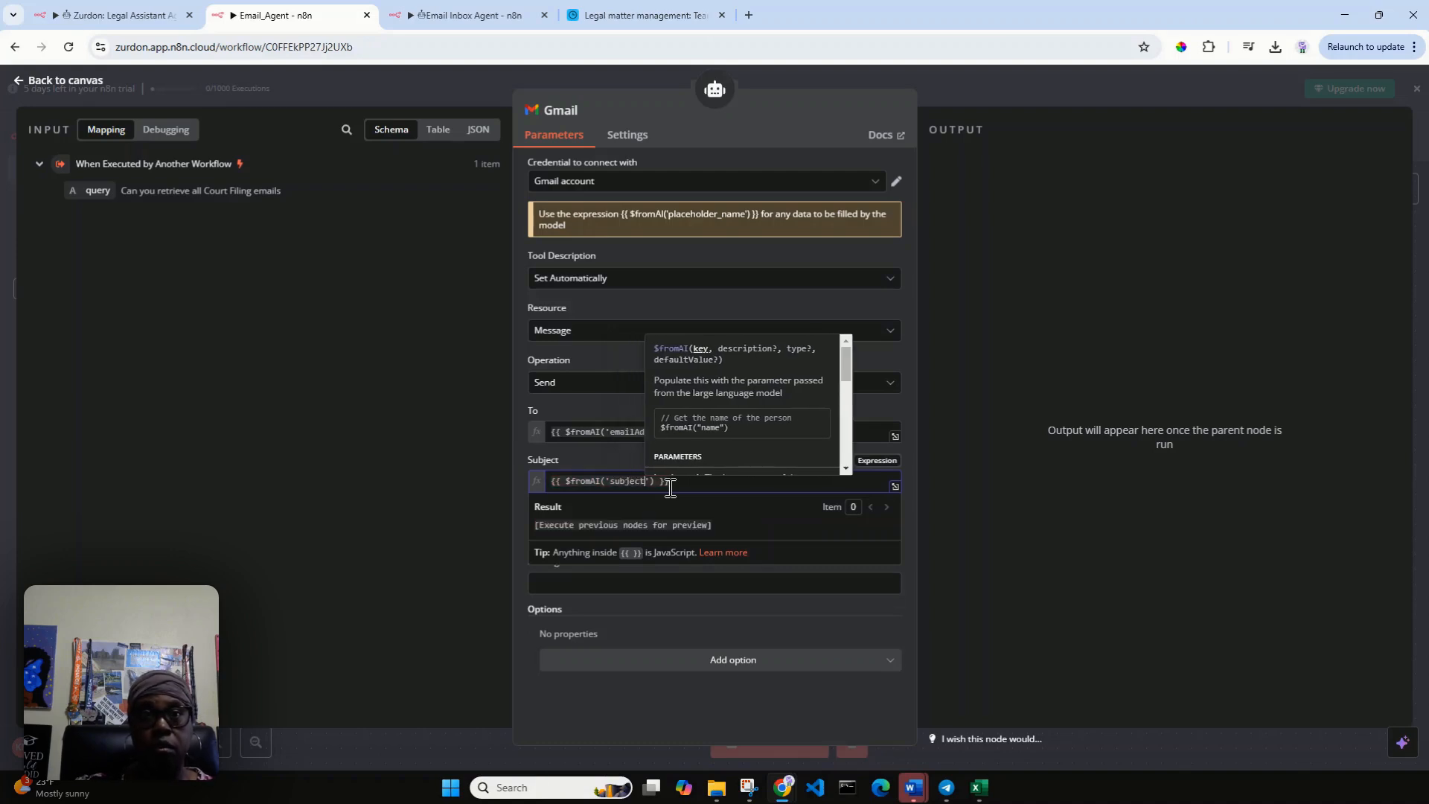
left_click(740, 606)
left_click(692, 543)
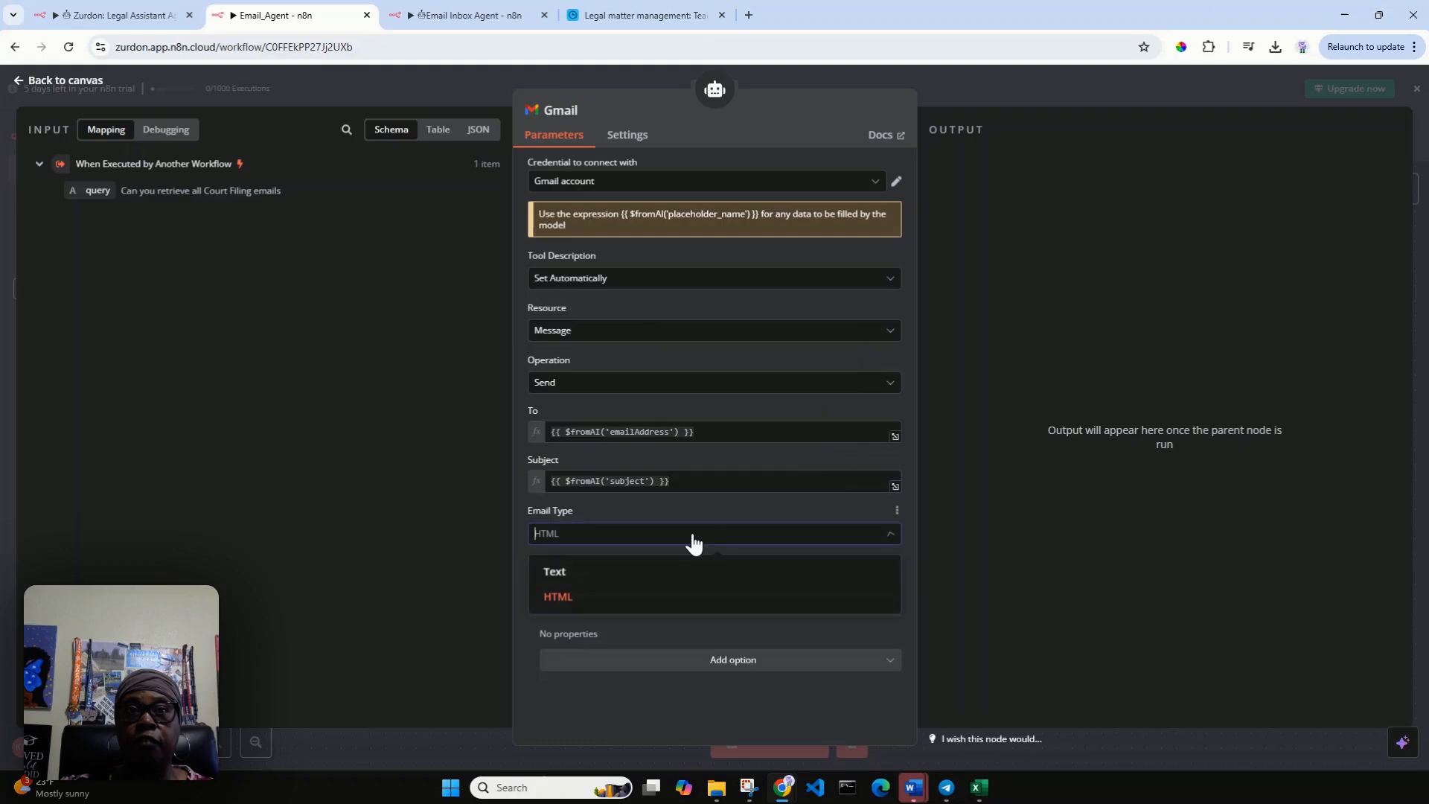
left_click(635, 578)
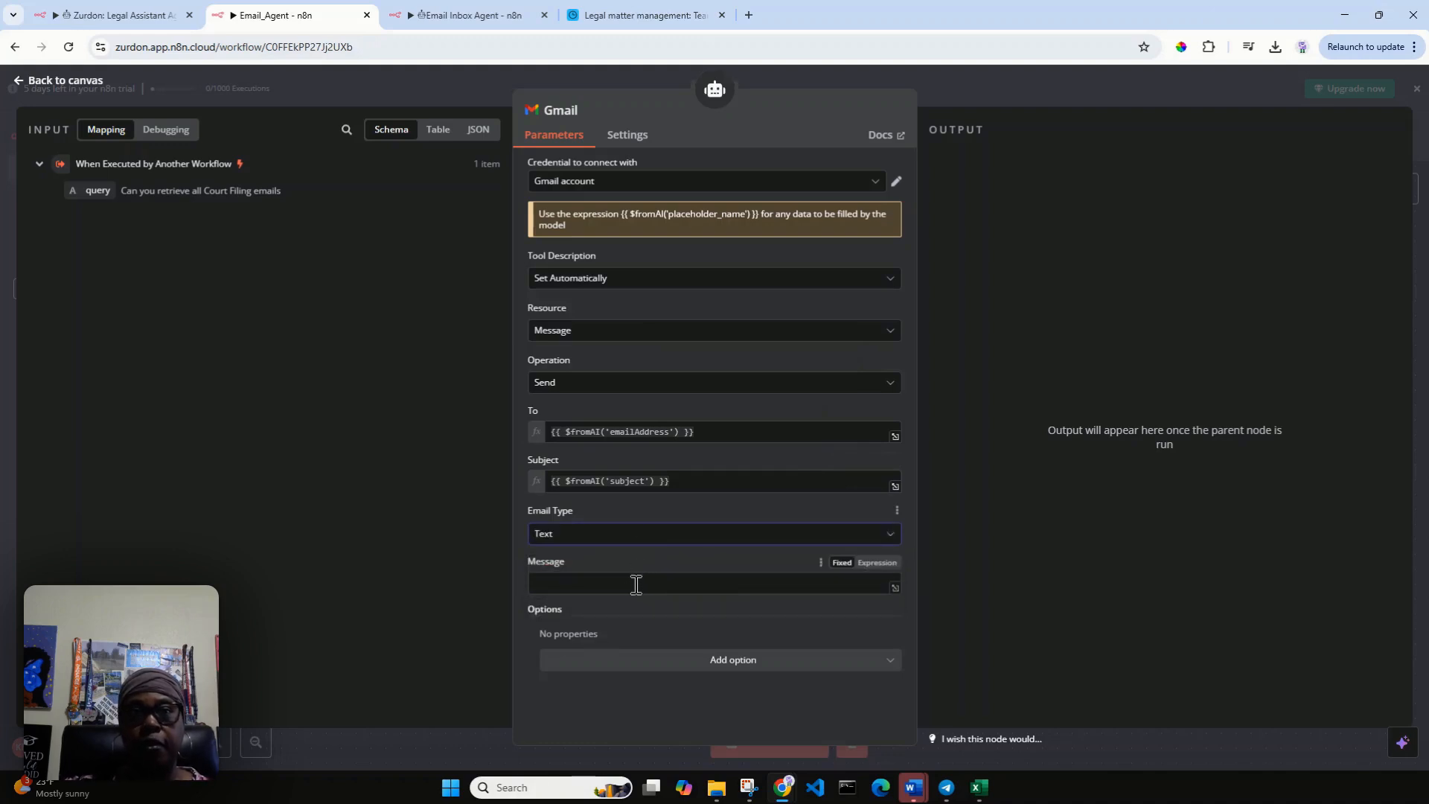
Make the Gmail tool's Message field an expression with the value {{ $fromAI('emailMessage') }}.
left_click(636, 586)
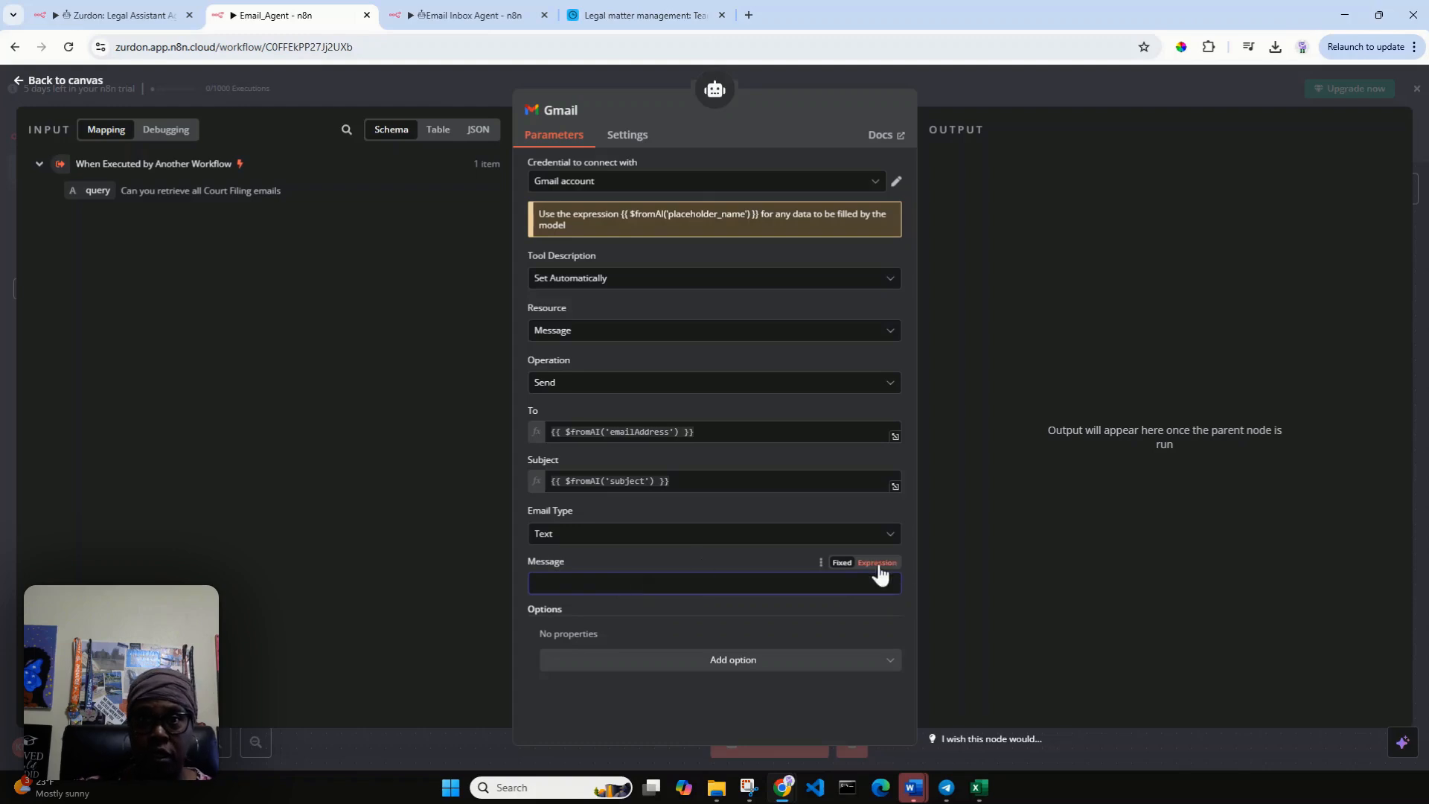
left_click(878, 563)
left_click(662, 585)
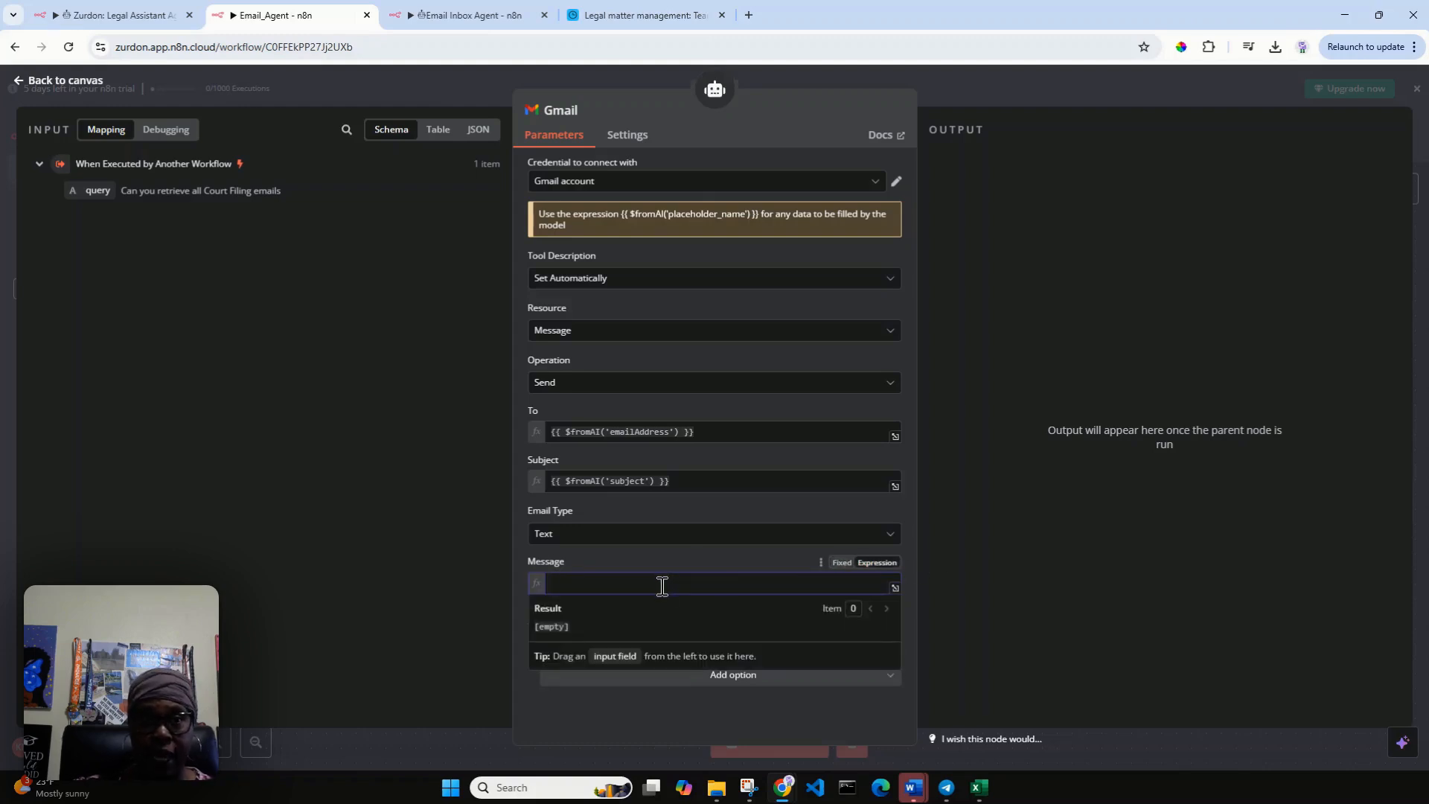
type("{")
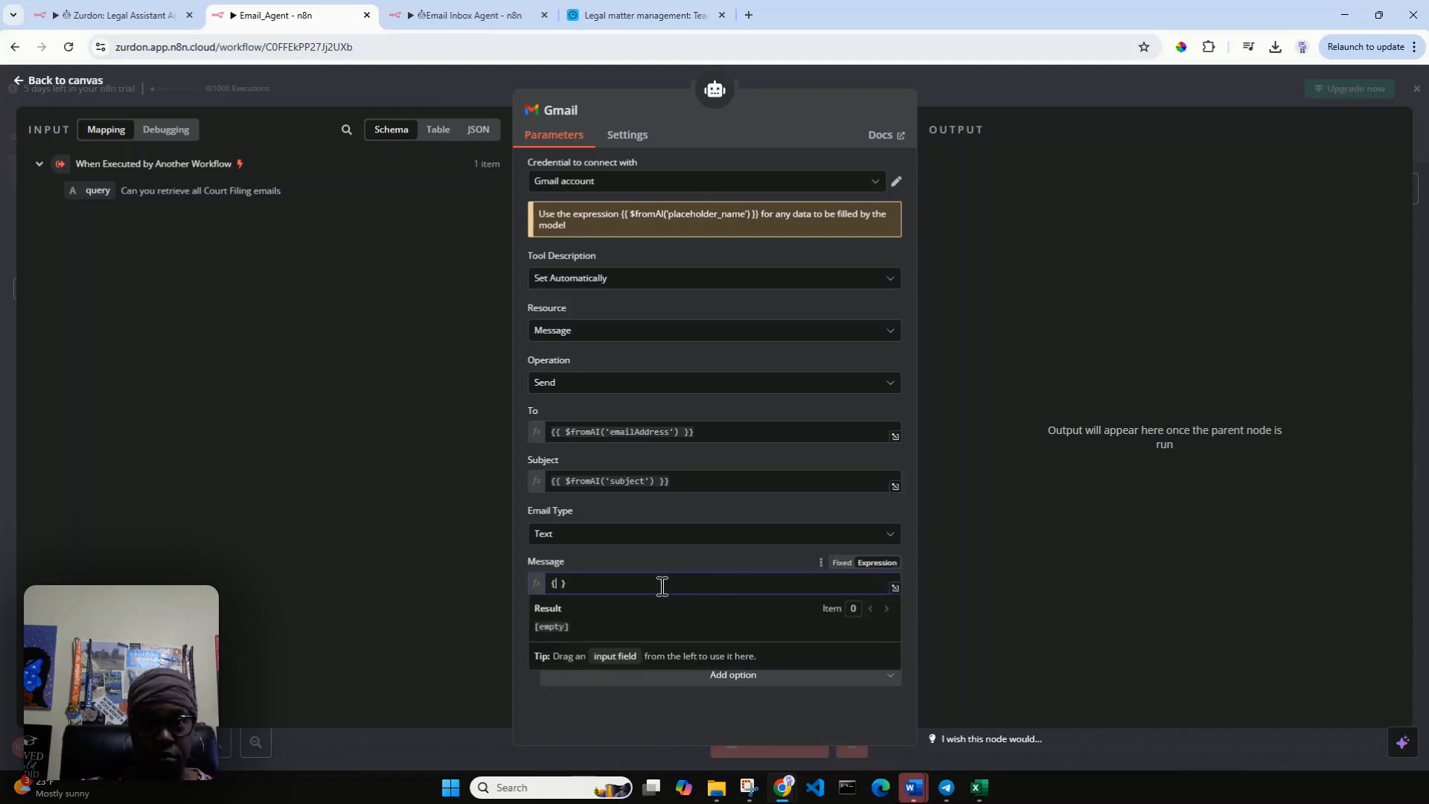
type("{ ")
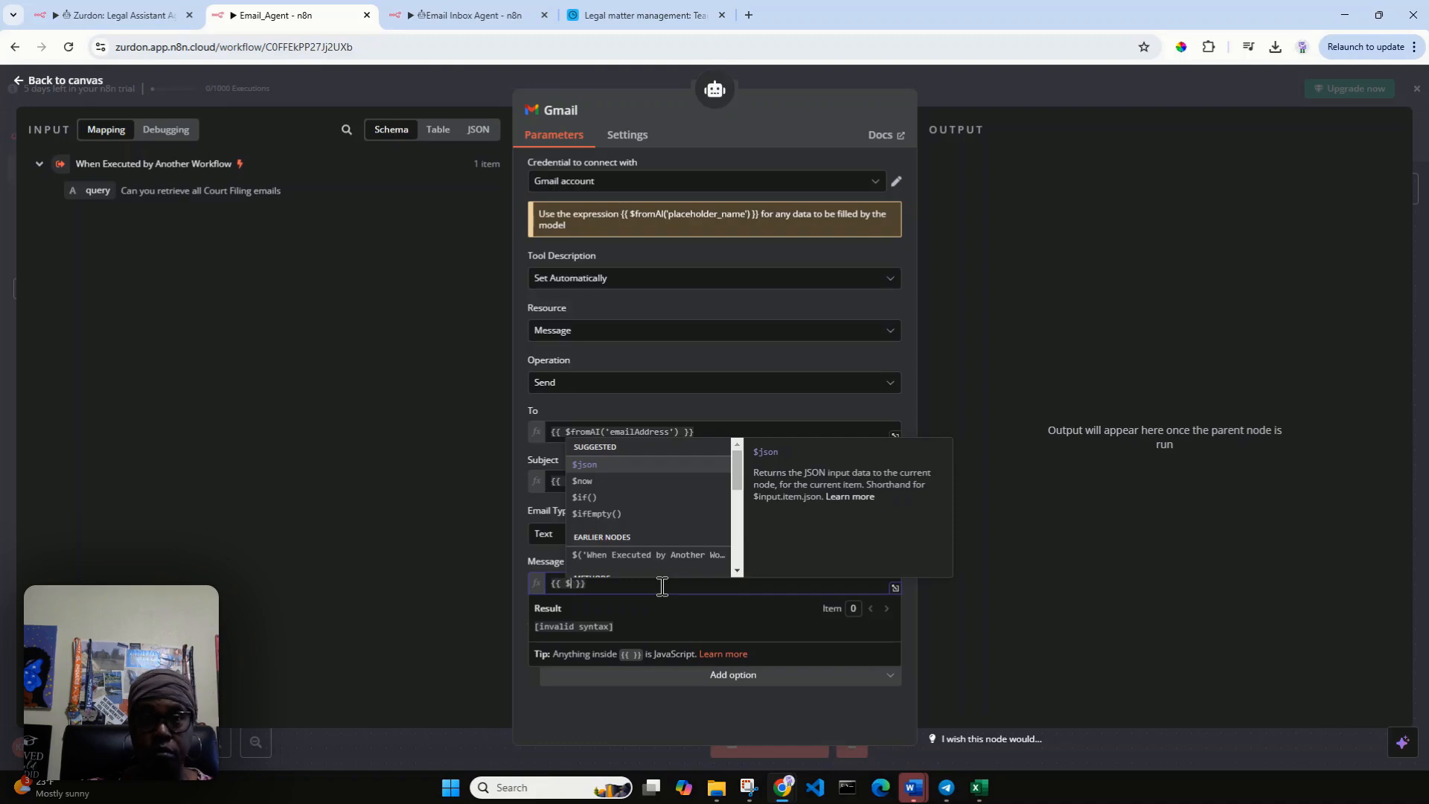
type("$f")
key("Return")
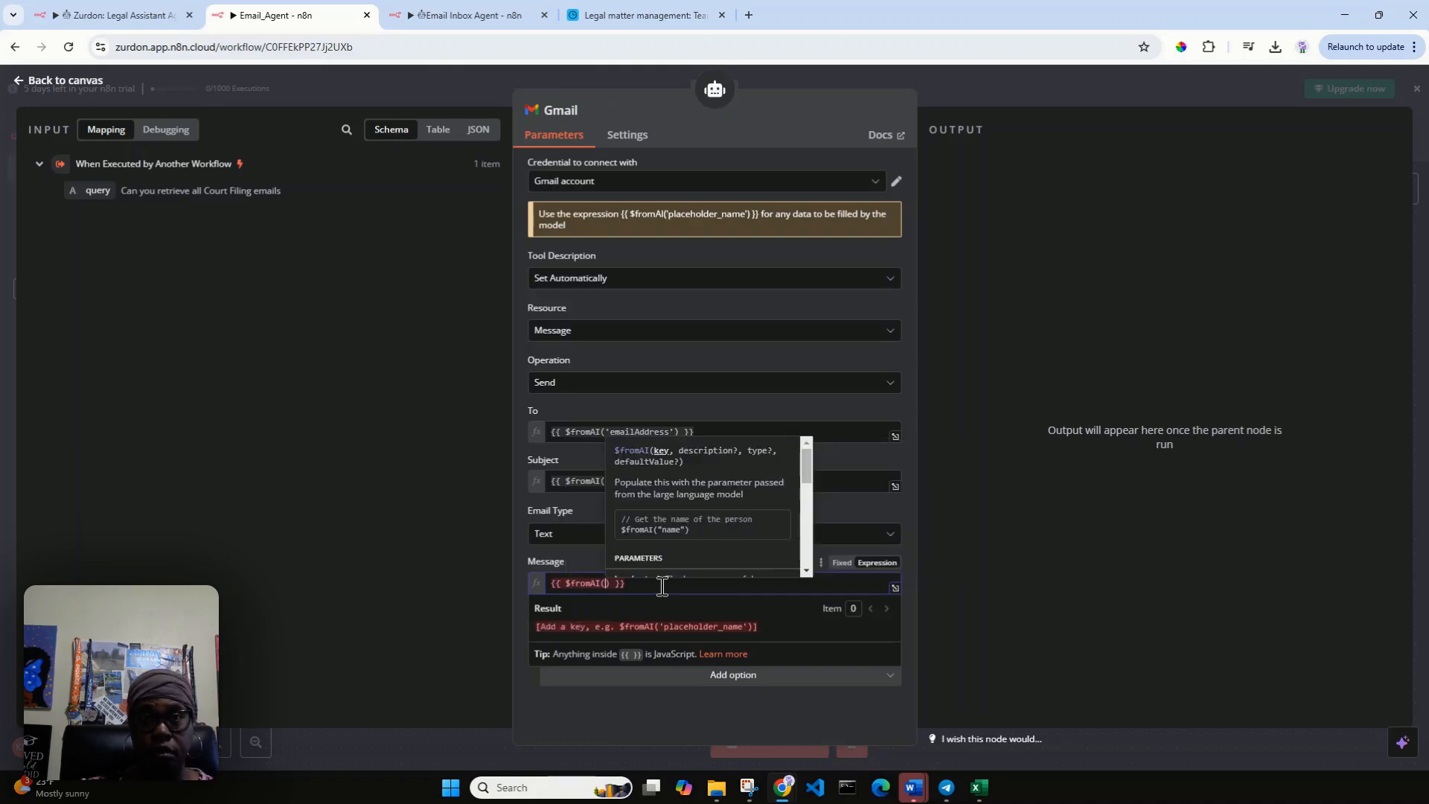
type("'")
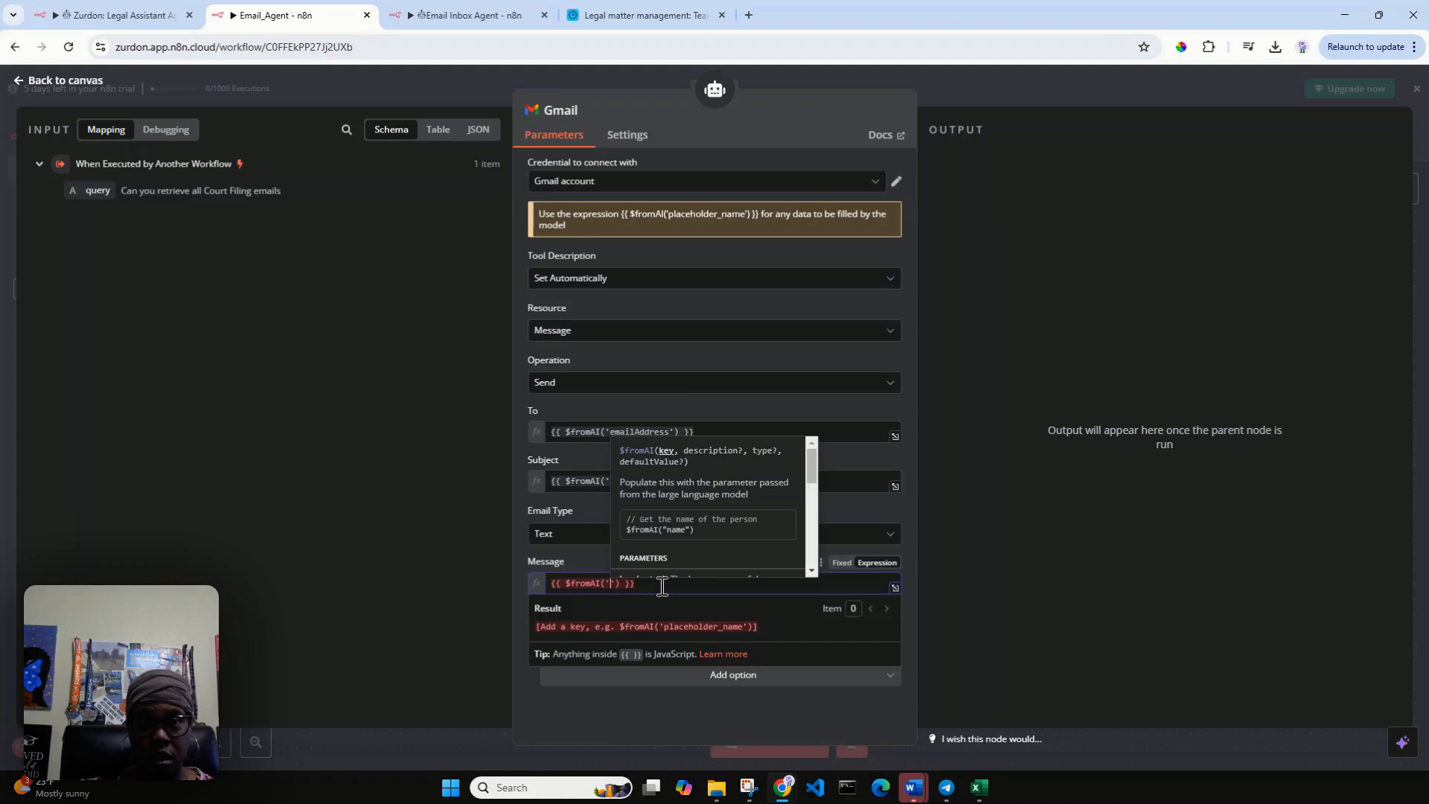
type("email")
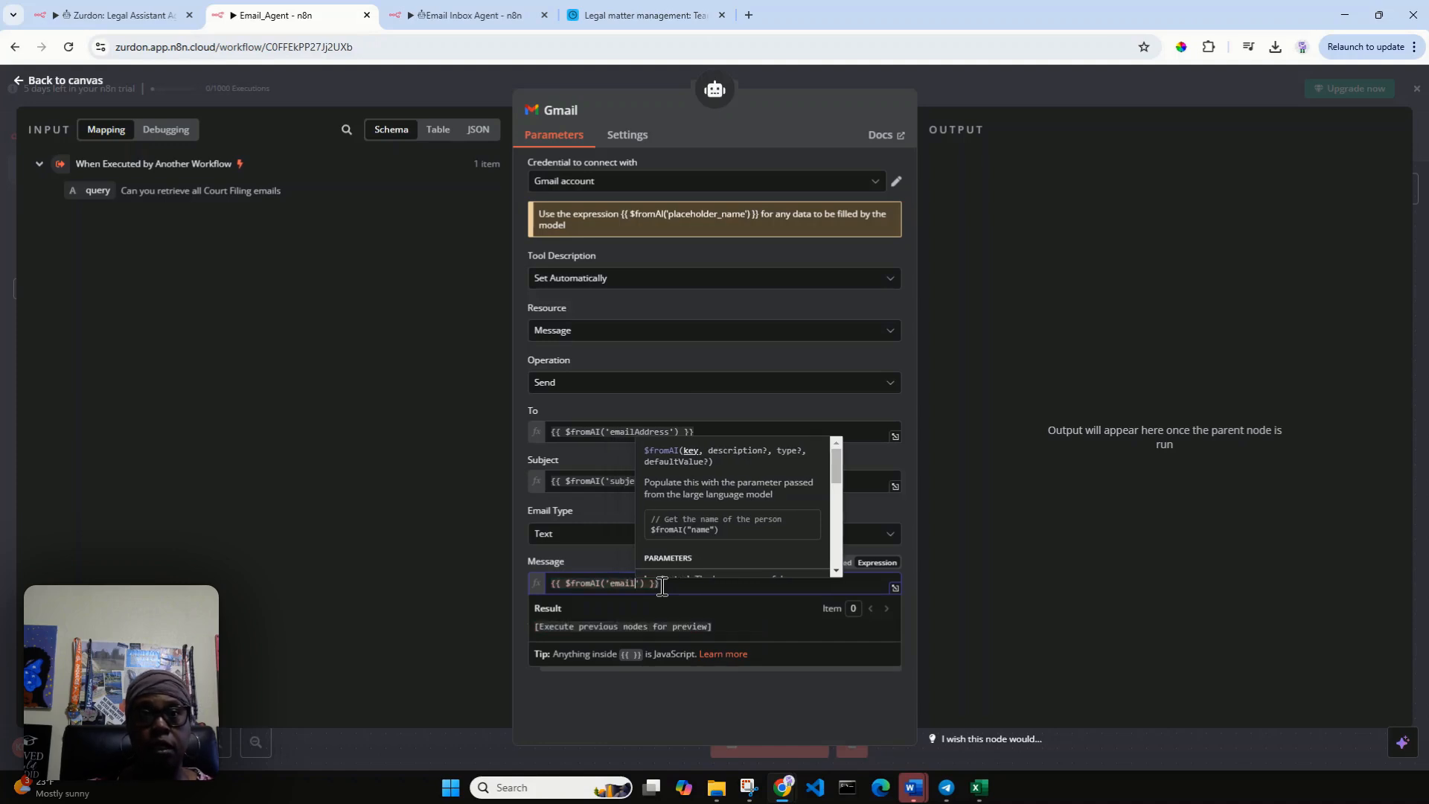
type("Message")
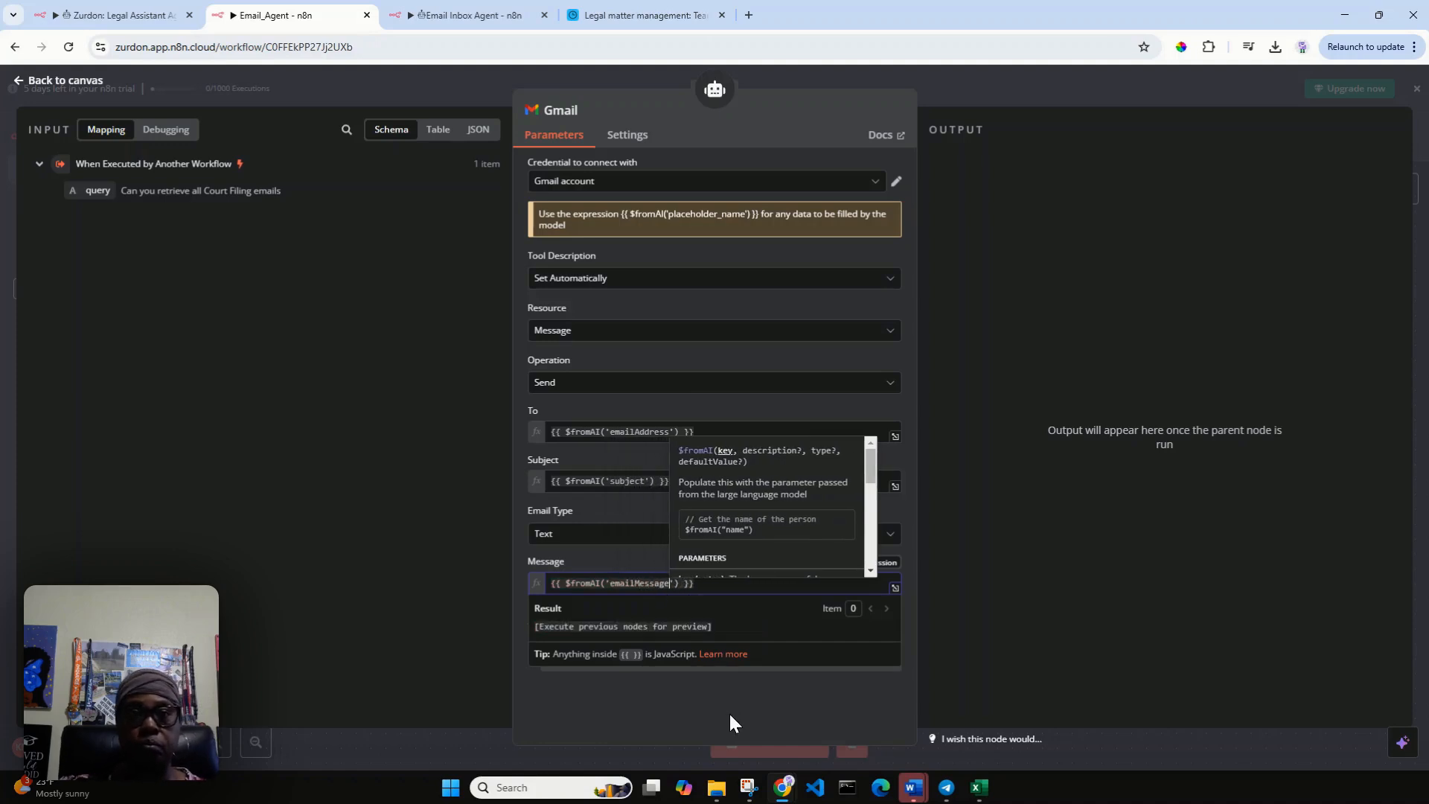
left_click(723, 705)
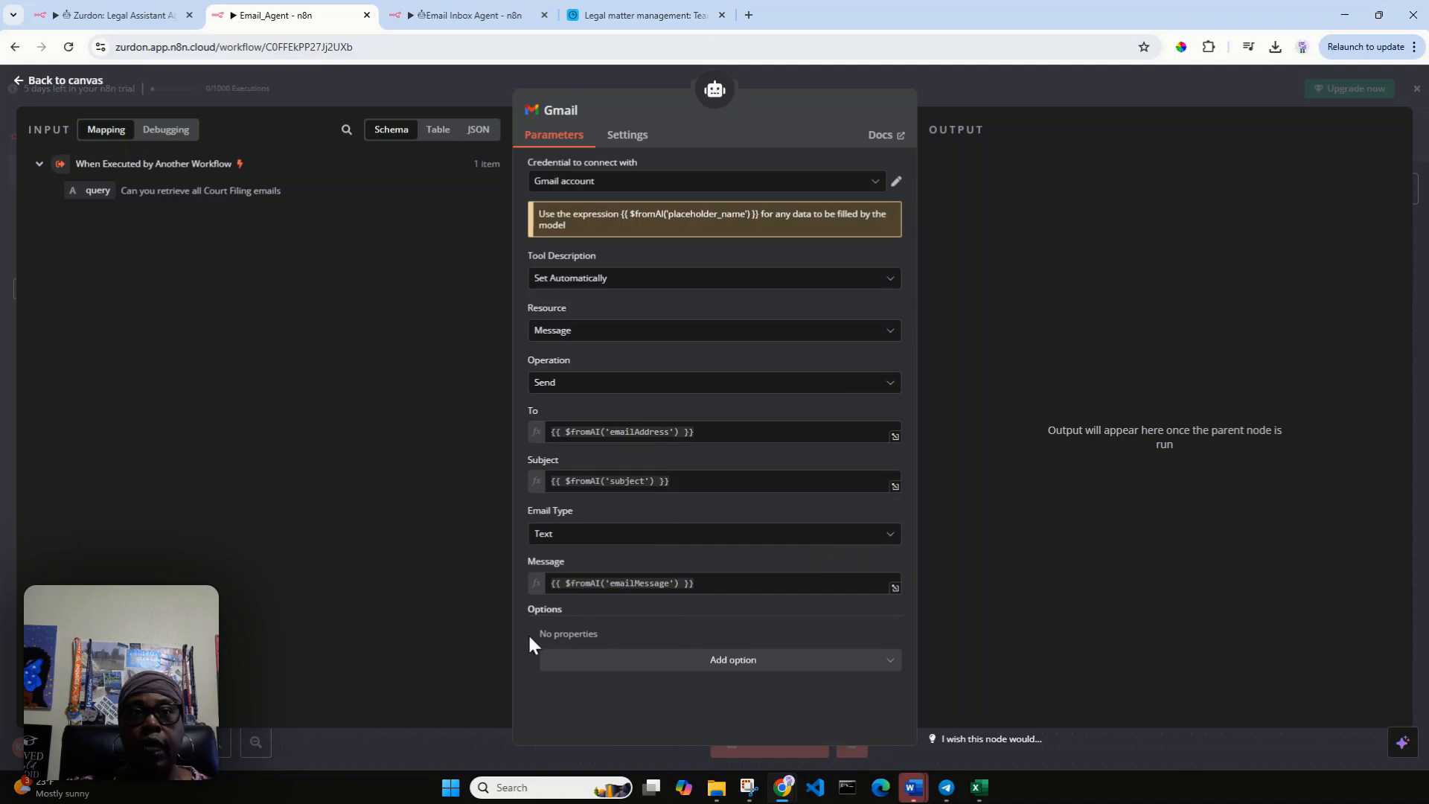
Add the Append n8n Attribution option to the Gmail tool and turn it off.
left_click(646, 670)
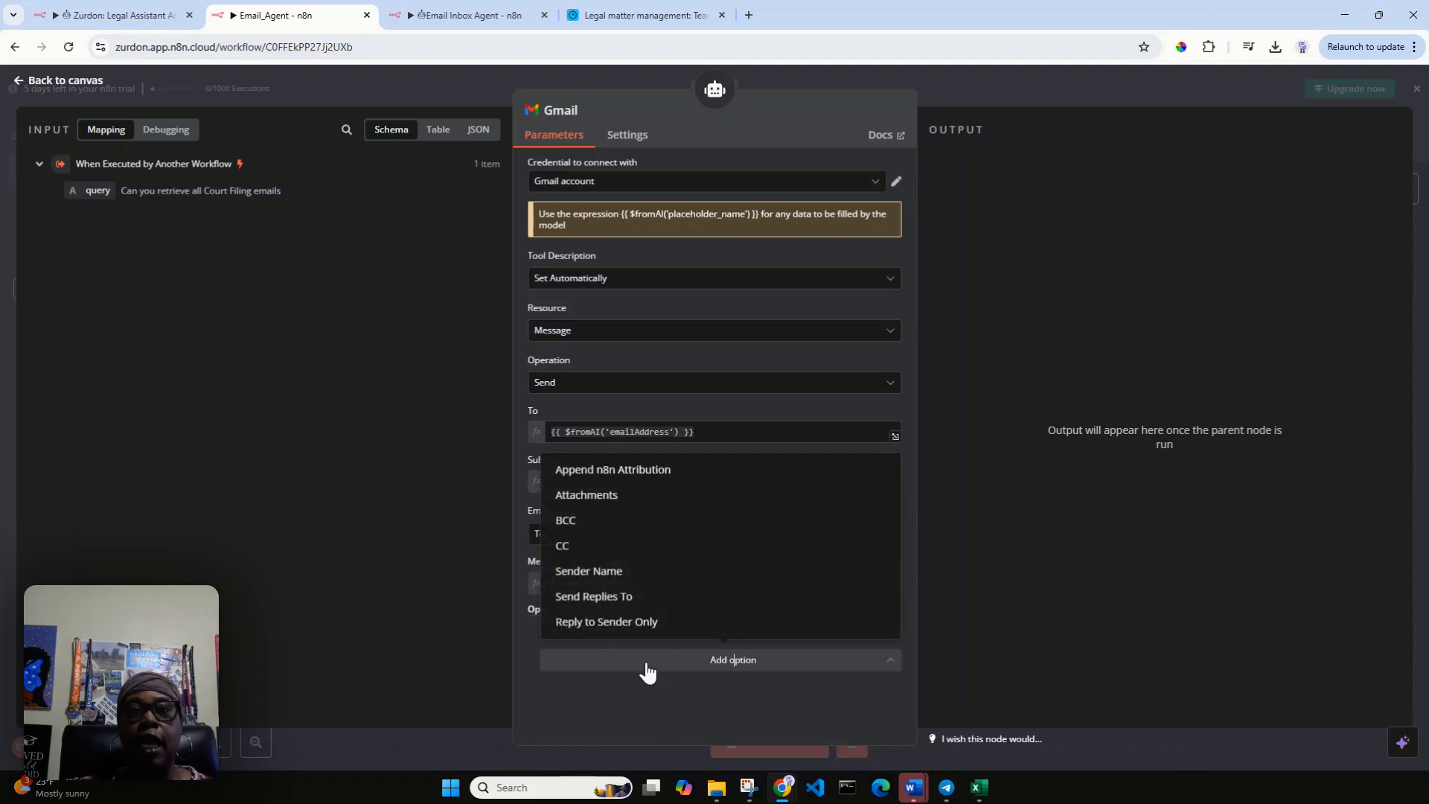
left_click(706, 478)
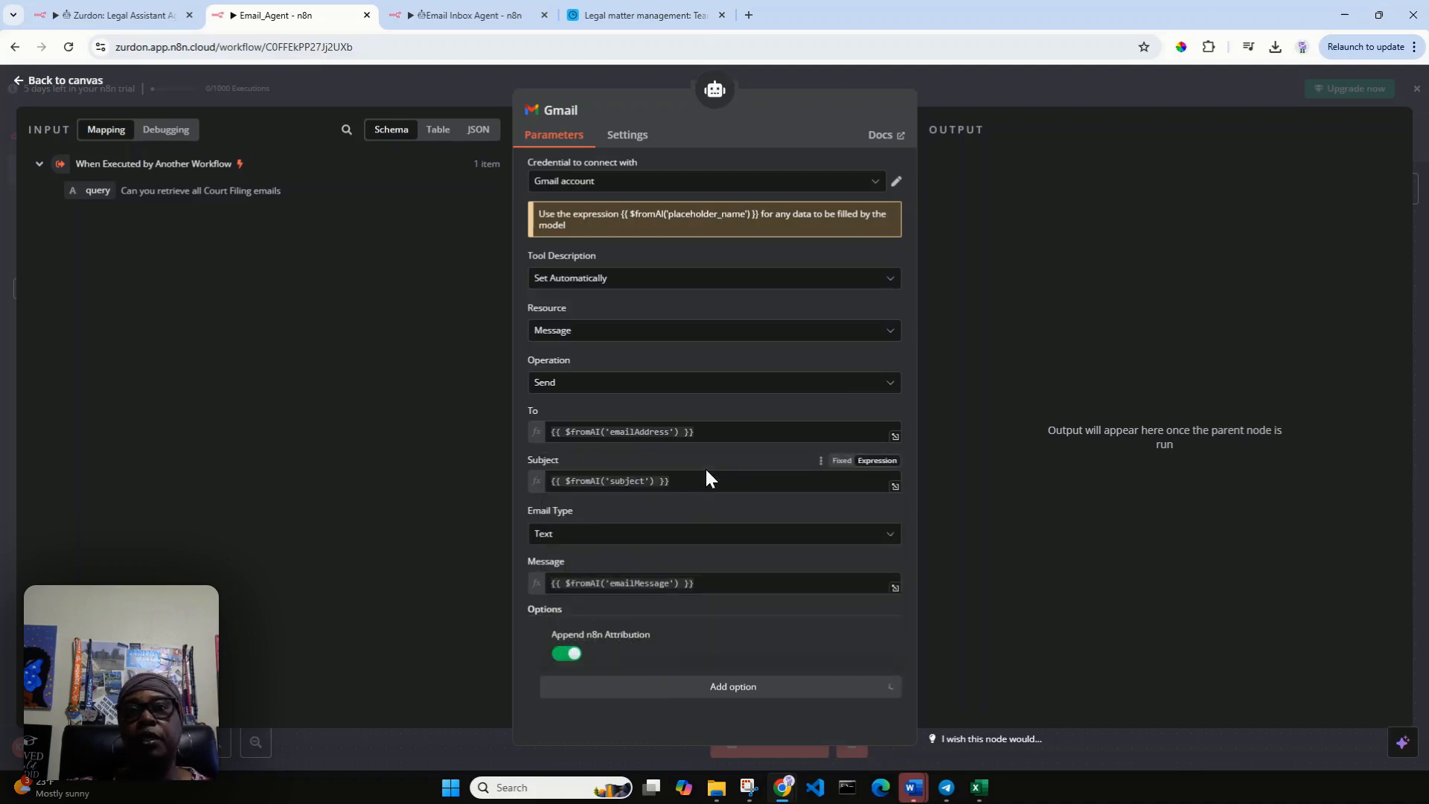
left_click(573, 655)
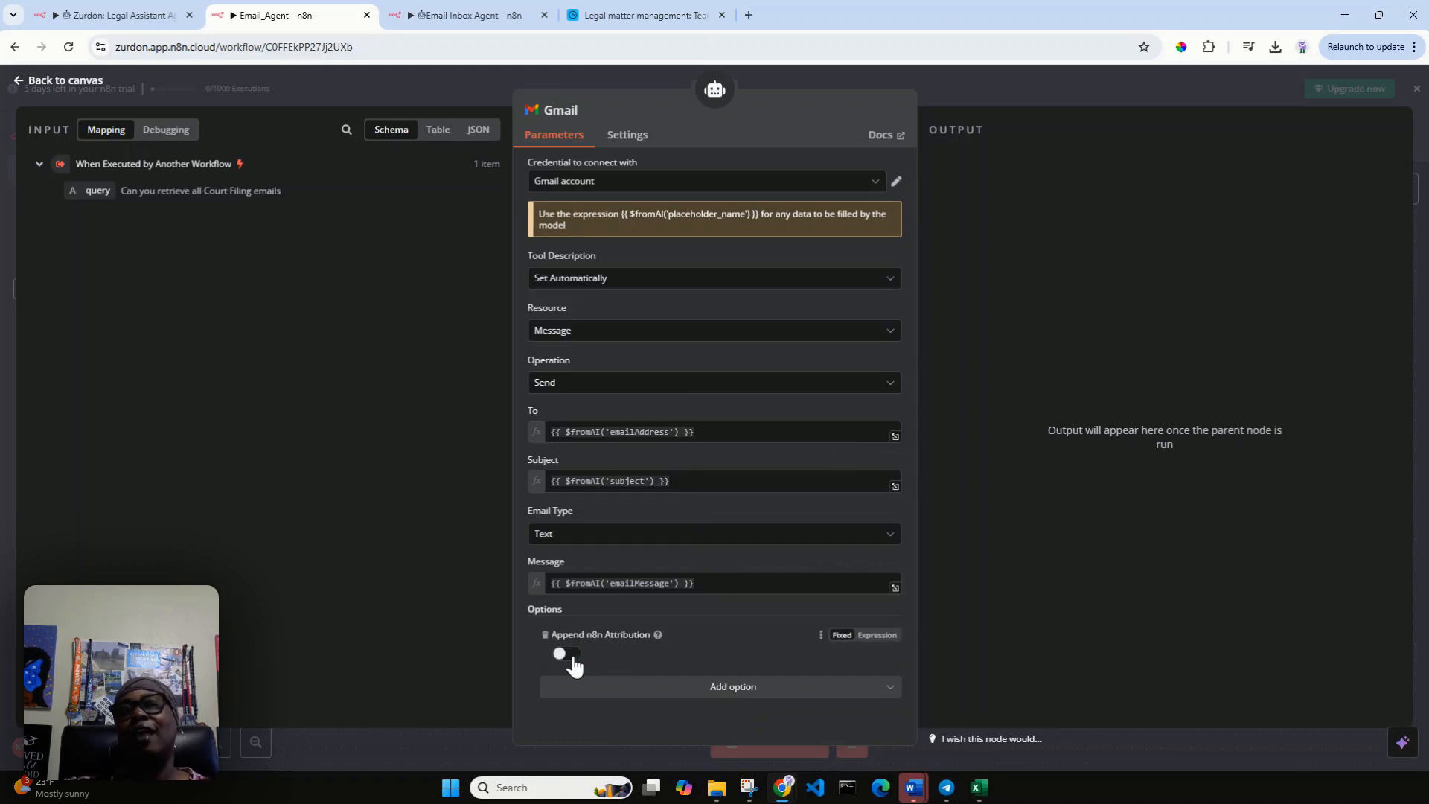
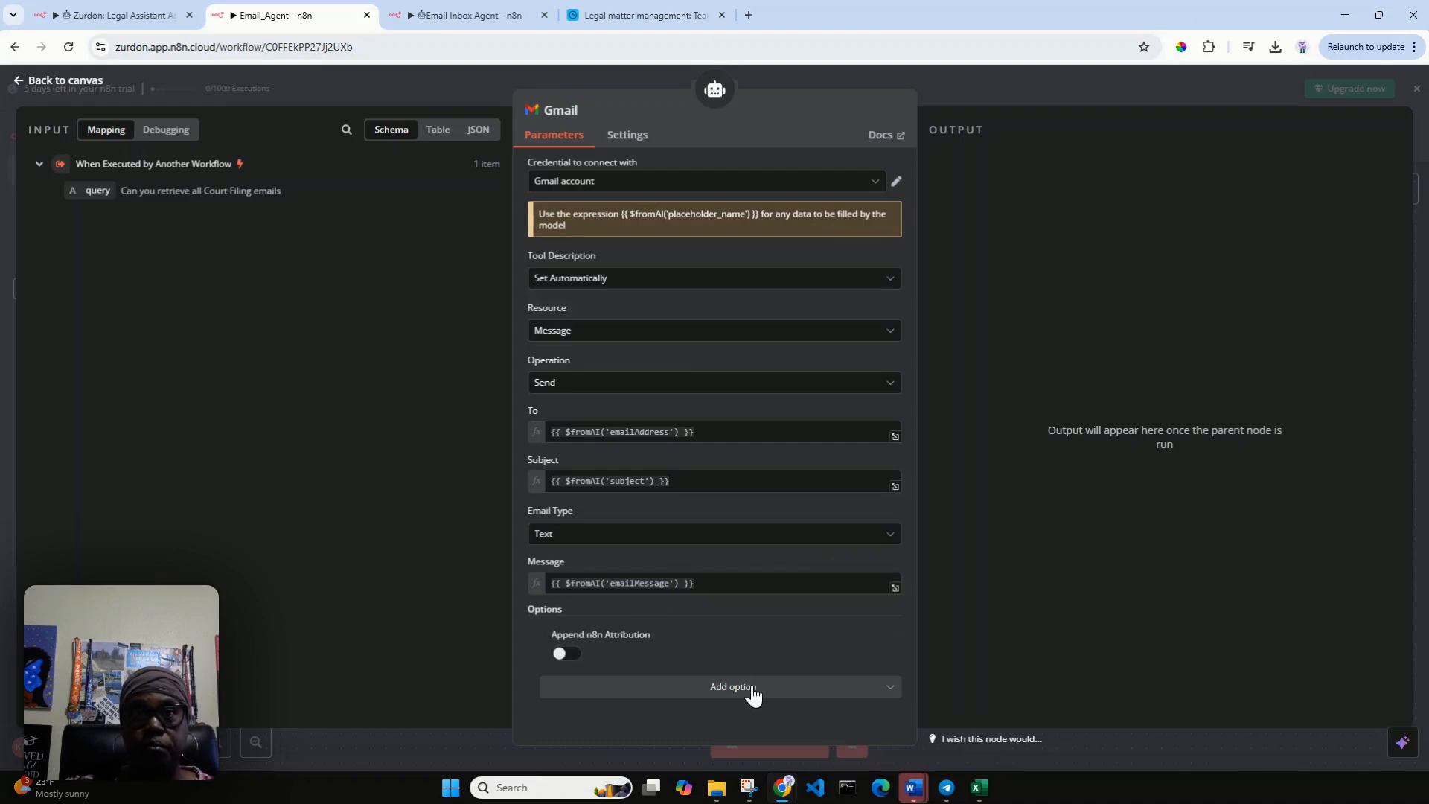
Add the Sender Name option to the Gmail tool, enter the sender's full name, and save the workflow.
left_click(758, 700)
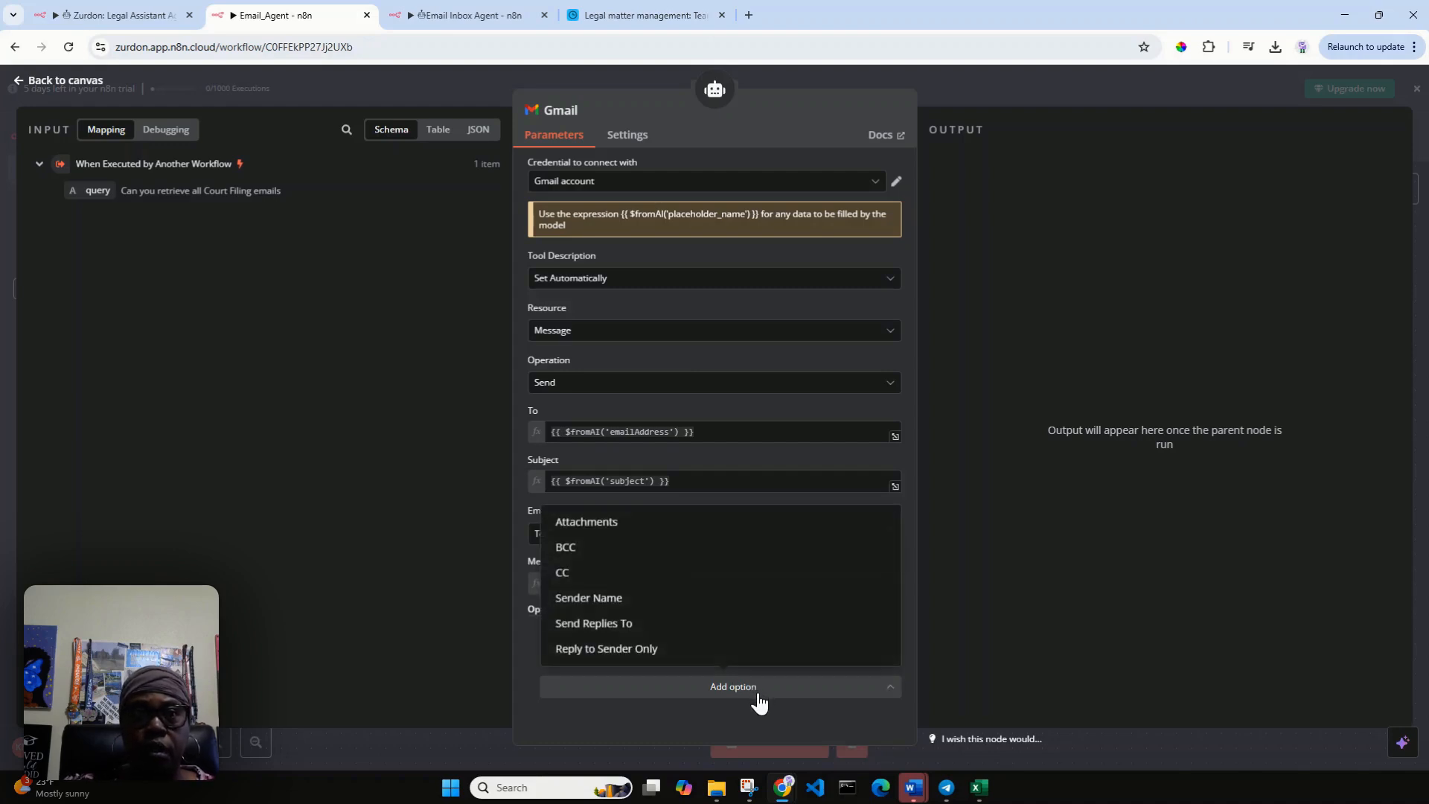
left_click(676, 603)
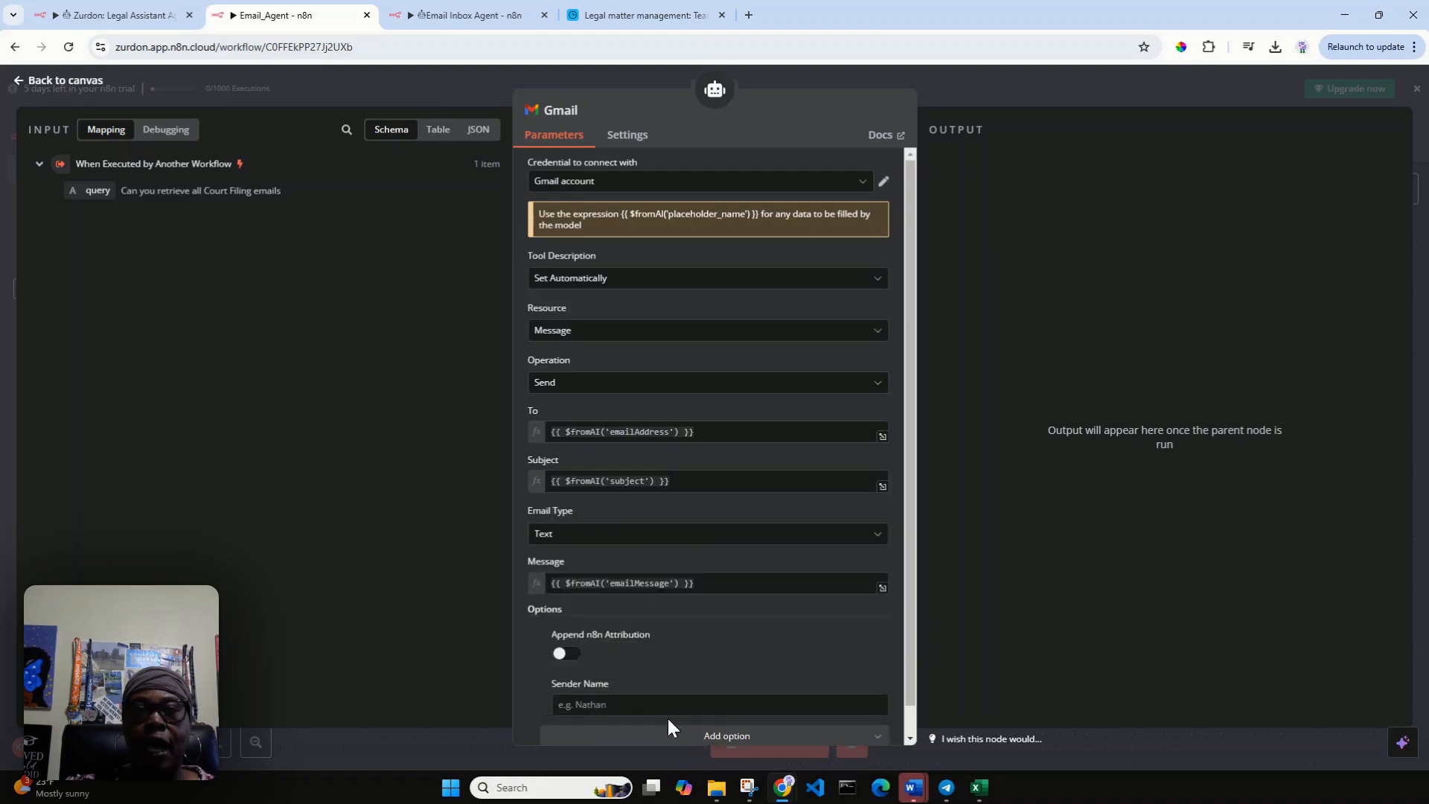
scroll(669, 689, "down", 1)
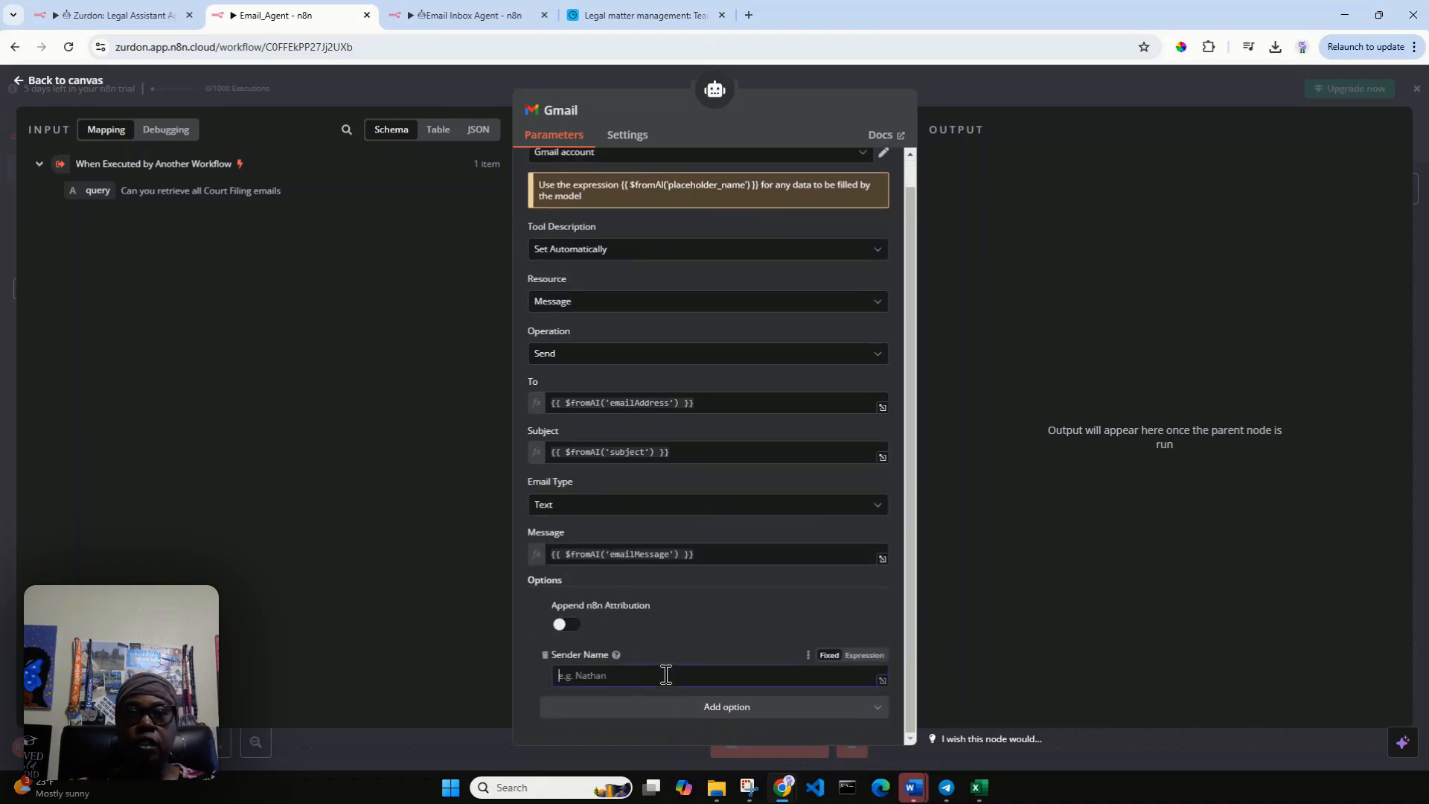
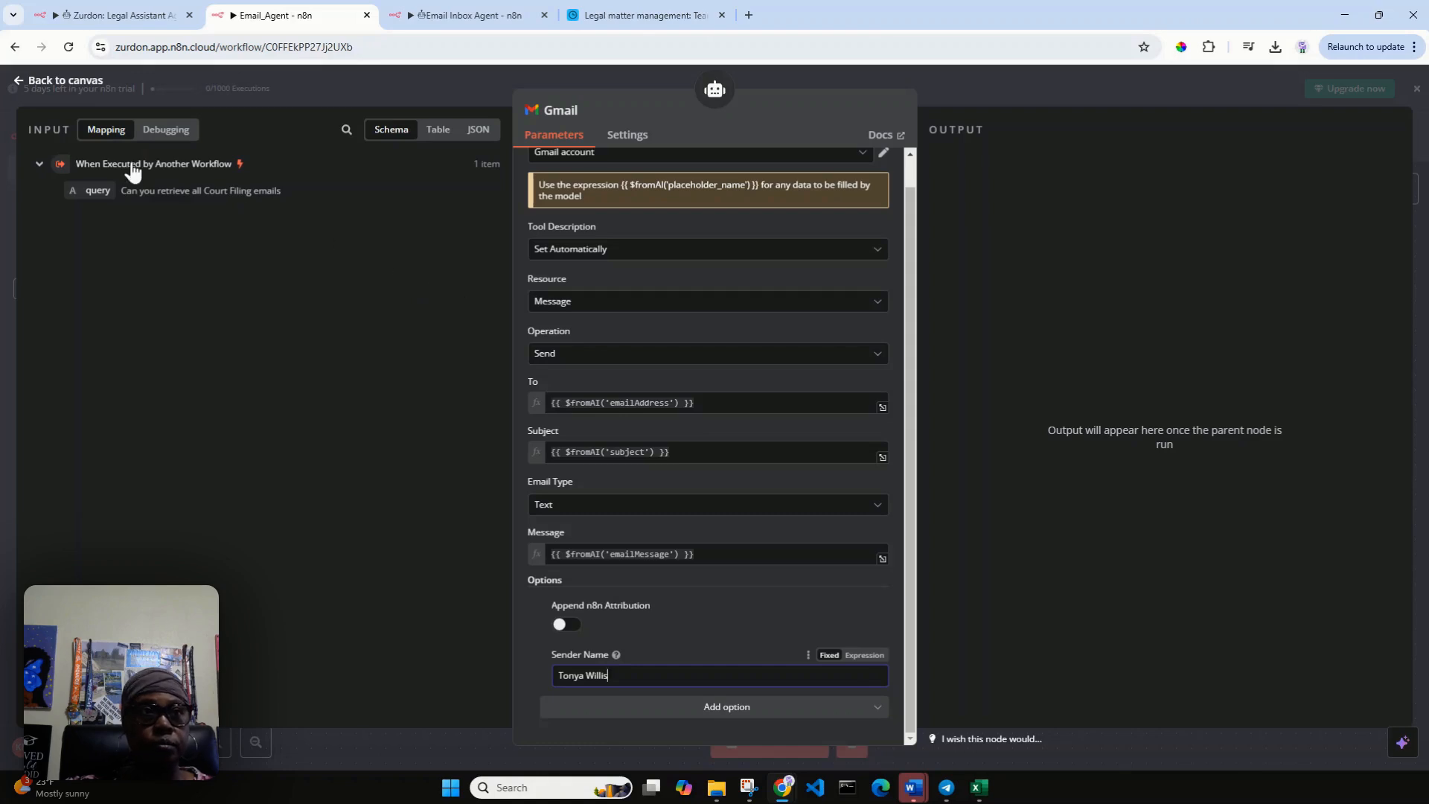
left_click(23, 80)
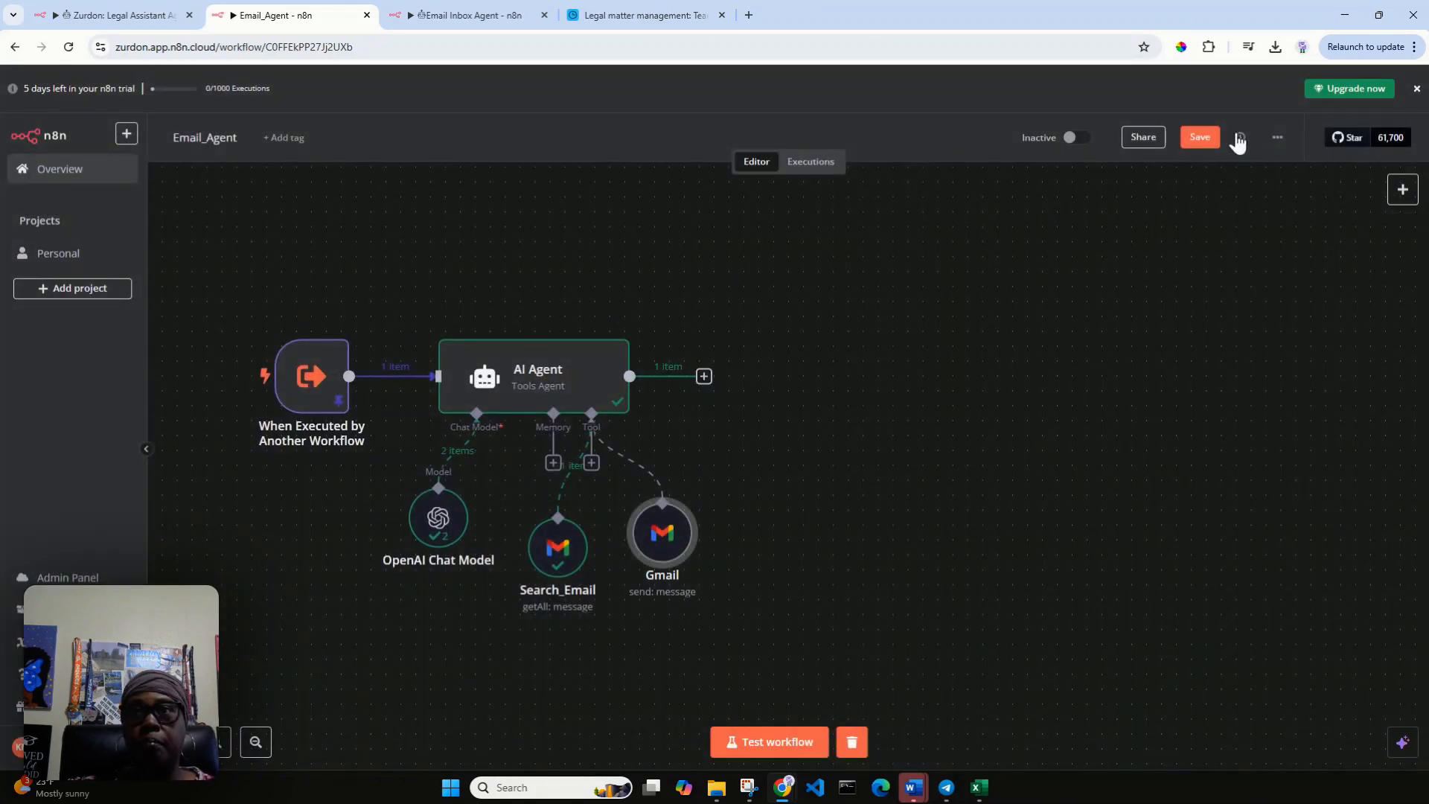
left_click(1206, 140)
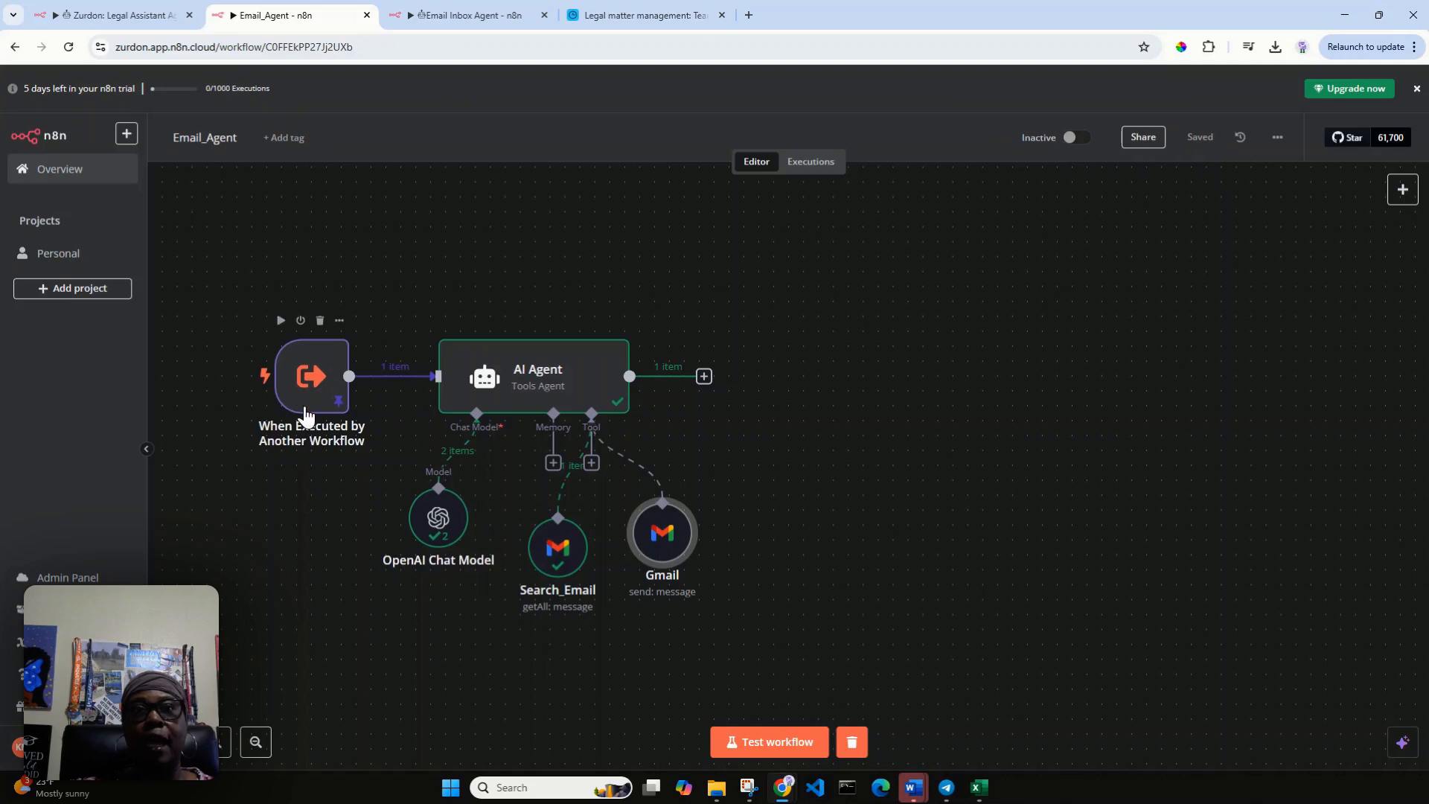
Rename the Gmail tool Send_Email, placed level with Search_Email, and save the workflow.
left_click_drag(669, 555, 665, 569)
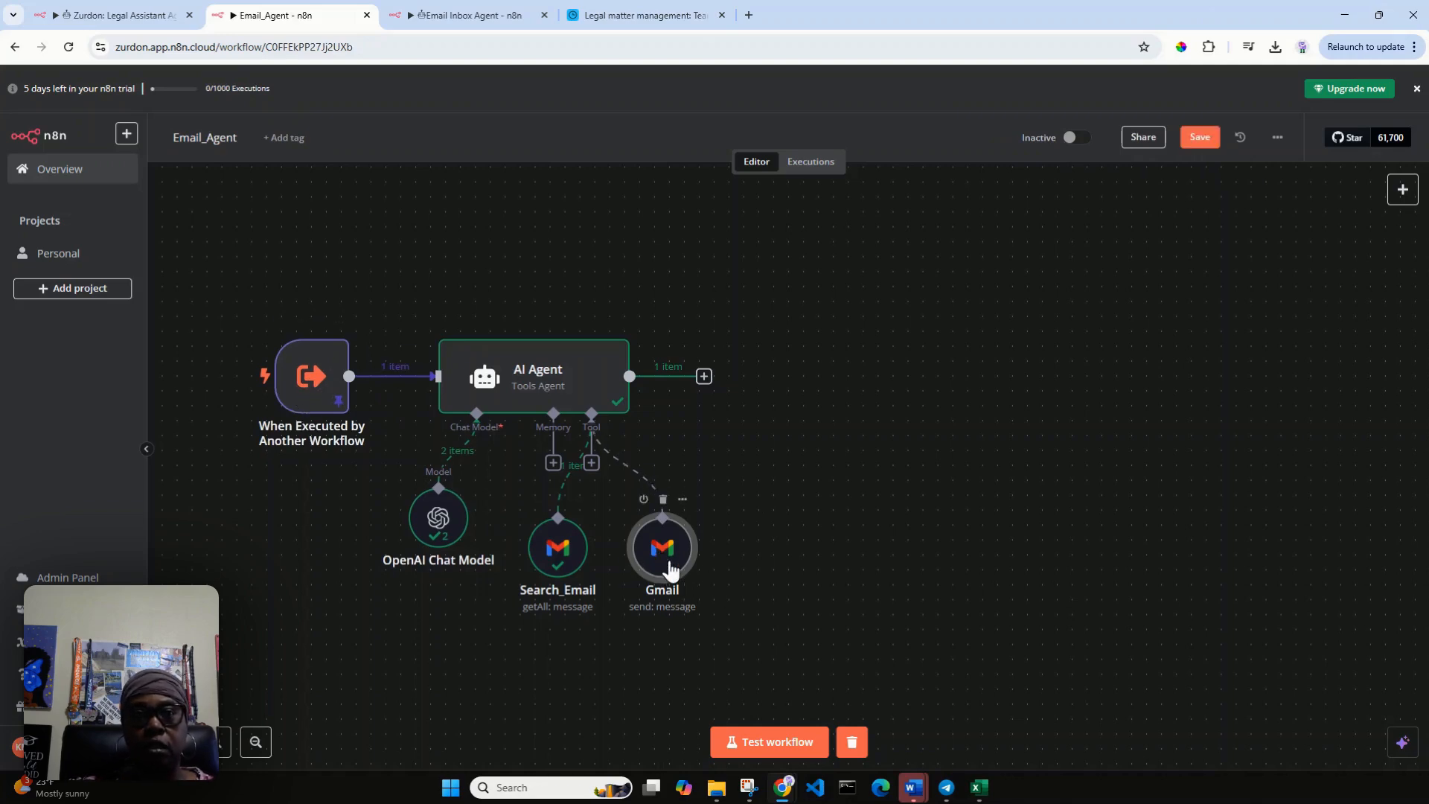
double_click(668, 564)
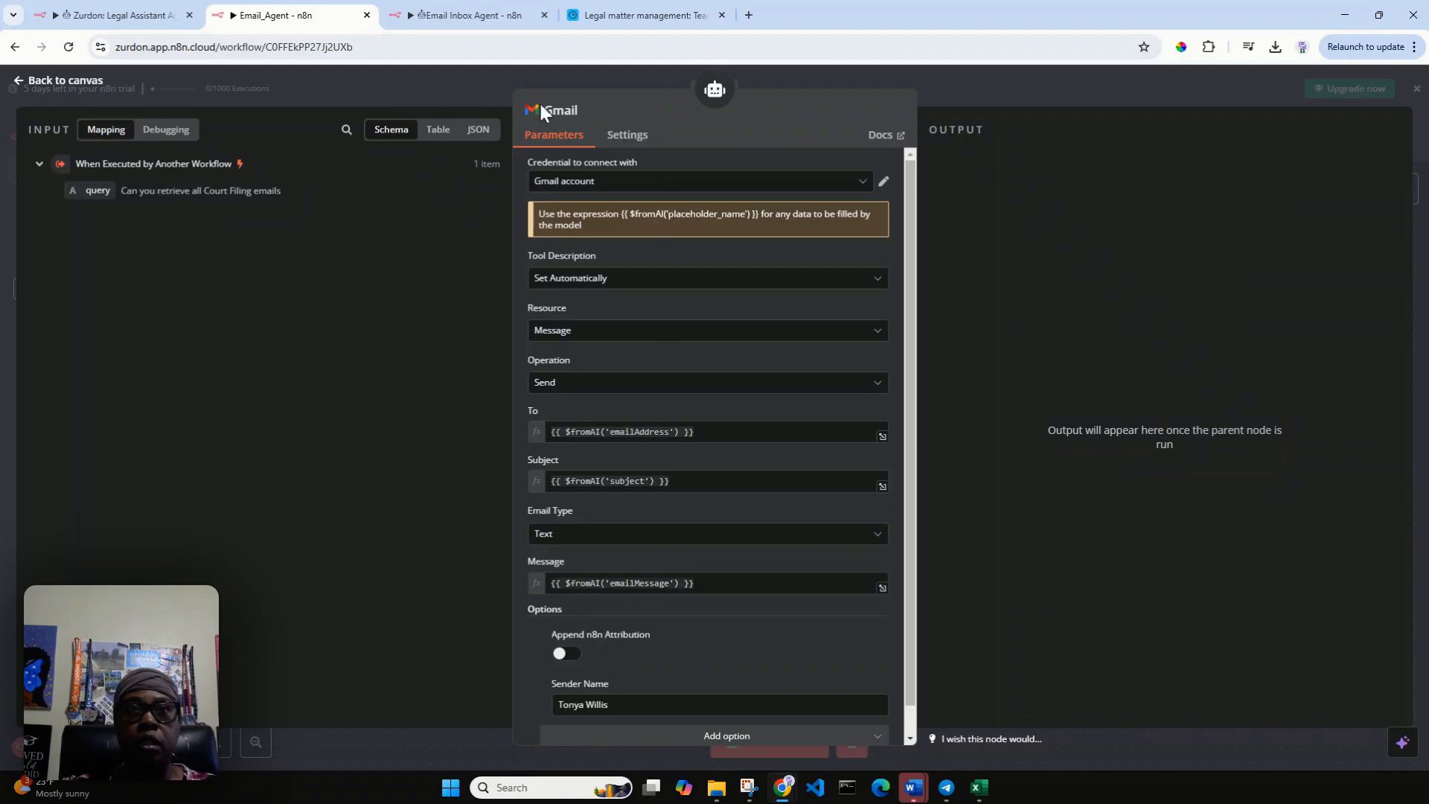
left_click(562, 110)
left_click_drag(644, 101, 585, 102)
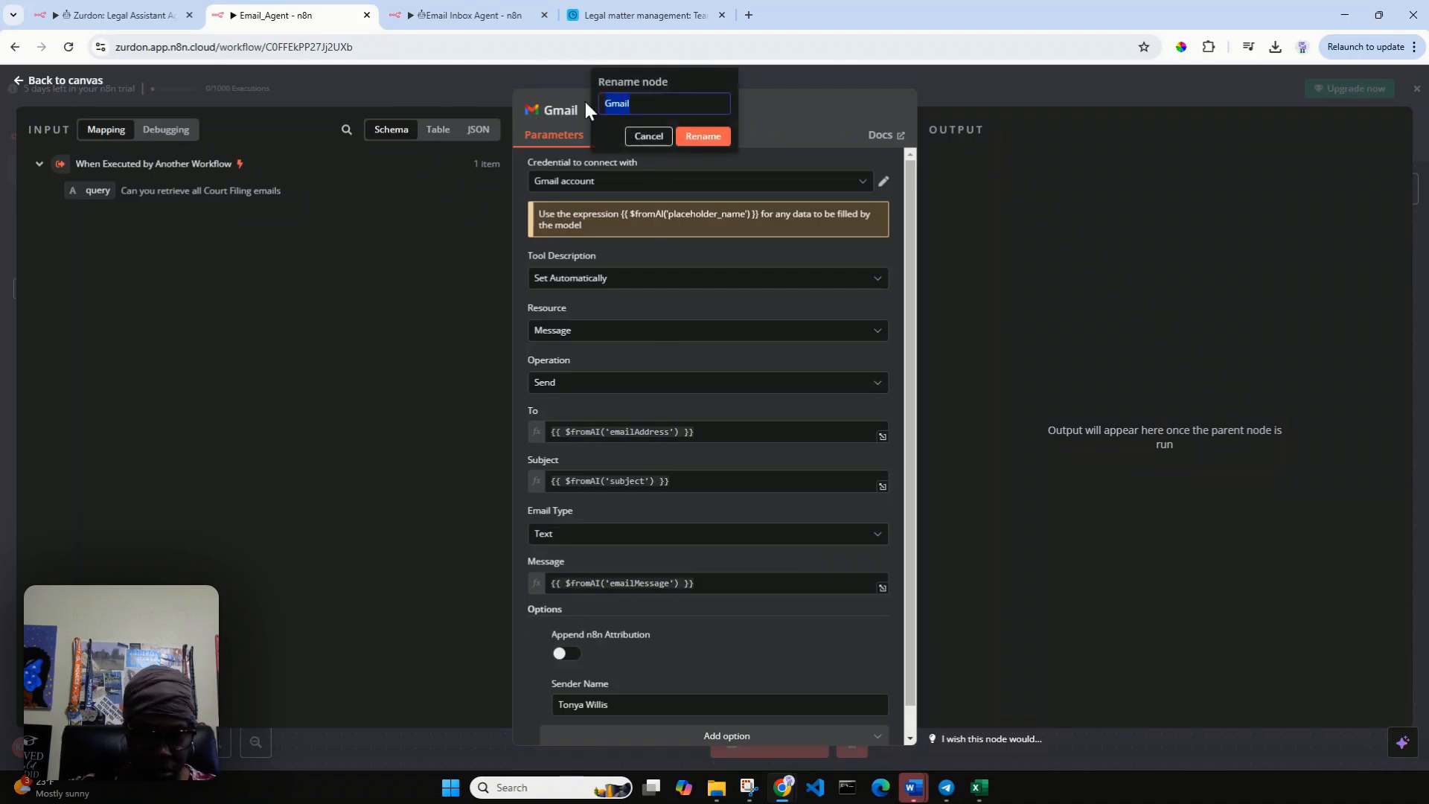
type("Send_")
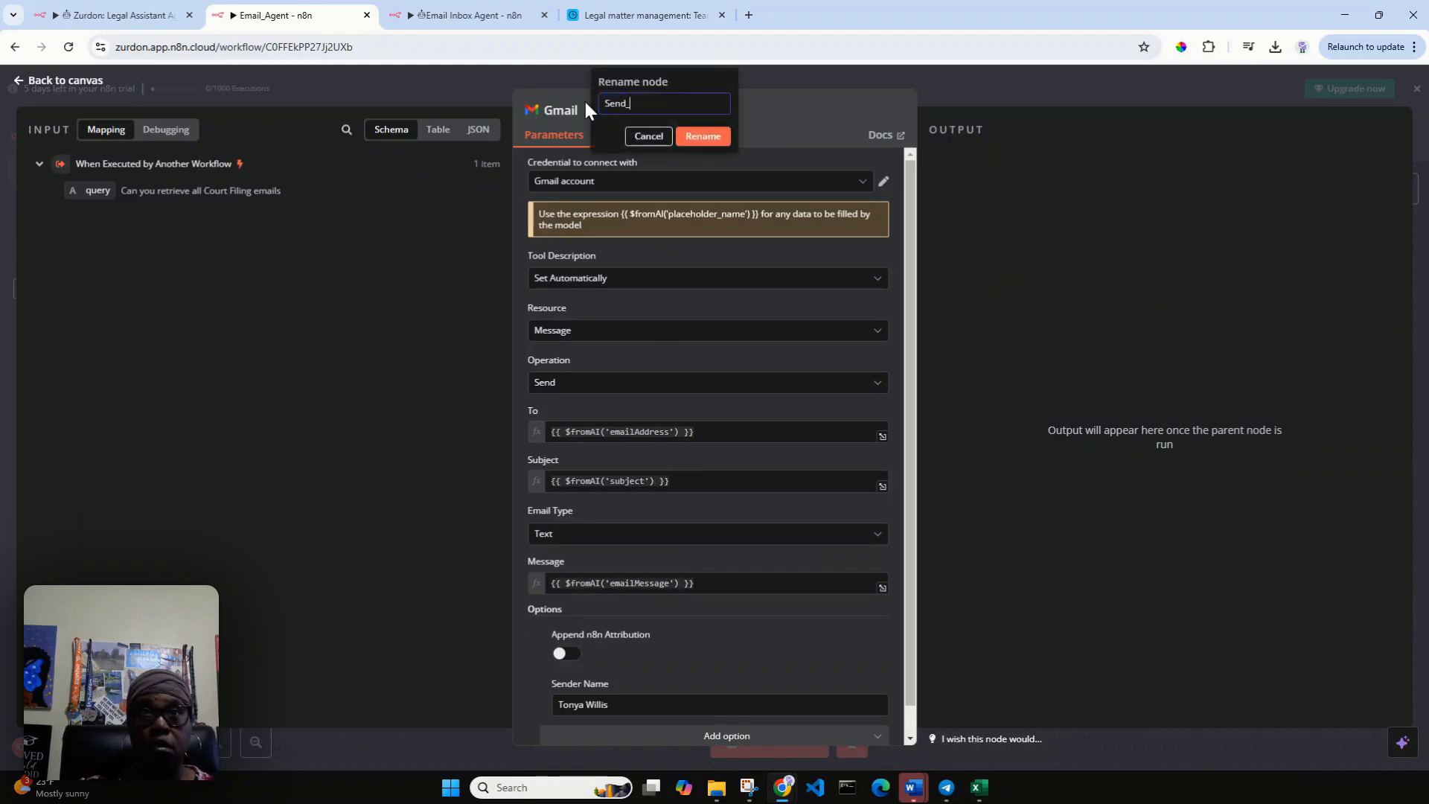
type("Email")
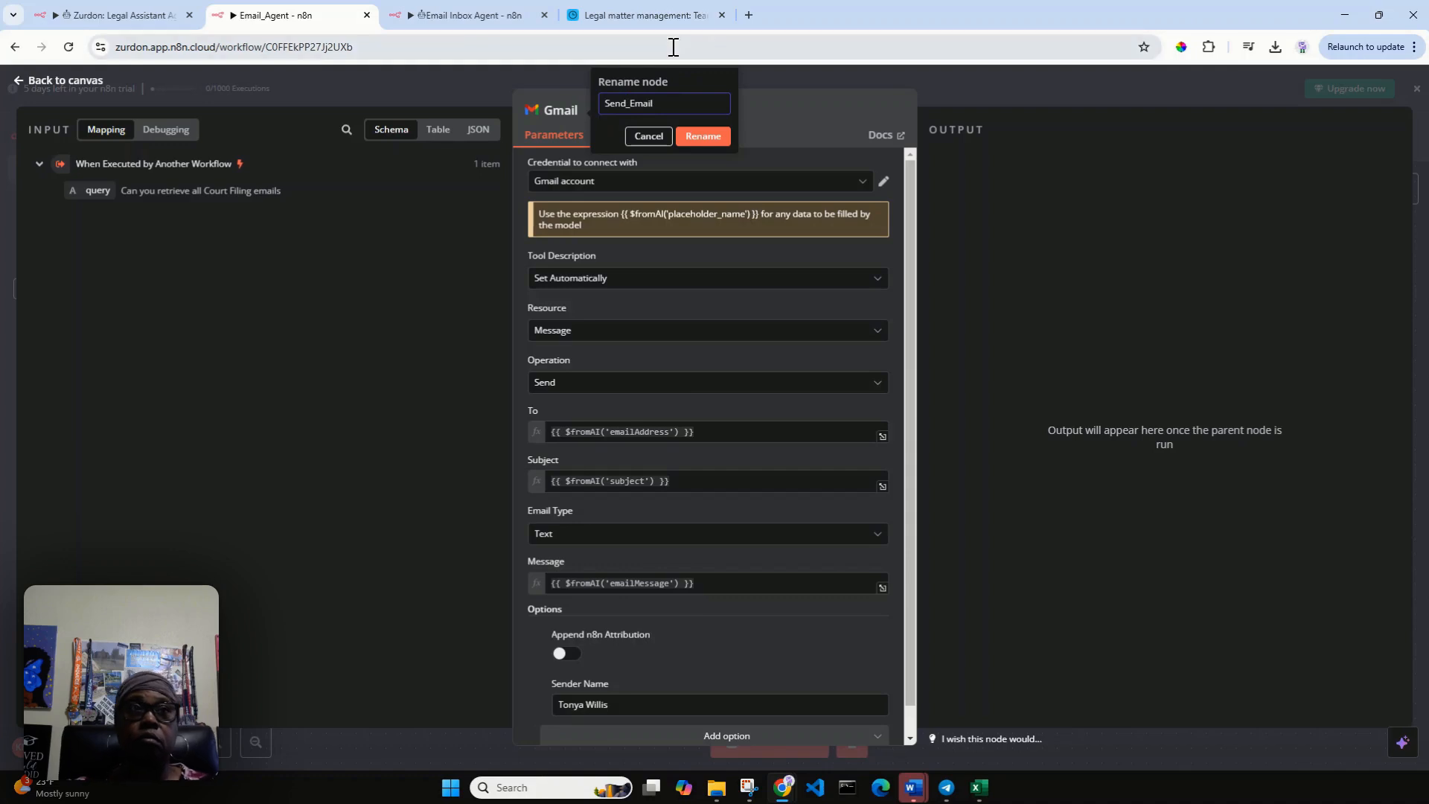
left_click(722, 137)
left_click(64, 80)
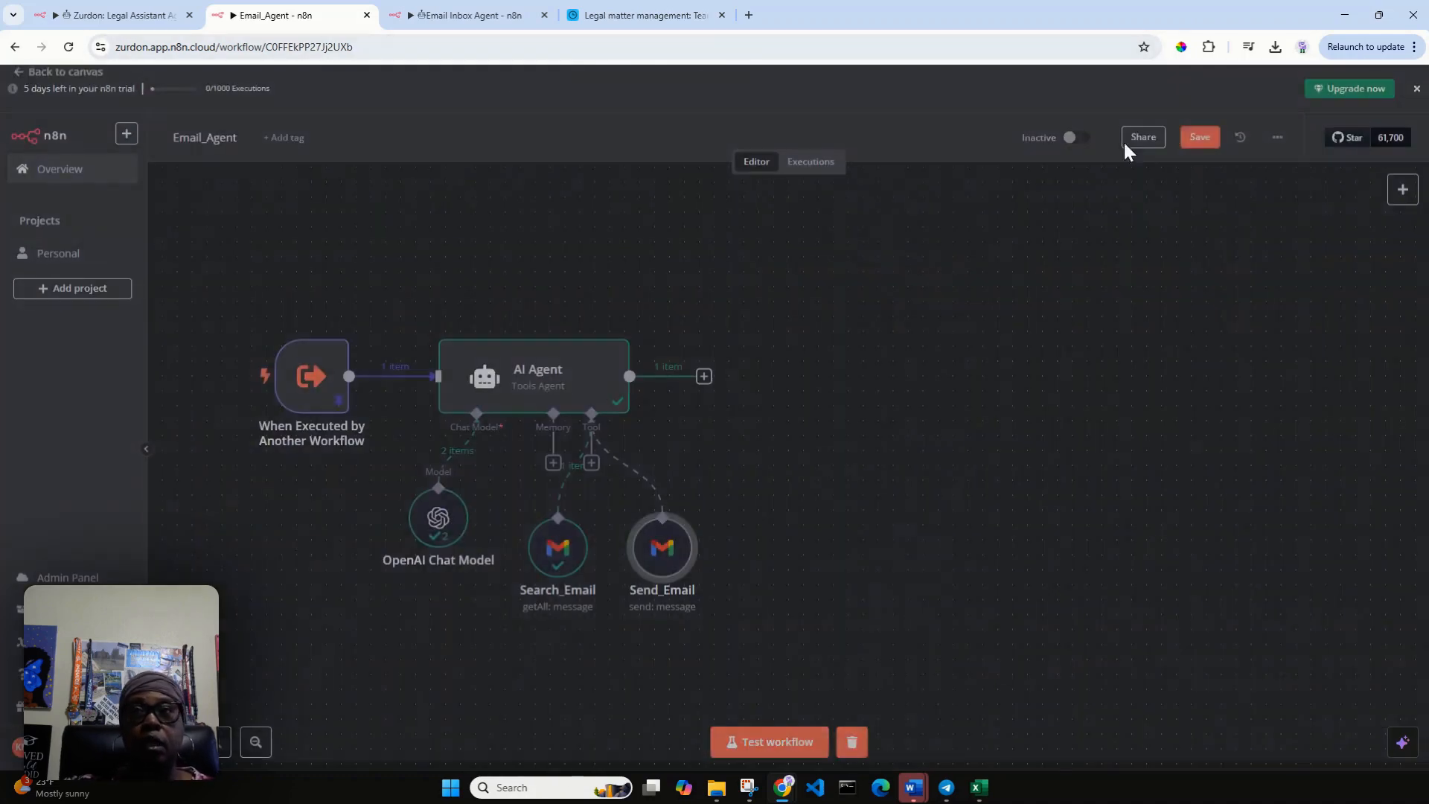
left_click(1199, 141)
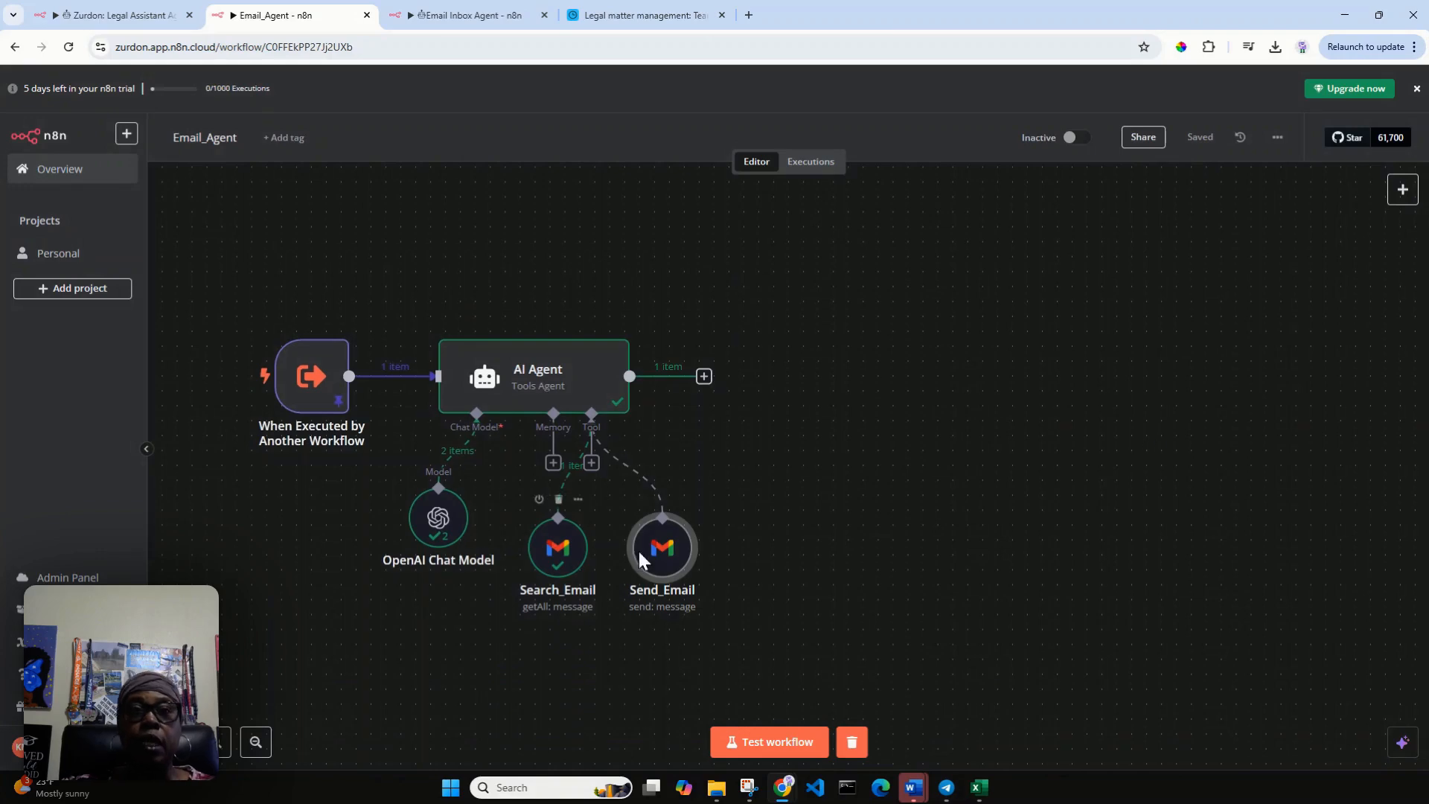
left_click_drag(654, 542, 647, 543)
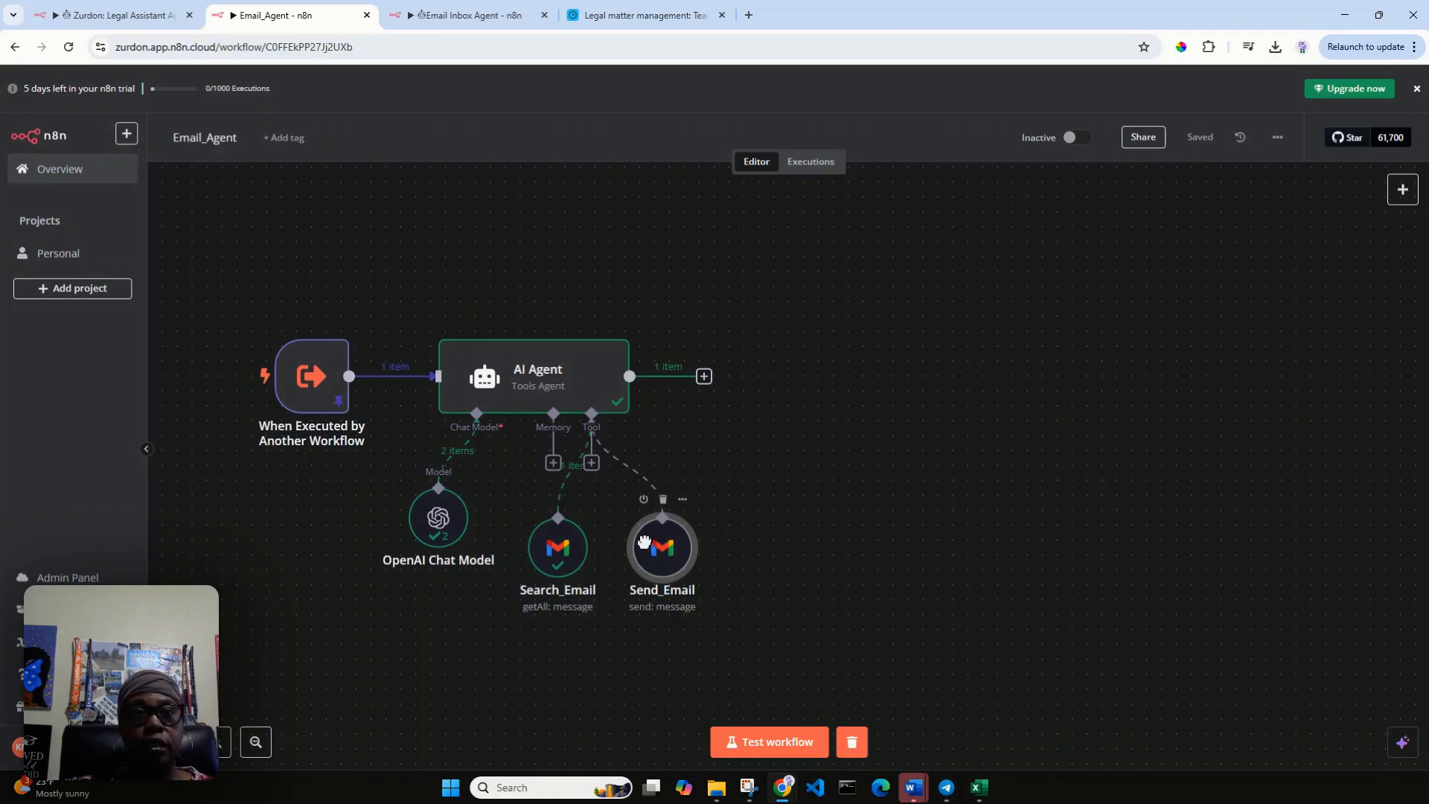
Unpin the data of the When Executed by Another Workflow trigger and add a "query" key to its output JSON.
double_click(314, 396)
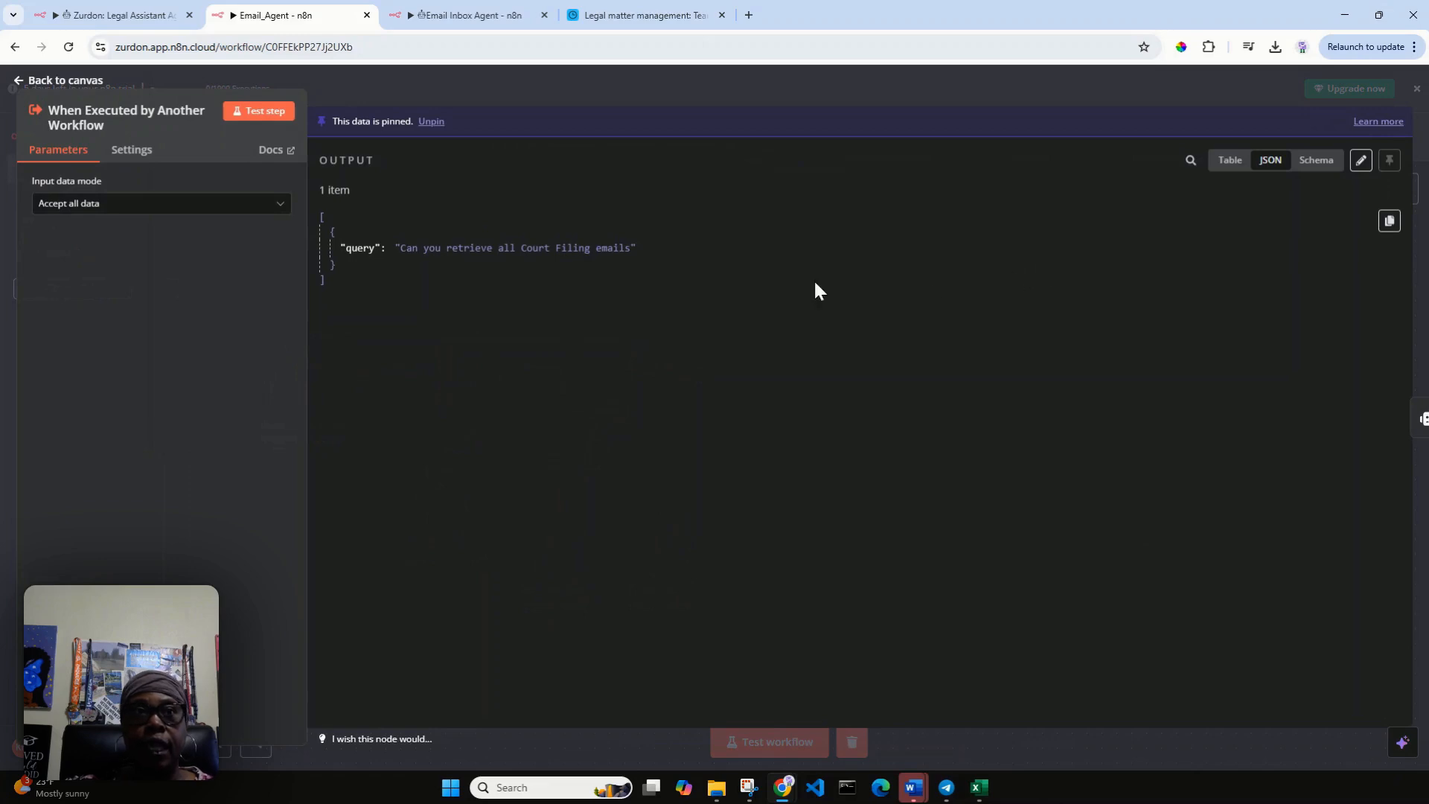
left_click(432, 122)
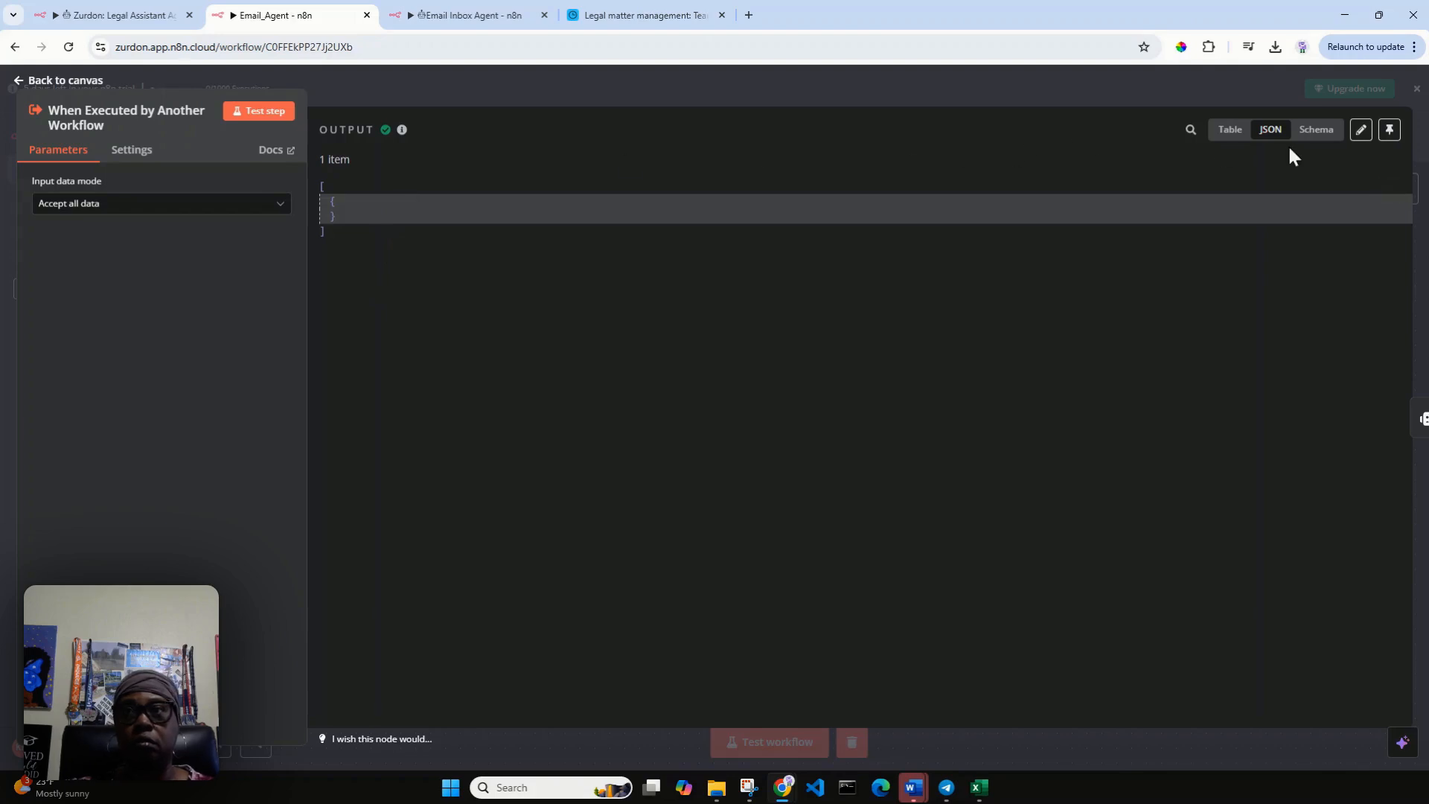
left_click(1226, 134)
left_click(1316, 131)
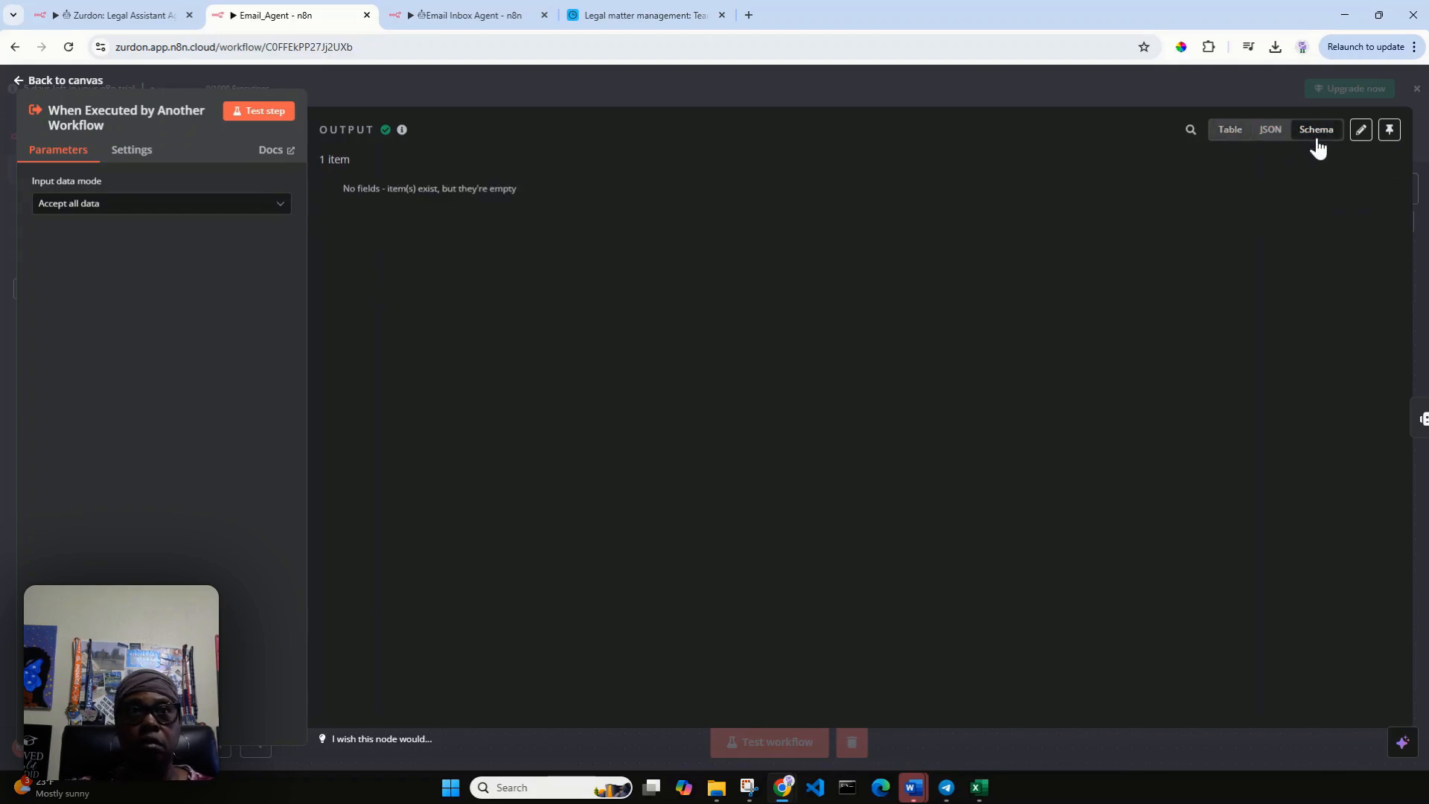
left_click(1361, 130)
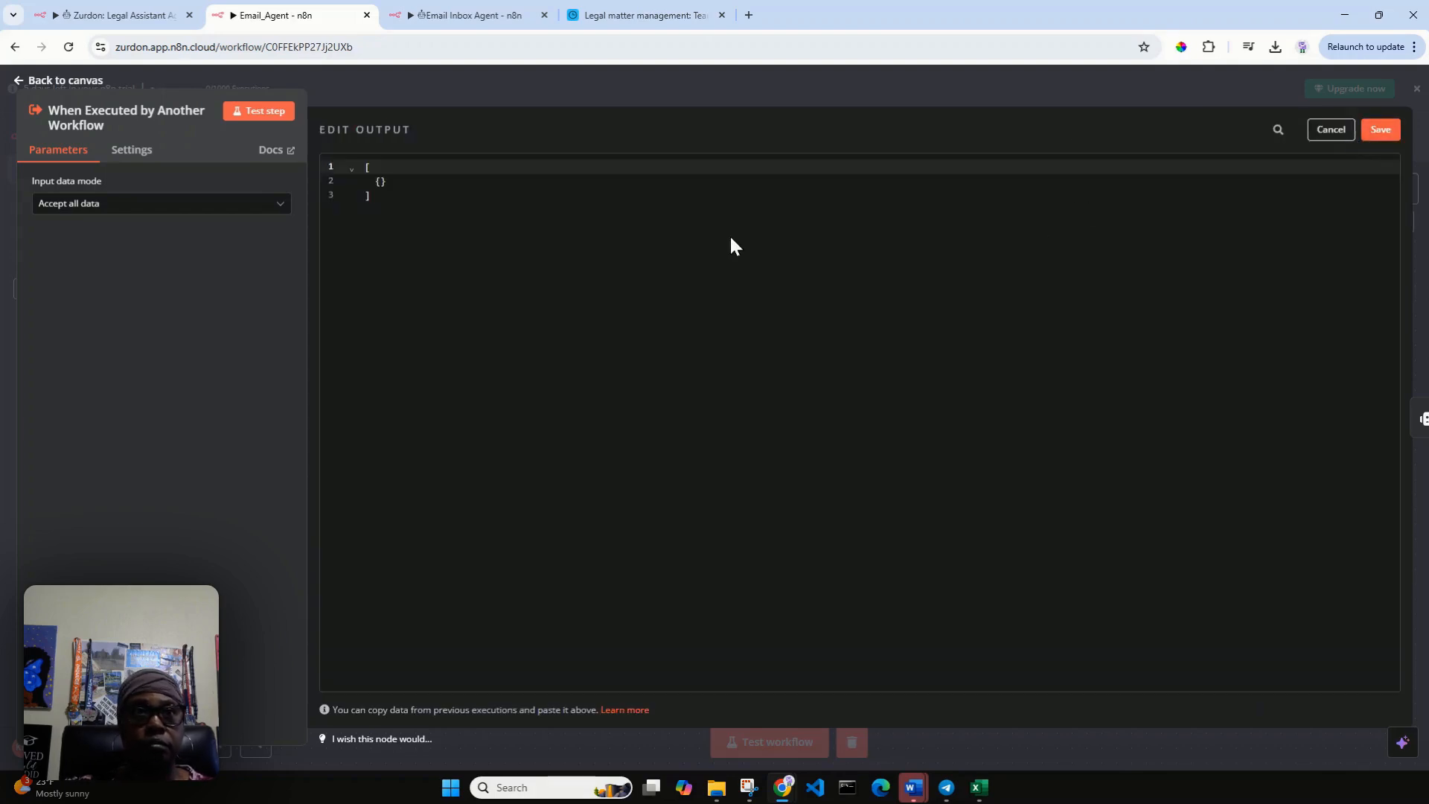
left_click(380, 181)
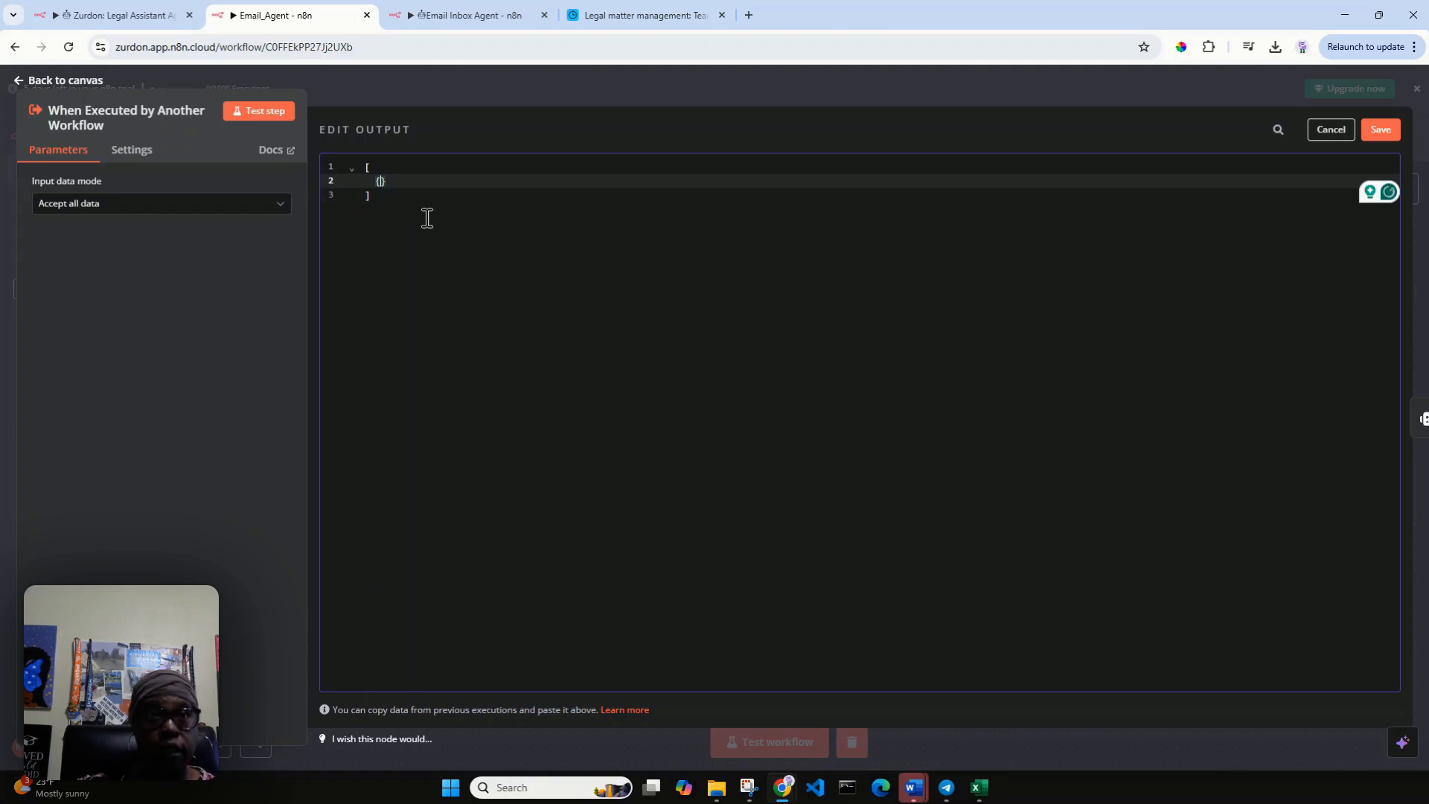
key("Return")
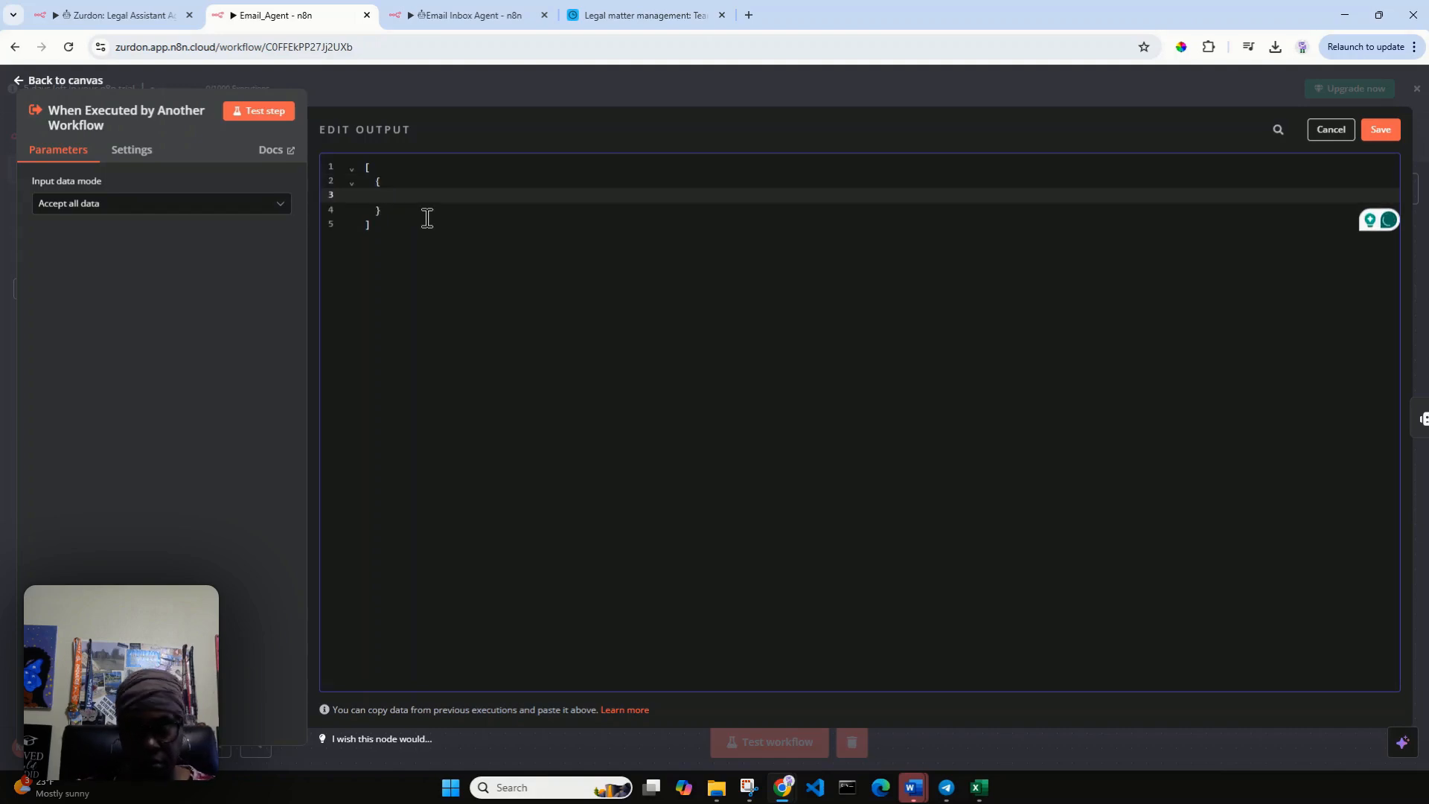
type("\"query")
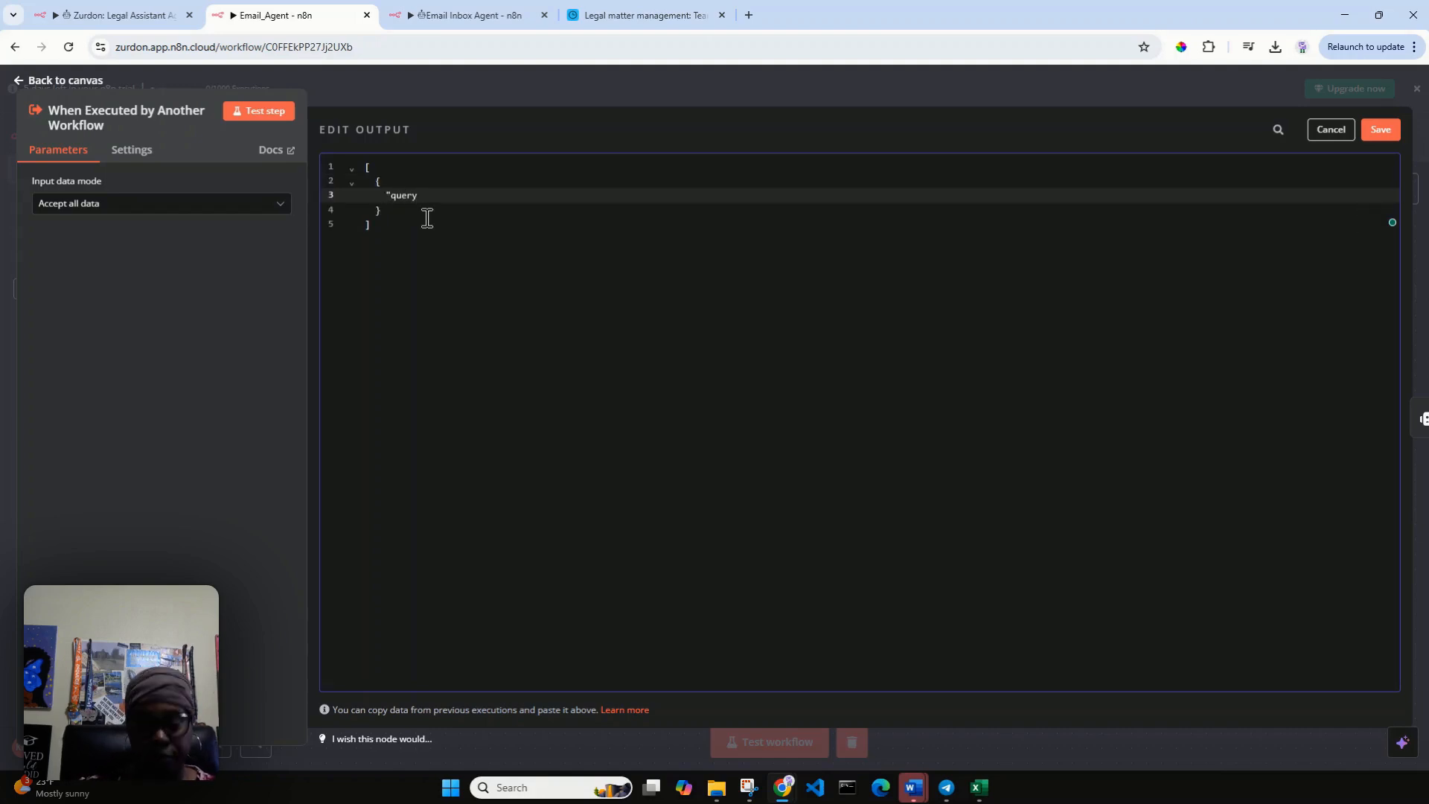
type("\":")
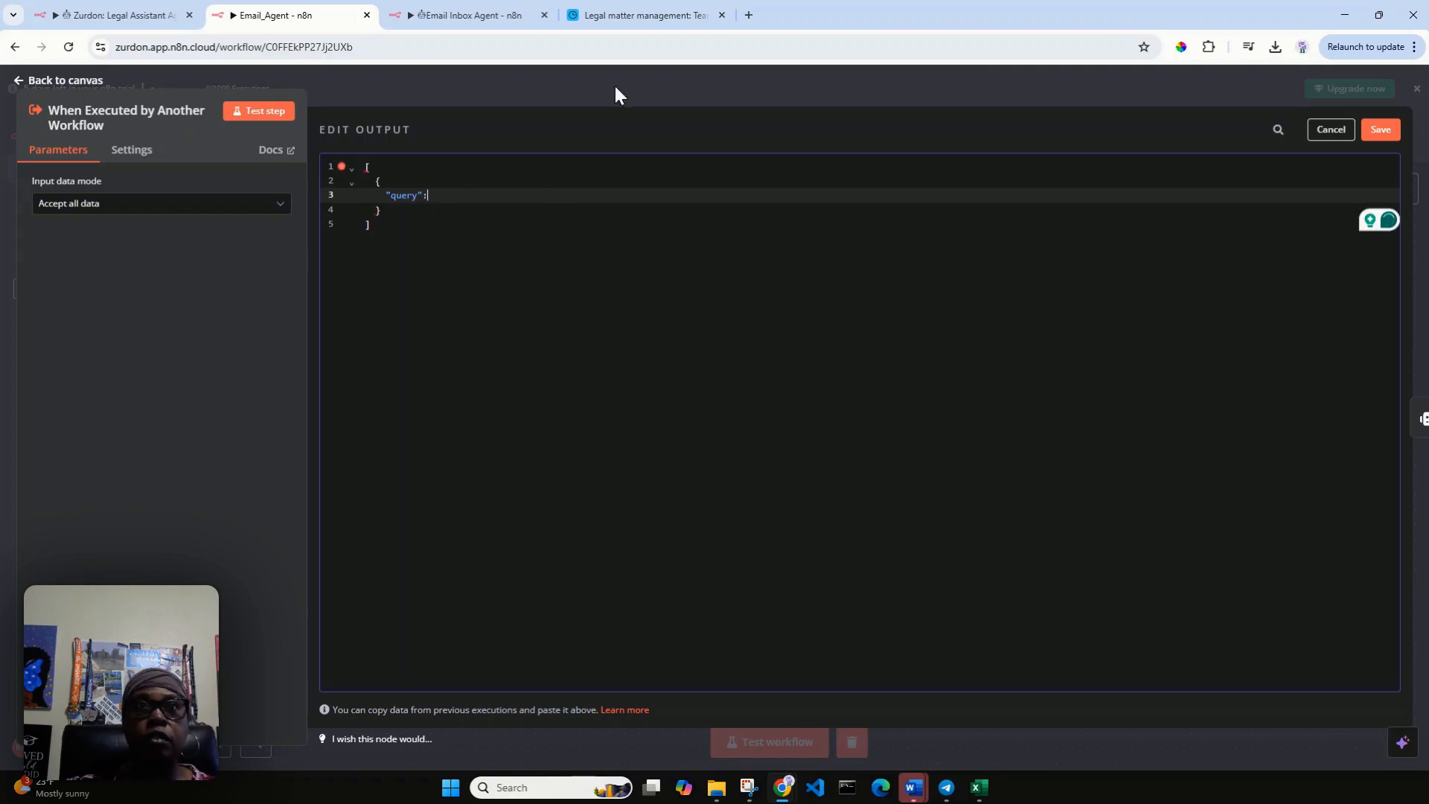
Look up a team member in Airtable, set the trigger's query value to ask for an email requesting case updates from that person, and save the output.
left_click(642, 15)
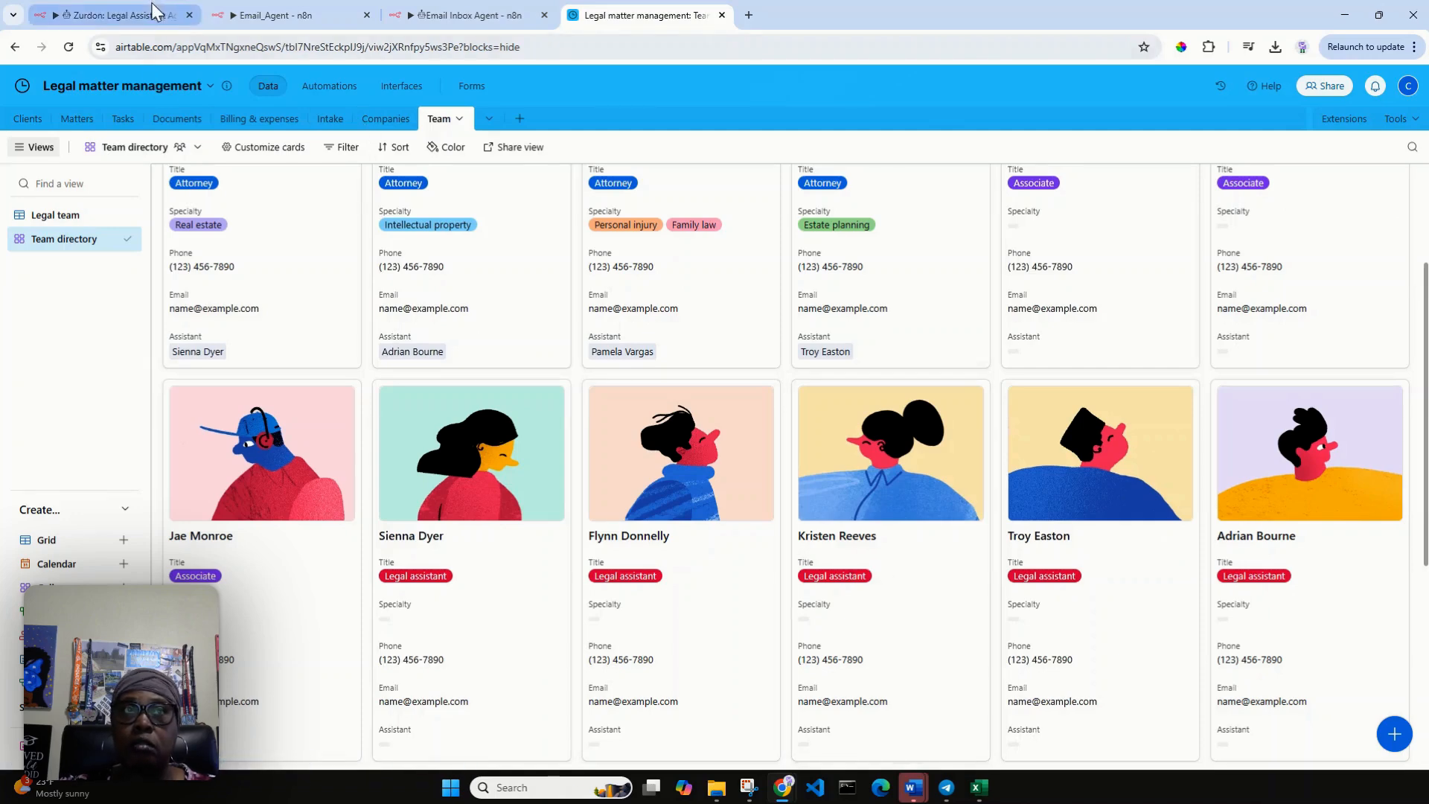
mouse_move(153, 15)
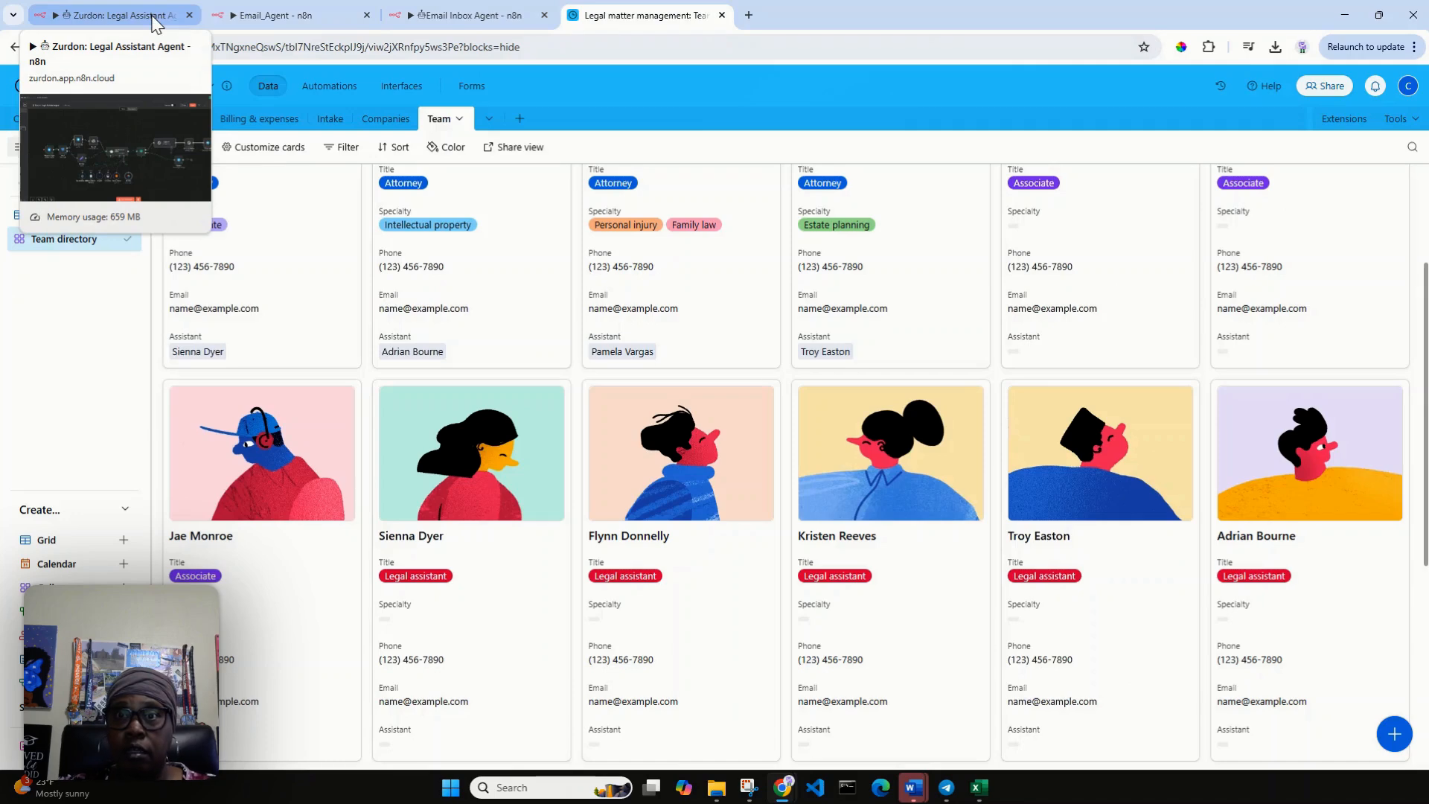
left_click(153, 16)
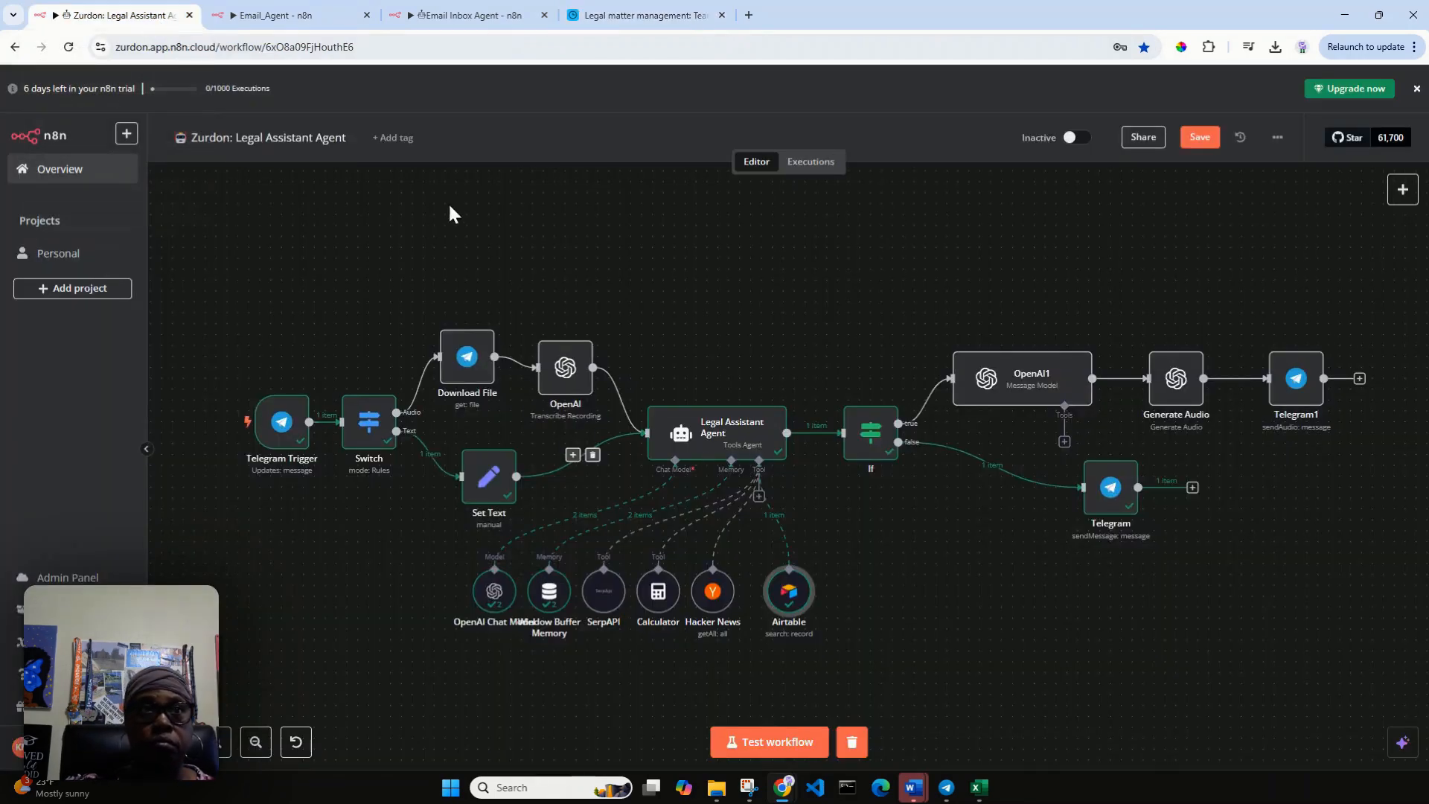
left_click(320, 16)
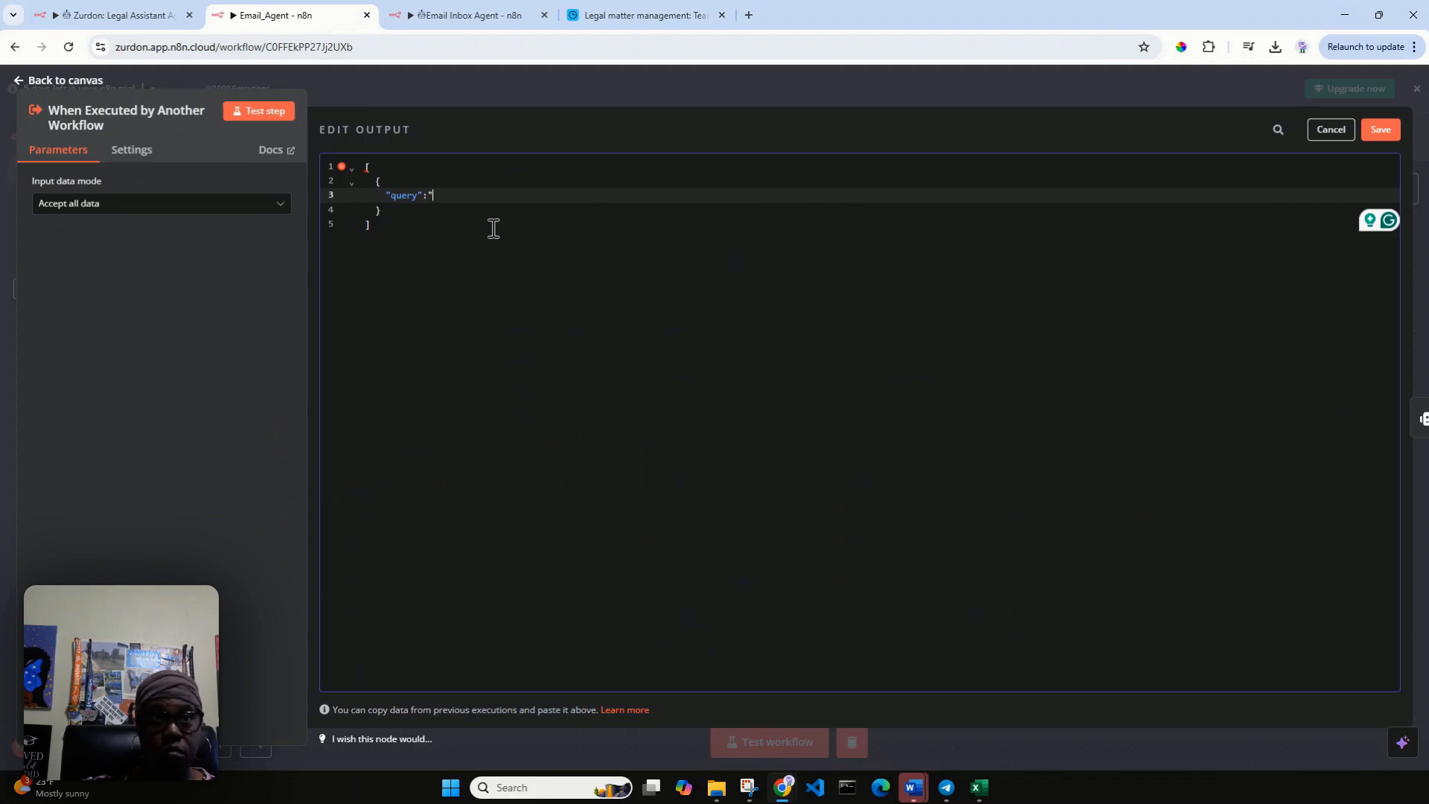
type("\"")
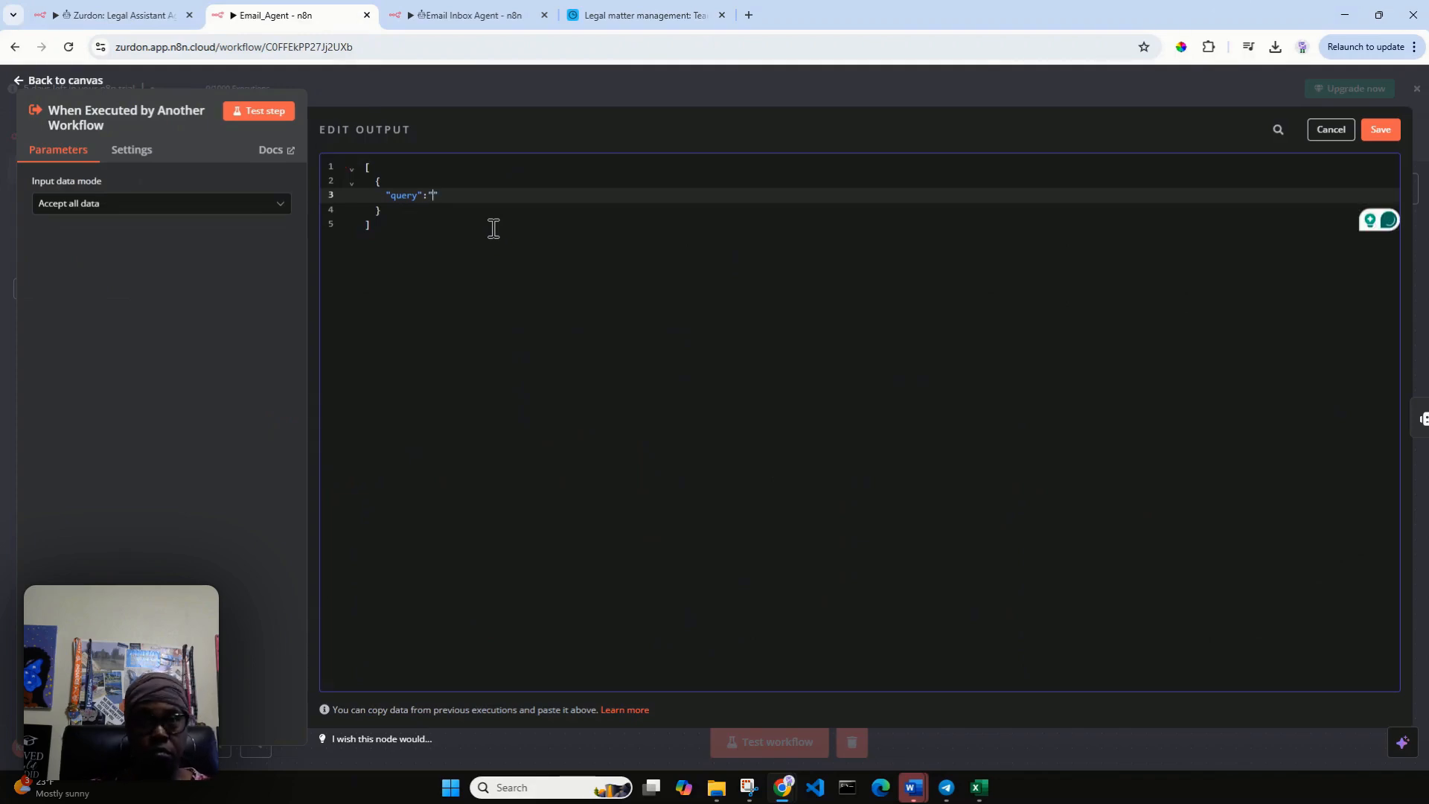
type("Send an email")
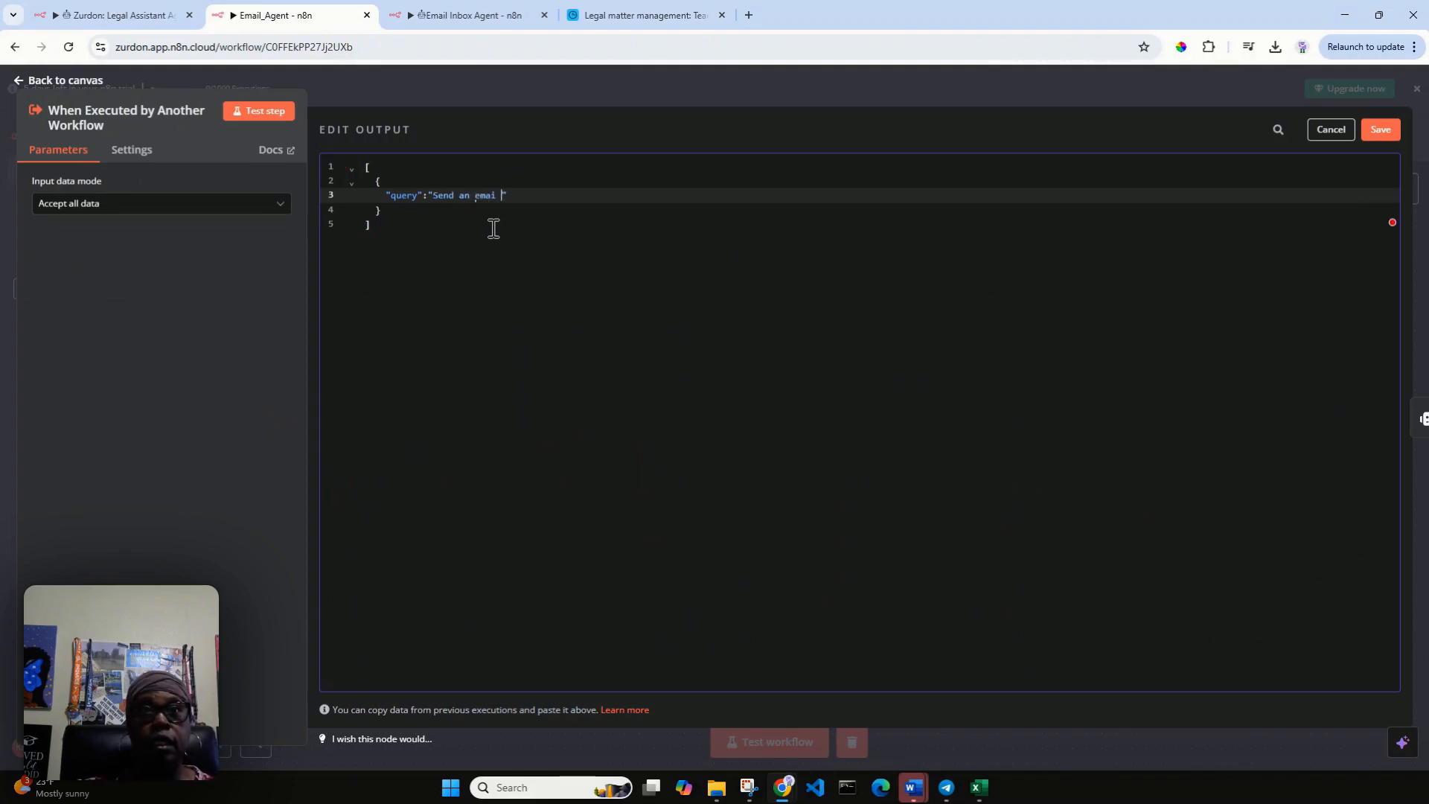
key("BackSpace")
key("BackSpace")
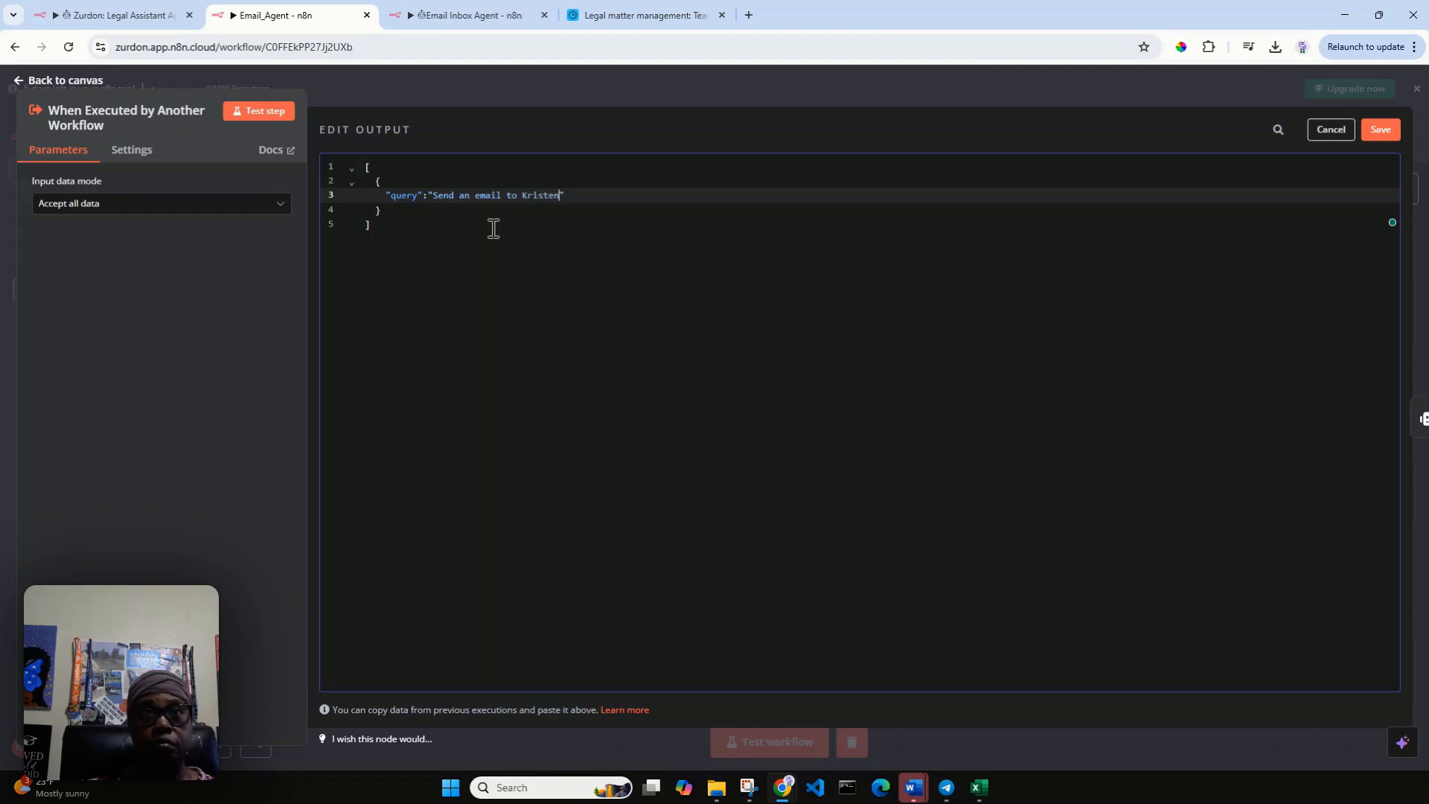
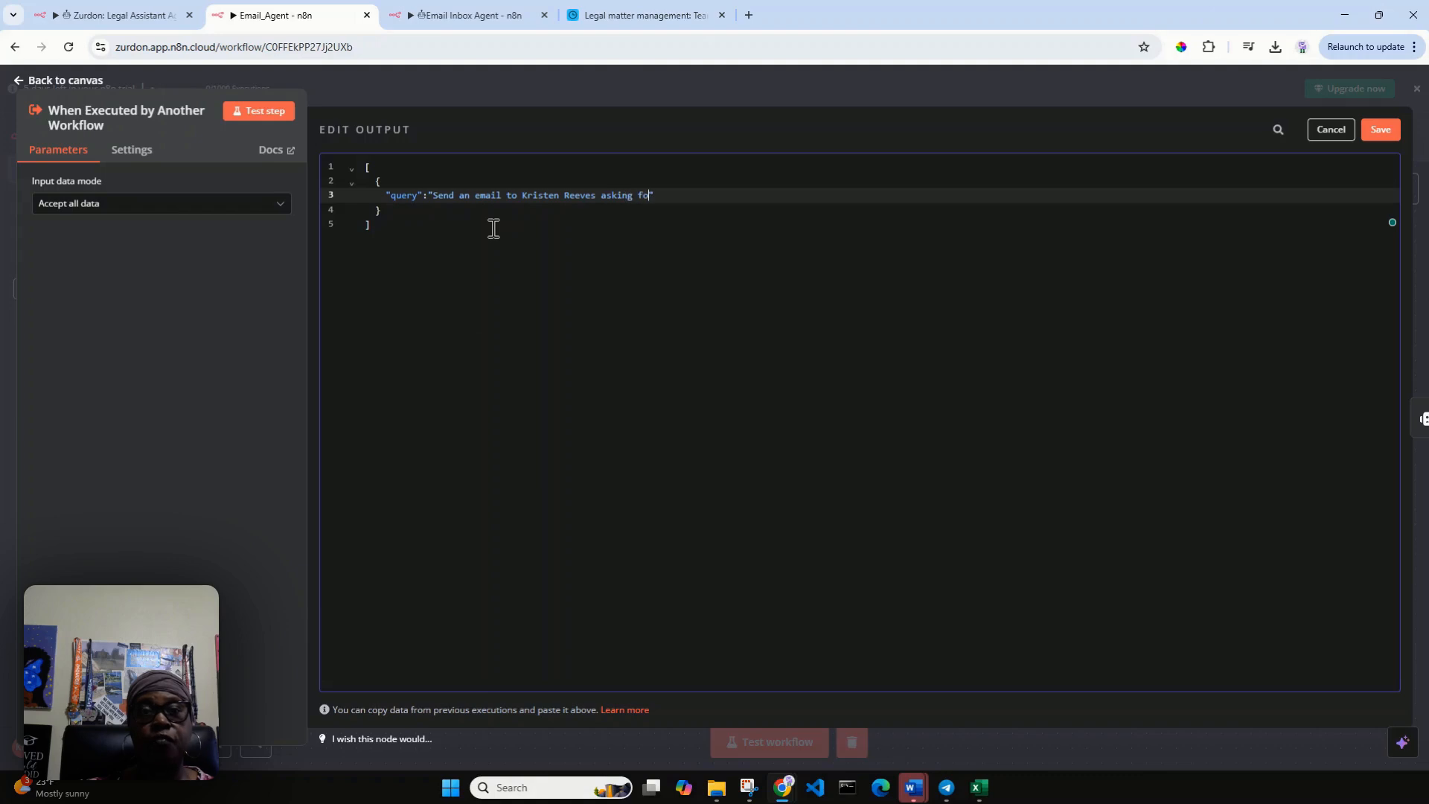
type("e")
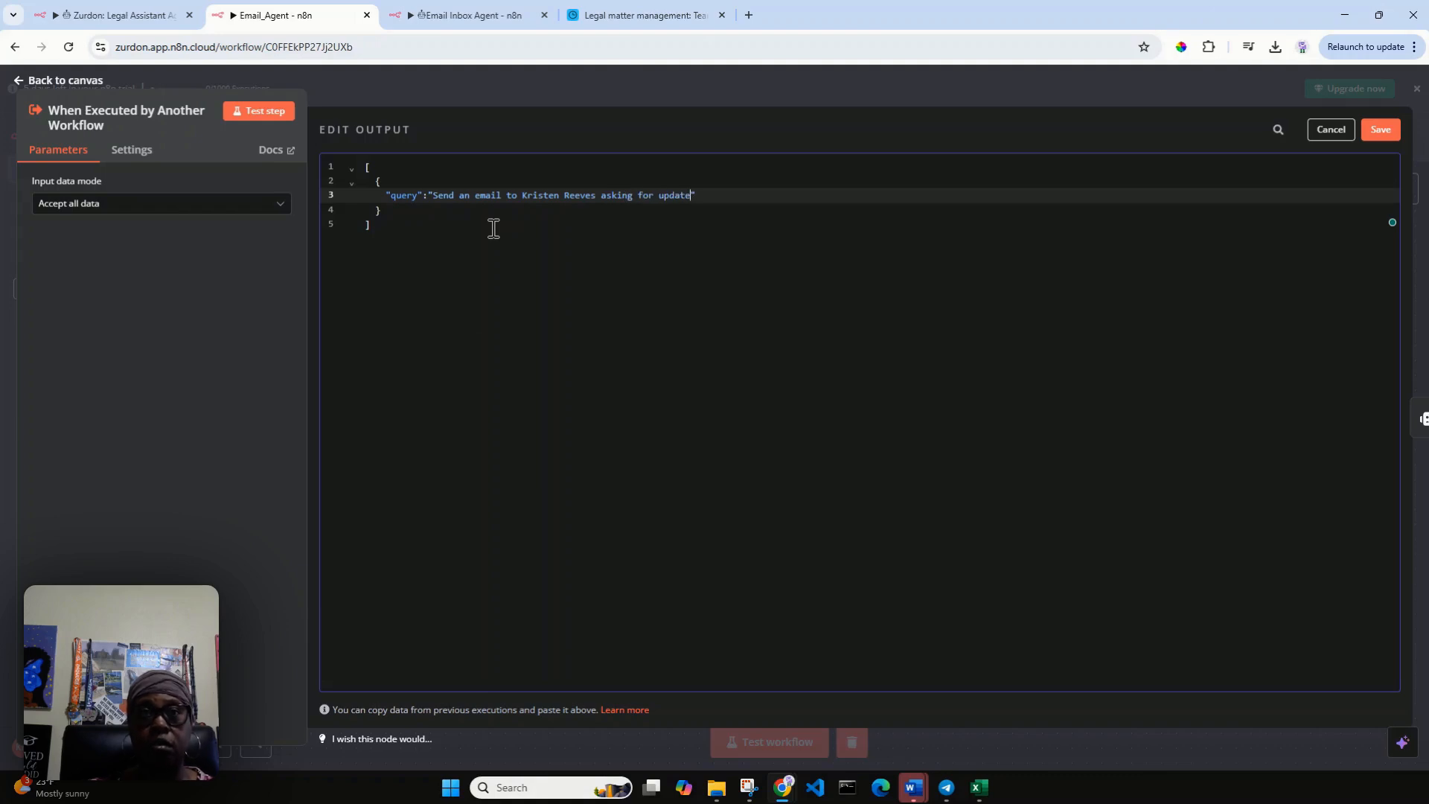
type("s on the Ross ")
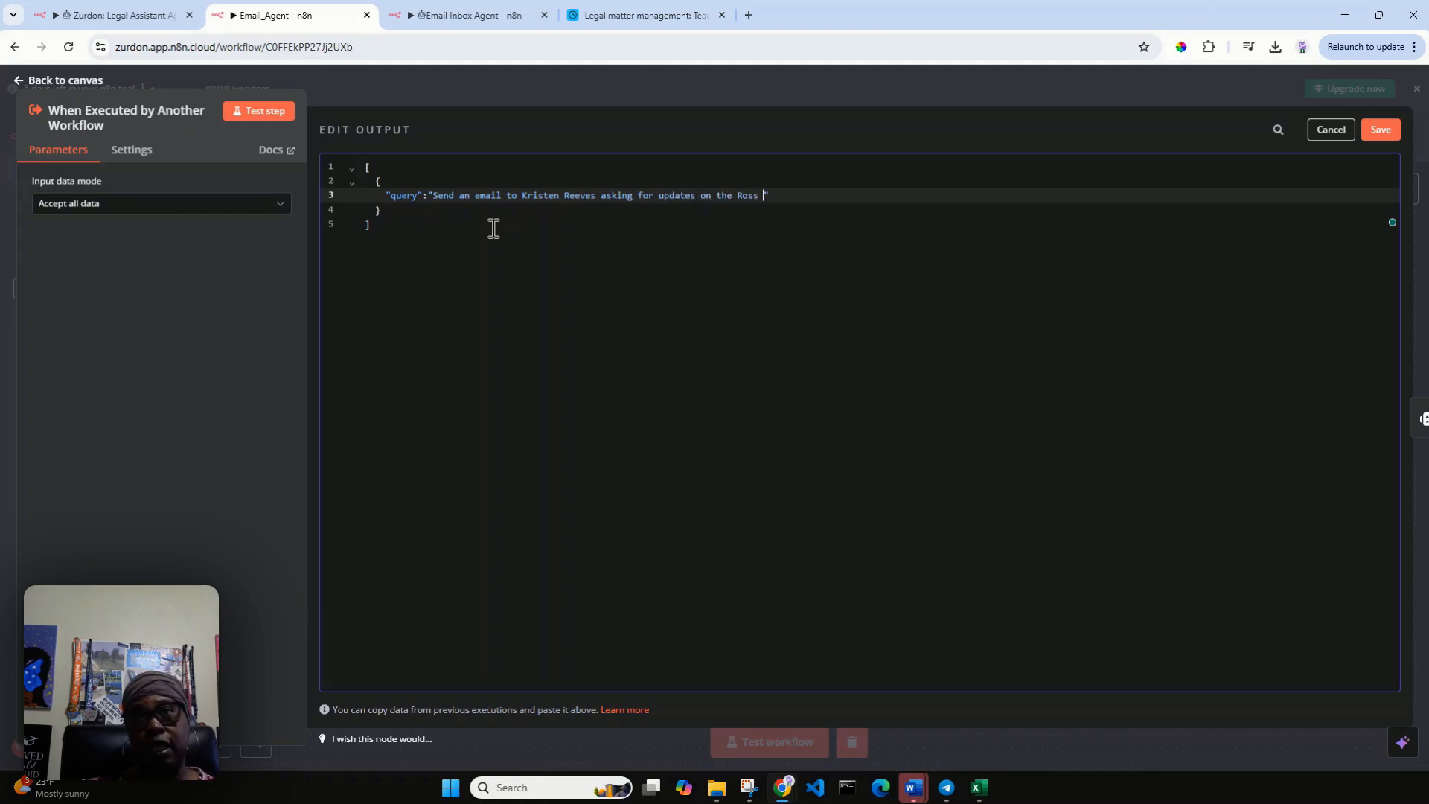
type("Case")
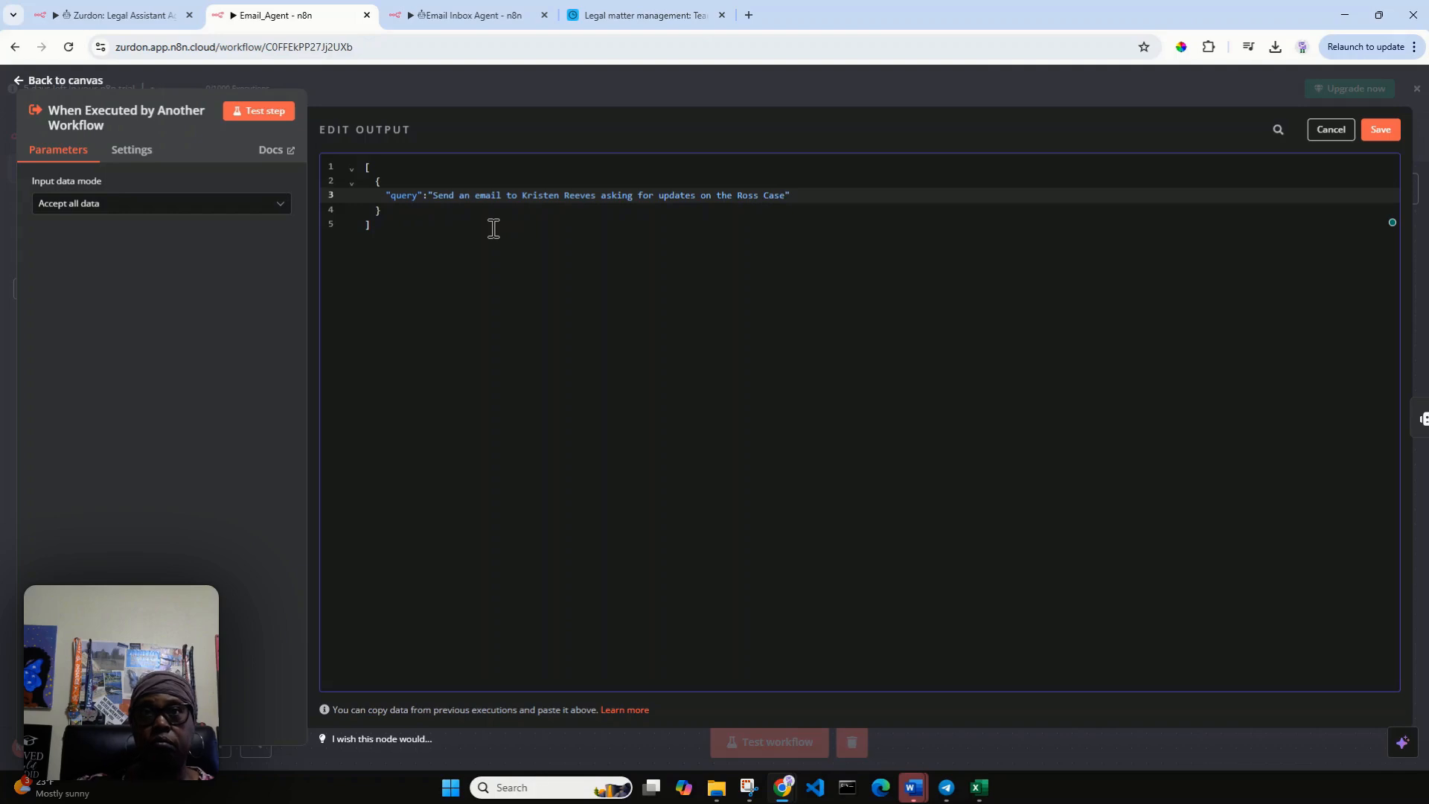
left_click(1381, 131)
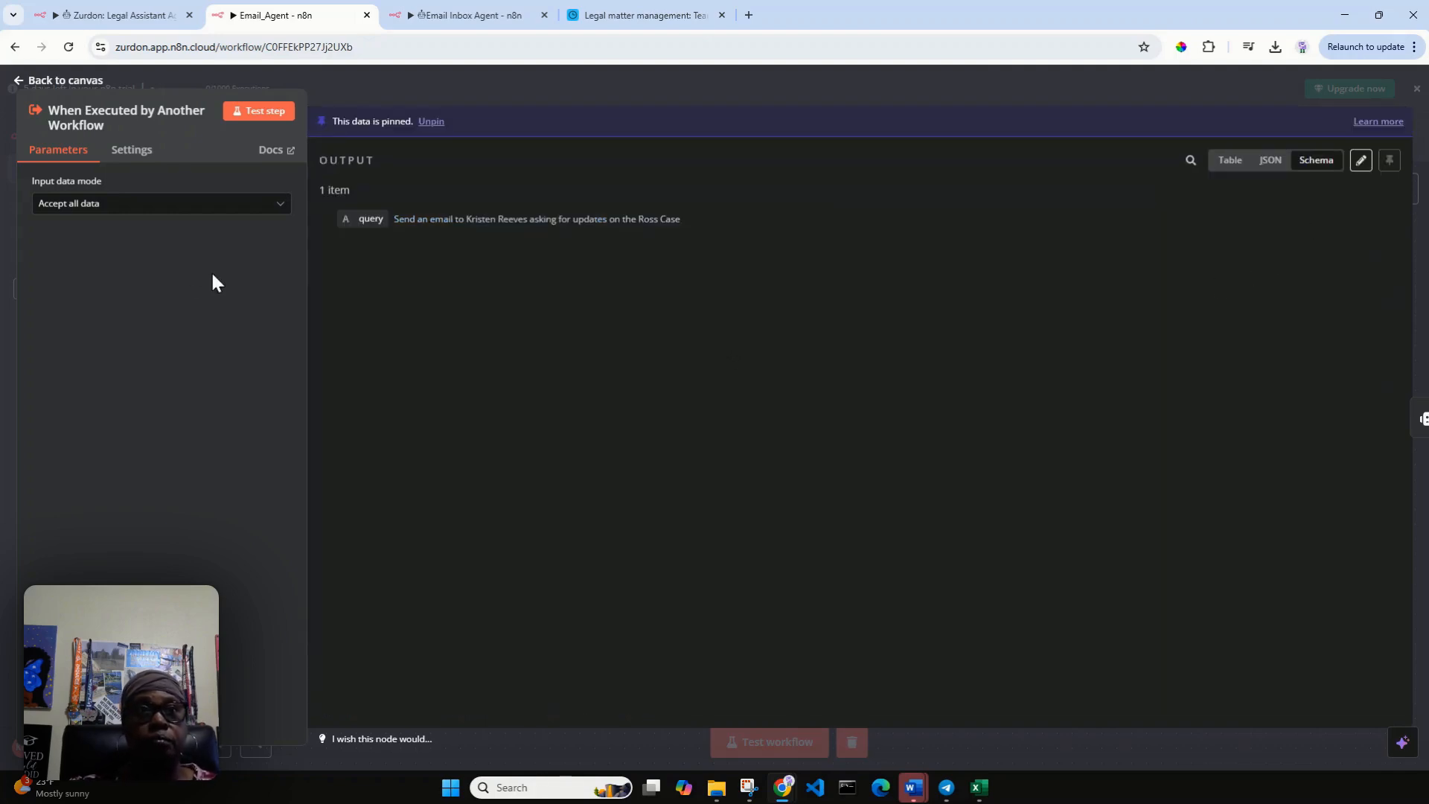
left_click(23, 82)
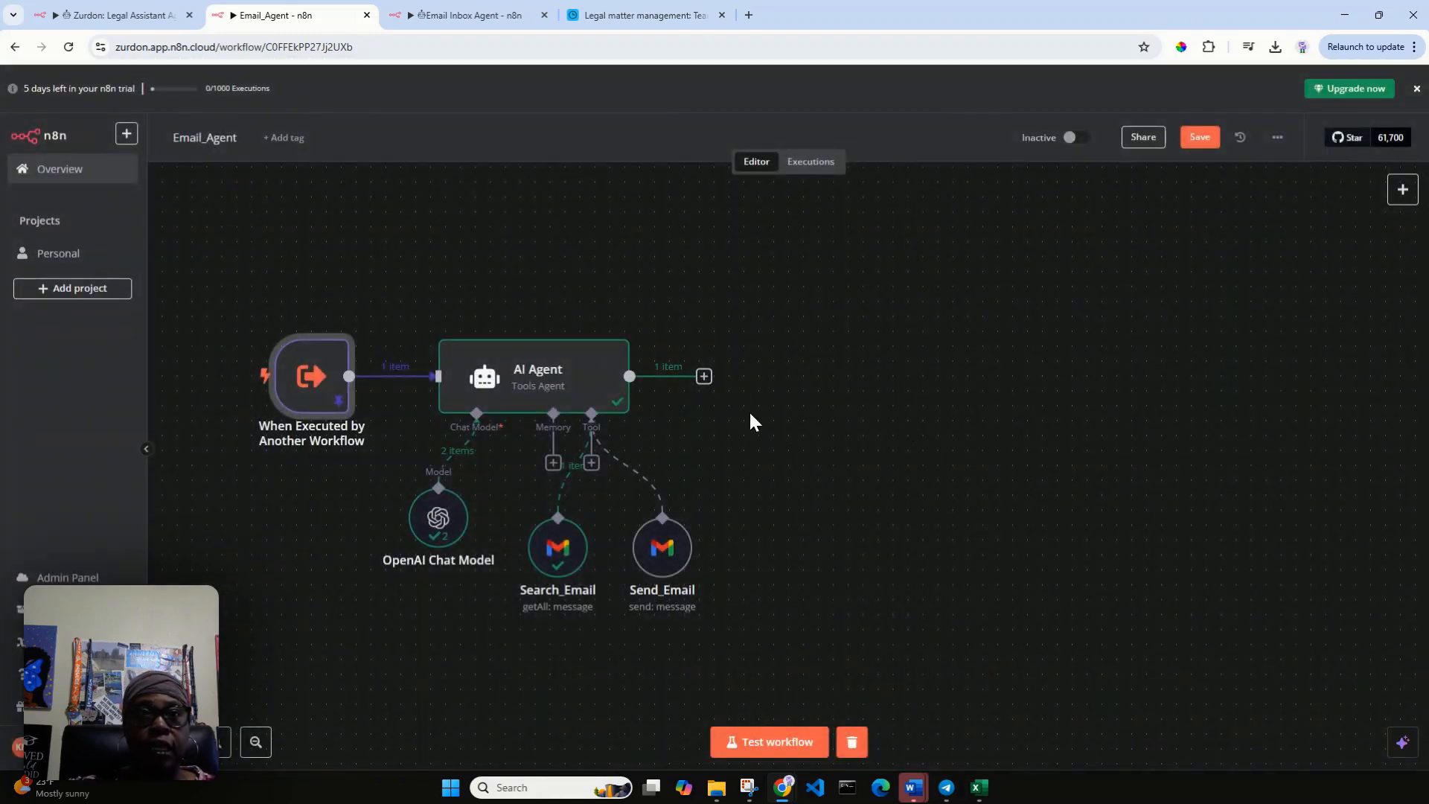
Try to run the AI Agent node on the pinned query, and move the Send_Email node closer to Search_Email.
left_click(560, 336)
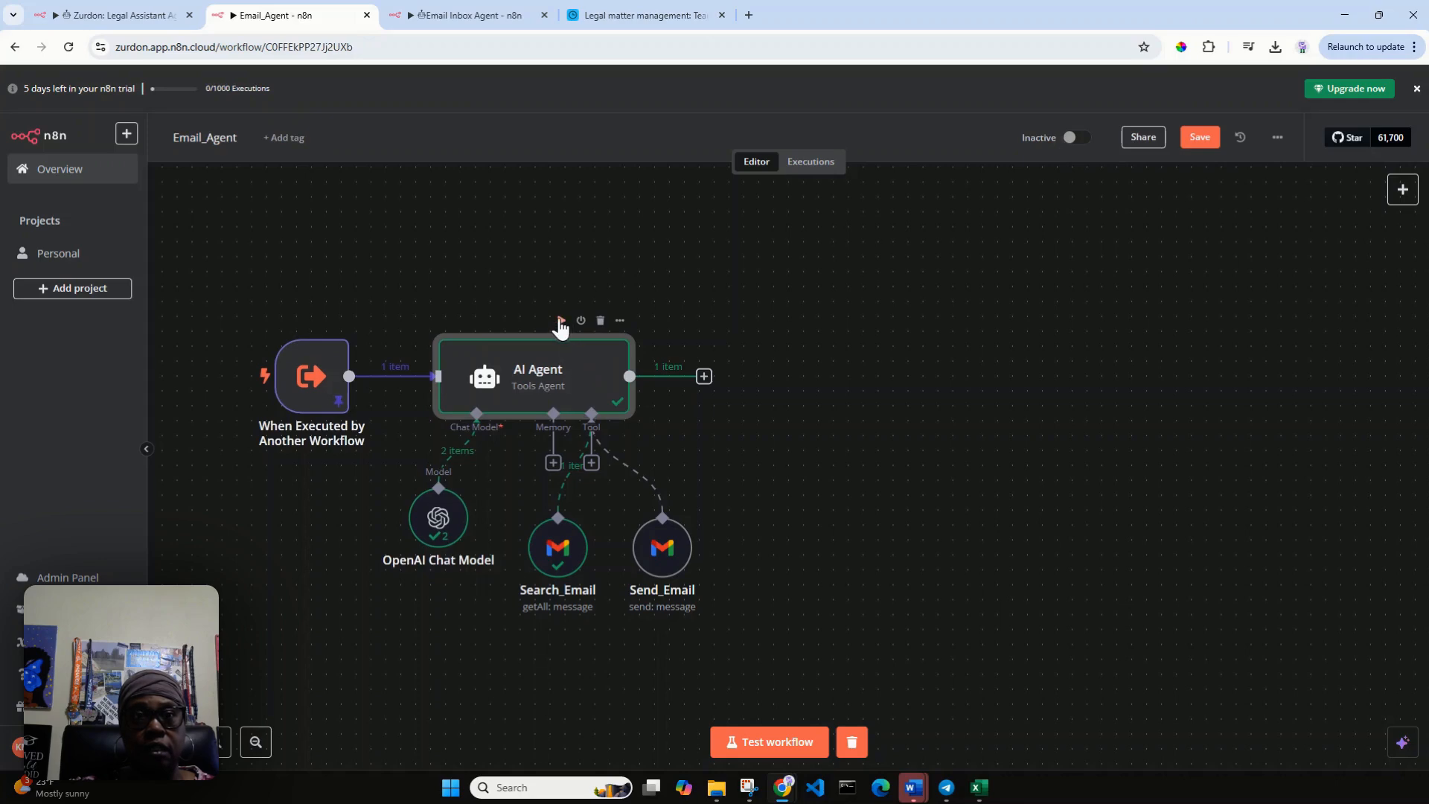
left_click(450, 283)
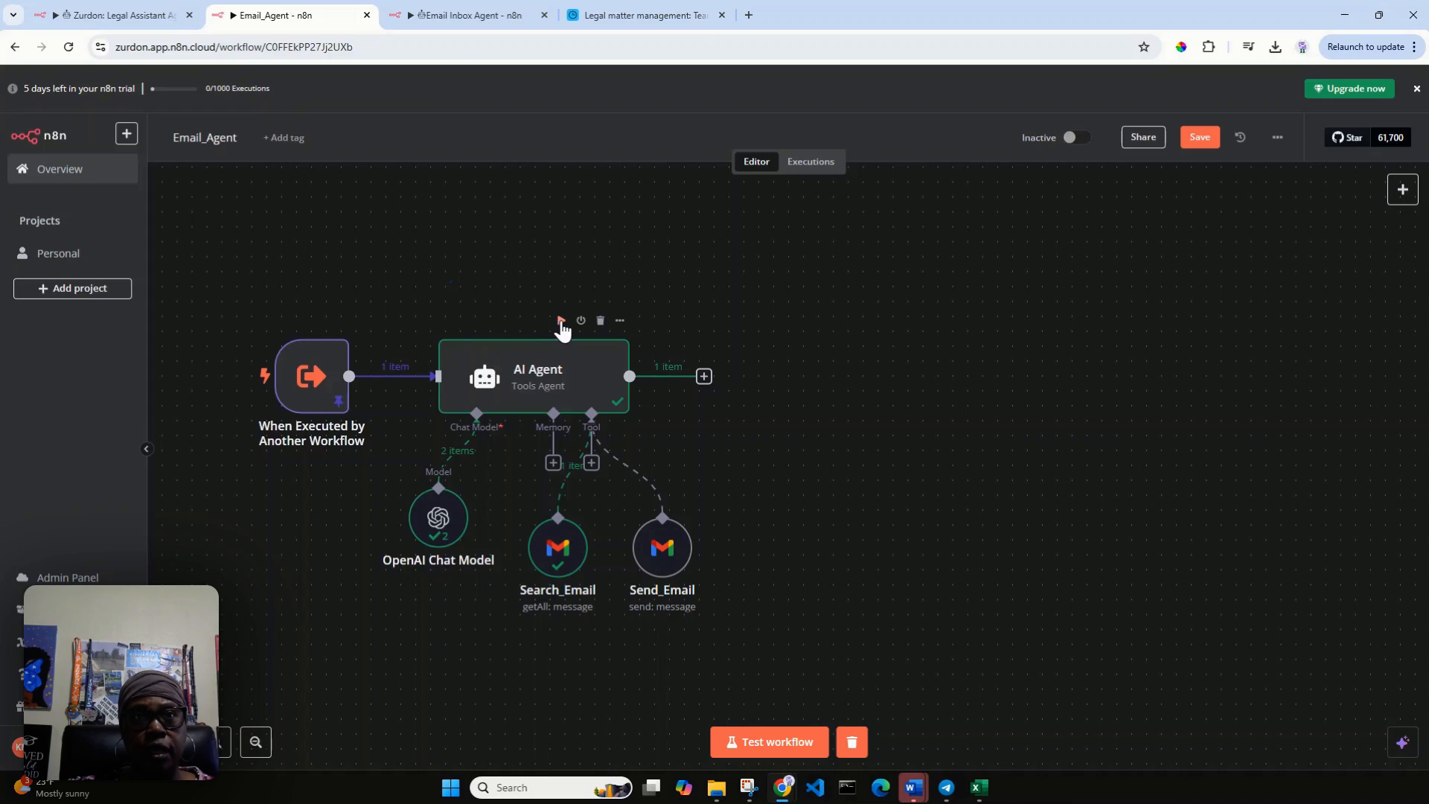
left_click(562, 332)
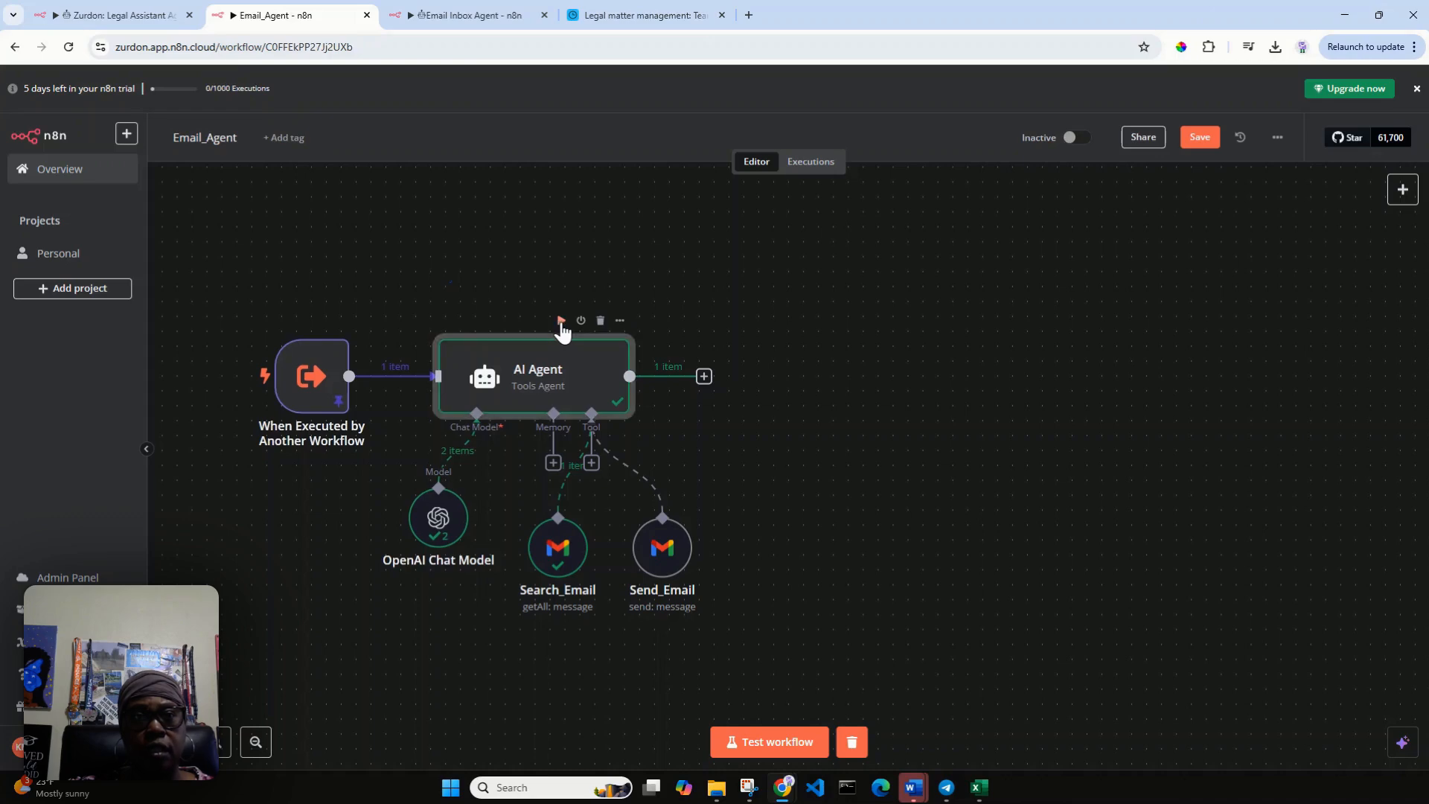
mouse_move(313, 345)
left_click(281, 322)
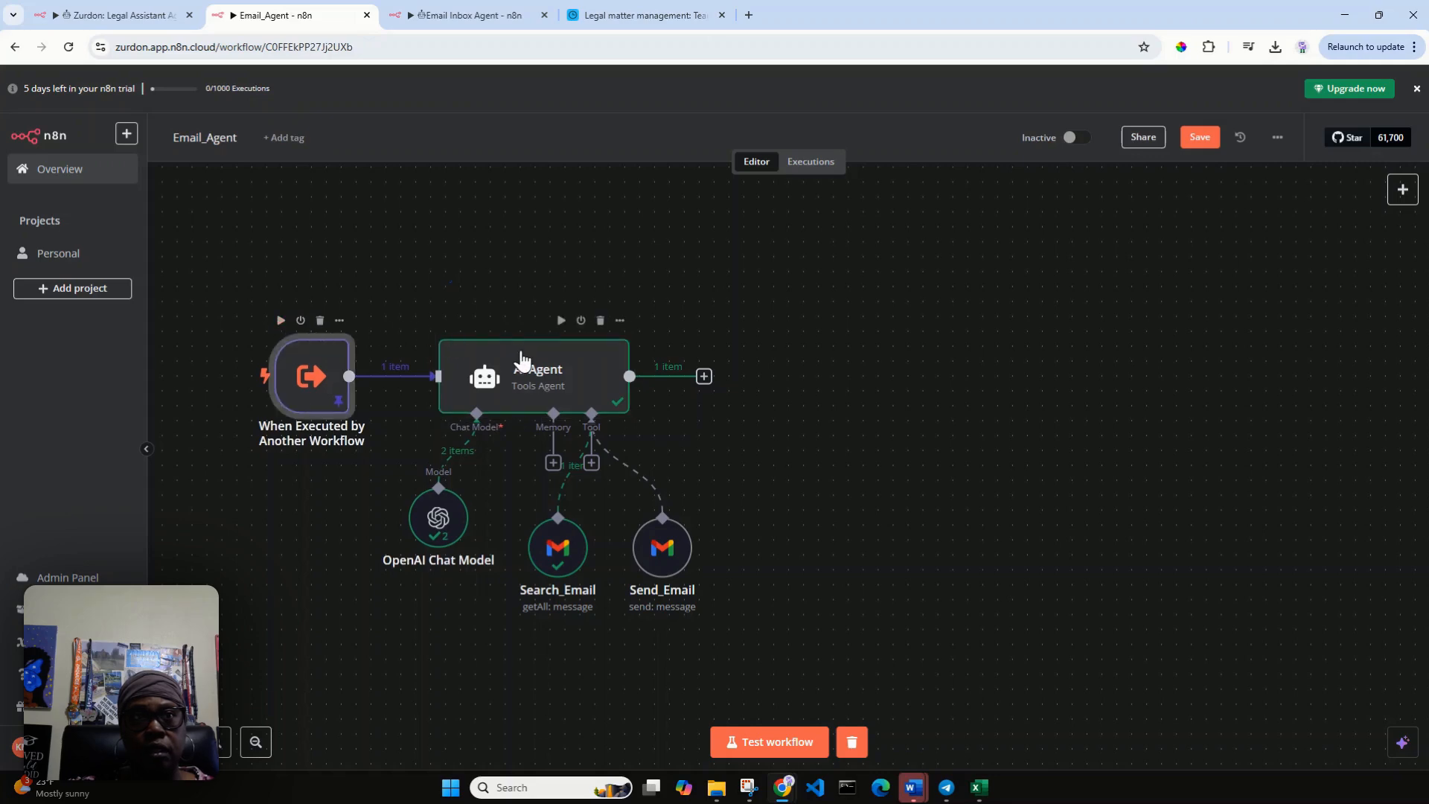
left_click(560, 328)
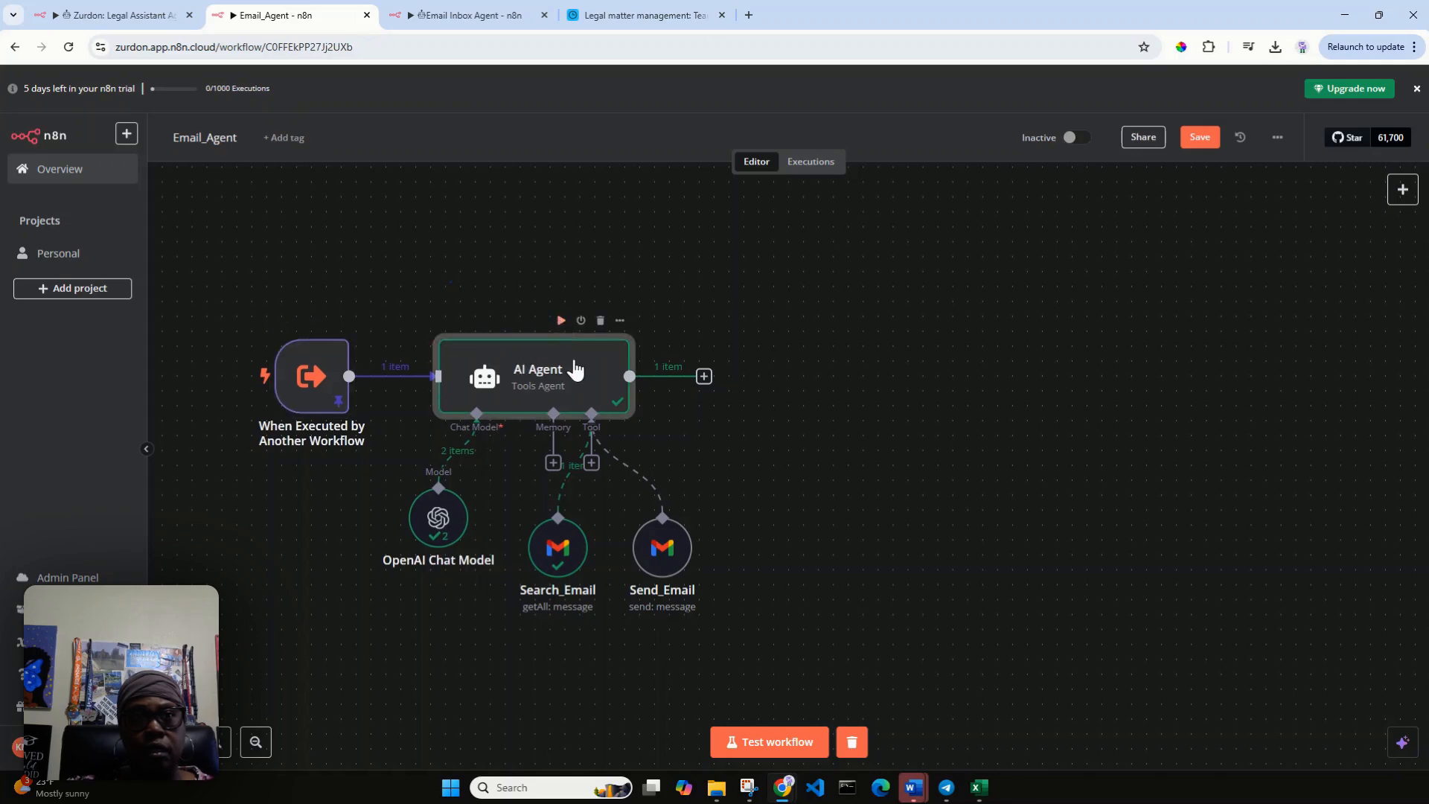
left_click_drag(670, 550, 628, 541)
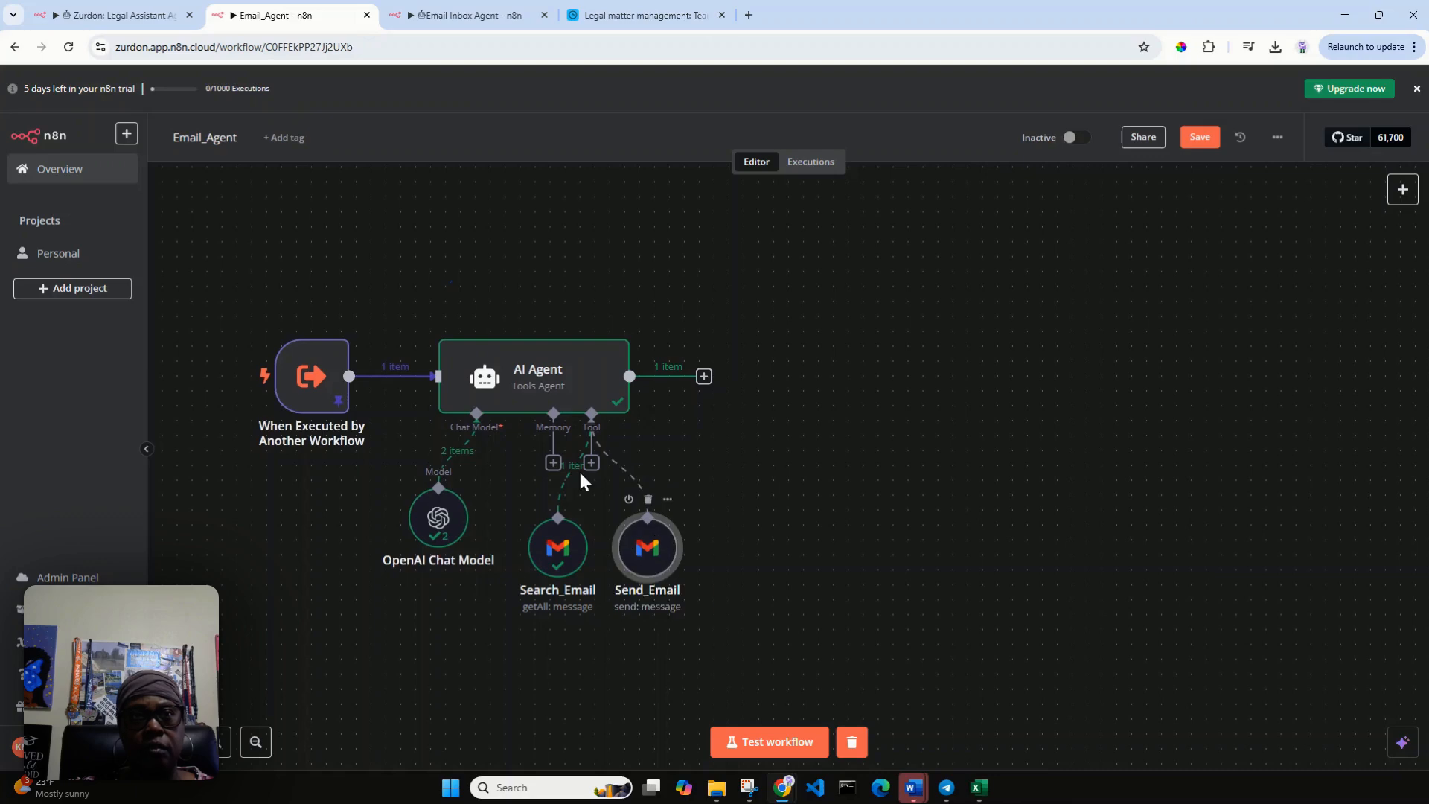
left_click(562, 331)
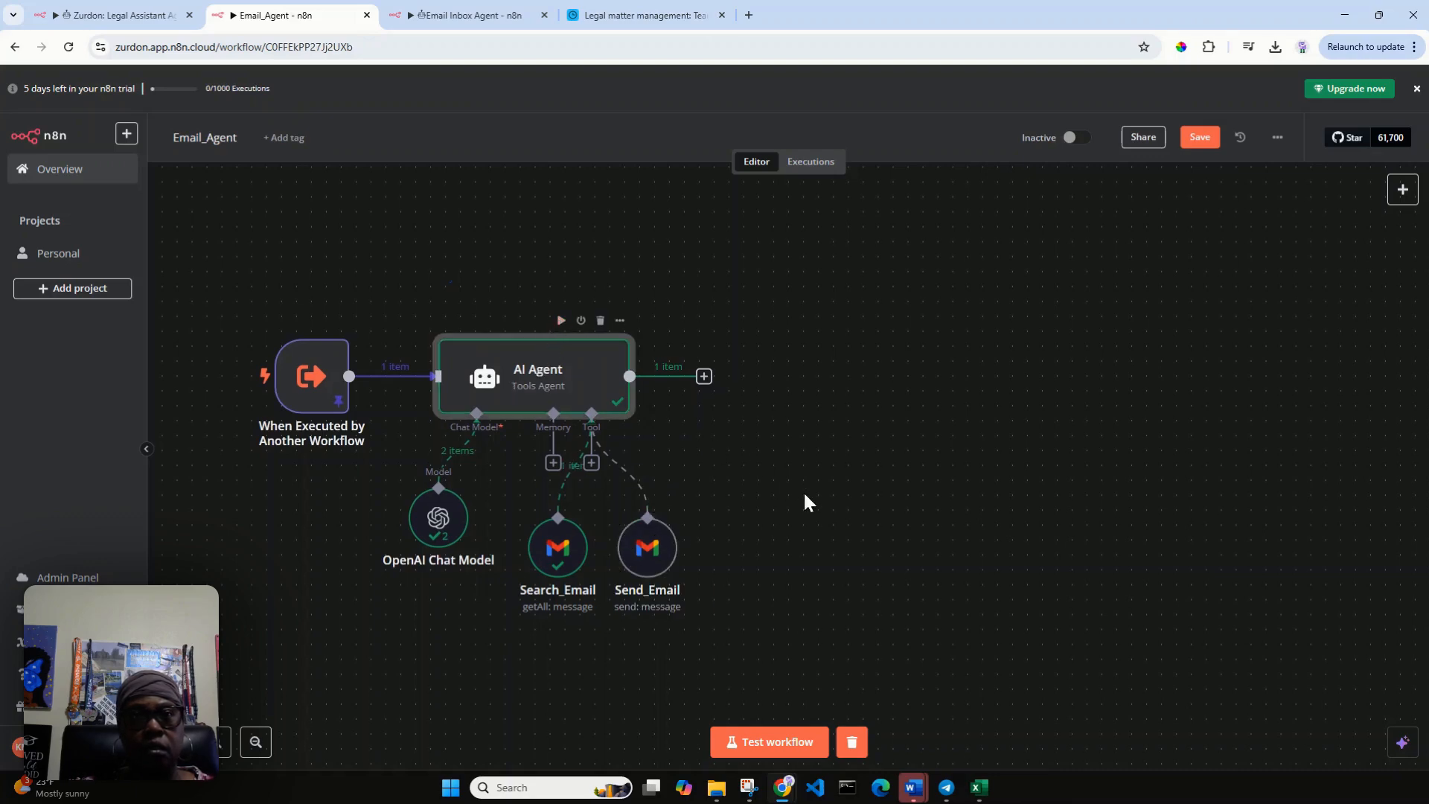
left_click(297, 379)
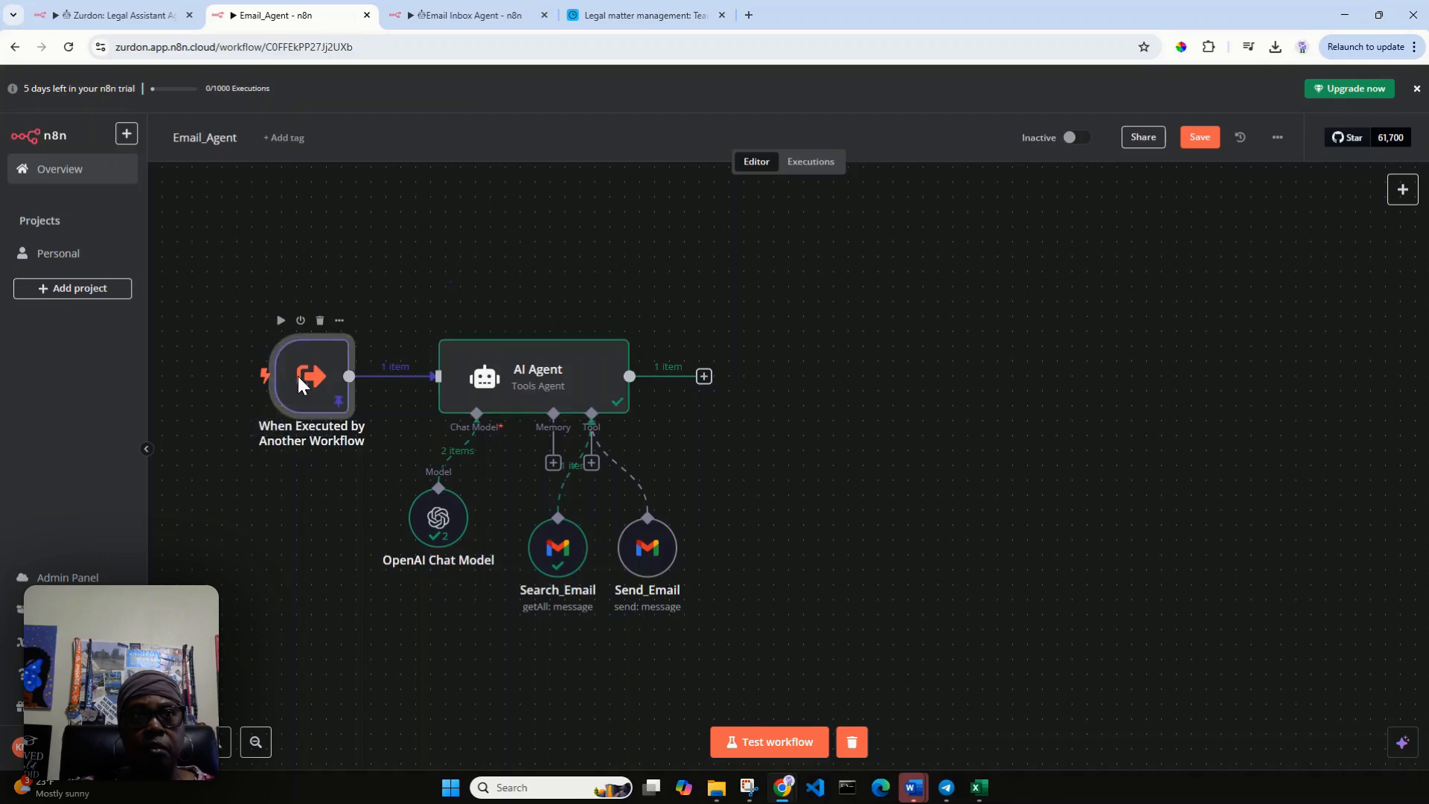
double_click(298, 377)
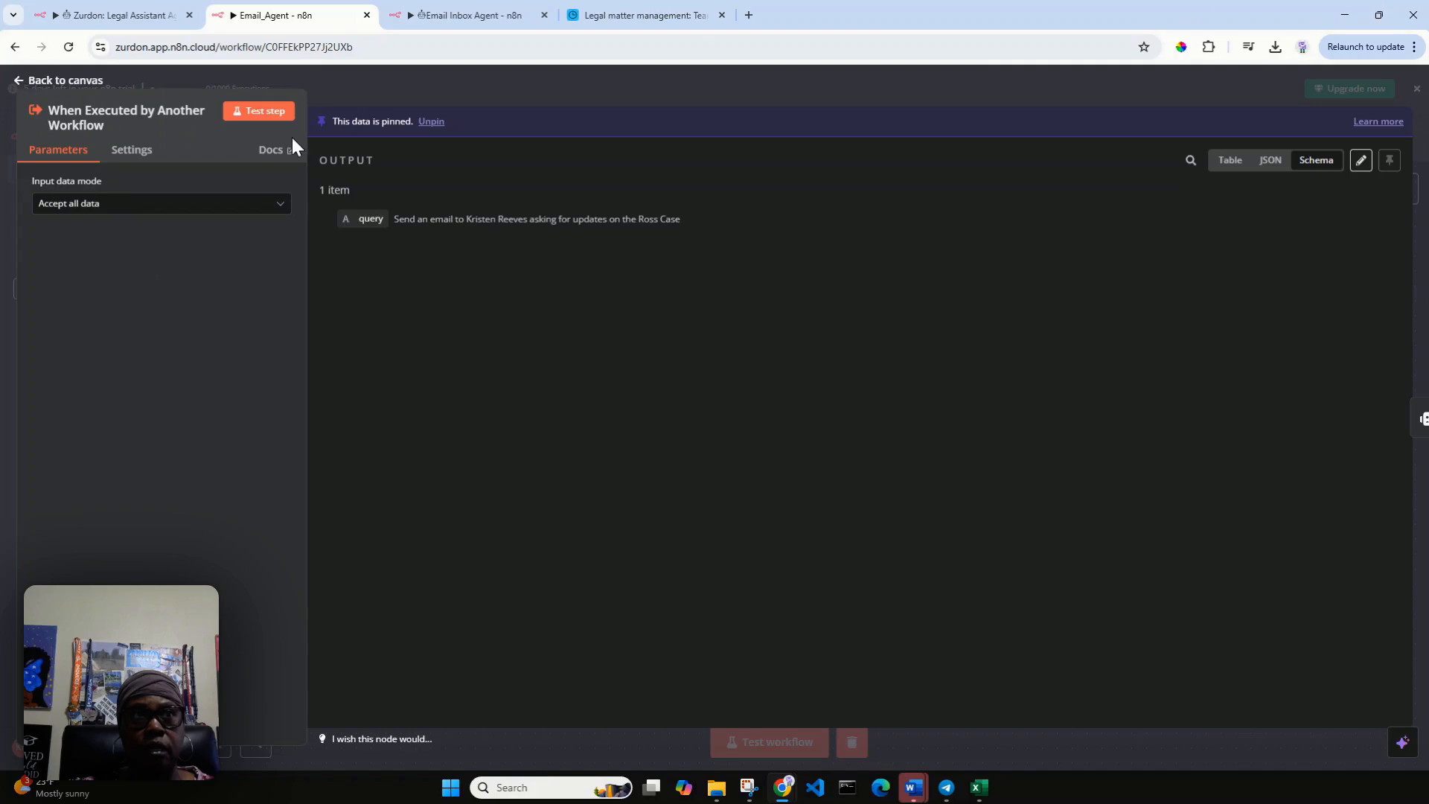
left_click(268, 111)
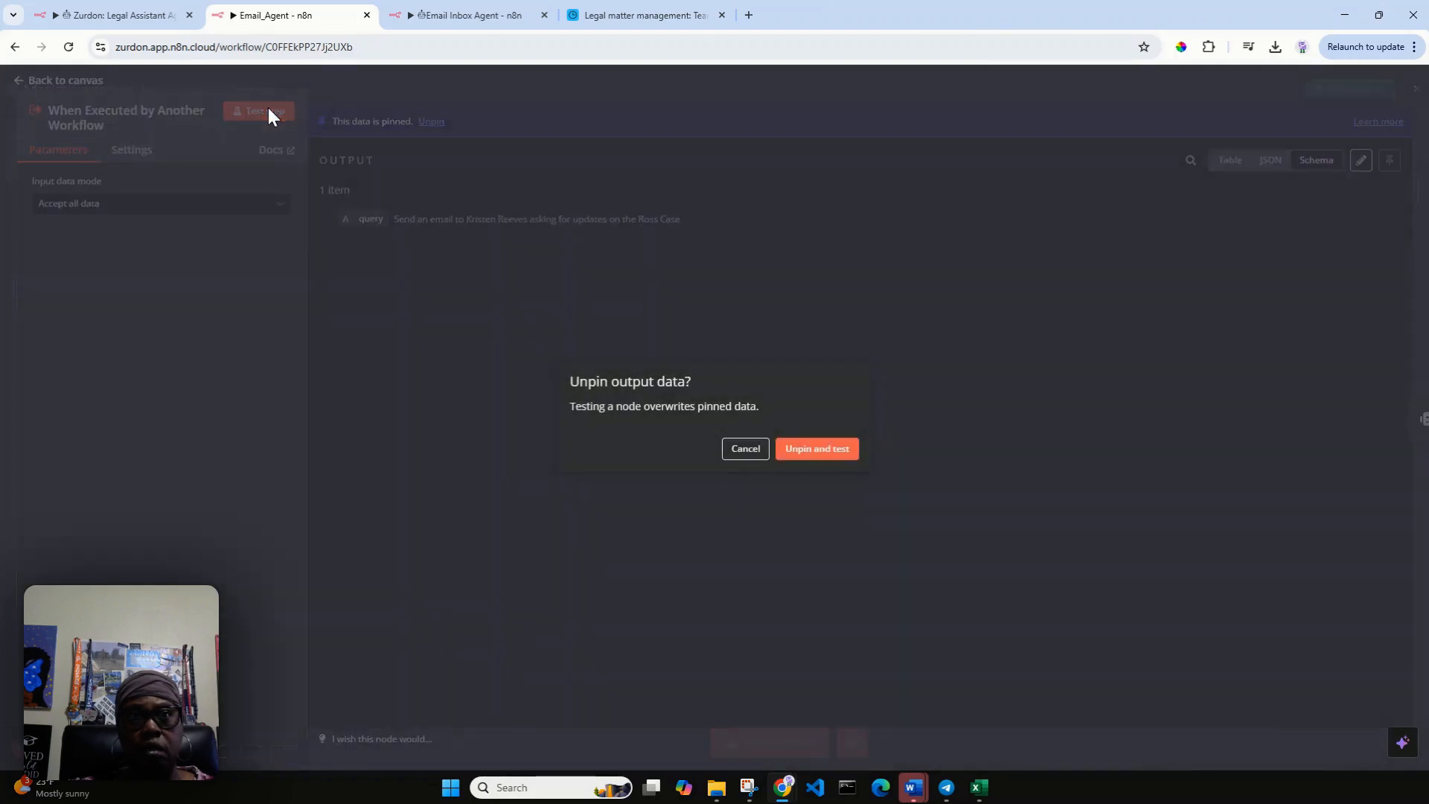
left_click(730, 450)
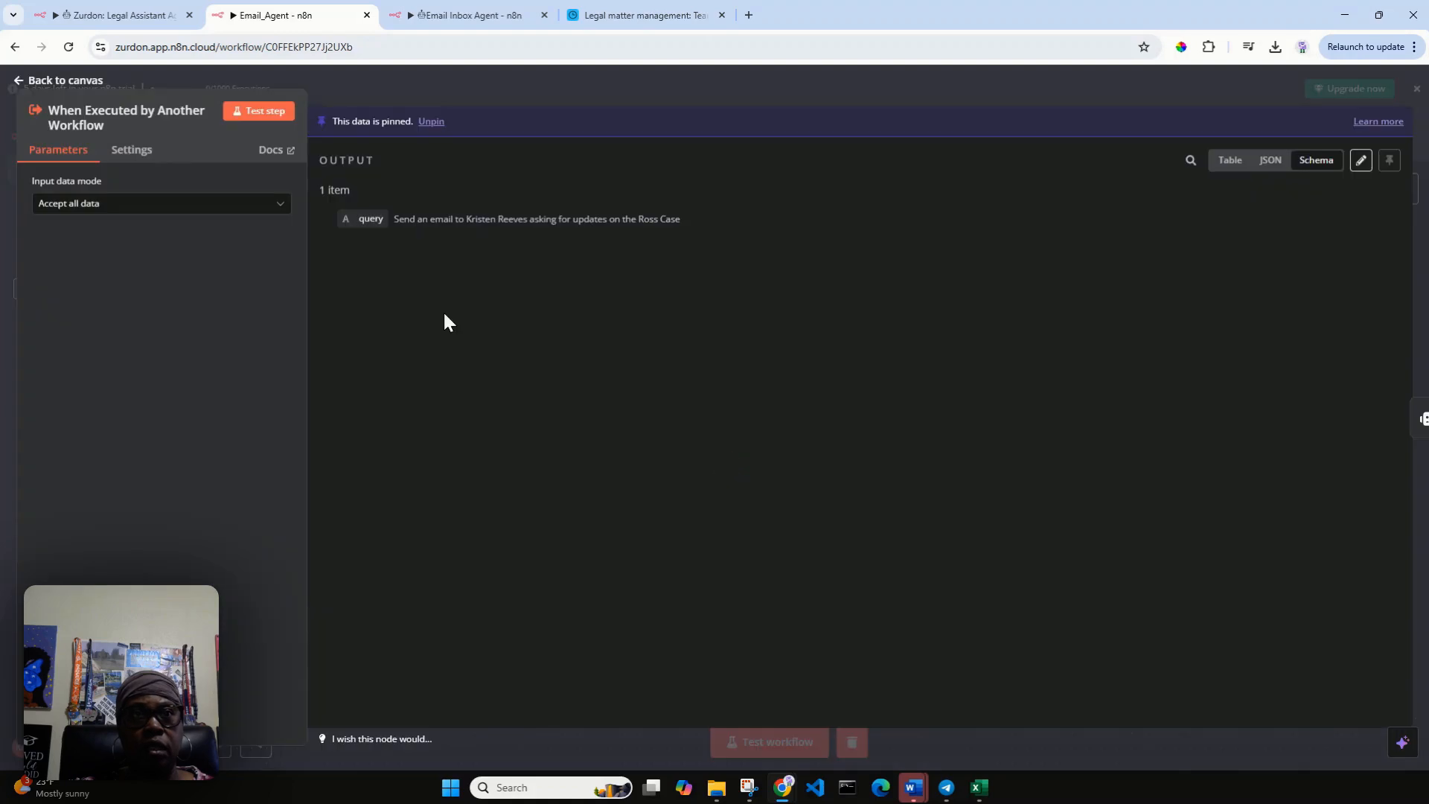
left_click(18, 82)
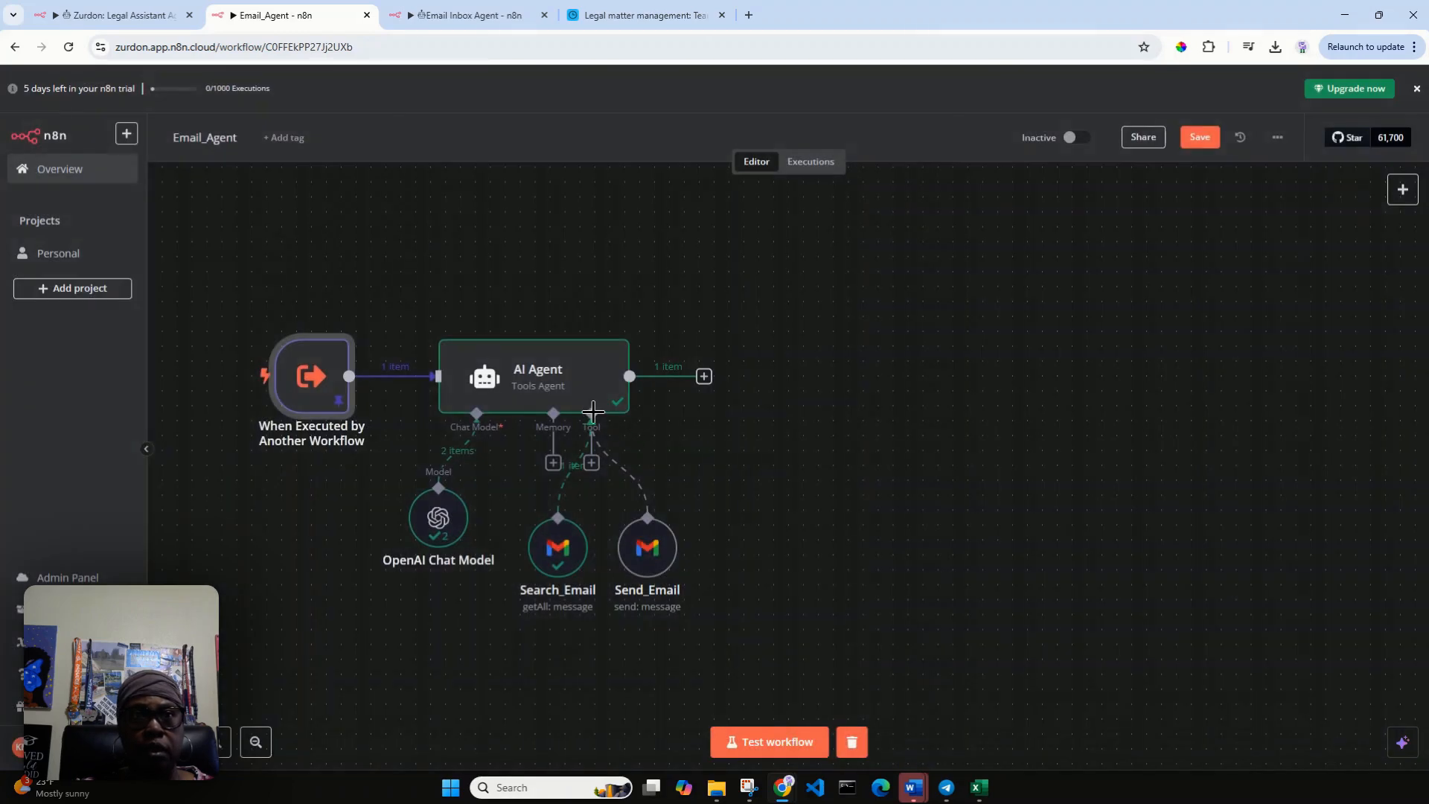
Try to run the AI Agent node again and save the Email_Agent workflow.
left_click(561, 326)
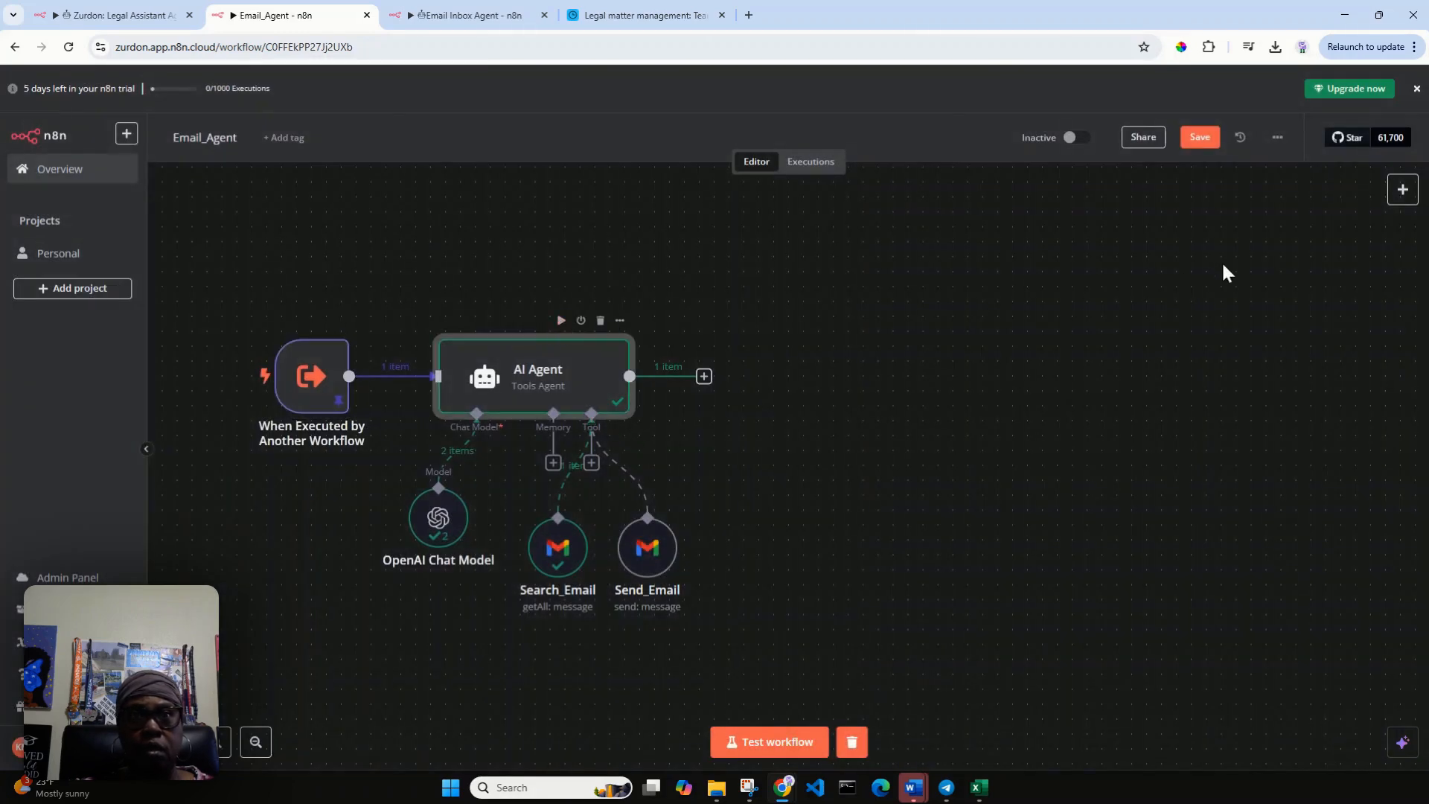
left_click(1200, 138)
mouse_move(562, 325)
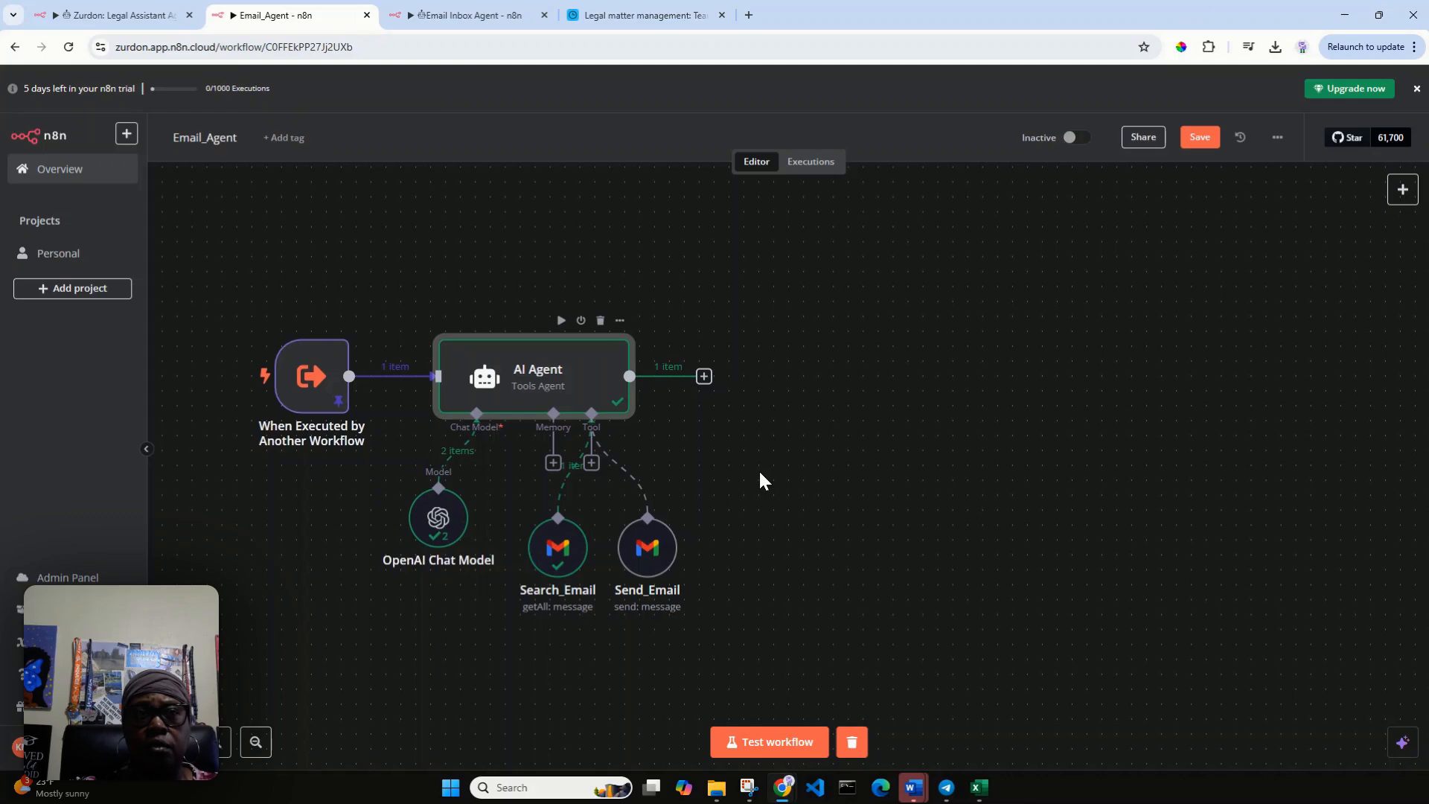
Add an Edit Fields (Set) node after the AI Agent's output.
left_click(704, 380)
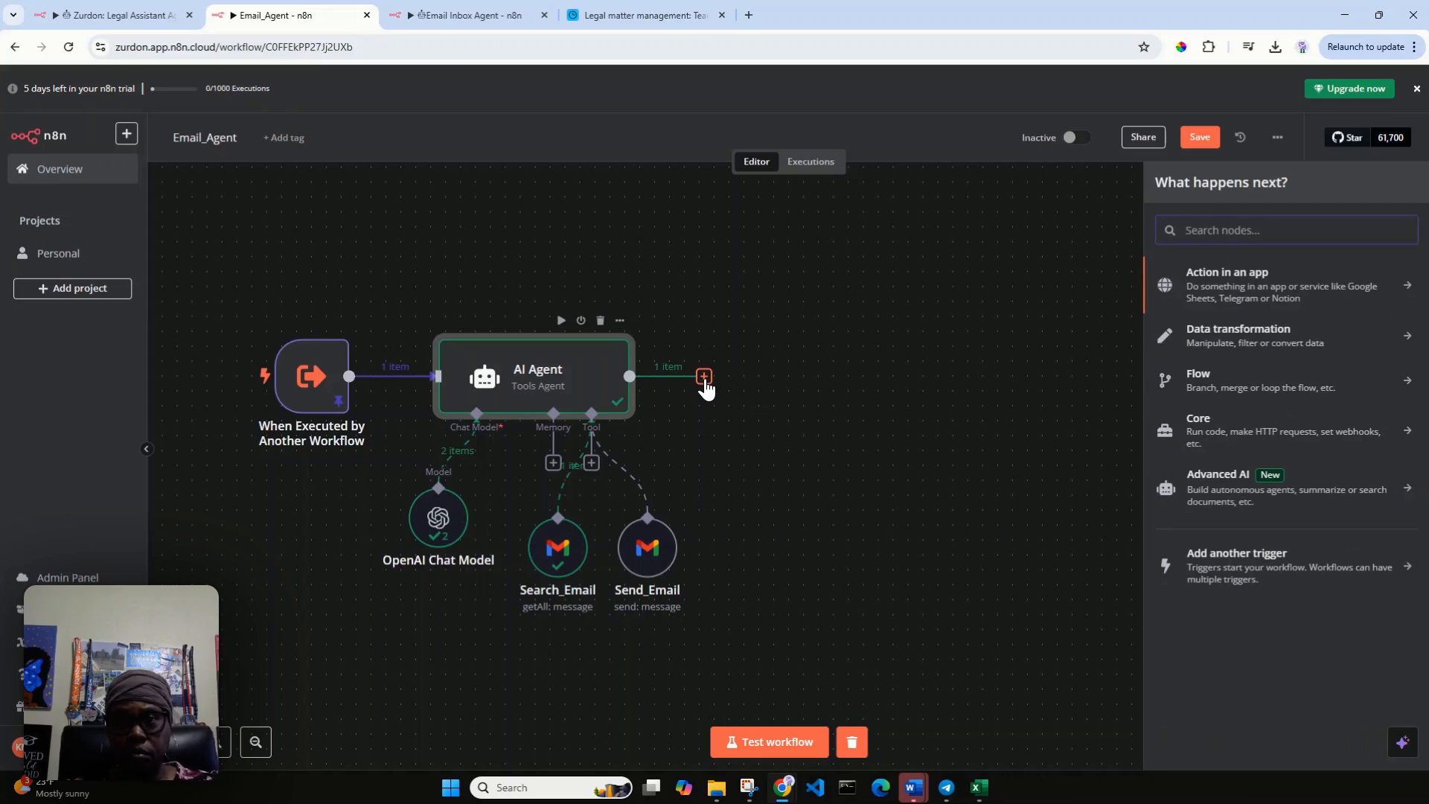
type("se")
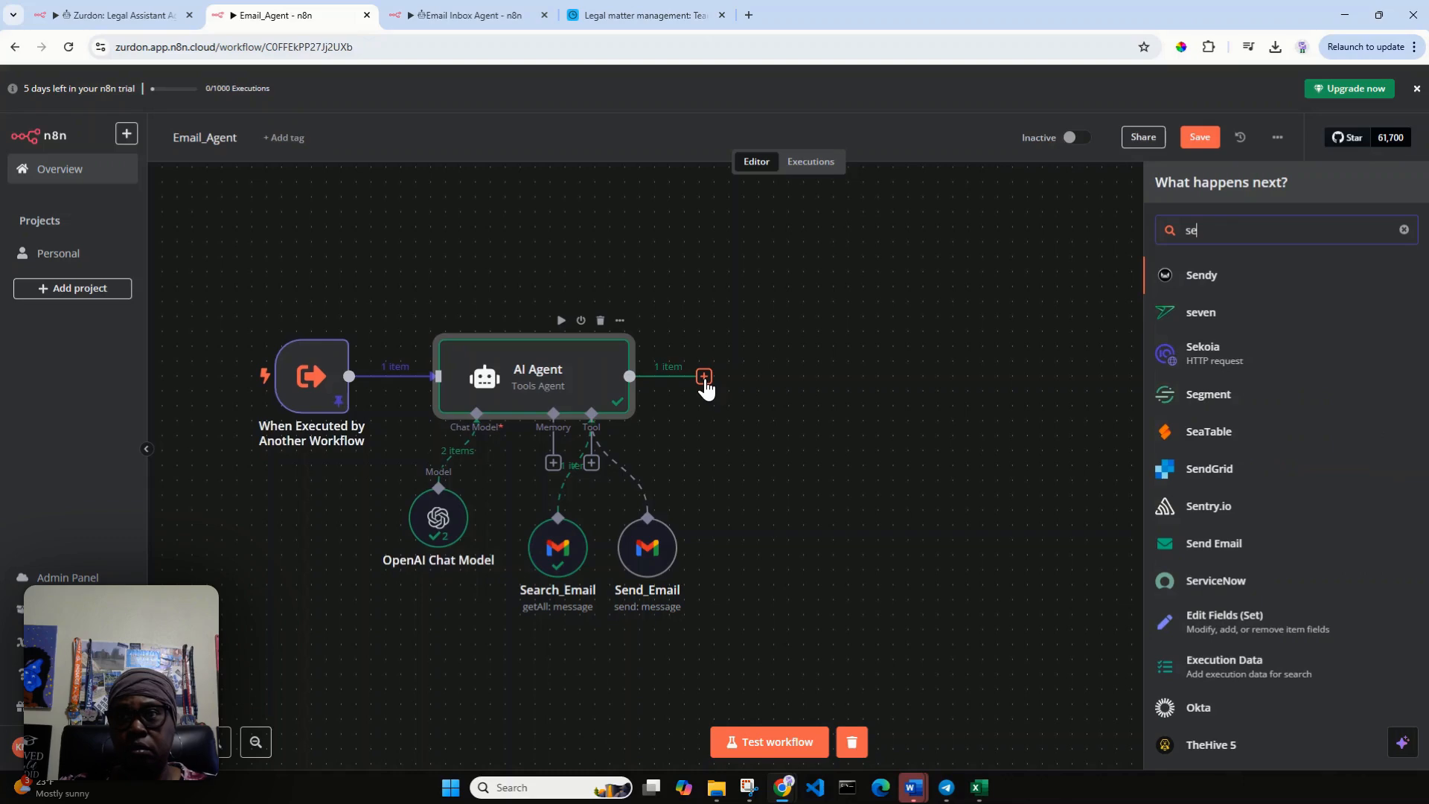
type("t")
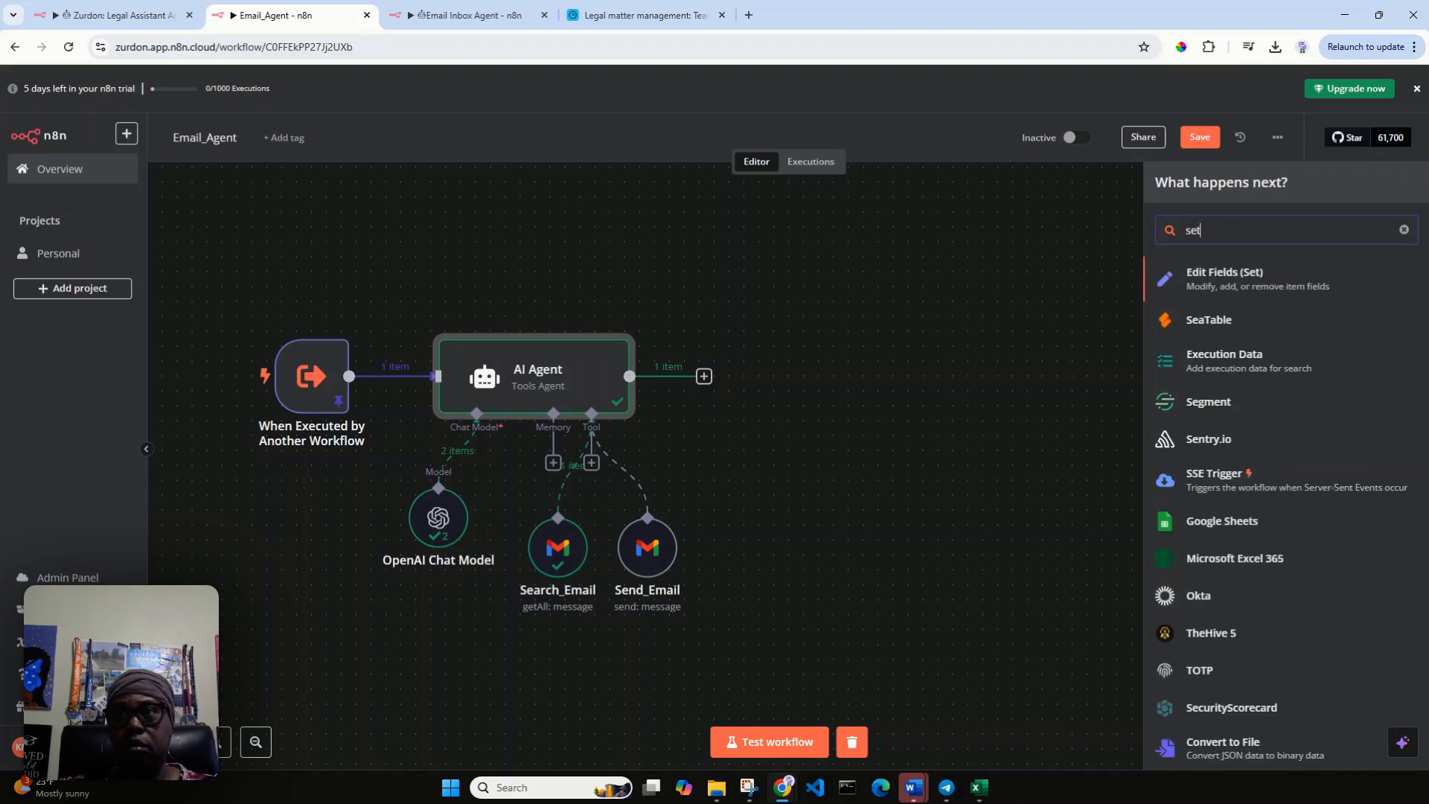
left_click(1204, 274)
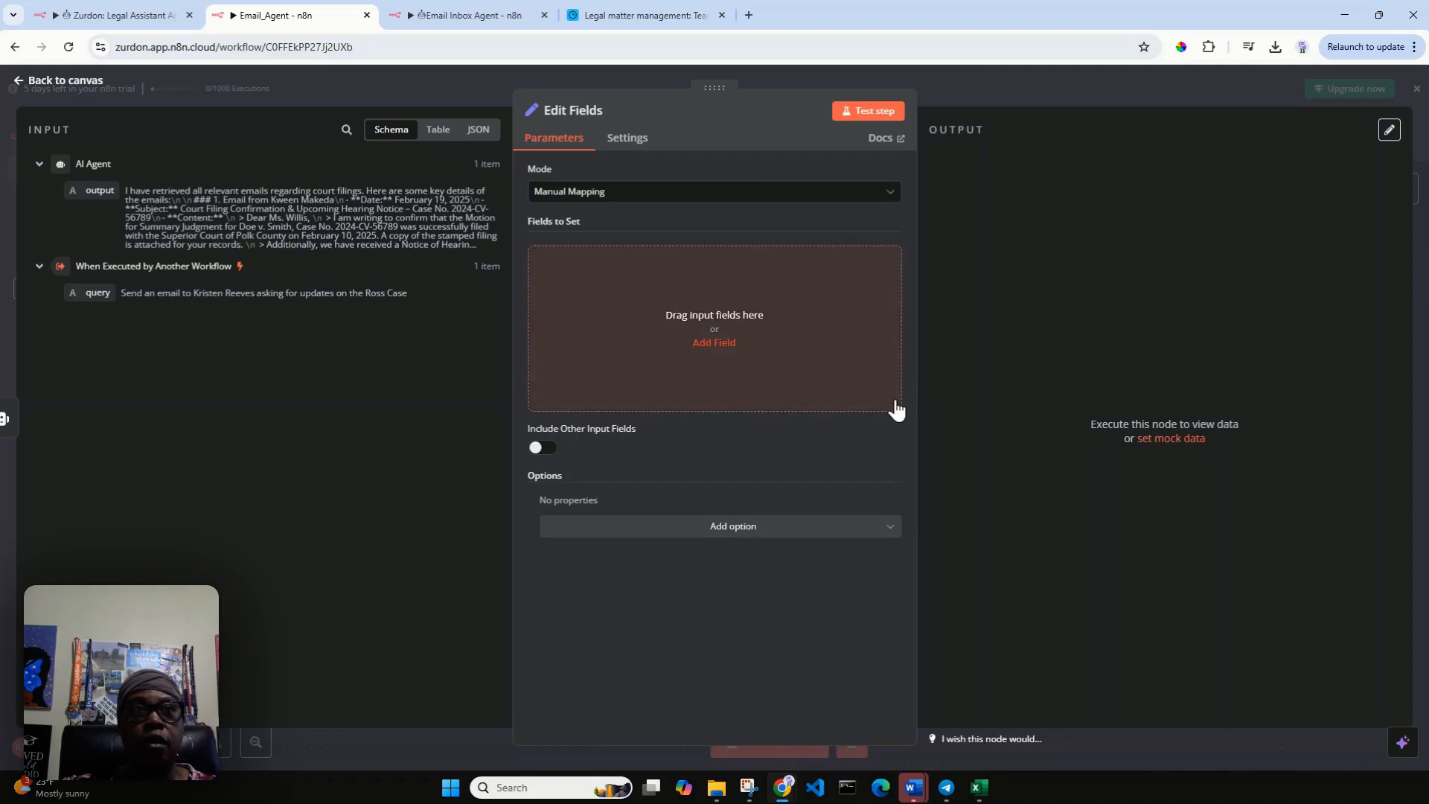
Add a string field named "response" to Edit Fields and map the AI Agent's output to it as {{ $json.output }}.
left_click(750, 356)
left_click(657, 262)
type("re")
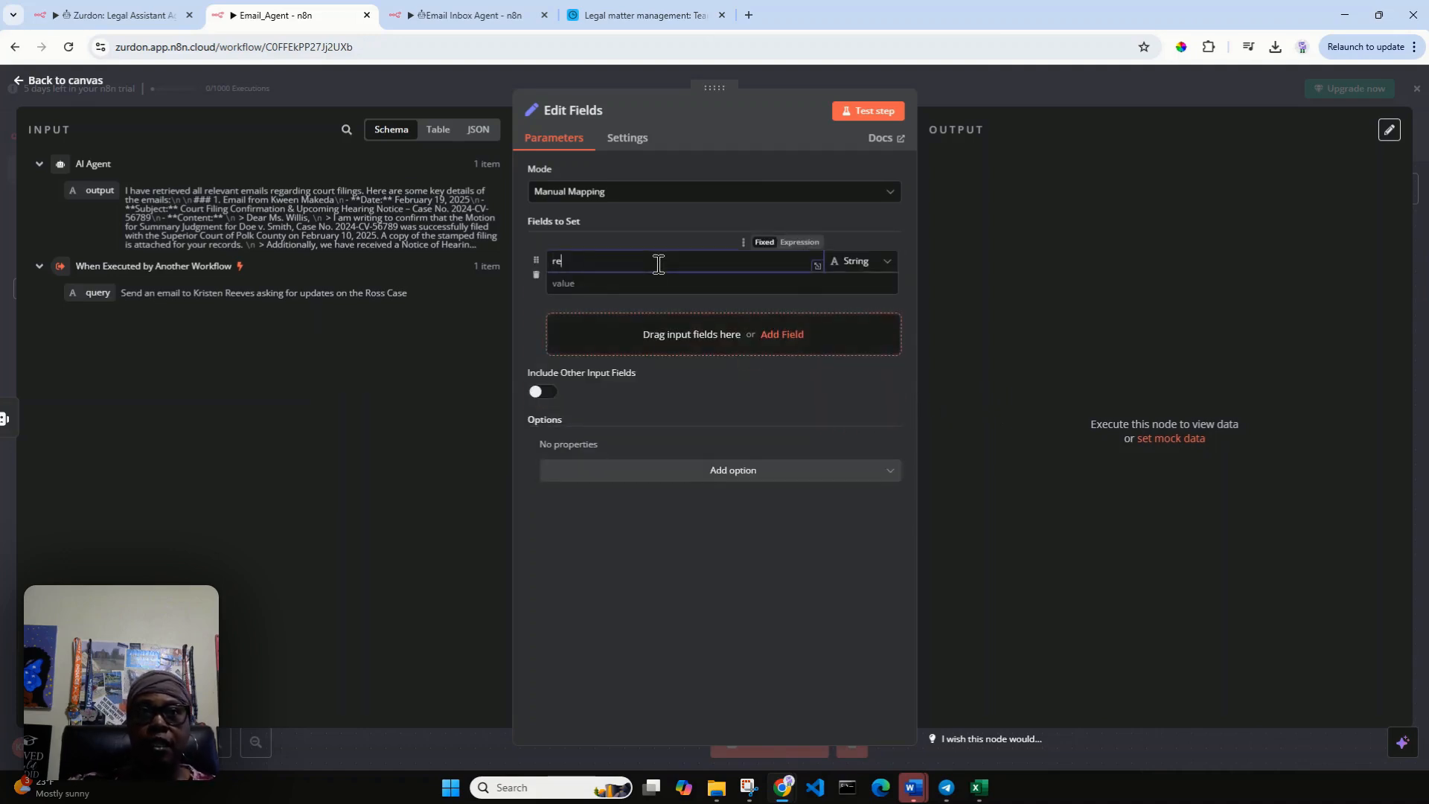
type("sponse")
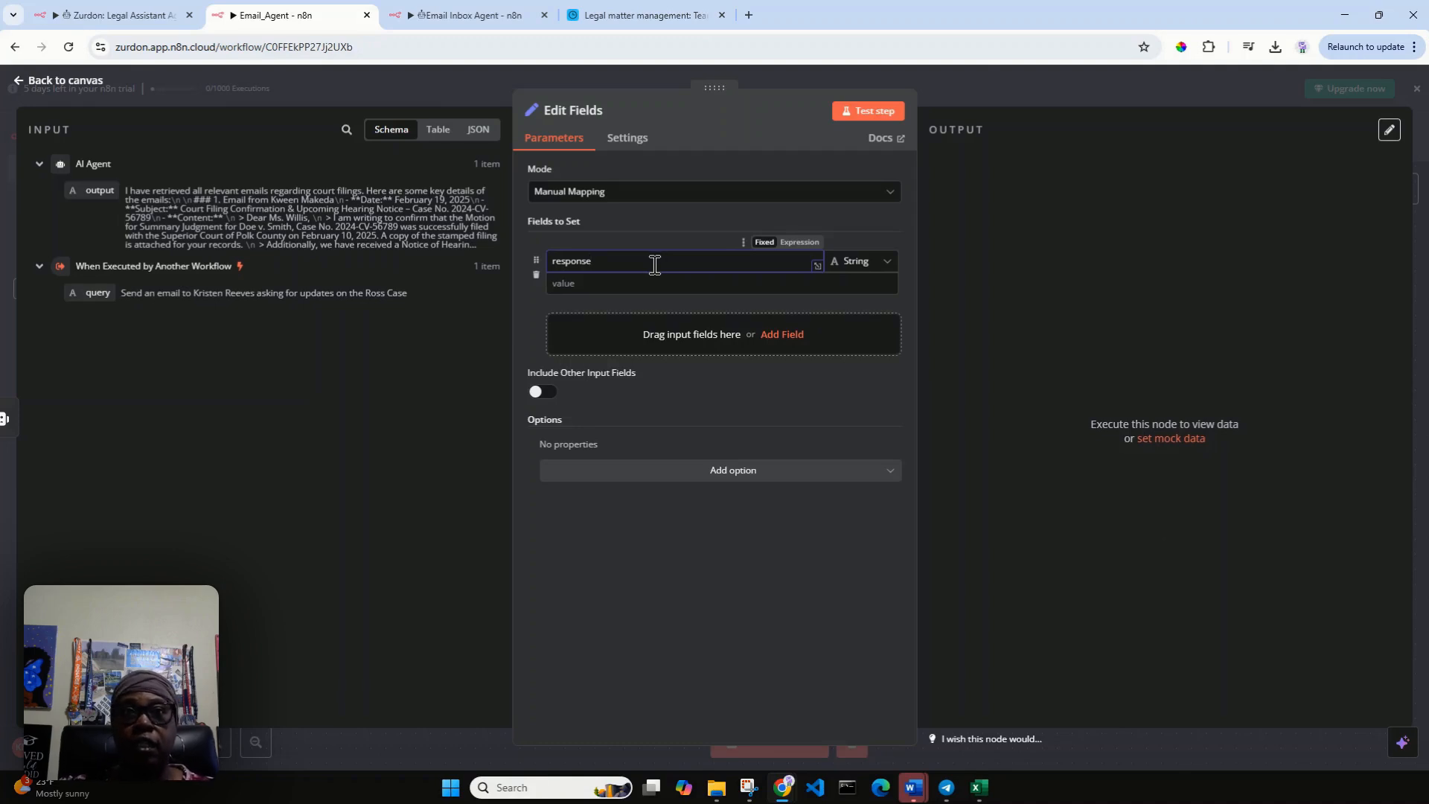
left_click_drag(100, 190, 648, 282)
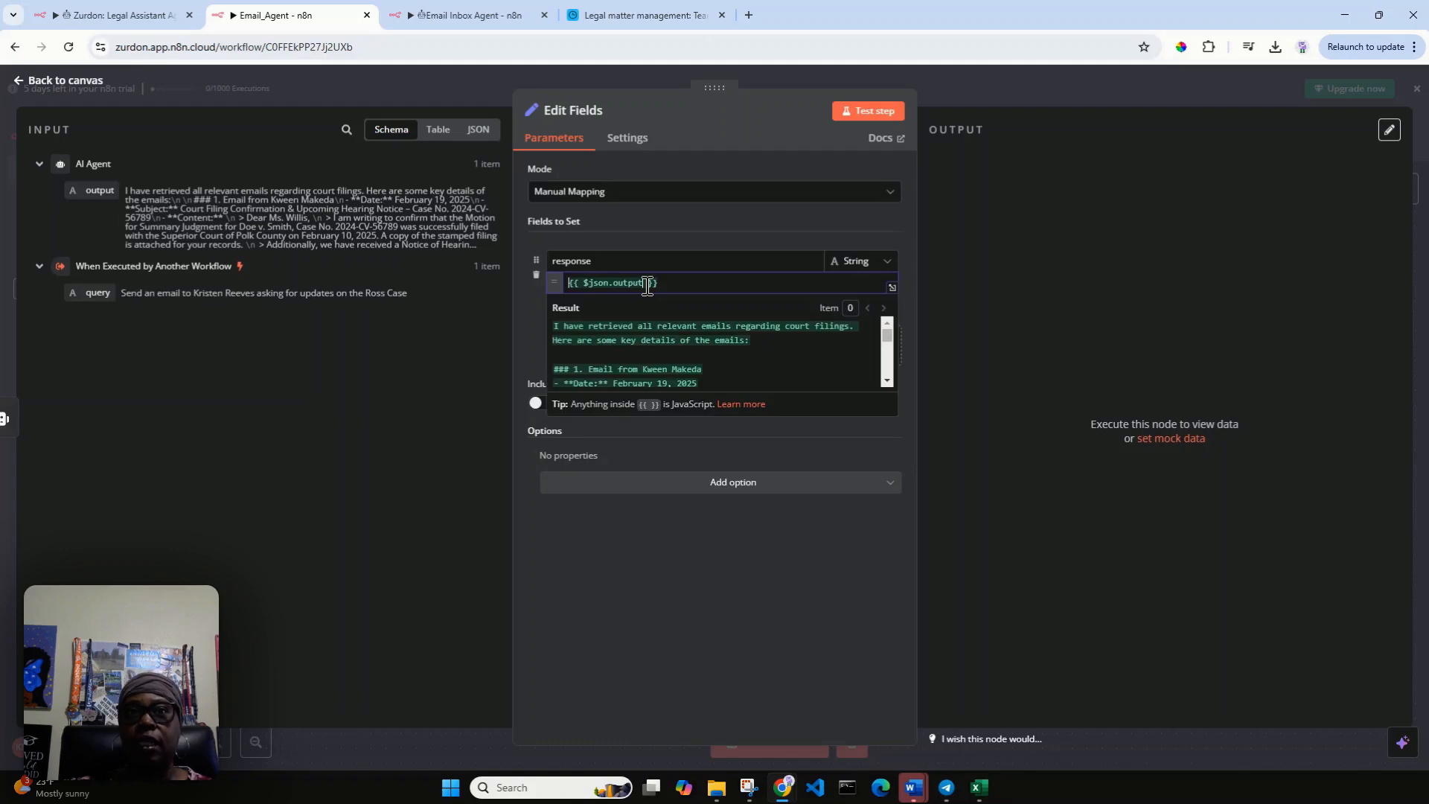
Test the Edit Fields node, view its output as a table, and save the Email_Agent workflow.
left_click(881, 108)
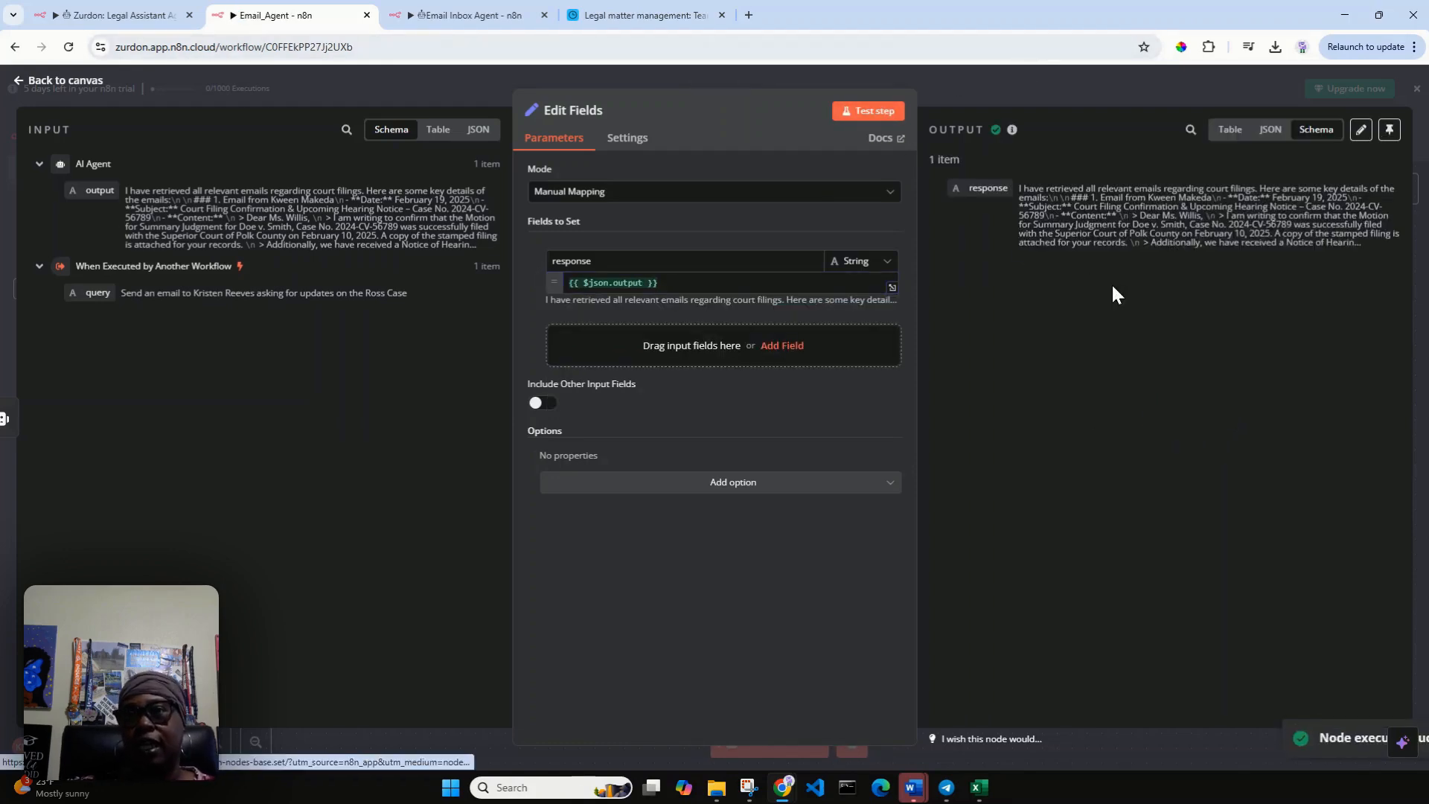
left_click(1229, 131)
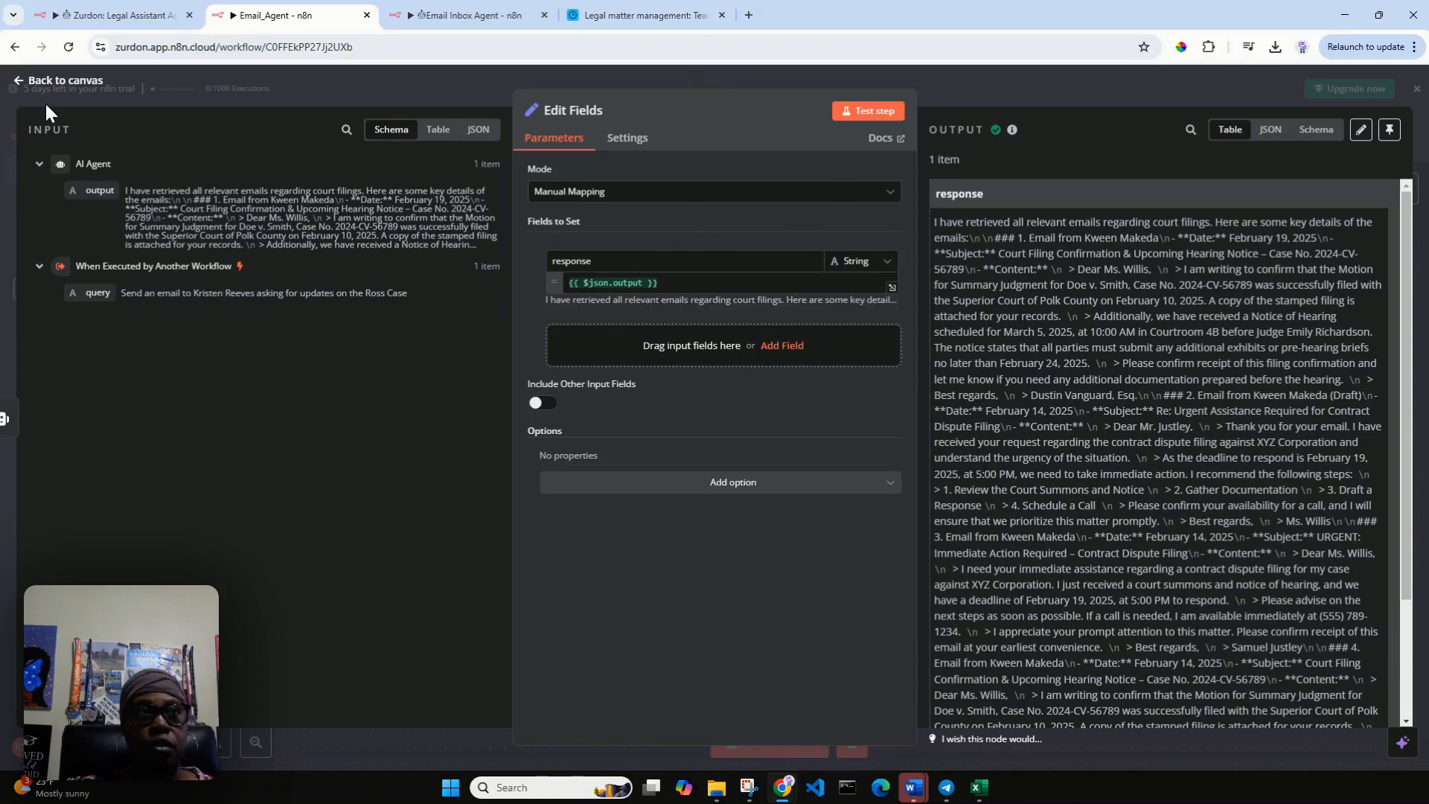
left_click(32, 82)
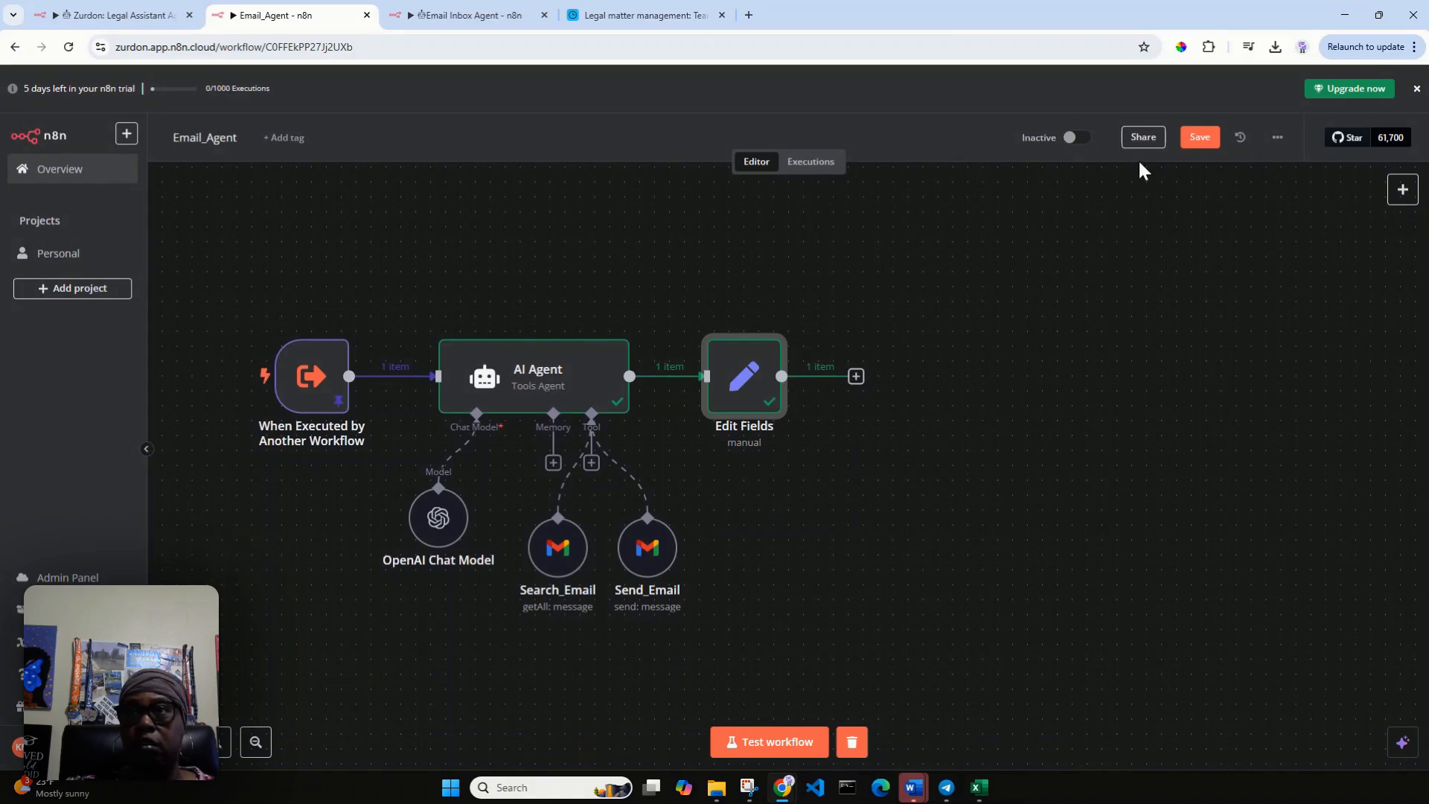
left_click(1201, 139)
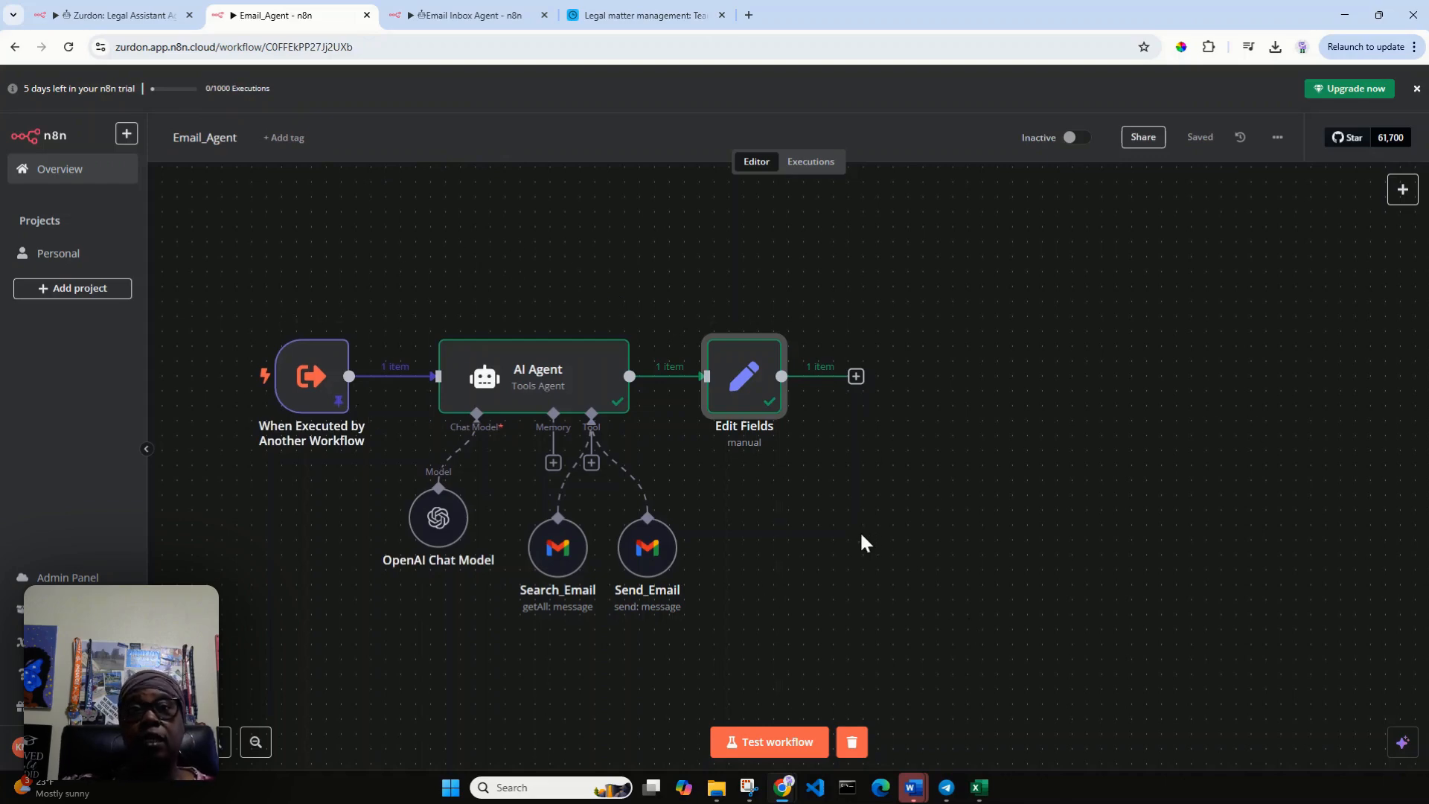
In the Legal Assistant Agent workflow, add a Call n8n Workflow Tool to the agent and set its Name to Email_Agent.
left_click(122, 16)
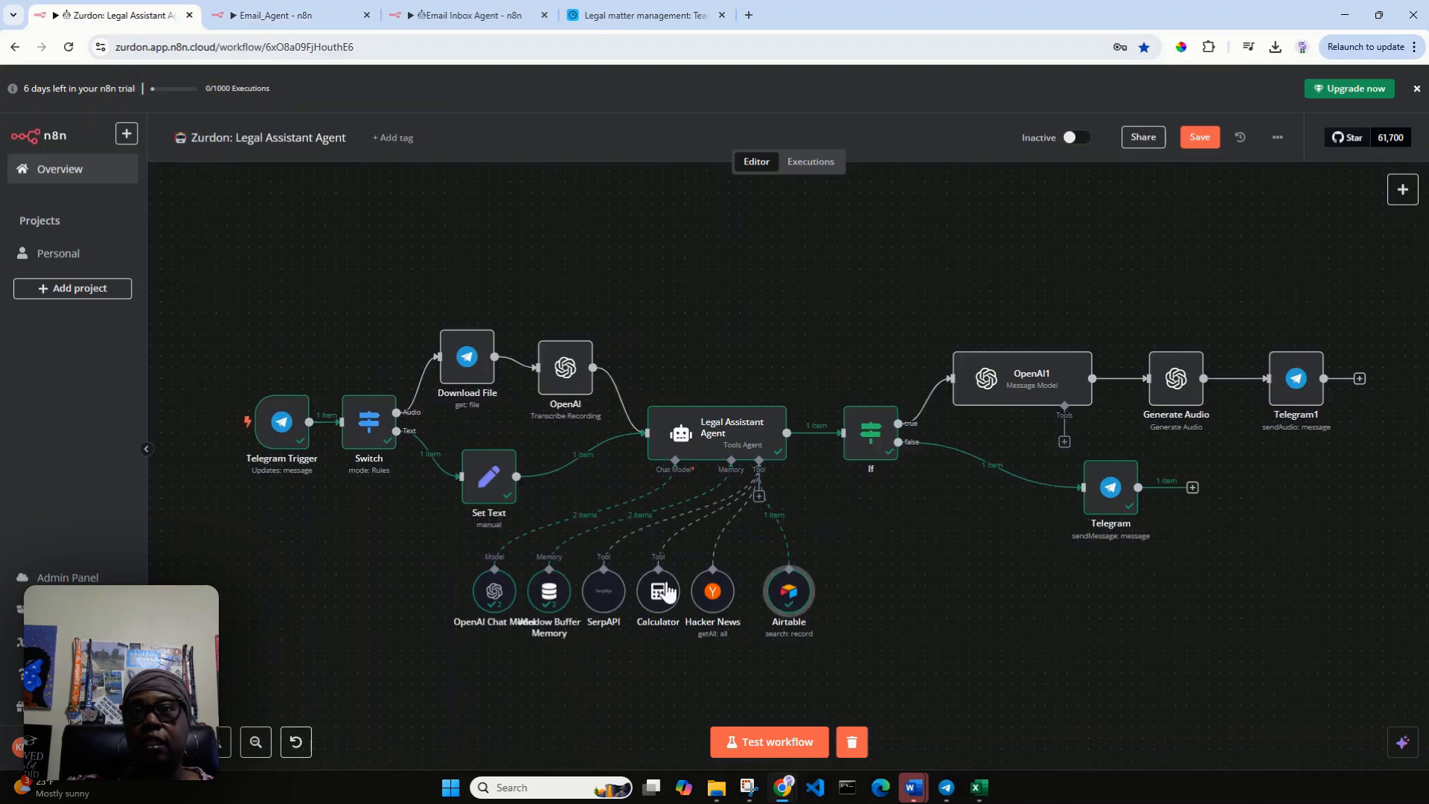
left_click(759, 497)
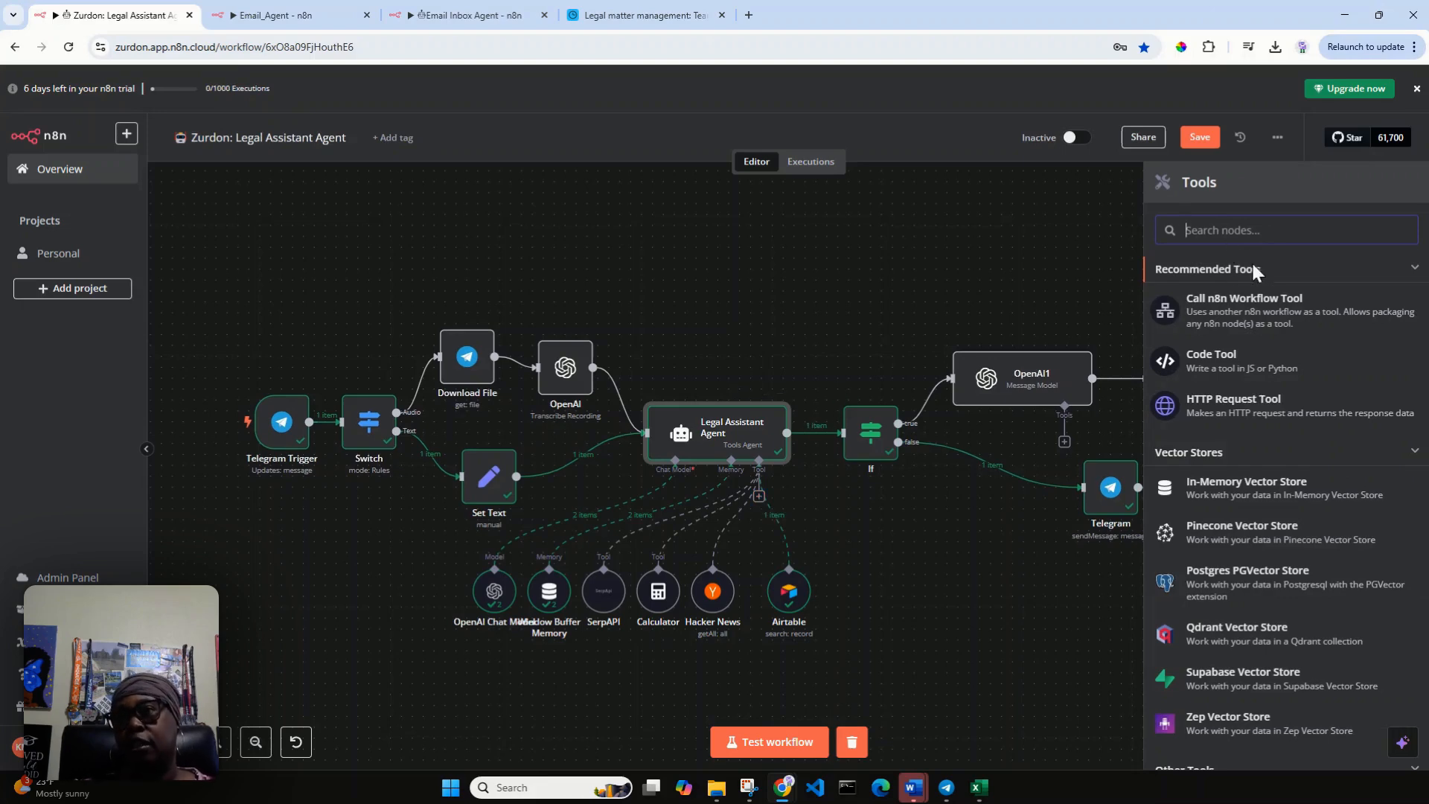
left_click(1267, 314)
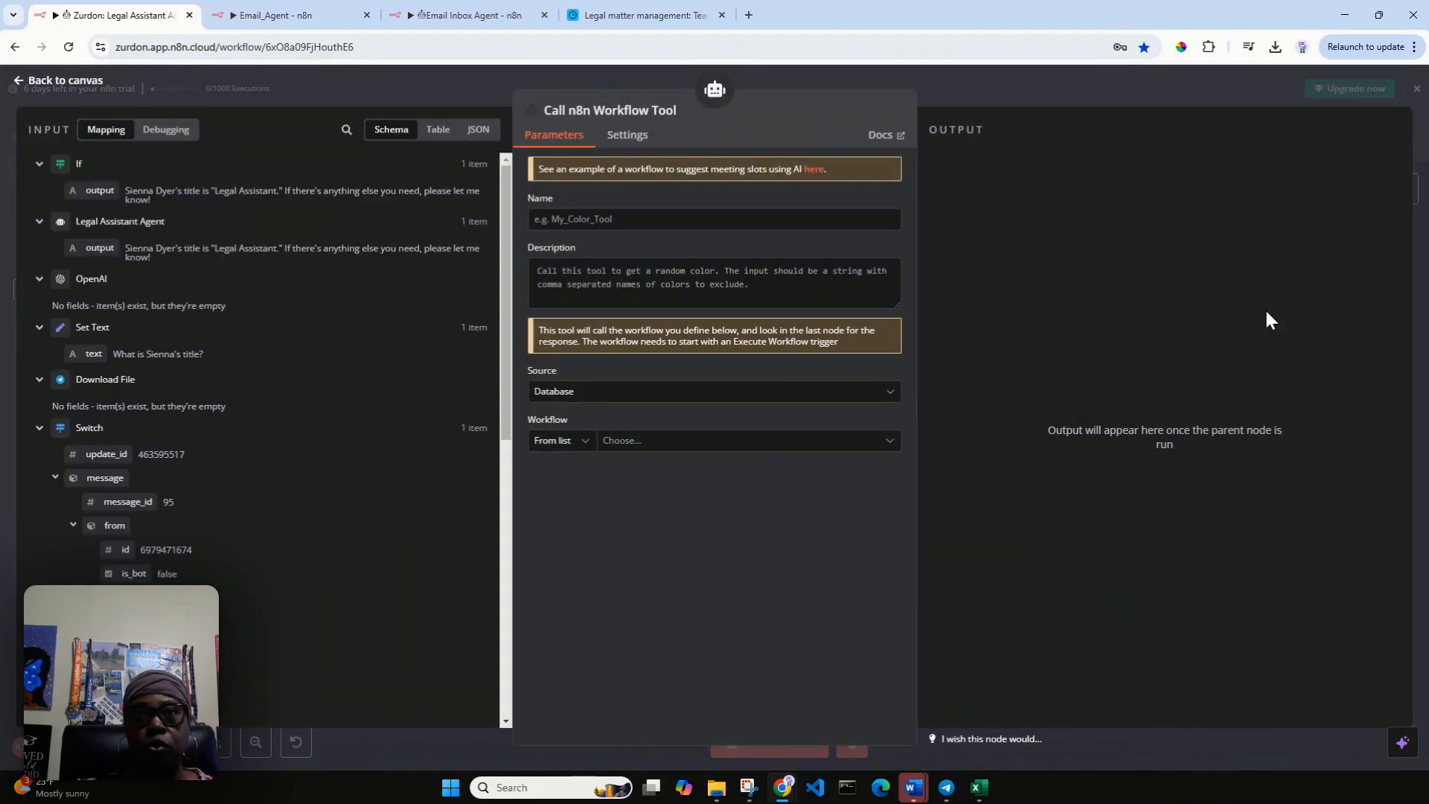
left_click(679, 218)
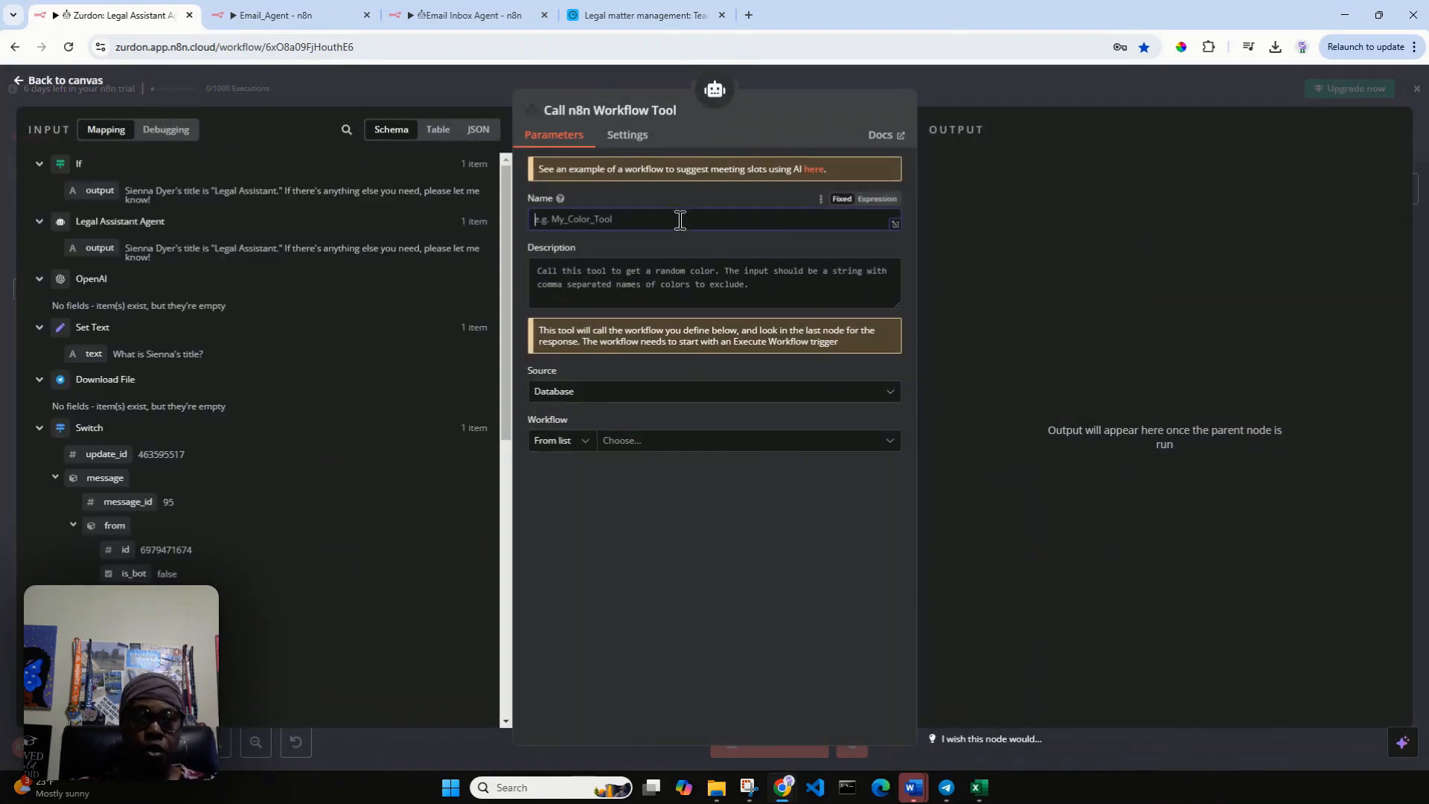
type("Em")
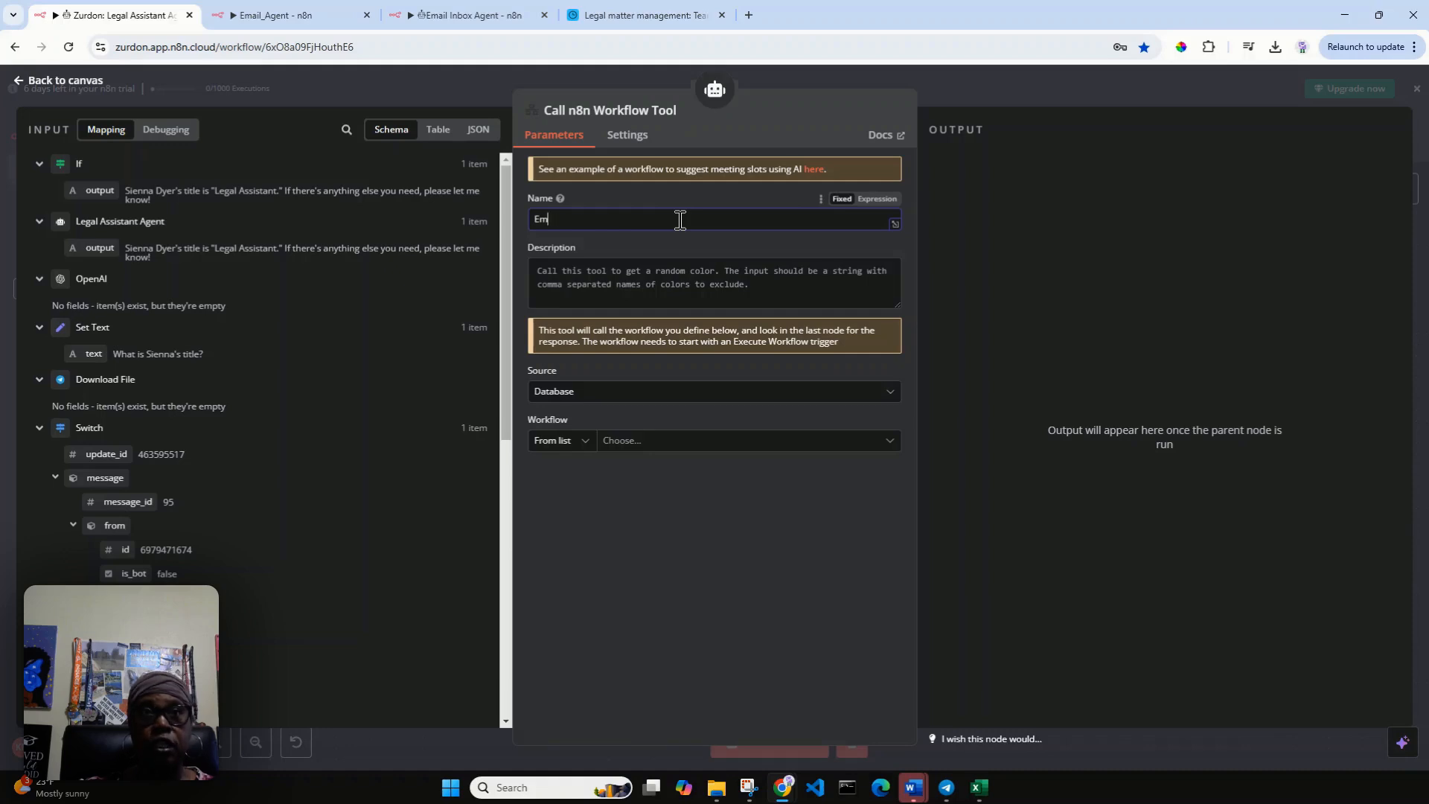
type("ail_A")
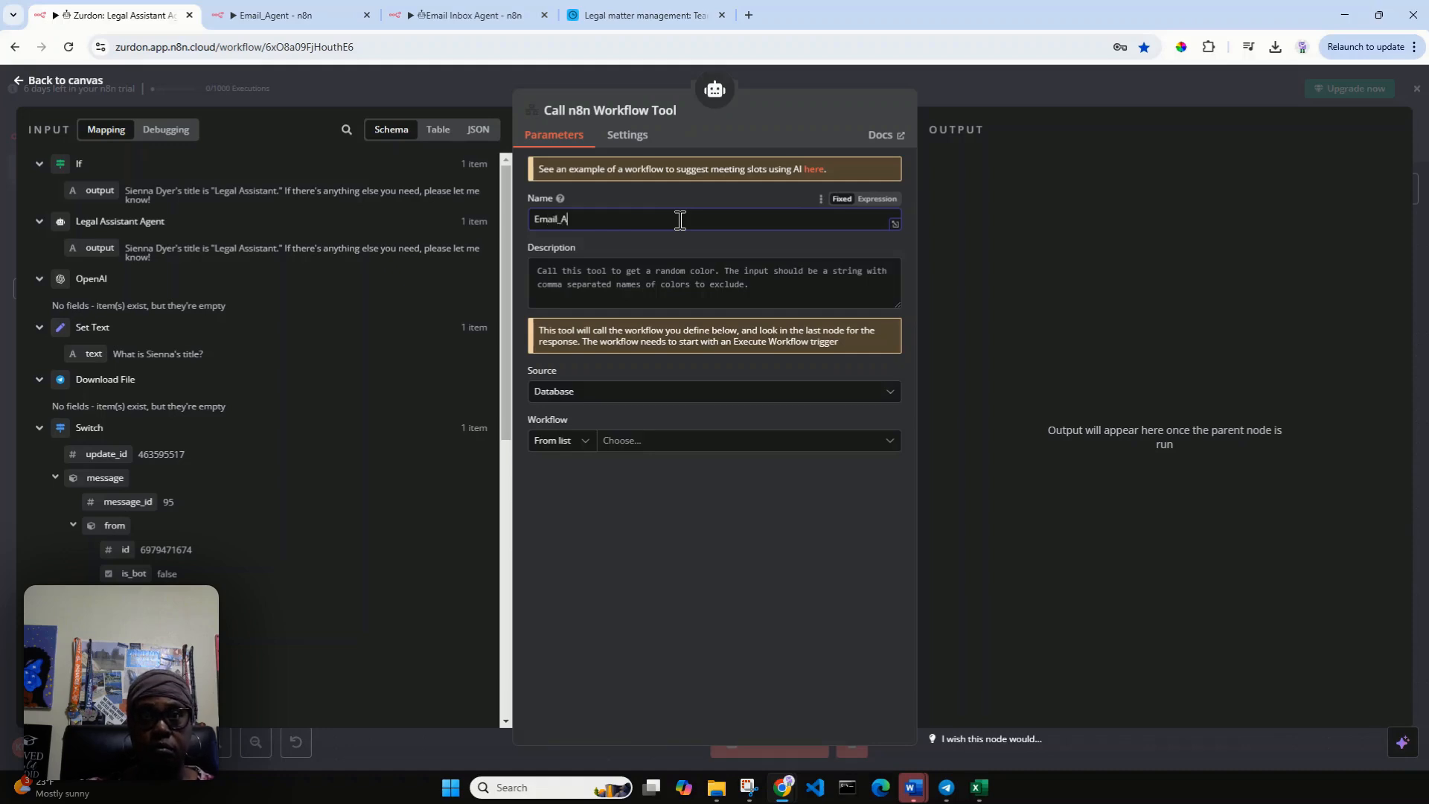
type("gent")
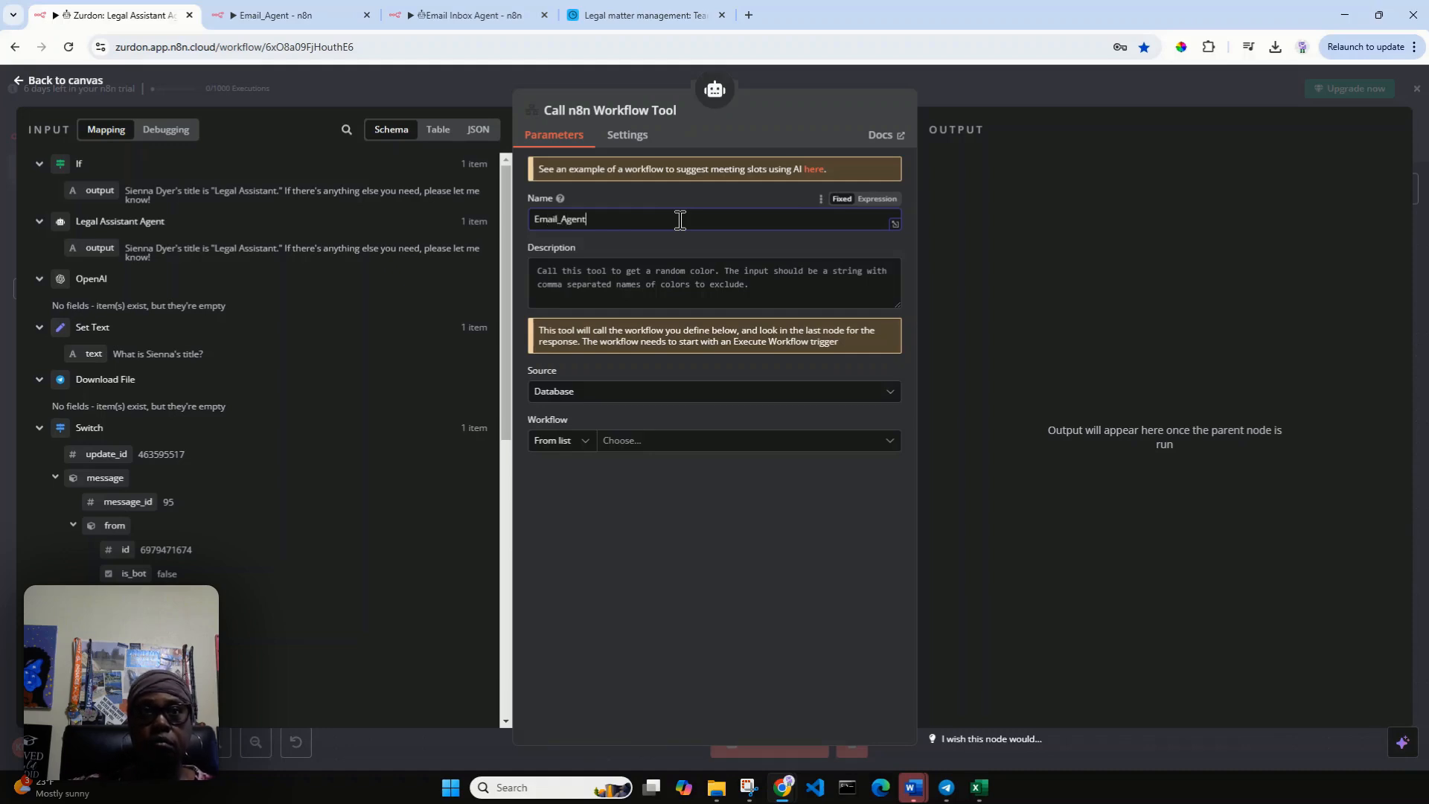
Describe the workflow tool as "This tool is to send and search emails.".
left_click(652, 280)
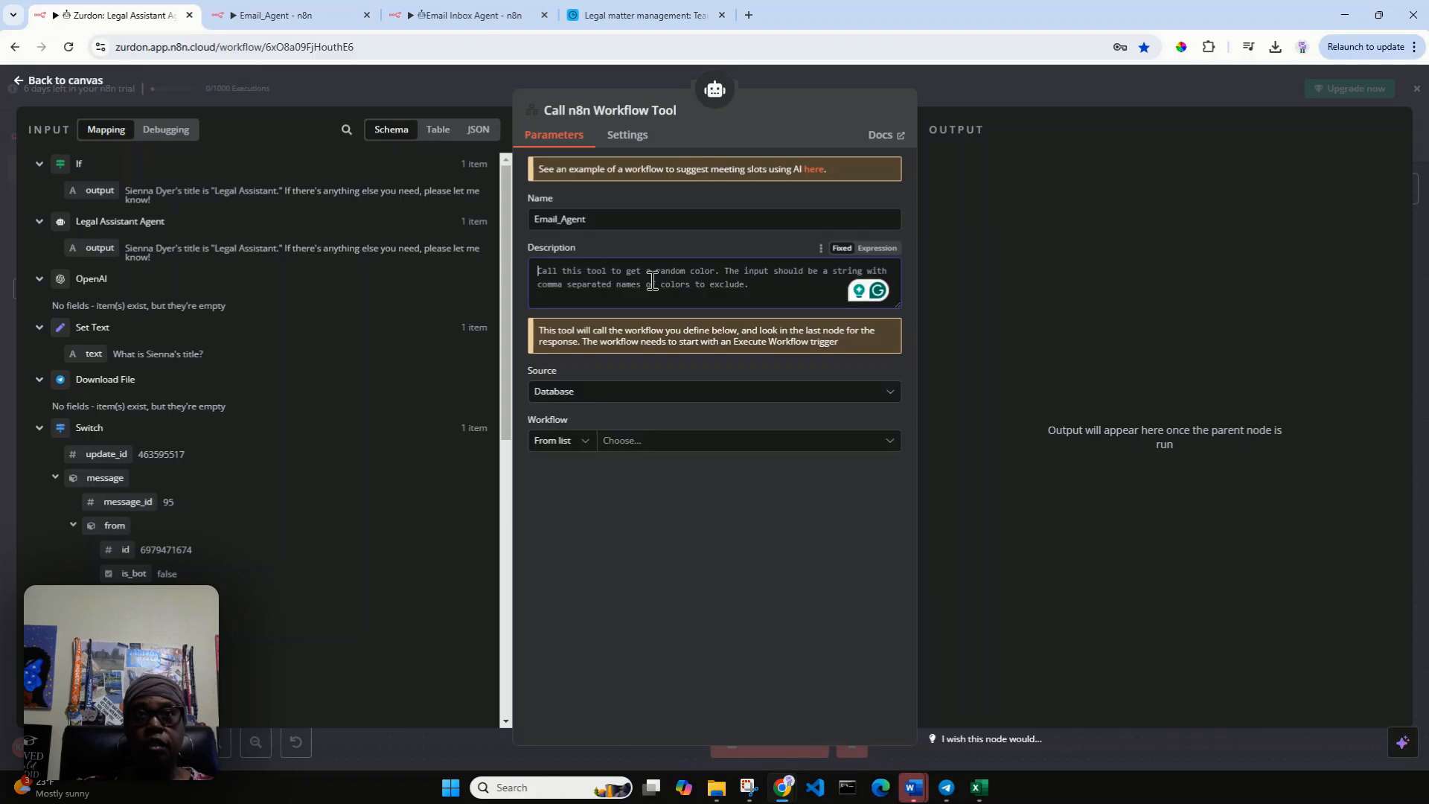
type("This tool is")
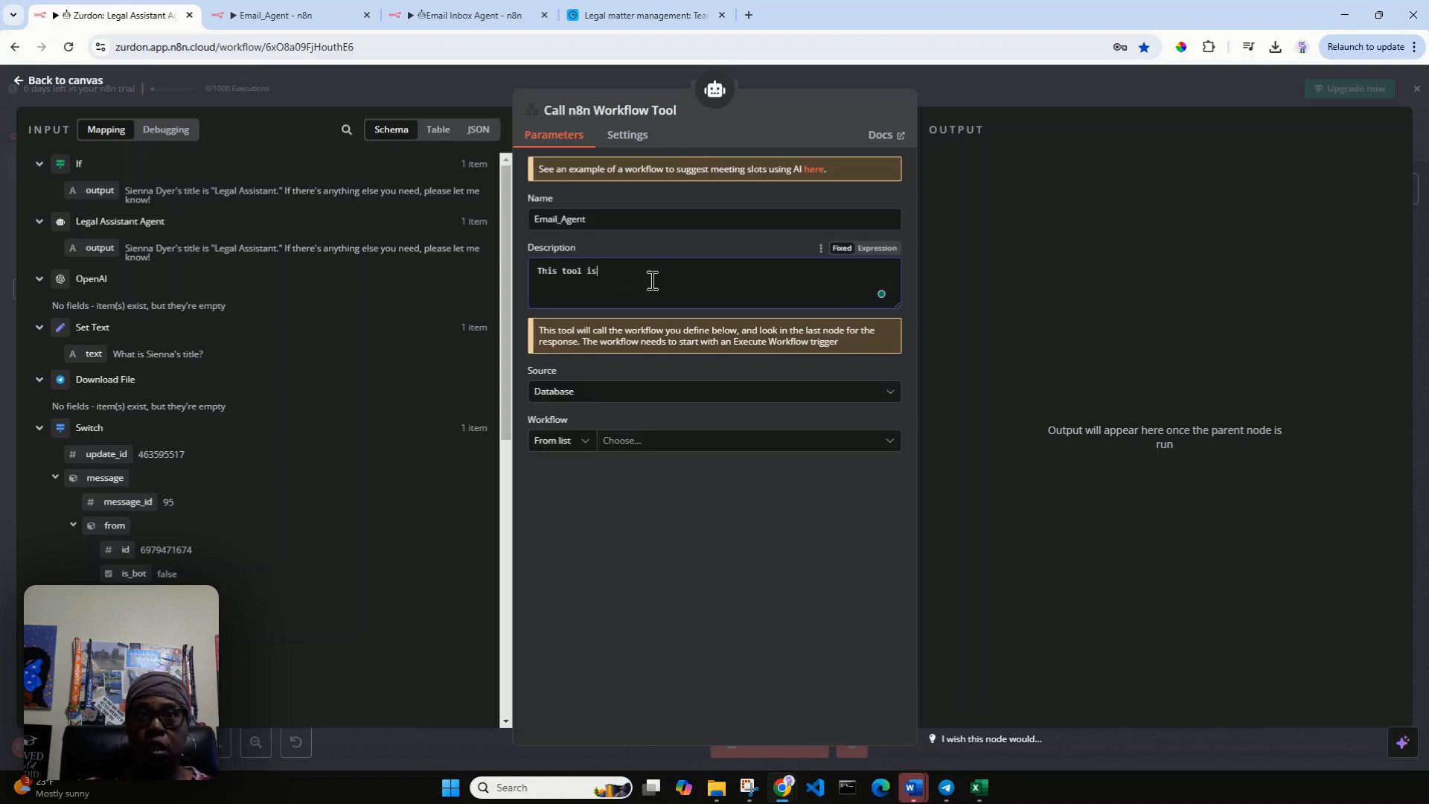
type(" to ")
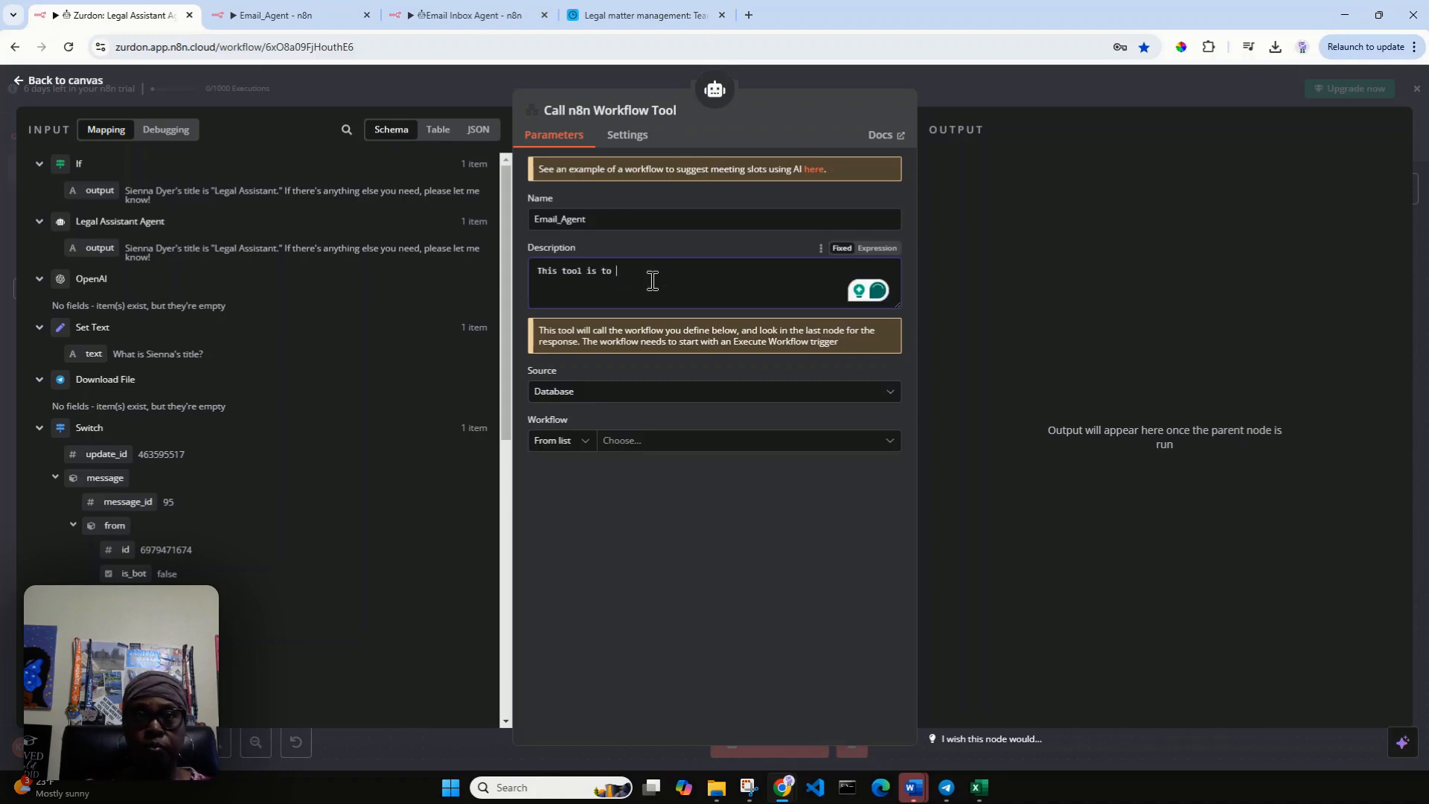
type("search")
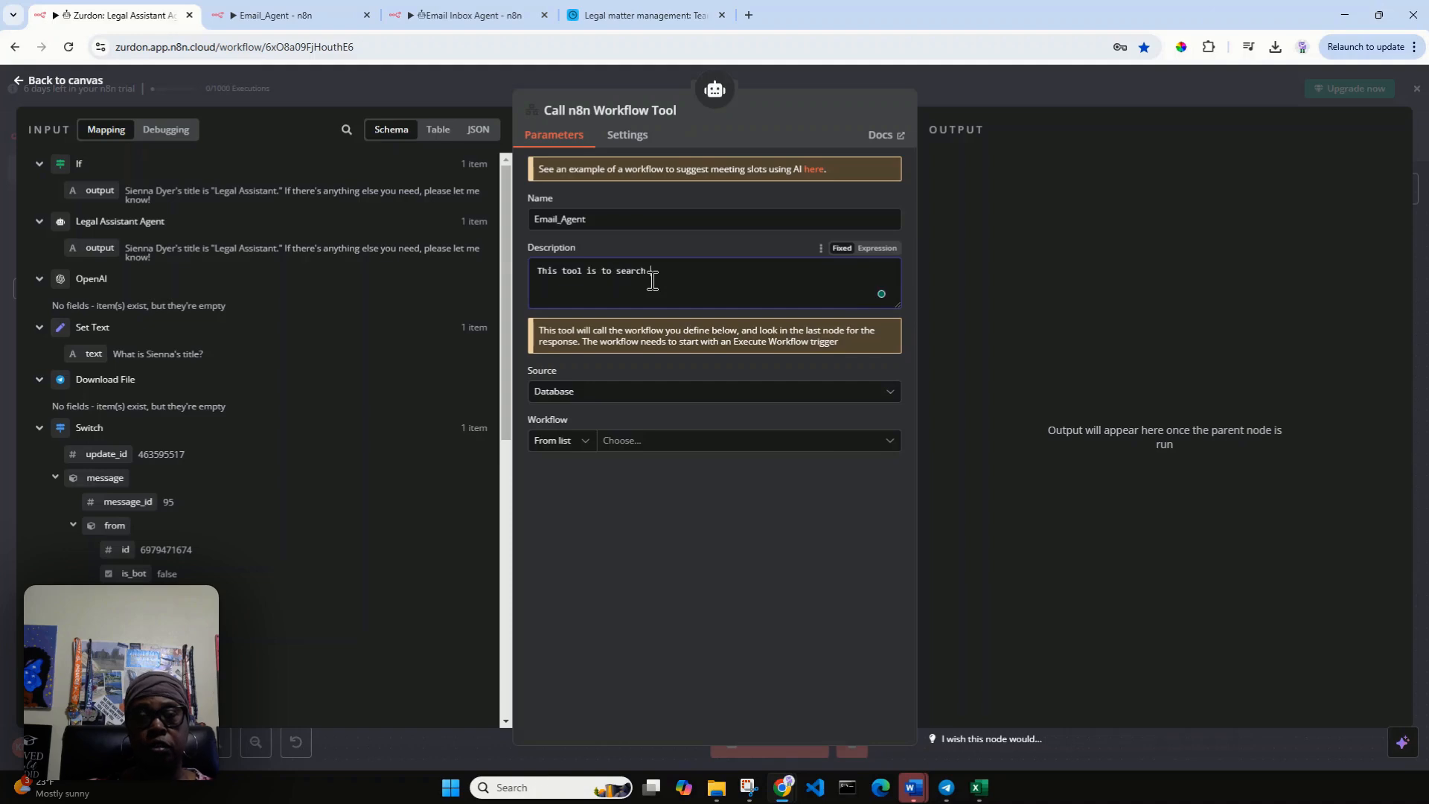
key("BackSpace")
key("BackSpace")
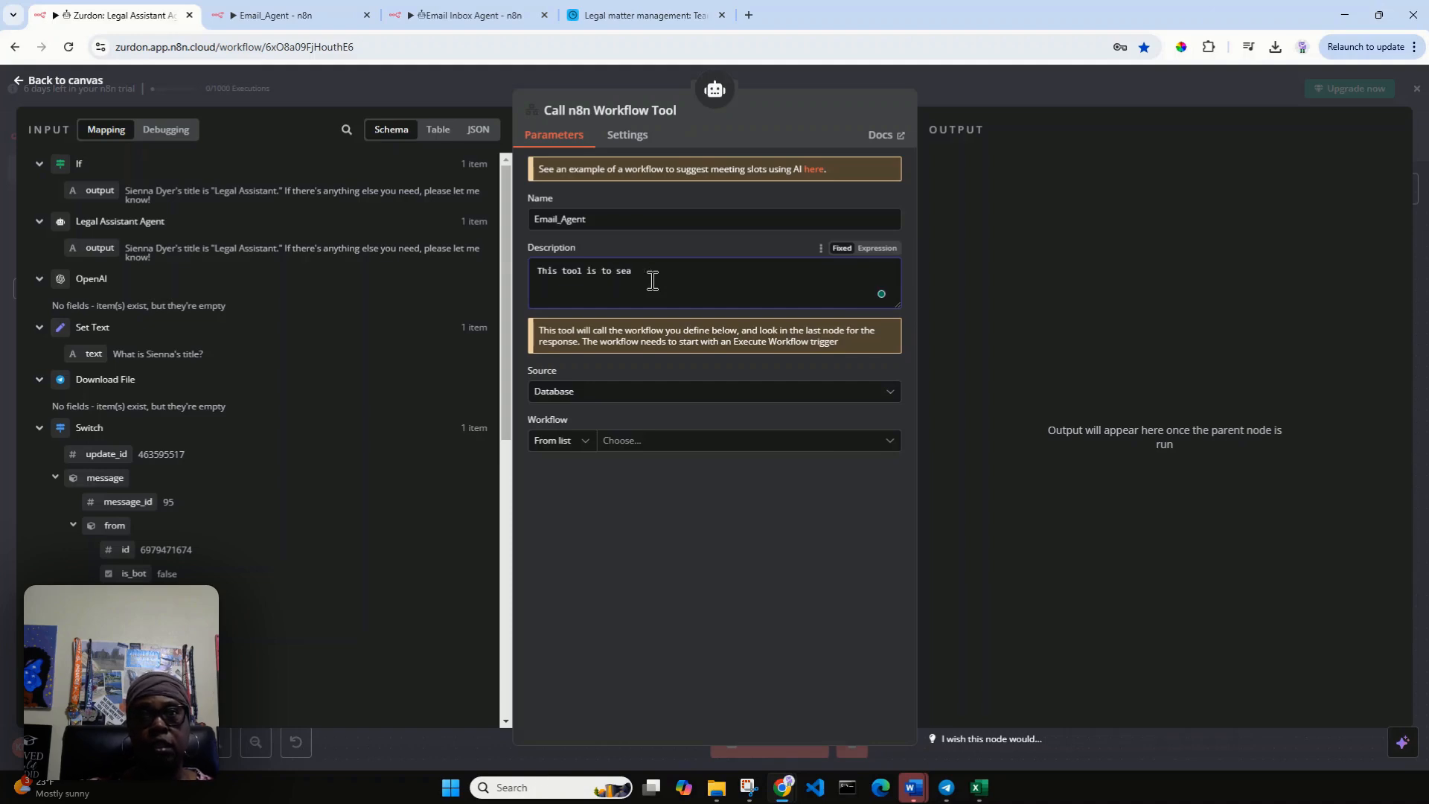
type("nd and search email")
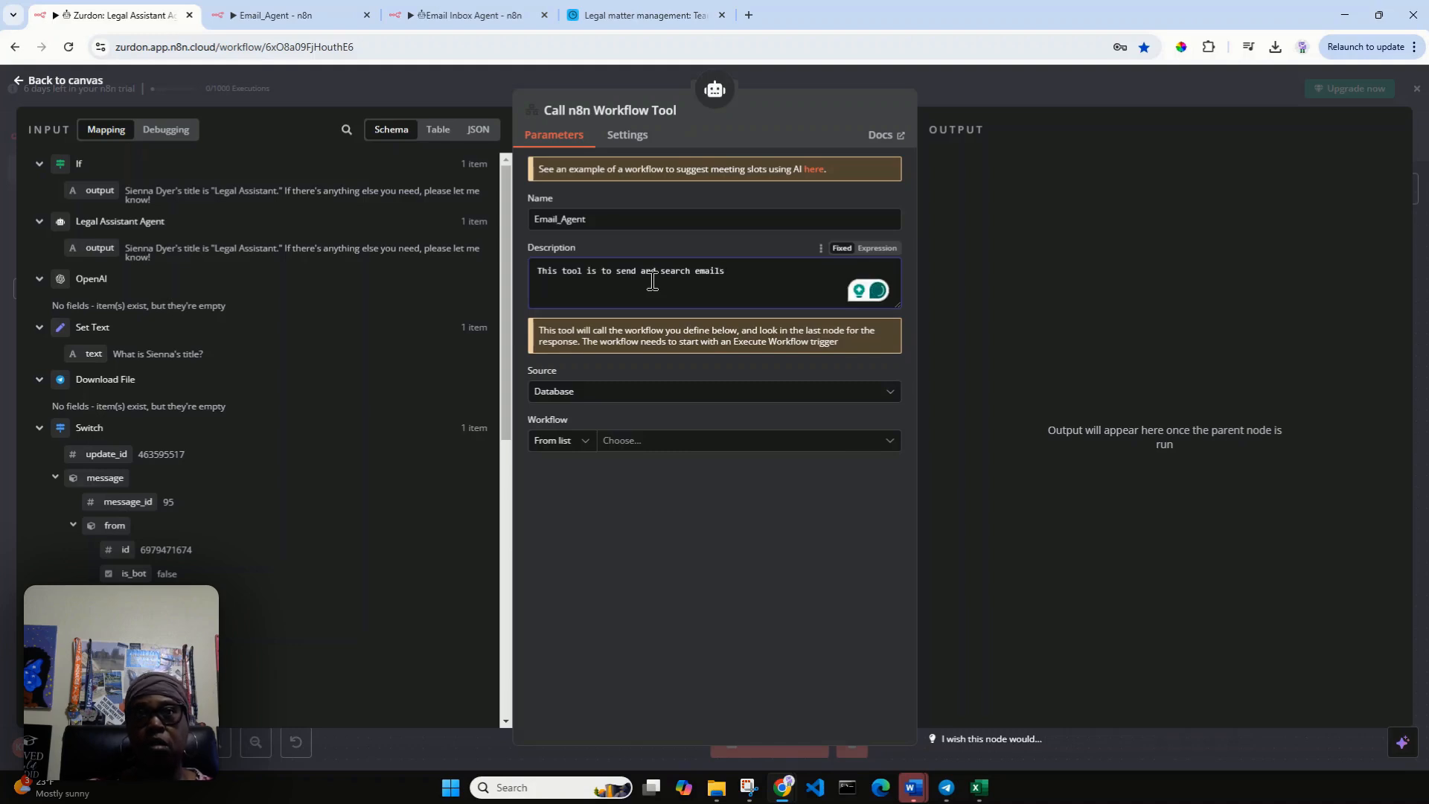
type("s.")
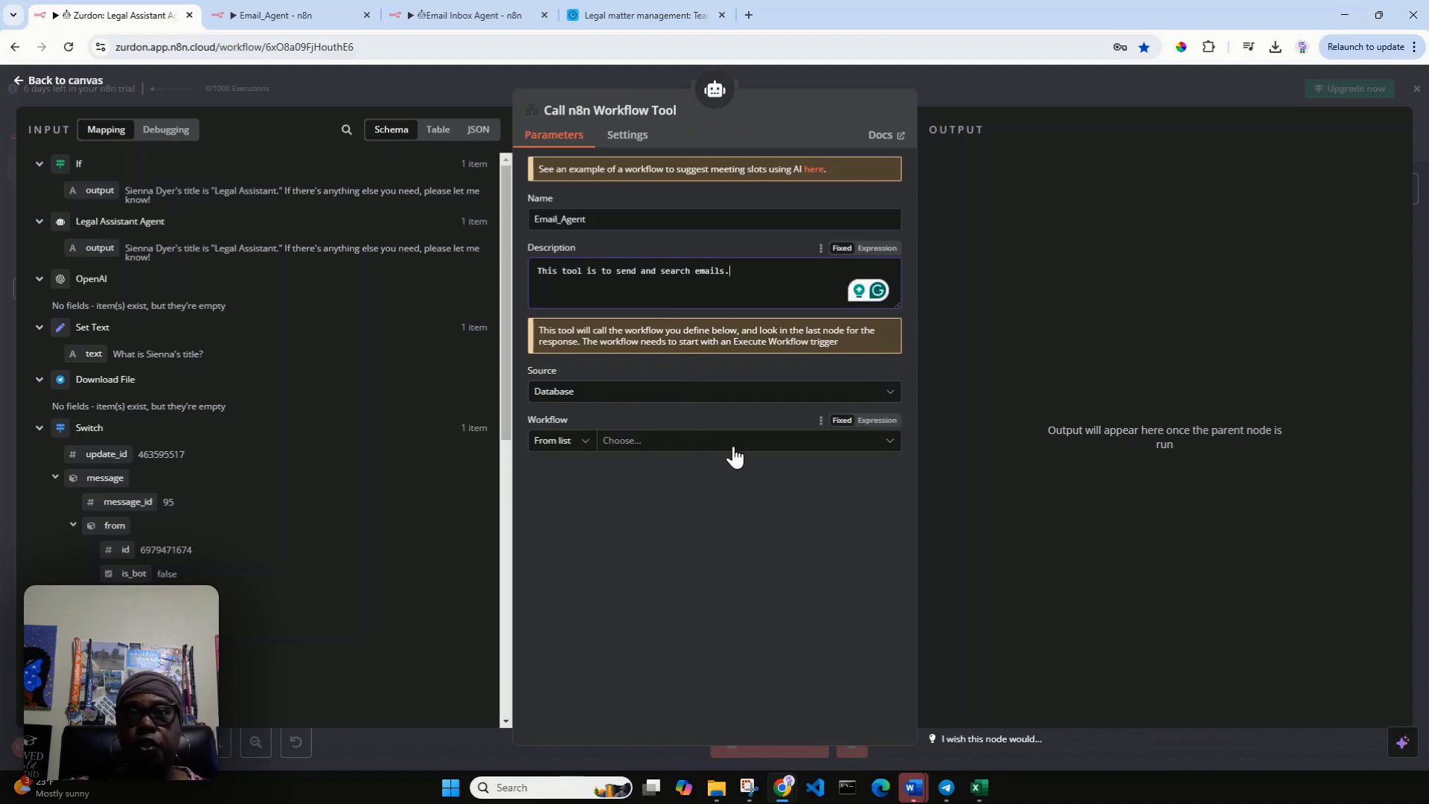
Choose Email_Agent as the workflow the tool calls and save the Legal Assistant Agent workflow.
left_click(890, 446)
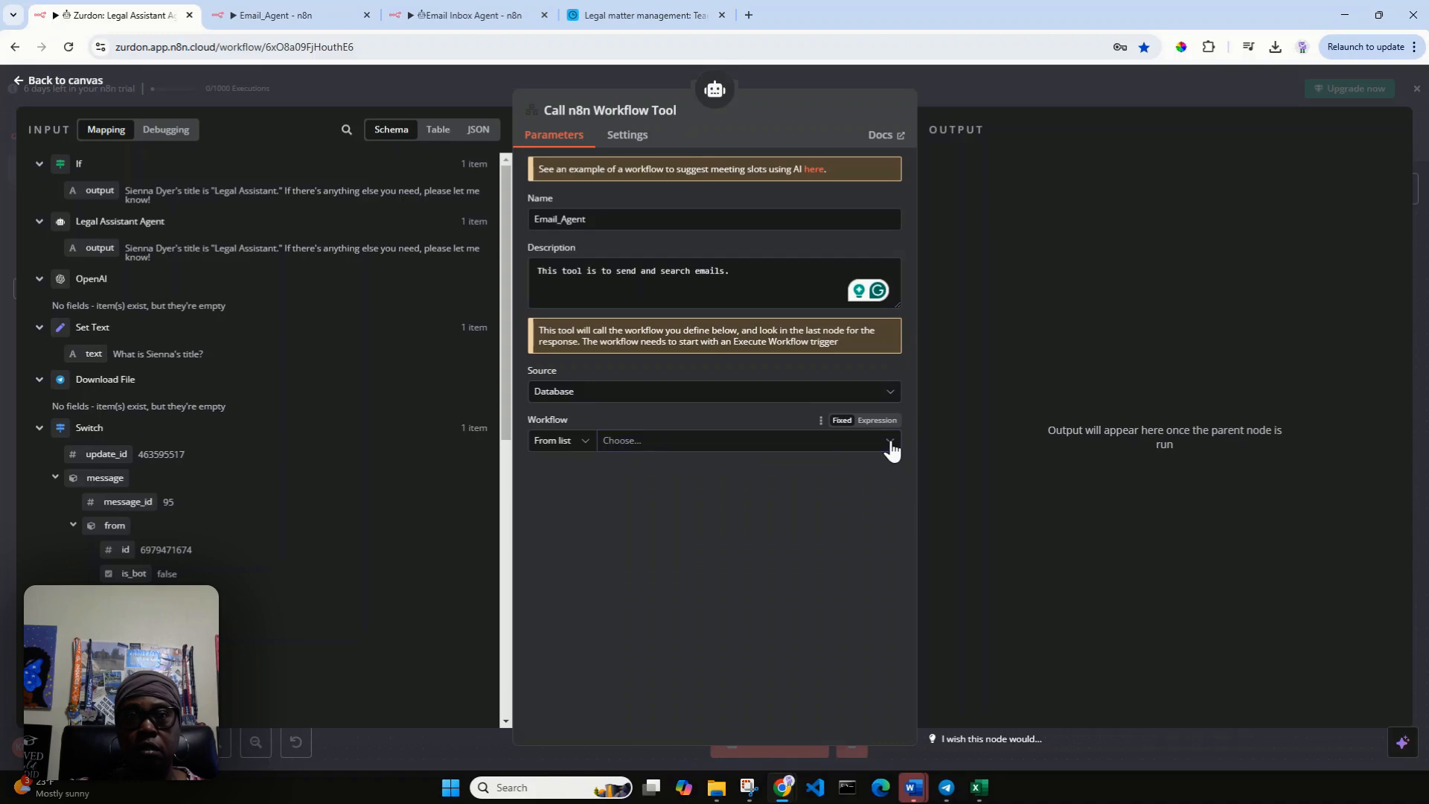
left_click(621, 449)
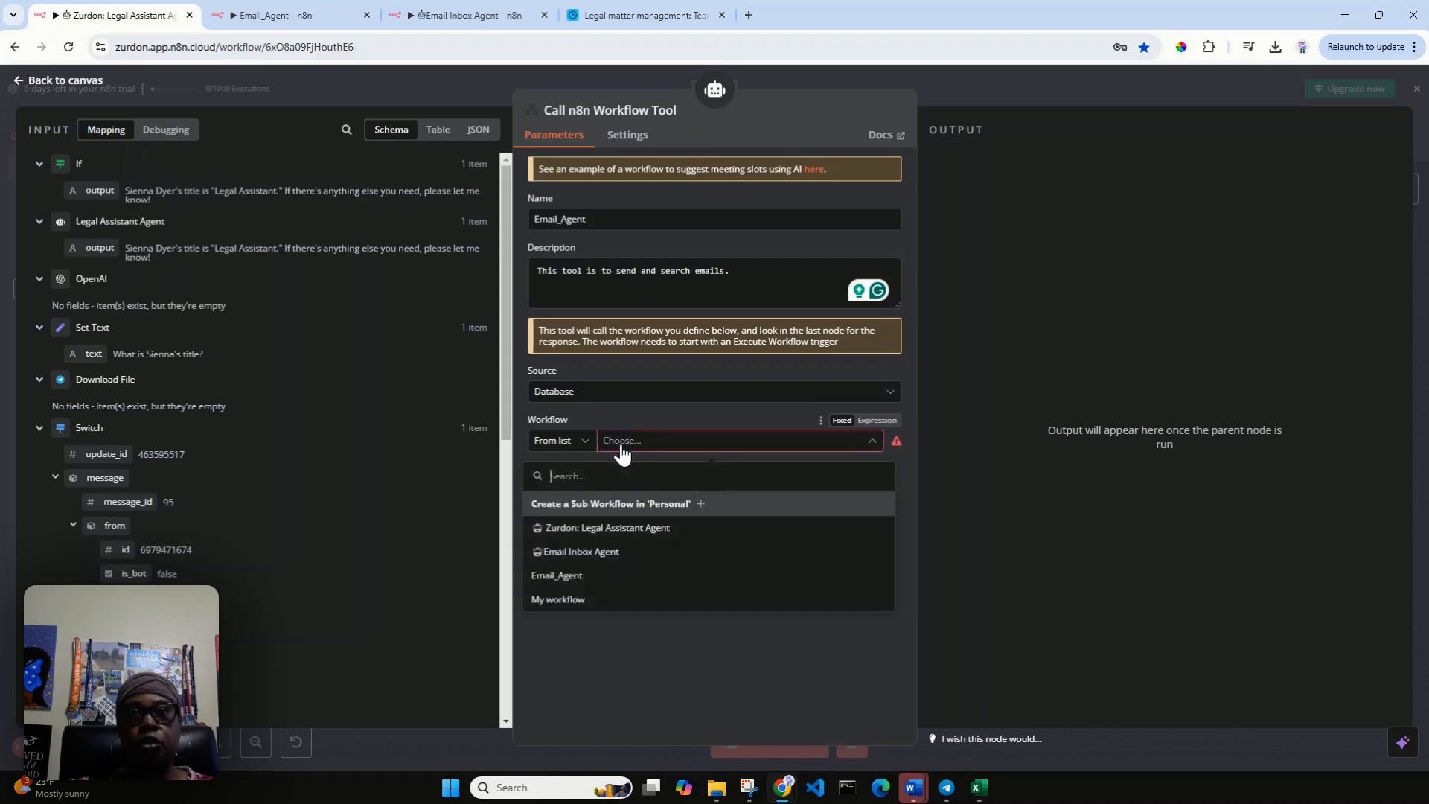
left_click(563, 580)
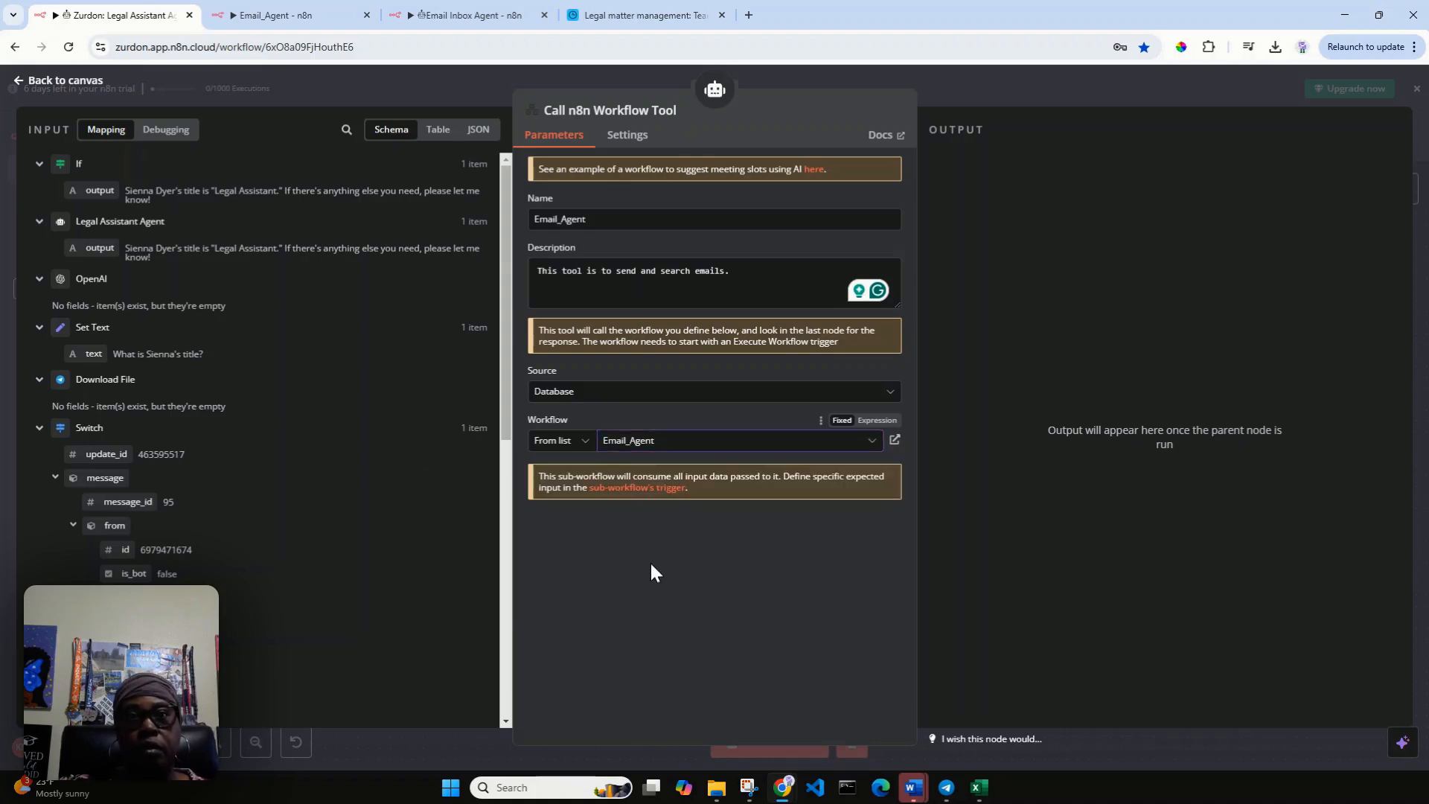
left_click(72, 82)
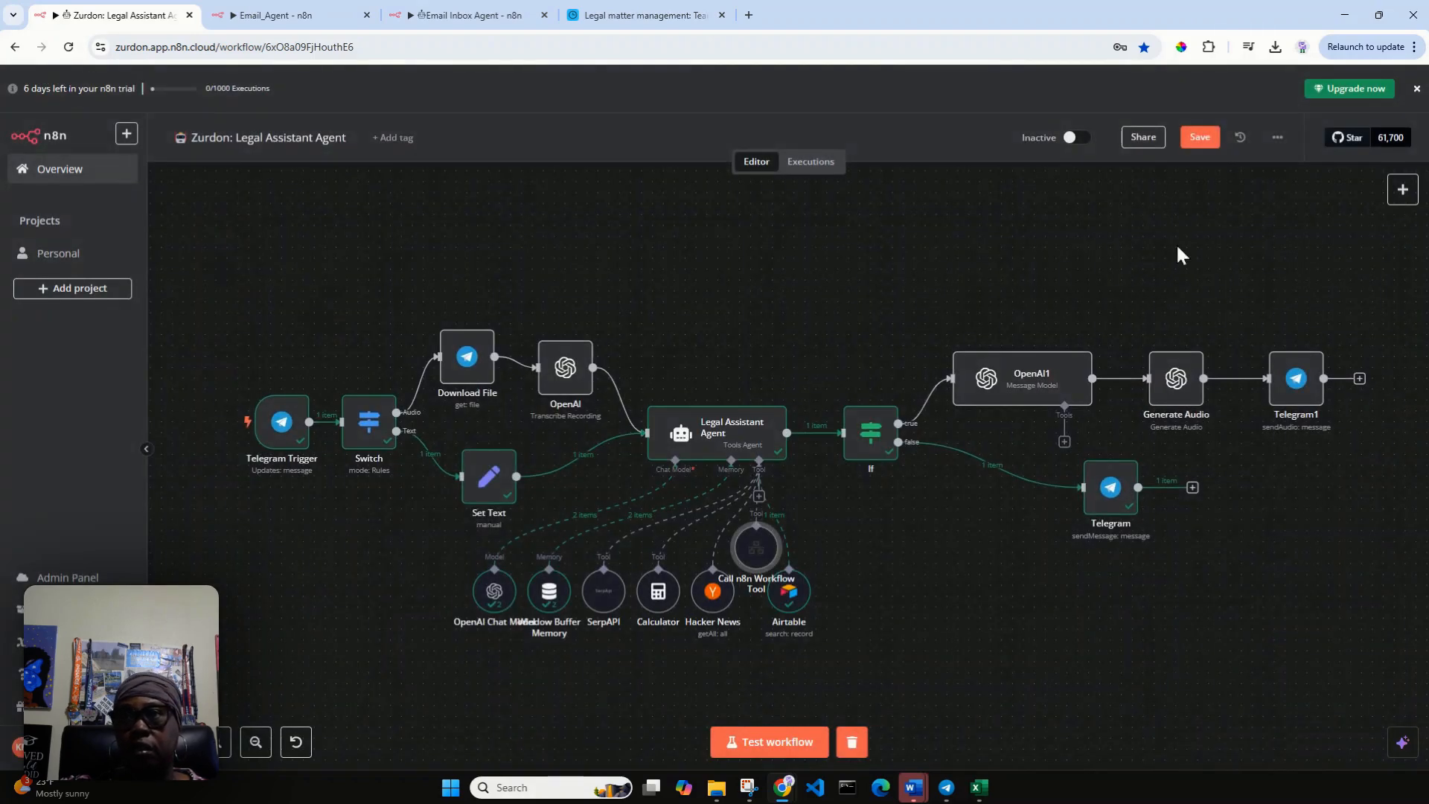
left_click(1201, 139)
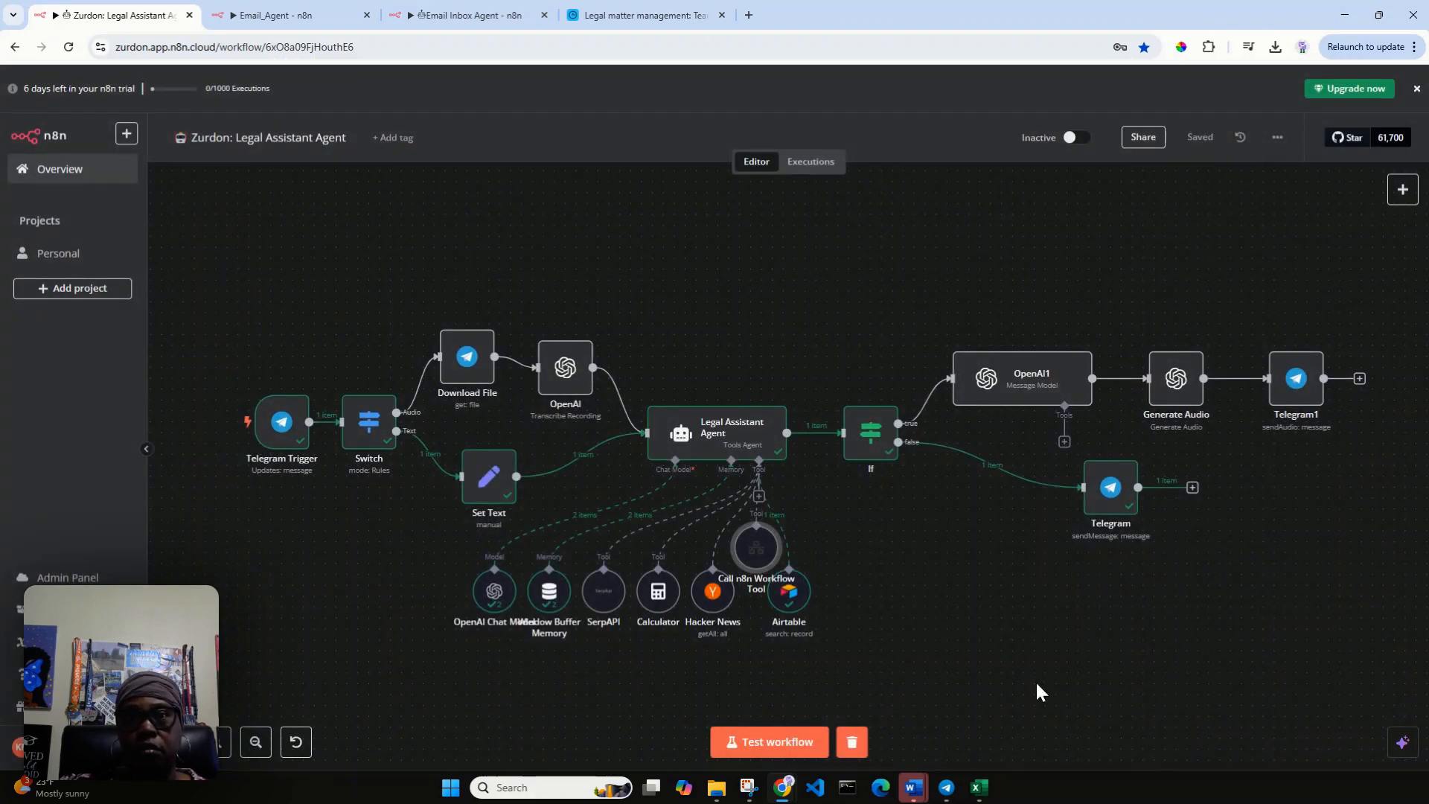
Place the Call n8n Workflow Tool node beside Airtable, rename it Email_Agent, and save the workflow.
left_click_drag(755, 547, 887, 601)
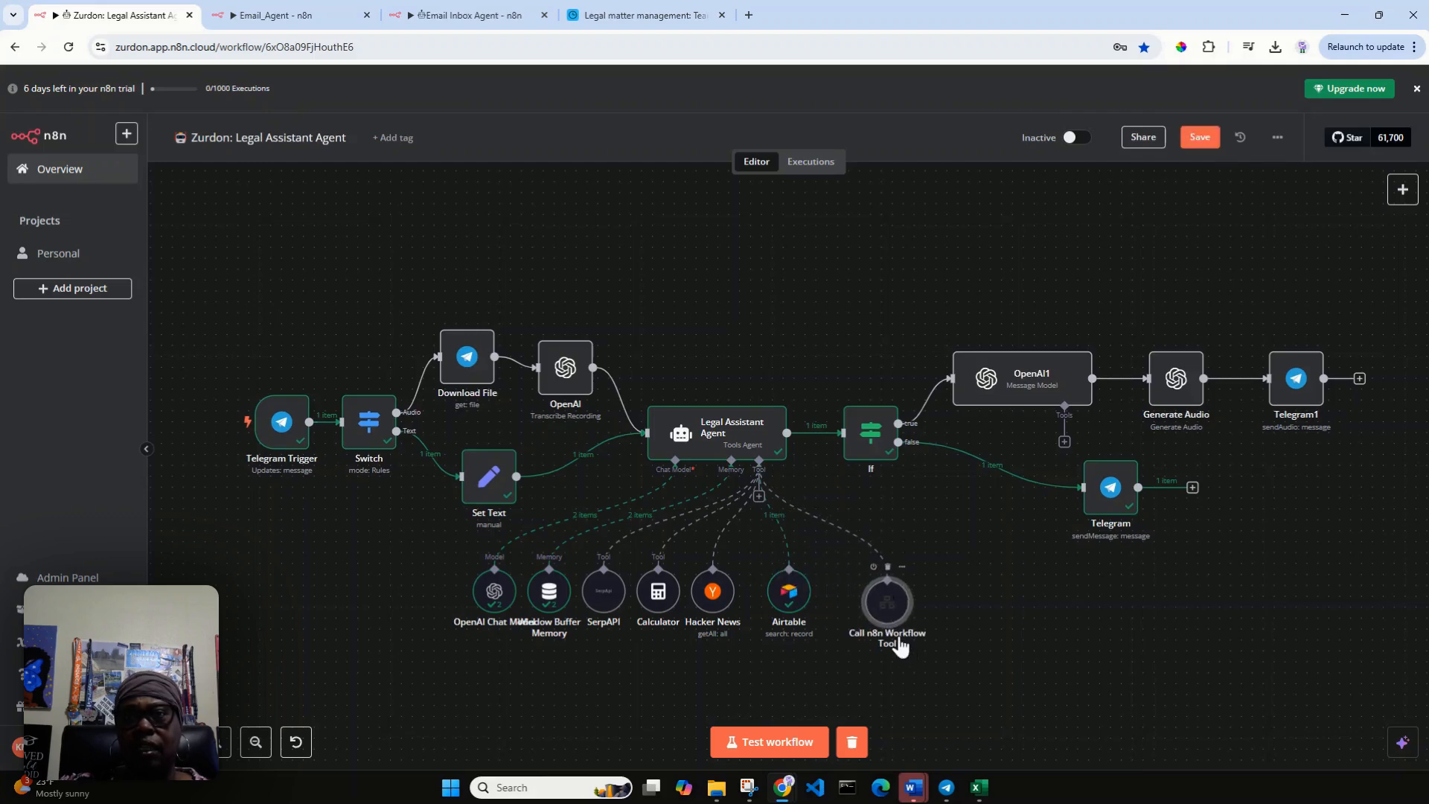
double_click(887, 603)
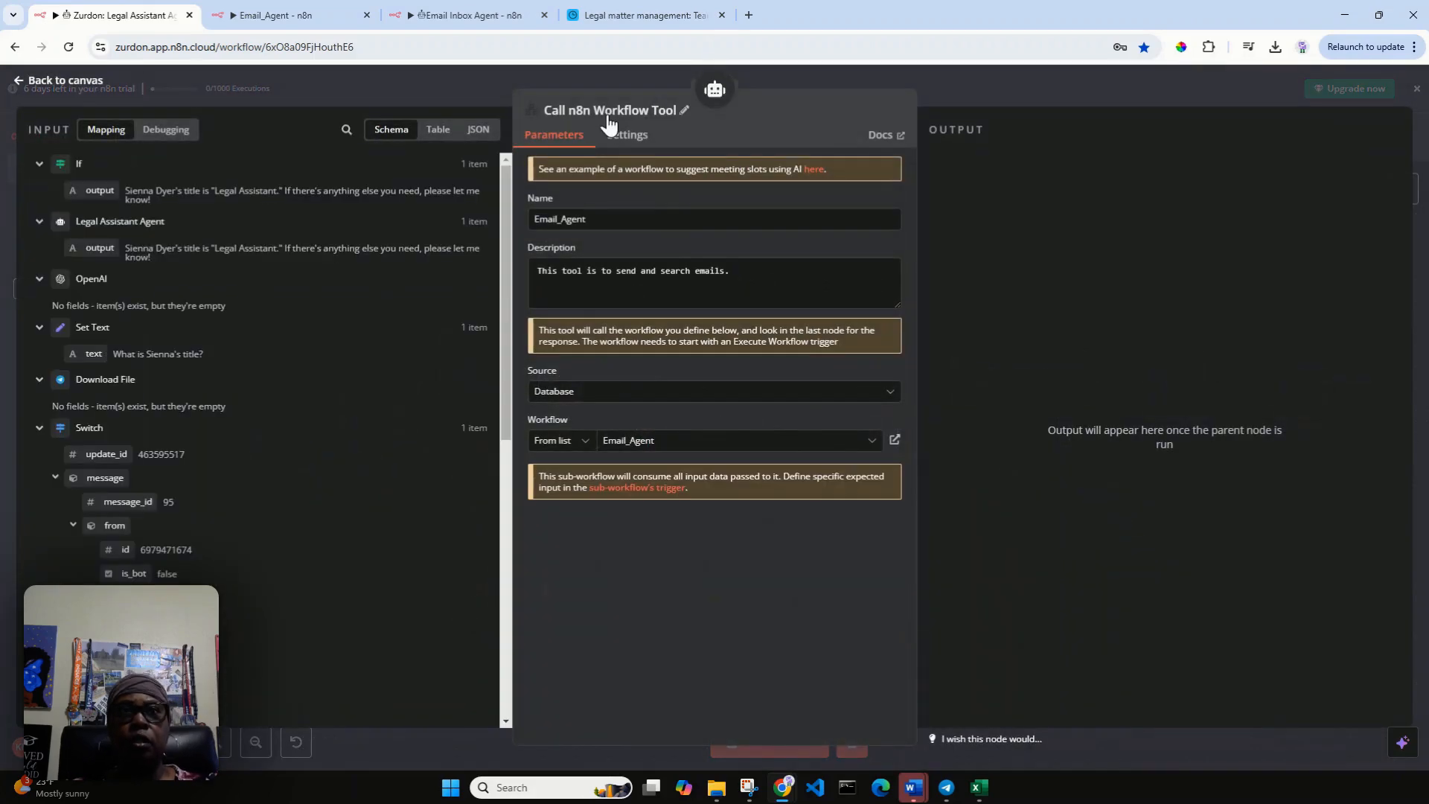
left_click(684, 110)
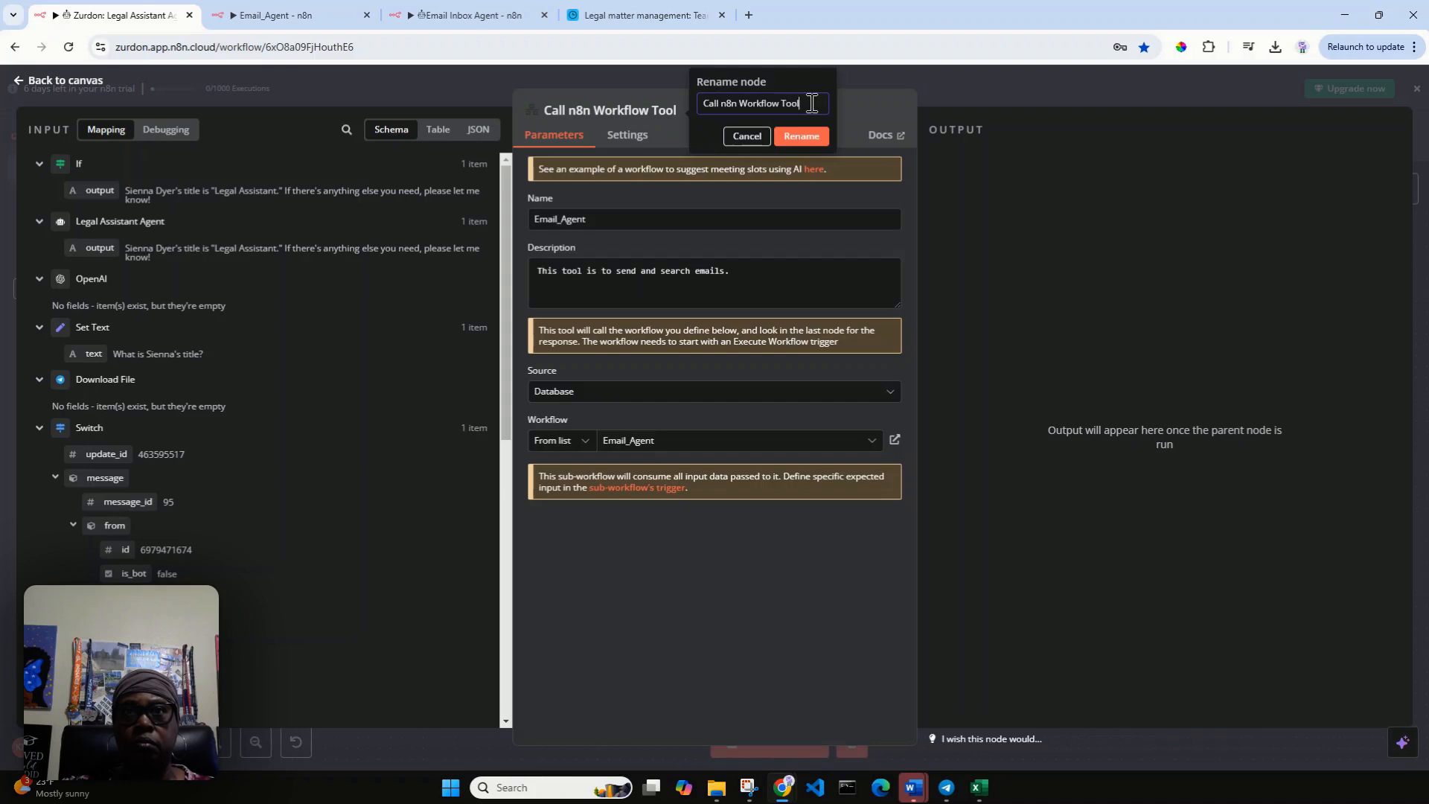
left_click_drag(811, 103, 611, 104)
type("Emai")
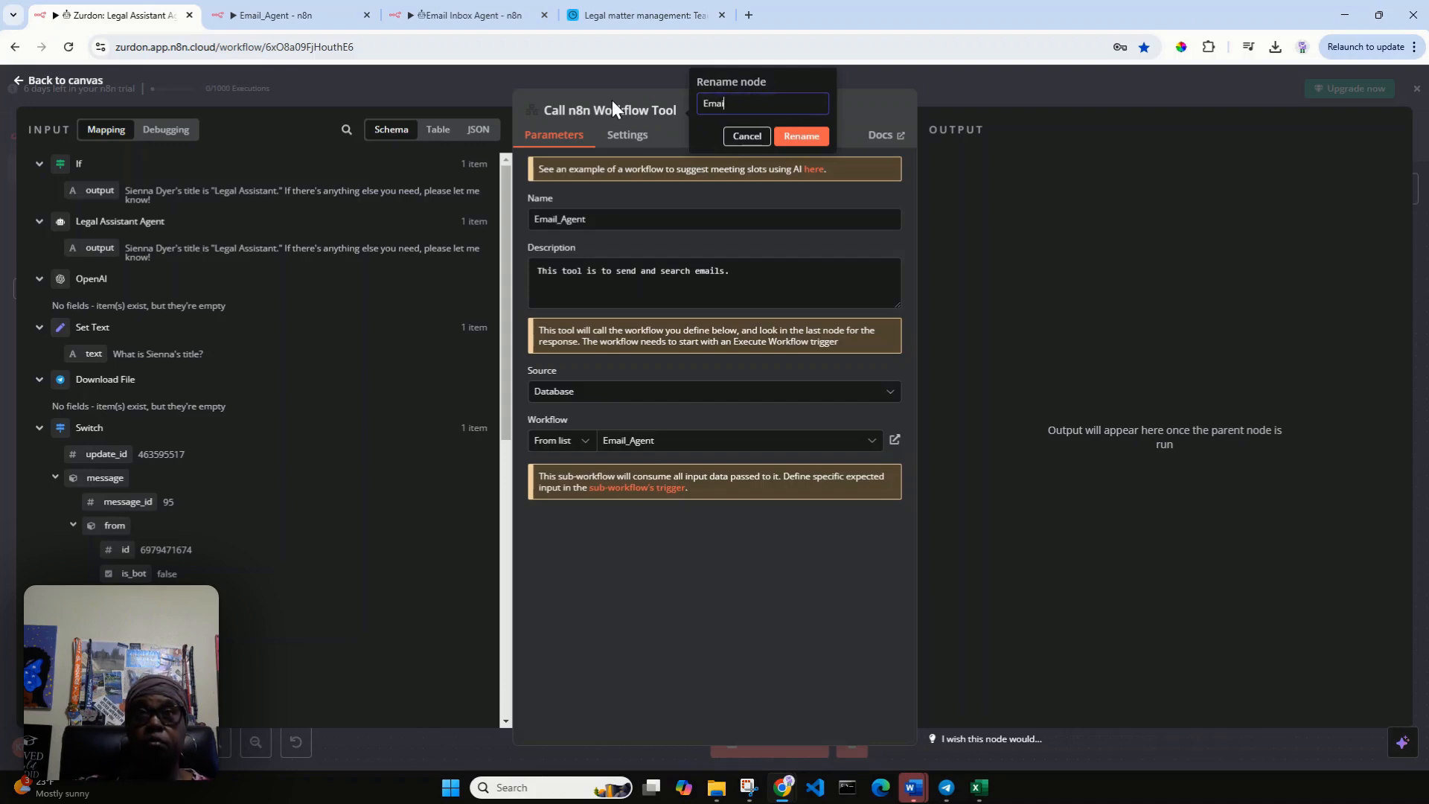
type("l_Agent")
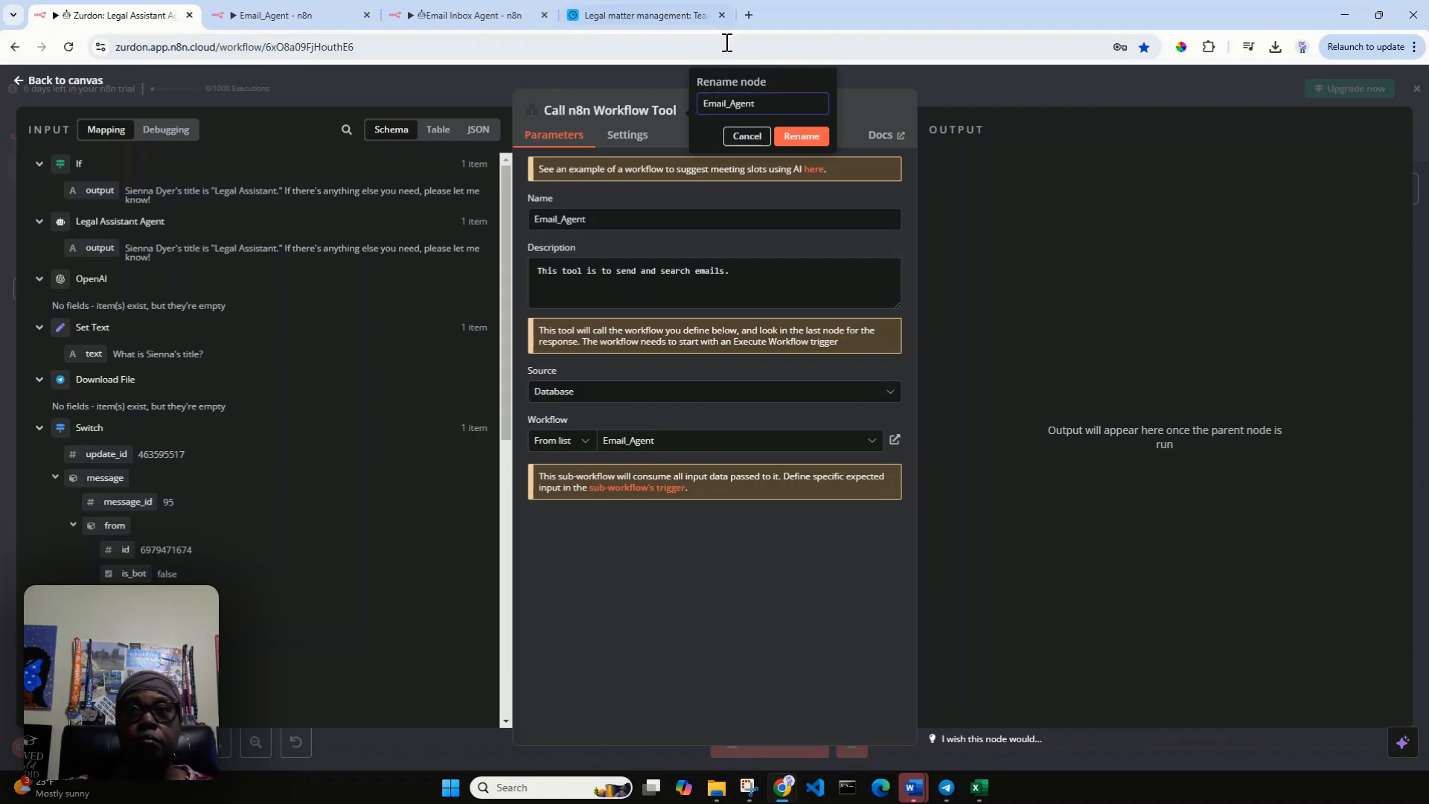
left_click(811, 136)
left_click(55, 79)
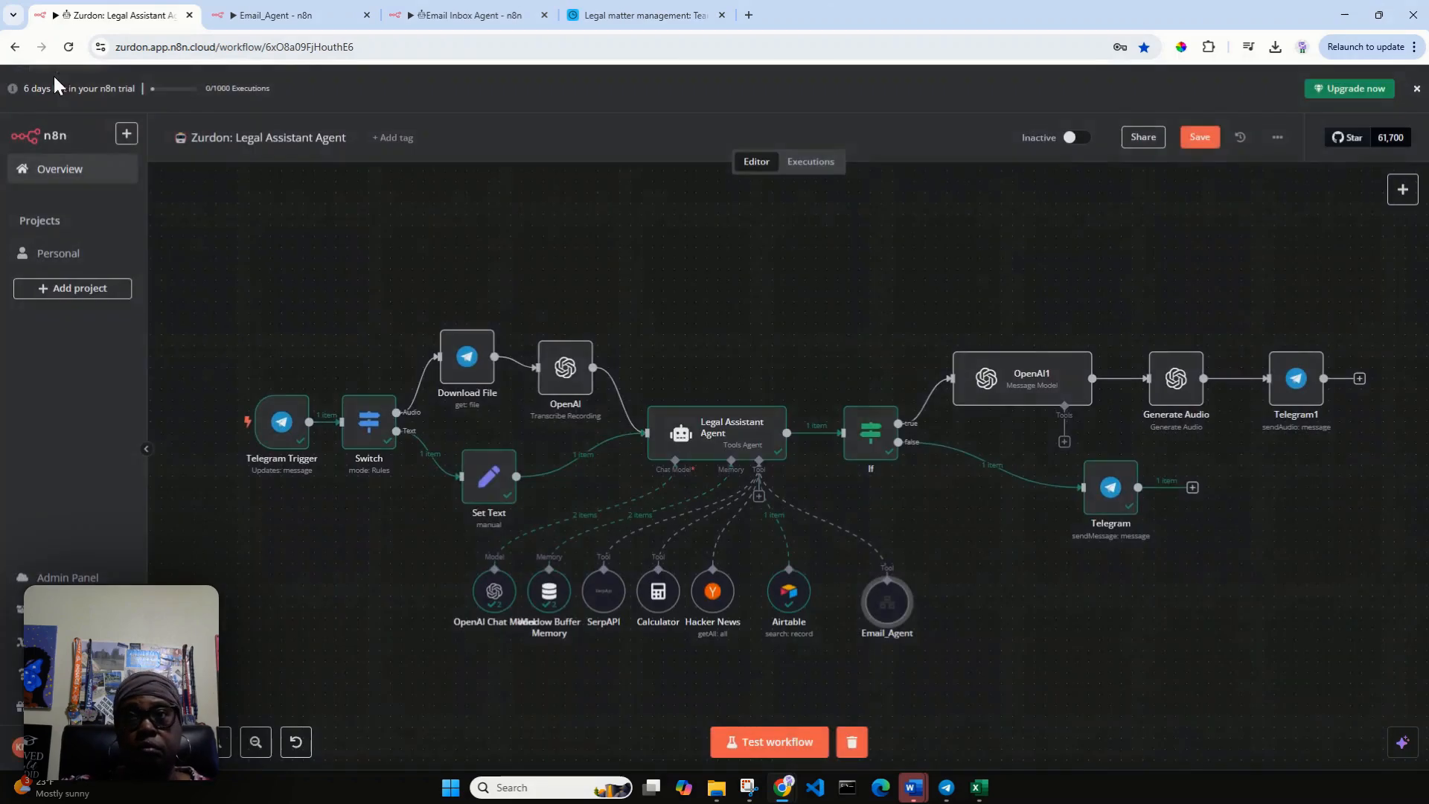
left_click(1200, 138)
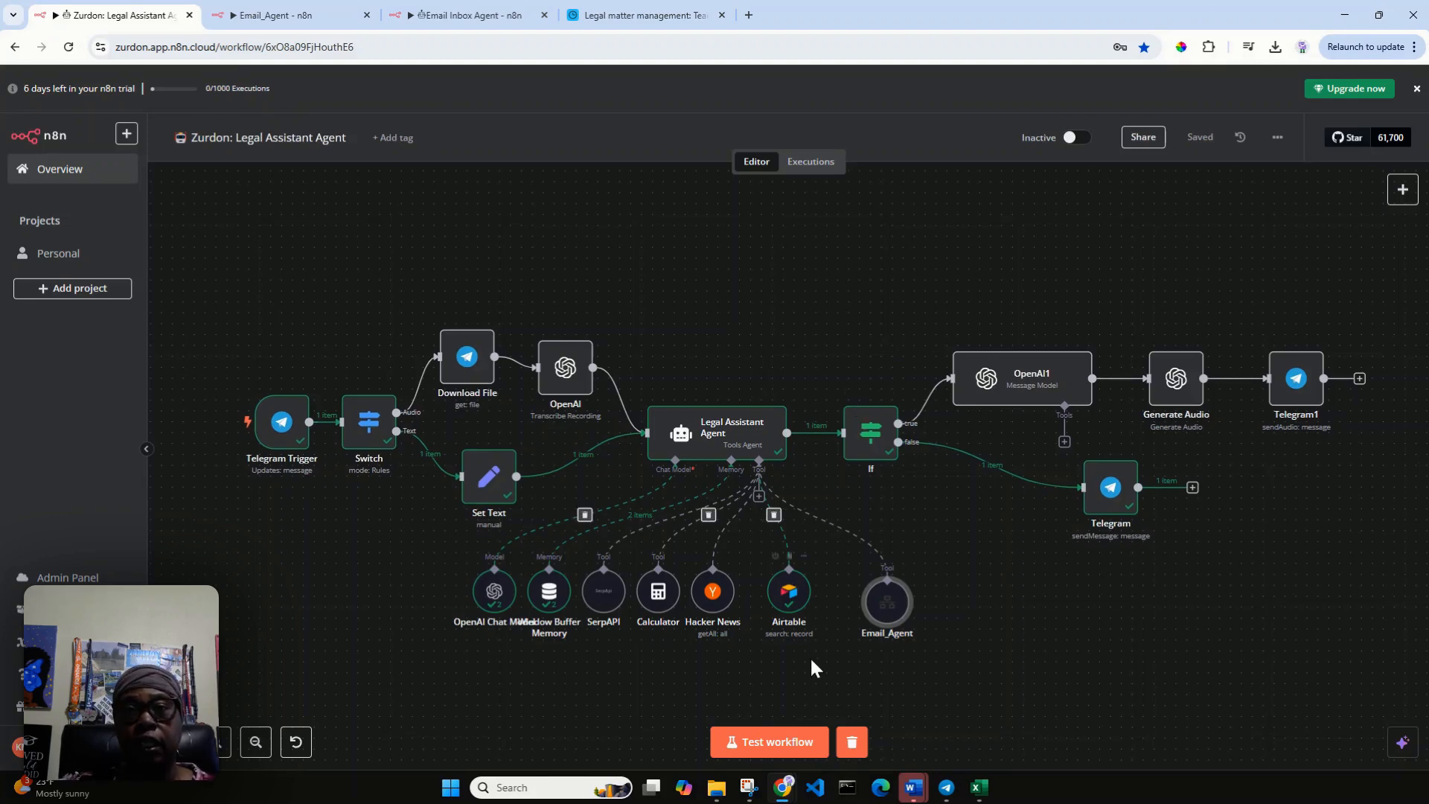
Check the Airtable team directory and run a test of the Legal Assistant Agent workflow.
left_click(664, 19)
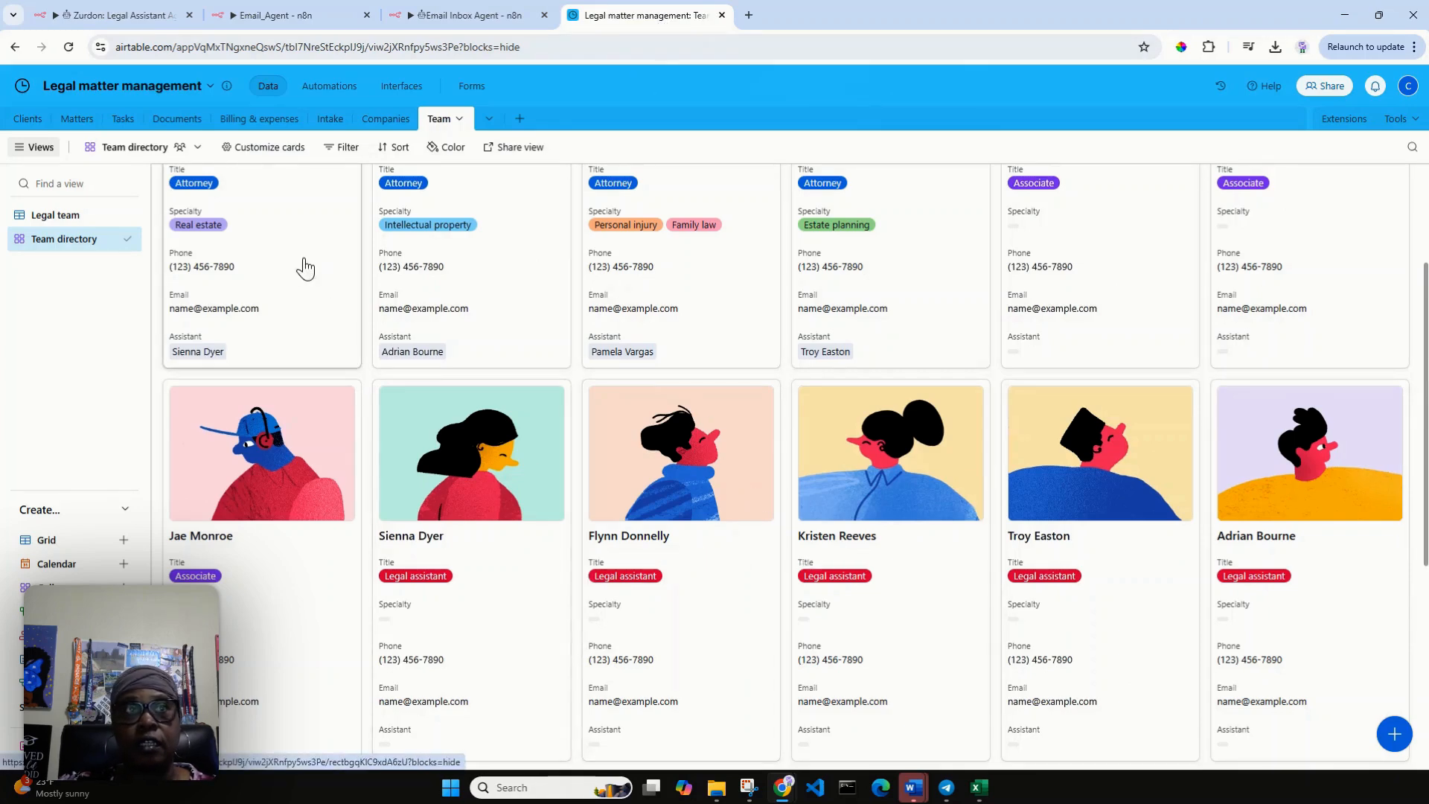
left_click(132, 15)
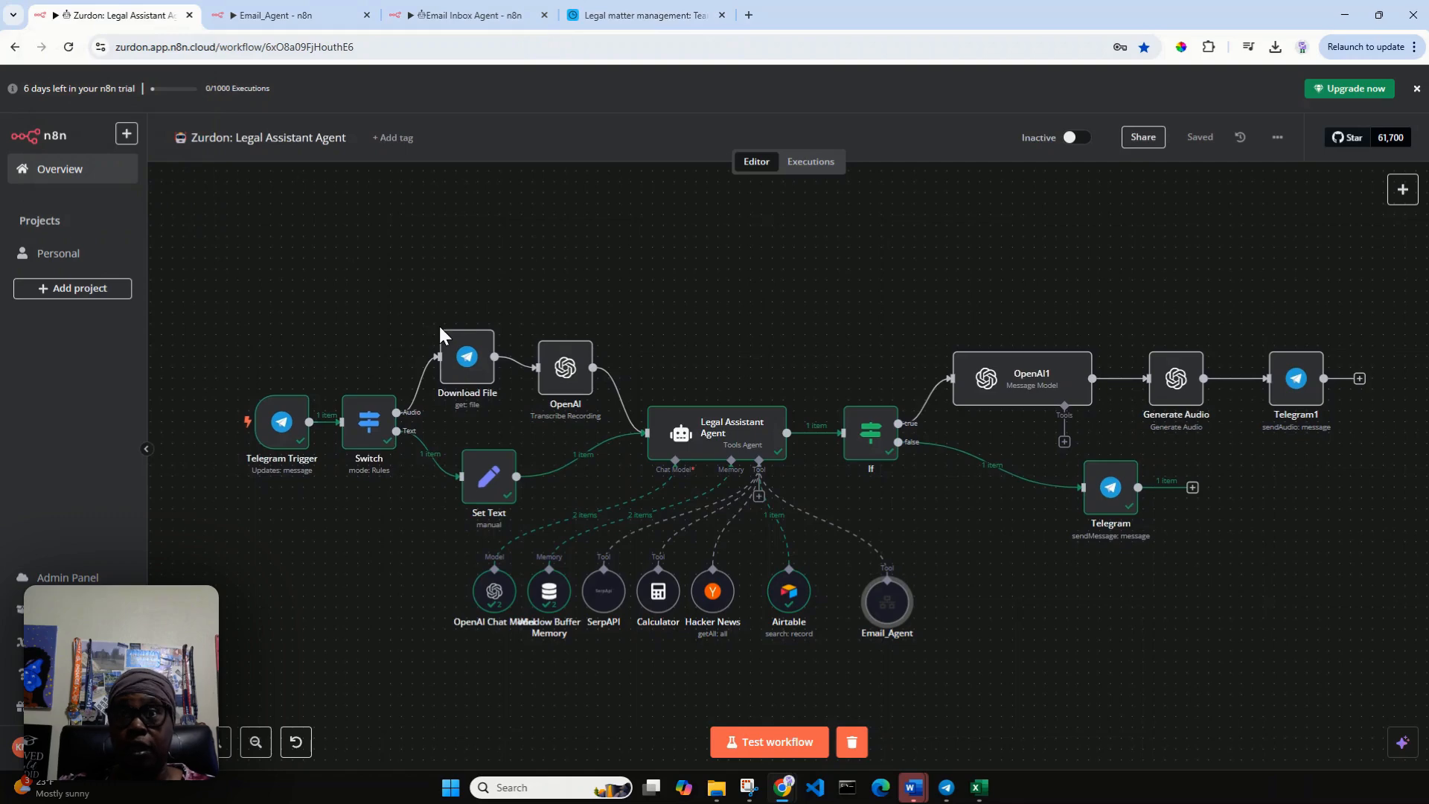
left_click(807, 750)
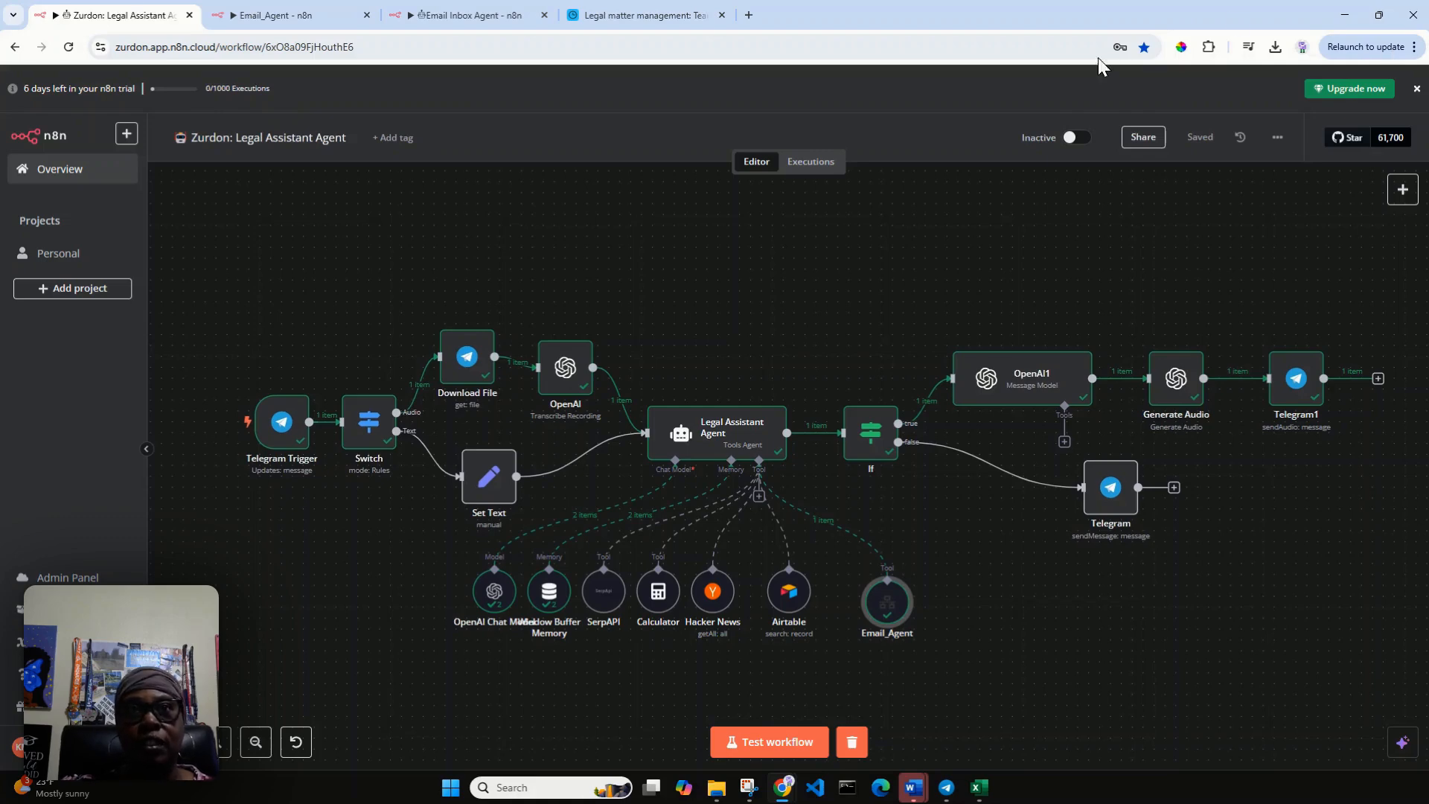
Review the attorney and legal assistant cards in the Airtable team directory.
left_click(601, 16)
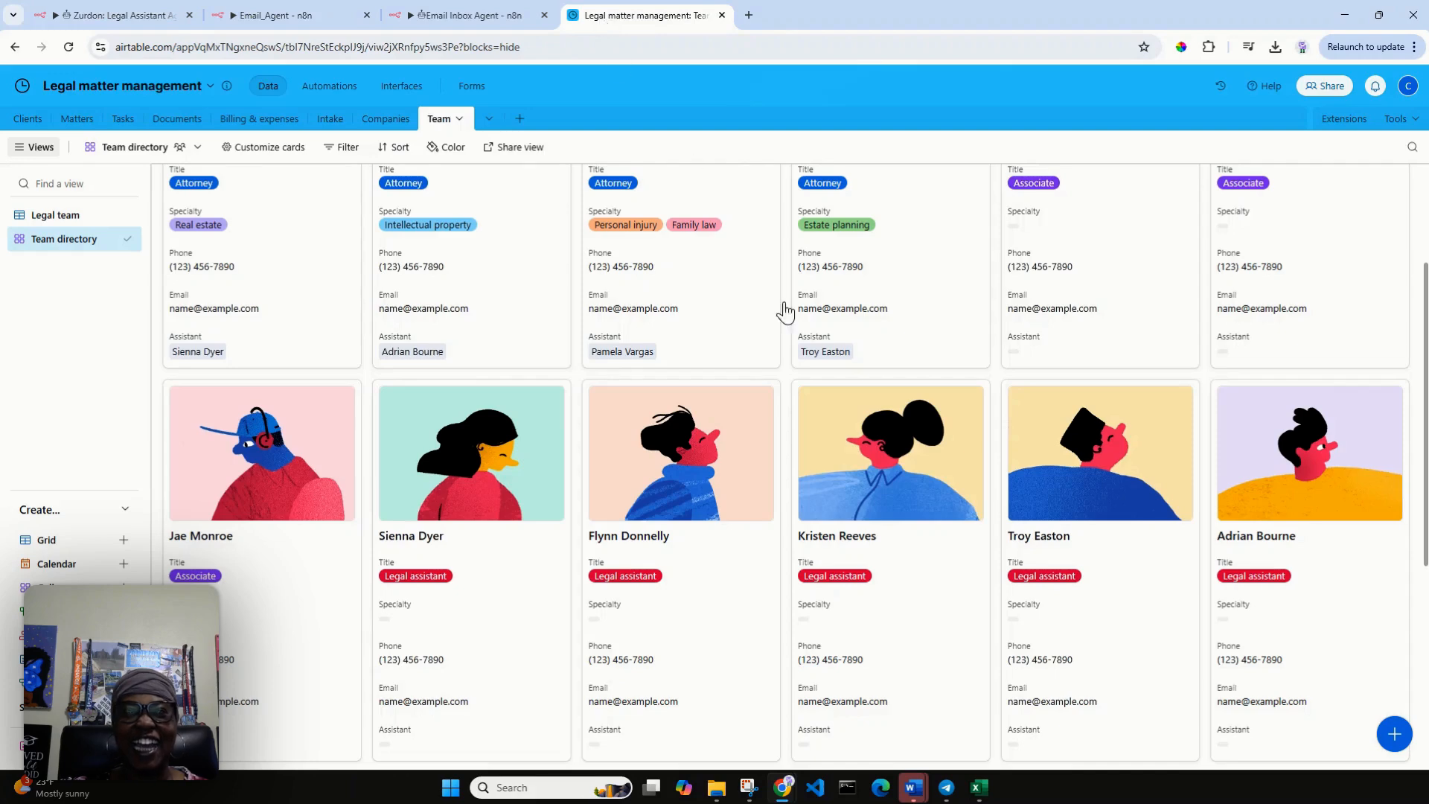
scroll(856, 495, "up", 1)
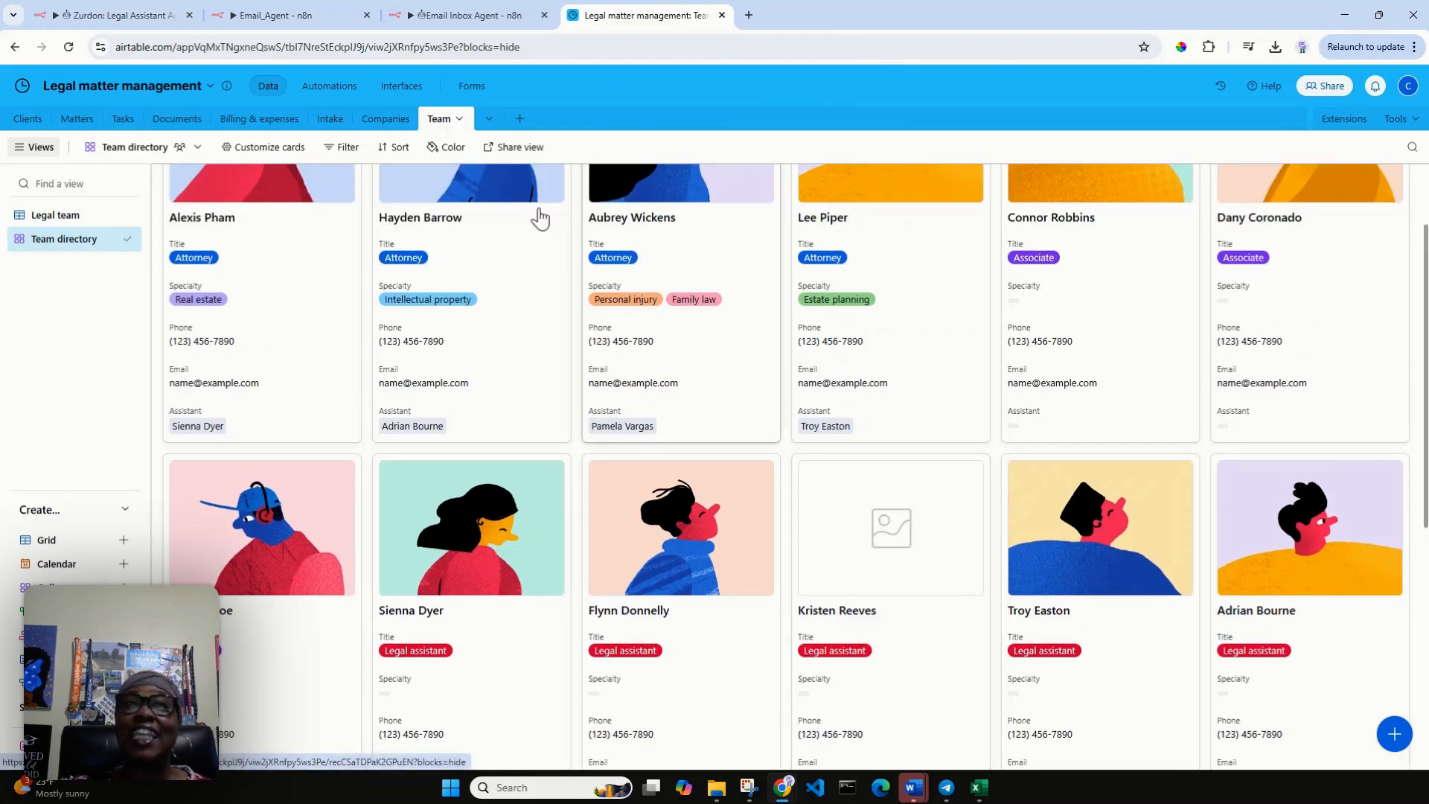
Switch to the Gmail inbox and read the sent message in the newest case update request thread.
left_click(301, 18)
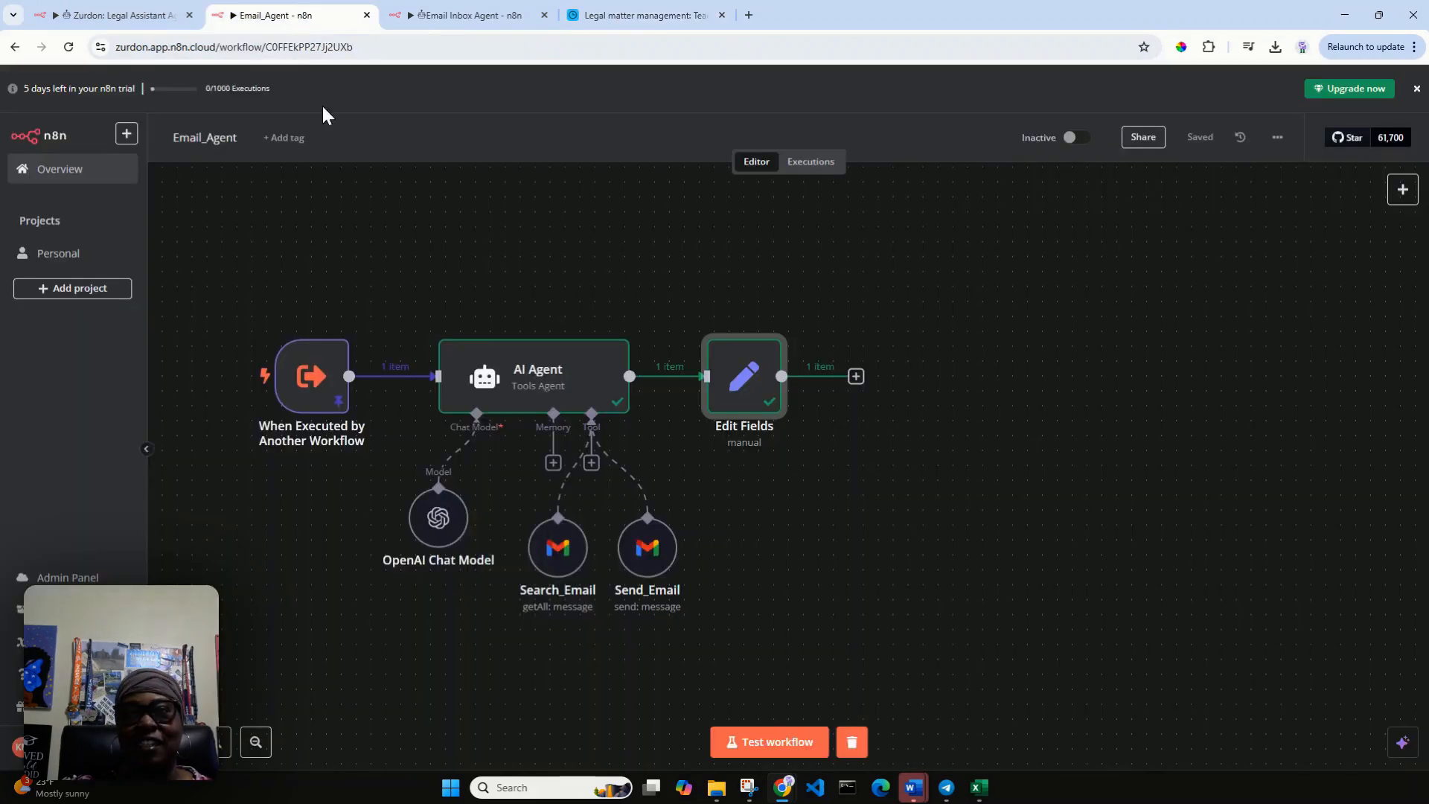
left_click(97, 18)
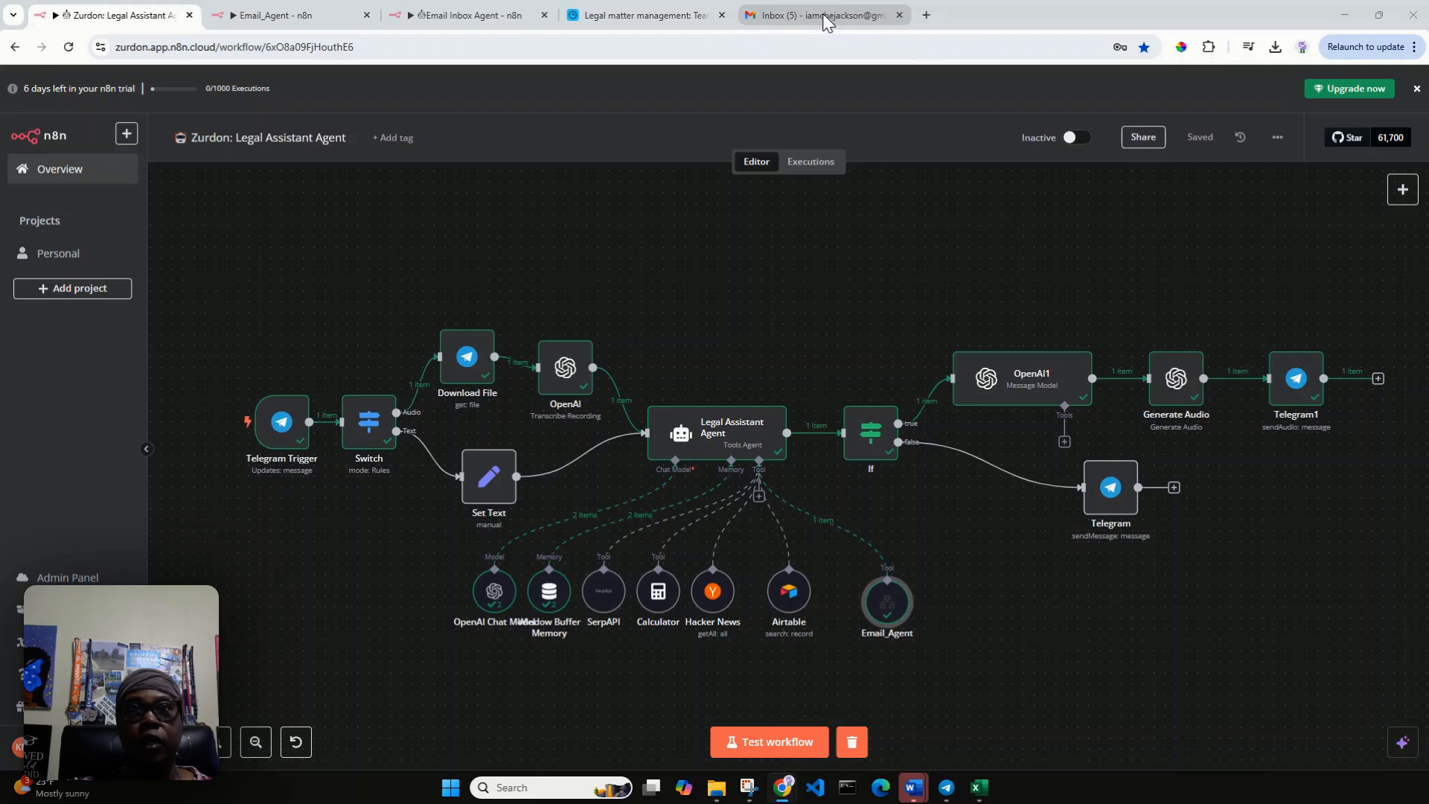
mouse_move(823, 15)
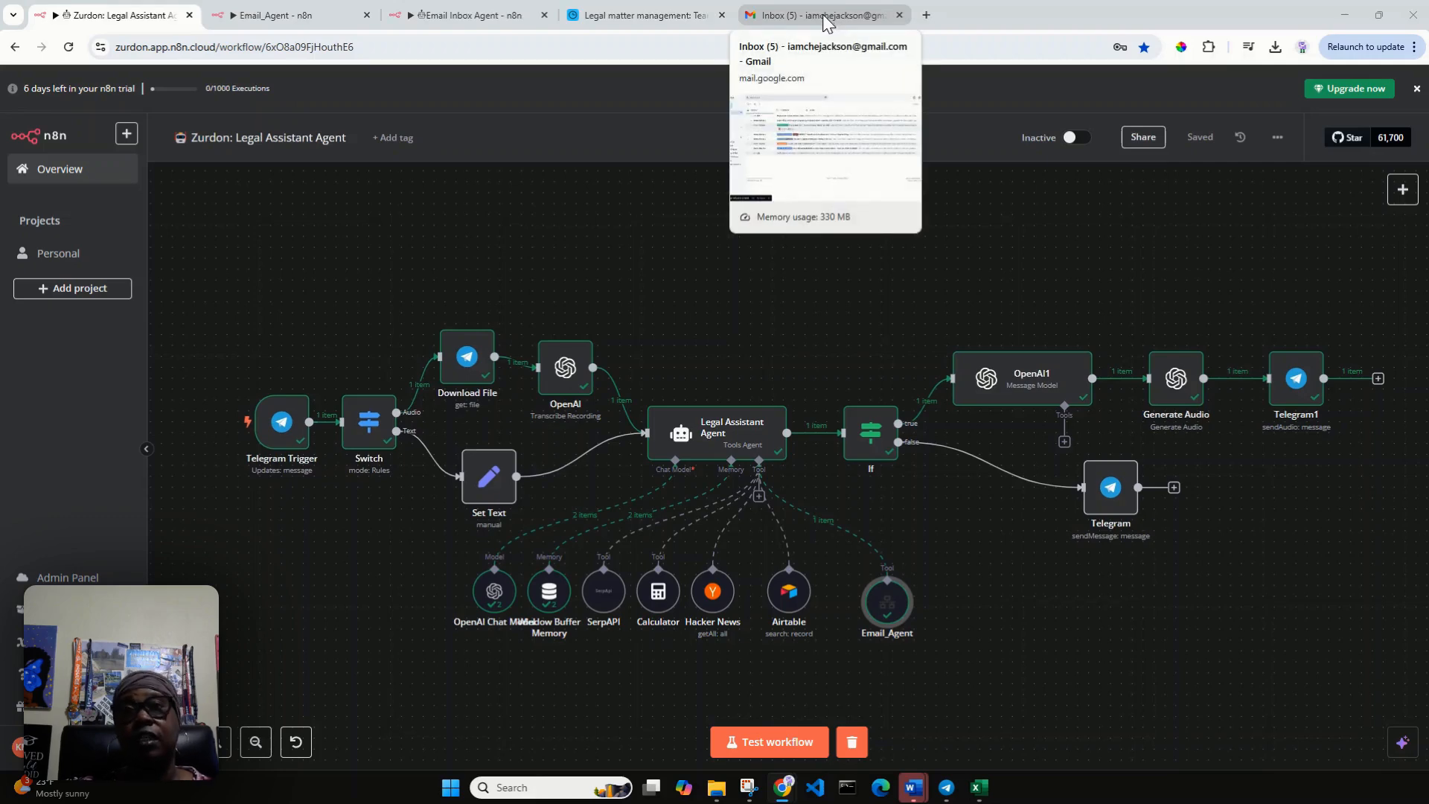
left_click(825, 18)
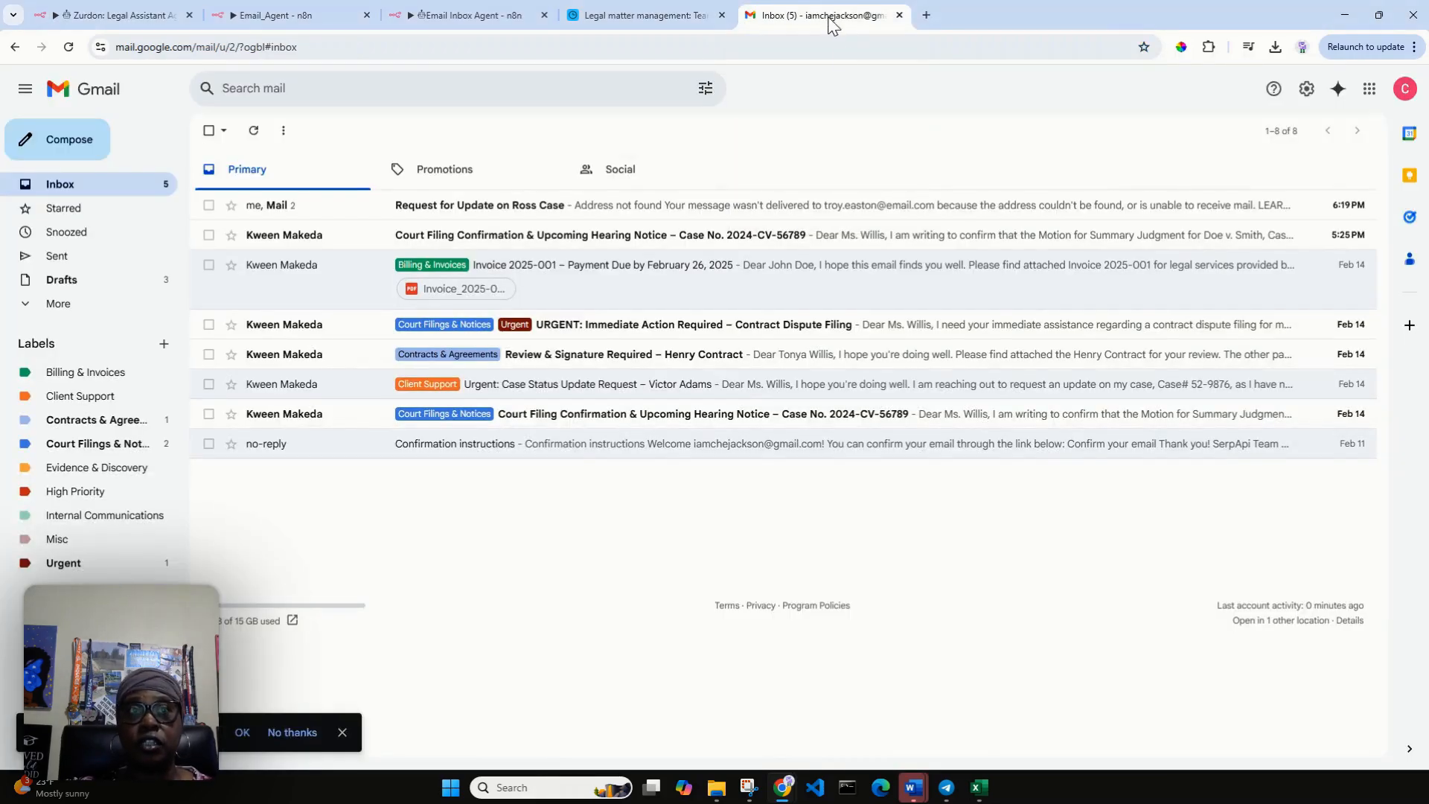
left_click(711, 210)
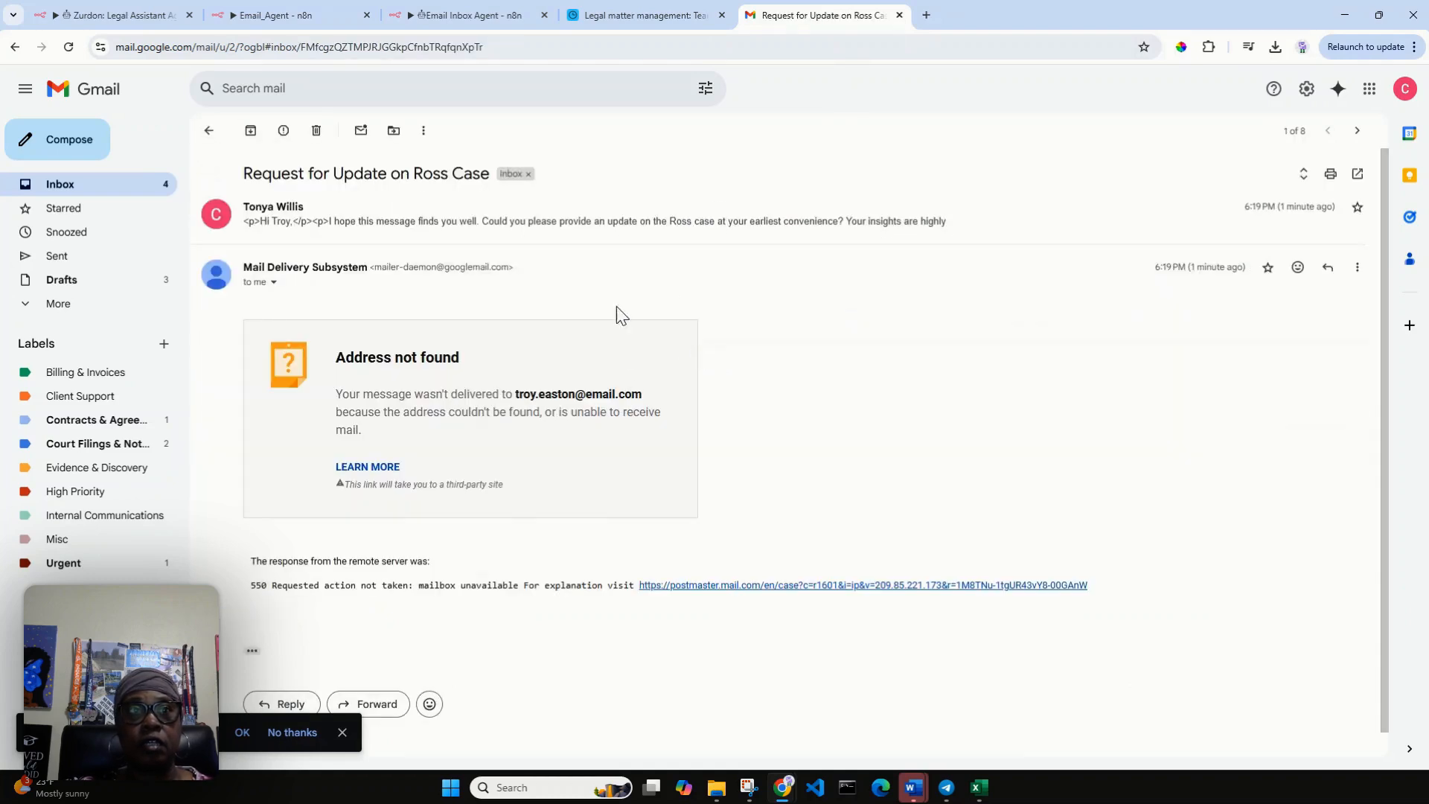
left_click(302, 224)
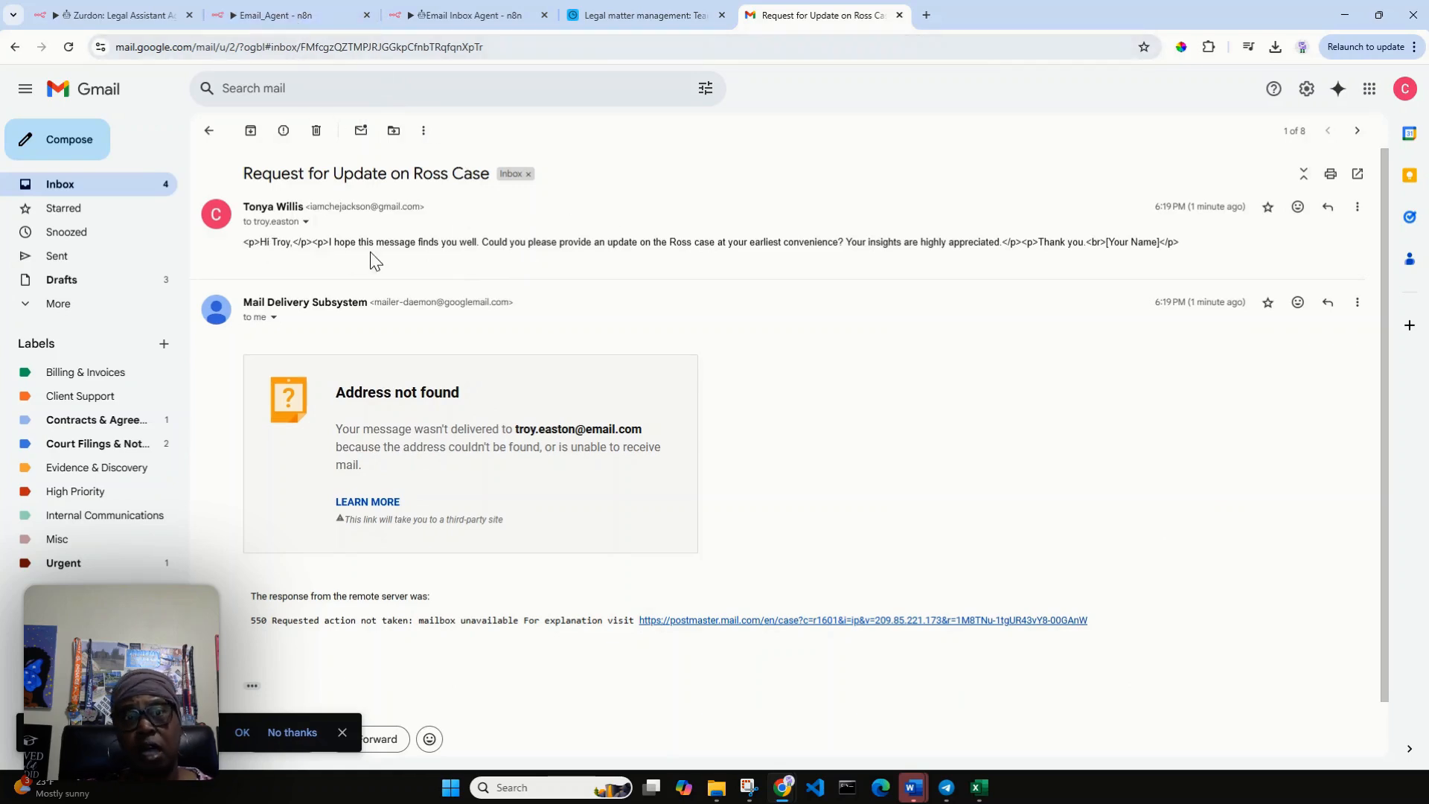
Set the email type of the Send_Email tool to HTML in the Email_Agent workflow and save the workflow.
left_click(288, 12)
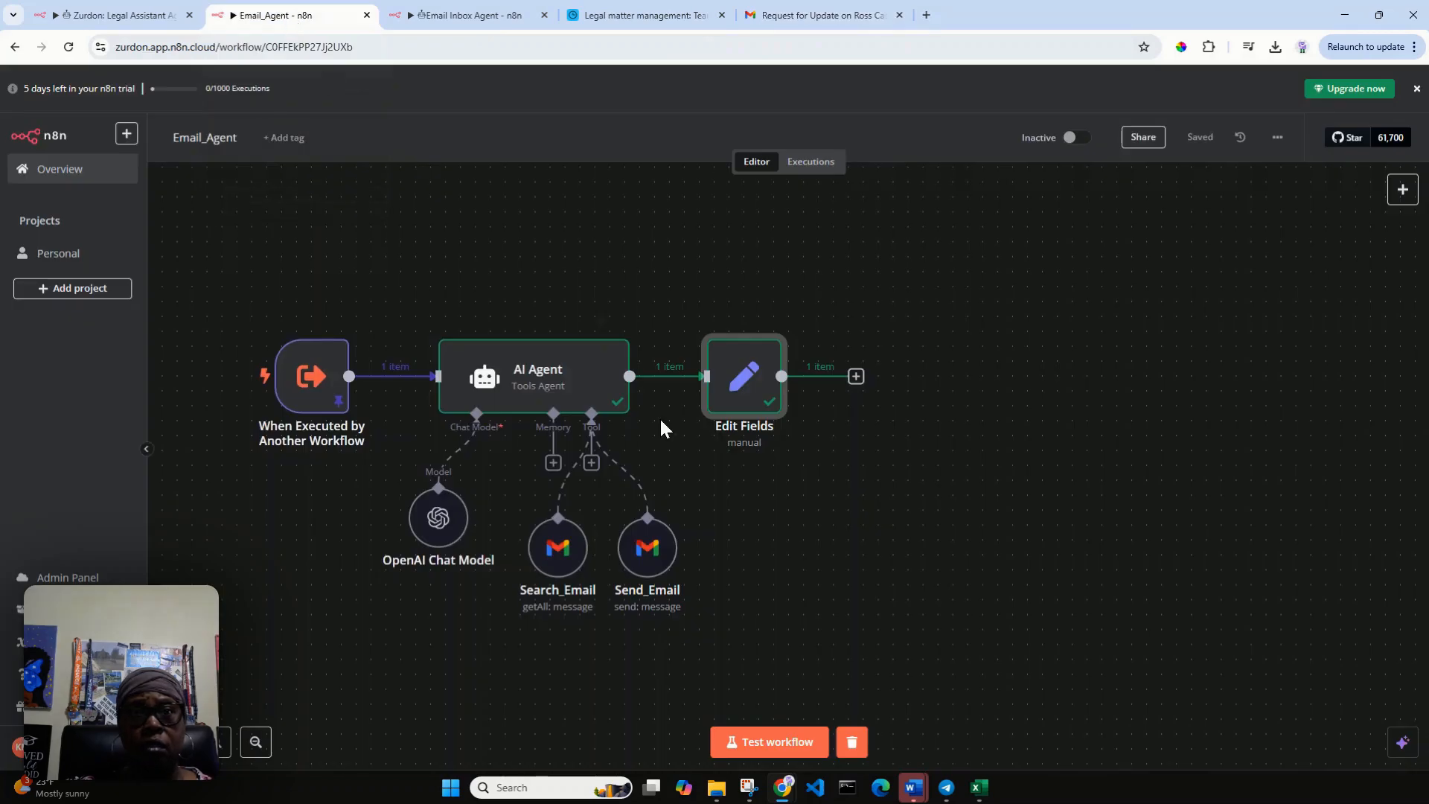
left_click(645, 572)
double_click(645, 571)
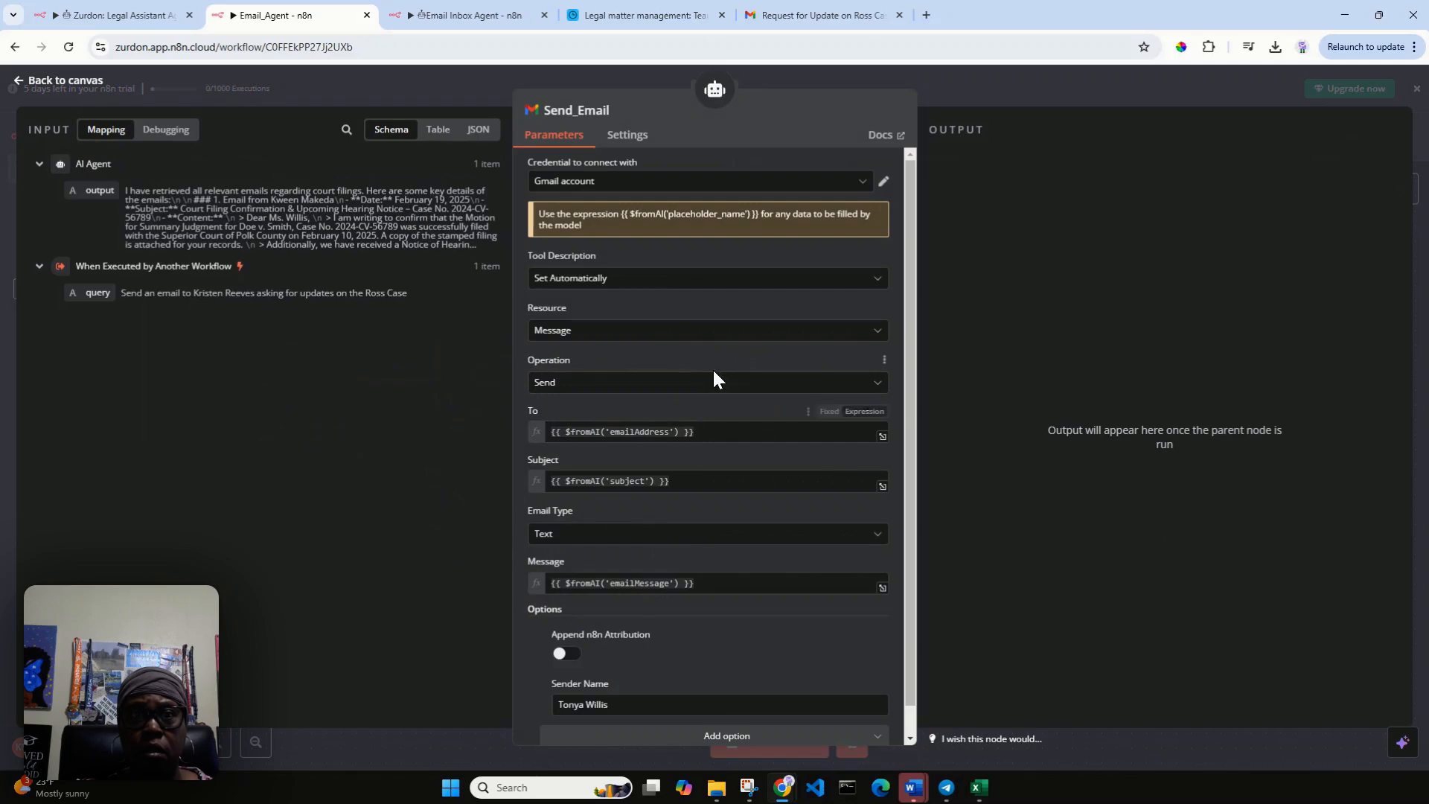
scroll(712, 367, "down", 1)
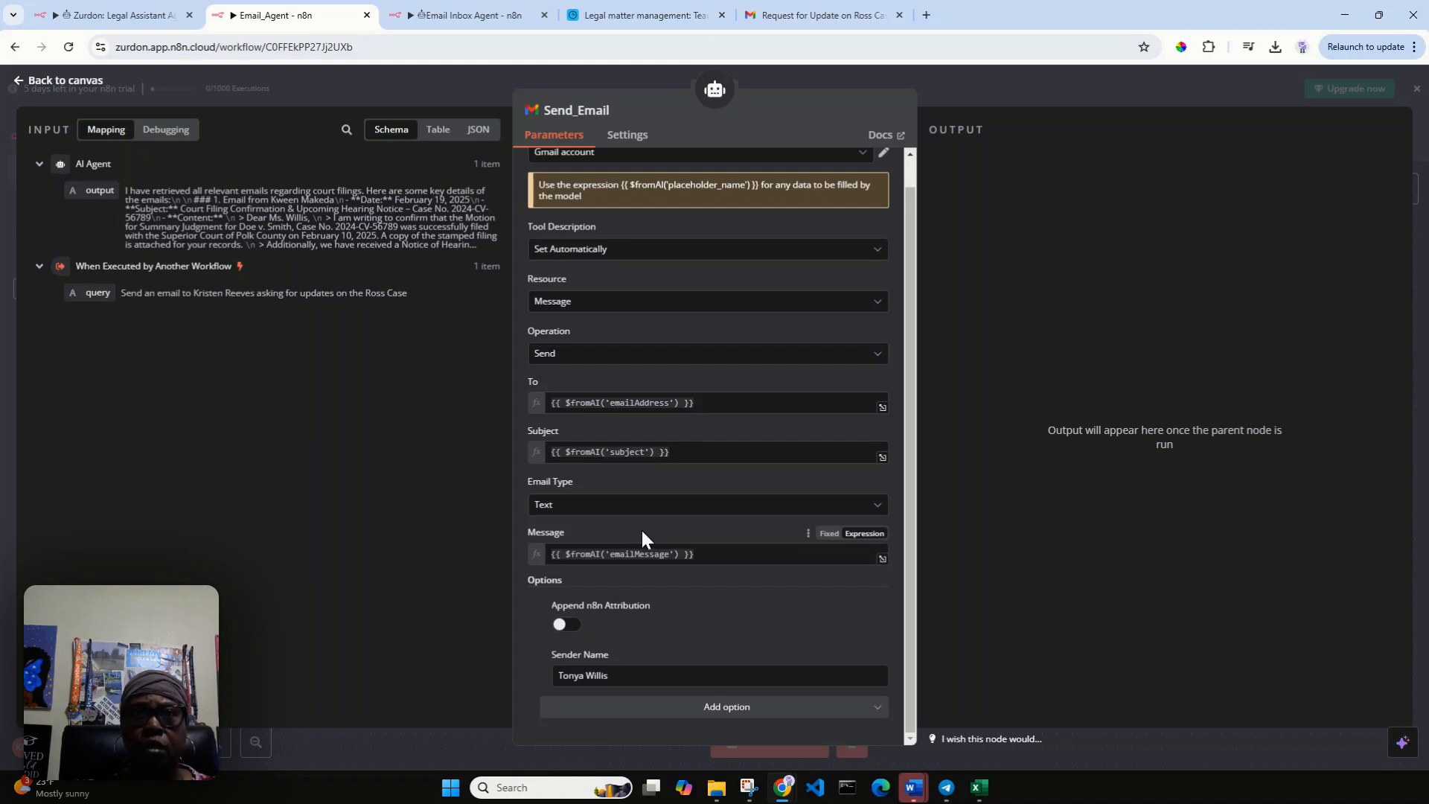
left_click(875, 506)
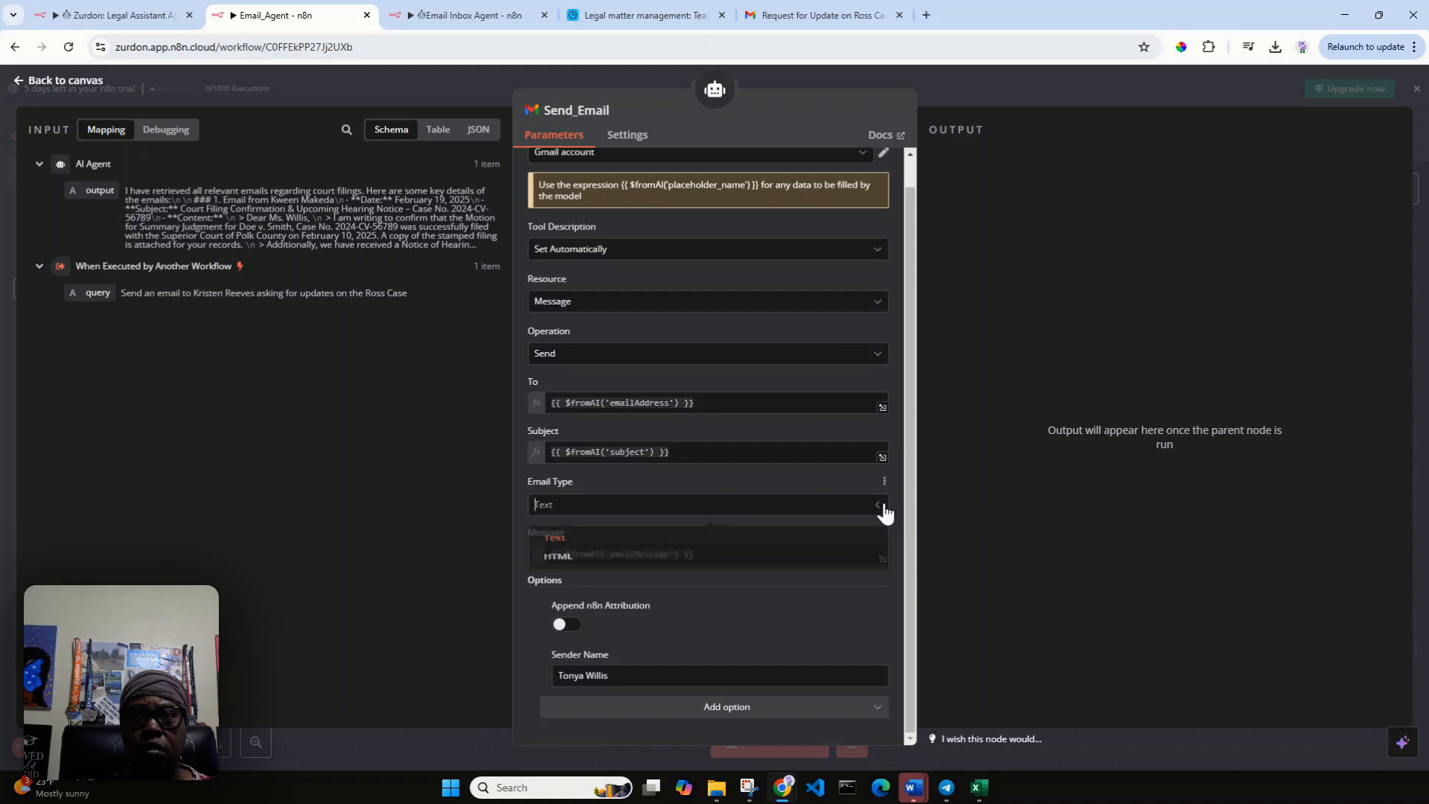
left_click(737, 569)
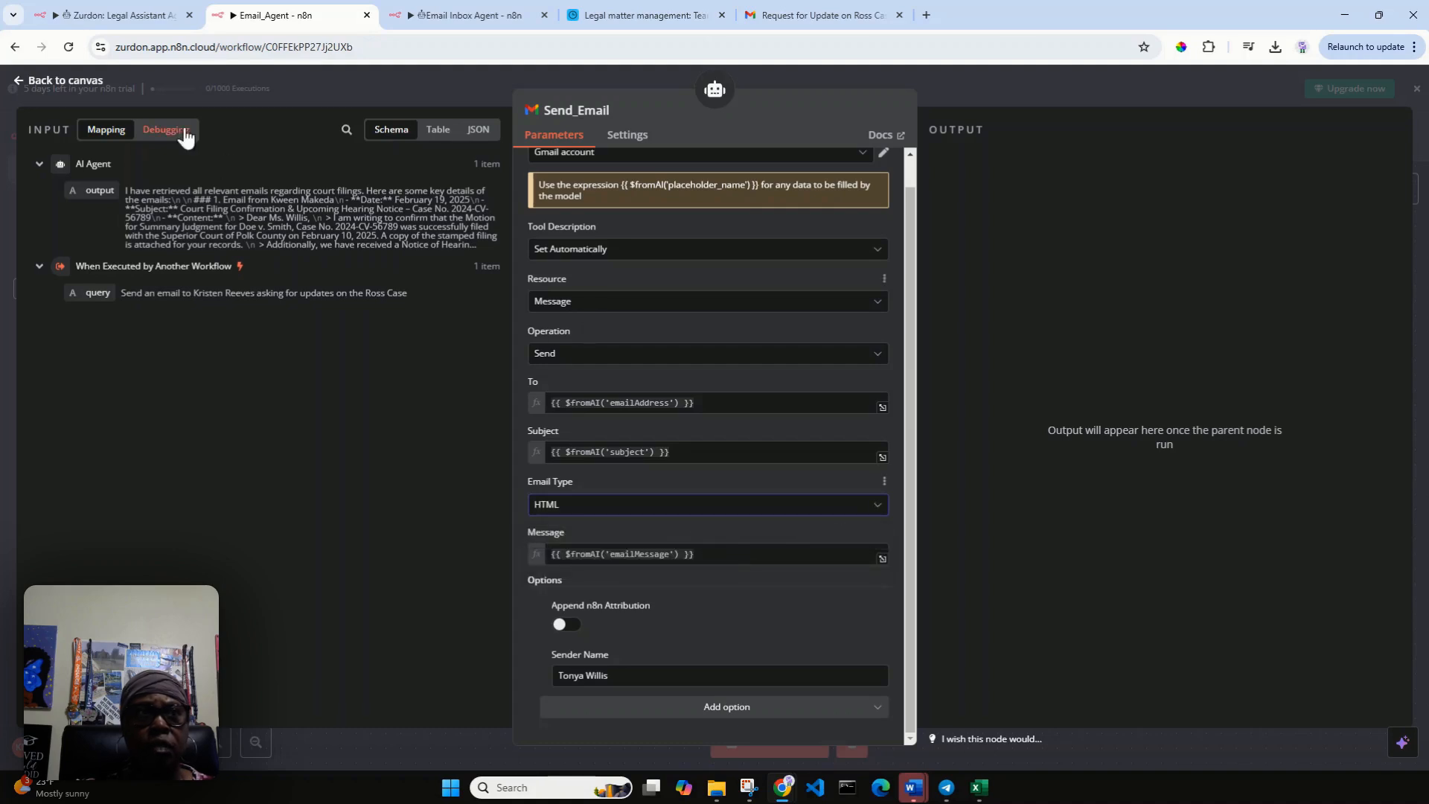
left_click(18, 82)
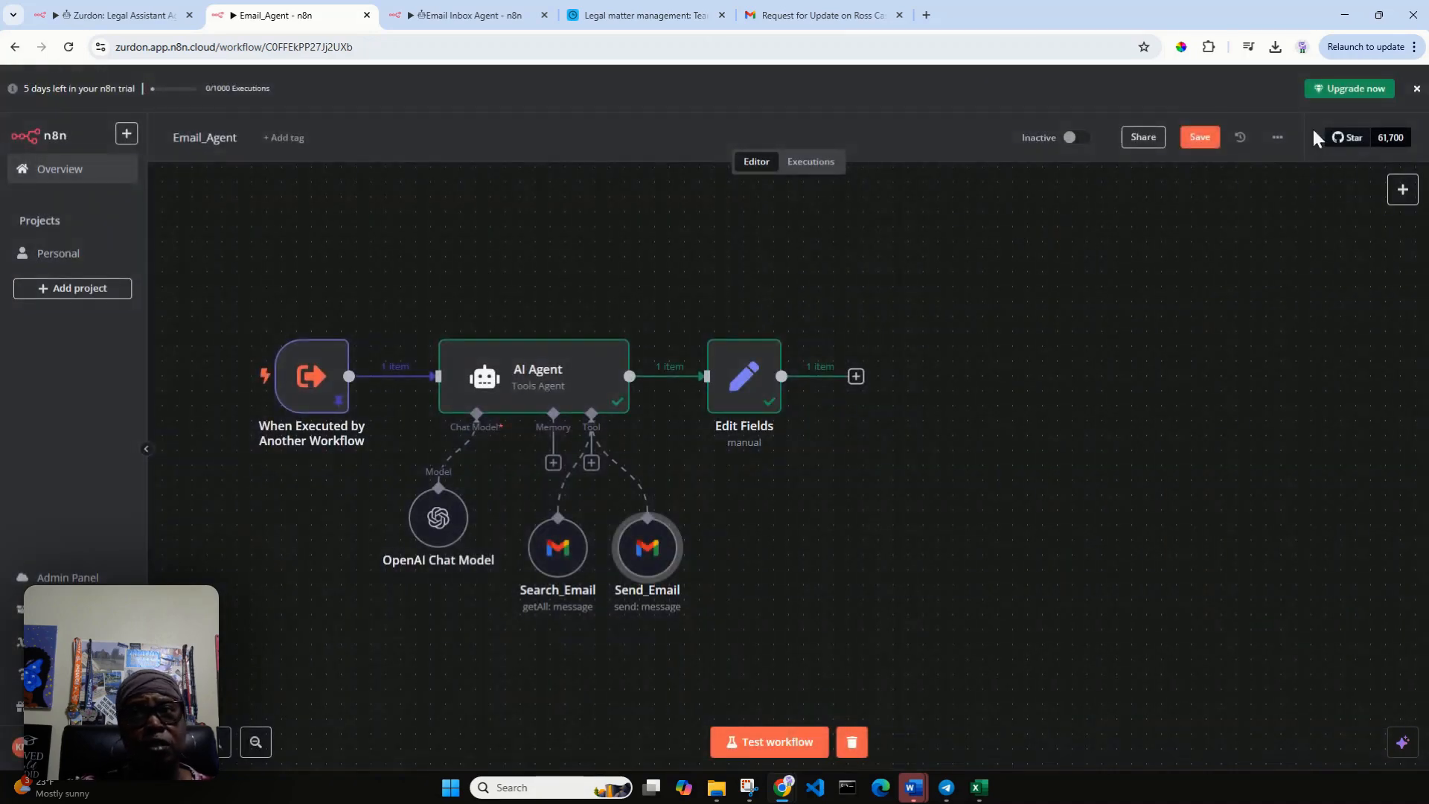
left_click(1199, 138)
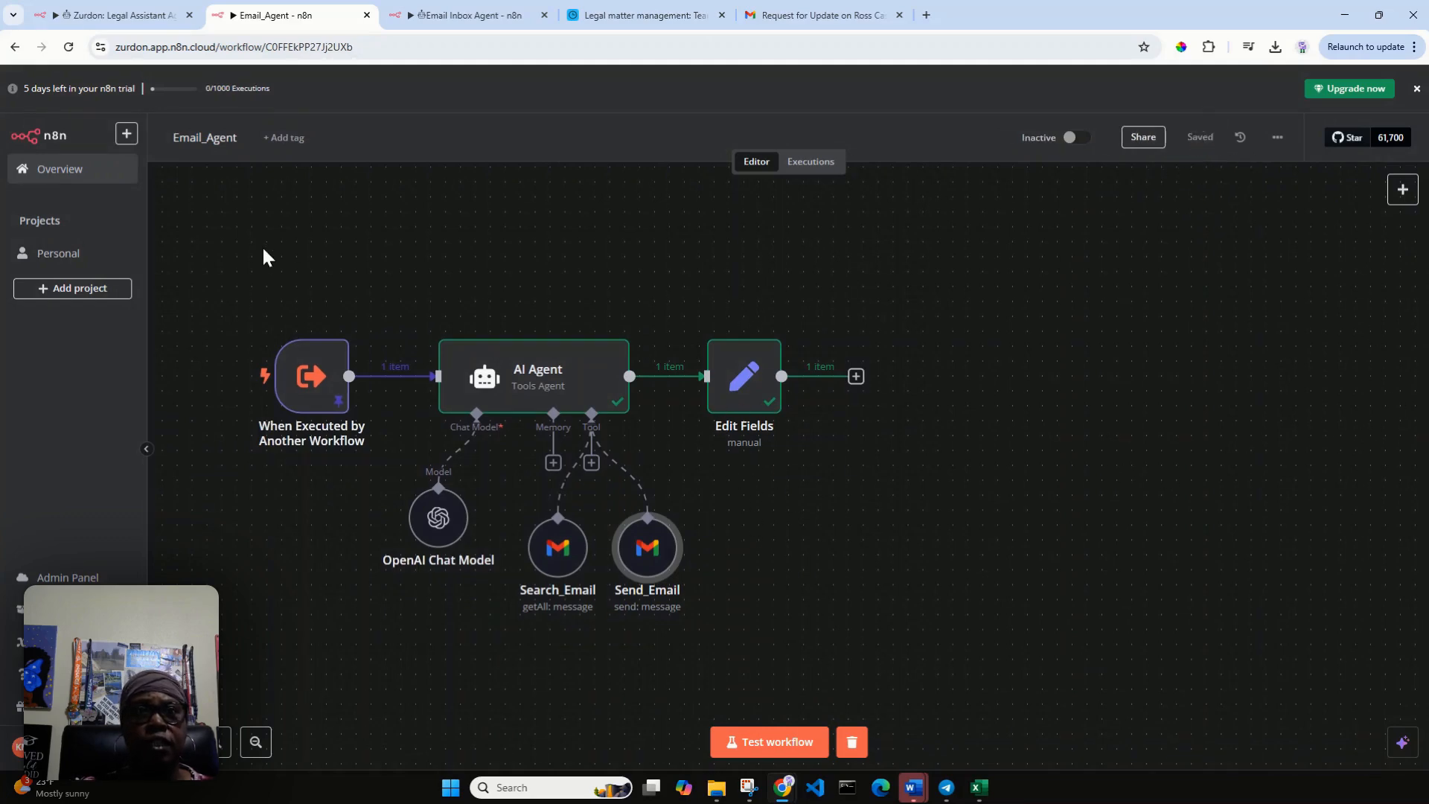
Check the team directory in Airtable and run another test of the Legal Assistant Agent workflow.
left_click(119, 14)
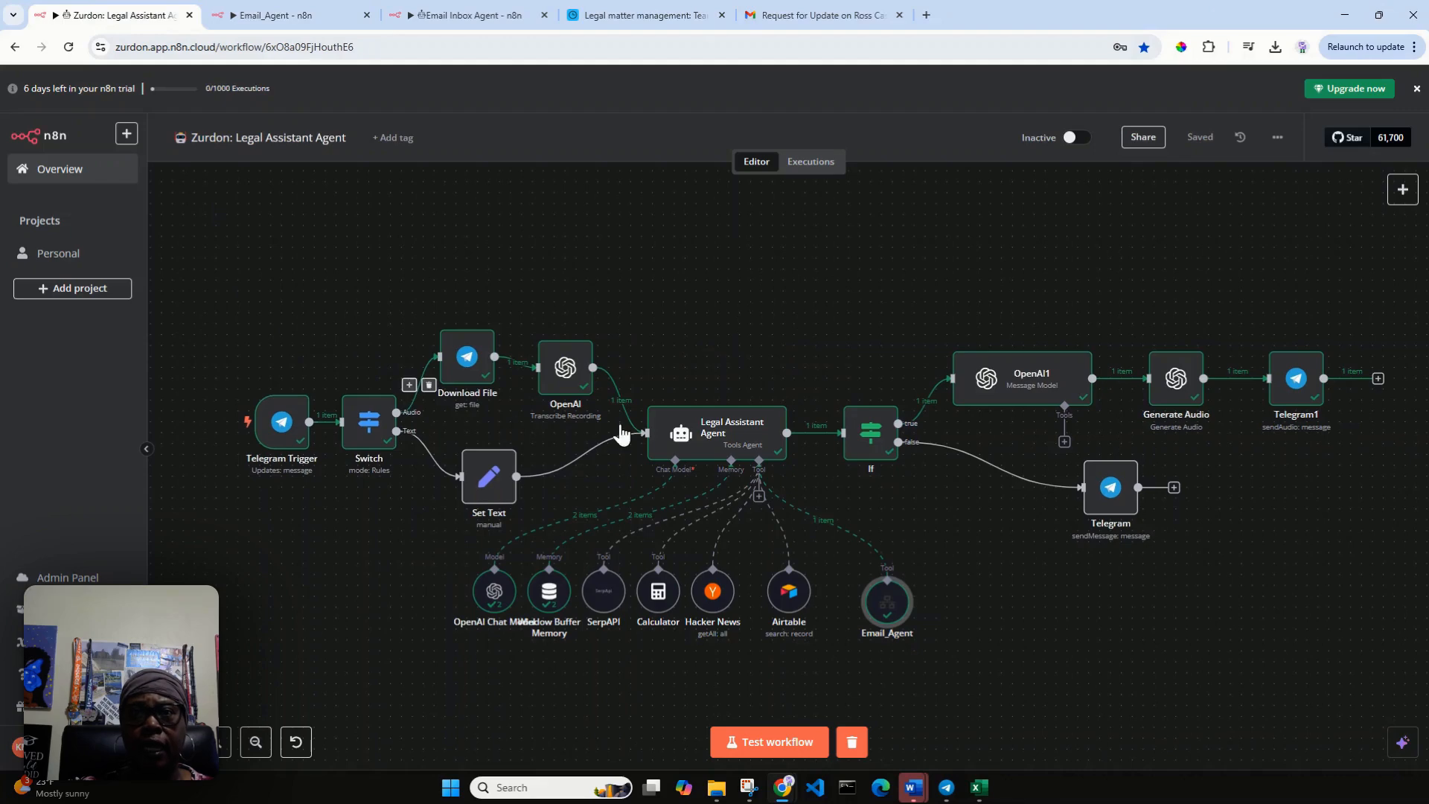
left_click(793, 15)
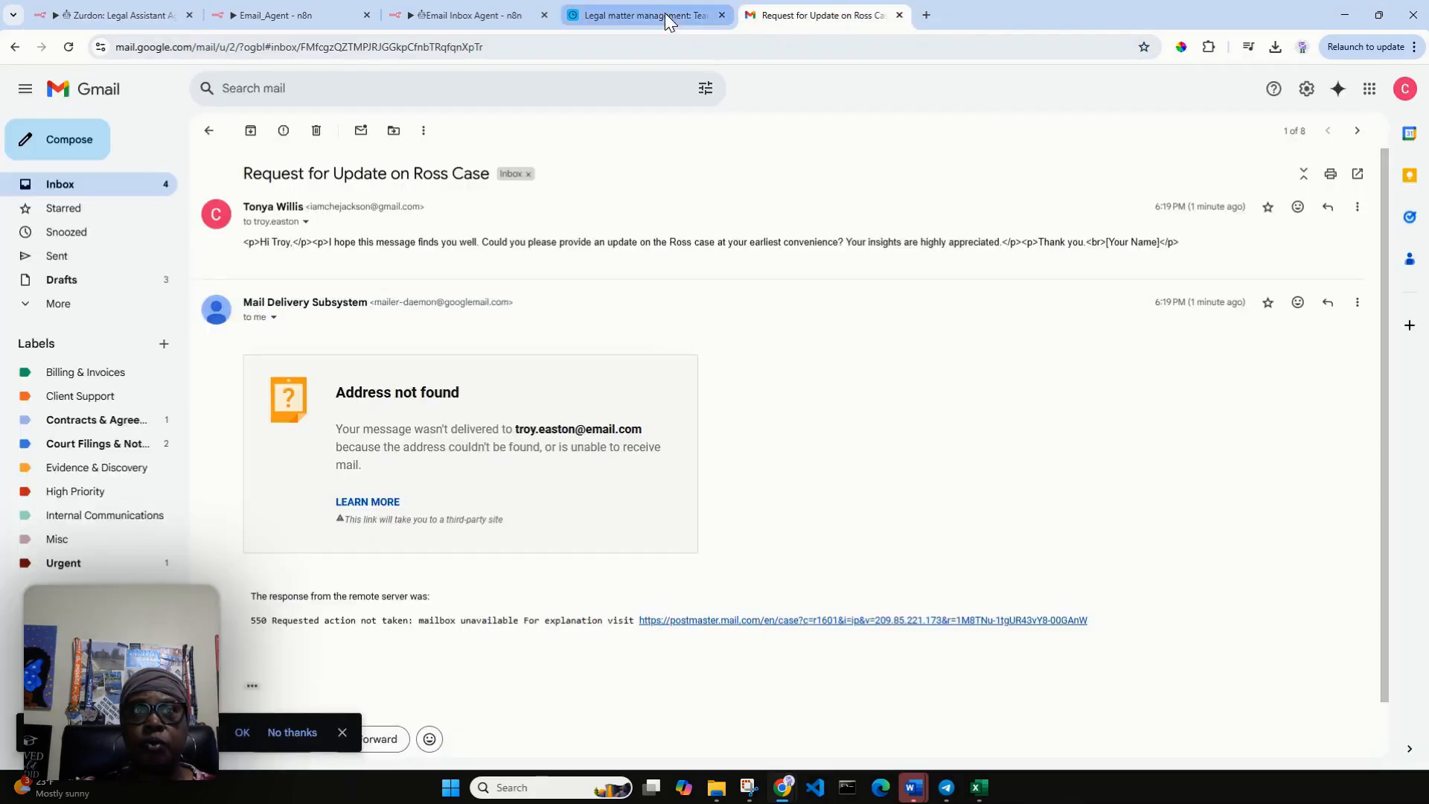
left_click(664, 15)
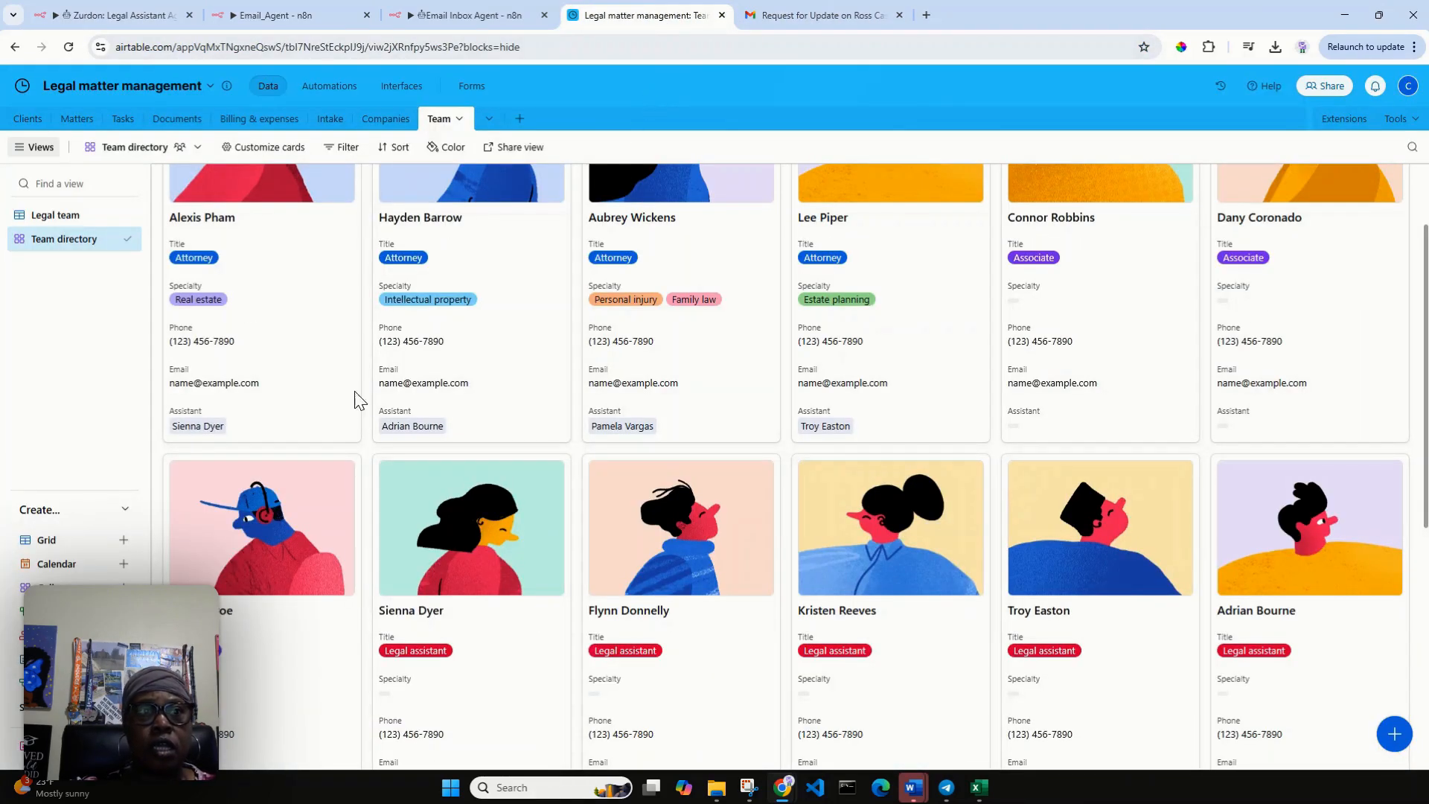
scroll(360, 447, "up", 2)
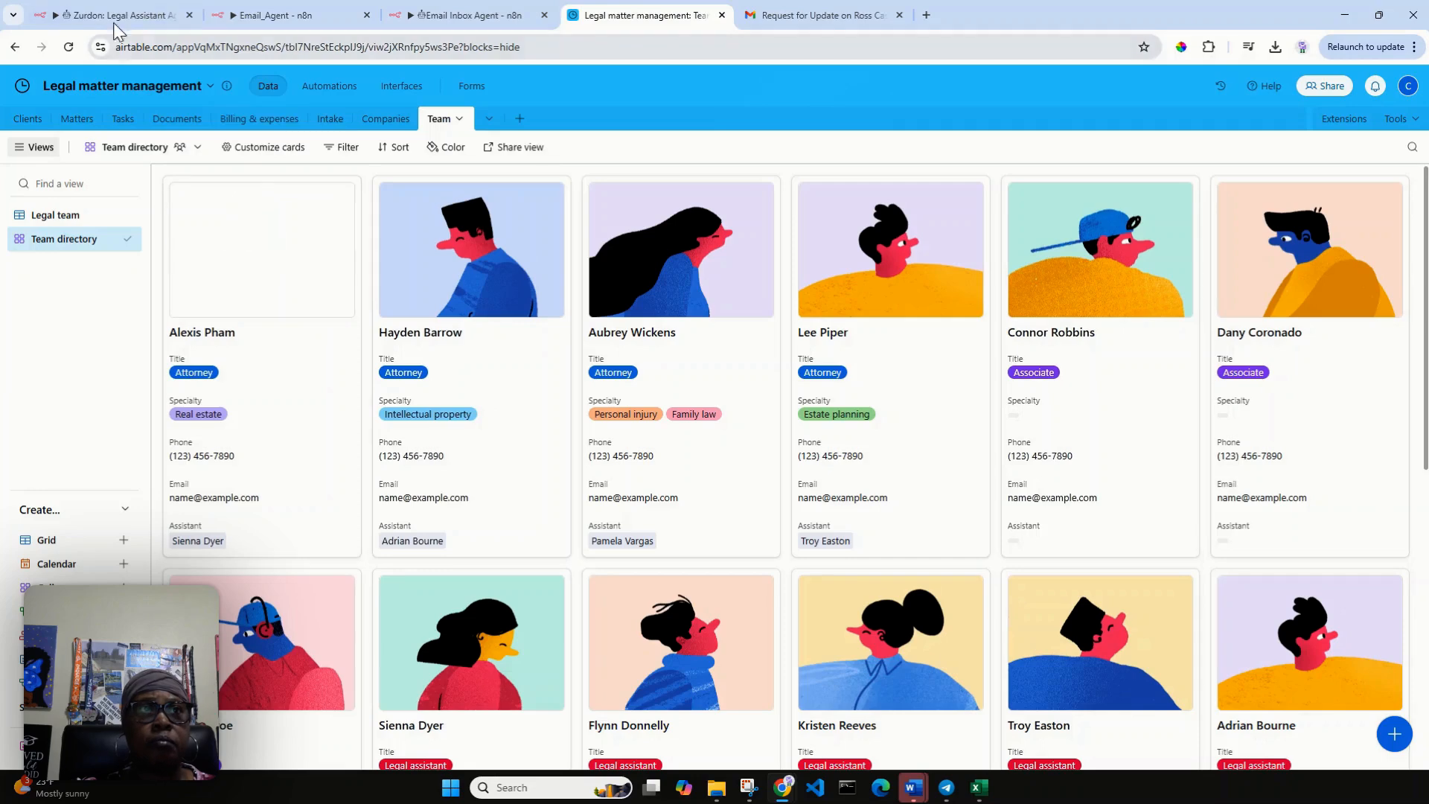
left_click(116, 15)
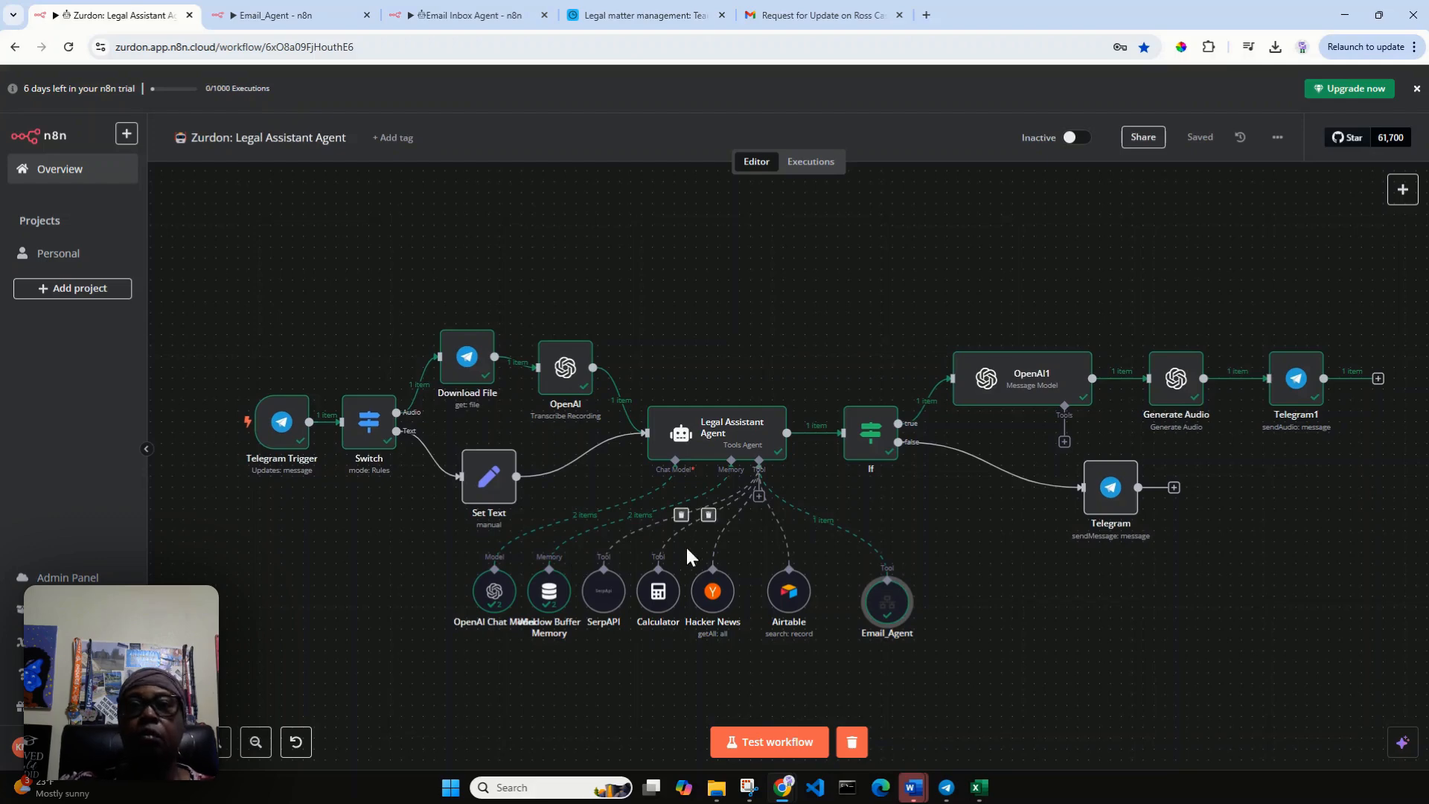
left_click(774, 747)
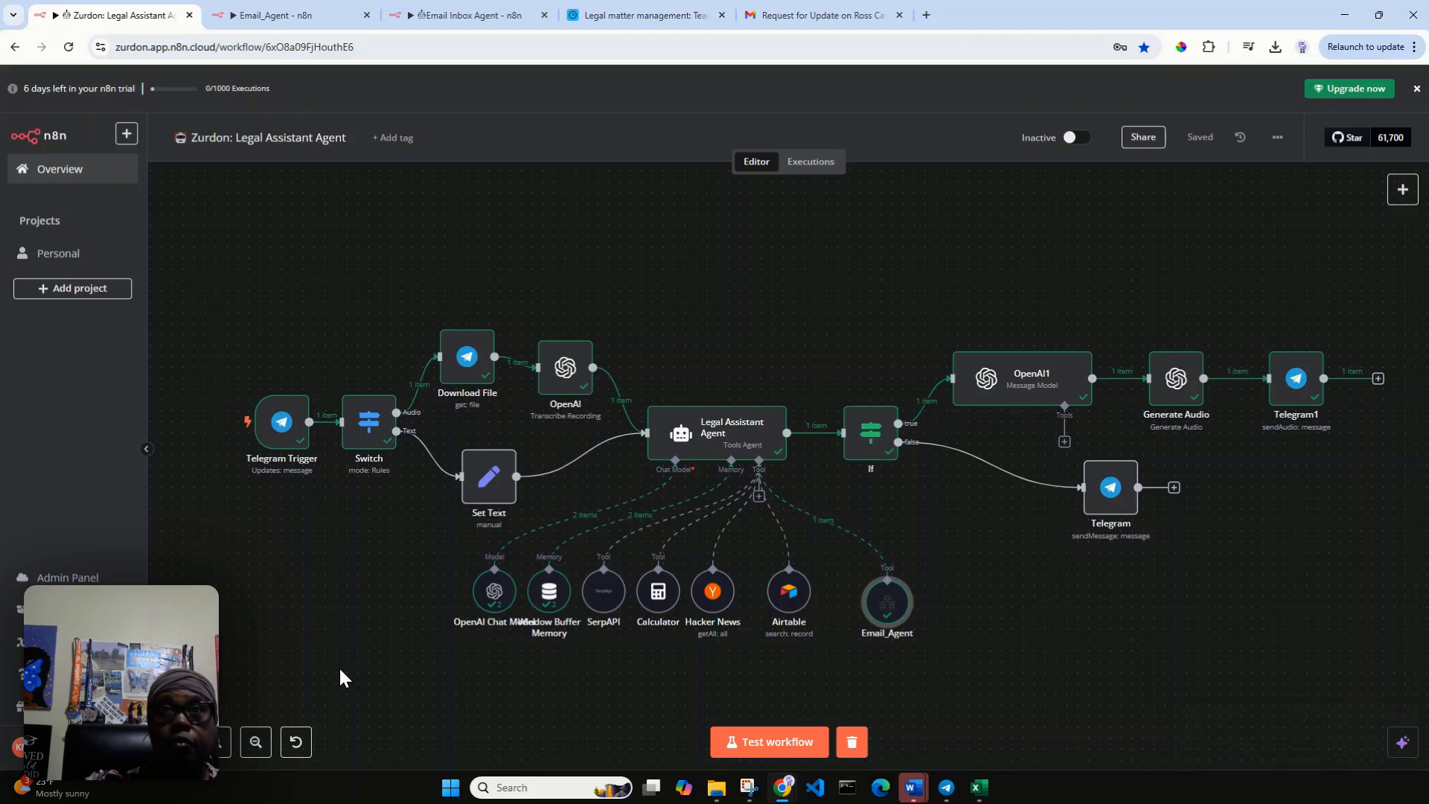
Return to the Gmail inbox and read the newest court filing inquiry thread.
left_click(812, 24)
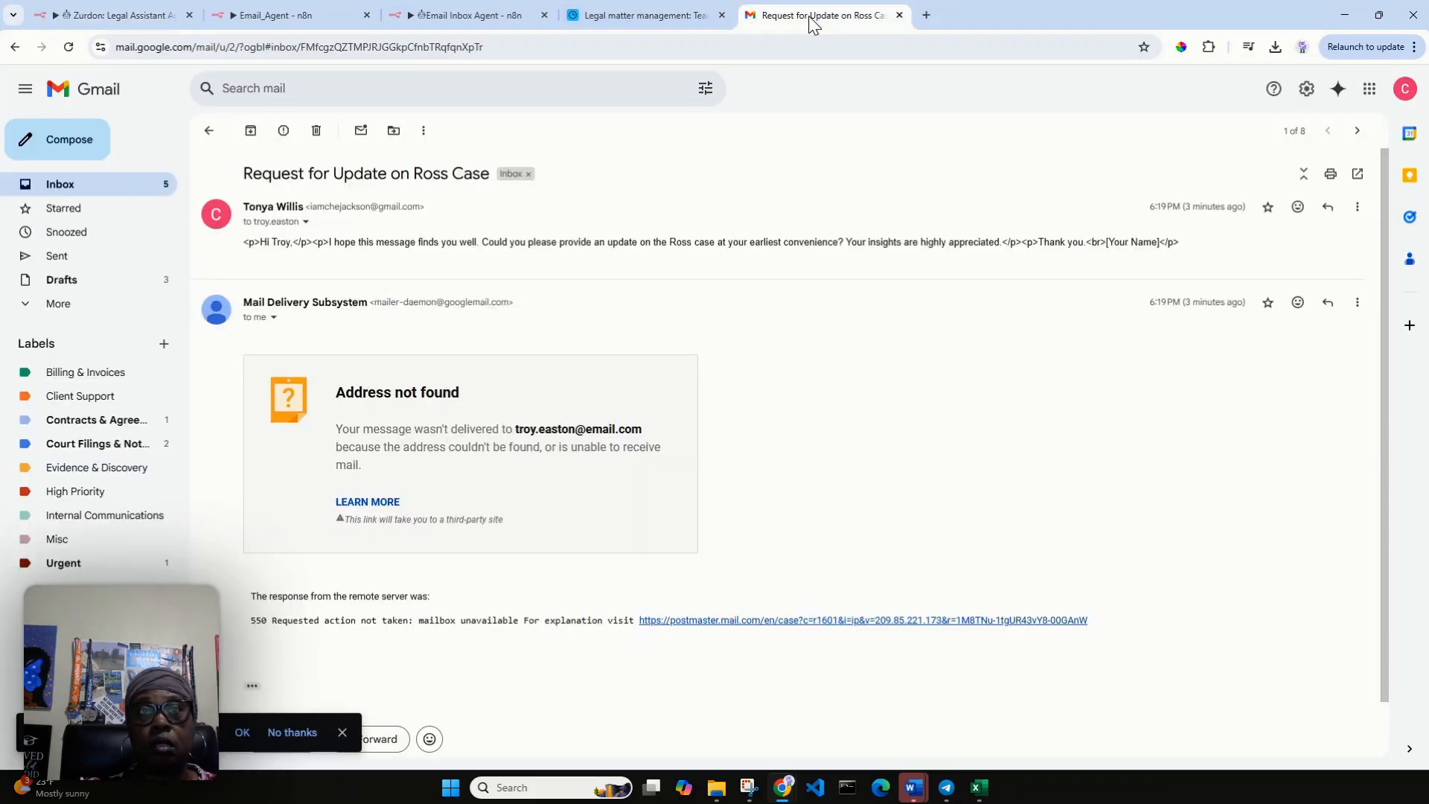
left_click(136, 194)
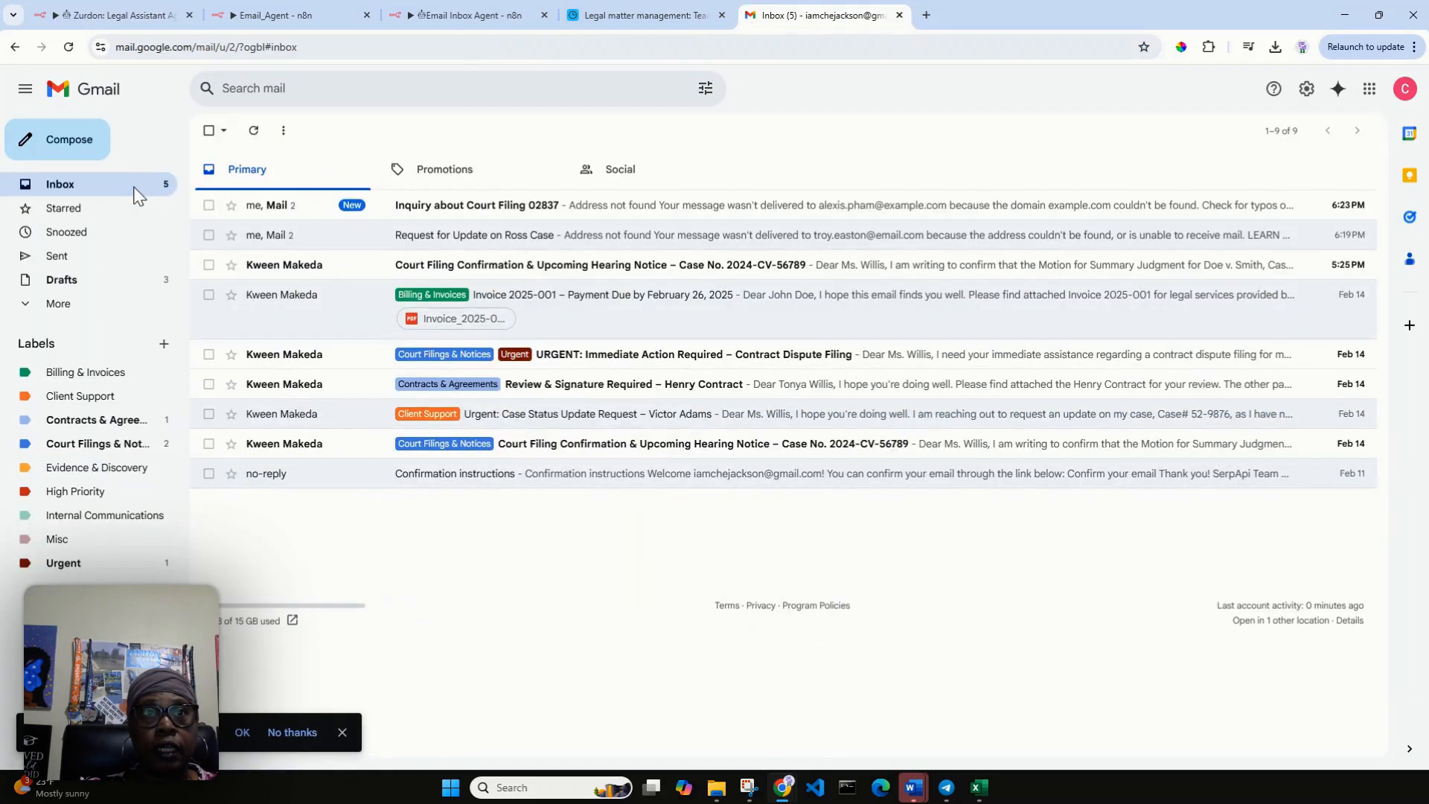
left_click(456, 214)
left_click(437, 232)
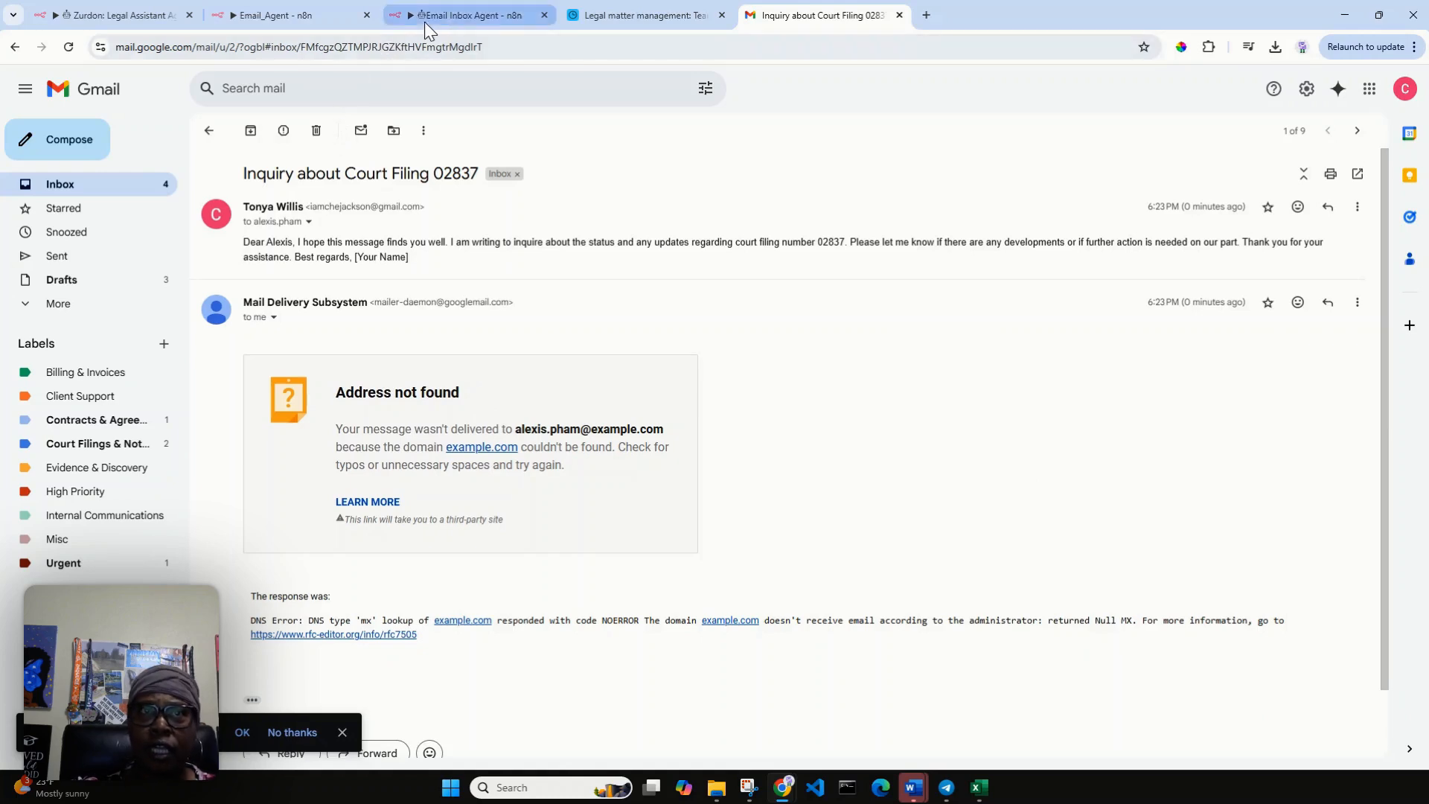
Review the Email_Agent and Email Inbox Agent workflows and compare them with the labelled messages in the Gmail inbox.
left_click(287, 16)
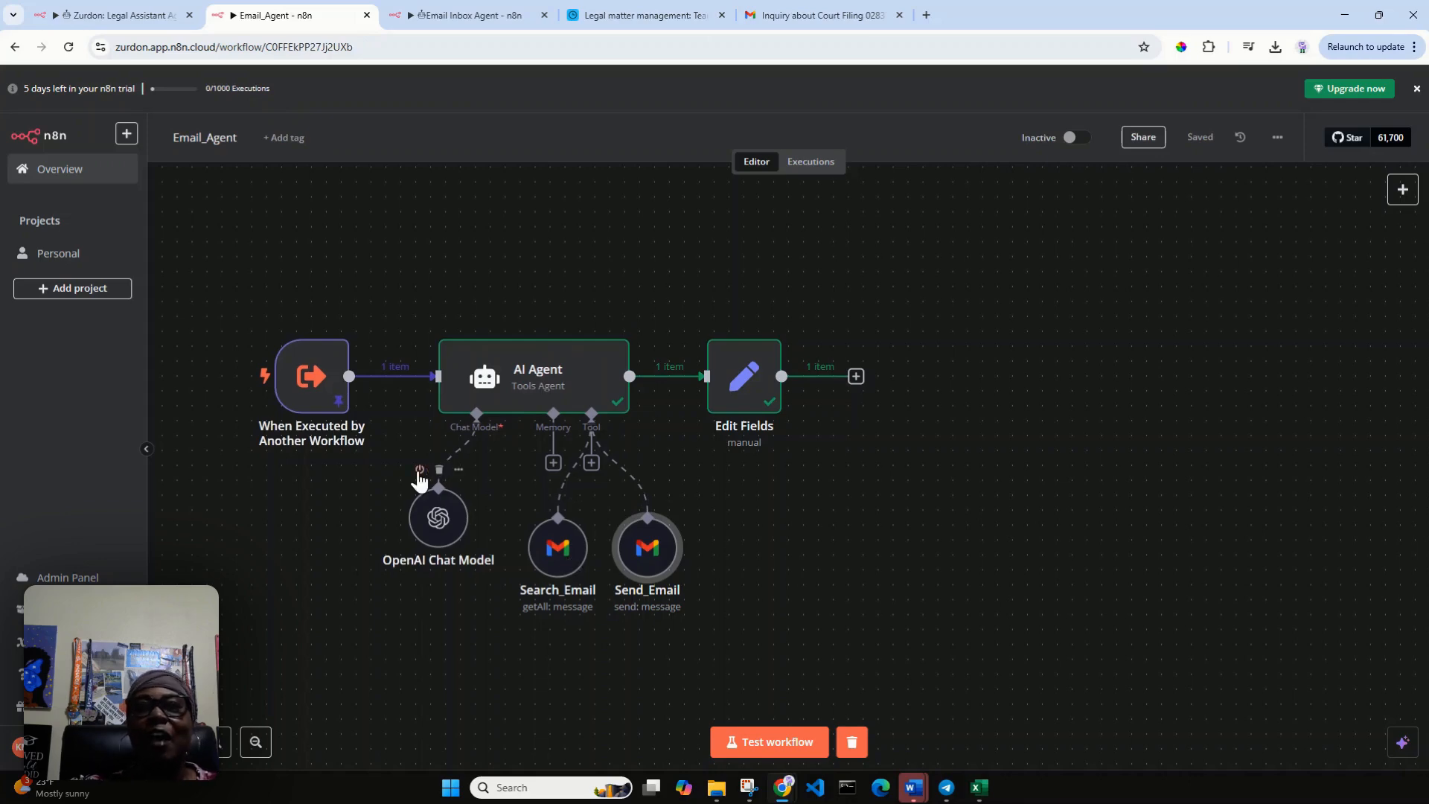
left_click(437, 16)
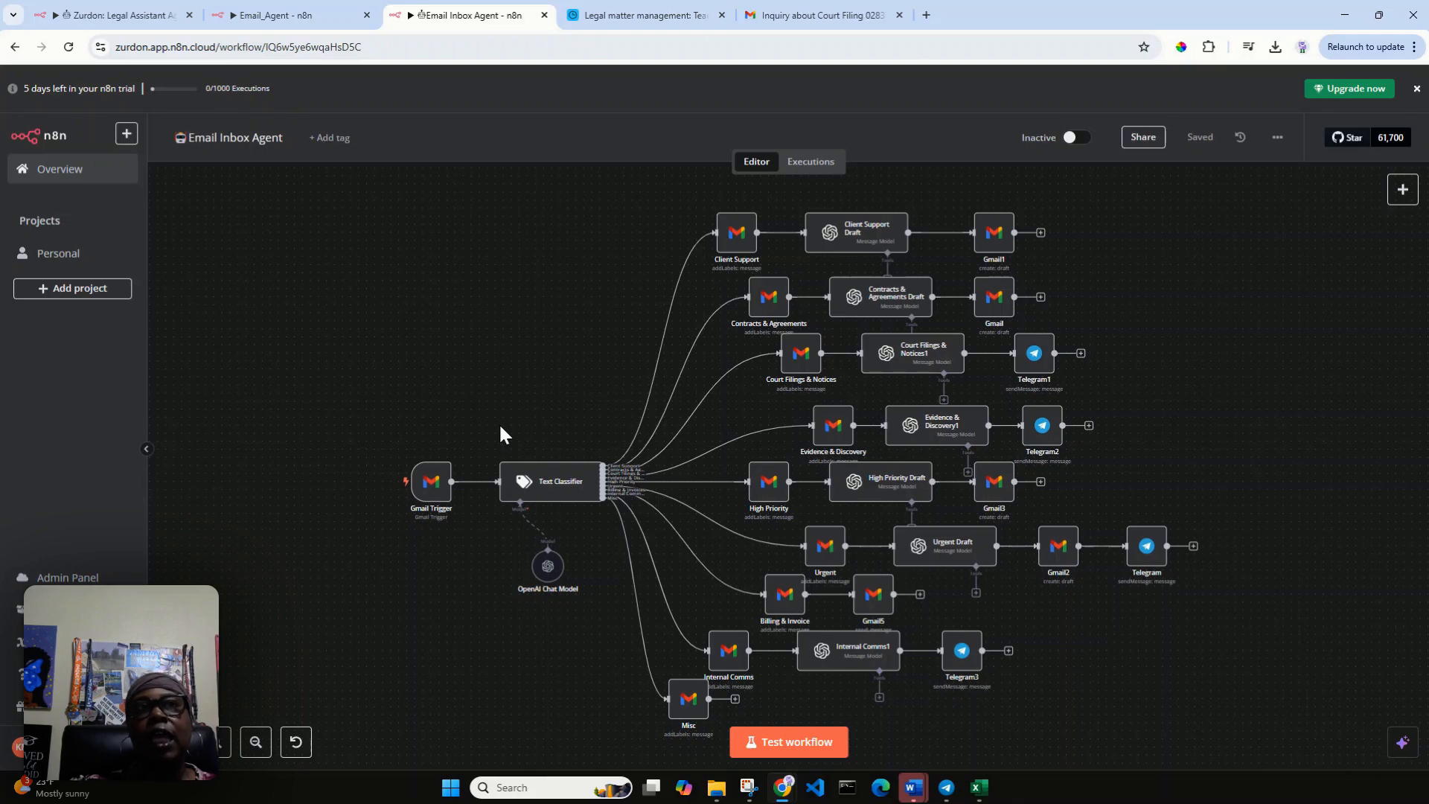
left_click(808, 21)
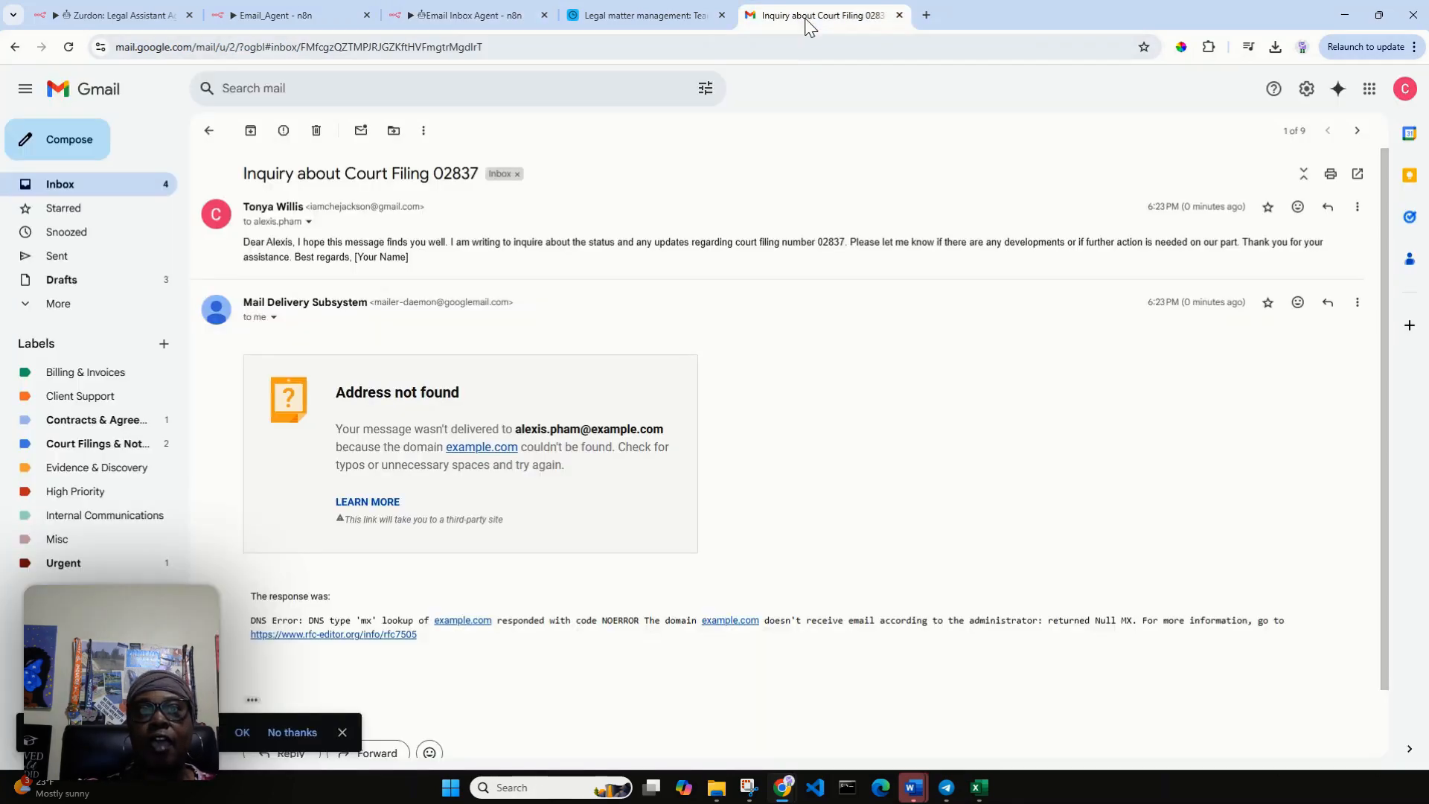
left_click(68, 186)
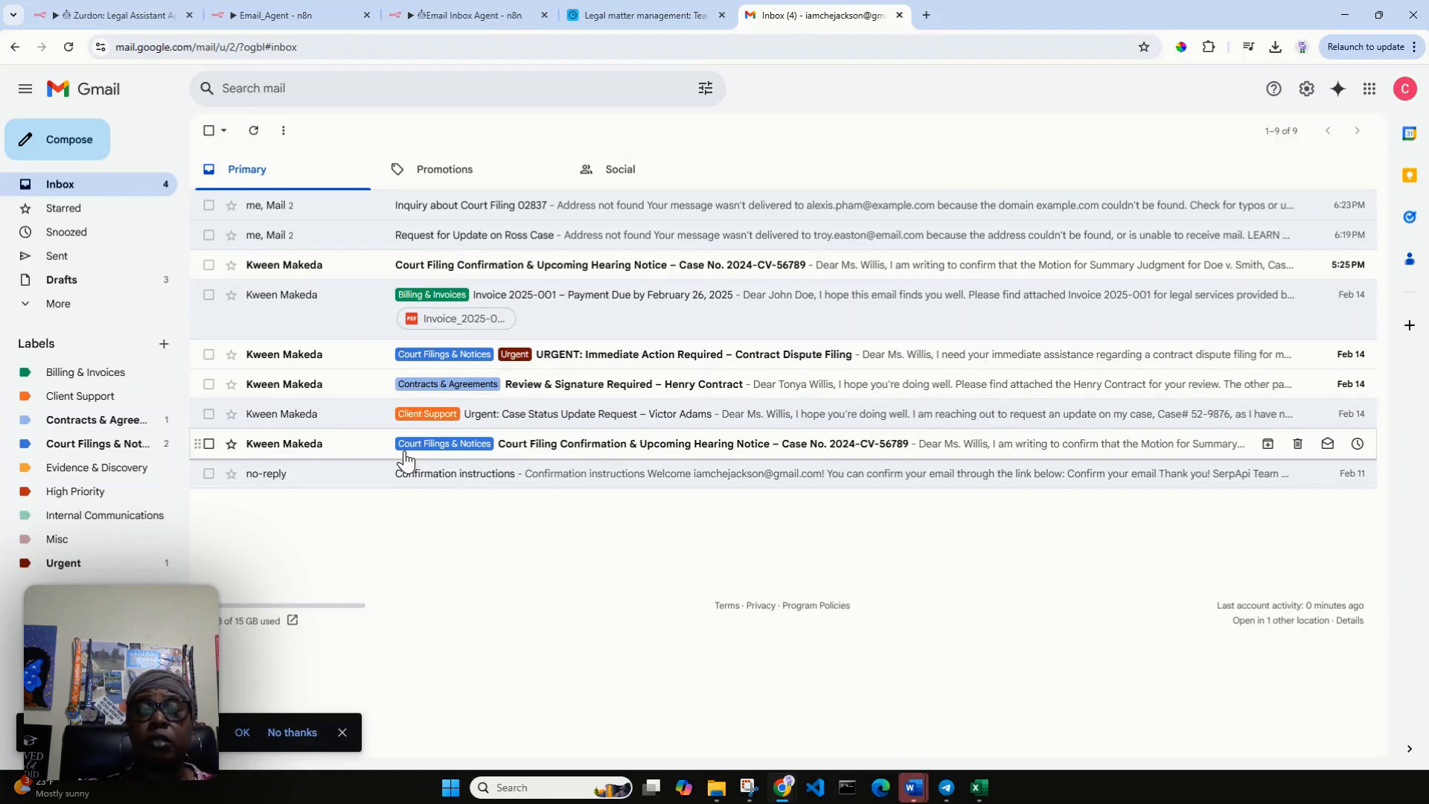
left_click(476, 16)
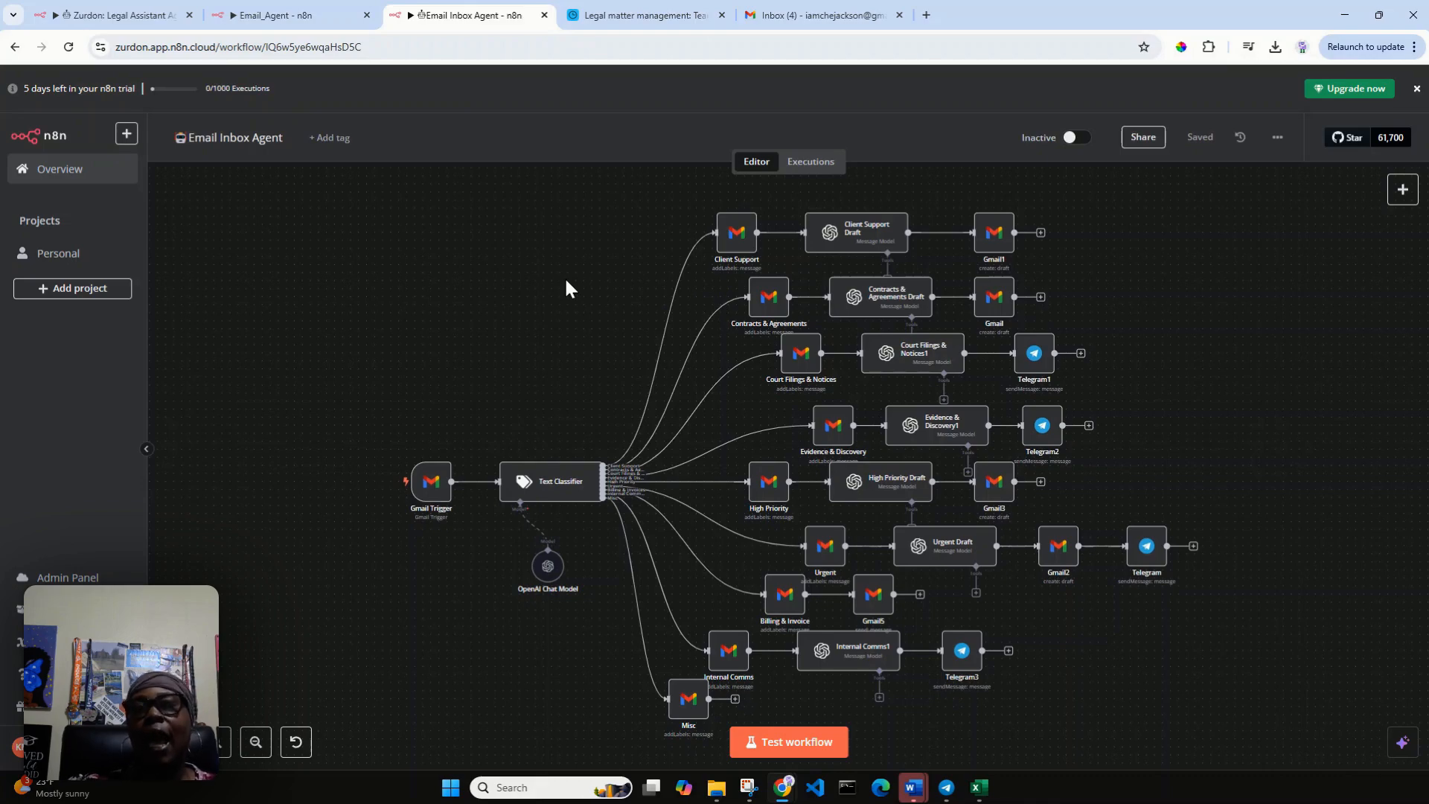
left_click(100, 16)
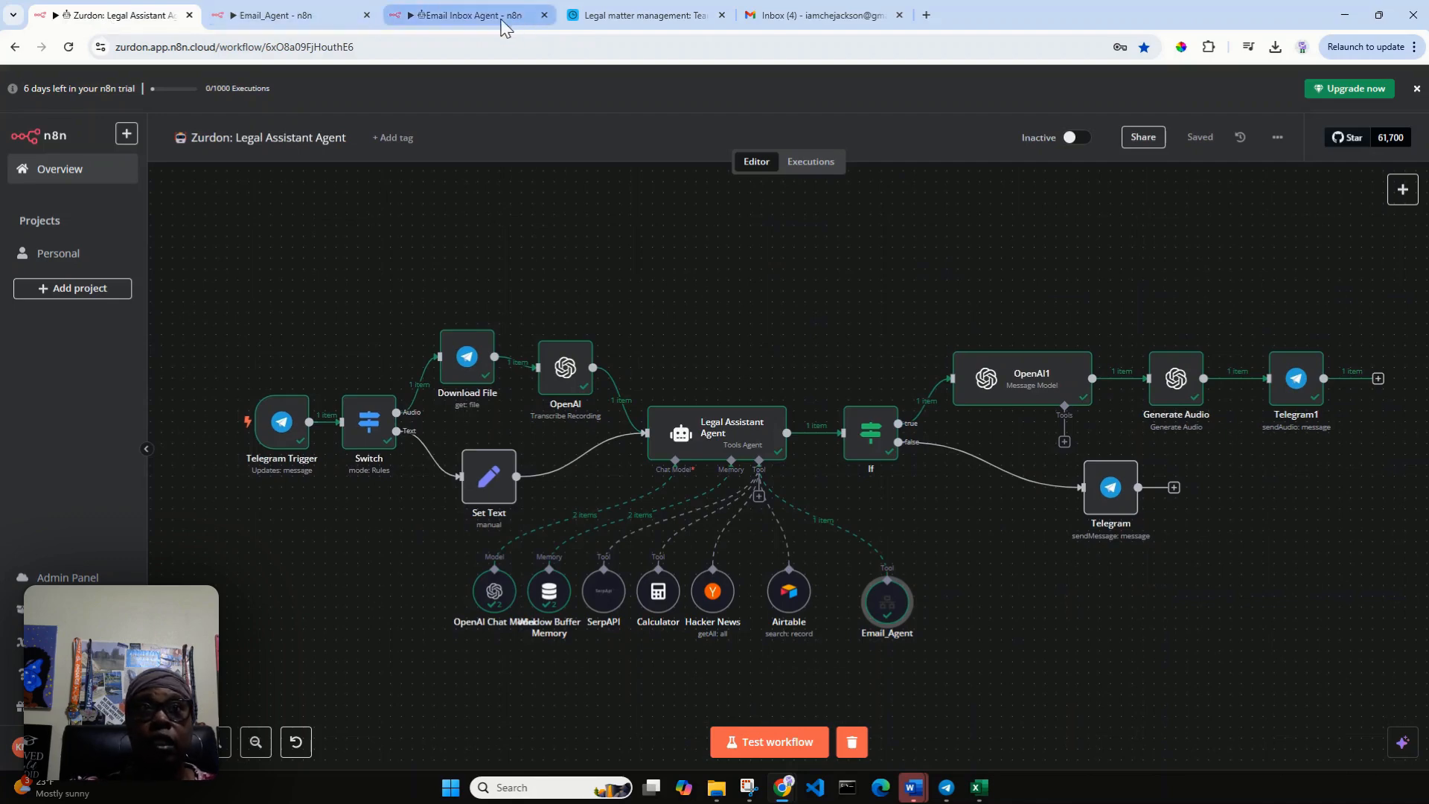
left_click(778, 18)
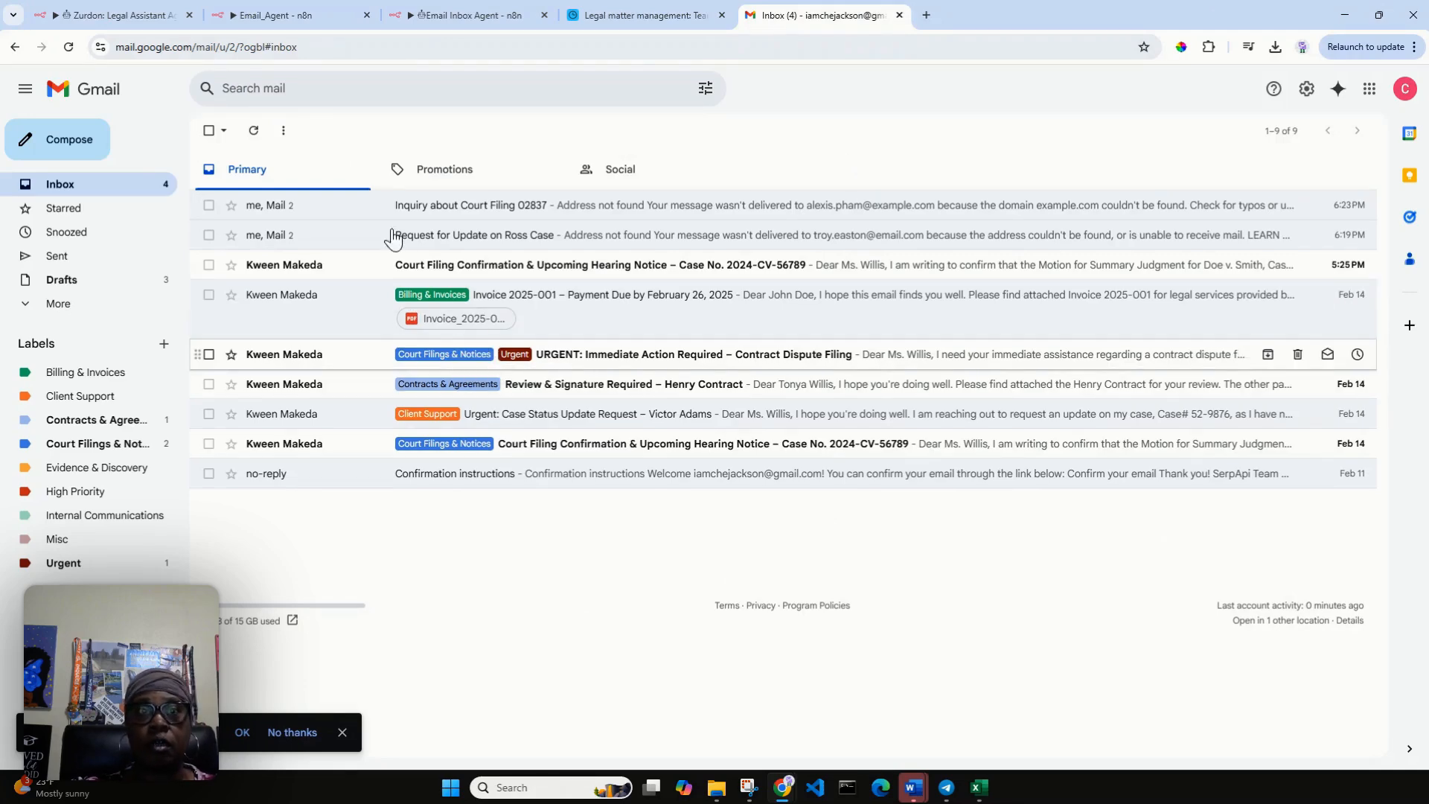
Start a test run of the Legal Assistant Agent workflow in n8n and send the Telegram bot "Please search for all 'Court Filing & Notices' emails.".
left_click(111, 20)
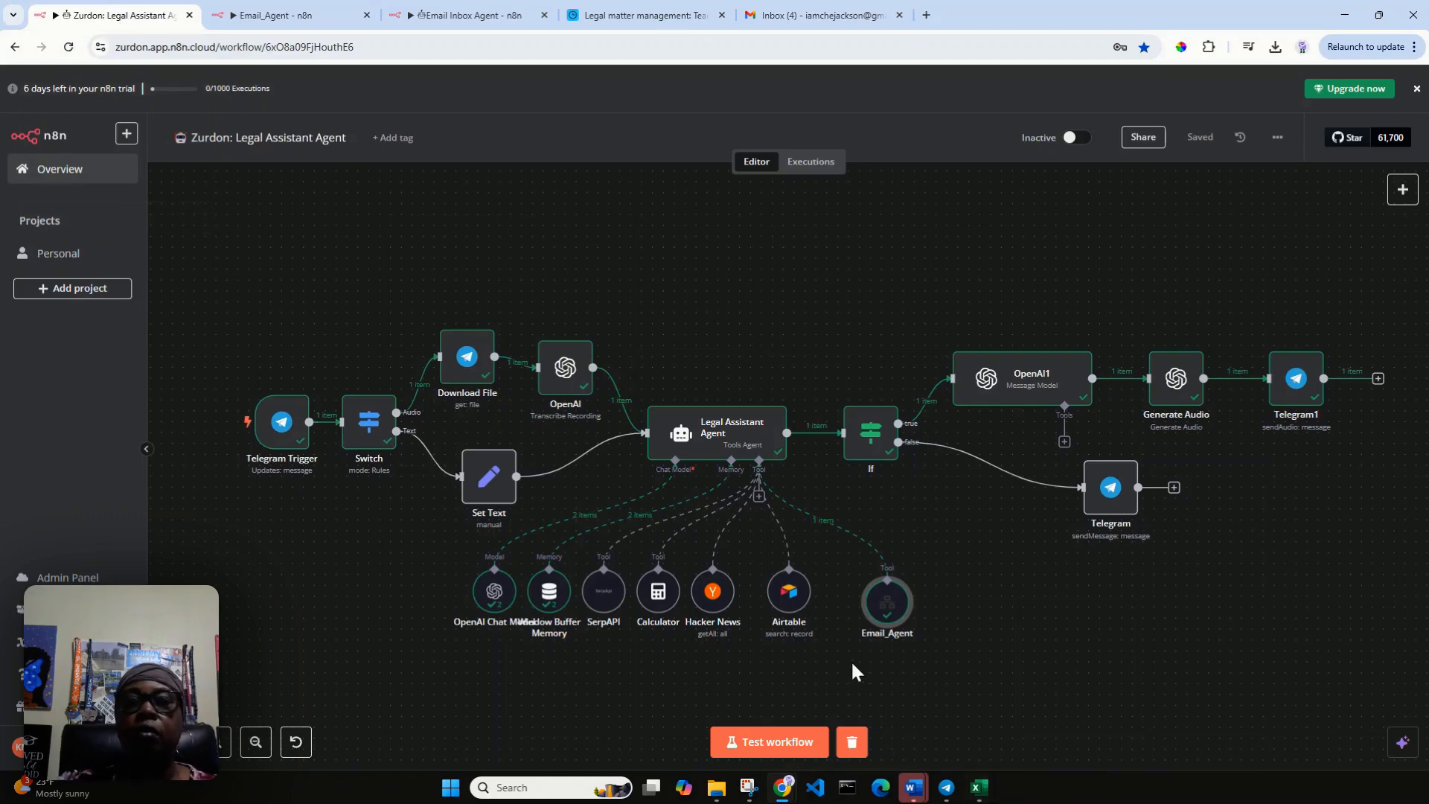
left_click(789, 744)
left_click(947, 787)
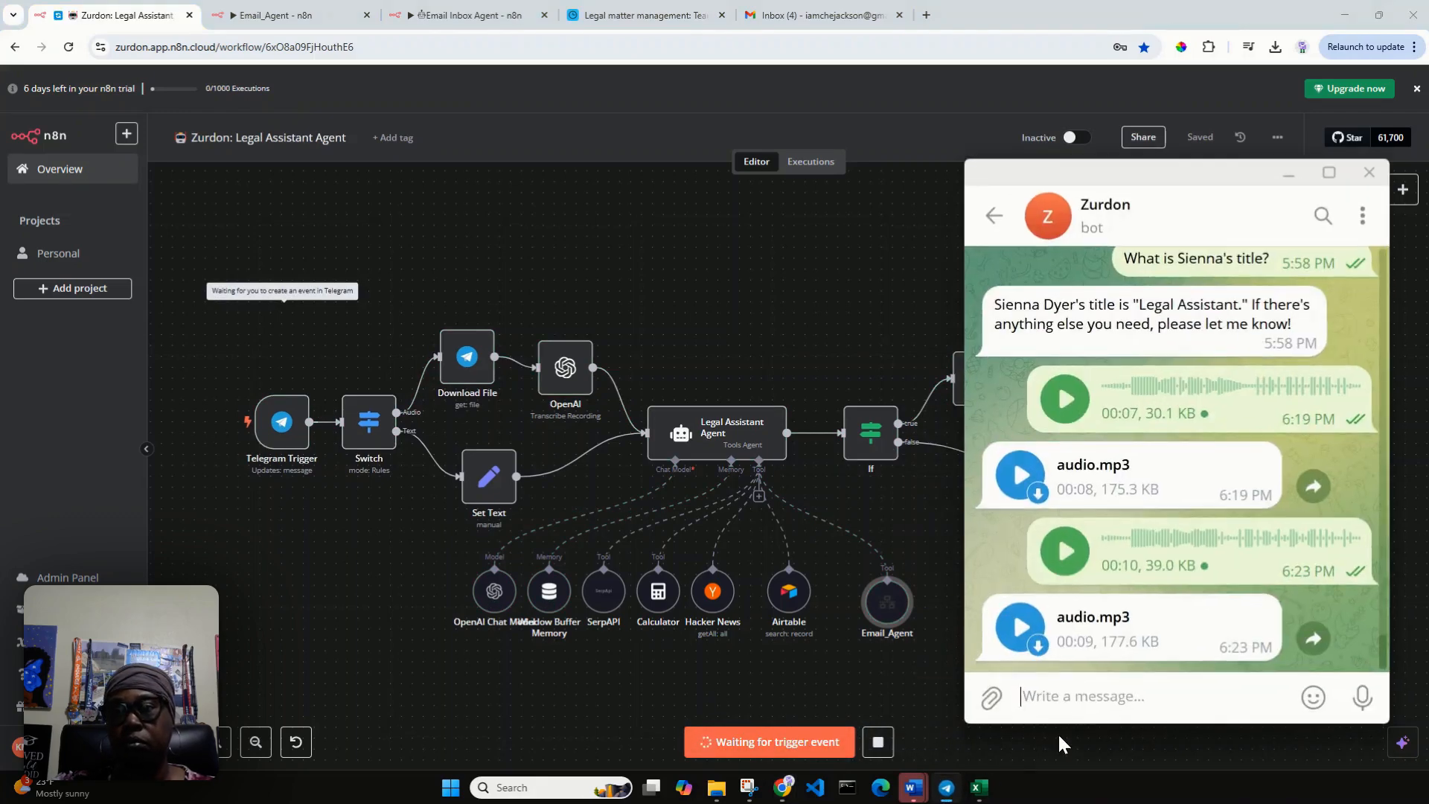
type("Ple")
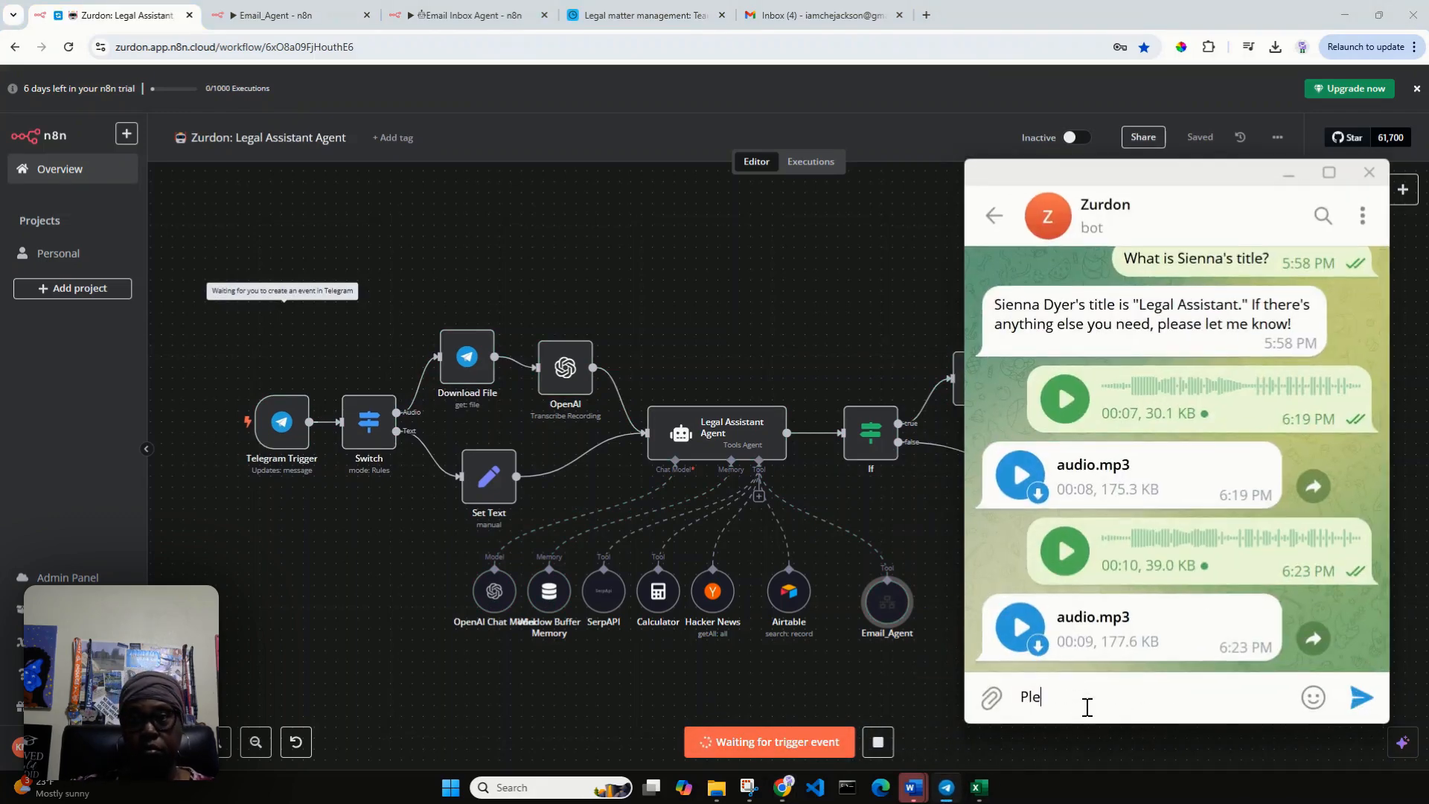
type("ase search f")
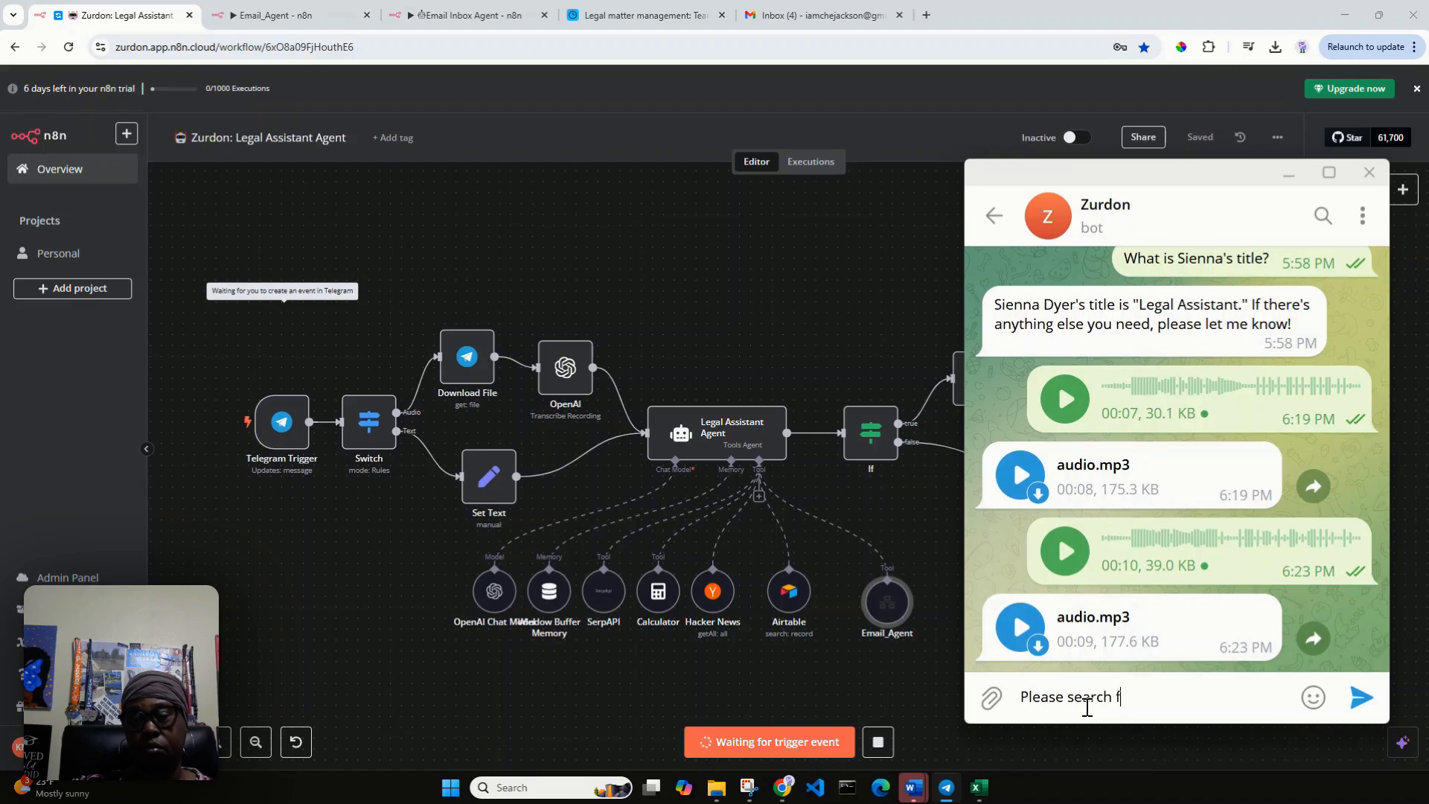
type("or all '")
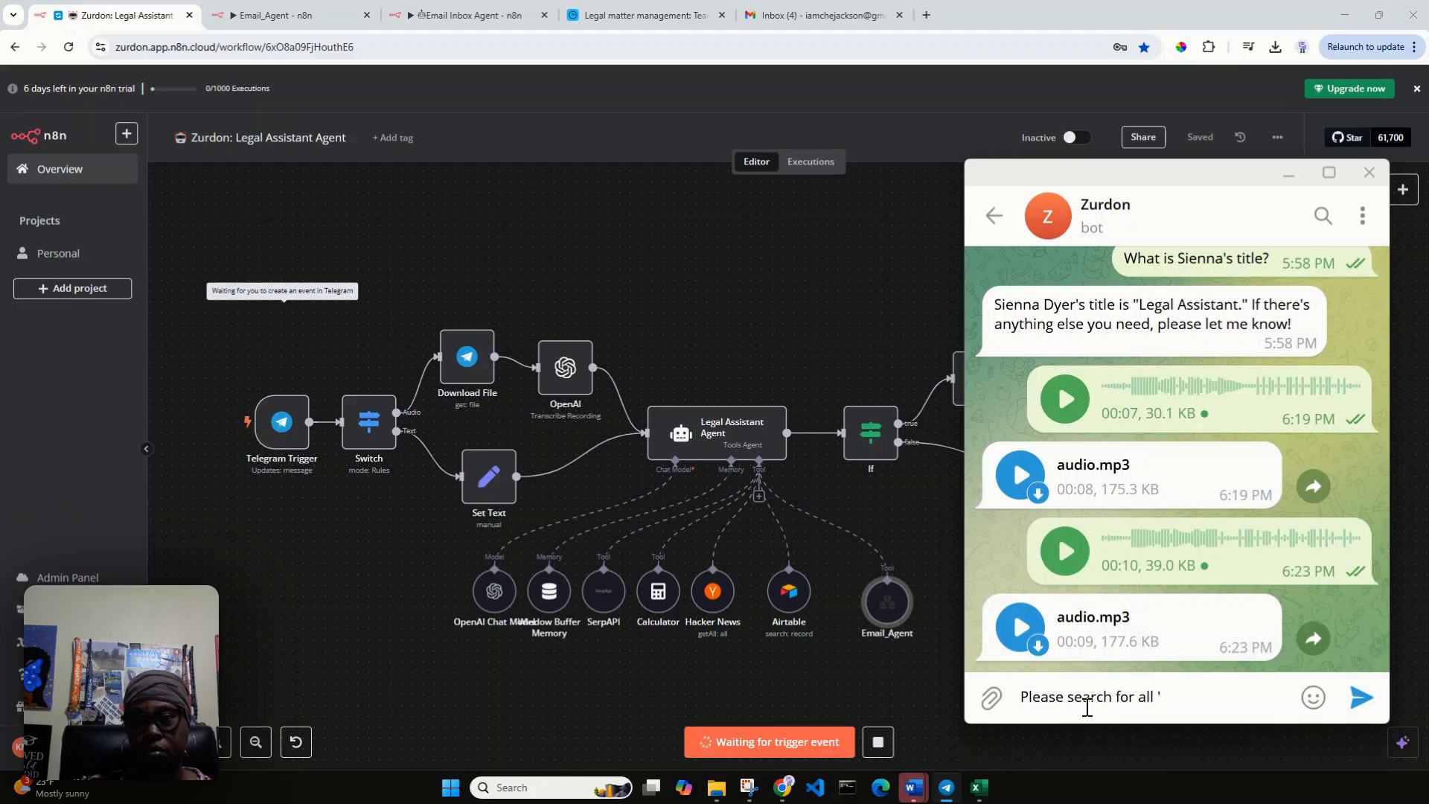
type("Court Fil")
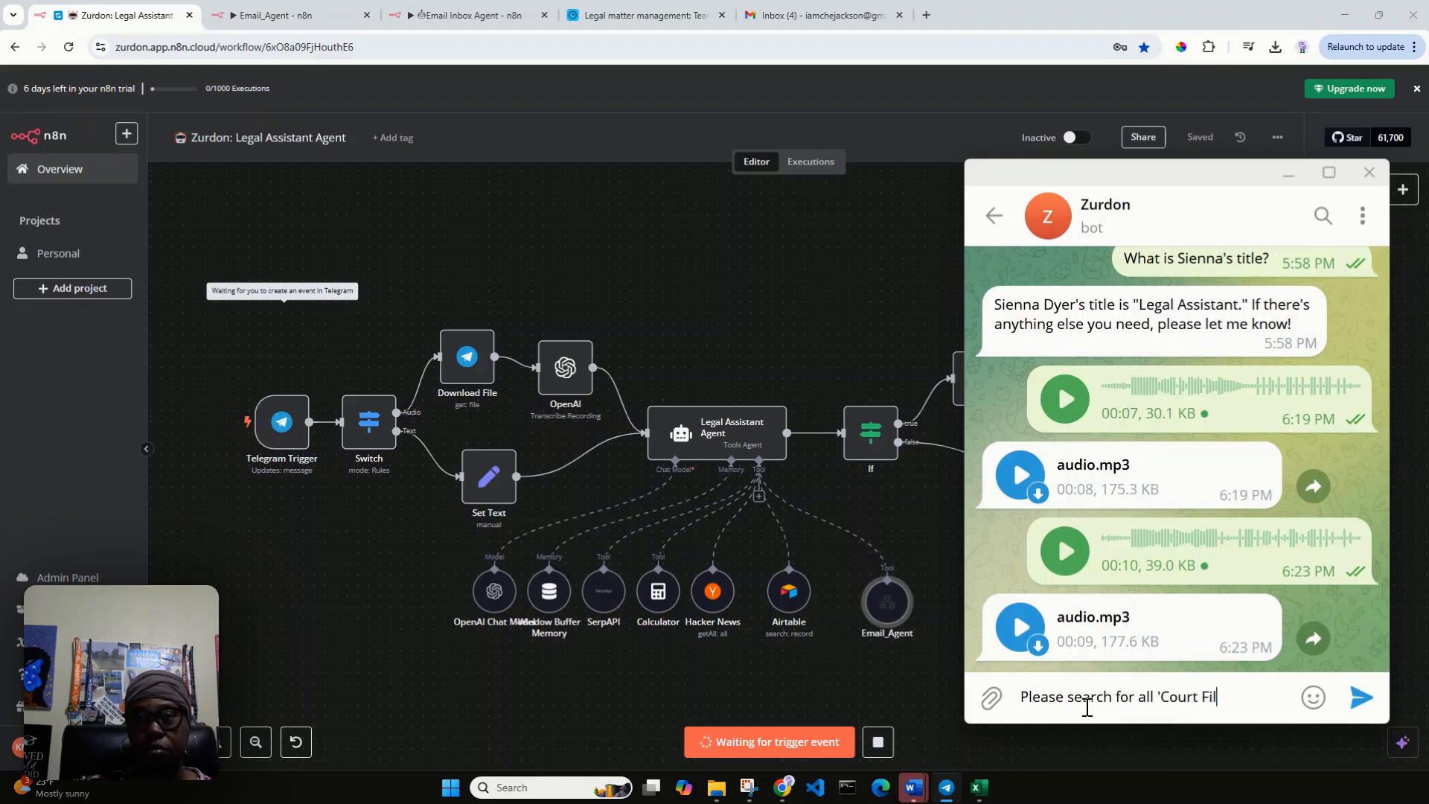
type("ing")
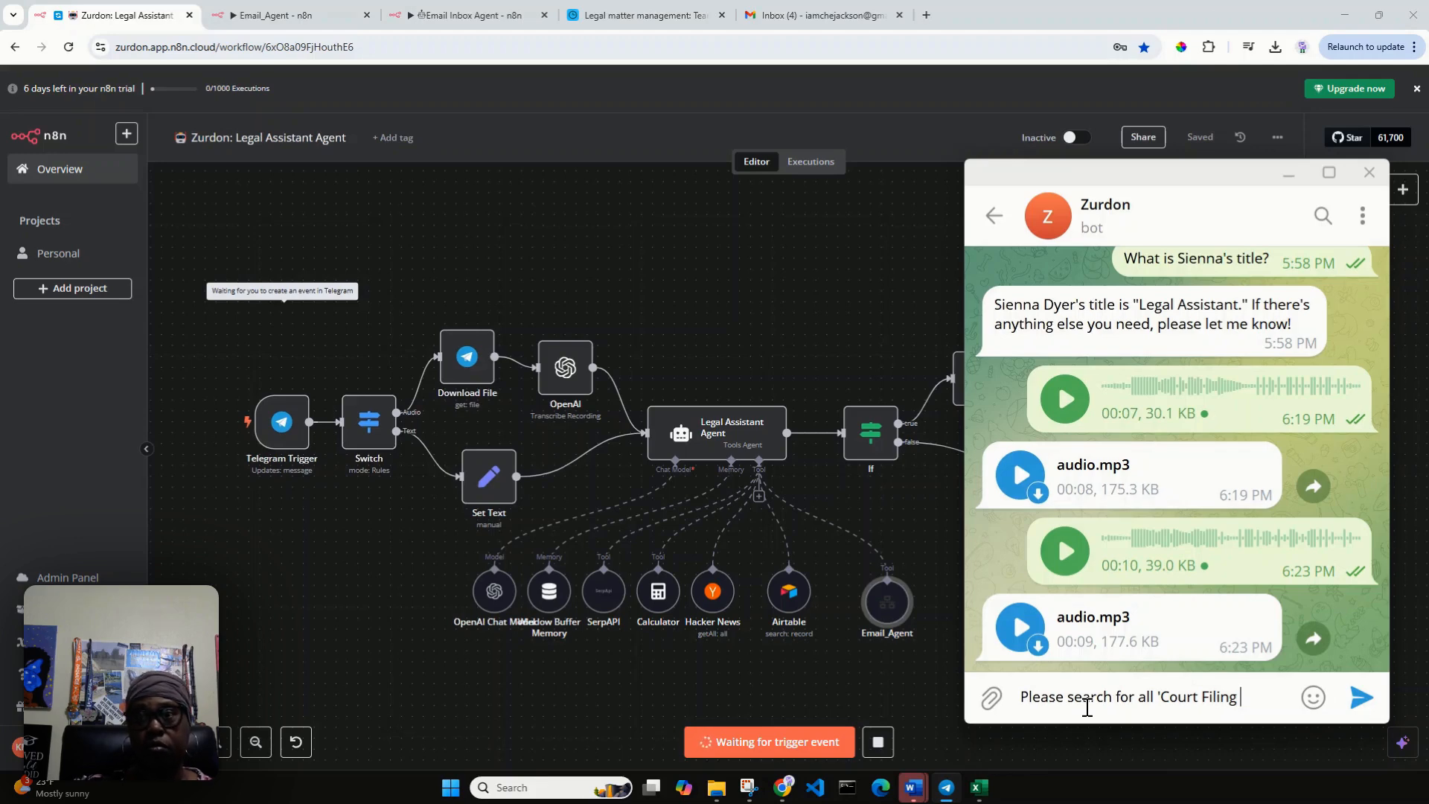
type(" & Notieces")
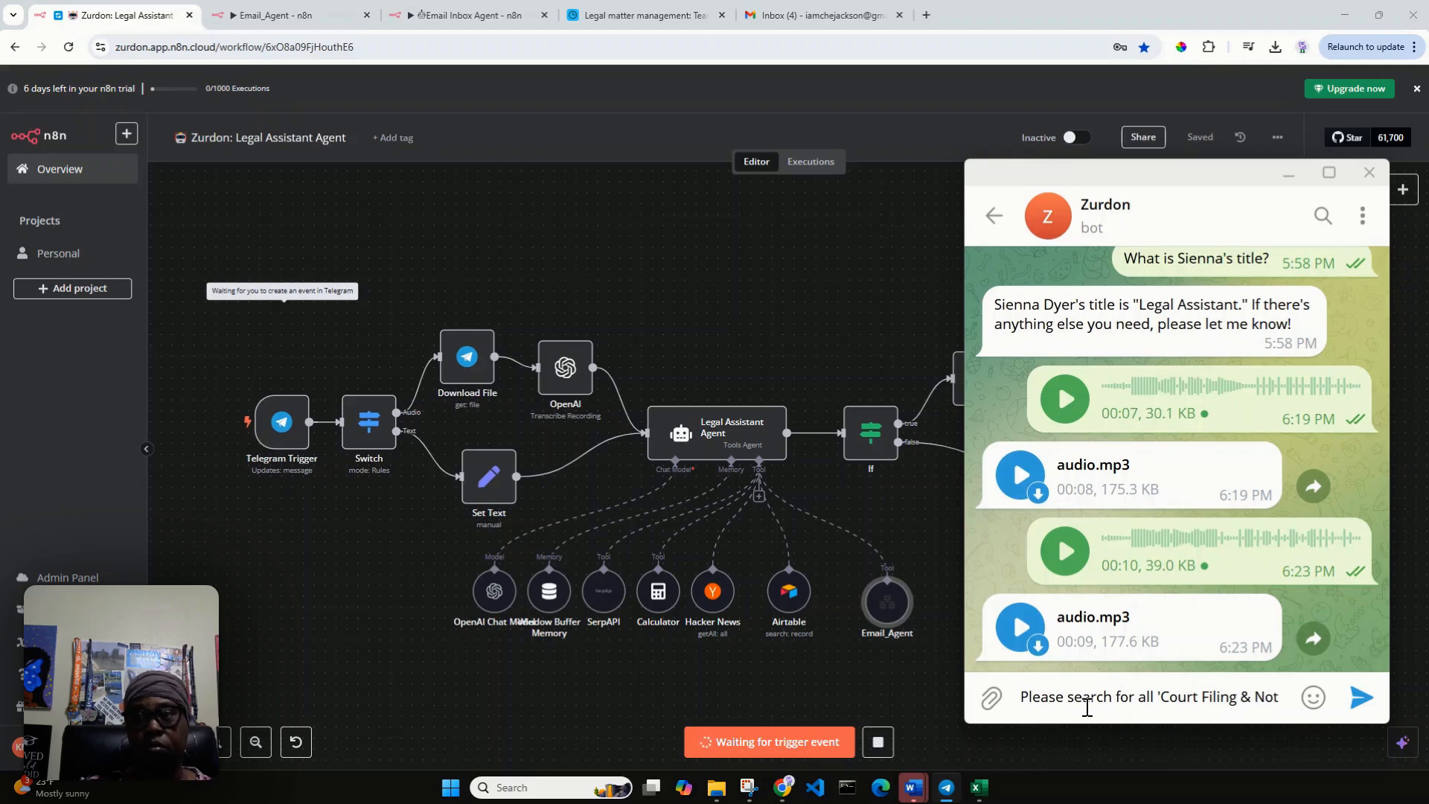
key("BackSpace")
key("BackSpace")
key("BackSpace")
key("BackSpace")
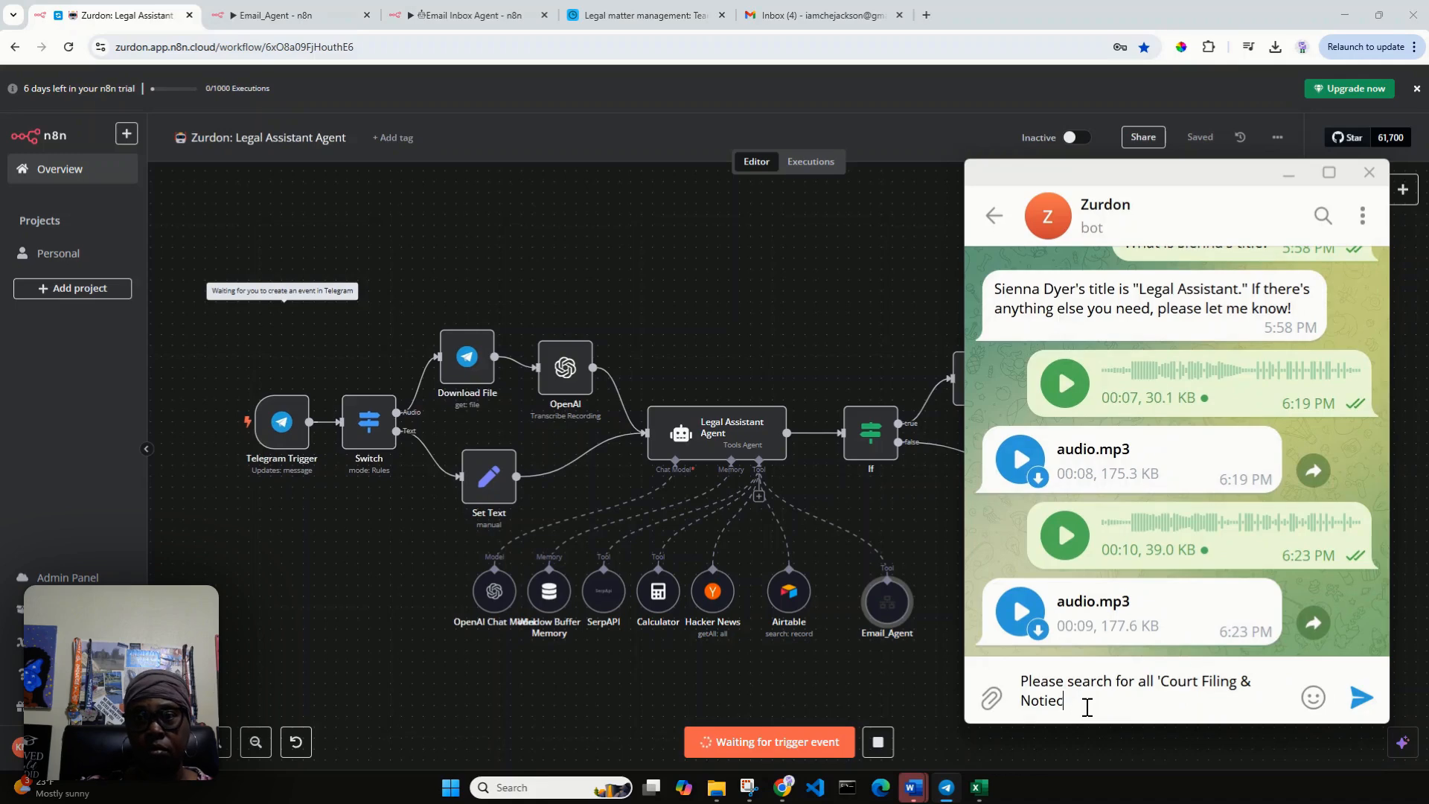
type("ces' emails.")
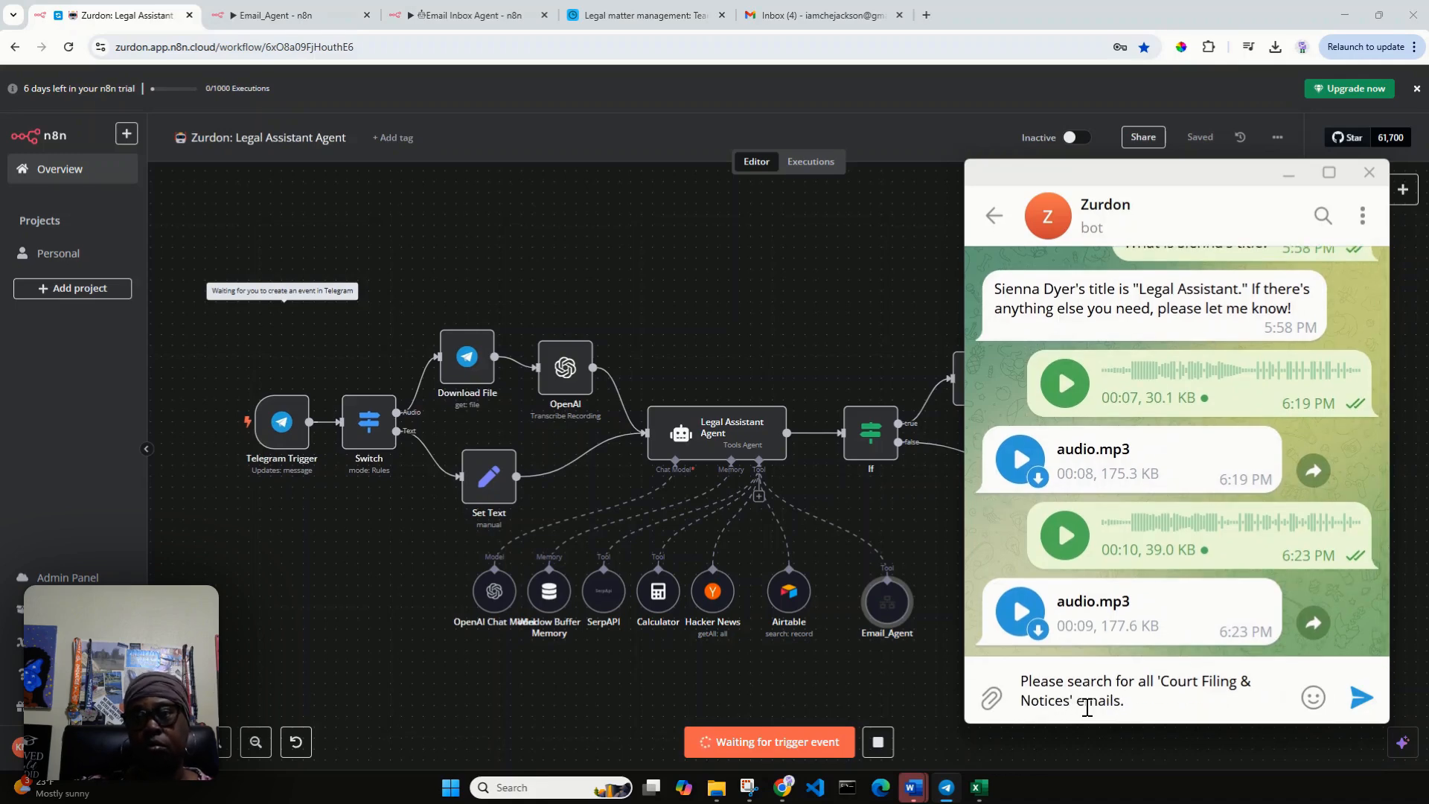
key("Return")
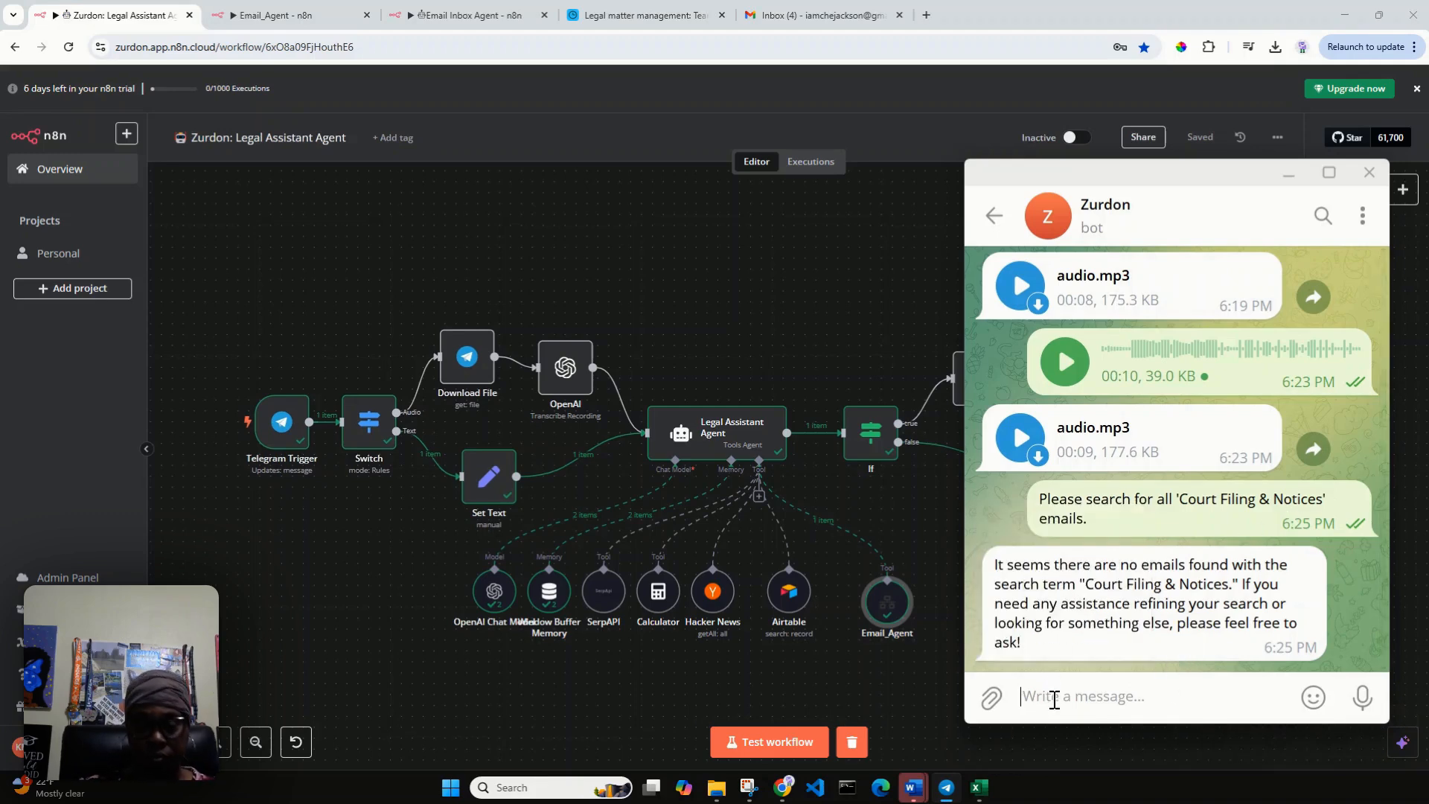
Send the bot "Please search for all emails labeled Court Filings and Notices", test the workflow, and compare the reply with the Gmail inbox.
type("Please sear")
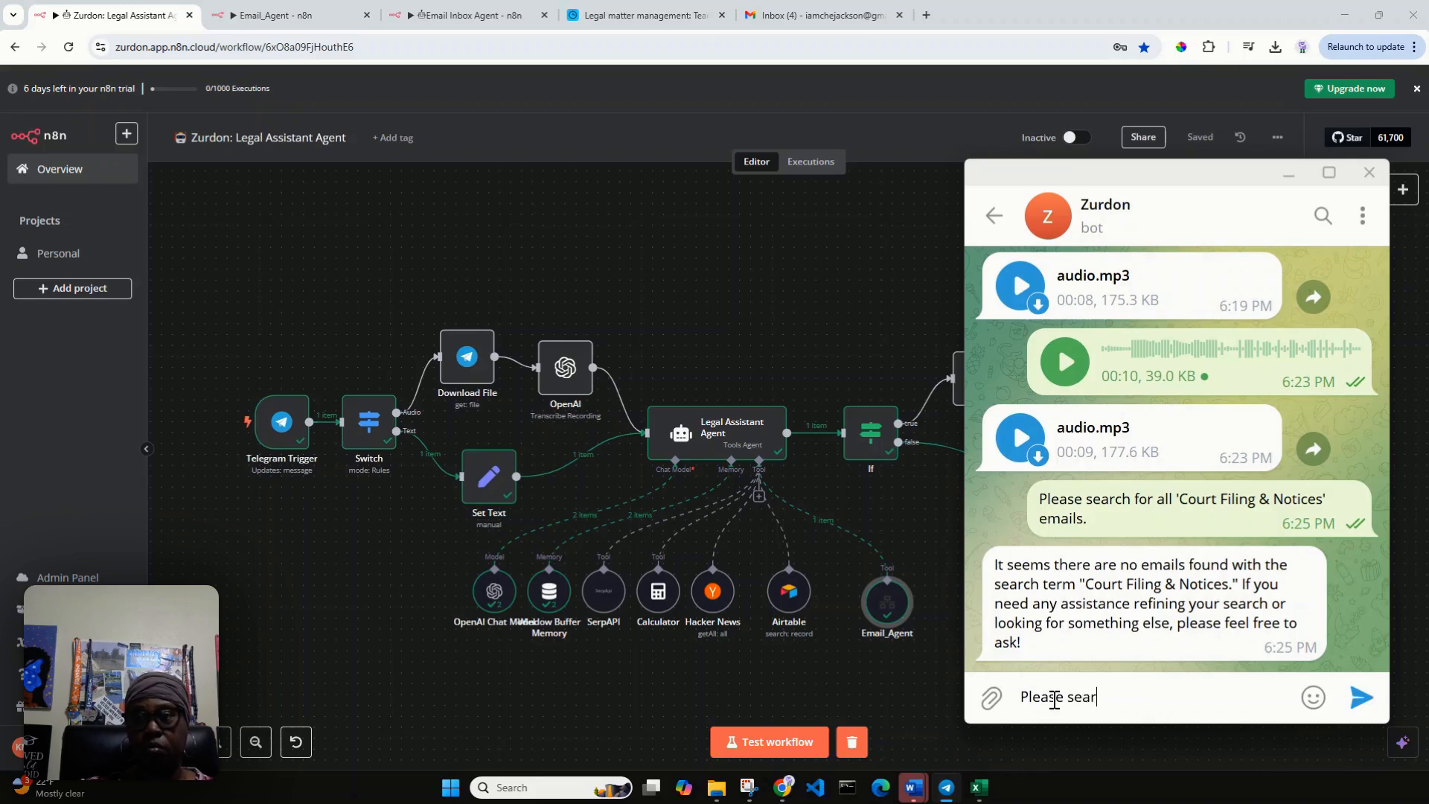
type("mails labe")
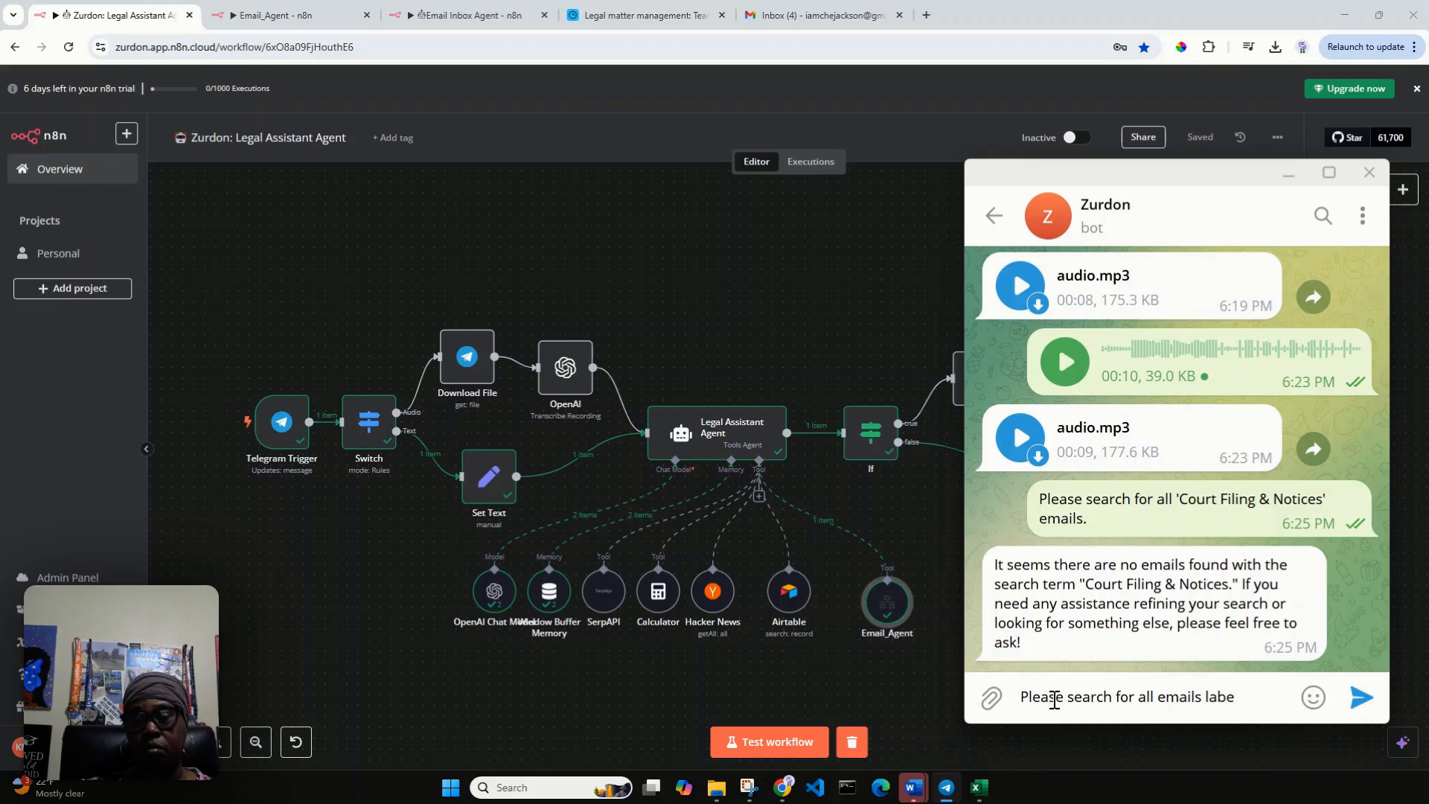
type("led Court Filings and Notices")
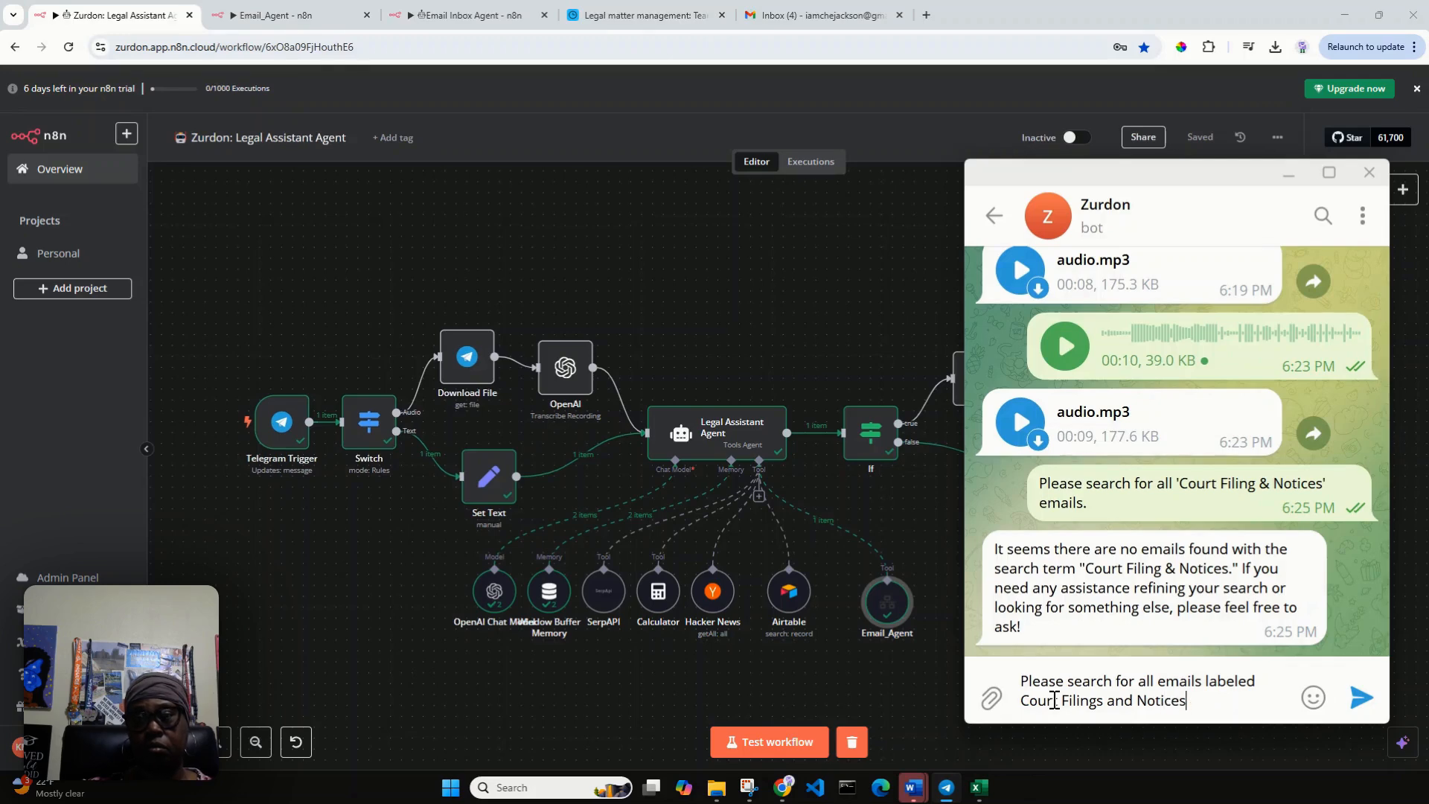
key("Return")
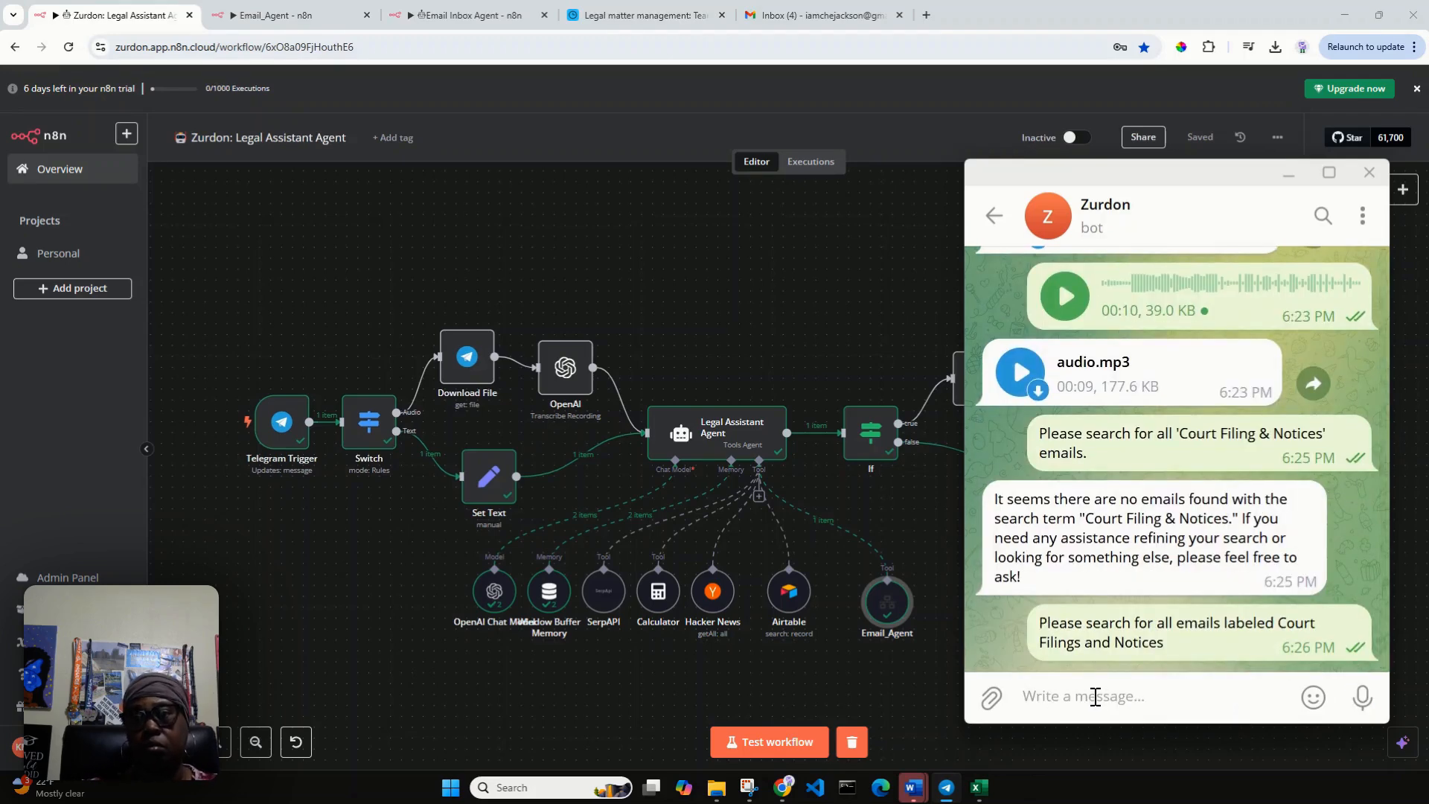
left_click(777, 742)
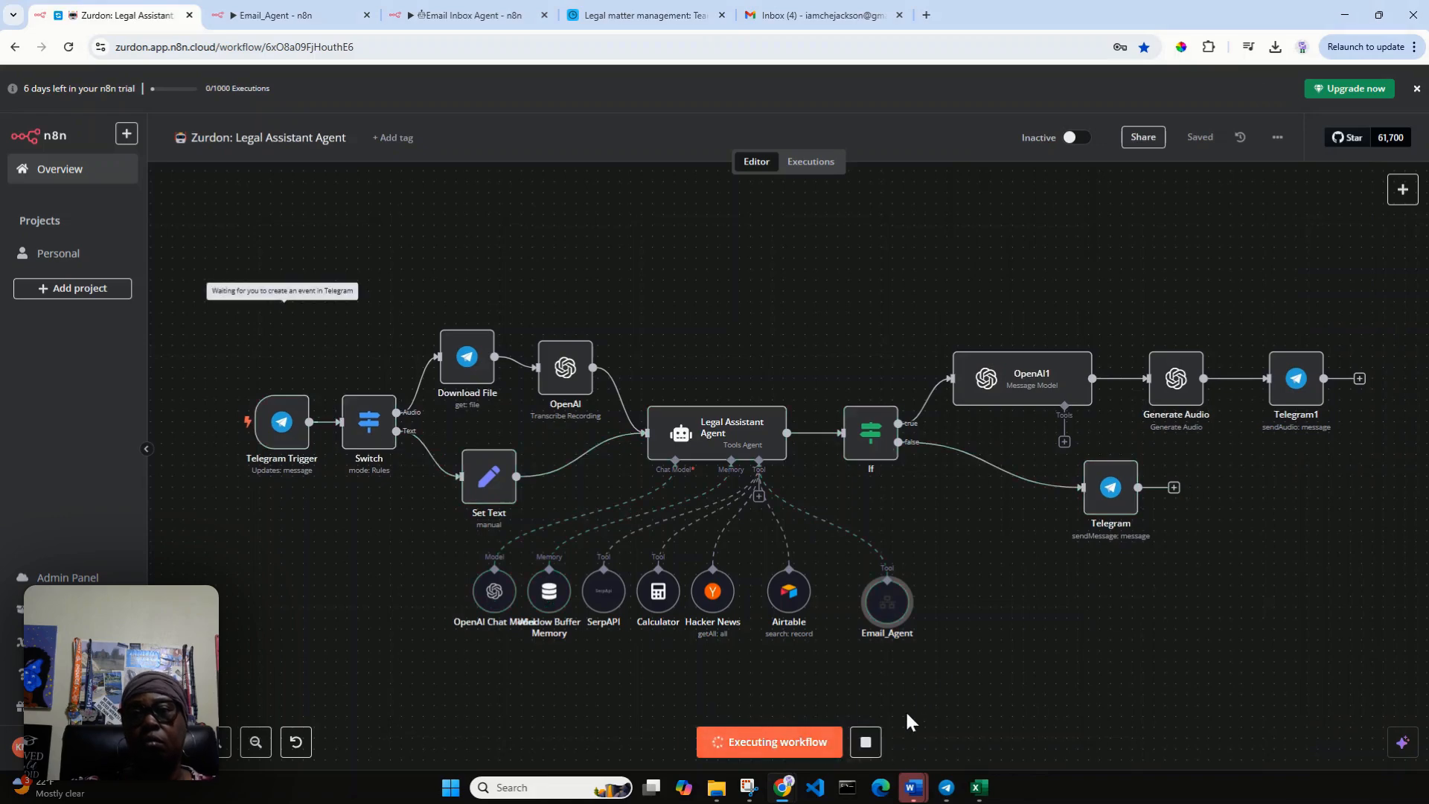
left_click(945, 789)
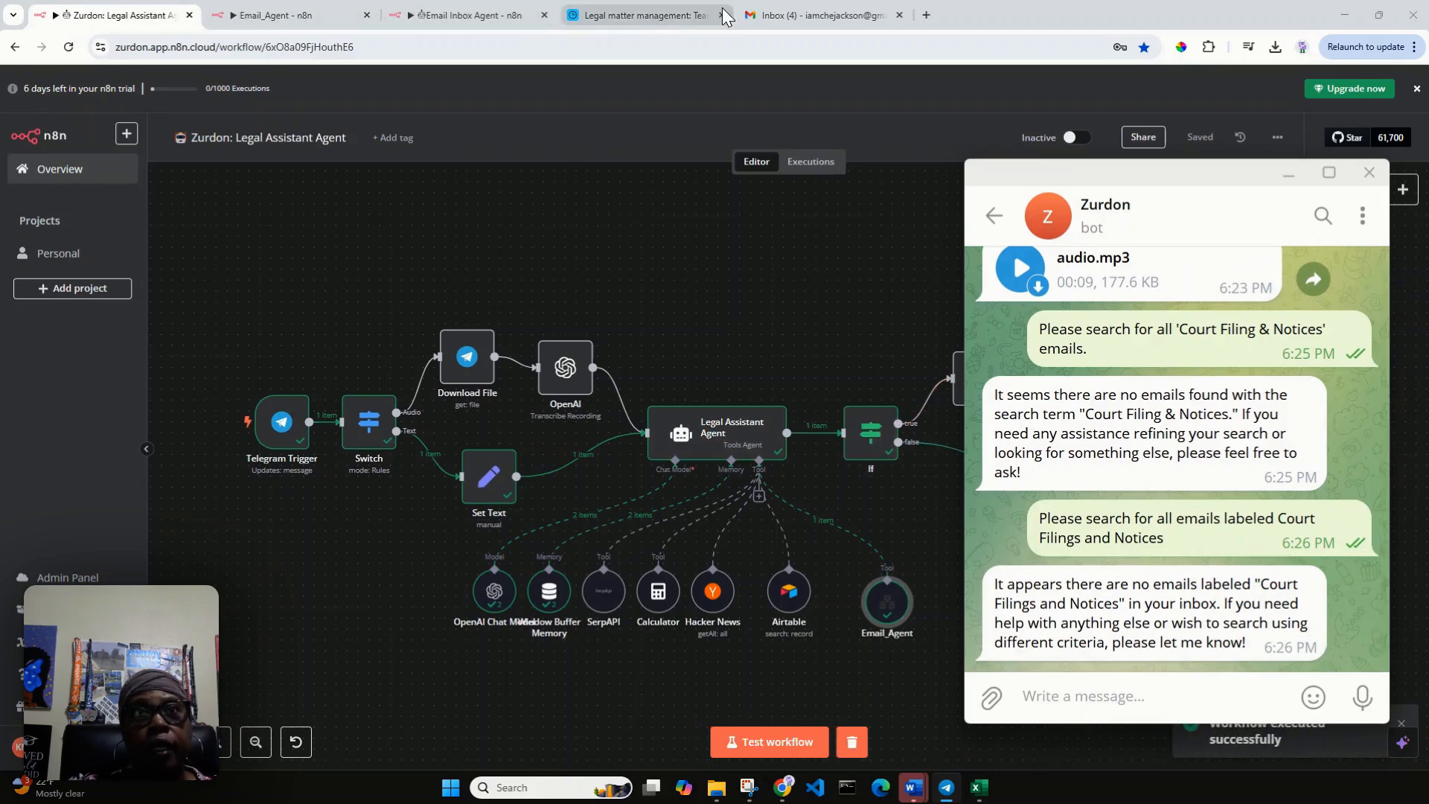
left_click(827, 16)
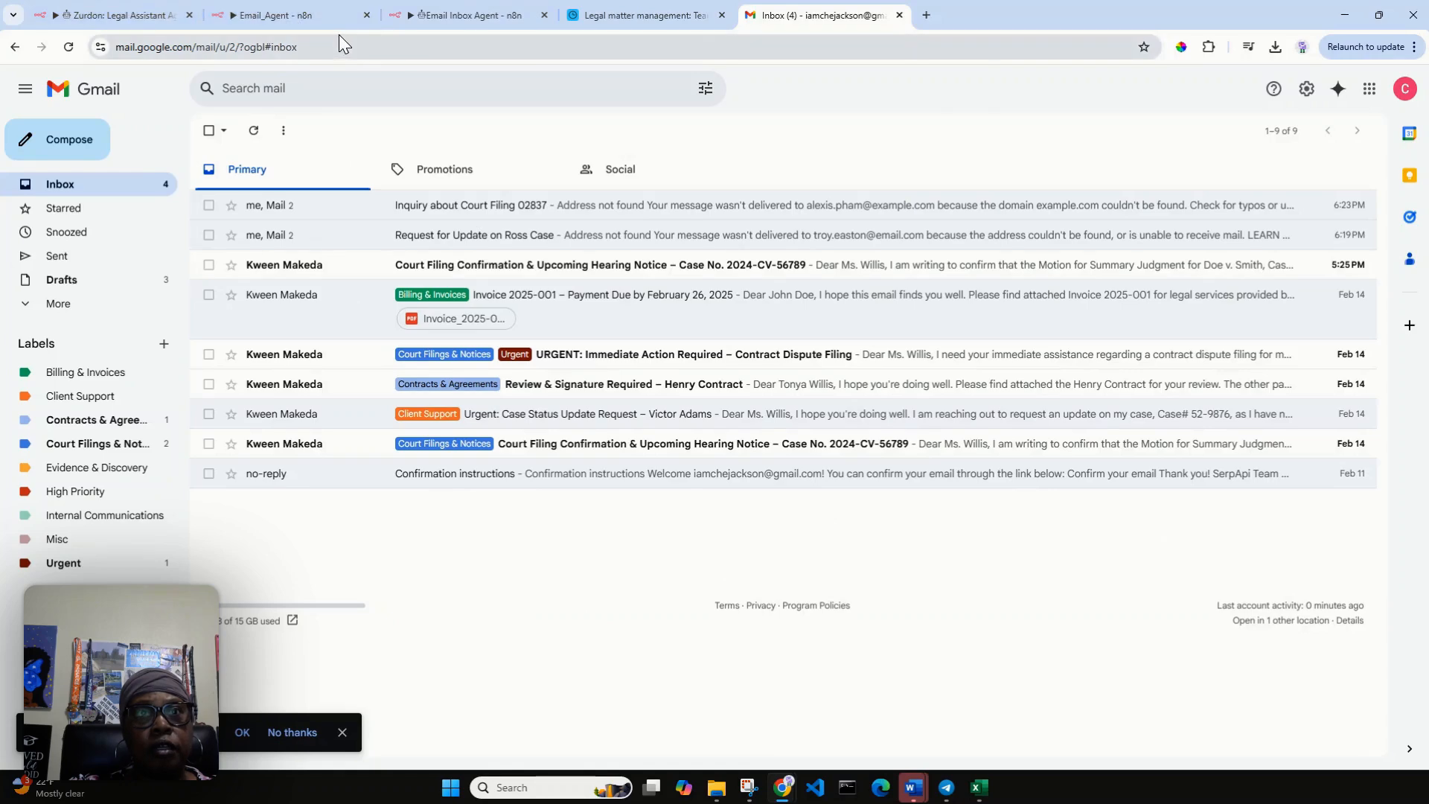
Start another test of the Legal Assistant Agent workflow in n8n and ask the Telegram bot "Can you retrieve all unread email messages?".
left_click(127, 15)
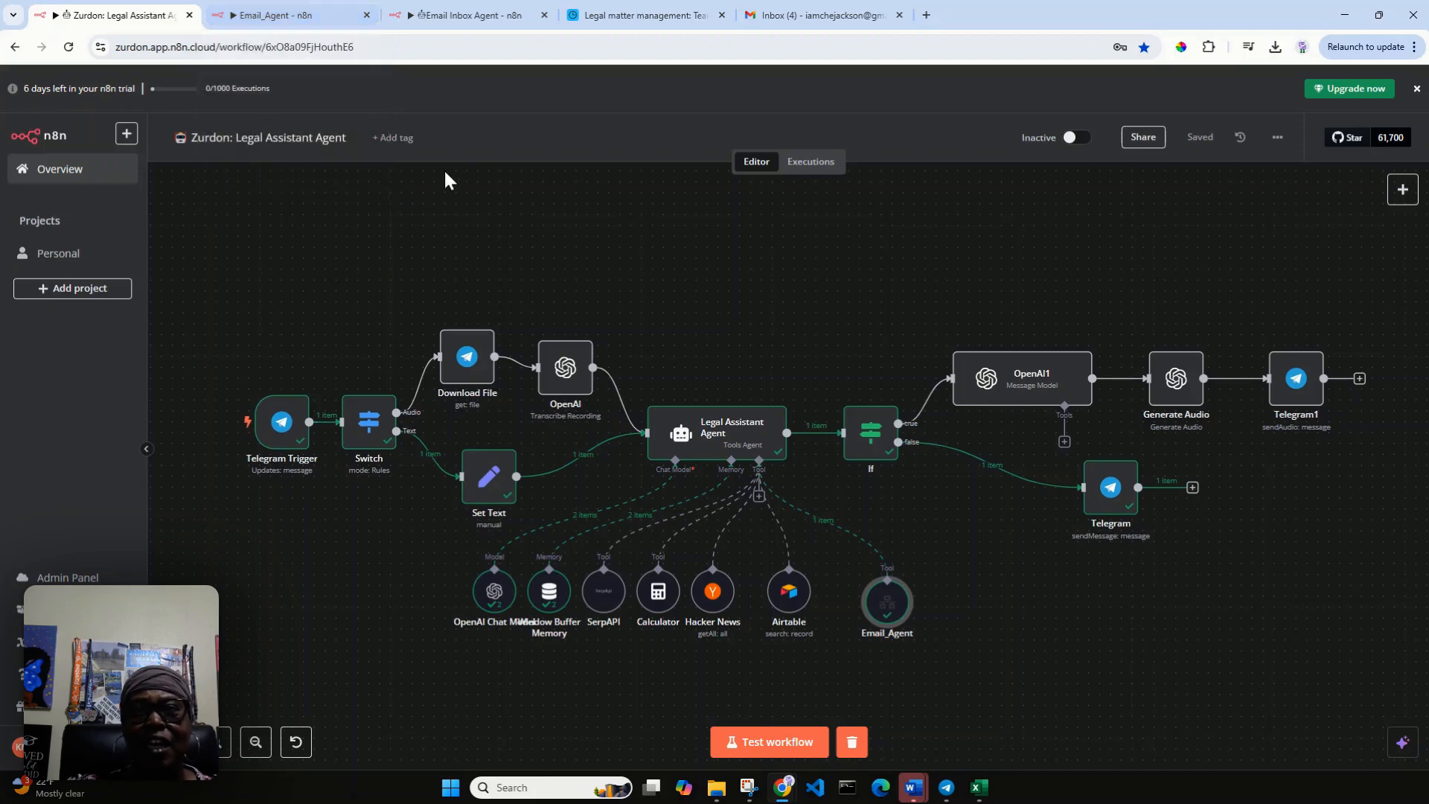
left_click(811, 742)
left_click(948, 789)
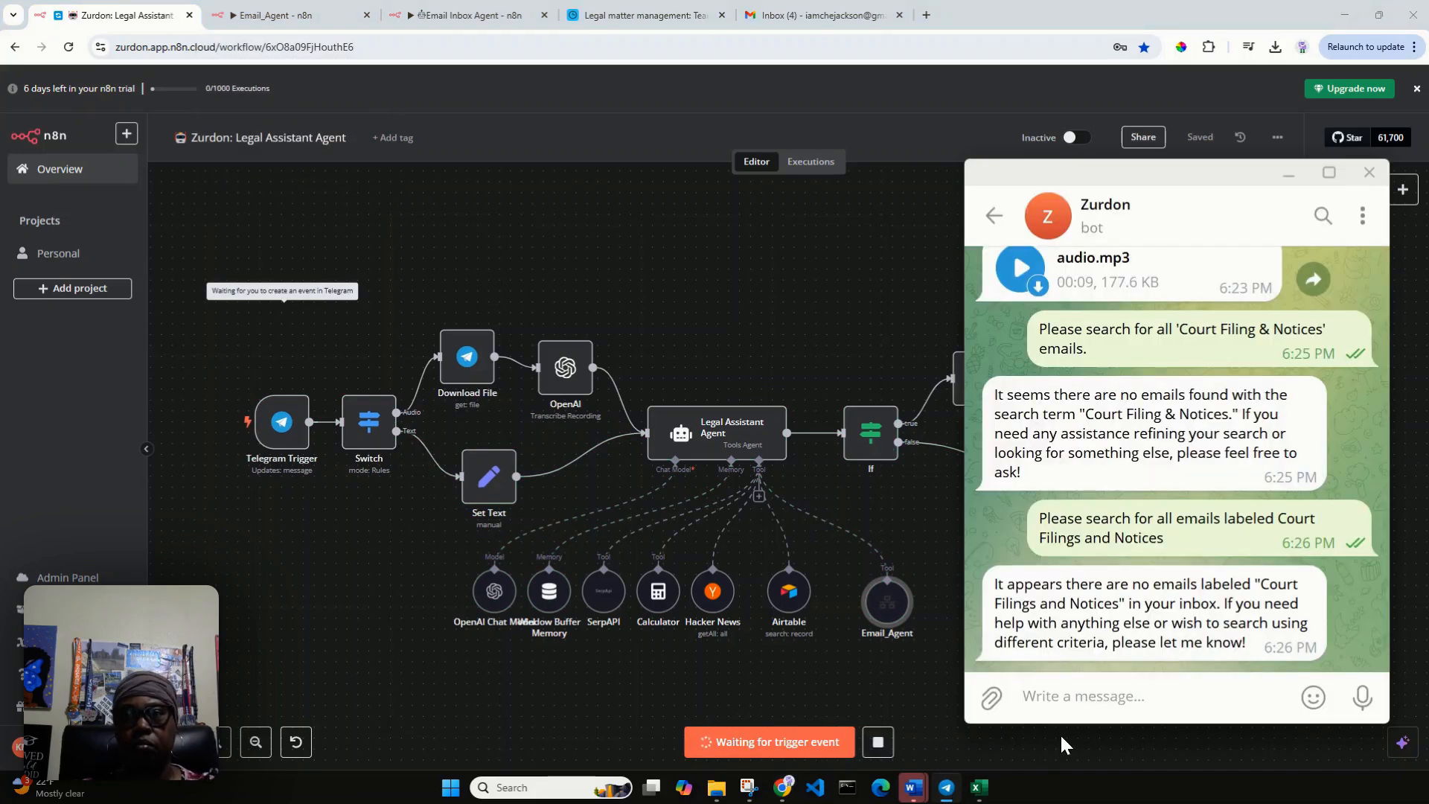
type("Can ")
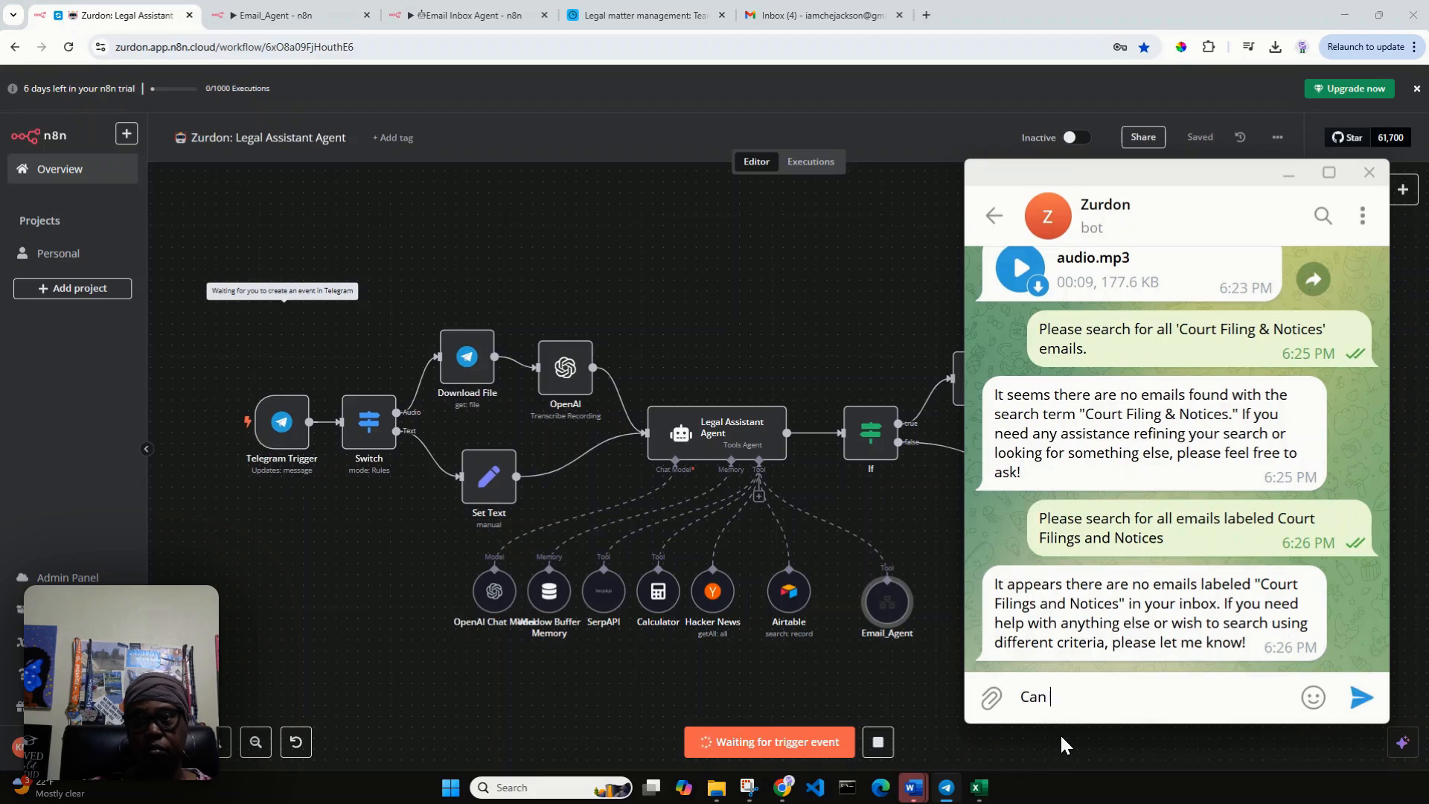
type("you gre")
key("BackSpace")
key("BackSpace")
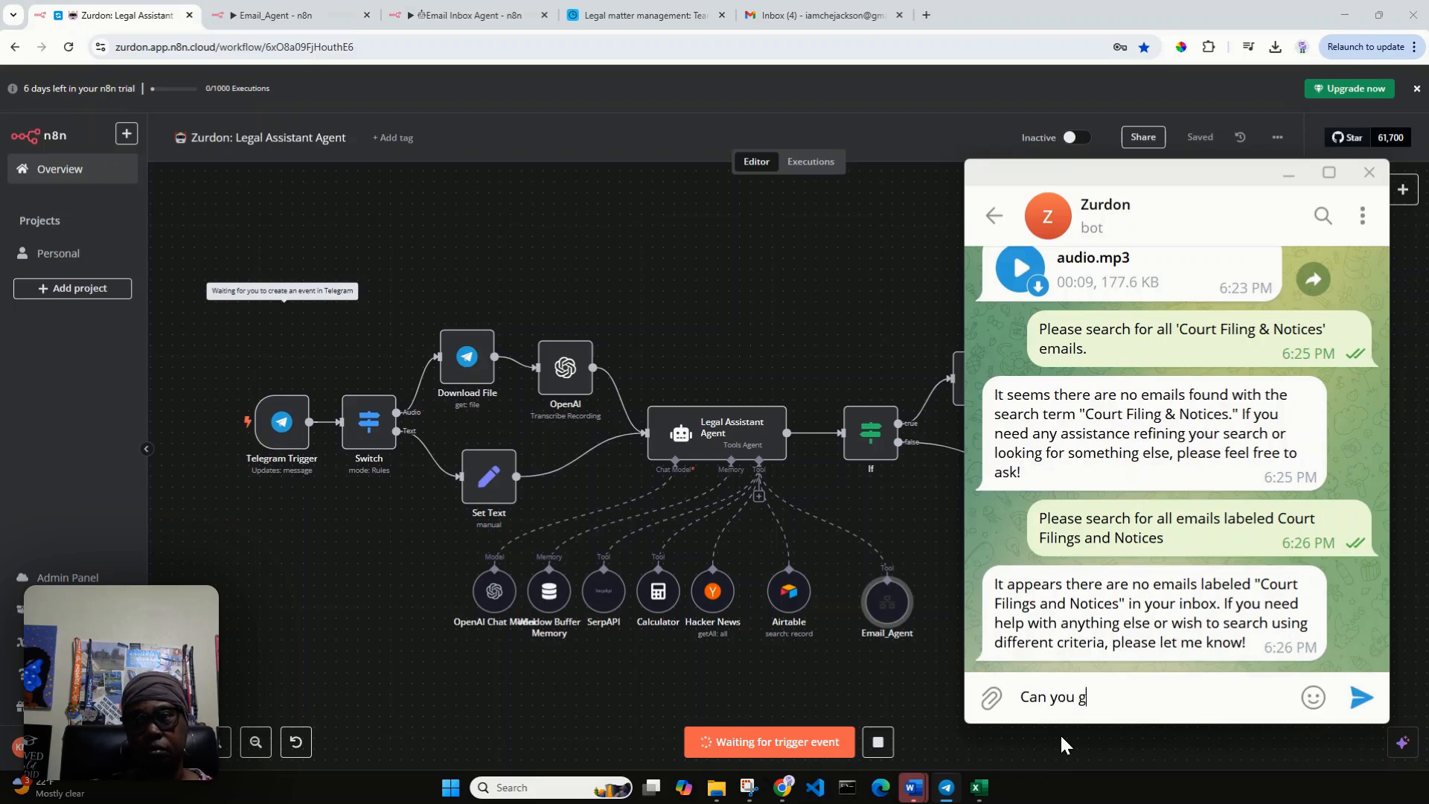
type("rieve all")
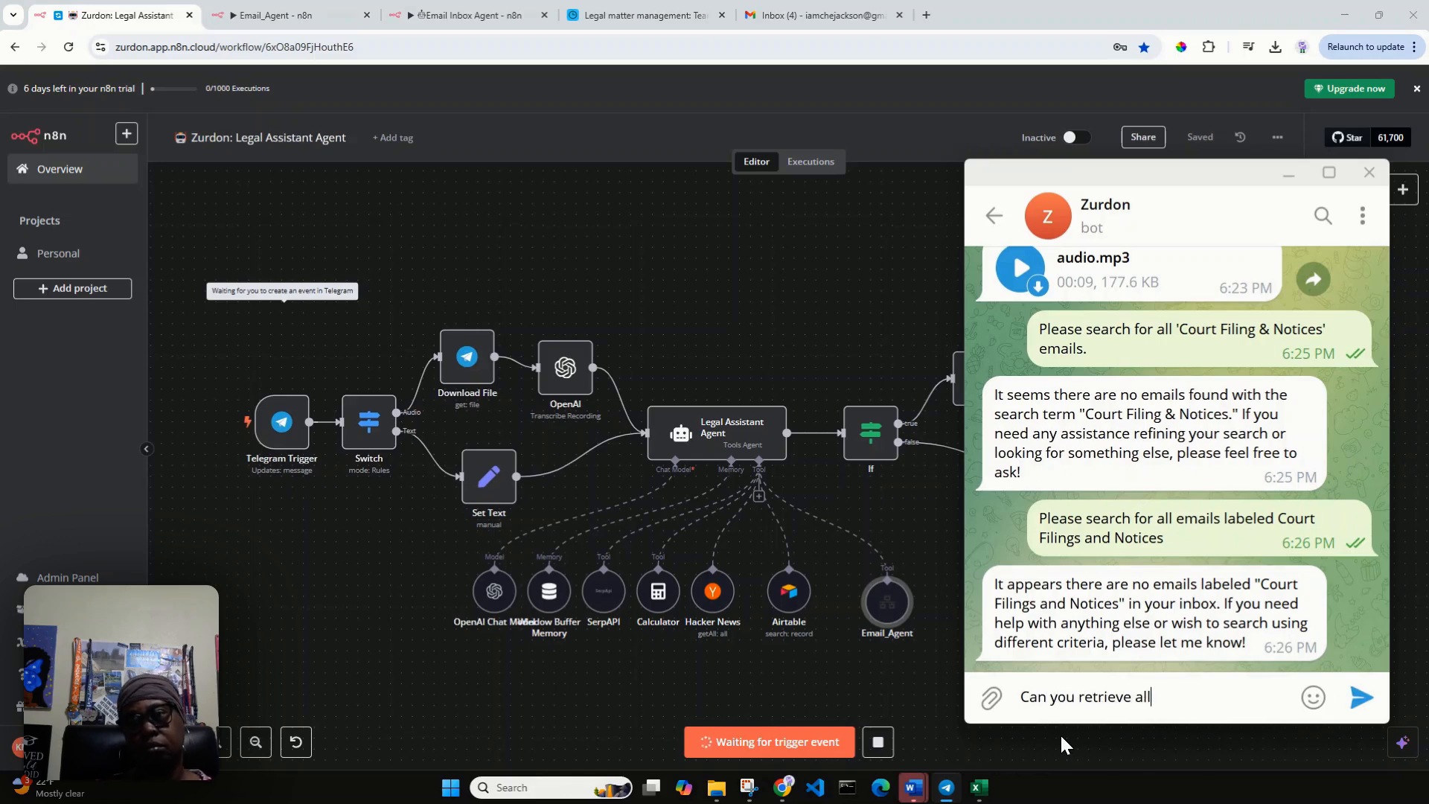
type(" unreade")
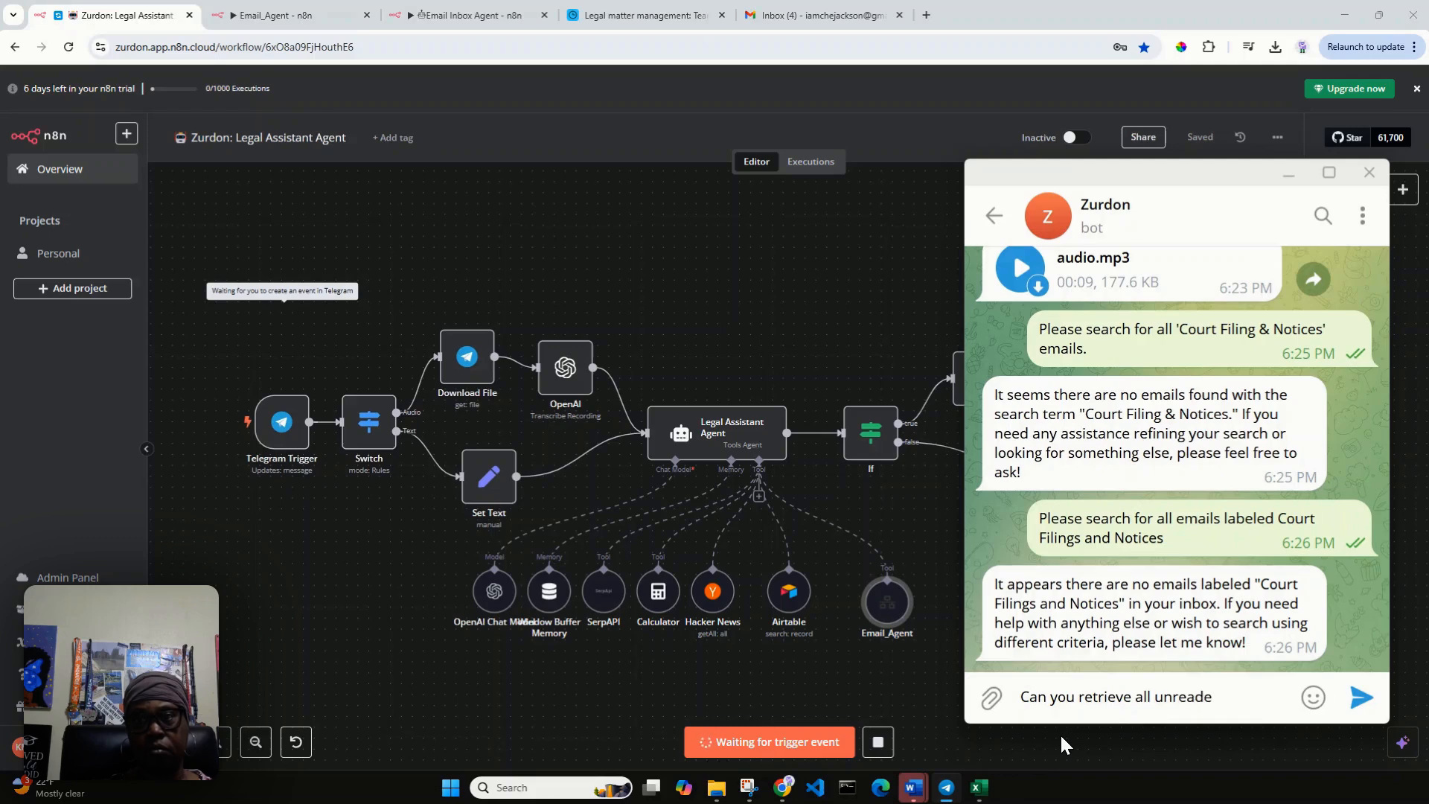
key("BackSpace")
type("ema")
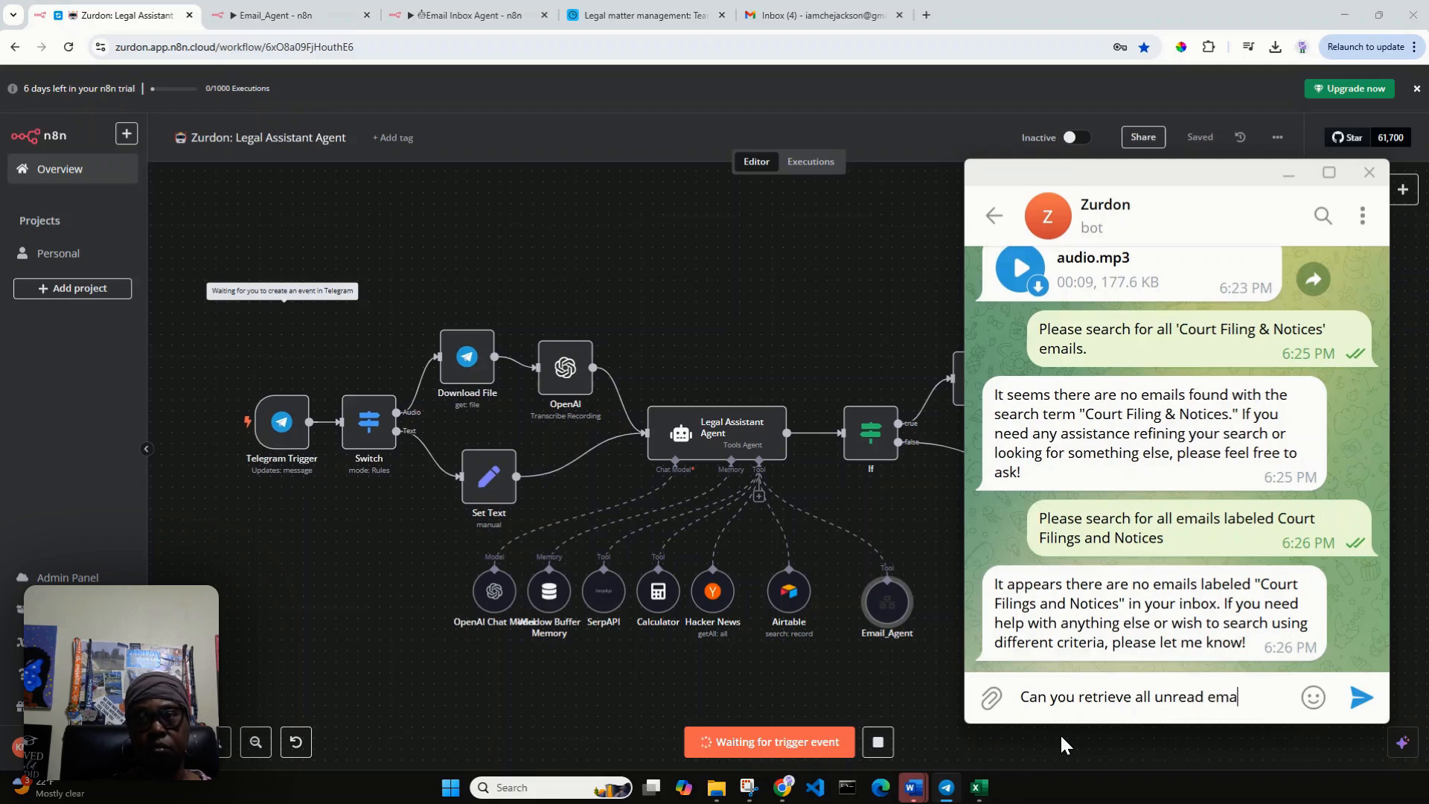
type("il messages")
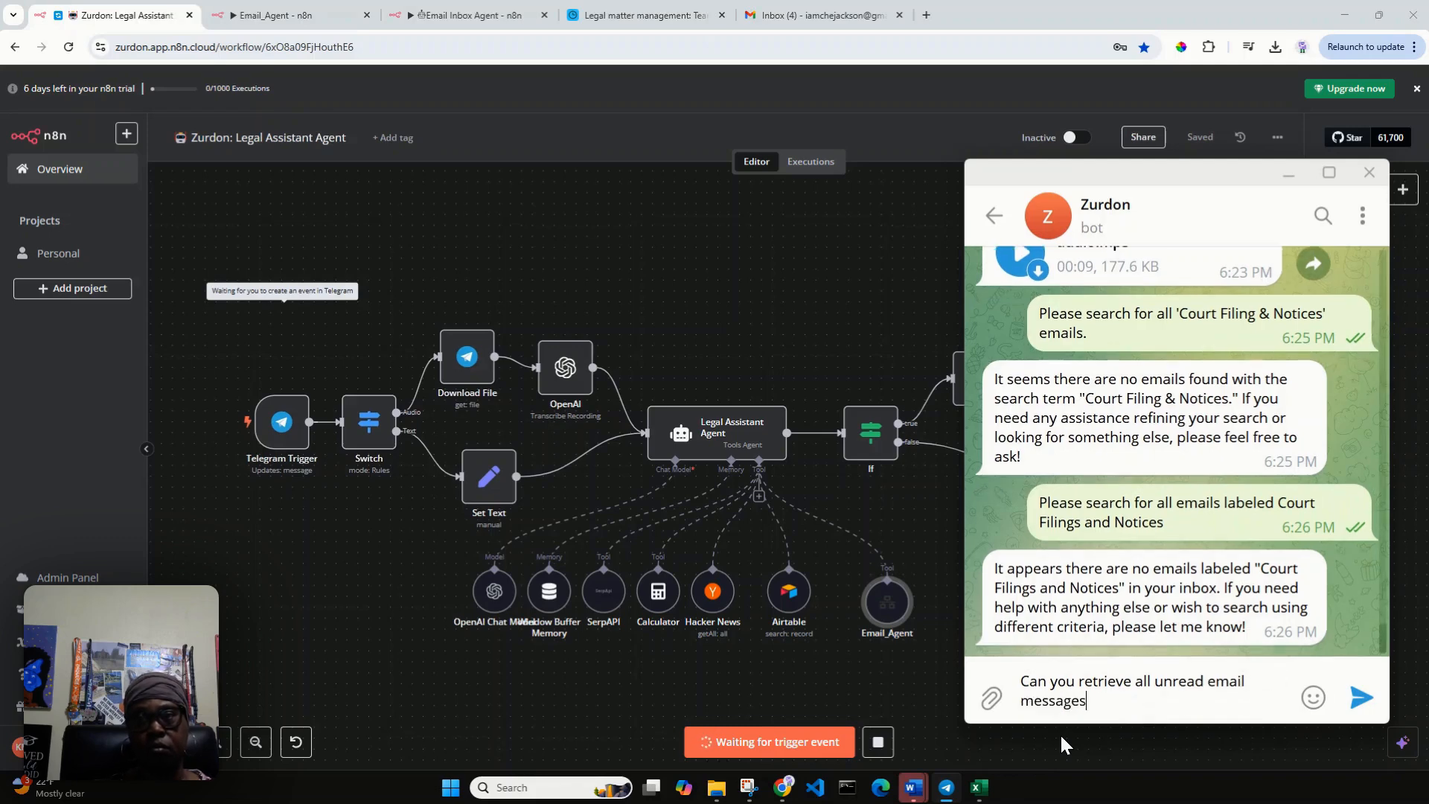
type("?")
key("Return")
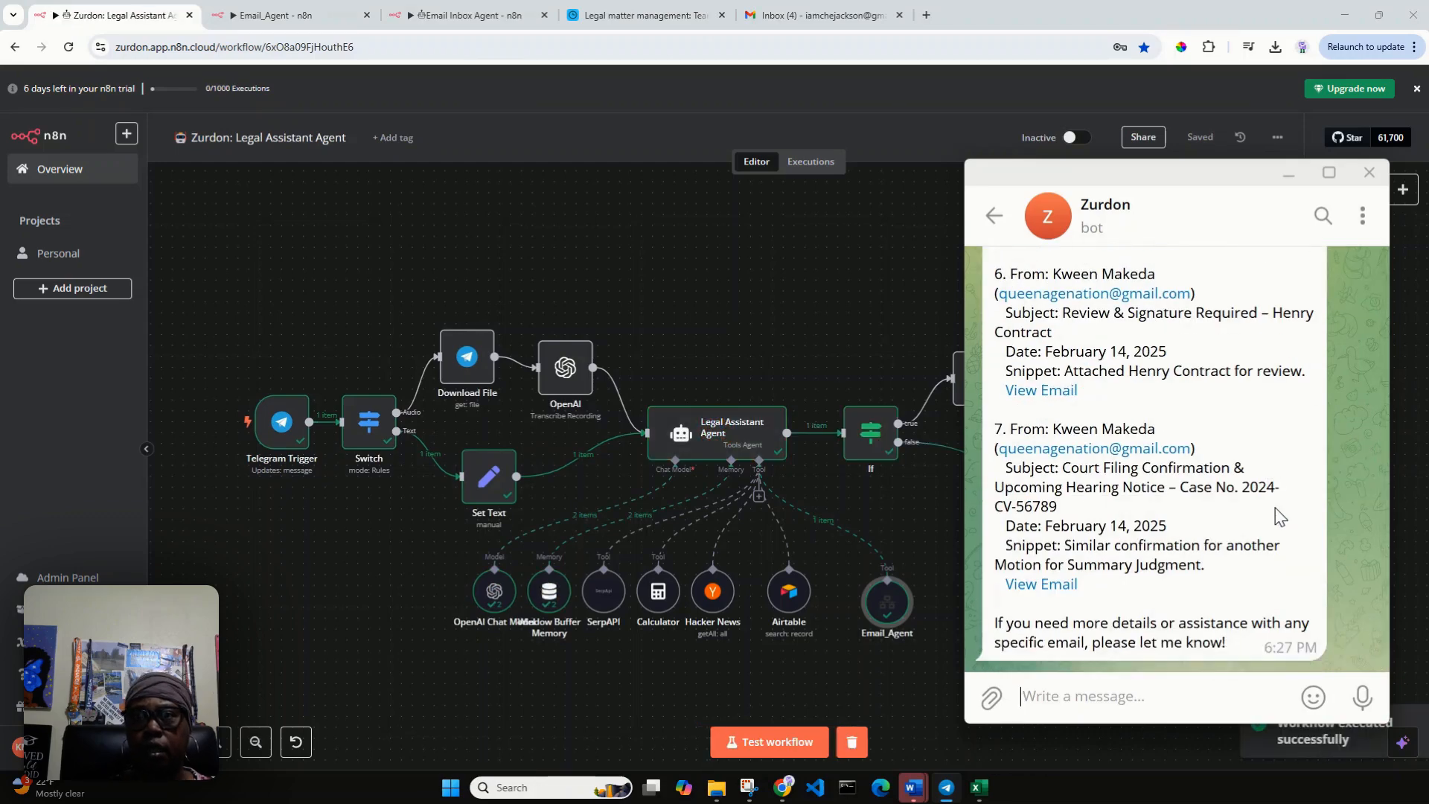
Read through the bot's list of unread emails in Telegram, and switch to the Airtable team directory.
scroll(1275, 521, "up", 1)
scroll(1276, 526, "up", 6)
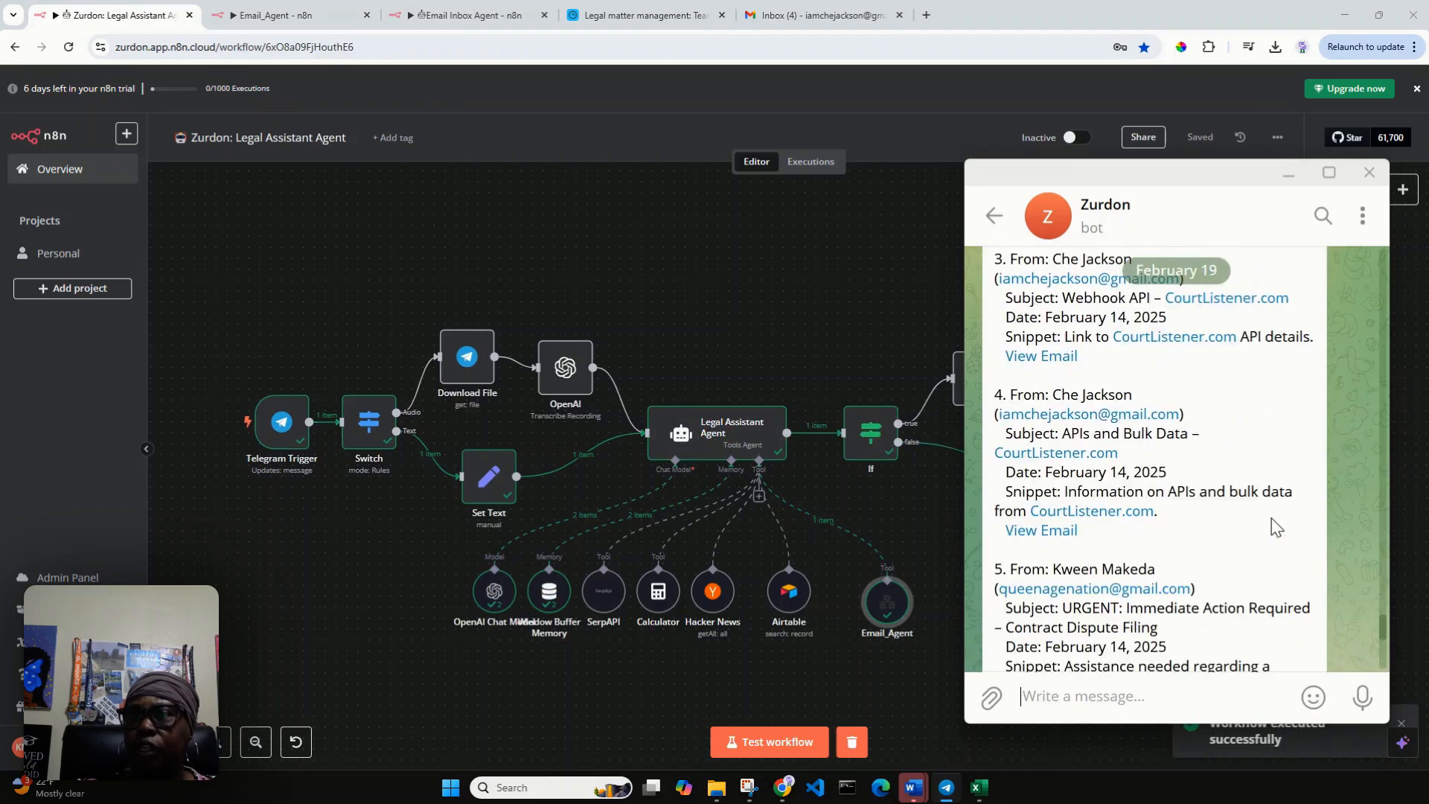
scroll(1275, 526, "up", 8)
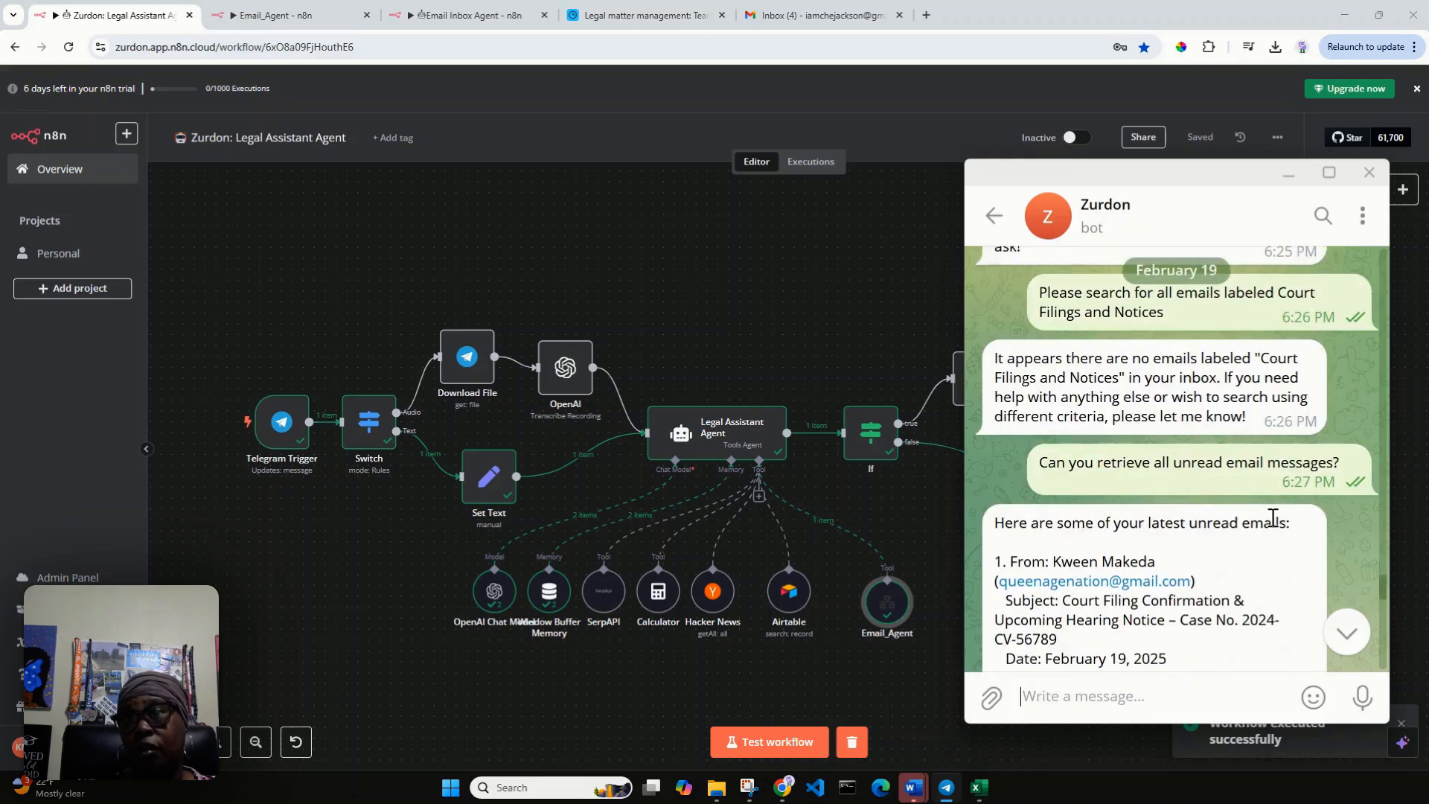
scroll(1274, 521, "down", 3)
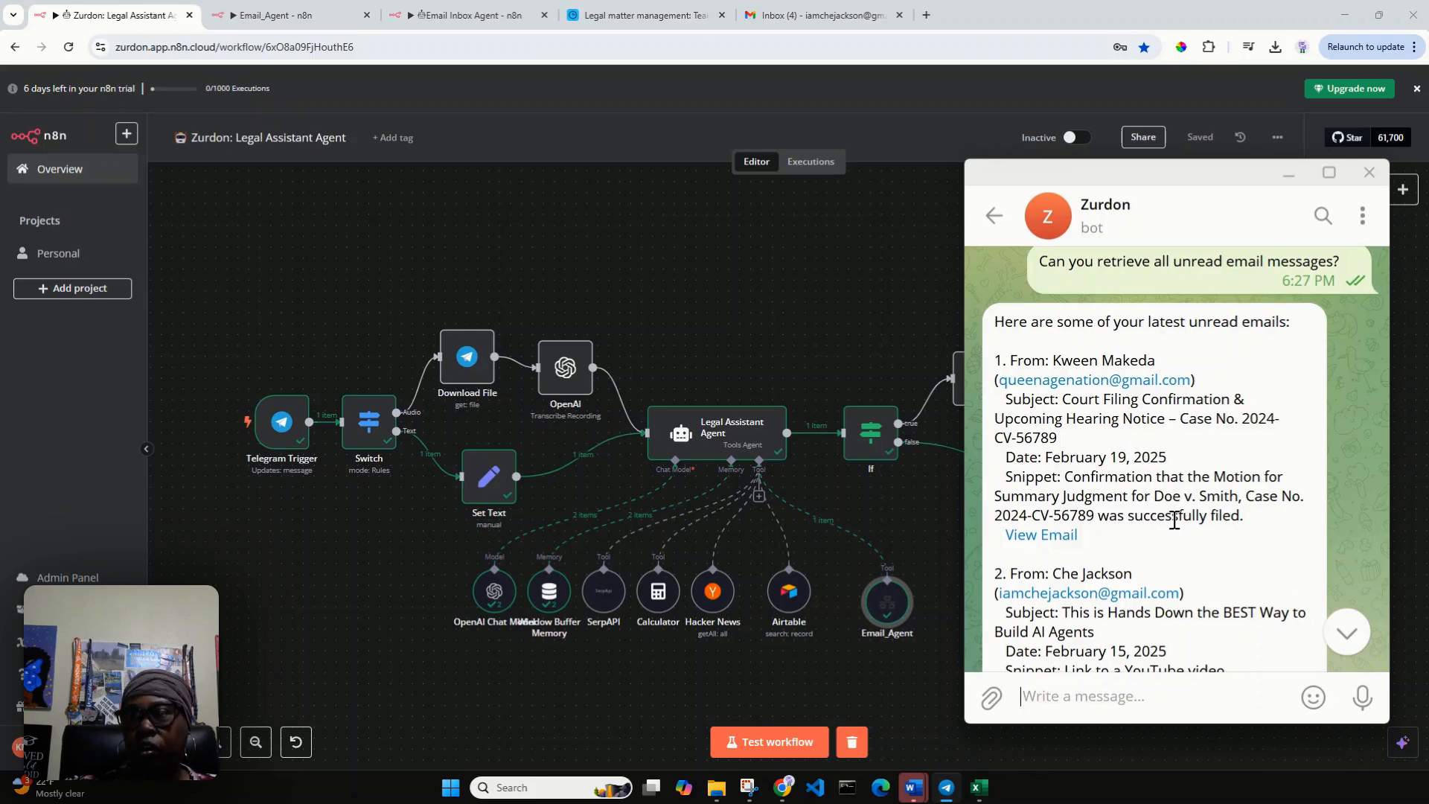
scroll(1235, 512, "down", 3)
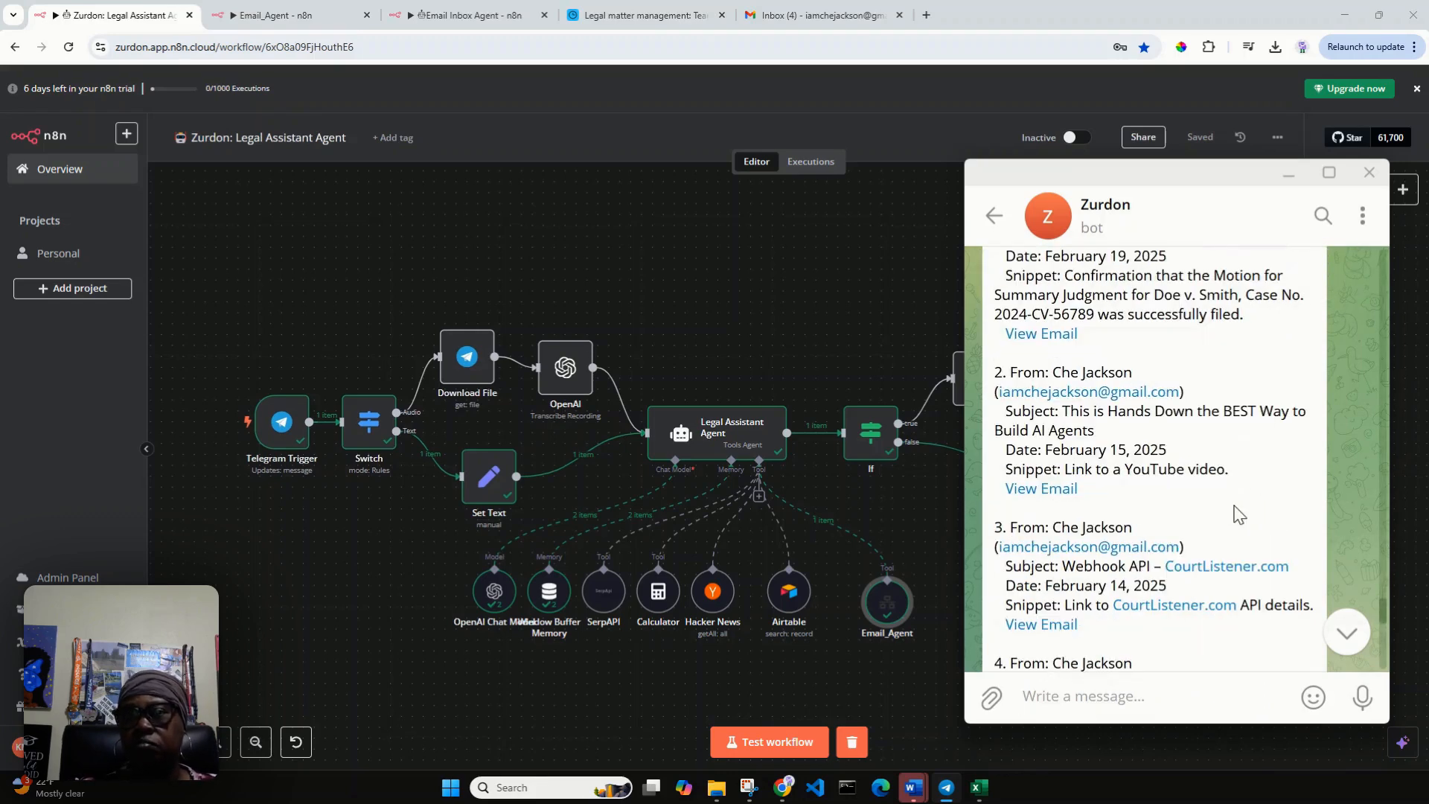
scroll(1238, 513, "down", 3)
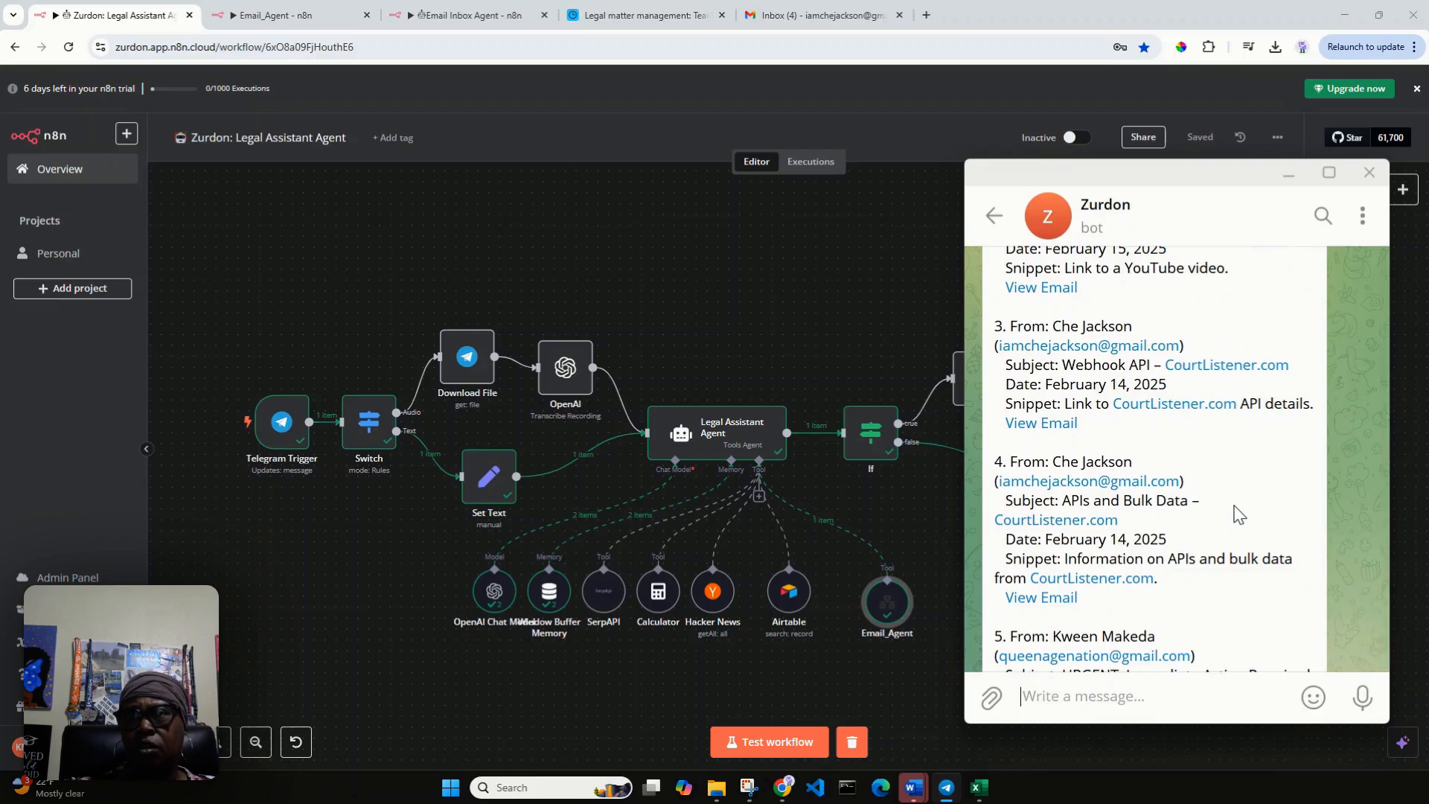
scroll(1237, 514, "down", 2)
scroll(1237, 514, "down", 6)
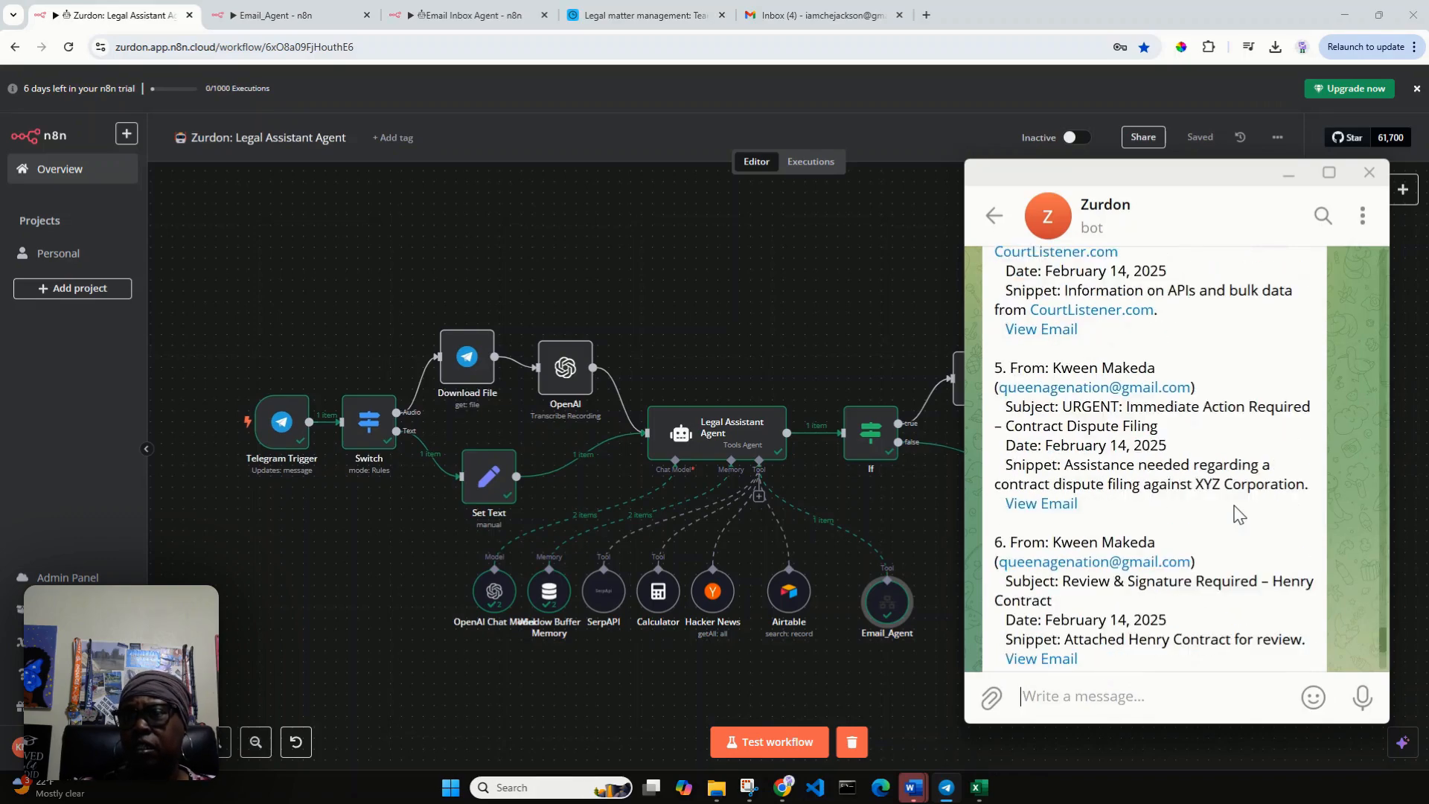
scroll(1237, 513, "up", 15)
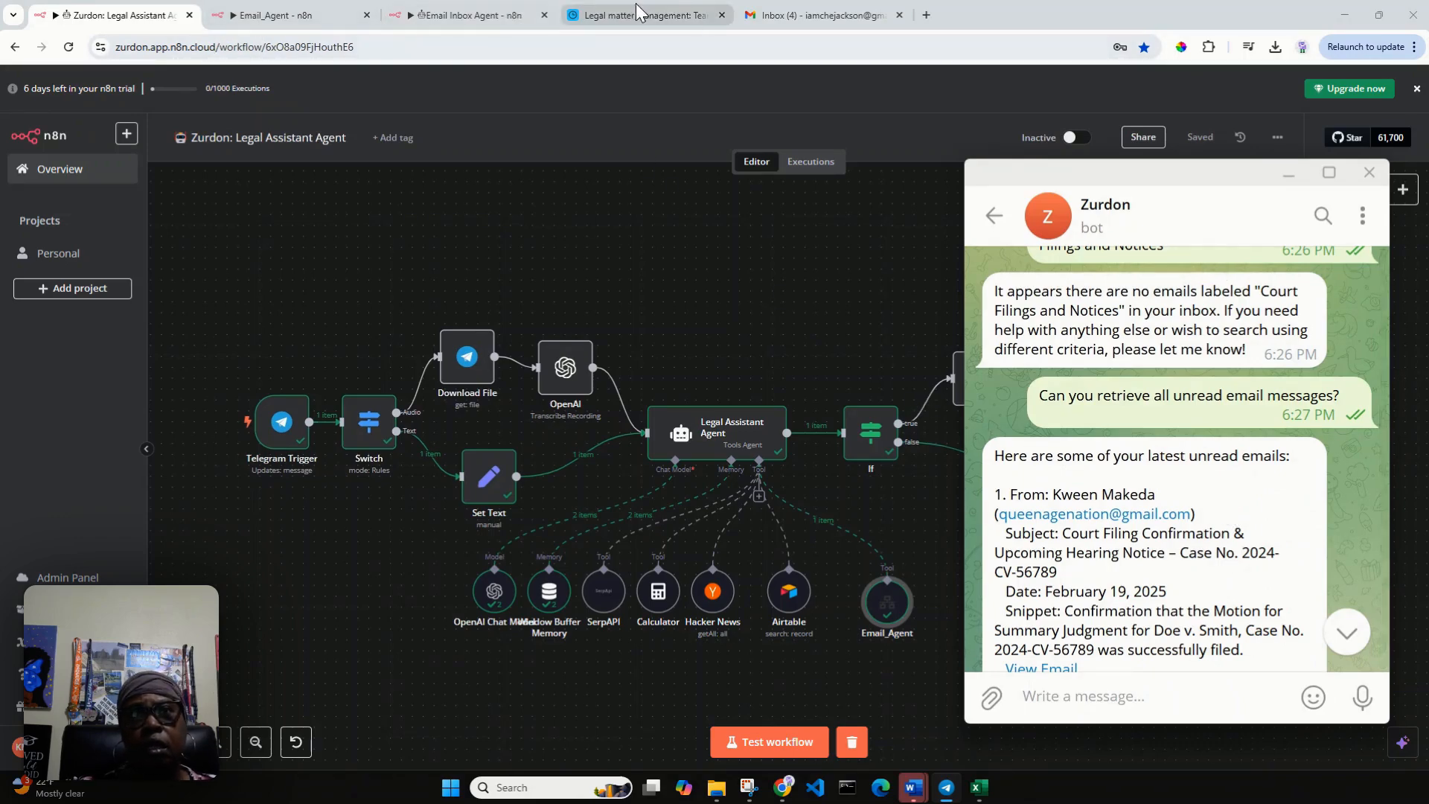
left_click(671, 18)
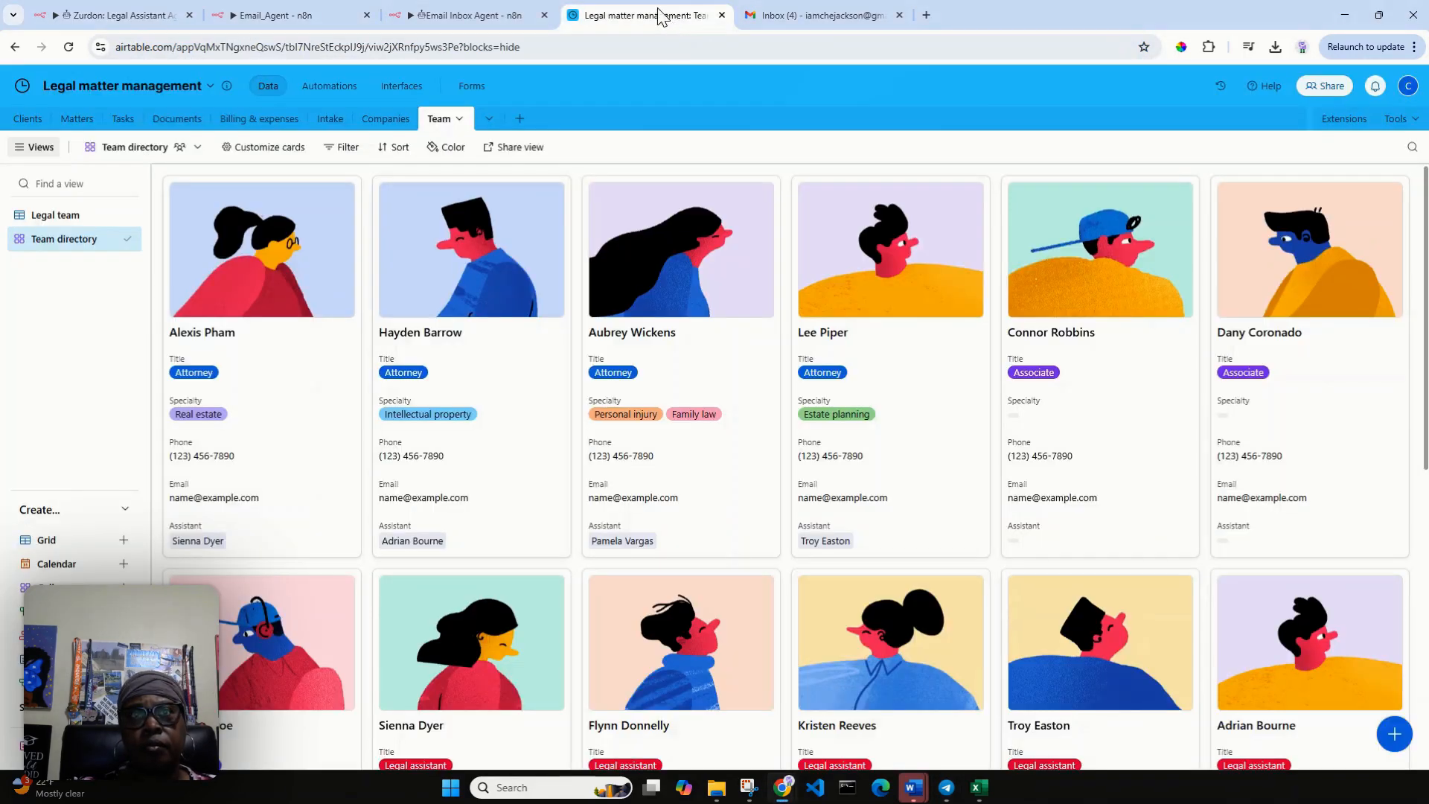
Start a test run of the Legal Assistant Agent workflow and send the Telegram bot "Can you search for Client Support emails".
left_click(812, 16)
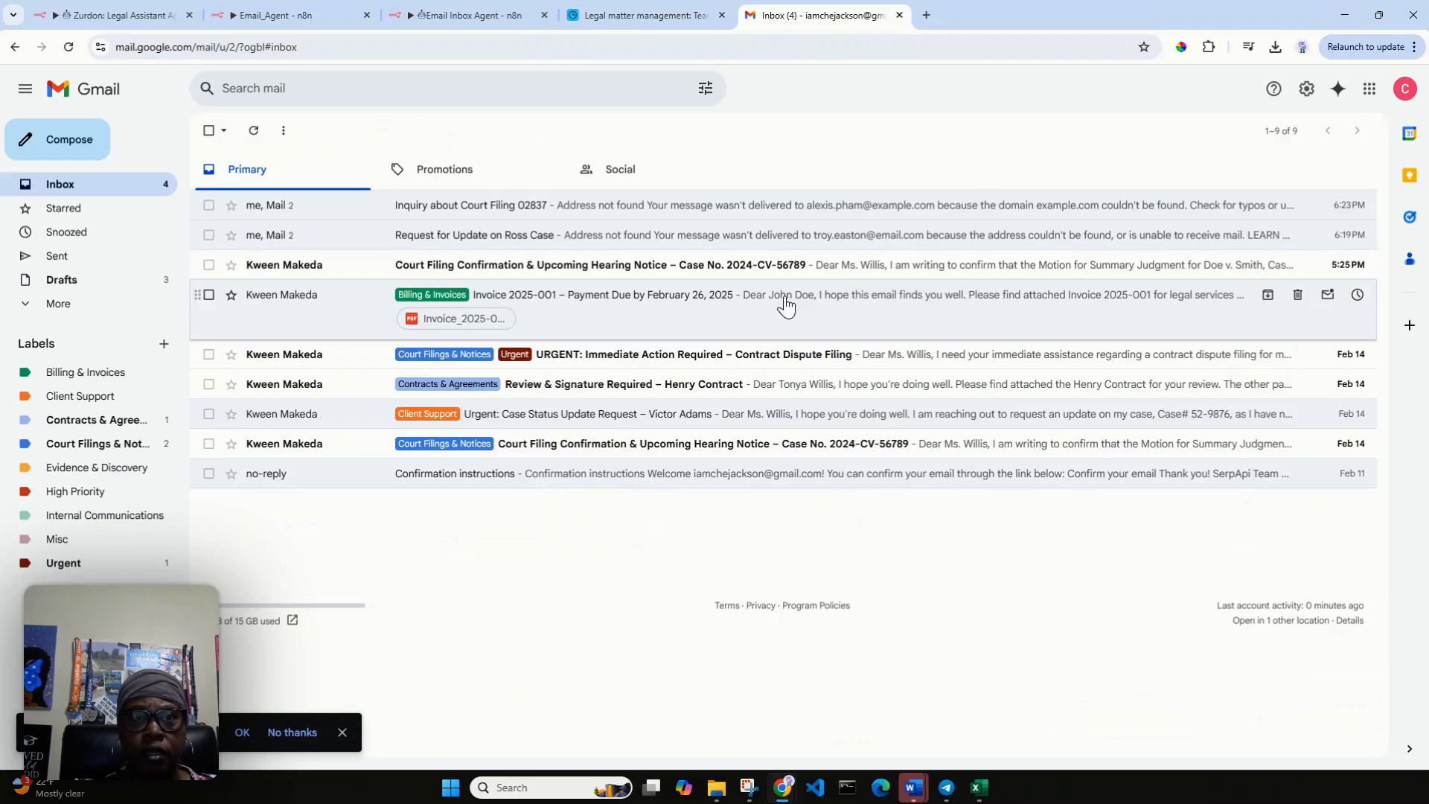
left_click(134, 16)
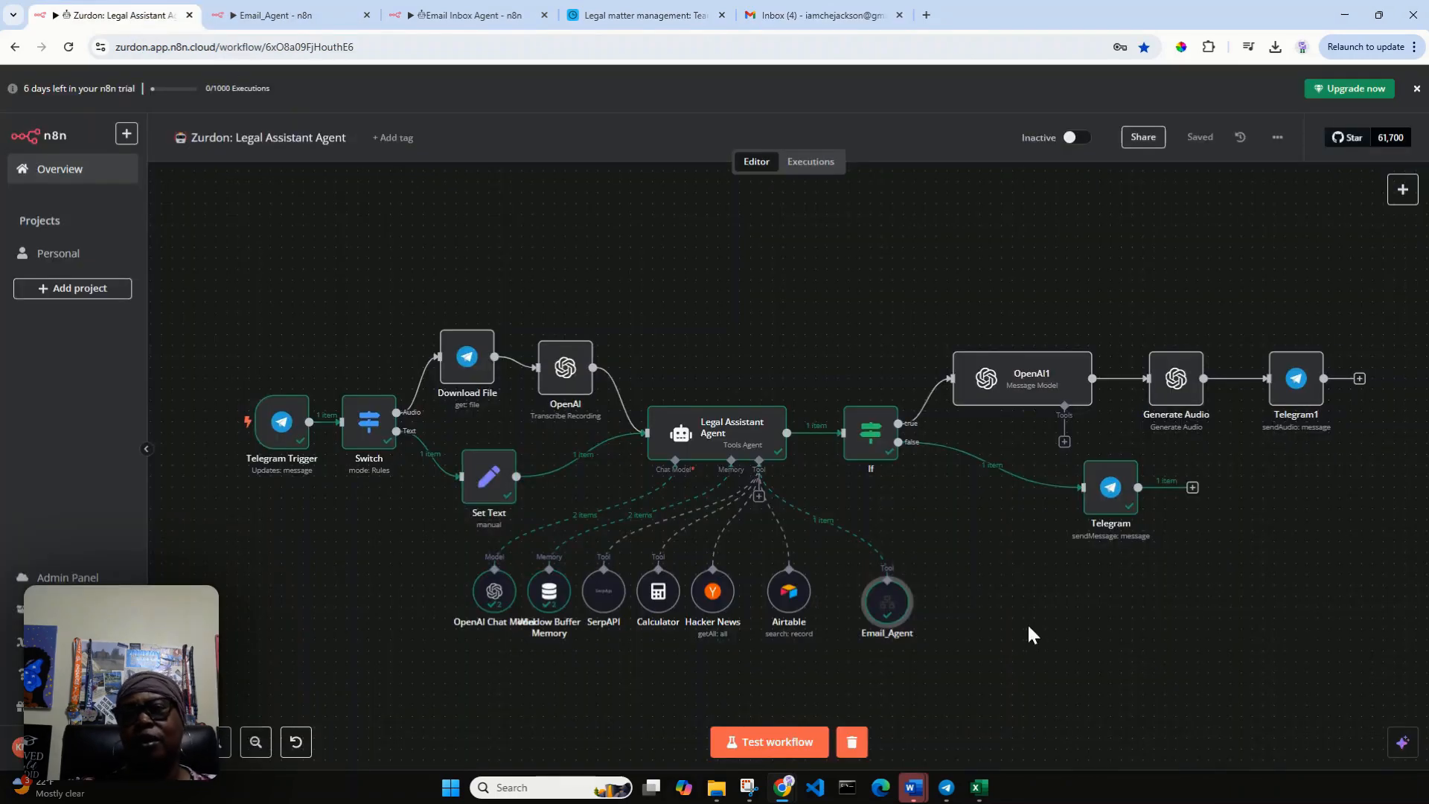
left_click(771, 741)
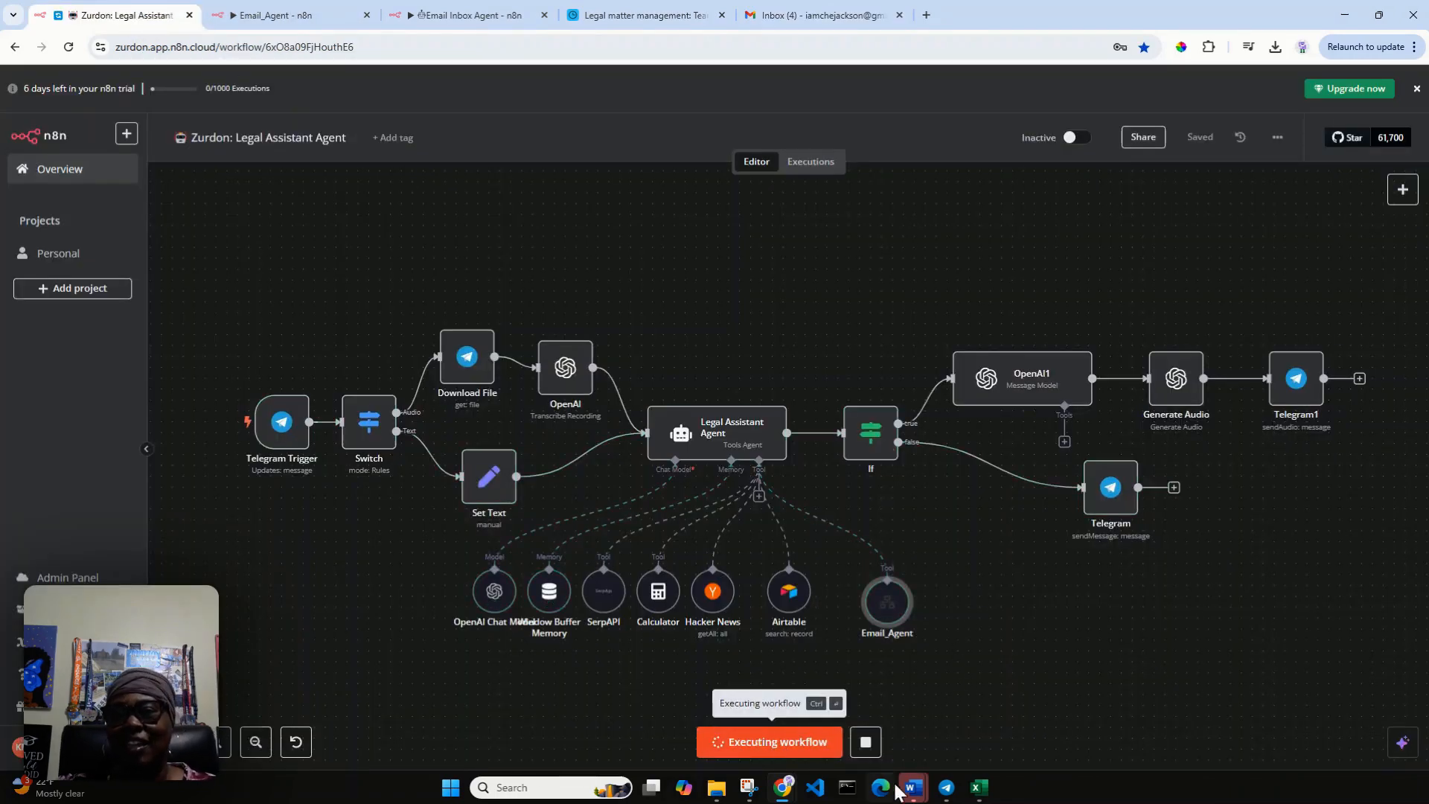
left_click(947, 790)
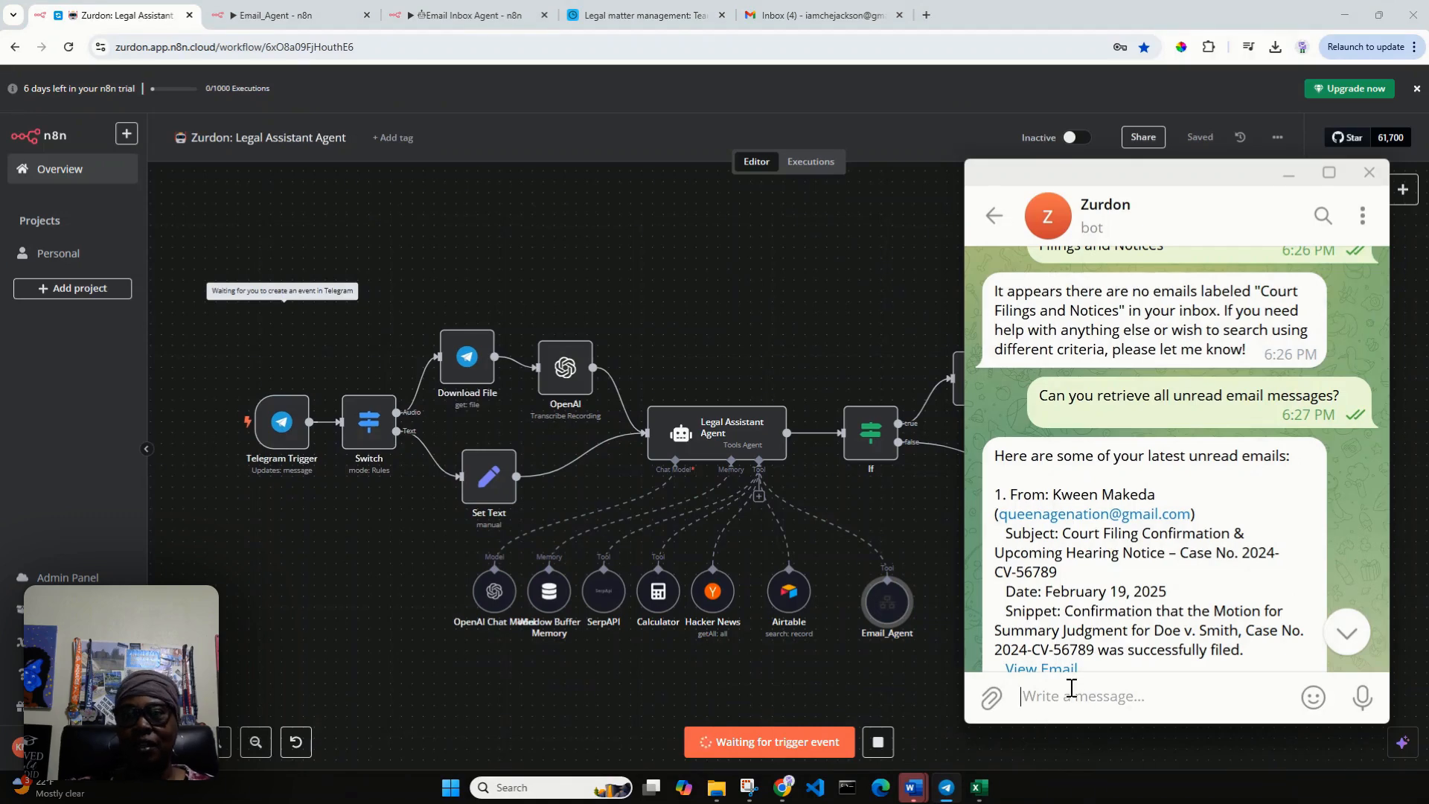
type("Can you se")
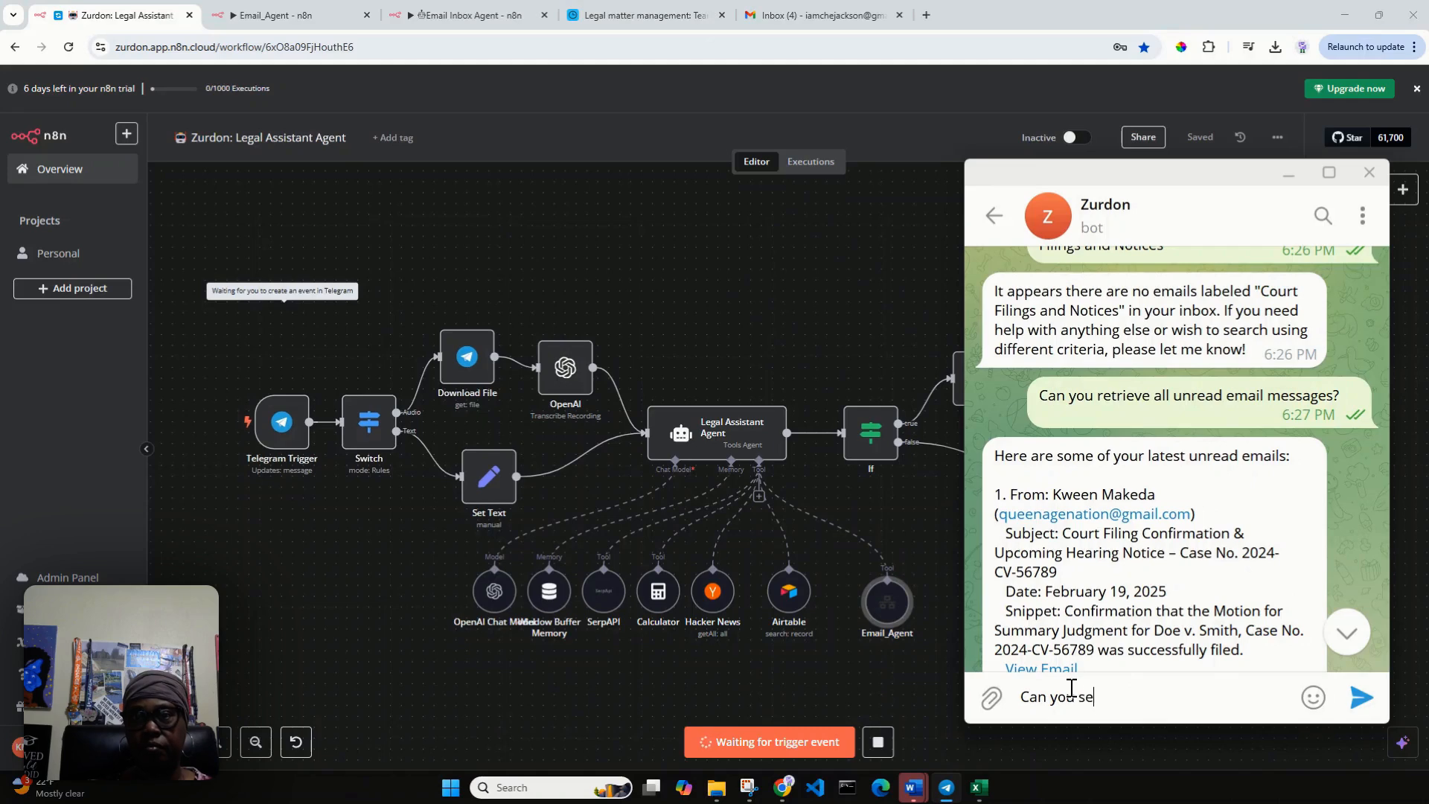
type("arch for Cl")
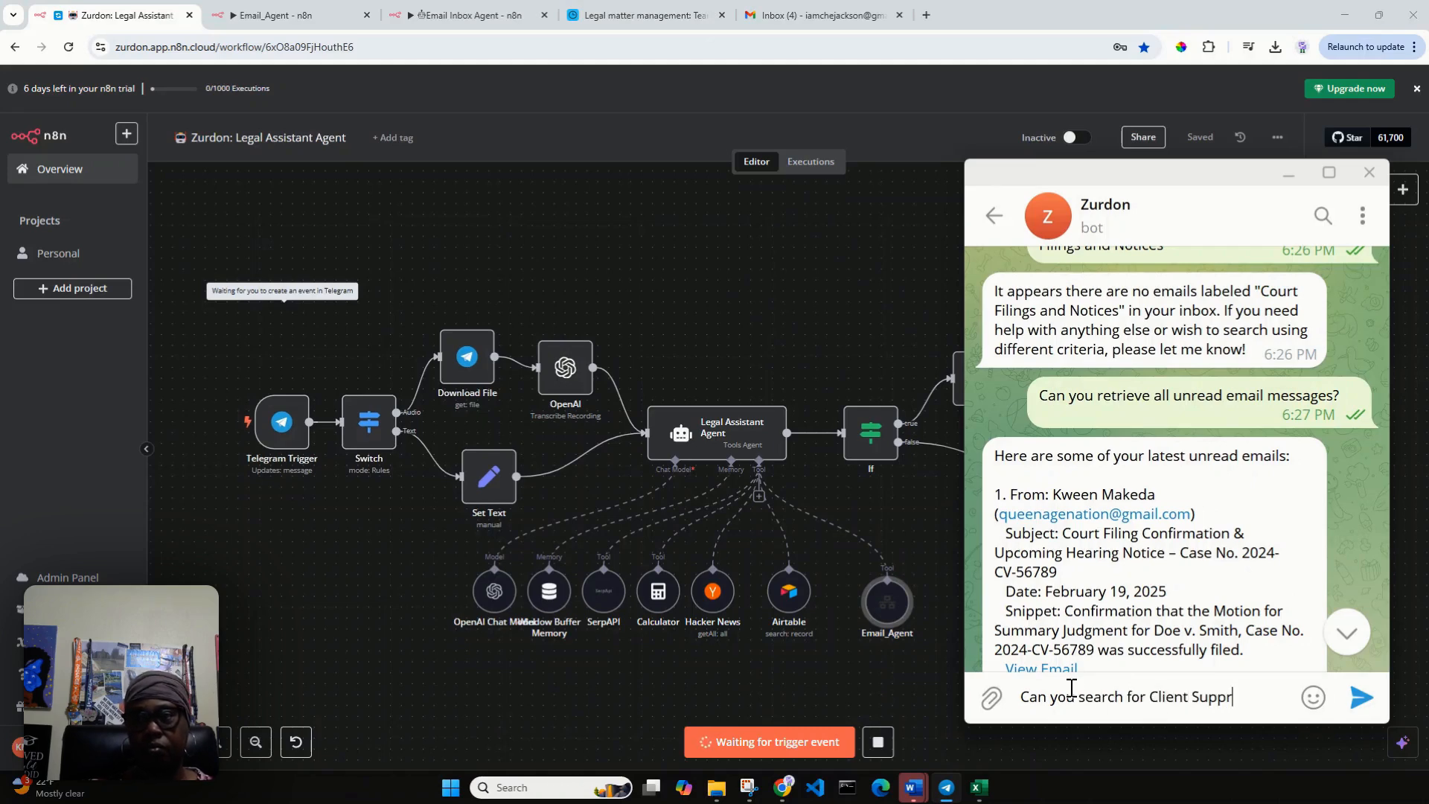
type("ient Support emails")
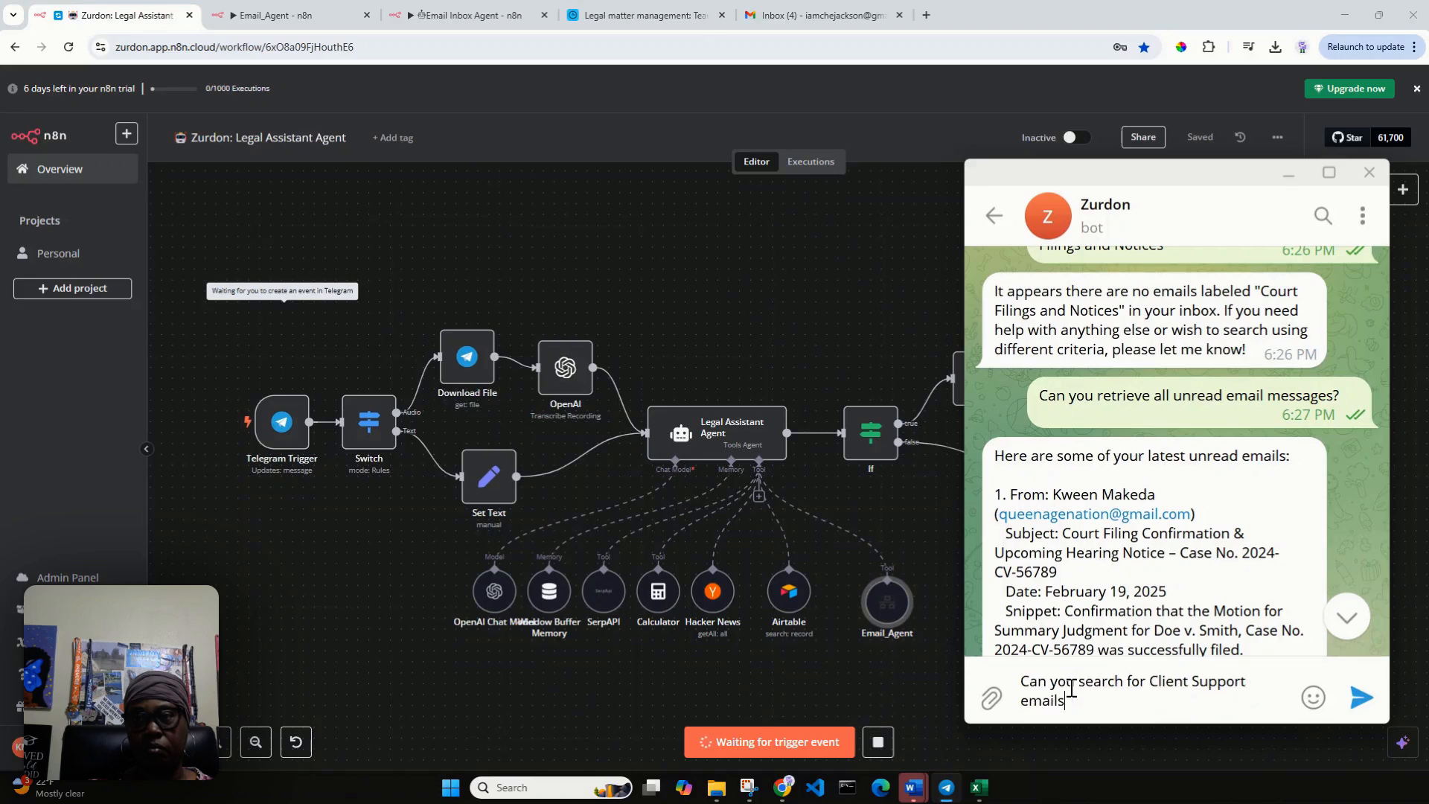
key("Return")
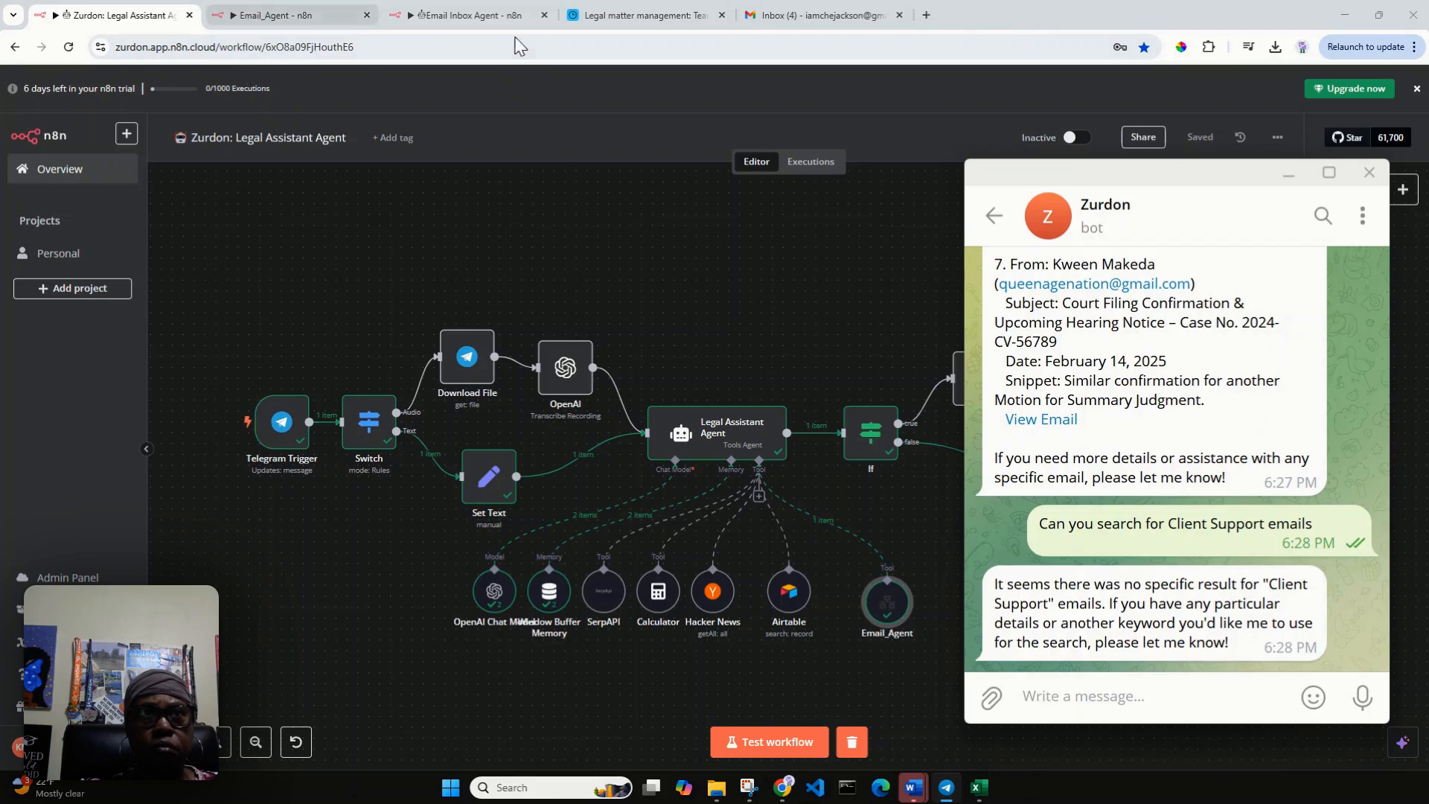
Review the Search_Email tool's parameters in the Email_Agent workflow, and compare that workflow with the Legal Assistant Agent workflow.
left_click(253, 15)
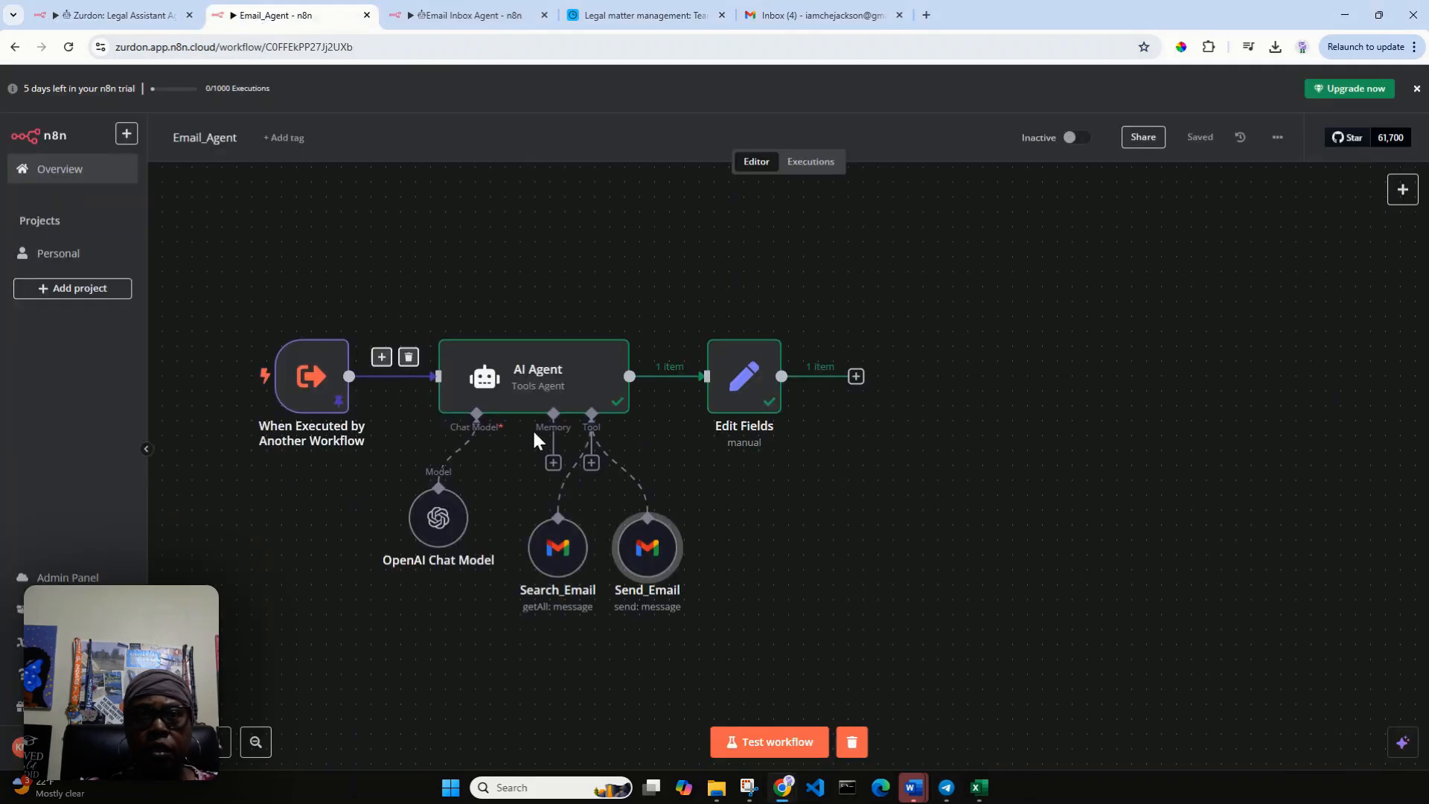
double_click(558, 560)
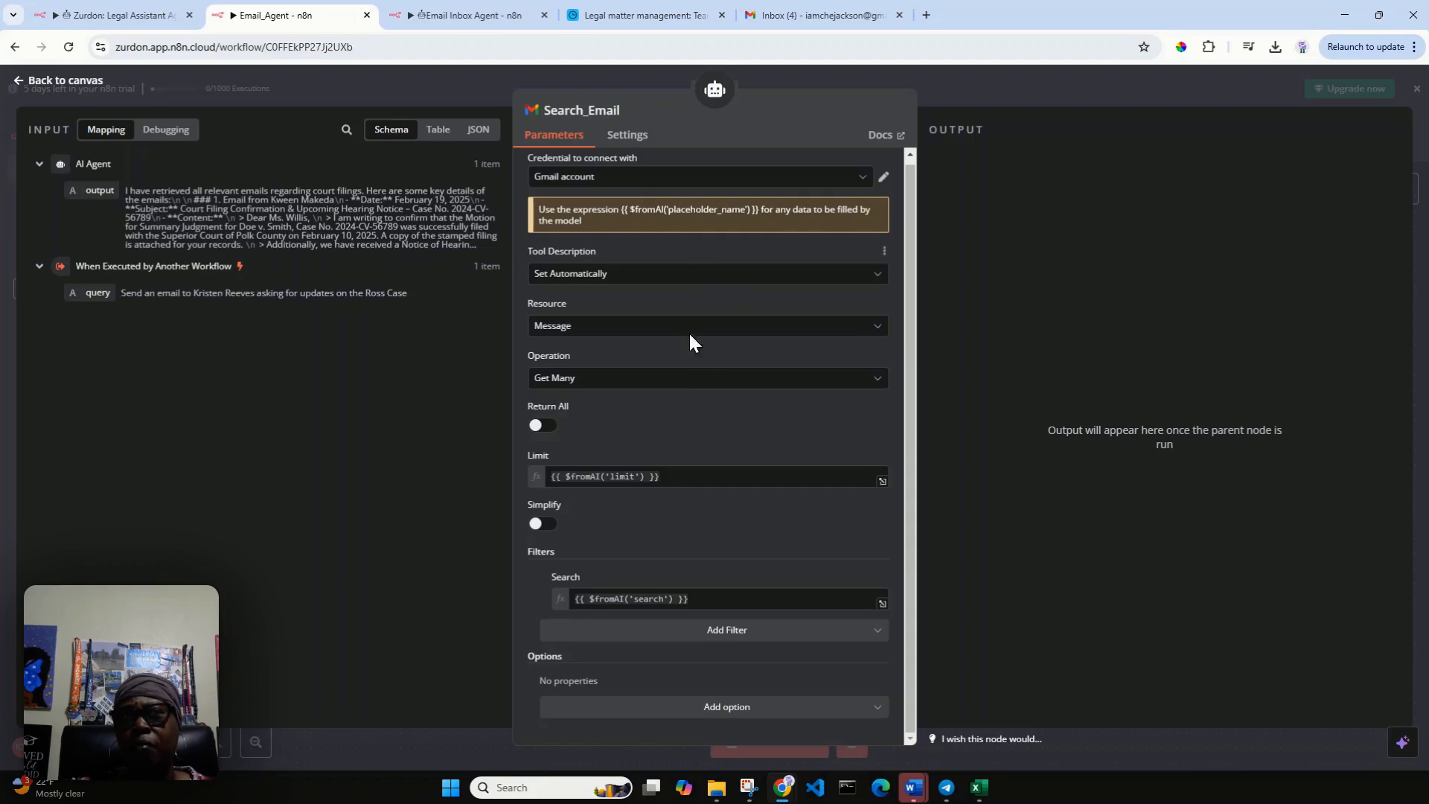
left_click(34, 82)
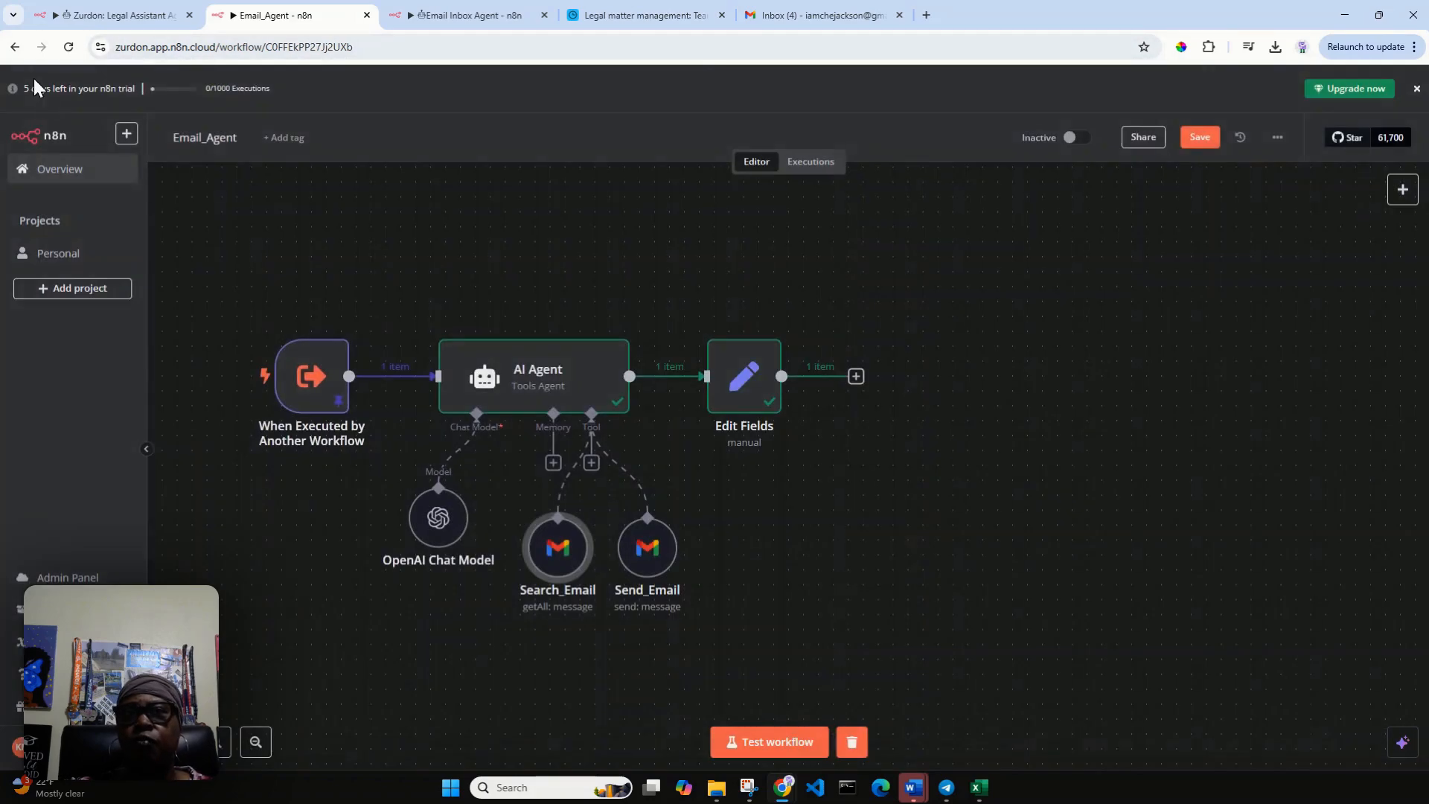
left_click(113, 19)
left_click(299, 16)
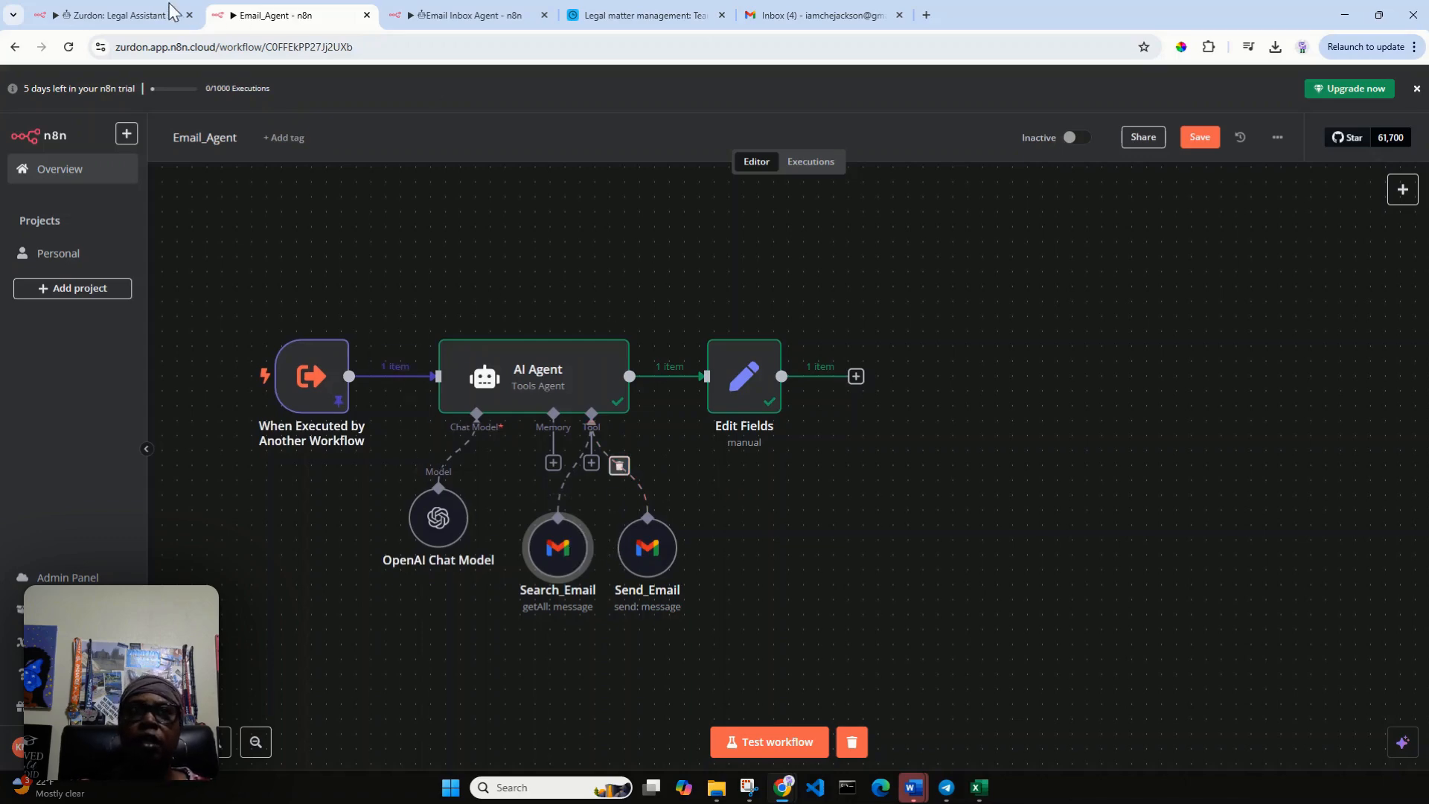
left_click(92, 18)
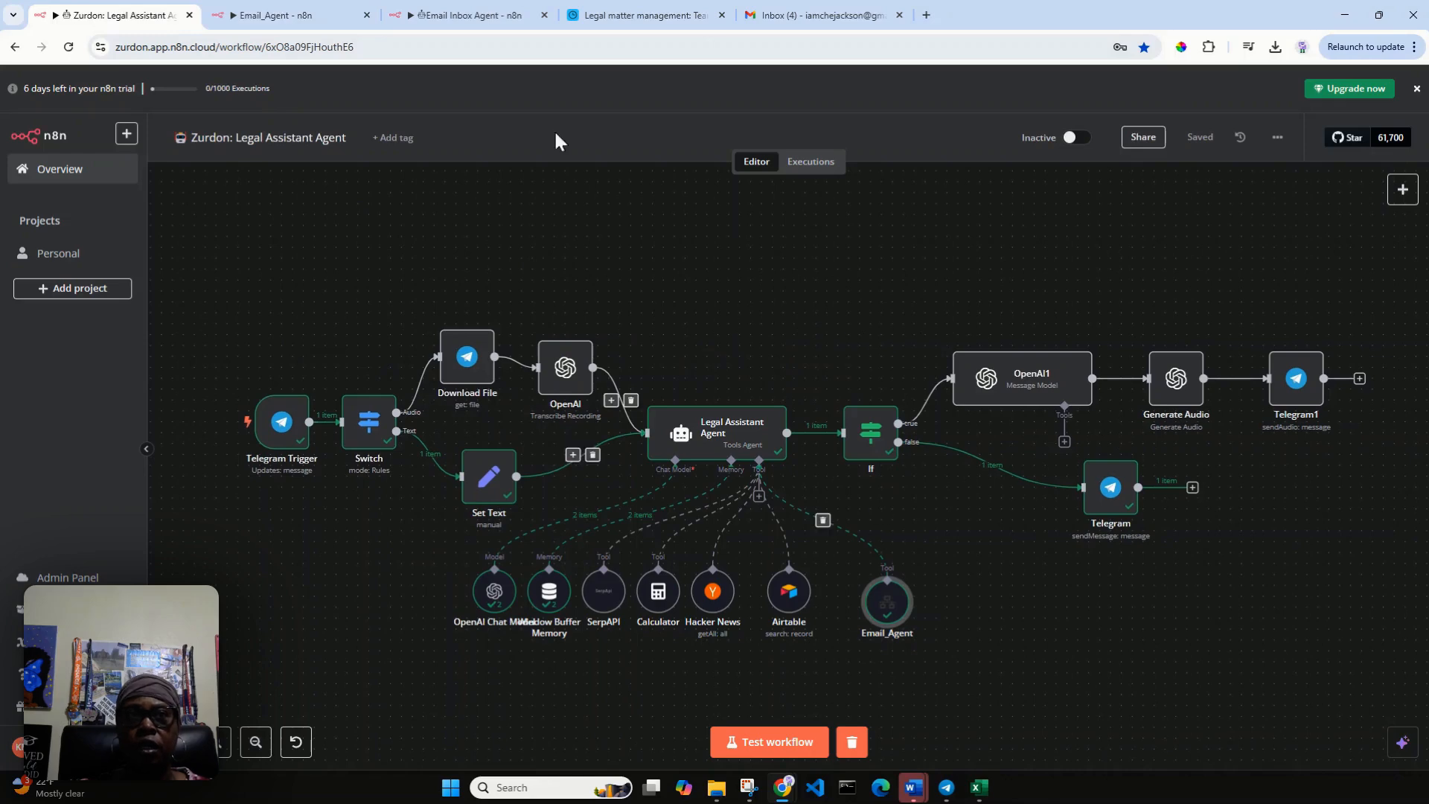
Rename the AI Agent node in the Email_Agent workflow to "Email Agent", and return to the Legal Assistant Agent workflow.
left_click(299, 24)
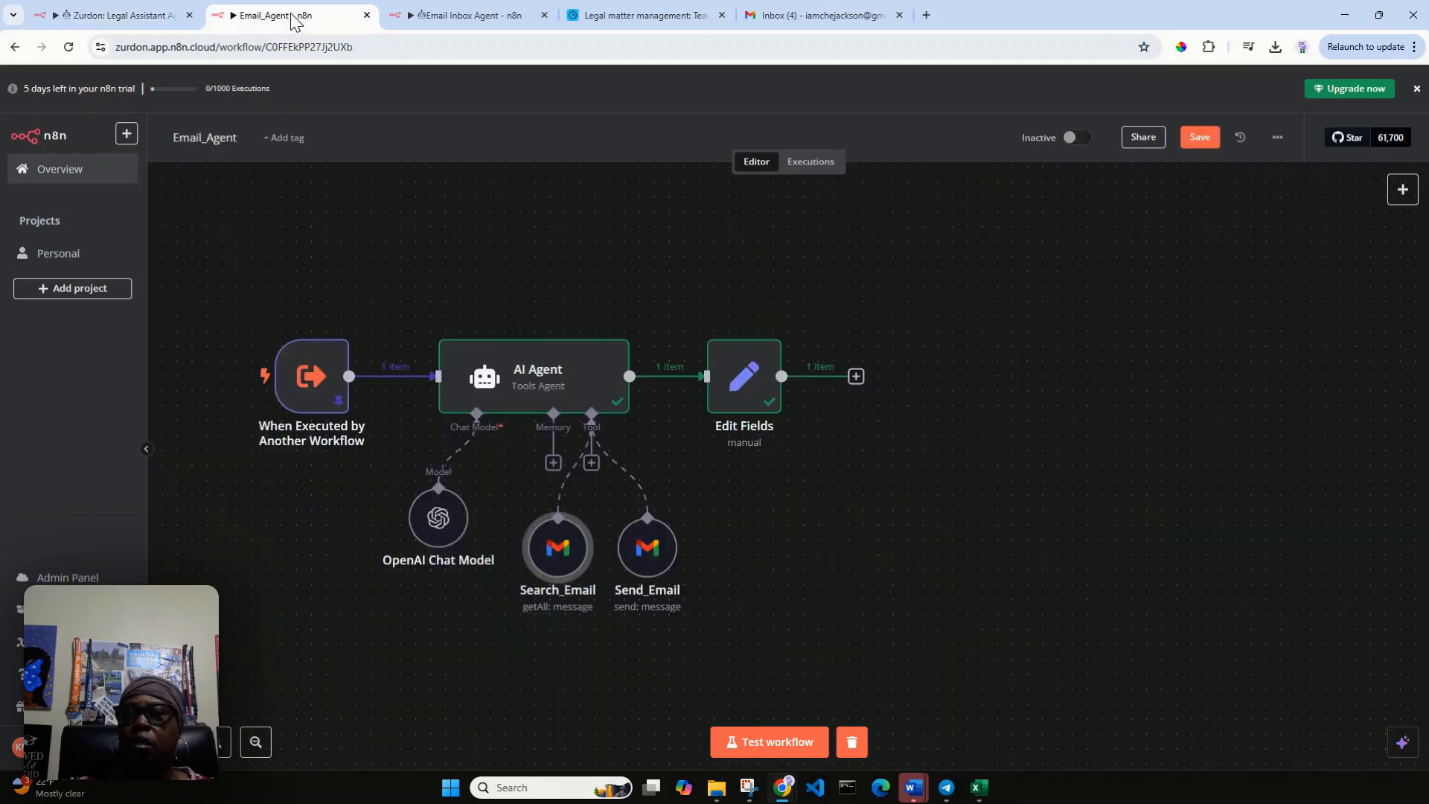
left_click(560, 386)
key("Return")
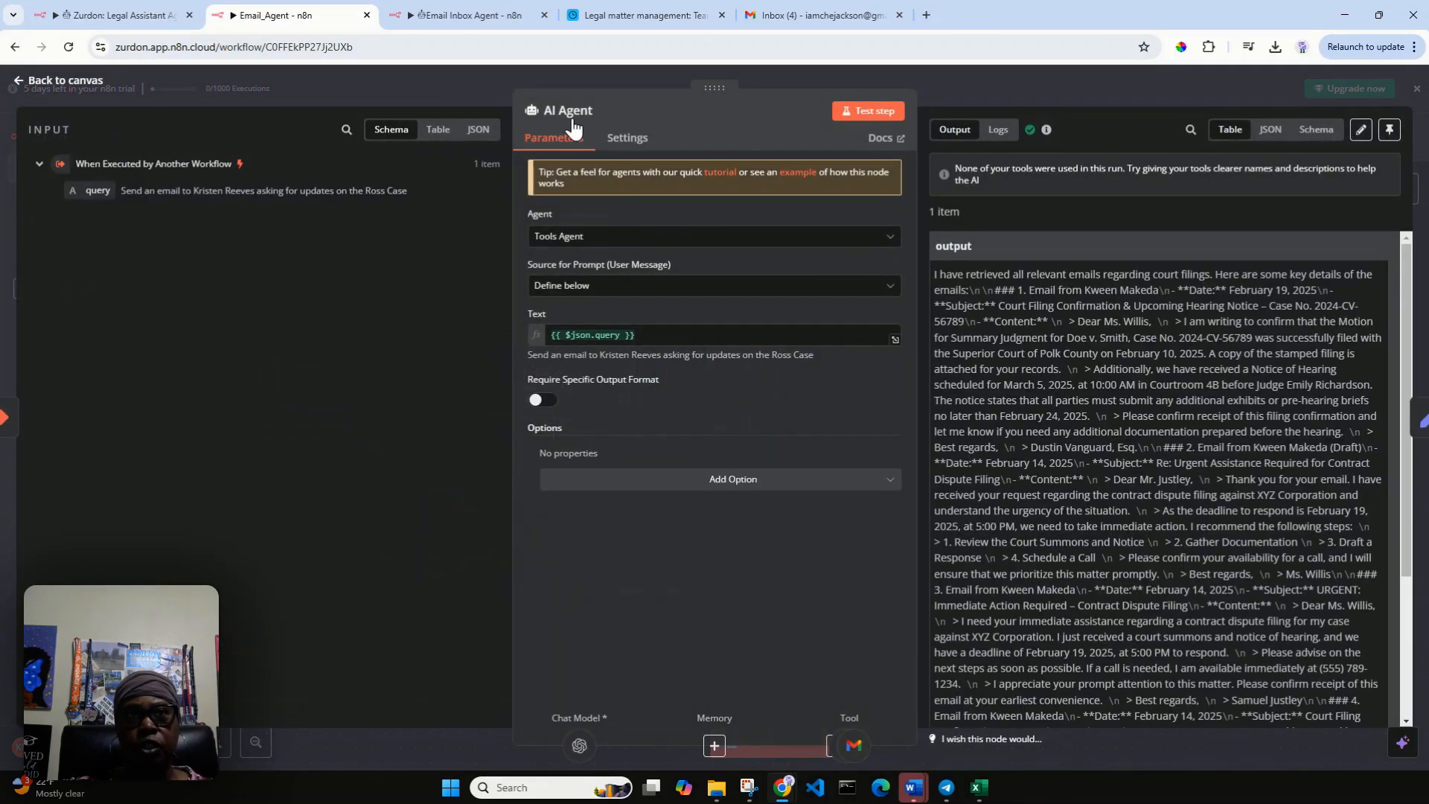
left_click(565, 110)
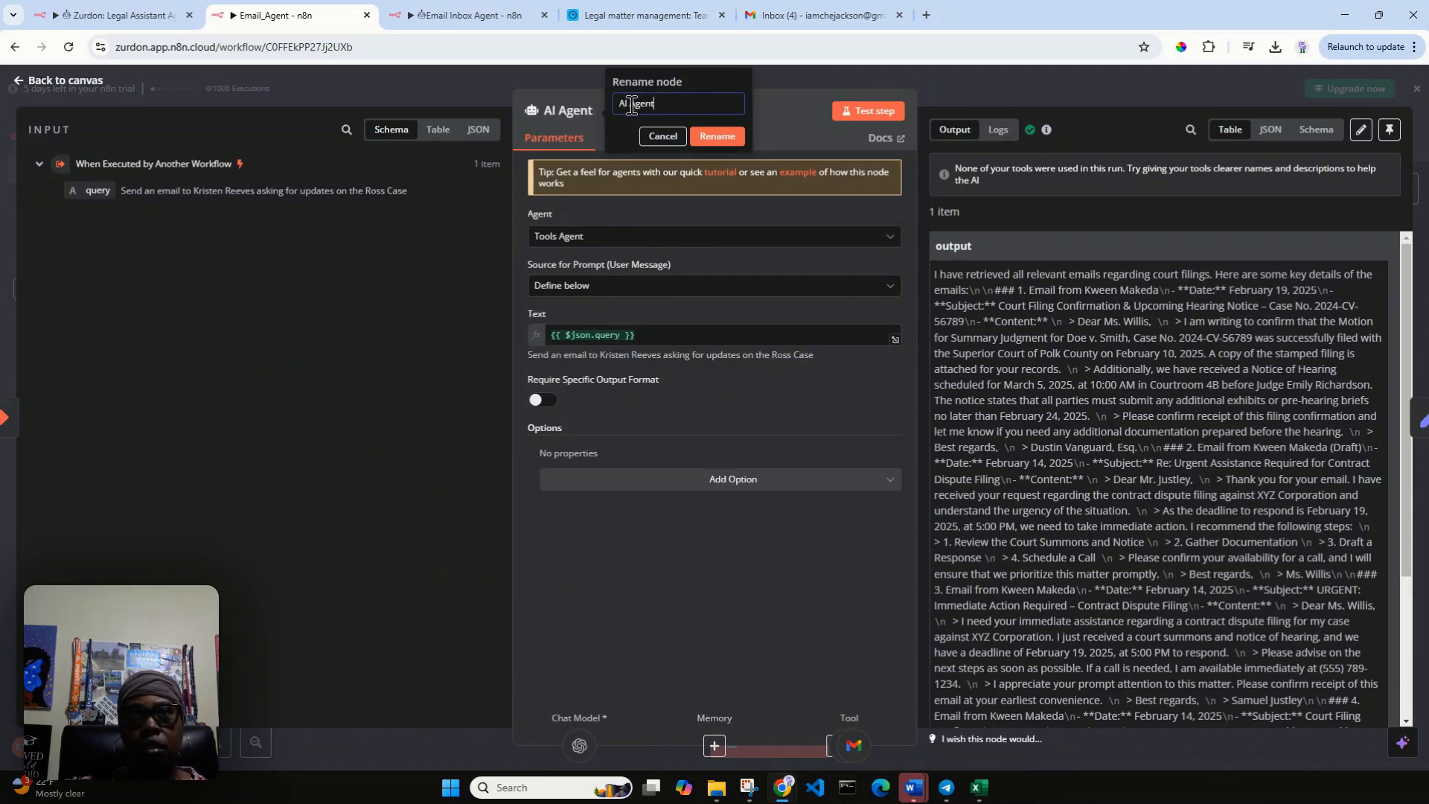
left_click_drag(631, 104, 604, 108)
type("Eamil")
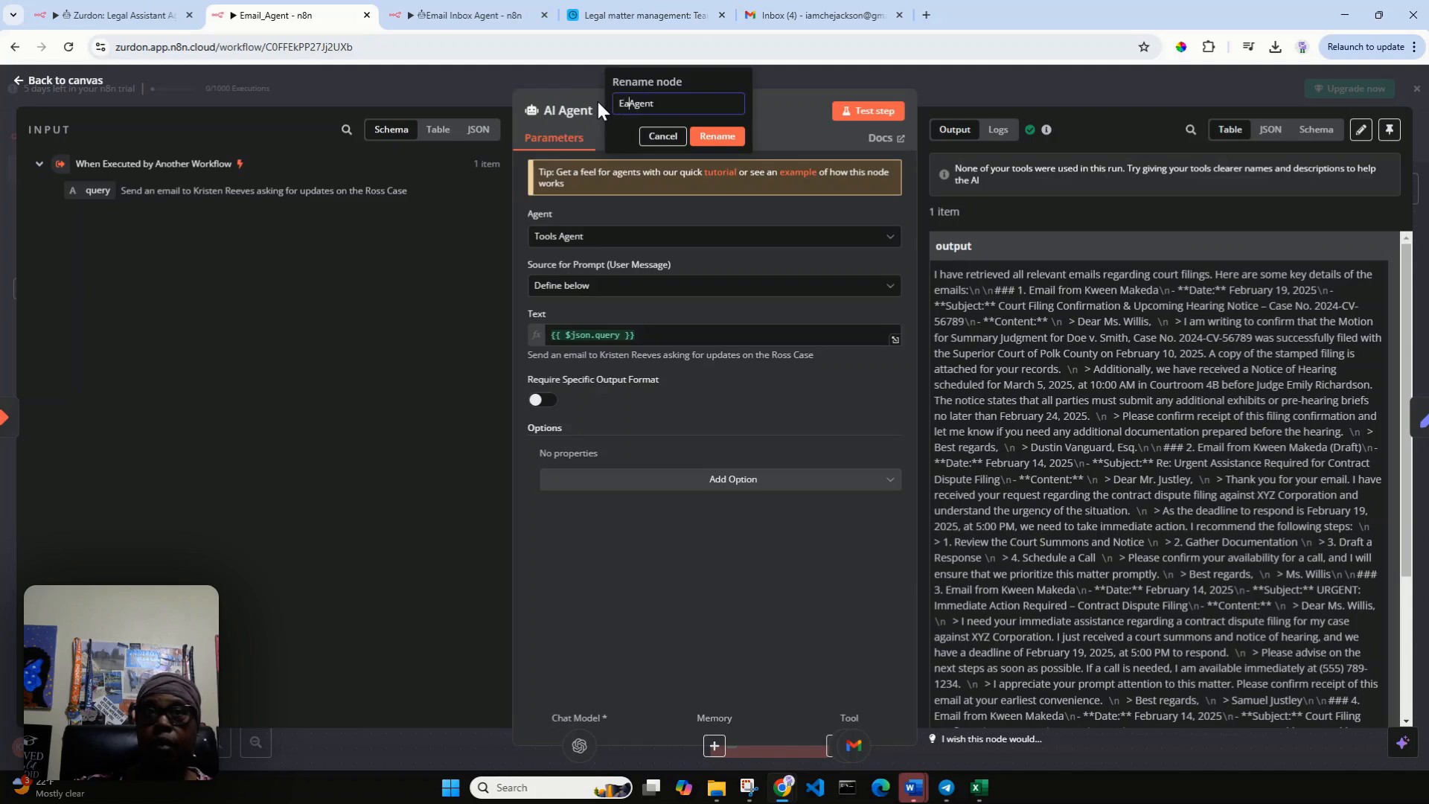
key("BackSpace")
key("BackSpace")
key("BackSpace")
key("BackSpace")
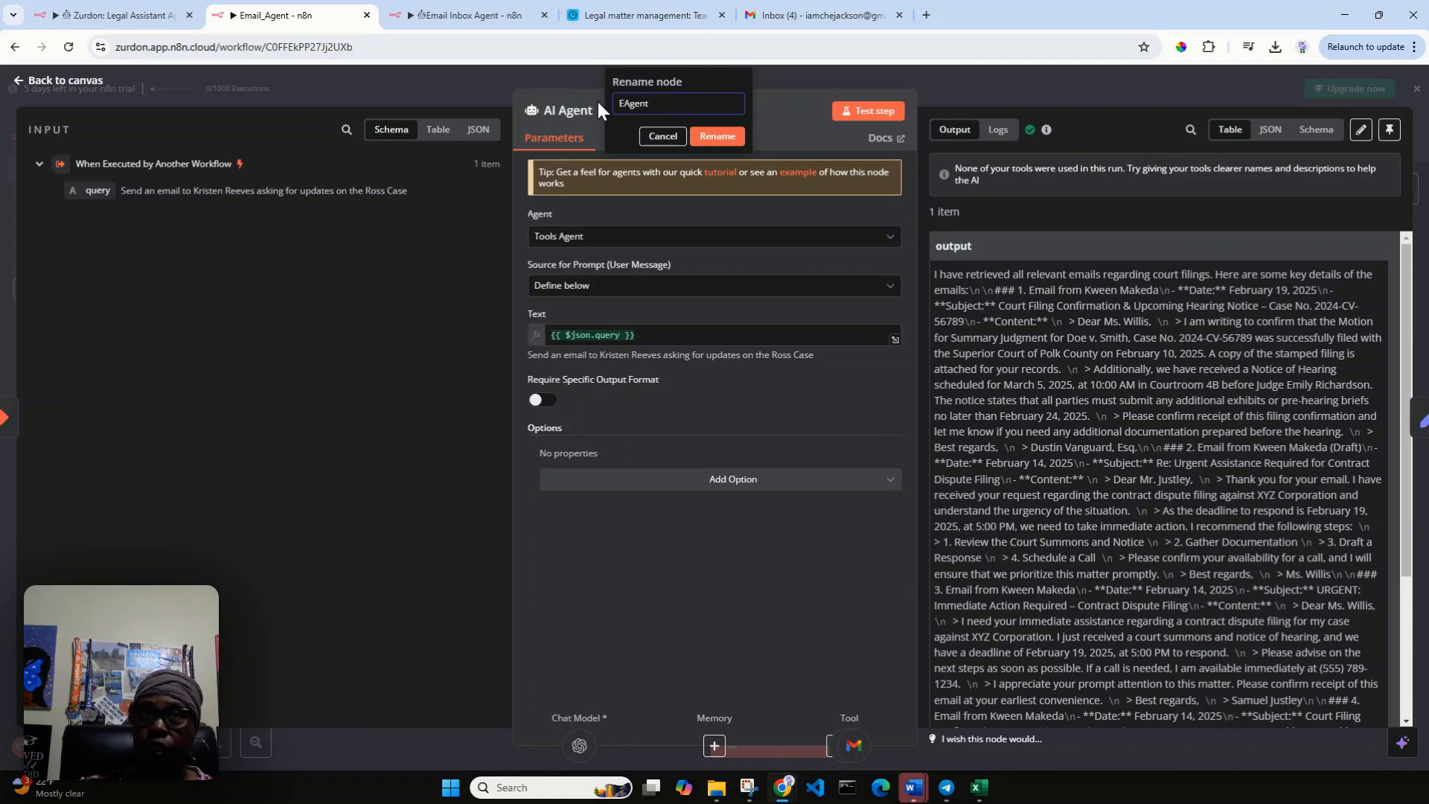
type("mail")
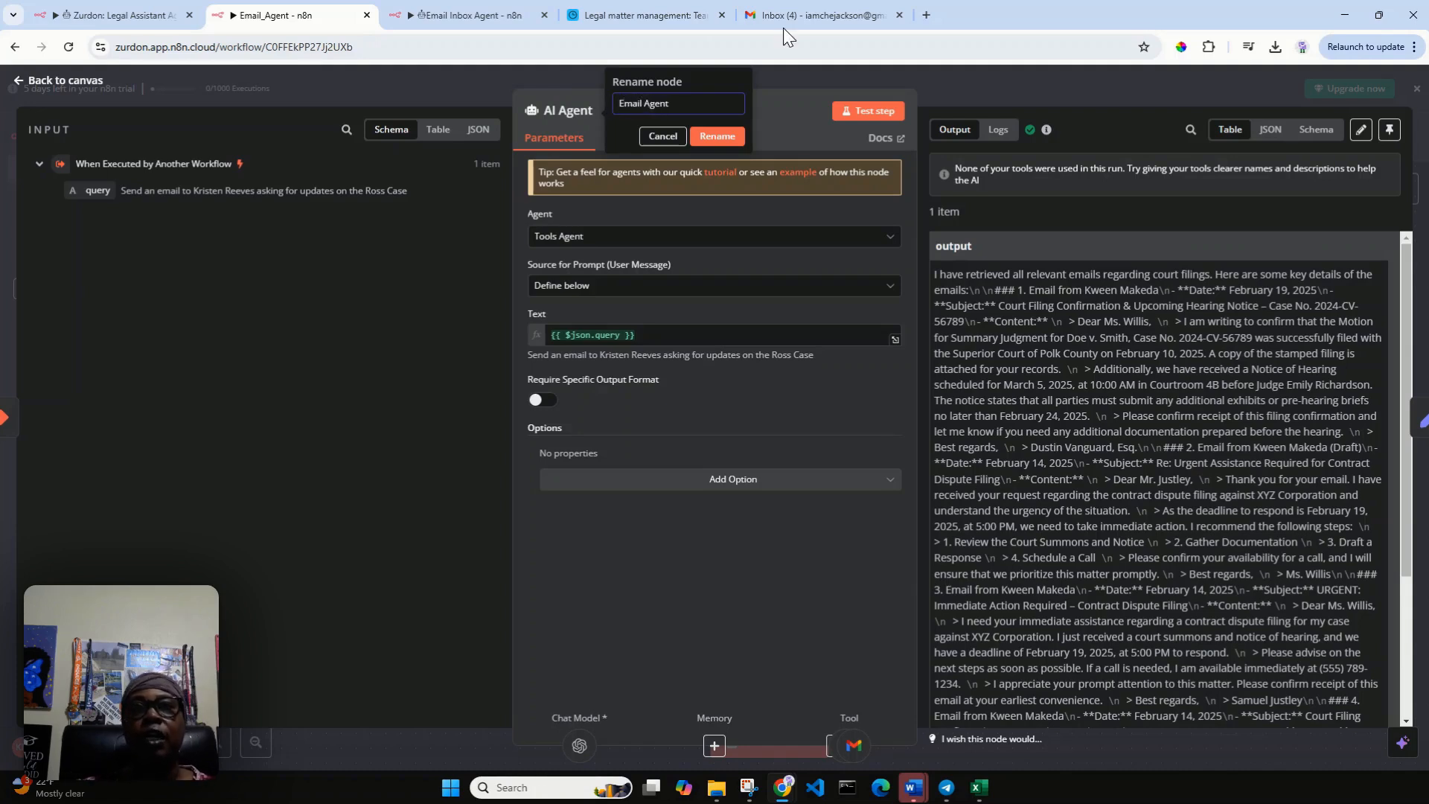
left_click(733, 141)
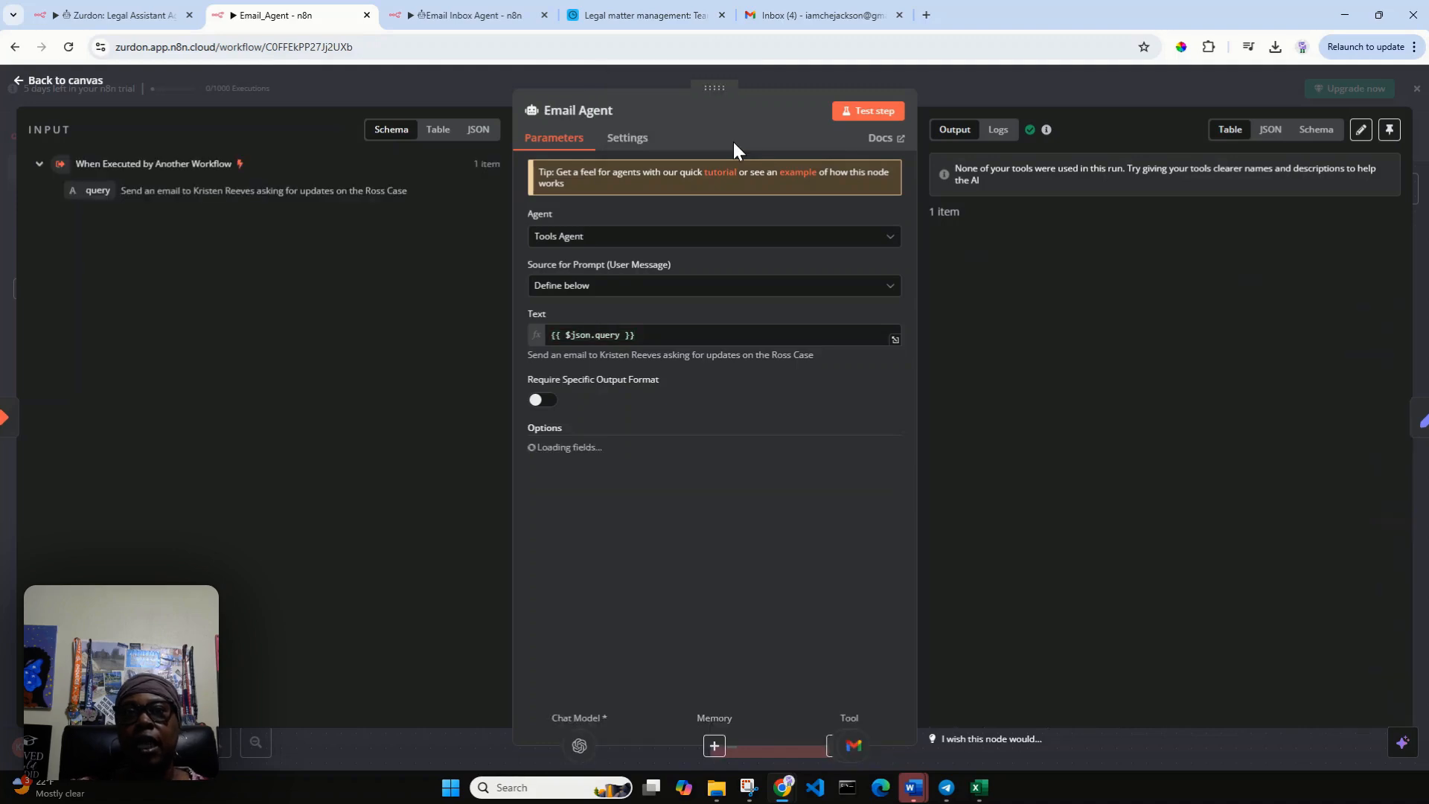
left_click(53, 82)
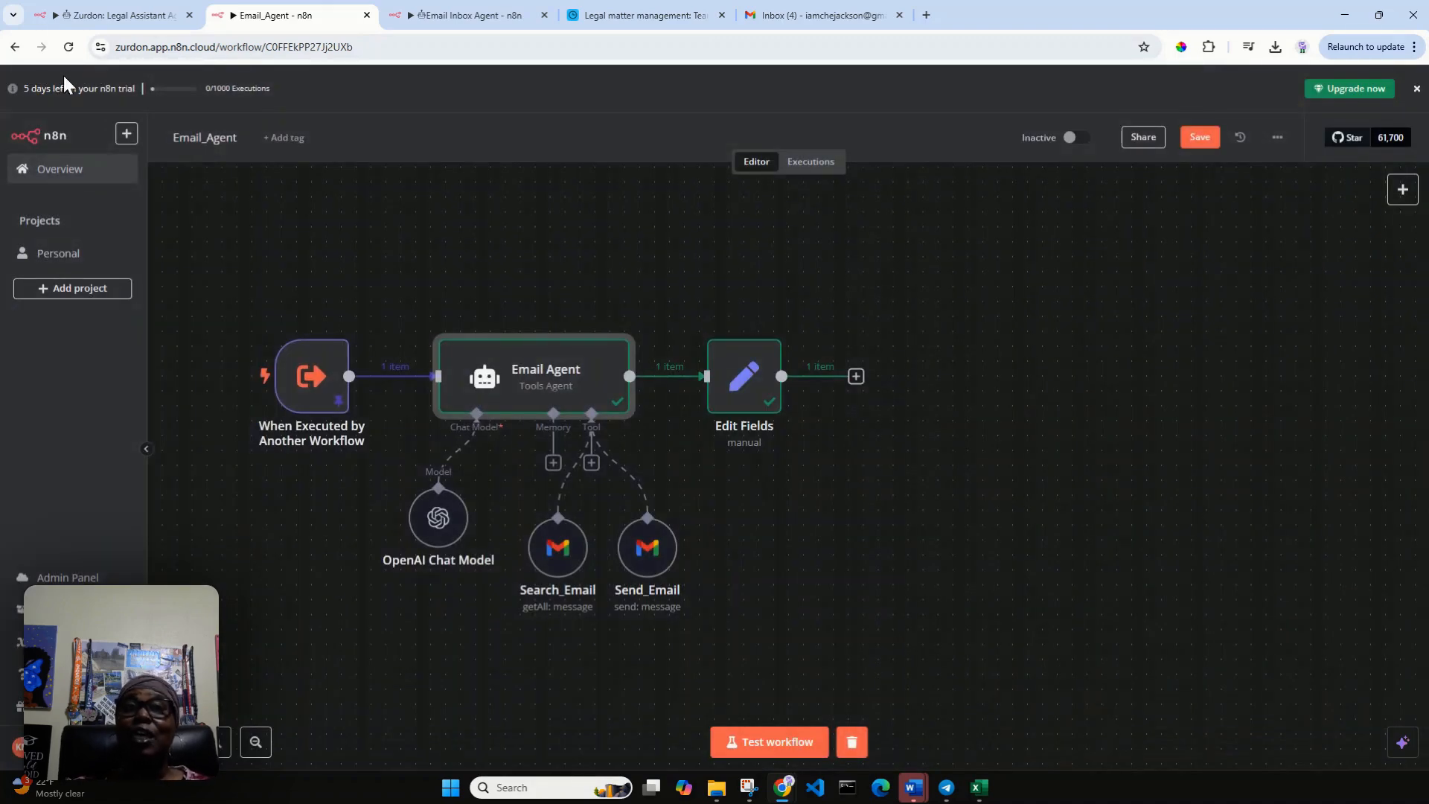
left_click(111, 15)
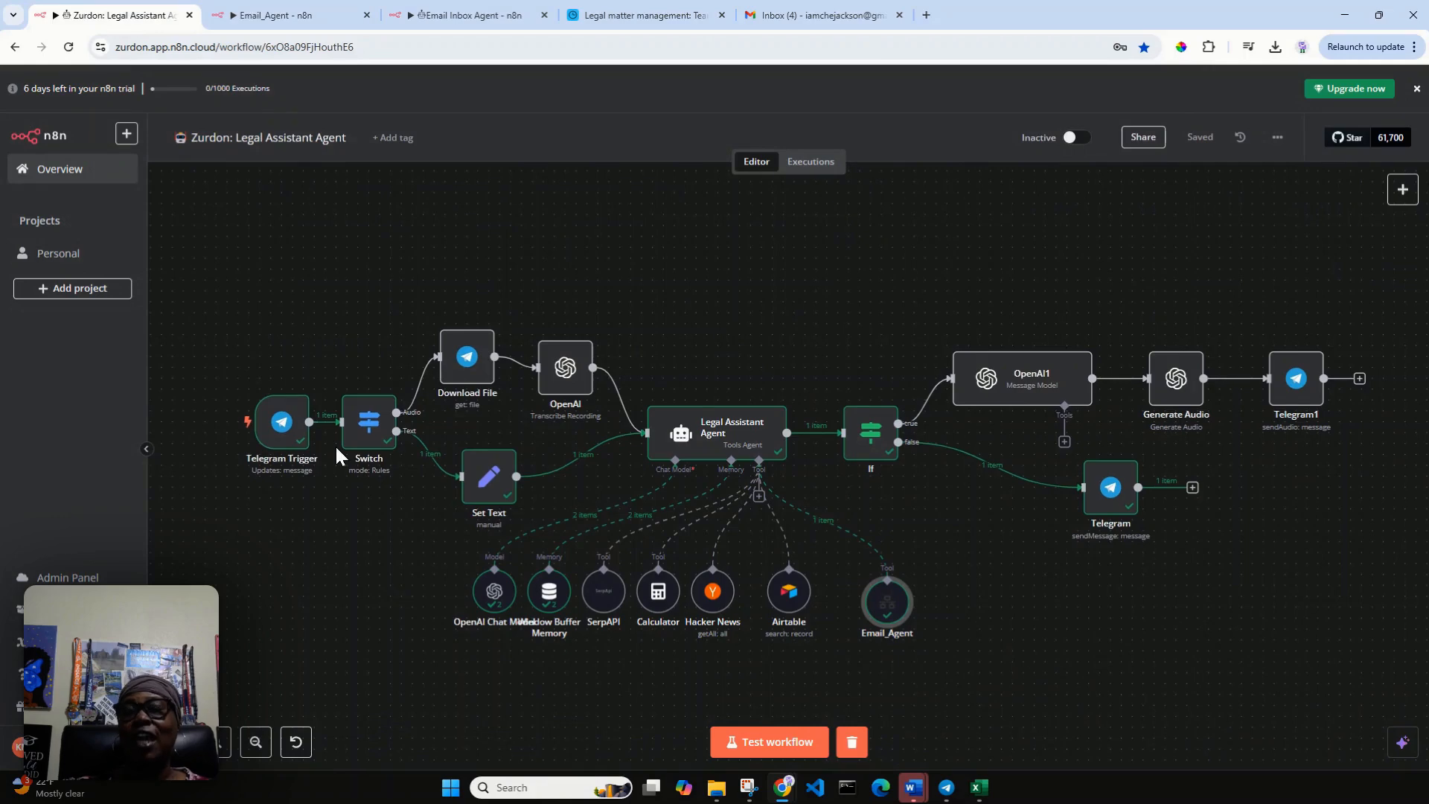